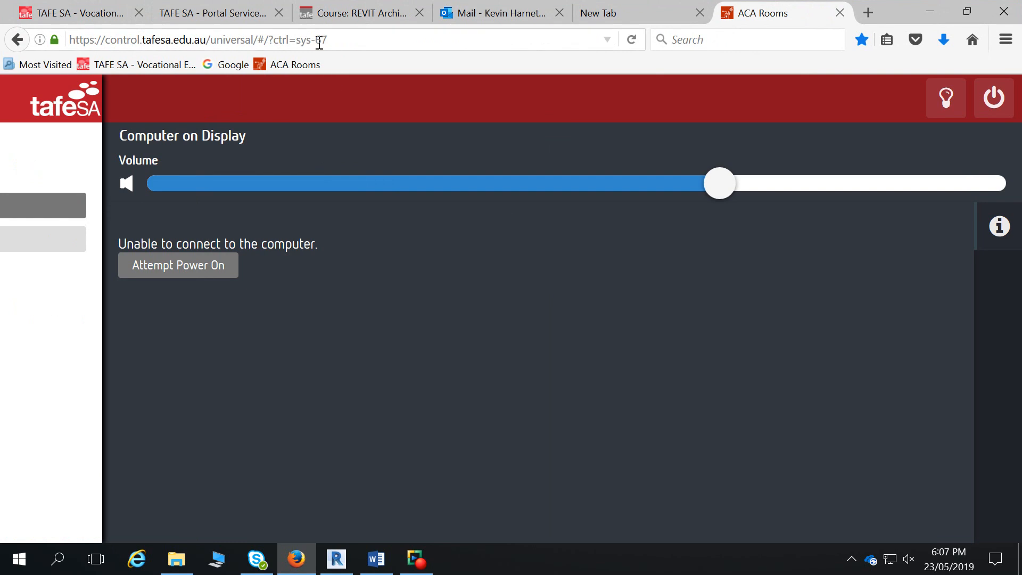
# - Load the room control page for sys-43 and select Computer as the display source
pyautogui.doubleClick(322, 39)
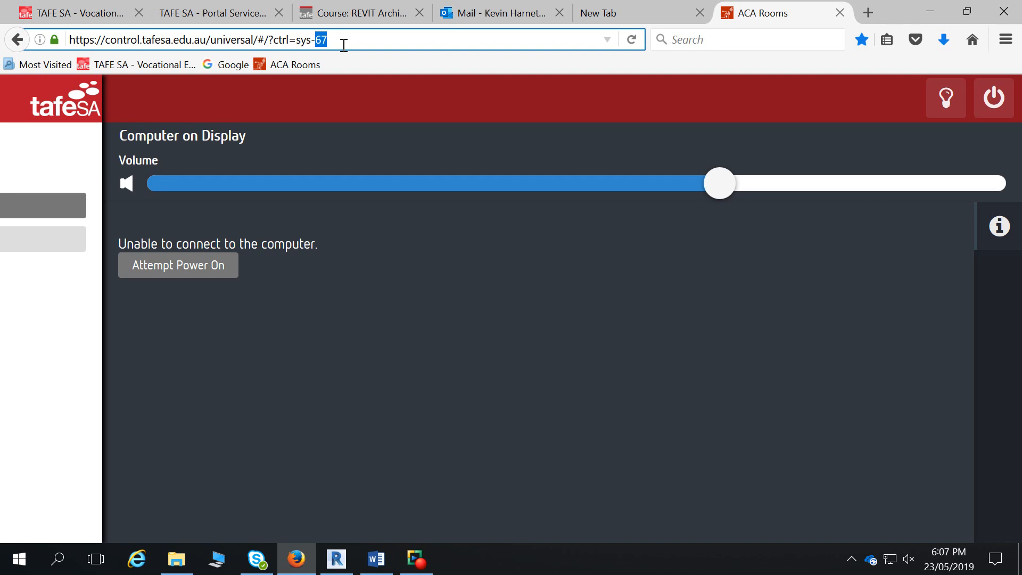
pyautogui.write('43')
pyautogui.press('Return')
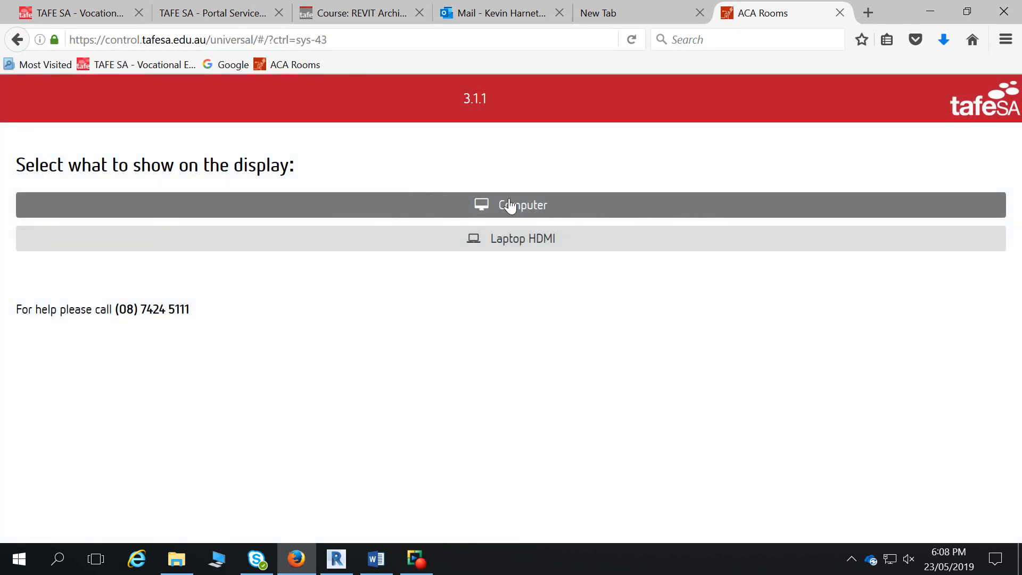
pyautogui.click(509, 206)
# - Bookmark the sys-43 control page beside the existing ACA Rooms bookmark
pyautogui.click(374, 39)
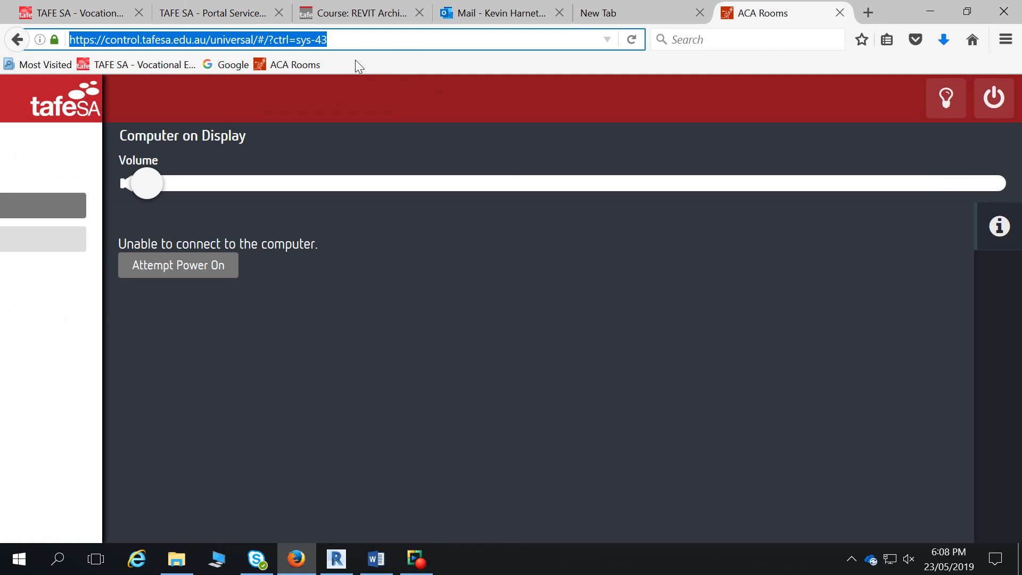
pyautogui.moveTo(341, 42); pyautogui.dragTo(385, 62)
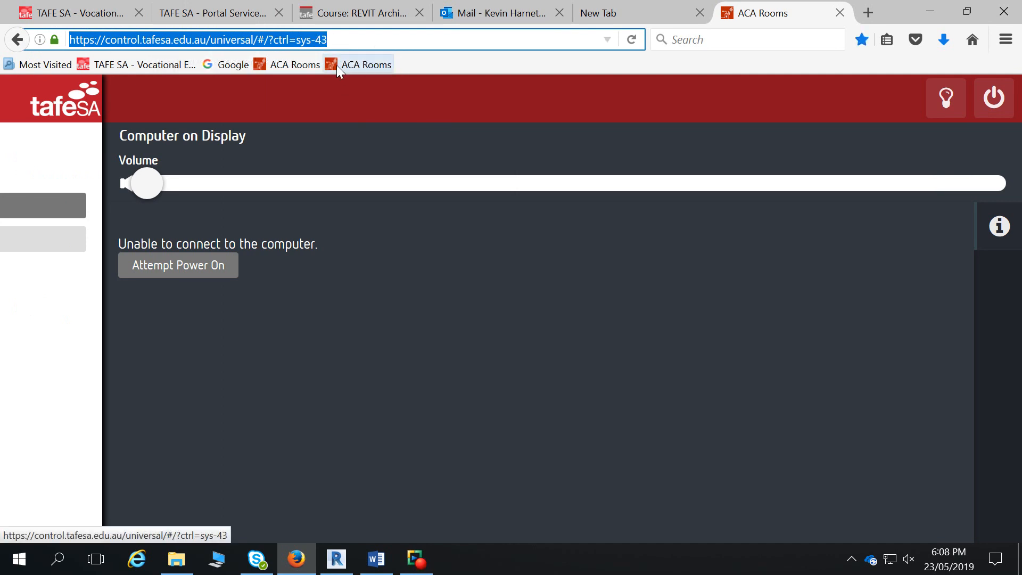
pyautogui.rightClick(386, 70)
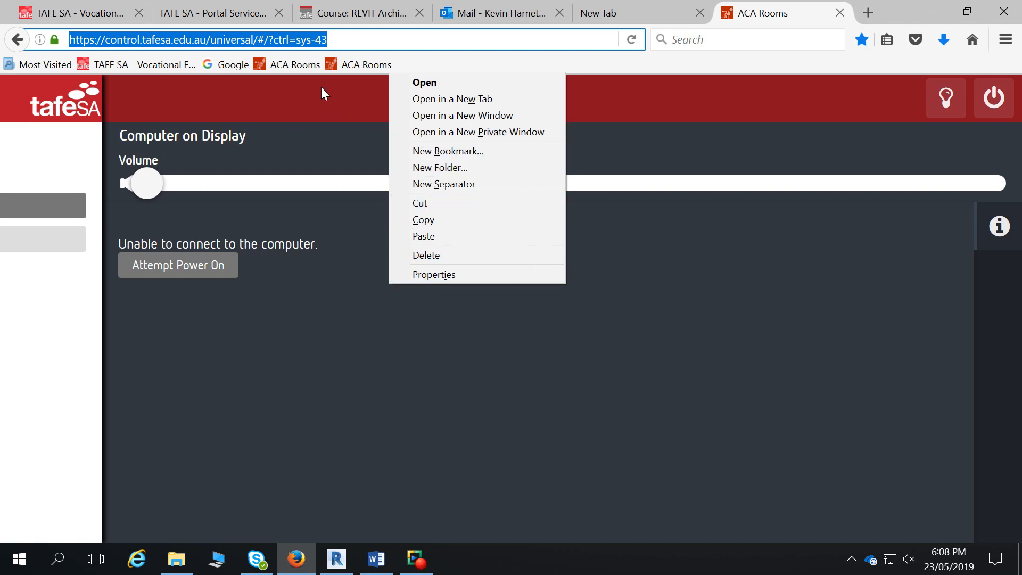
pyautogui.click(355, 347)
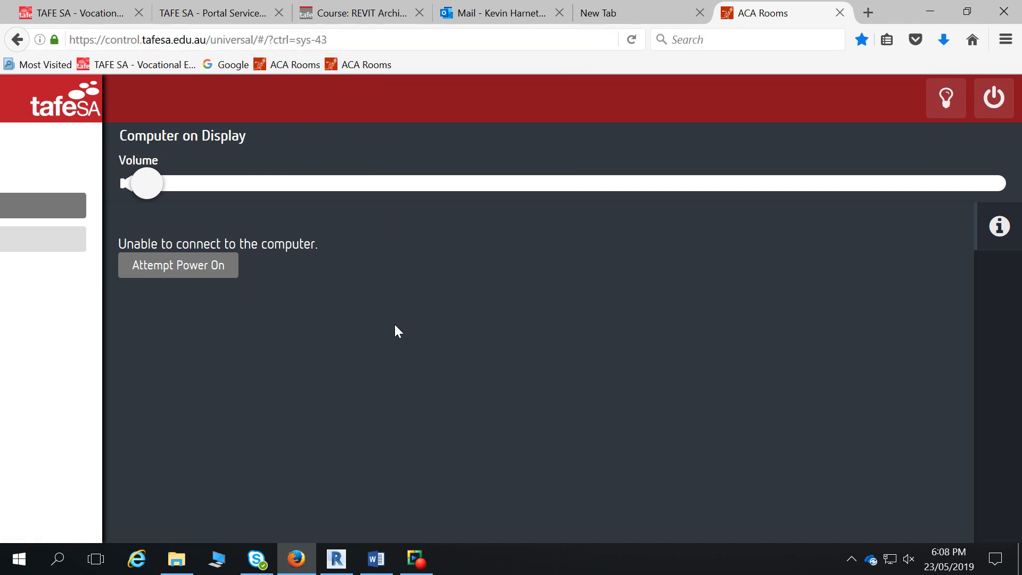
# - Minimize the browser and launch Revit 2019
pyautogui.click(932, 9)
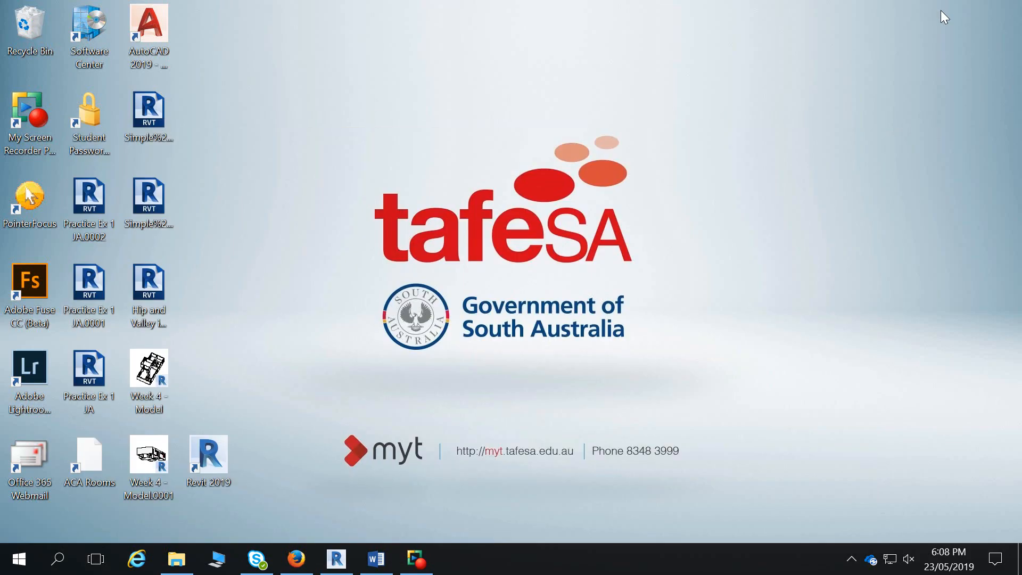
pyautogui.press('super')
pyautogui.write('revit')
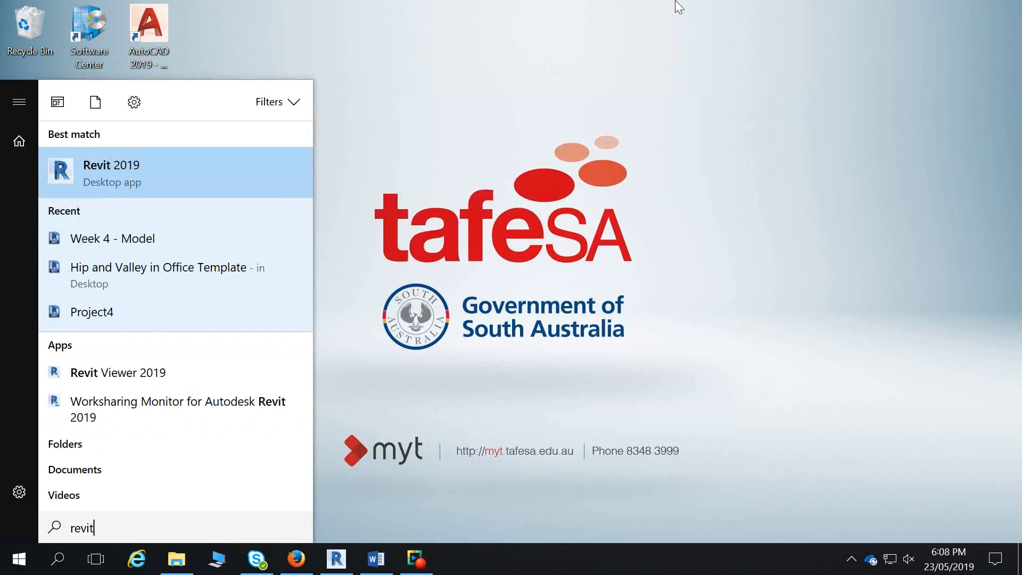
pyautogui.click(103, 164)
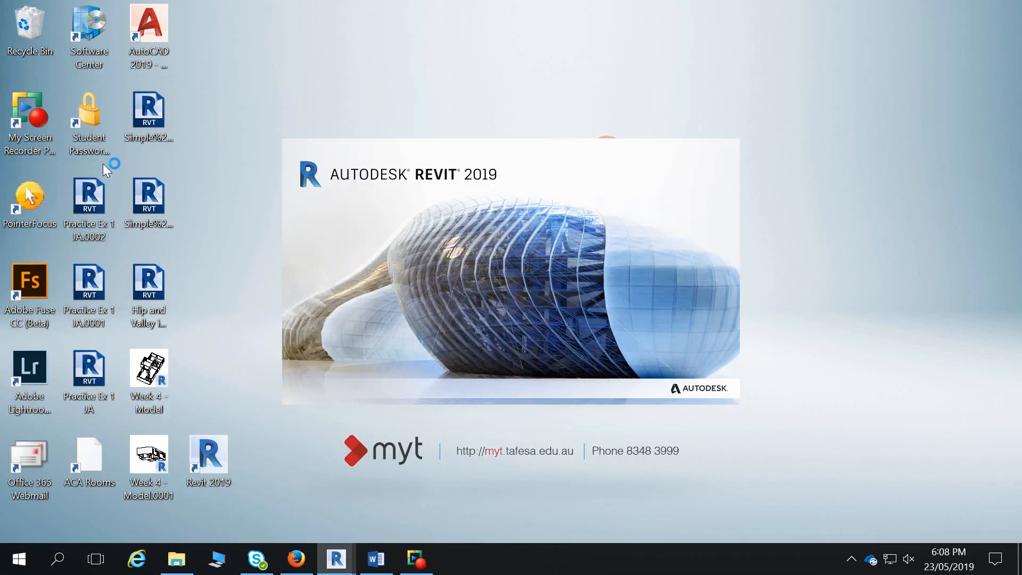
# - Return to Firefox and examine the Revit course page's list of exercises and downloads, from the Autocad Linking Exercise to Chapter 5
pyautogui.click(307, 565)
pyautogui.click(641, 20)
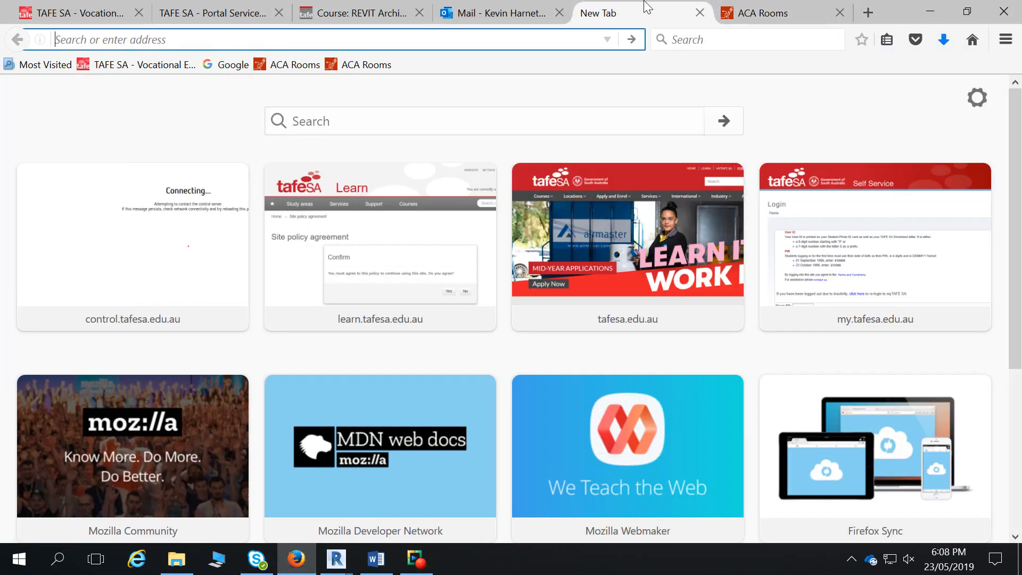
pyautogui.click(748, 19)
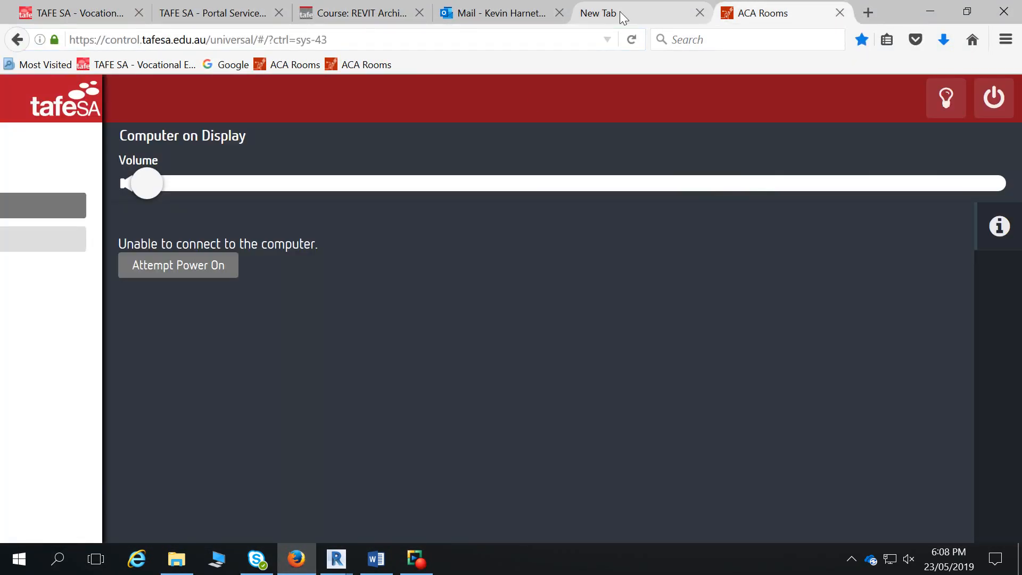
pyautogui.click(354, 13)
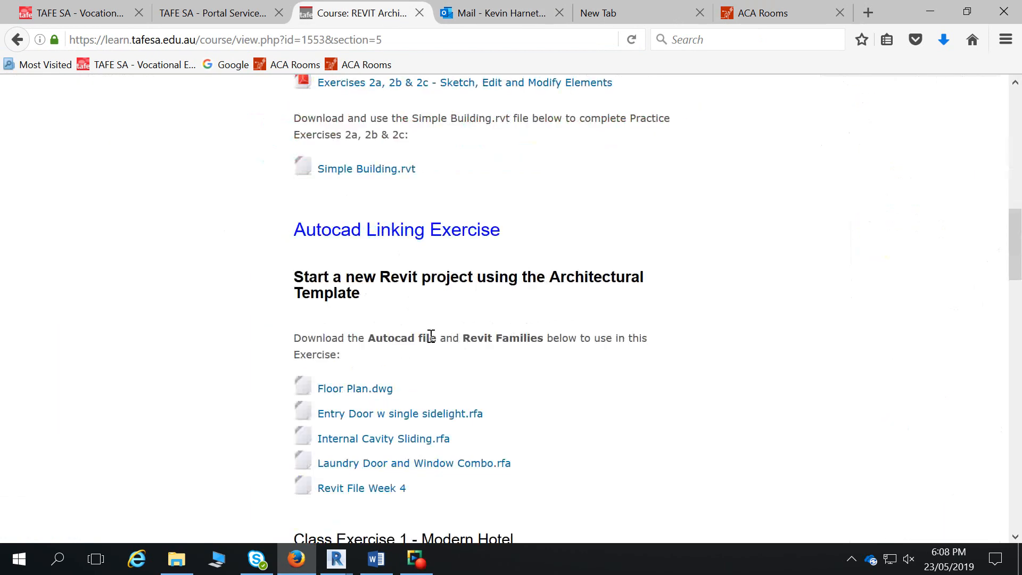
pyautogui.scroll(-6, 437, 351)
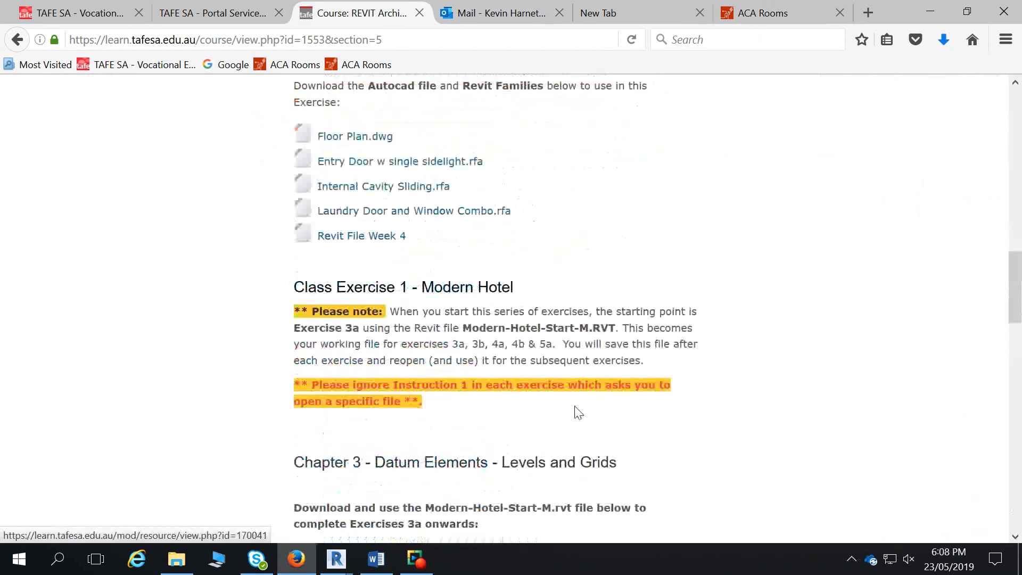
pyautogui.scroll(12, 721, 382)
pyautogui.scroll(-15, 723, 382)
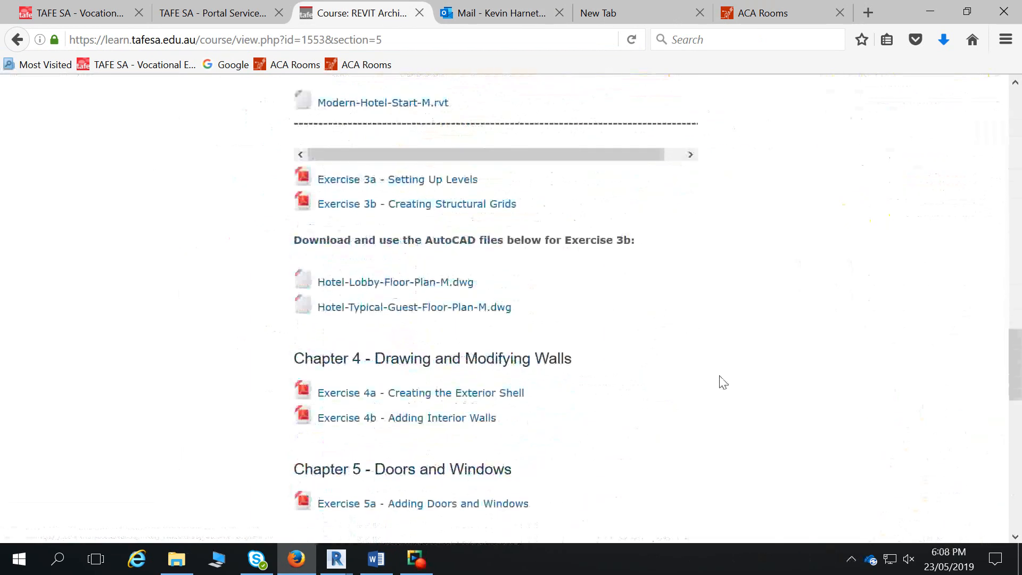
pyautogui.scroll(5, 722, 382)
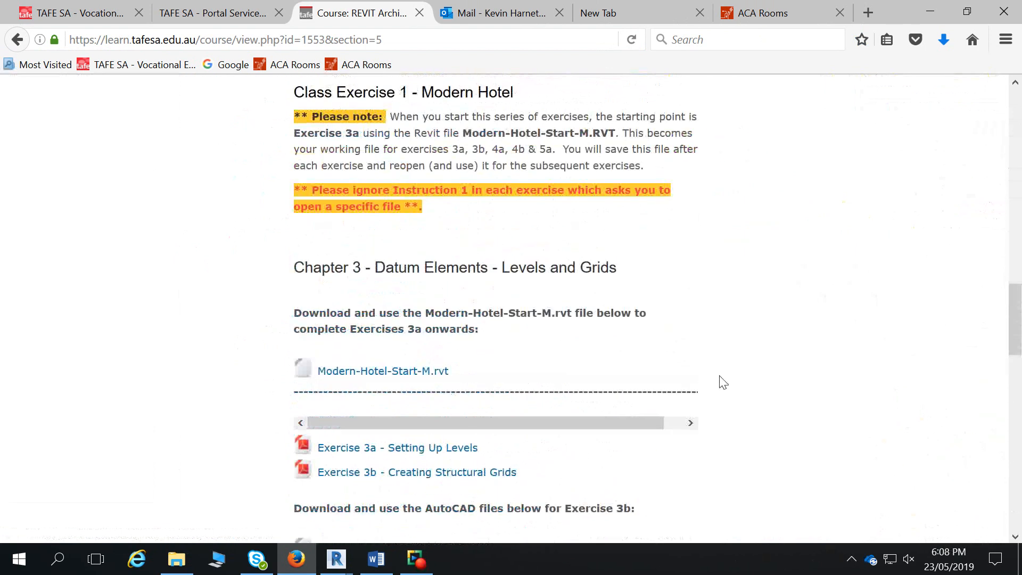
pyautogui.scroll(-4, 723, 382)
pyautogui.scroll(-7, 723, 382)
pyautogui.scroll(9, 723, 382)
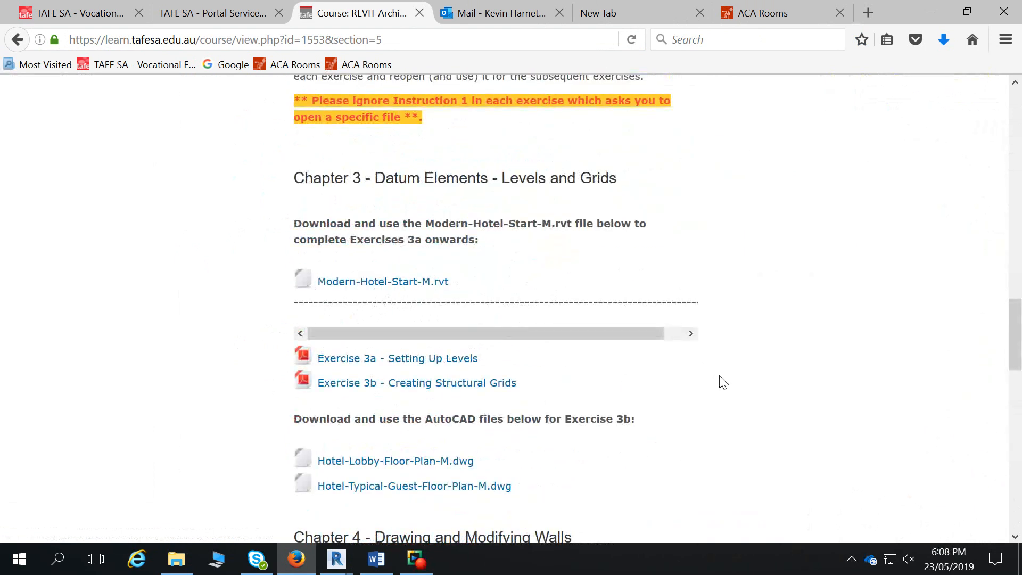
pyautogui.scroll(6, 723, 382)
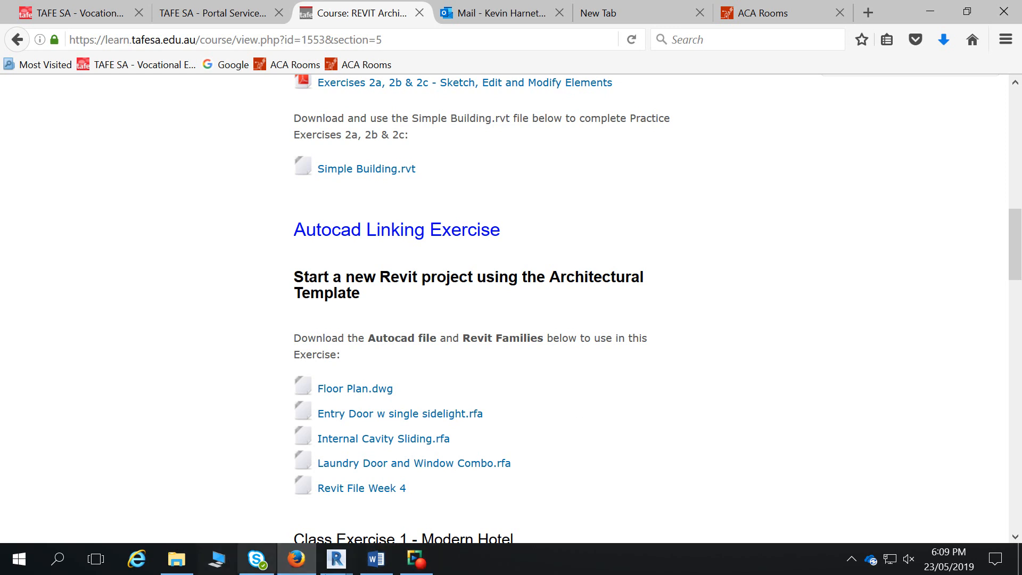
# - Switch to Revit, close the Week 4 model's 3D view, and open the recent model Project4
pyautogui.moveTo(337, 558)
pyautogui.click(250, 484)
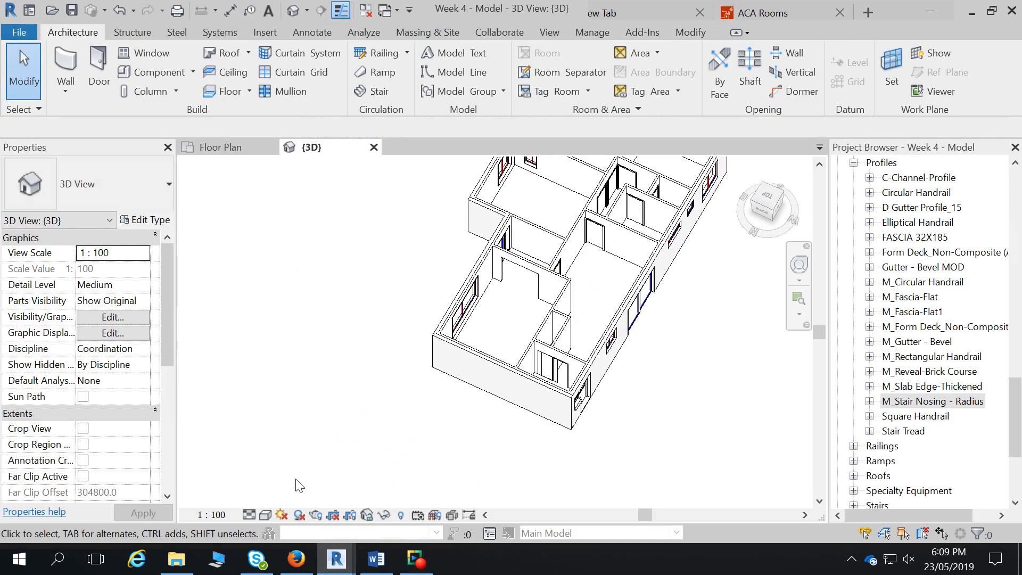
pyautogui.click(373, 147)
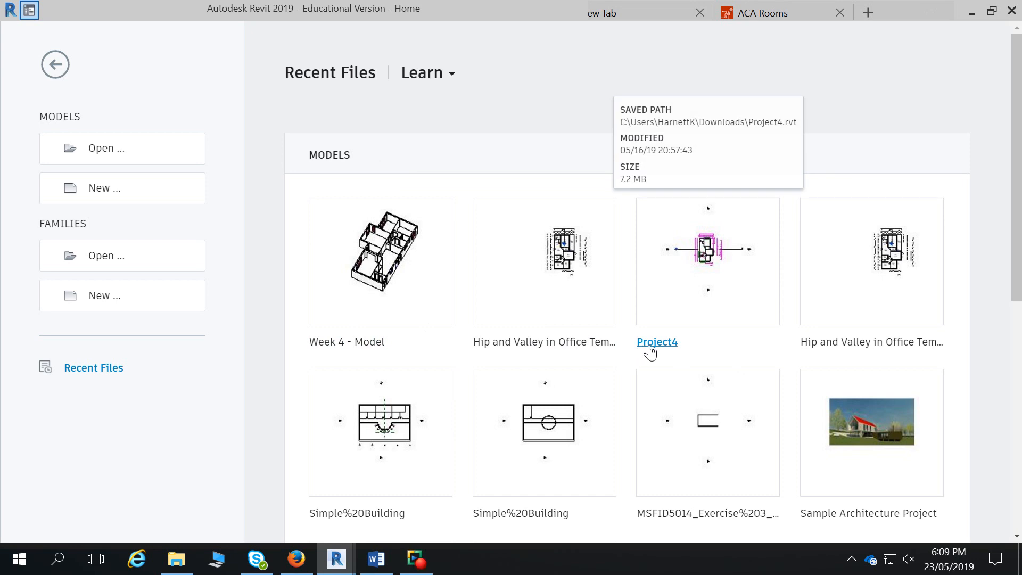
pyautogui.click(650, 347)
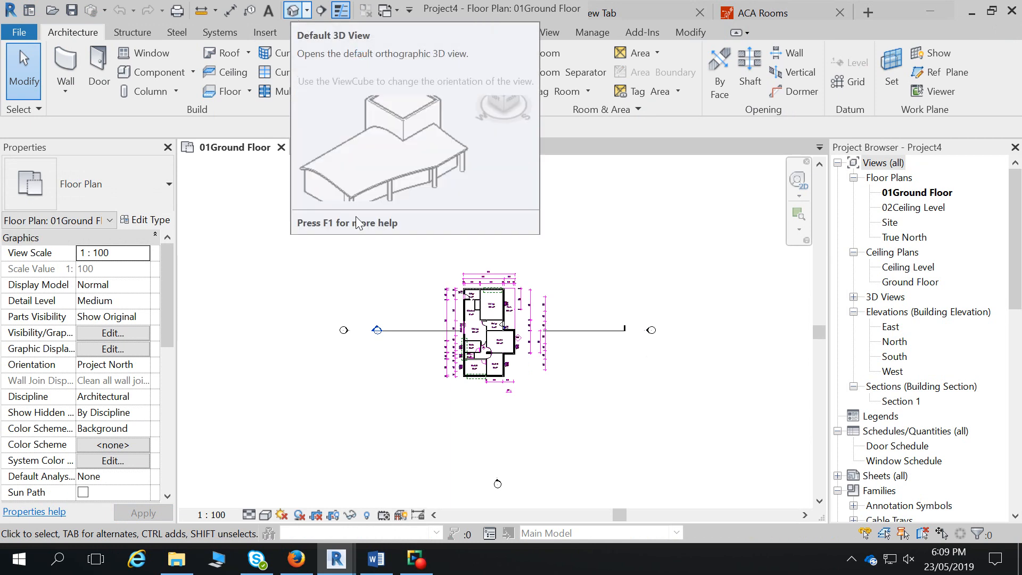
# - Remove the plan regions around the Living room's upper wall and the Bath's outer wall from the ground floor plan
pyautogui.scroll(4, 488, 309)
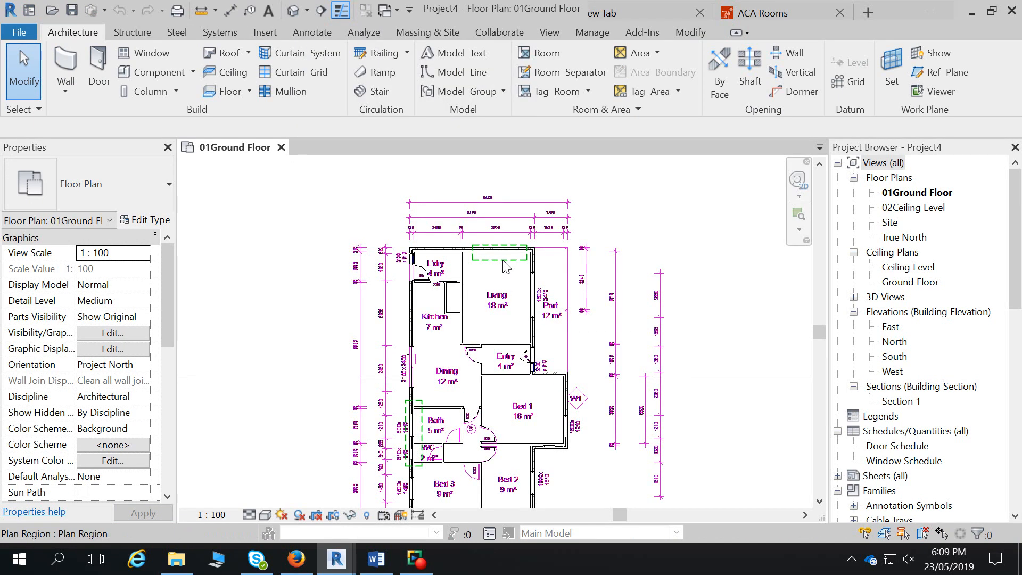
pyautogui.click(506, 265)
pyautogui.press('Escape')
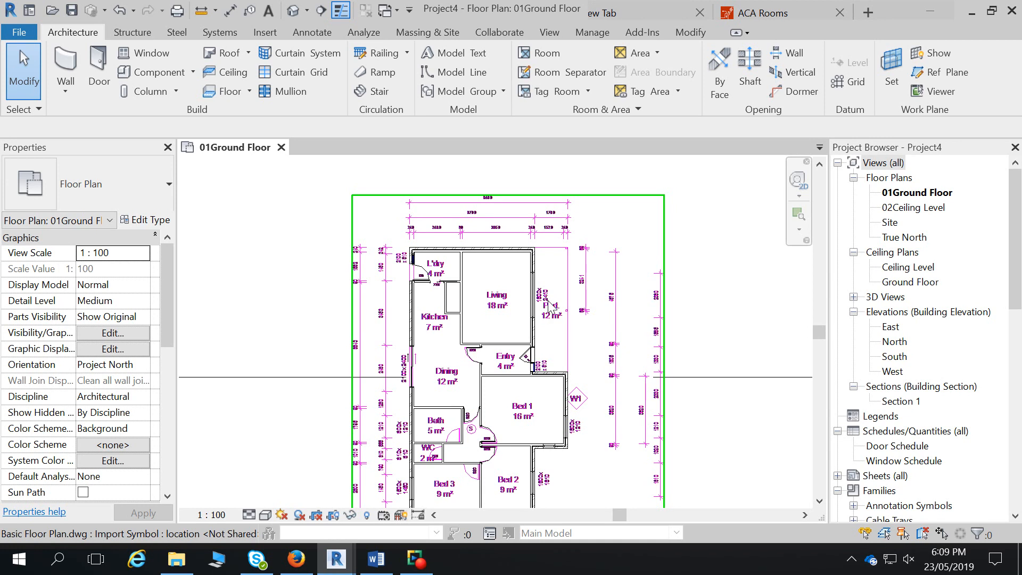
# - Examine the ground floor plan's view range settings with the sample view range illustration shown
pyautogui.moveTo(173, 318); pyautogui.dragTo(171, 400)
pyautogui.click(110, 414)
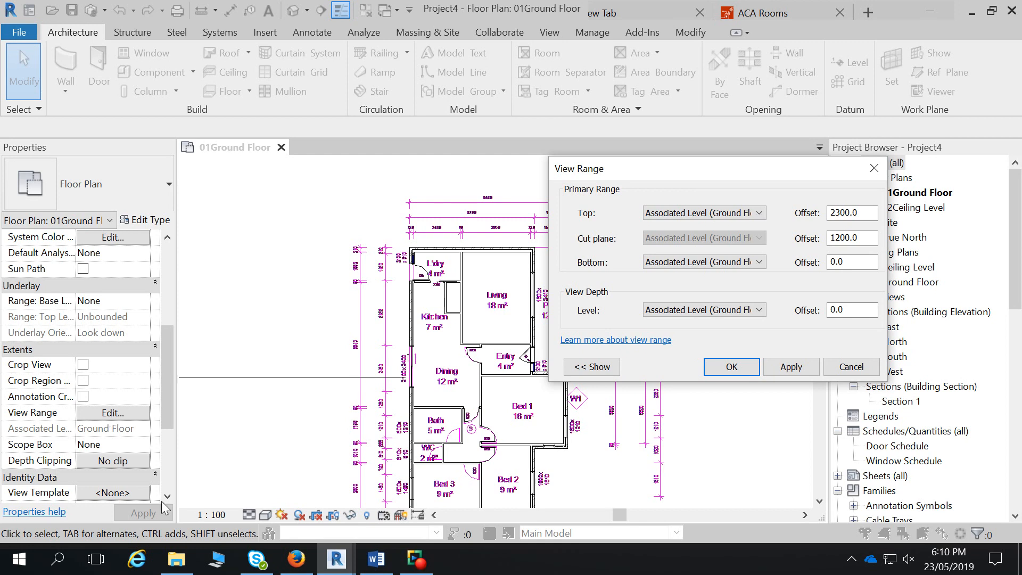
pyautogui.click(597, 368)
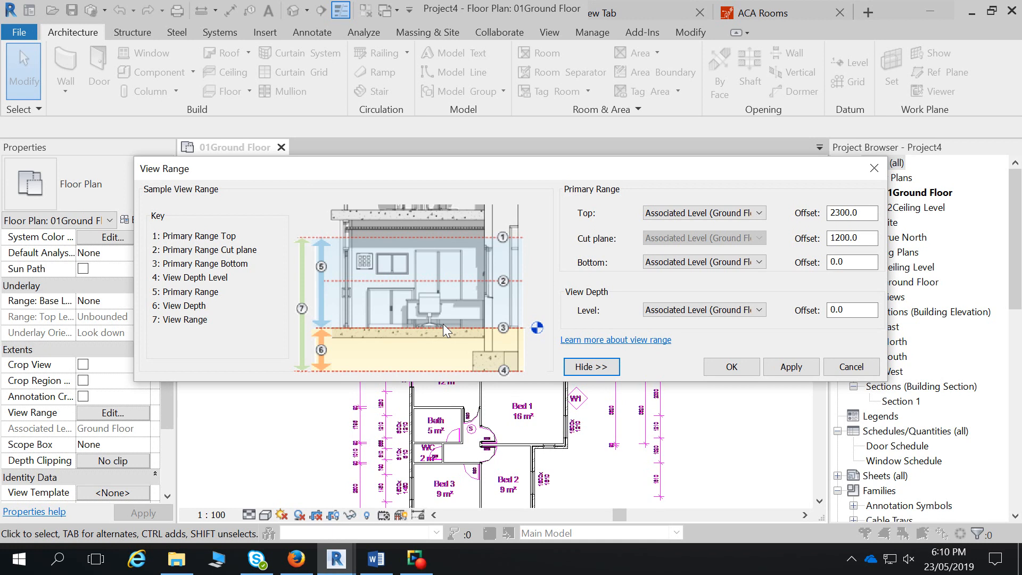
pyautogui.click(726, 369)
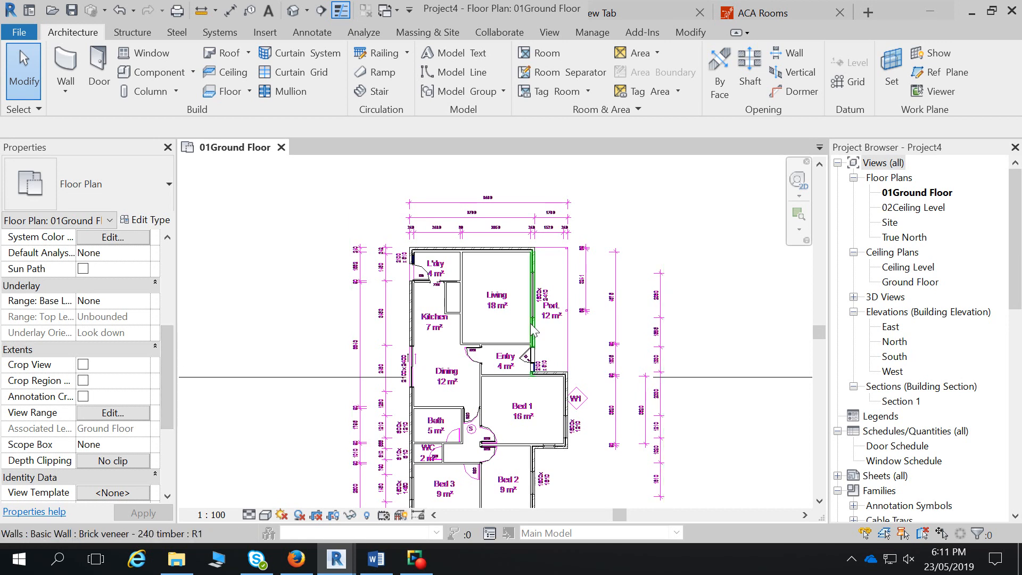
pyautogui.moveTo(597, 415); pyautogui.dragTo(600, 365, button='middle')
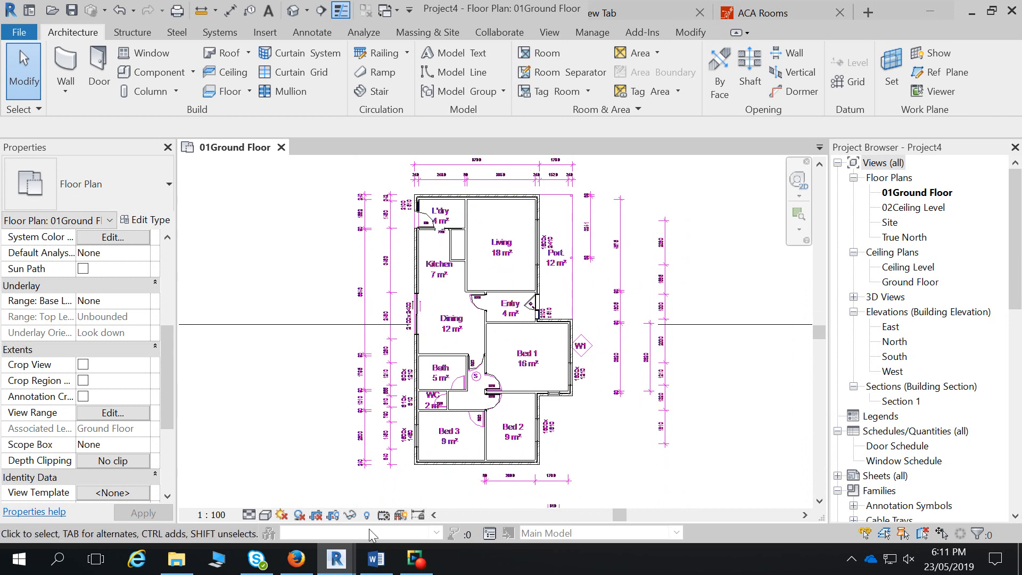
# - Switch to the course page in Firefox and open the Revit File Week 4 download with Autodesk Revit
pyautogui.click(296, 559)
pyautogui.scroll(7, 548, 275)
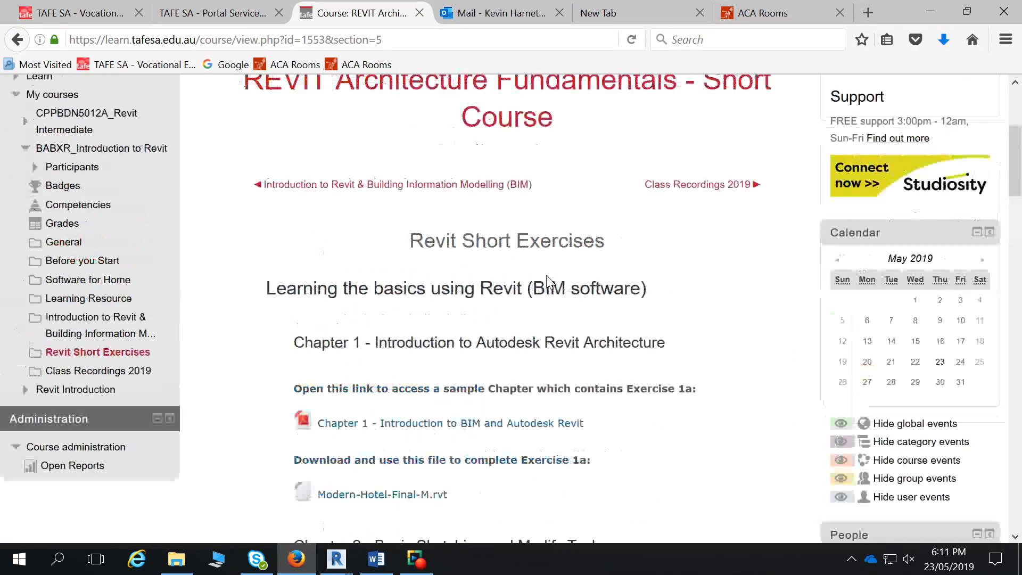
pyautogui.scroll(-7, 548, 277)
pyautogui.scroll(-3, 479, 333)
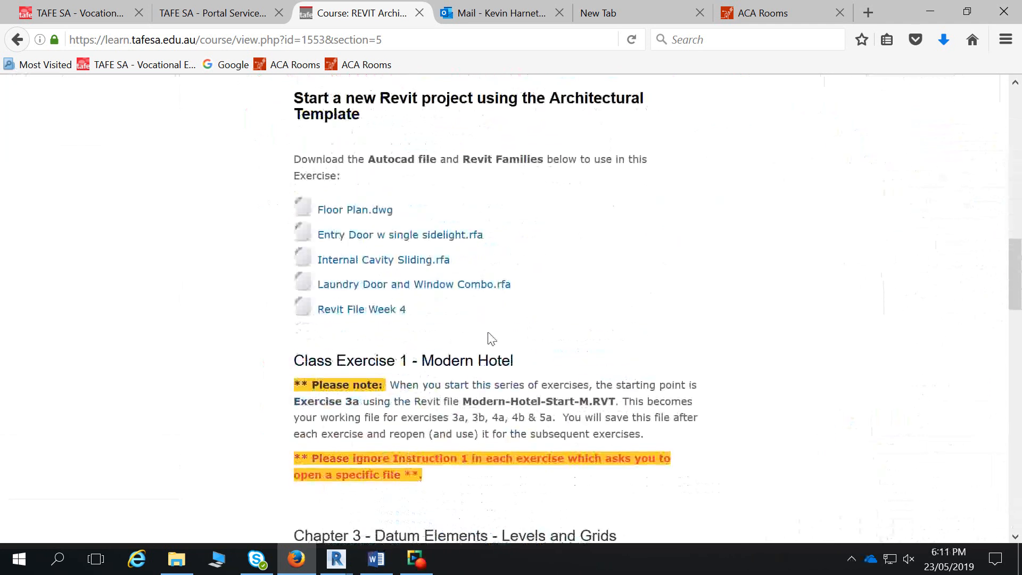
pyautogui.scroll(3, 442, 340)
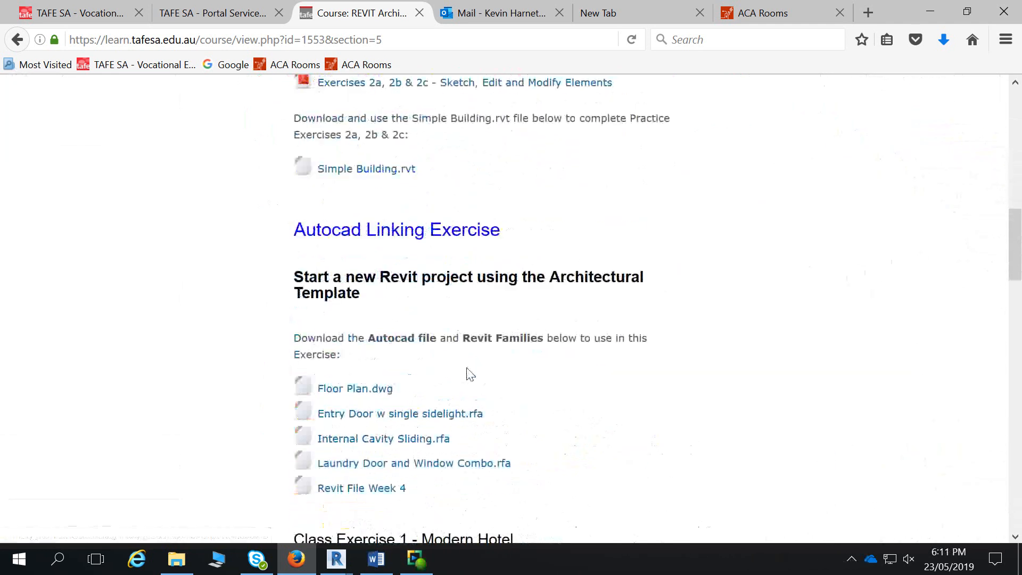
pyautogui.click(379, 493)
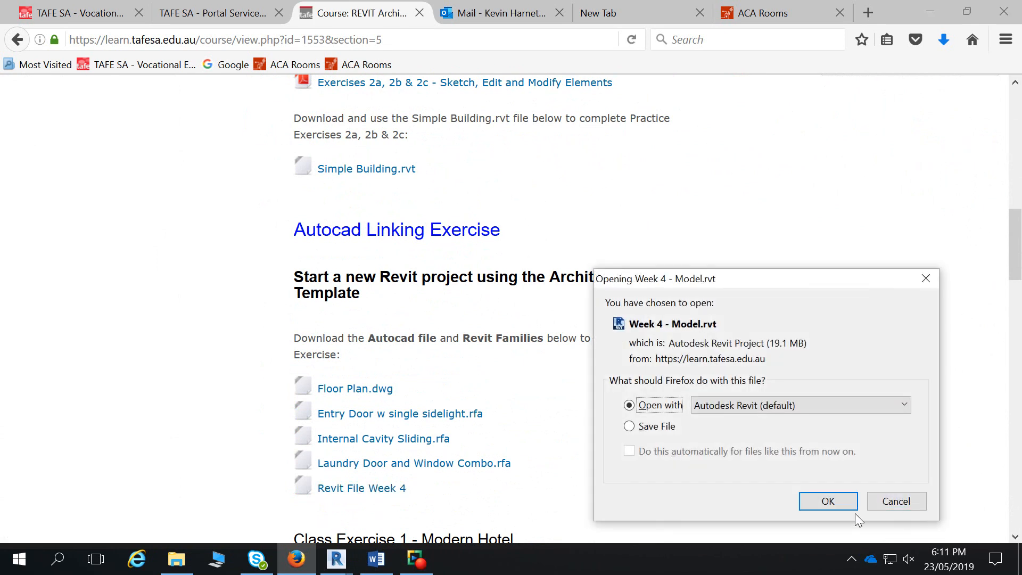
pyautogui.click(830, 501)
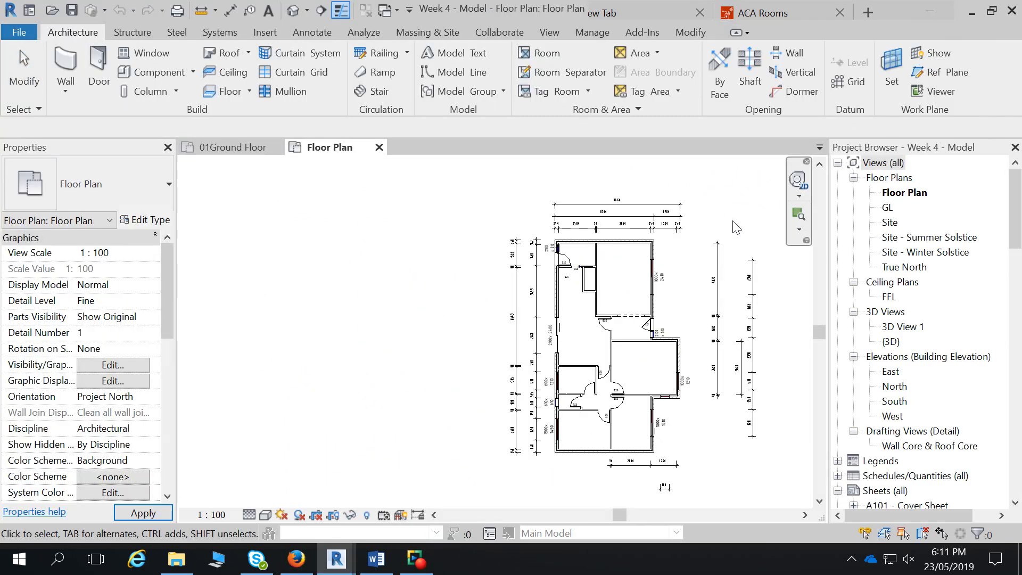
# - Review sheets A101 - Cover Sheet and A102 - Site Plan in the Week 4 model, finishing on the cover sheet
pyautogui.moveTo(434, 311); pyautogui.dragTo(340, 309, button='middle')
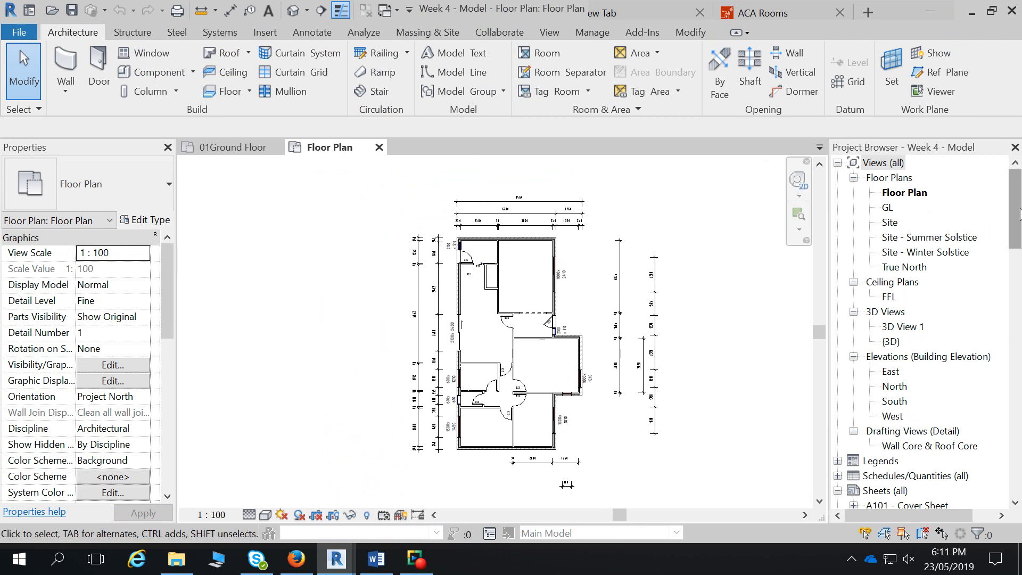
pyautogui.moveTo(1019, 212); pyautogui.dragTo(1019, 254)
pyautogui.doubleClick(909, 343)
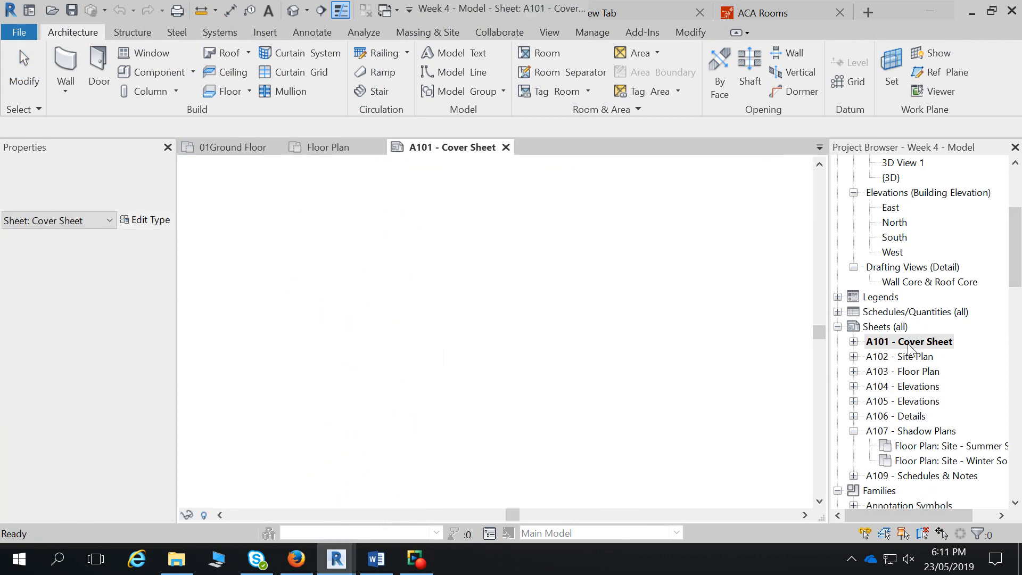
pyautogui.doubleClick(904, 356)
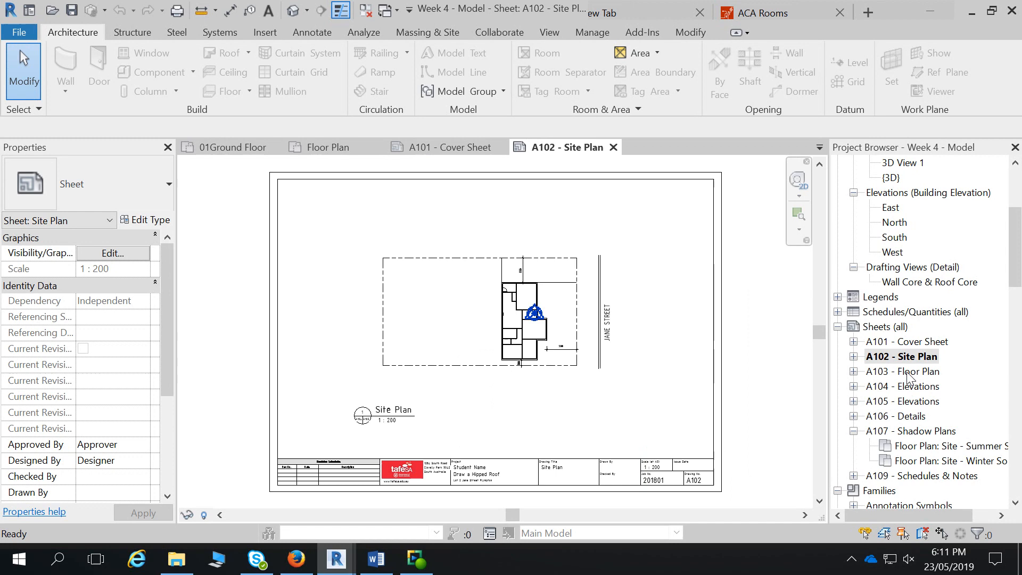
pyautogui.doubleClick(910, 342)
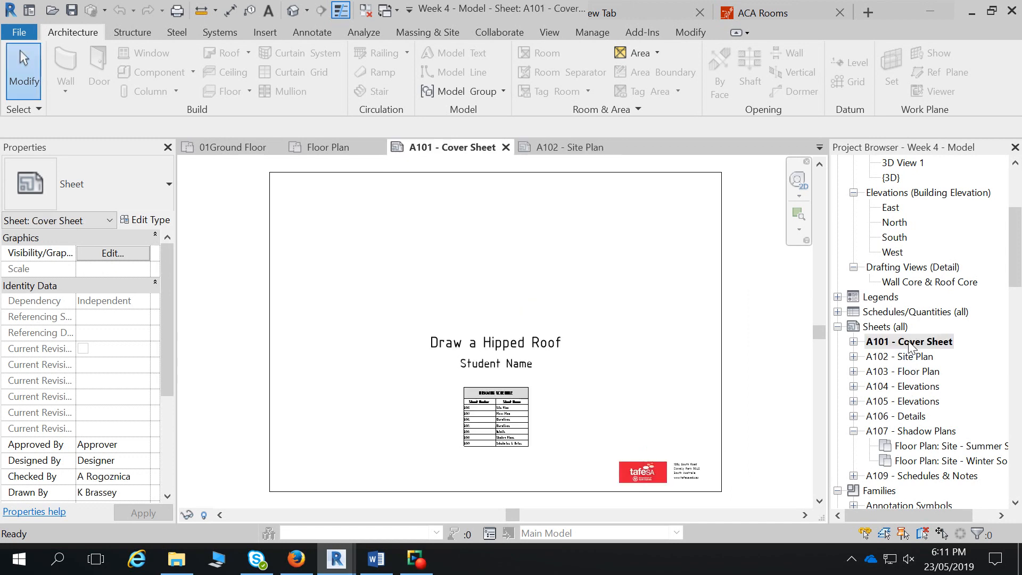
# - Review sheets A103 - Floor Plan and A104 - Elevations, activating the North elevation viewport to inspect its FCL level
pyautogui.doubleClick(914, 373)
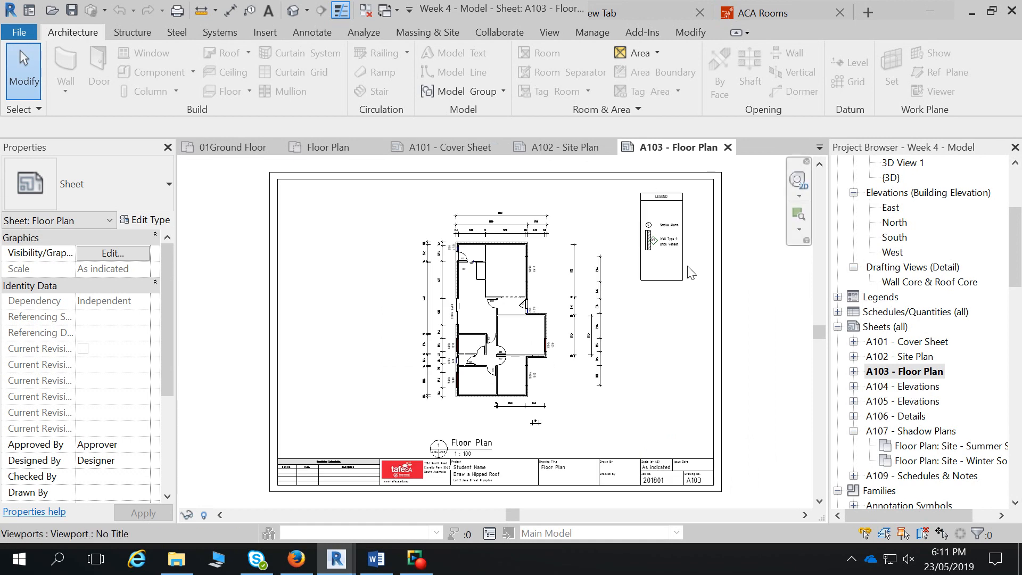
pyautogui.doubleClick(904, 386)
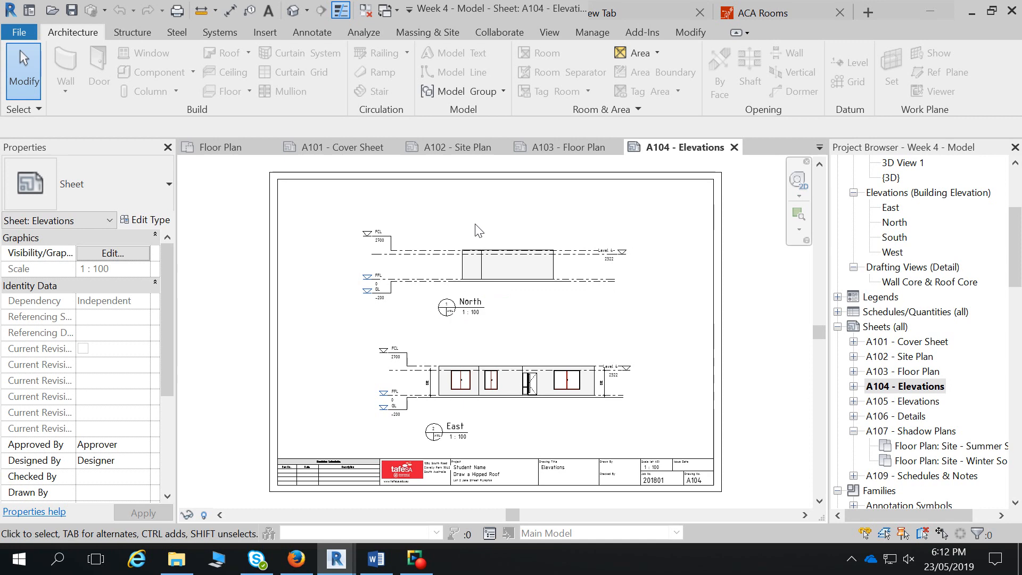
pyautogui.click(388, 244)
pyautogui.doubleClick(387, 240)
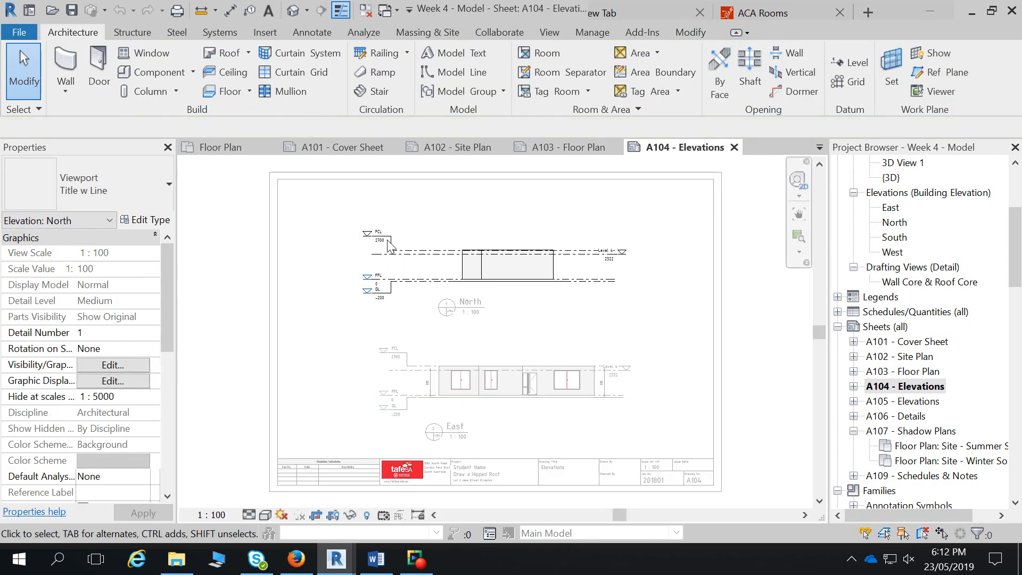
pyautogui.click(372, 250)
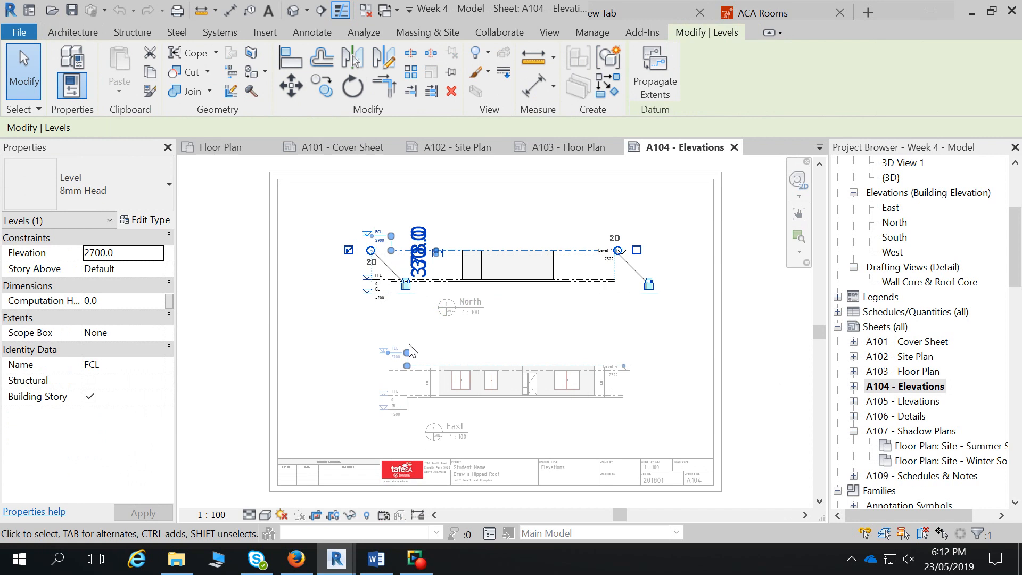
pyautogui.click(625, 347)
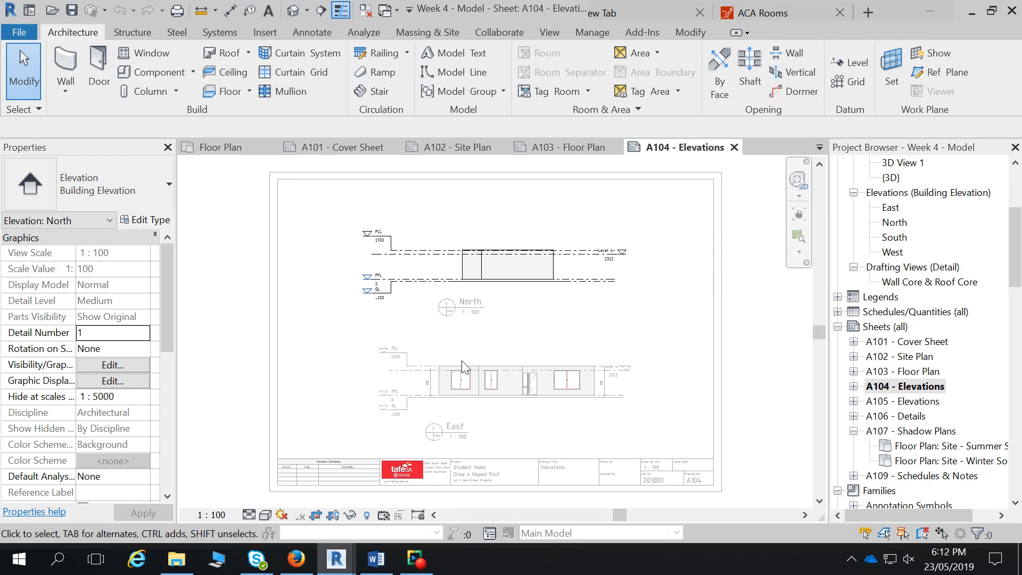
# - Switch to the course page in Firefox and open Revit 'Simple House' Drawing Exercise a - (Draw) under Class Exercise 2
pyautogui.click(296, 559)
pyautogui.scroll(-6, 468, 363)
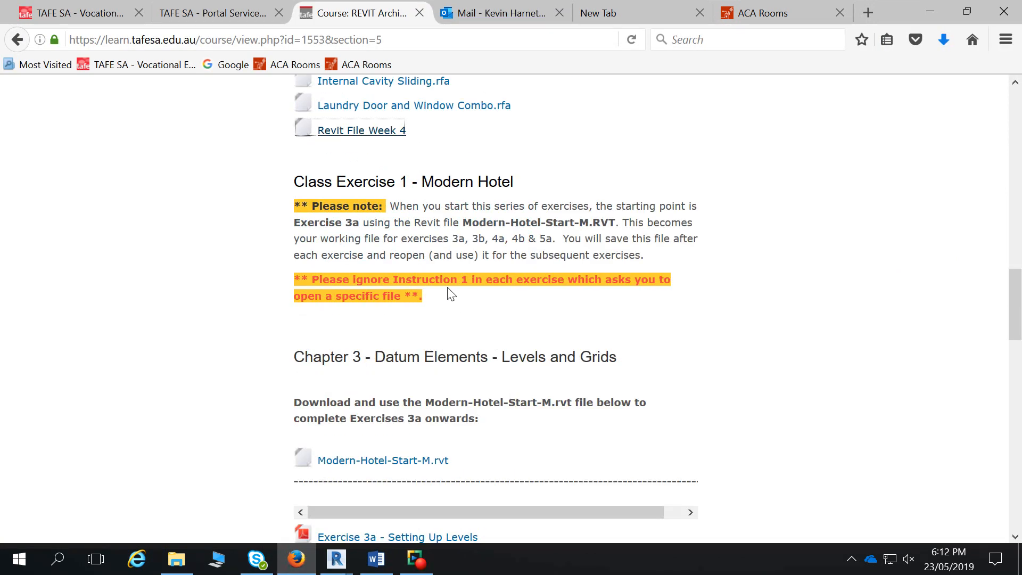
pyautogui.scroll(-8, 450, 294)
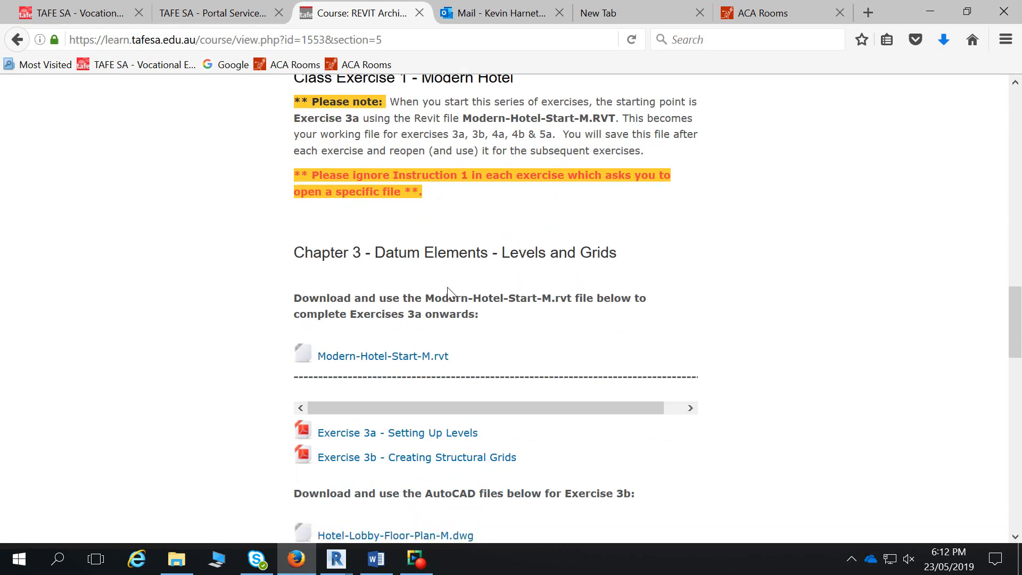
pyautogui.scroll(-2, 450, 294)
pyautogui.scroll(-1, 449, 293)
pyautogui.scroll(-1, 448, 289)
pyautogui.scroll(1, 448, 289)
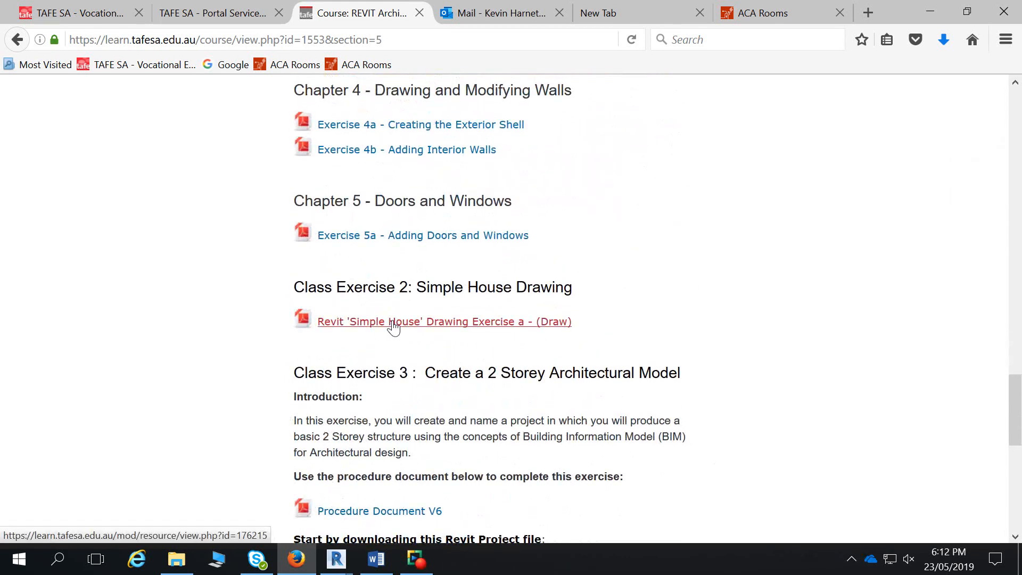
pyautogui.click(394, 322)
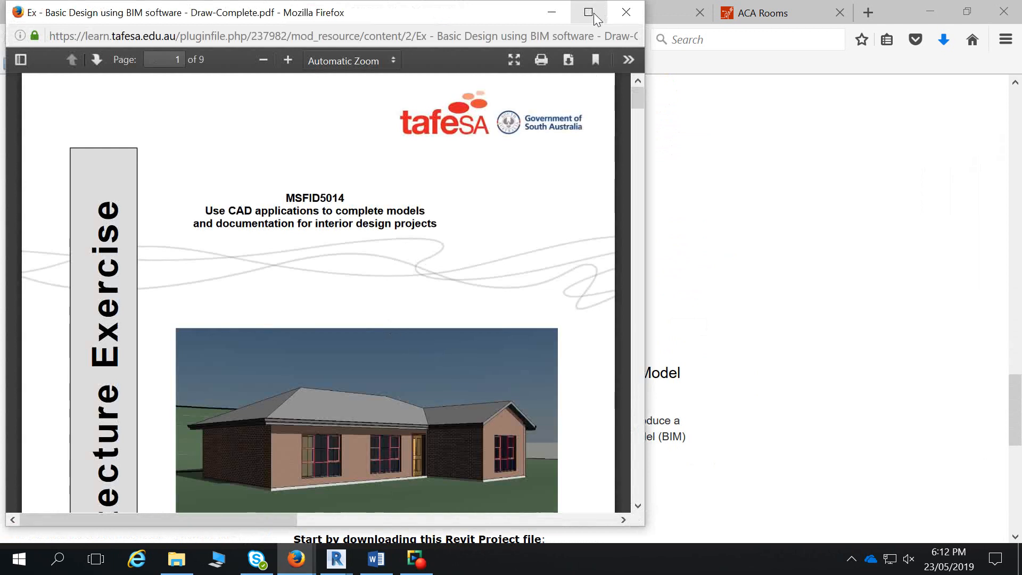
# - Read through the Simple House exercise PDF full size, from the cover to the wall, door and floor instructions on page 4
pyautogui.click(588, 12)
pyautogui.scroll(-5, 630, 266)
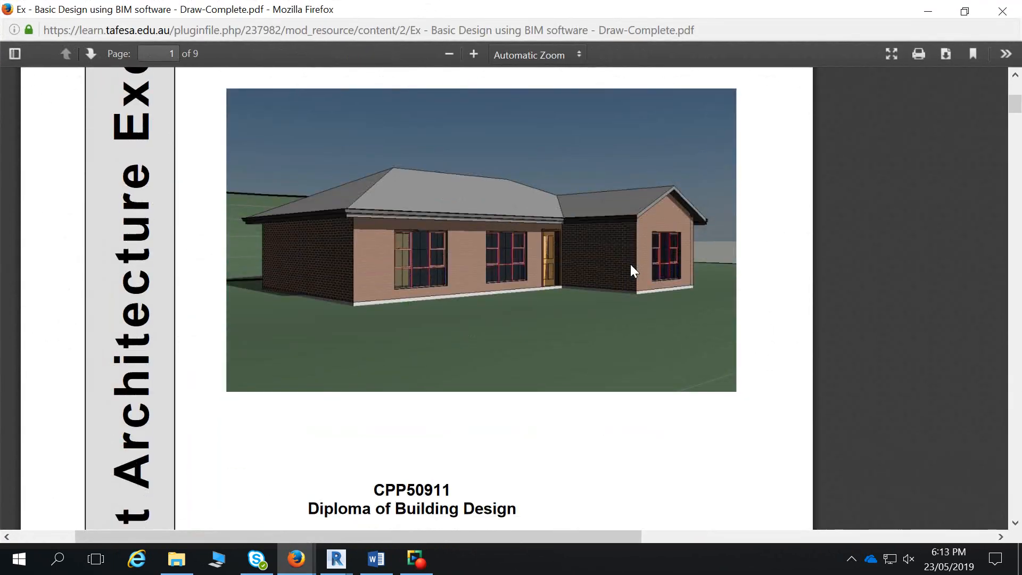
pyautogui.scroll(-12, 665, 319)
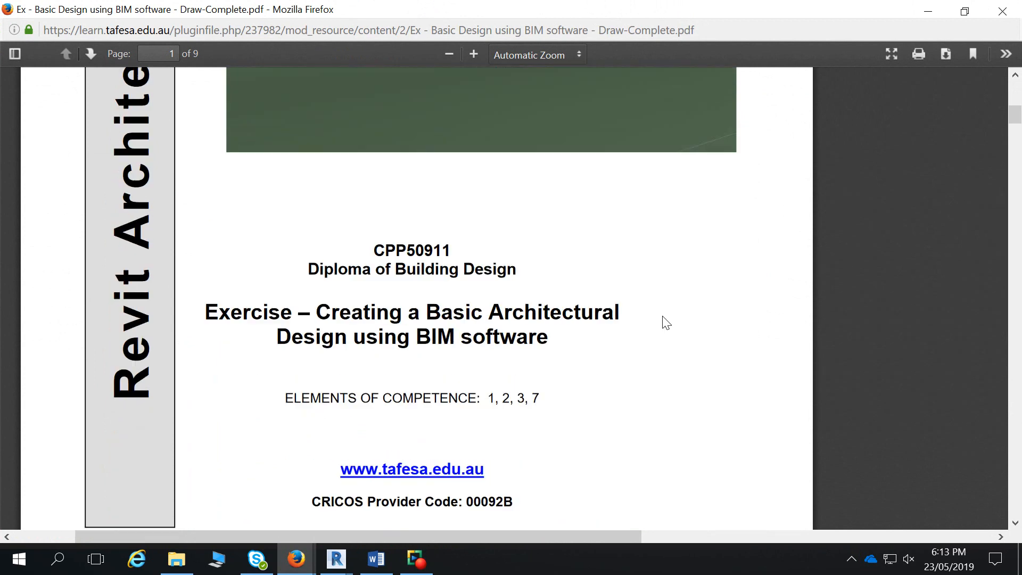
pyautogui.scroll(-10, 665, 328)
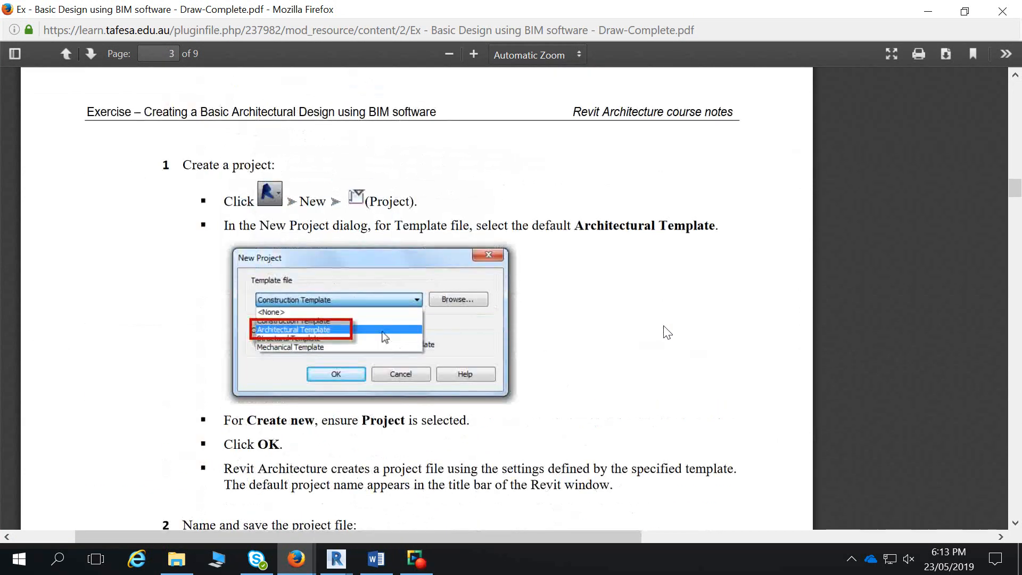
pyautogui.scroll(-6, 666, 332)
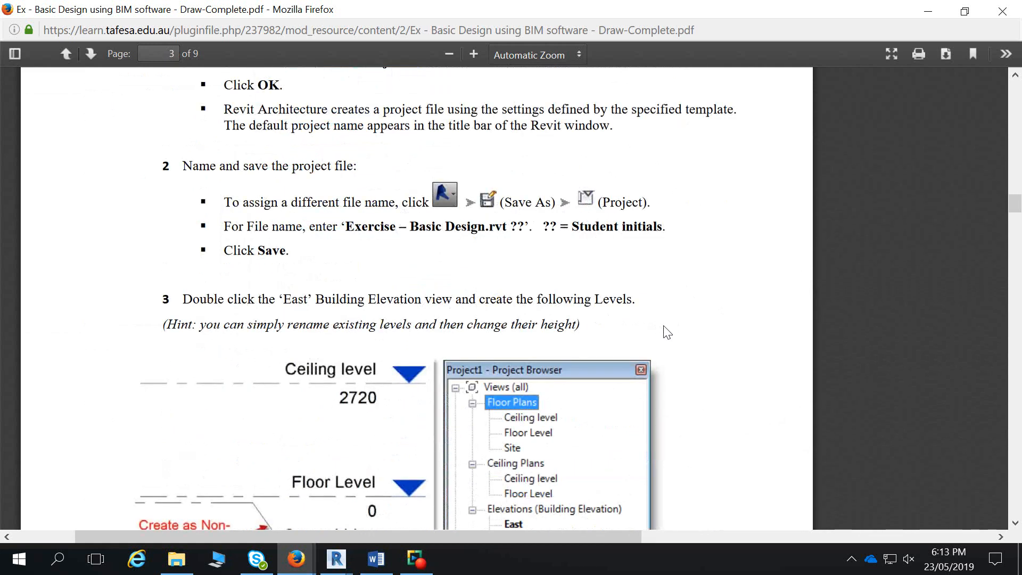
pyautogui.scroll(-10, 667, 332)
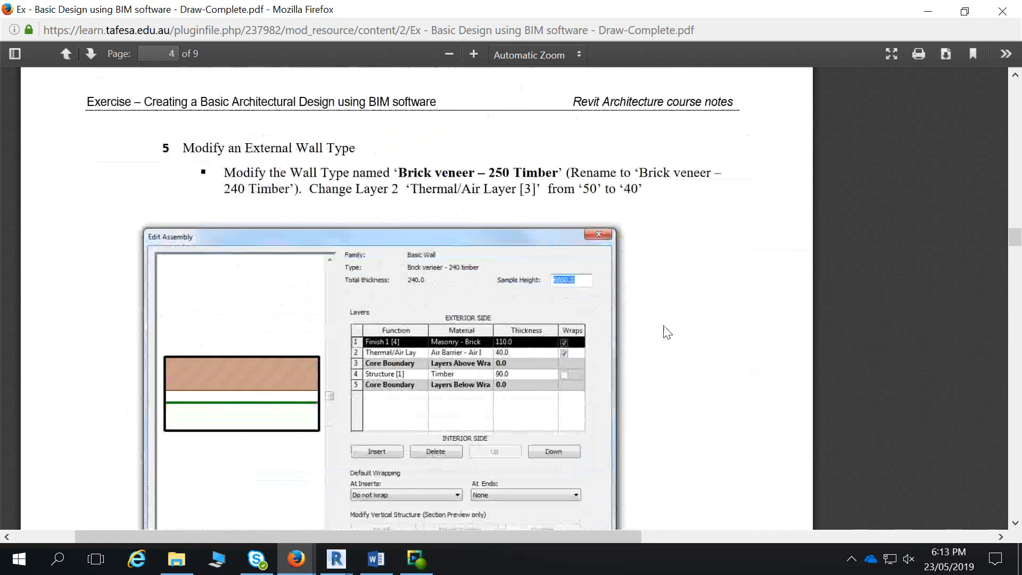
pyautogui.scroll(-10, 667, 332)
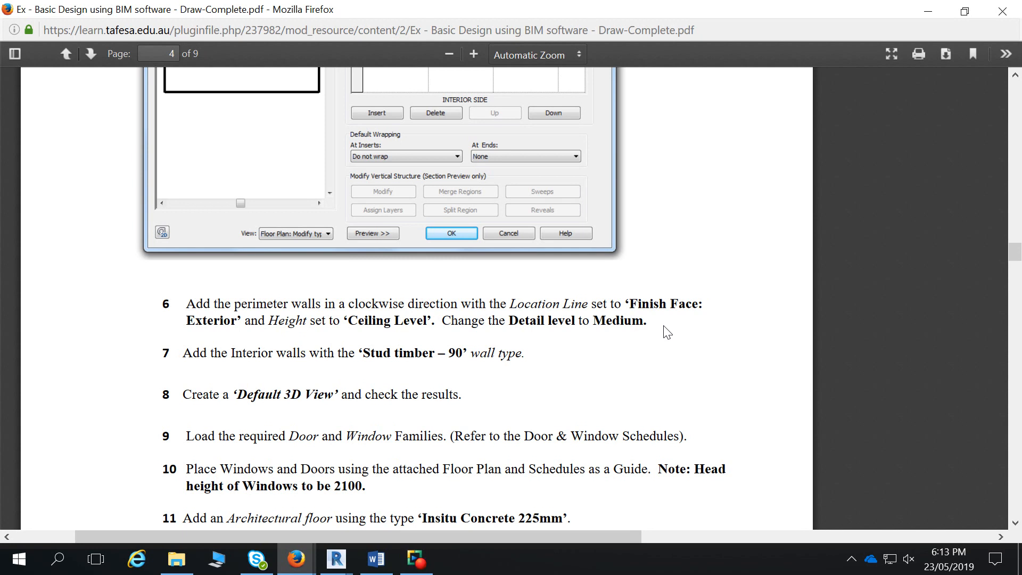
pyautogui.scroll(-3, 668, 332)
pyautogui.click(927, 10)
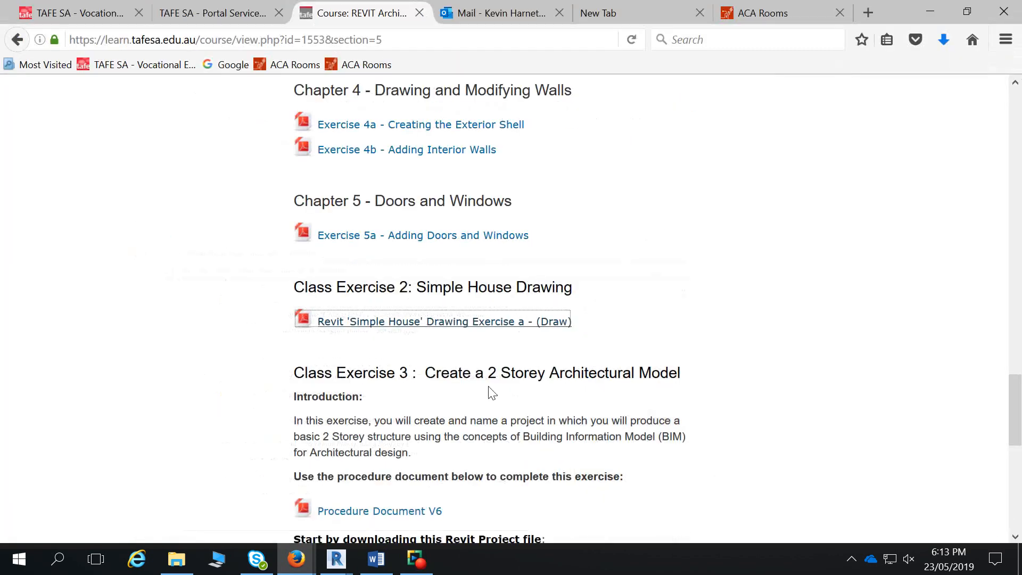
# - Switch to the Drawing Roof's Step by Step document in Word and close the navigation and document recovery panes, removing the recovered files
pyautogui.scroll(10, 523, 349)
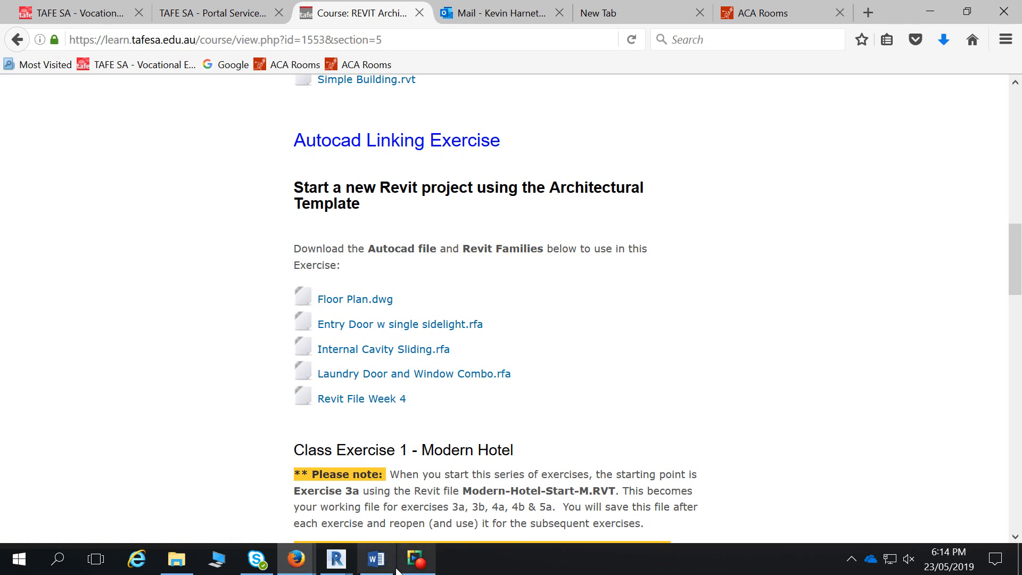
pyautogui.click(376, 558)
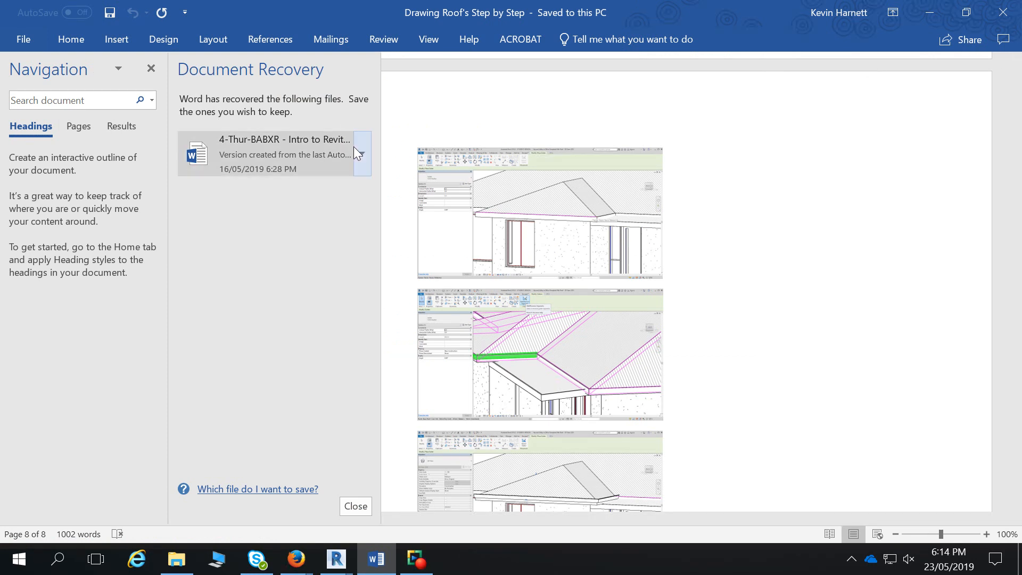
pyautogui.moveTo(505, 130); pyautogui.dragTo(350, 140)
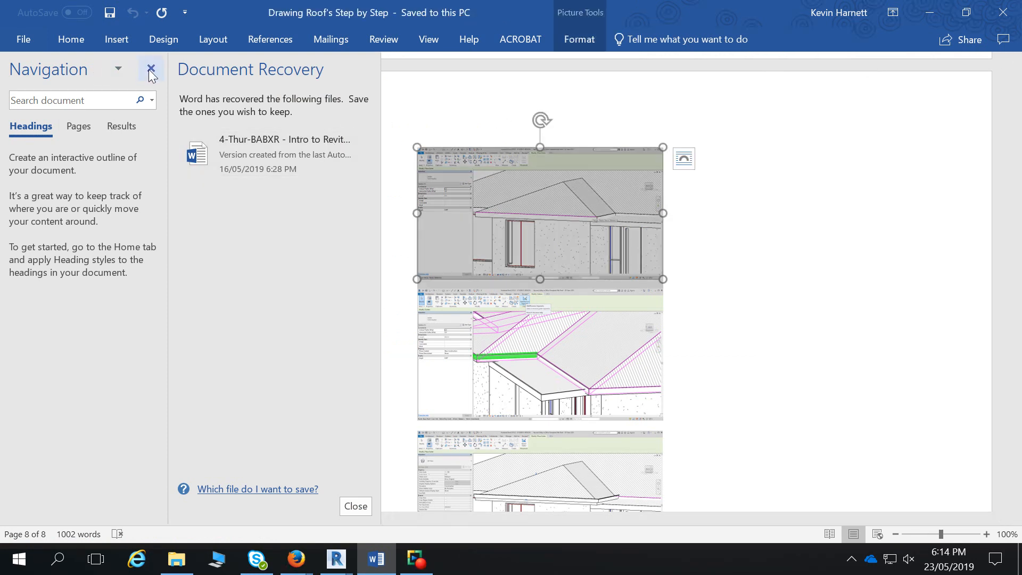
pyautogui.click(151, 68)
pyautogui.click(188, 506)
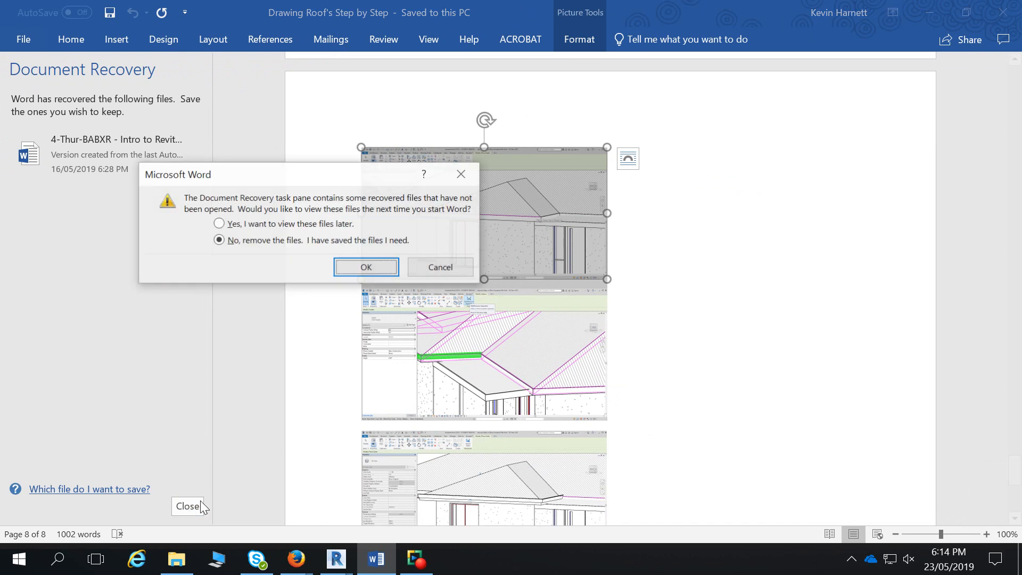
pyautogui.click(341, 266)
# - Skim the roof instructions back from Step 7 to the Extend to wall core notes on page 2
pyautogui.scroll(12, 600, 327)
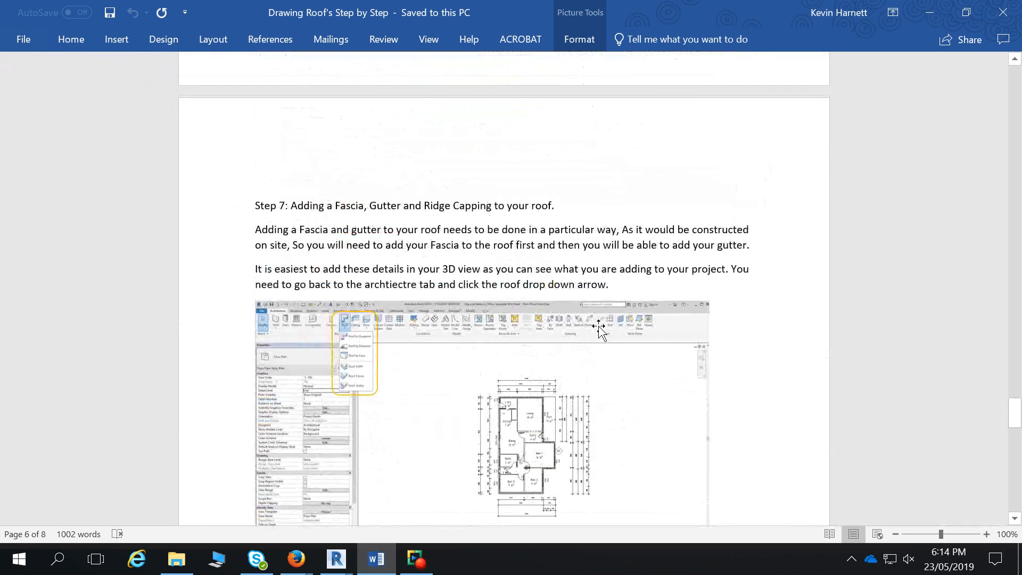
pyautogui.scroll(20, 599, 327)
pyautogui.scroll(3, 599, 326)
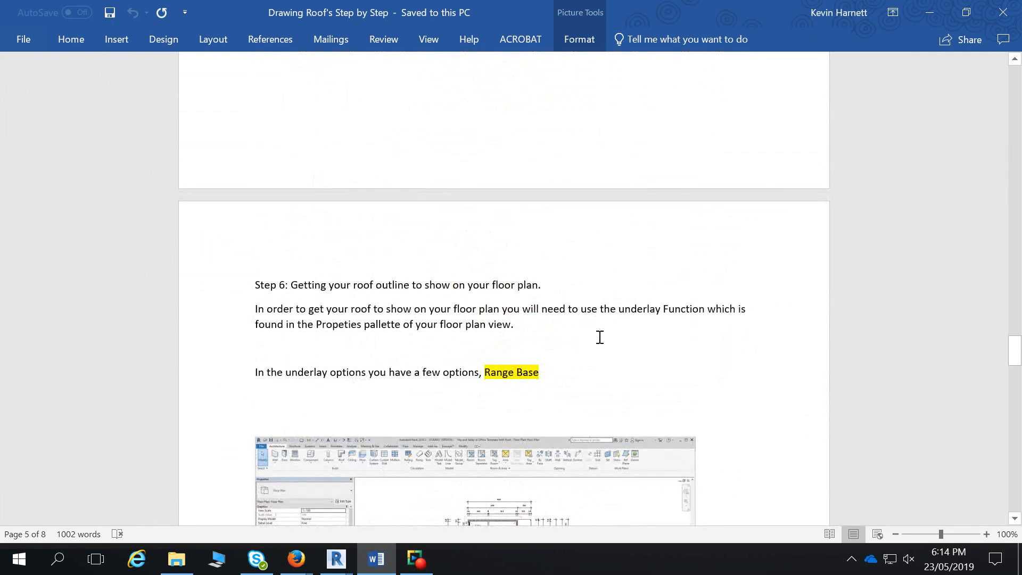
pyautogui.scroll(12, 599, 336)
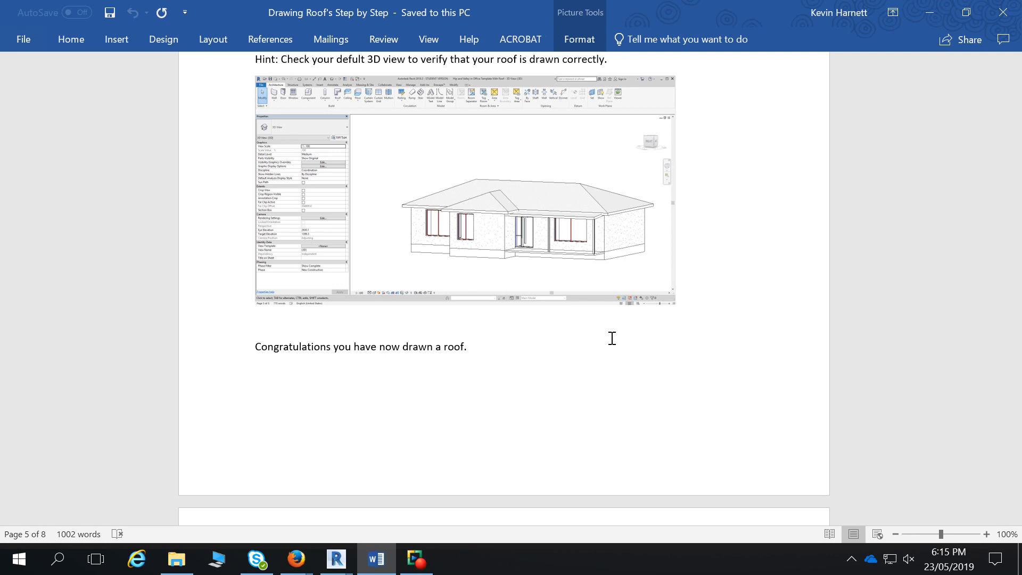
pyautogui.scroll(20, 612, 338)
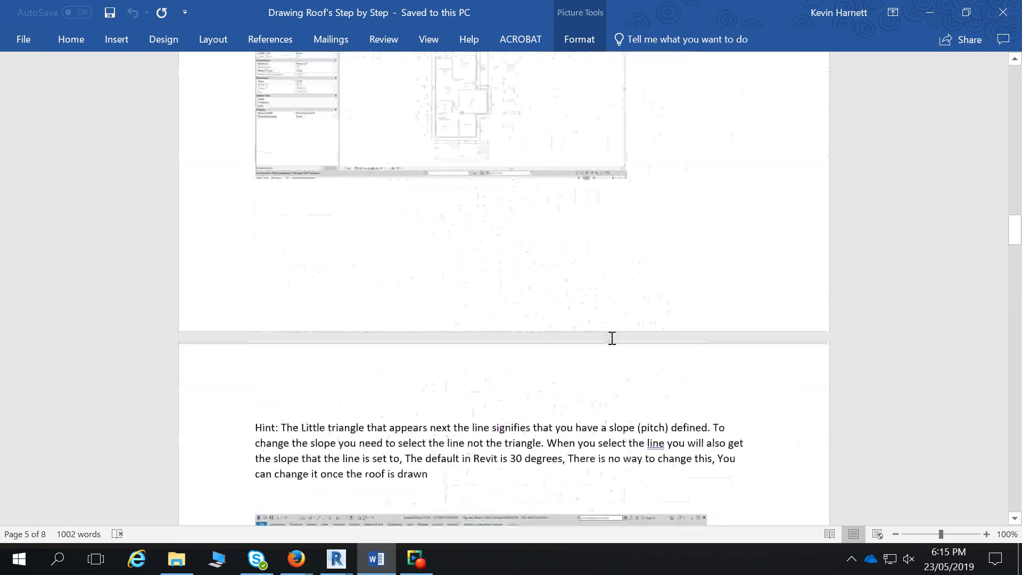
pyautogui.scroll(20, 611, 341)
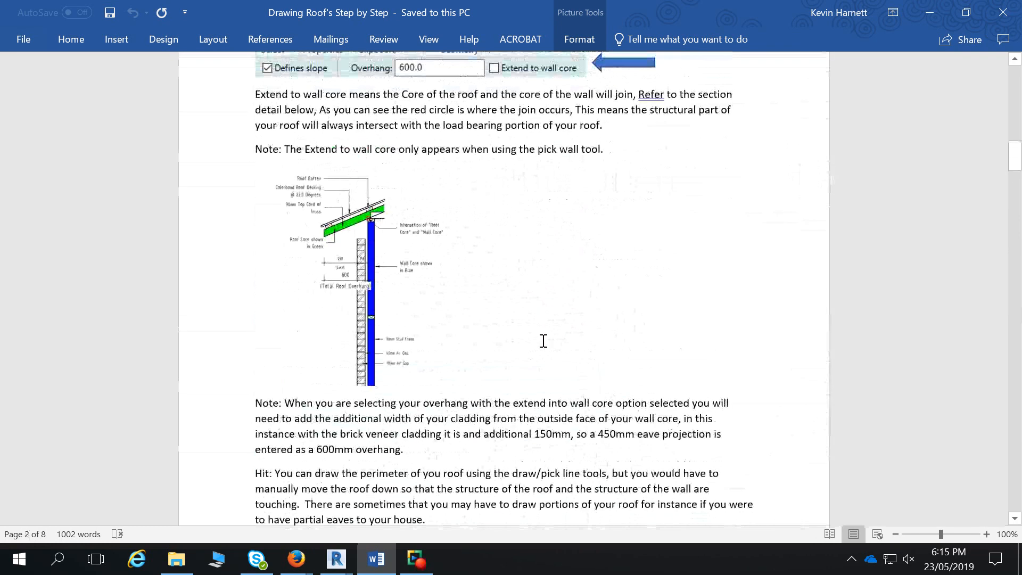
# - Examine the roof and wall core section detail at 200% magnification
pyautogui.click(368, 247)
pyautogui.keyDown('ctrl'); pyautogui.scroll(5, 373, 256); pyautogui.keyUp('ctrl')
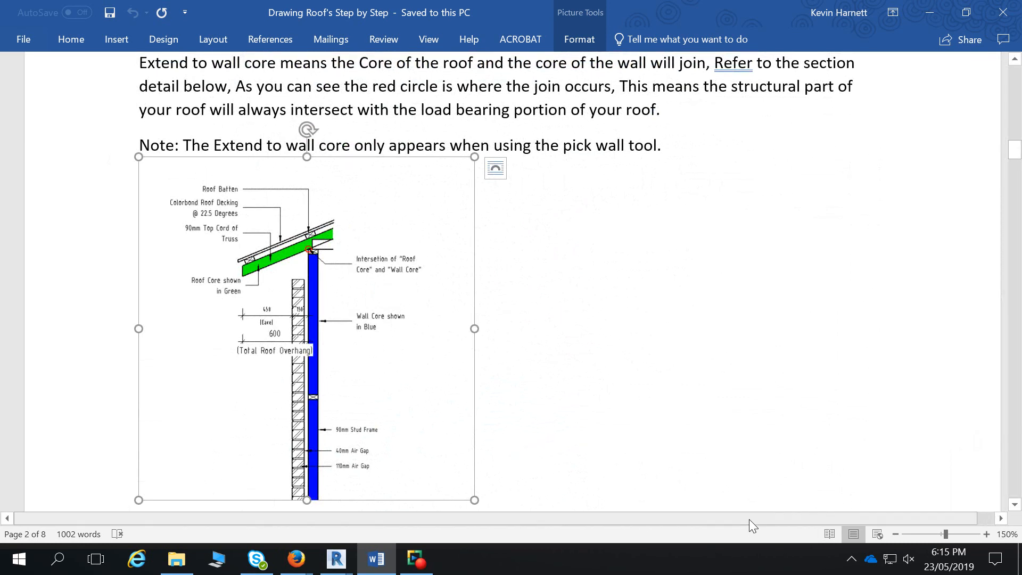
pyautogui.keyDown('ctrl'); pyautogui.scroll(4, 379, 306); pyautogui.keyUp('ctrl')
pyautogui.keyDown('ctrl'); pyautogui.scroll(1, 452, 302); pyautogui.keyUp('ctrl')
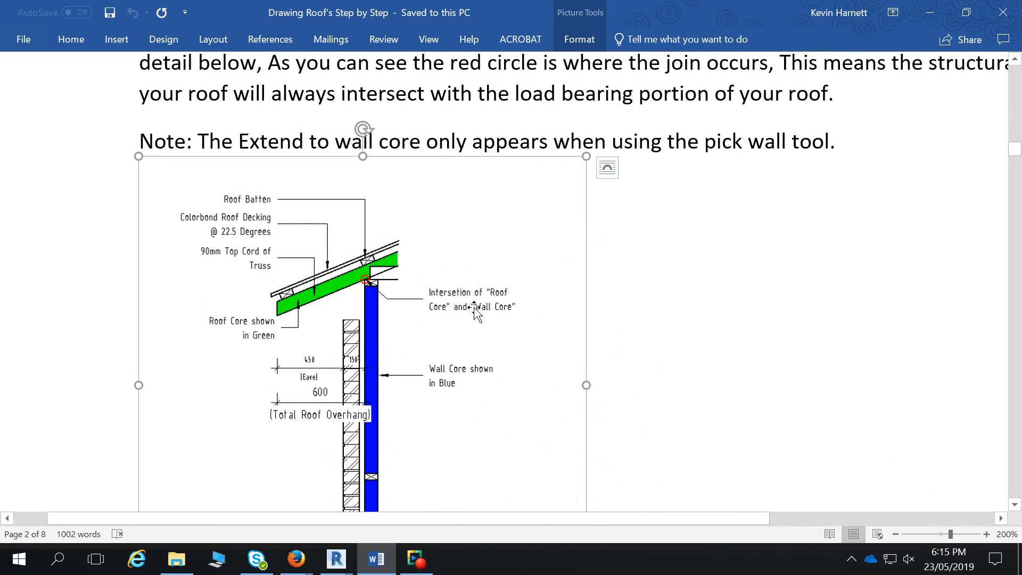
# - Return to the Week 4 model in Revit, open the Floor Plan view and look over the roof tool options
pyautogui.click(920, 11)
pyautogui.click(930, 12)
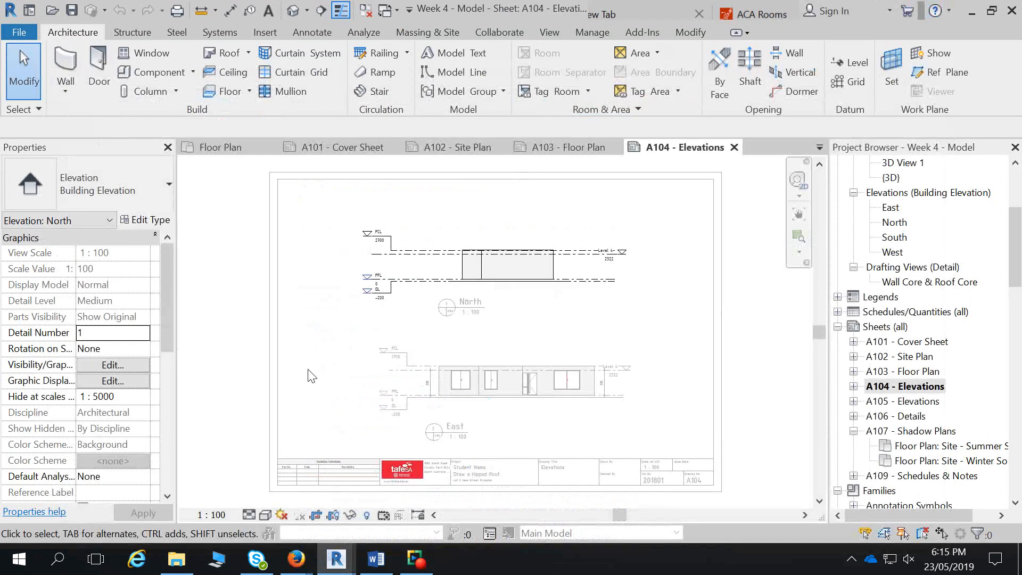
pyautogui.scroll(5, 1000, 239)
pyautogui.doubleClick(898, 191)
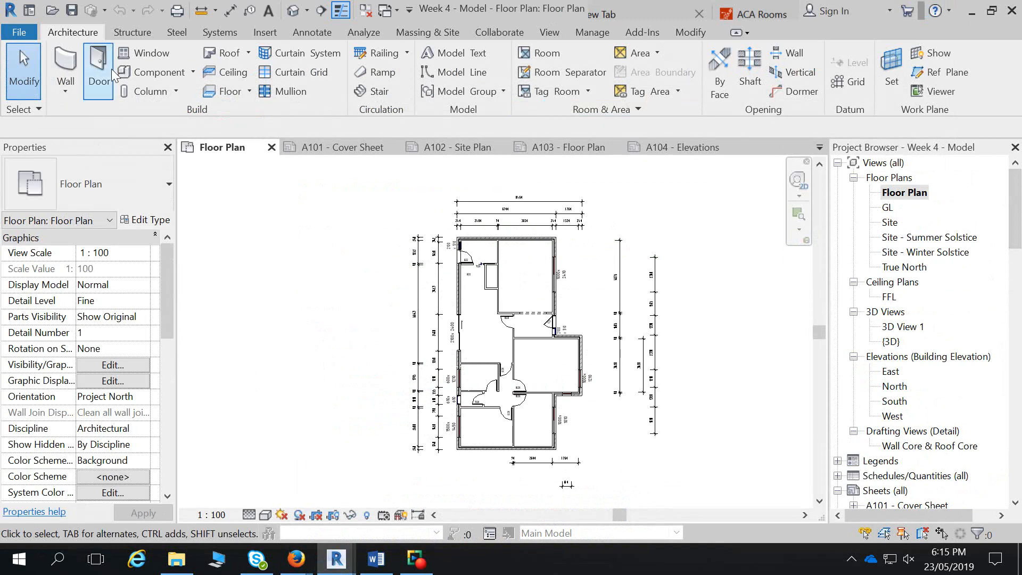
pyautogui.click(248, 53)
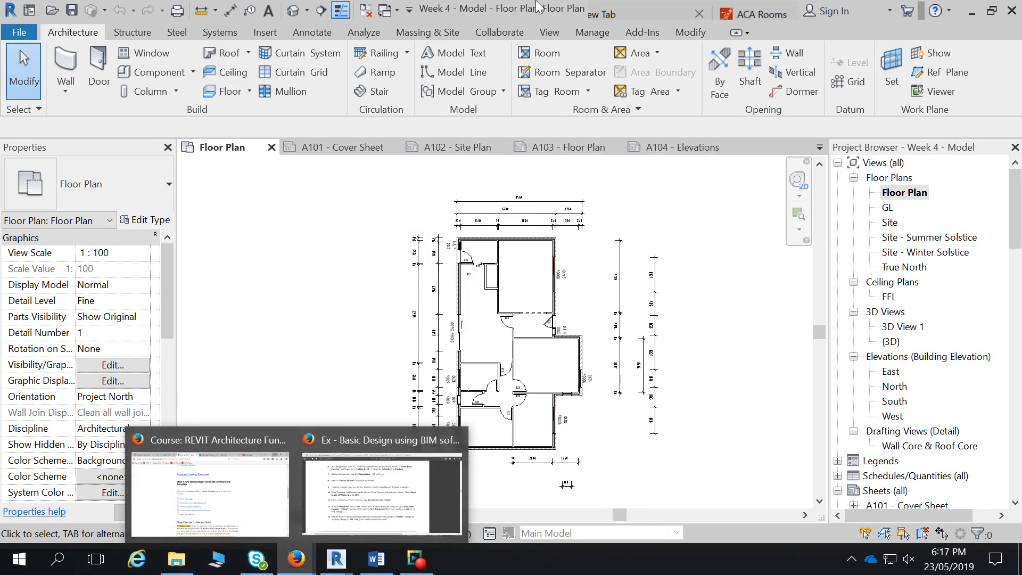
# - Switch to Firefox and search Google in a new tab for images of "autodesk formit"
pyautogui.click(284, 485)
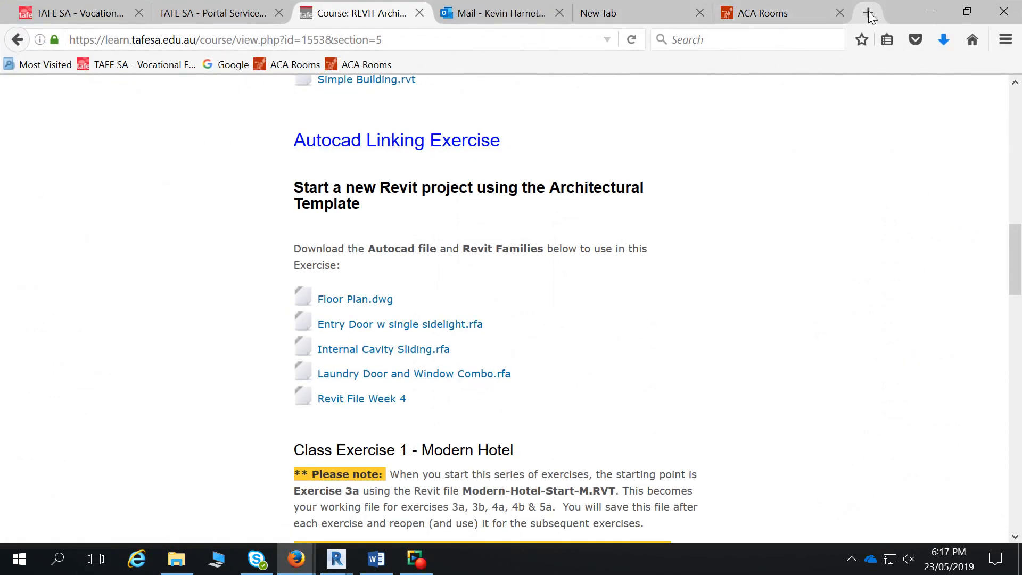
pyautogui.click(868, 13)
pyautogui.write('autodesk')
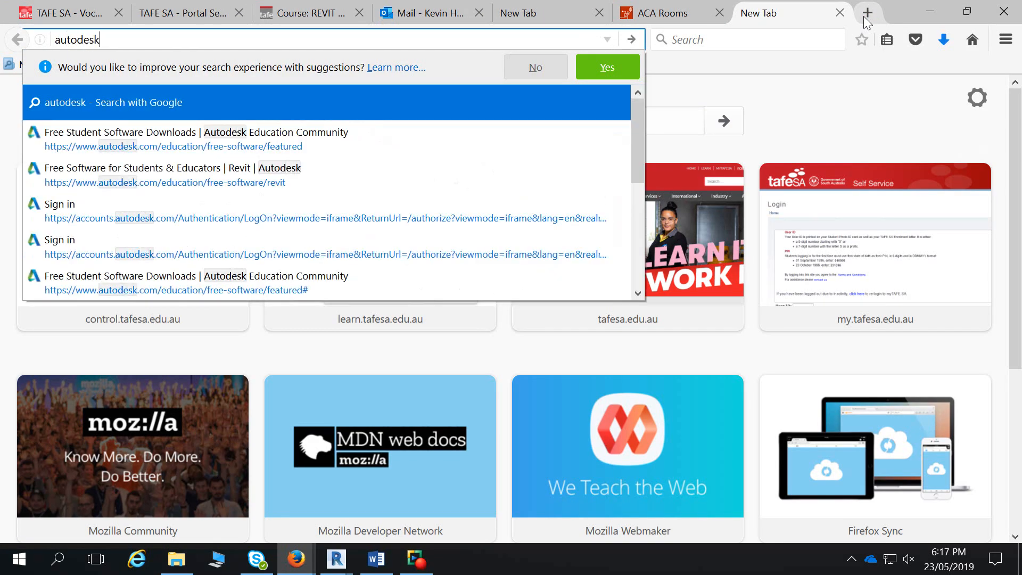
pyautogui.write(' formit')
pyautogui.press('Return')
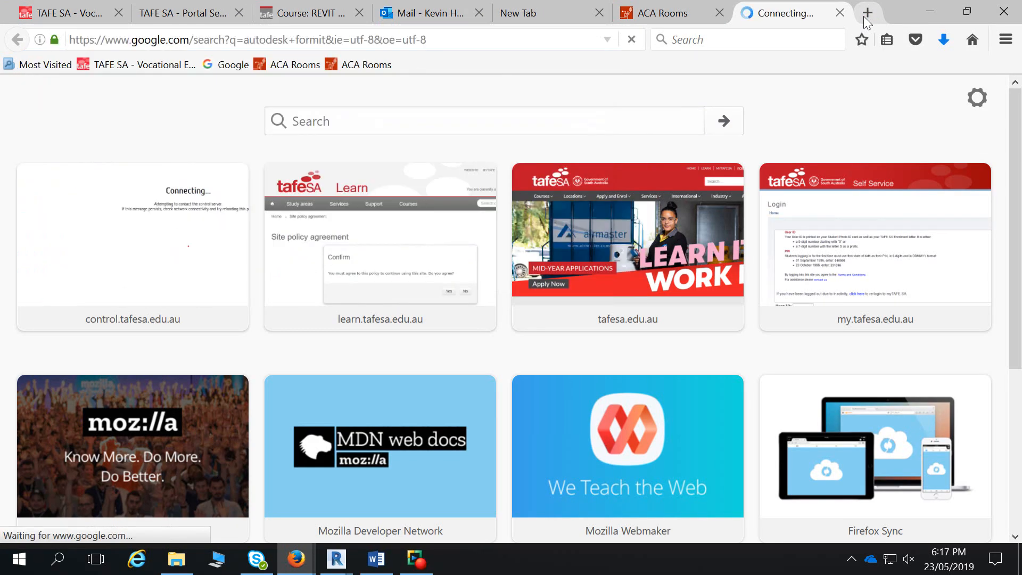
pyautogui.click(246, 154)
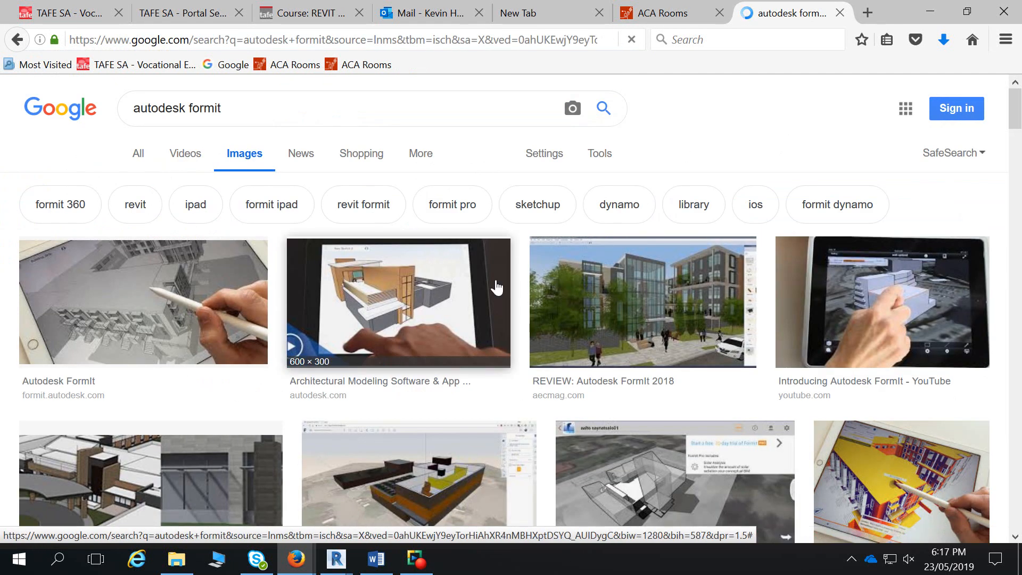
pyautogui.scroll(-2, 496, 287)
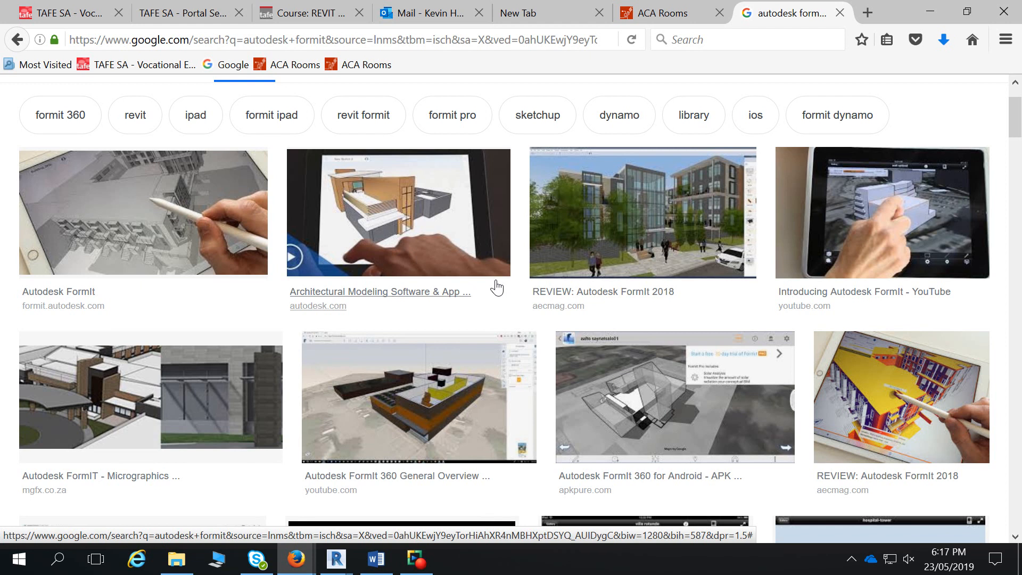
# - Return to the Week 4 model in Revit and look over the Roof and Floor tool options
pyautogui.click(928, 9)
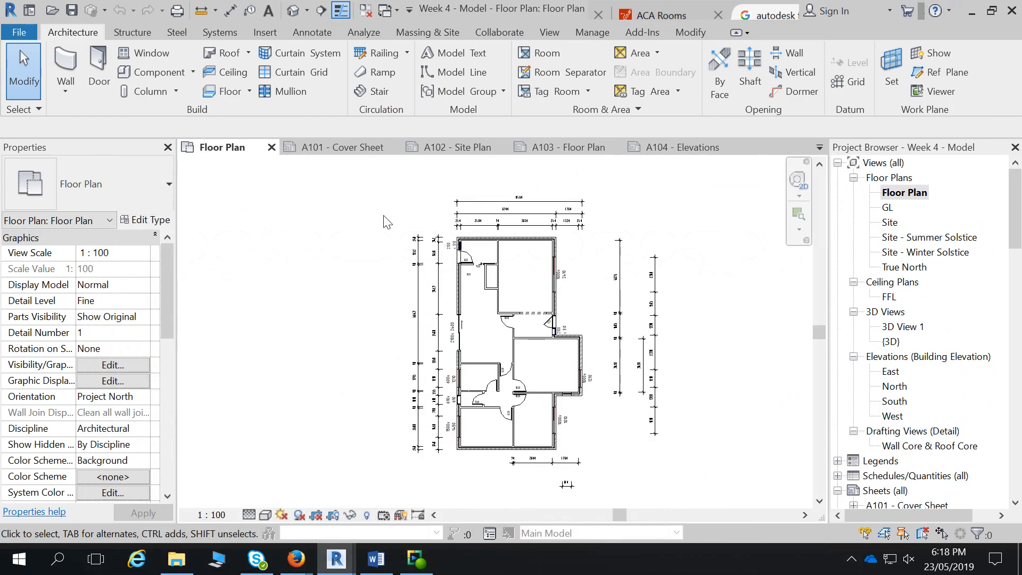
pyautogui.click(249, 51)
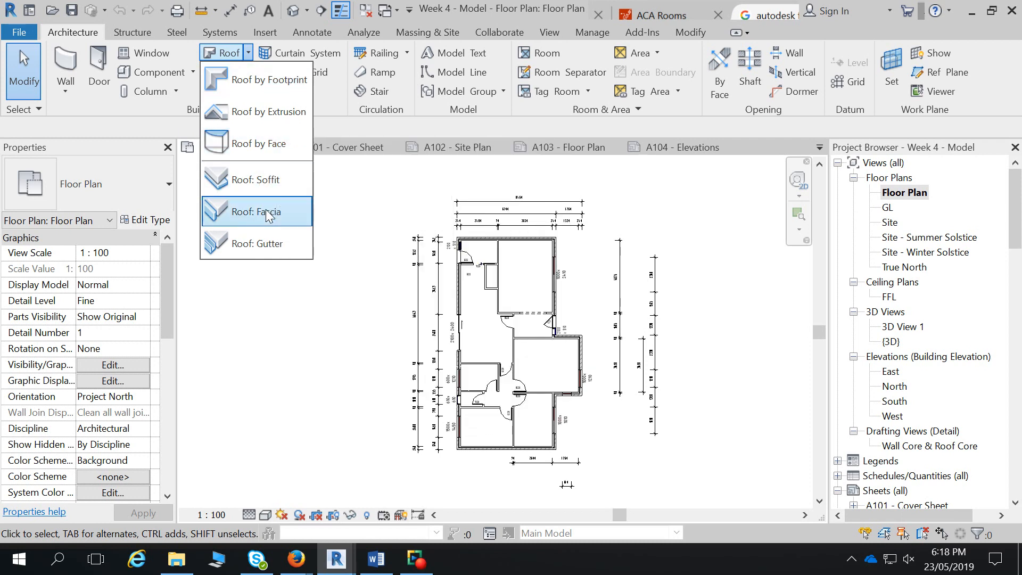
pyautogui.click(248, 53)
pyautogui.click(249, 91)
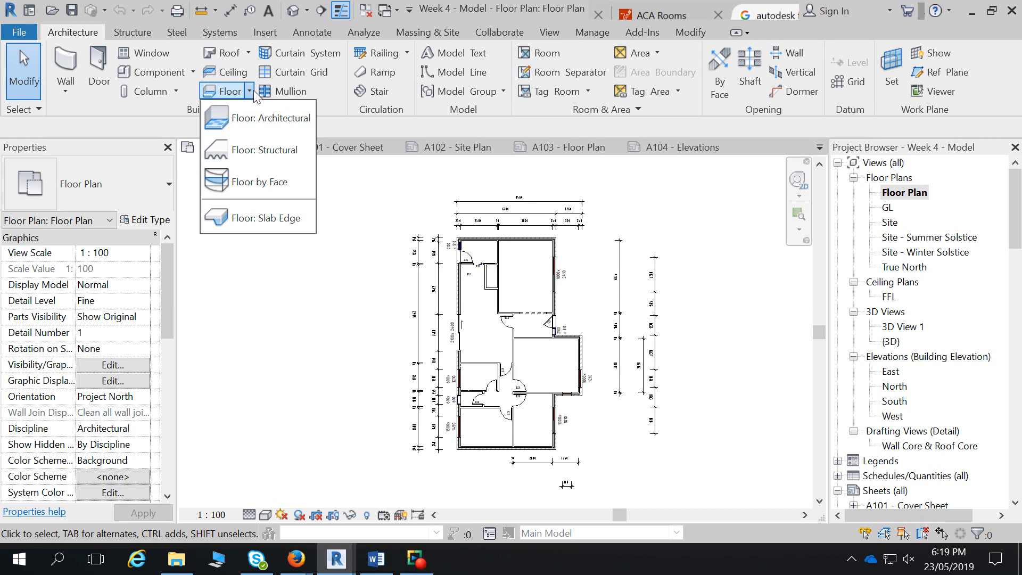
pyautogui.click(249, 54)
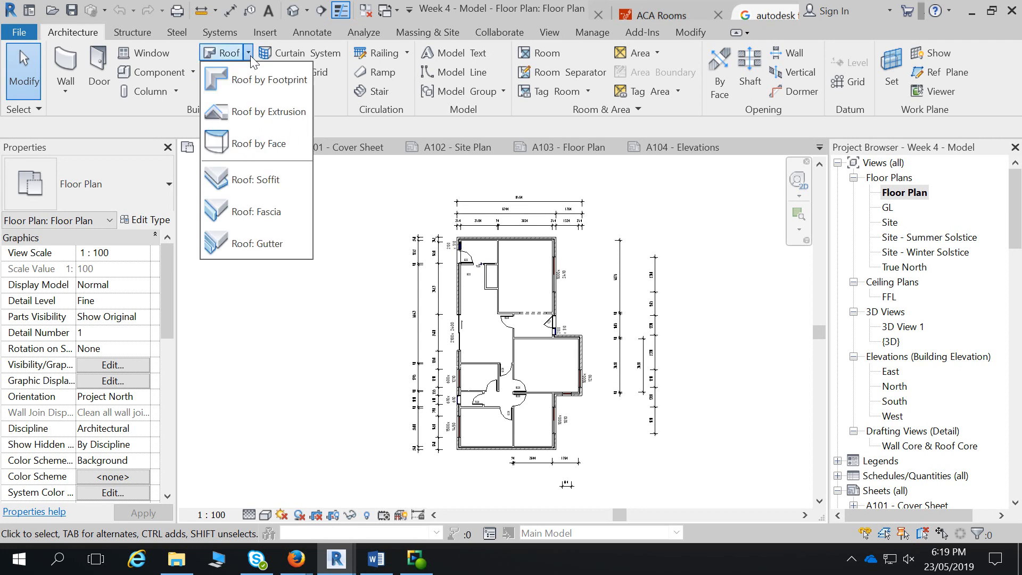
# - Start a roof by footprint in the Floor Plan view and look at the available roof types
pyautogui.click(263, 80)
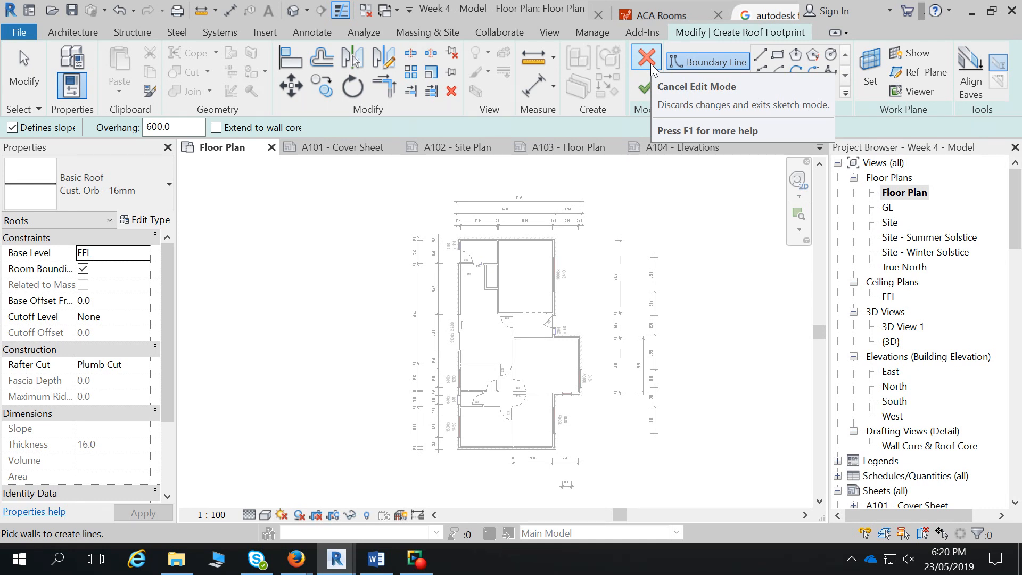
pyautogui.click(139, 191)
pyautogui.click(138, 191)
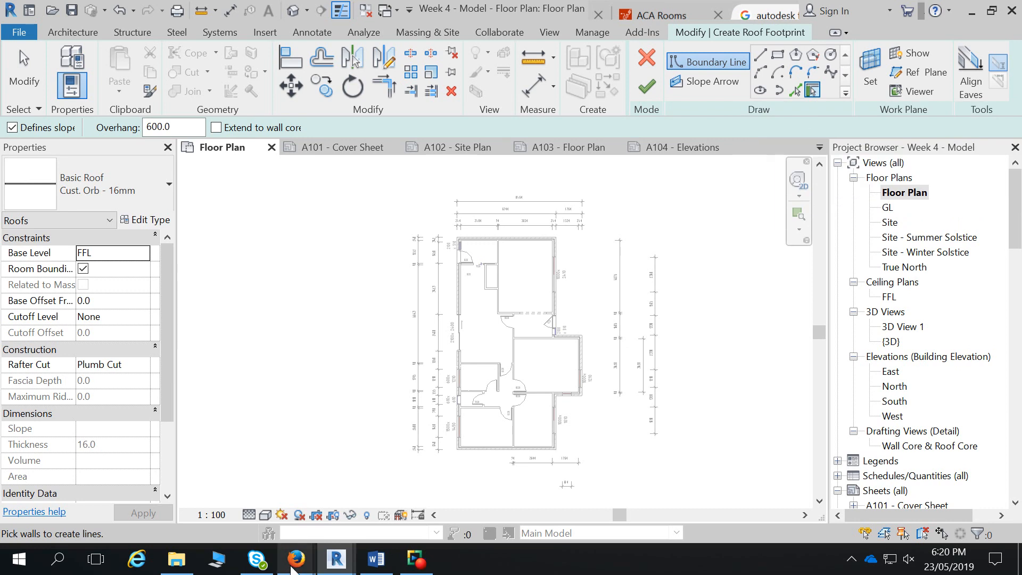
# - Switch to Firefox and search Google in a new tab for images of "sail over truss"
pyautogui.moveTo(296, 558)
pyautogui.click(210, 492)
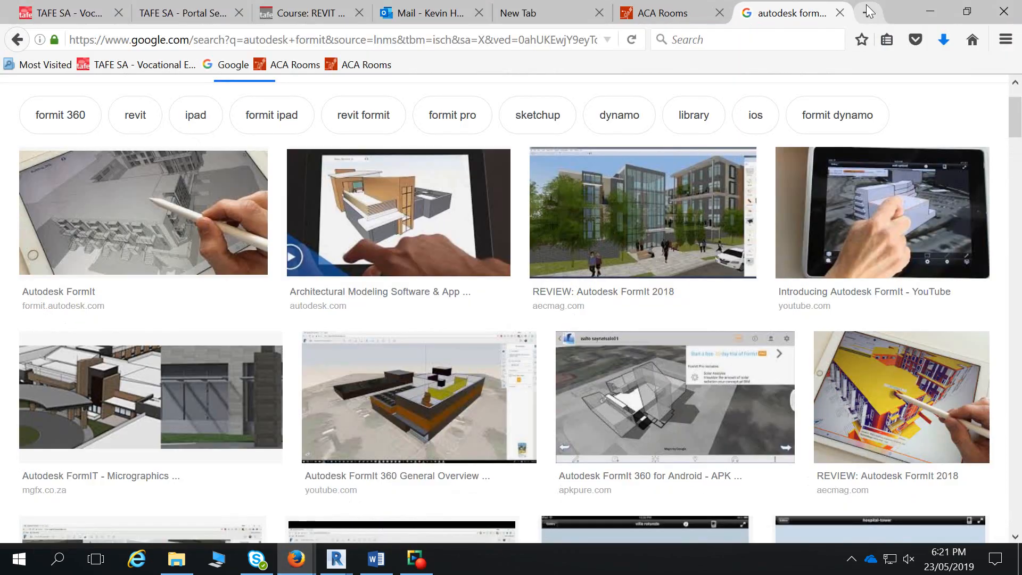
pyautogui.click(863, 13)
pyautogui.write('sail ov')
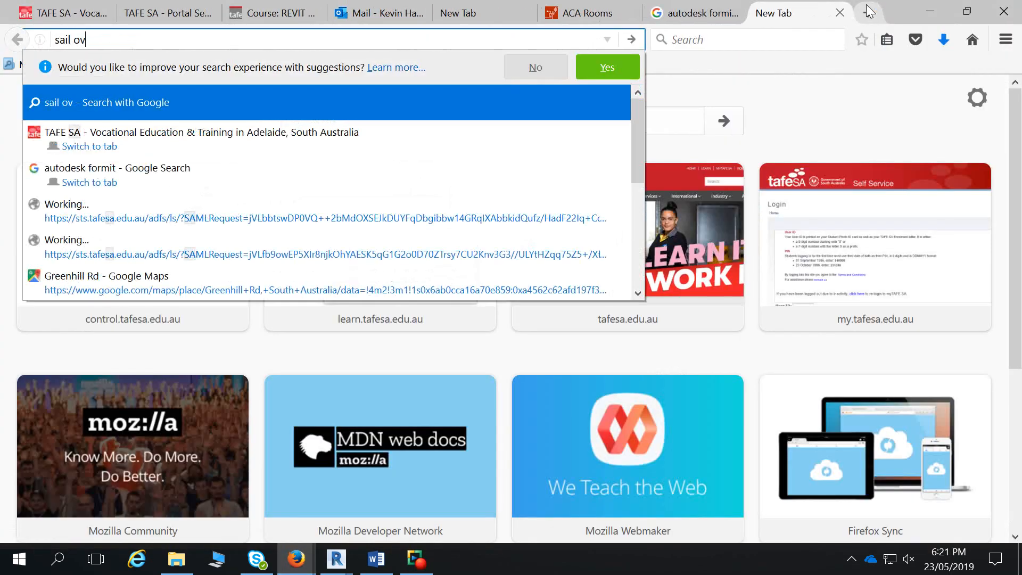
pyautogui.write('er truss')
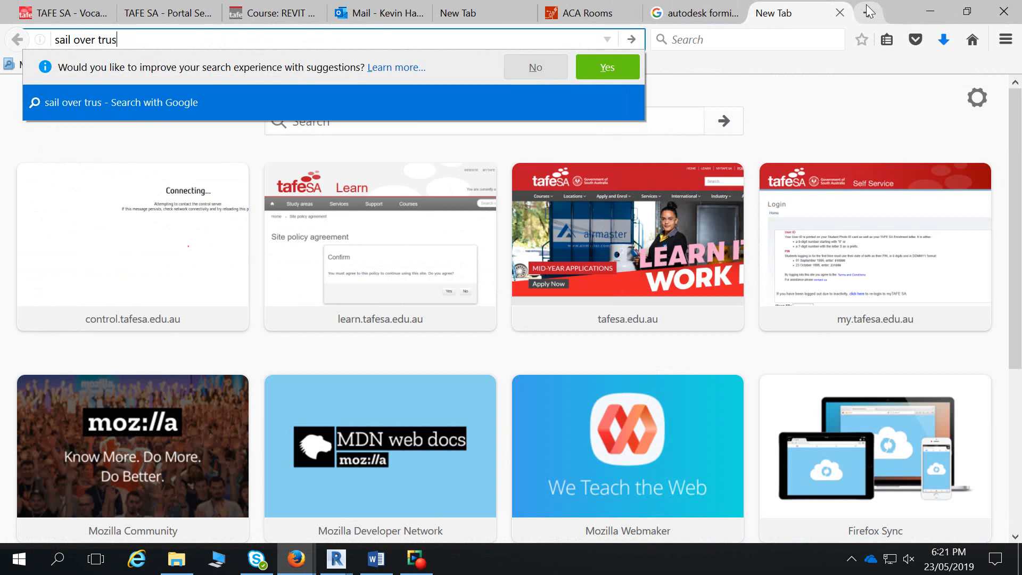
pyautogui.press('Return')
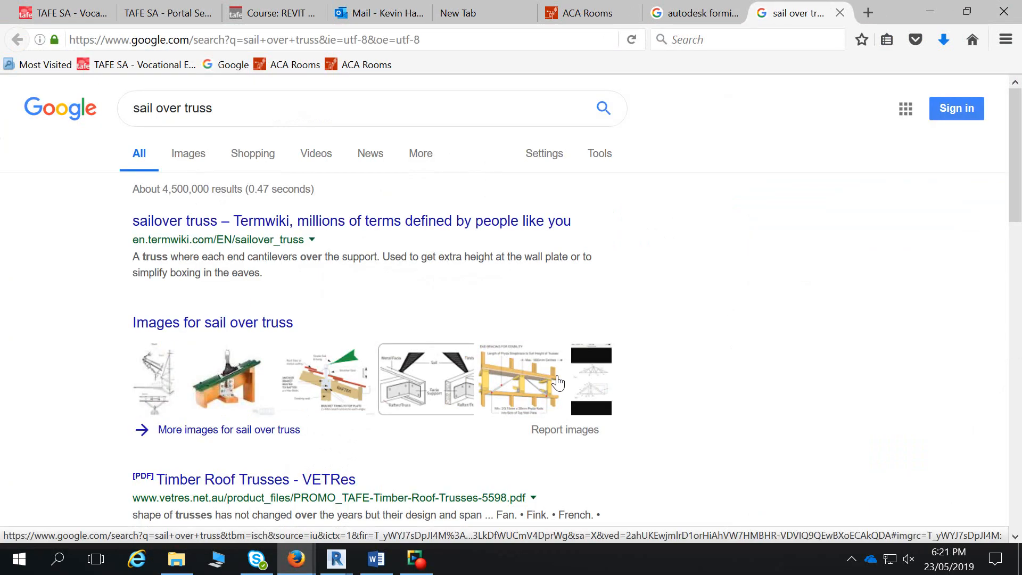
pyautogui.click(171, 159)
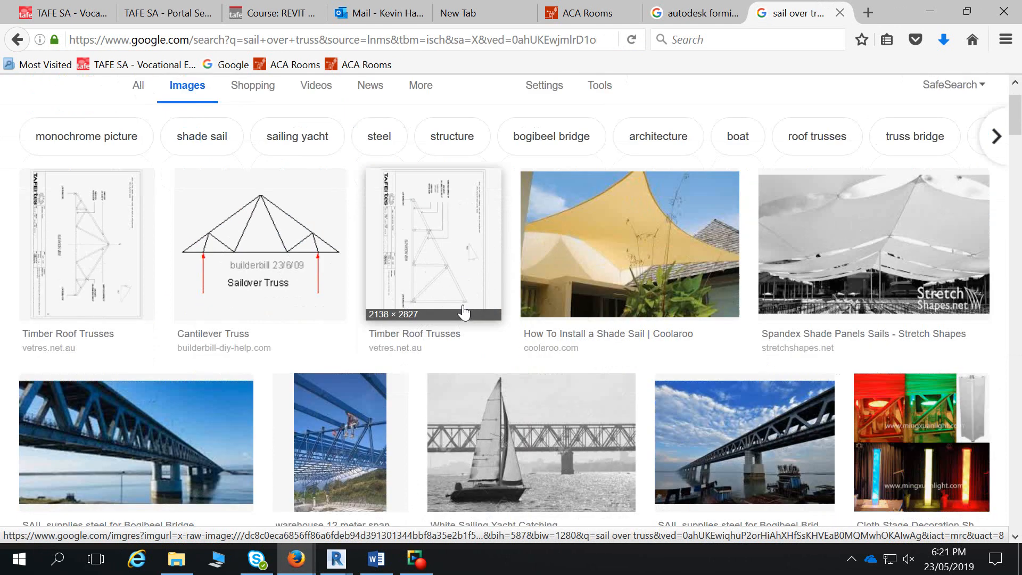
# - Look through the image results, refine the search to "sail over truss roof" and open the Cantilever Truss image
pyautogui.scroll(-5, 464, 313)
pyautogui.scroll(-4, 463, 313)
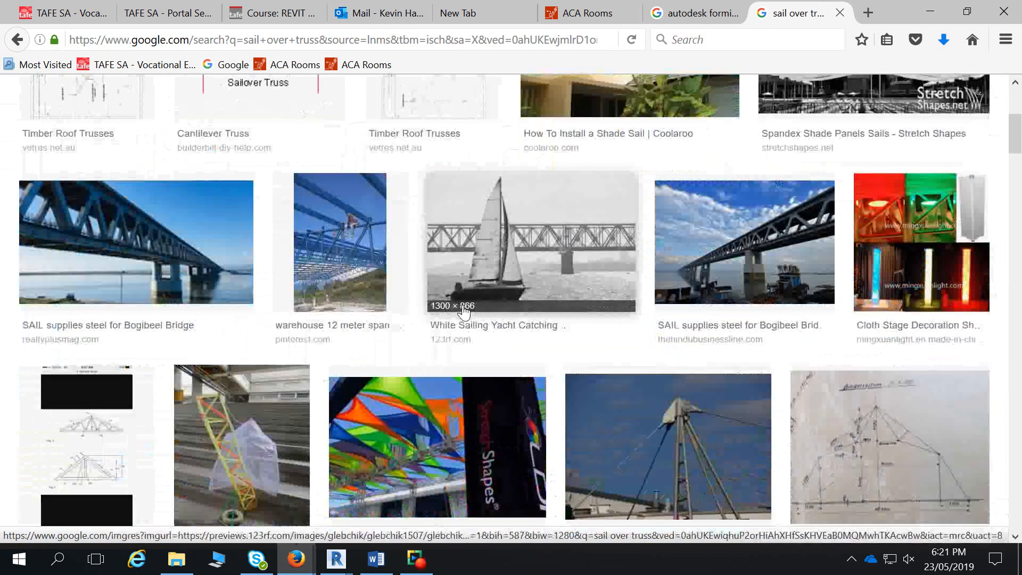
pyautogui.scroll(-4, 464, 312)
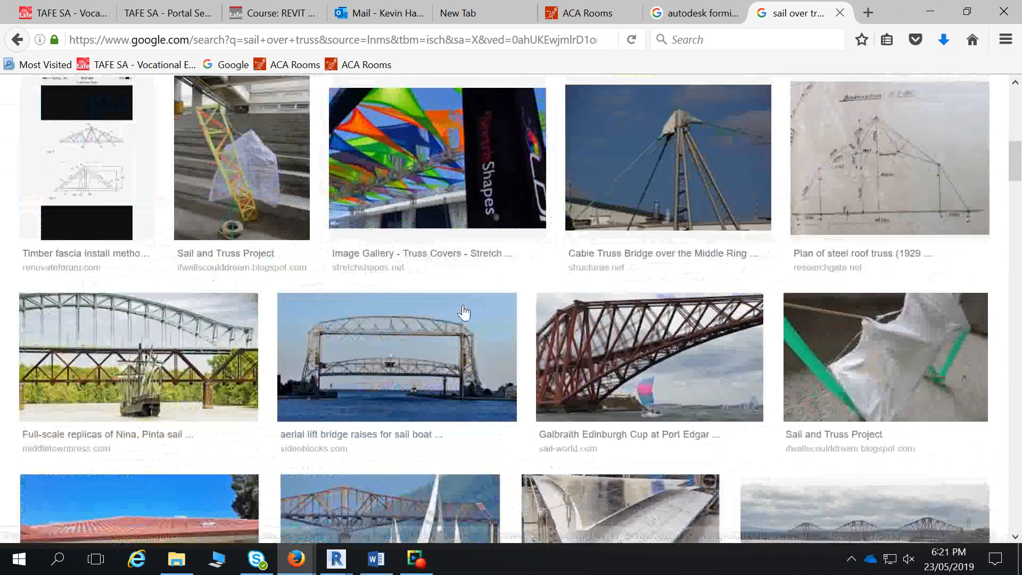
pyautogui.scroll(15, 463, 309)
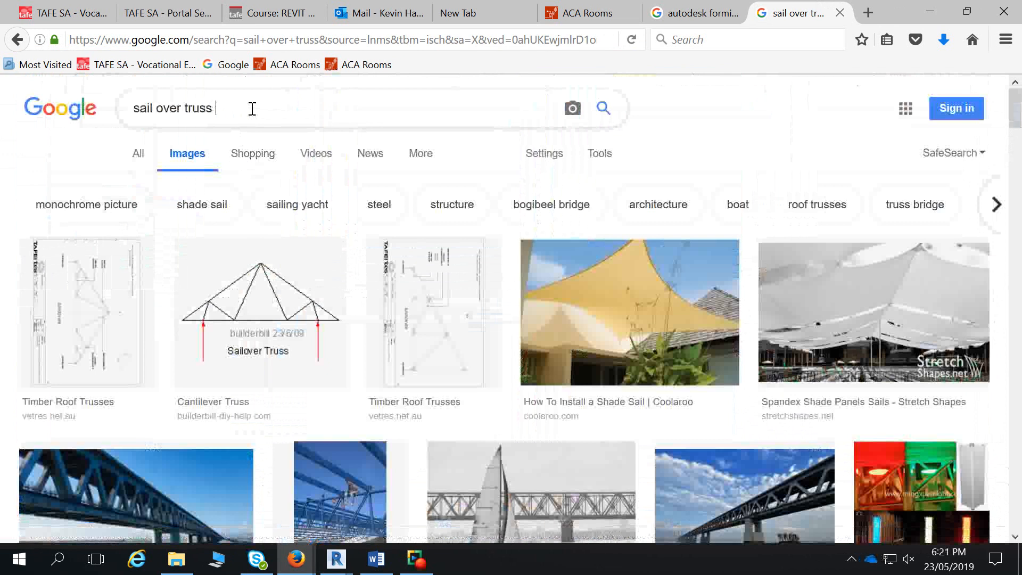
pyautogui.write('roof')
pyautogui.press('Return')
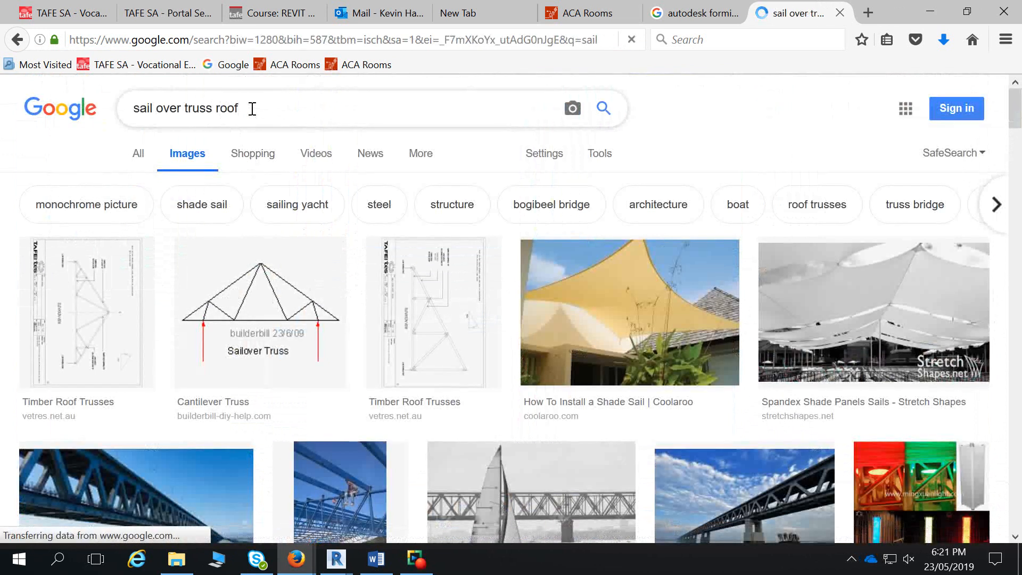
pyautogui.scroll(-2, 296, 282)
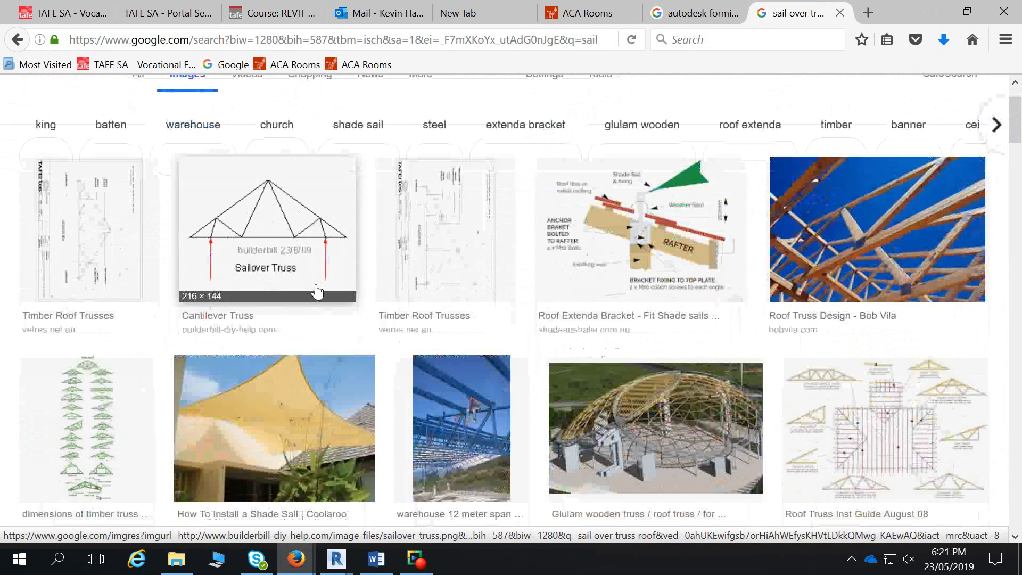
pyautogui.click(294, 228)
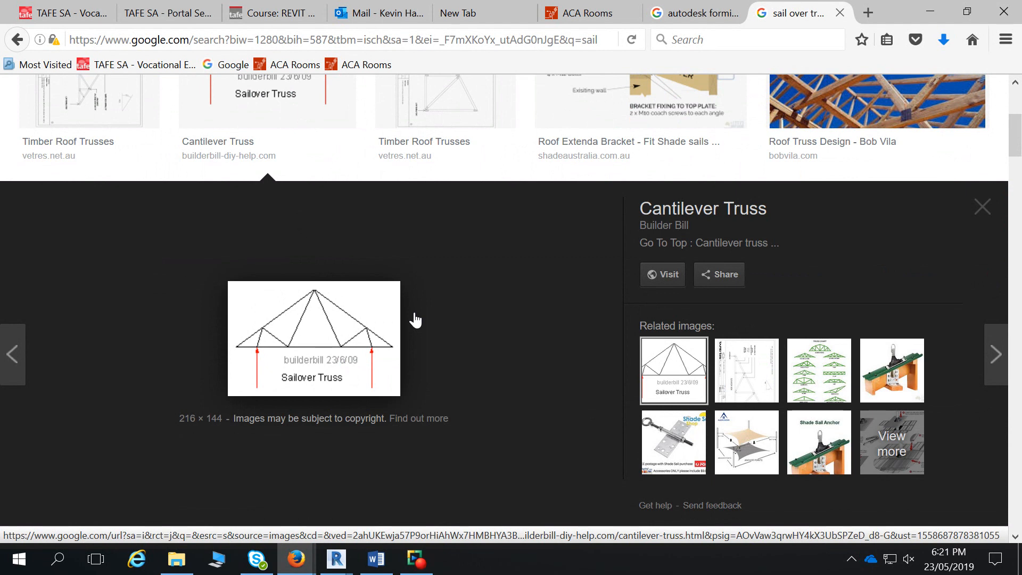
# - Return to the roof footprint sketch in Revit and set up straight boundary lines with a 600 mm offset
pyautogui.click(930, 12)
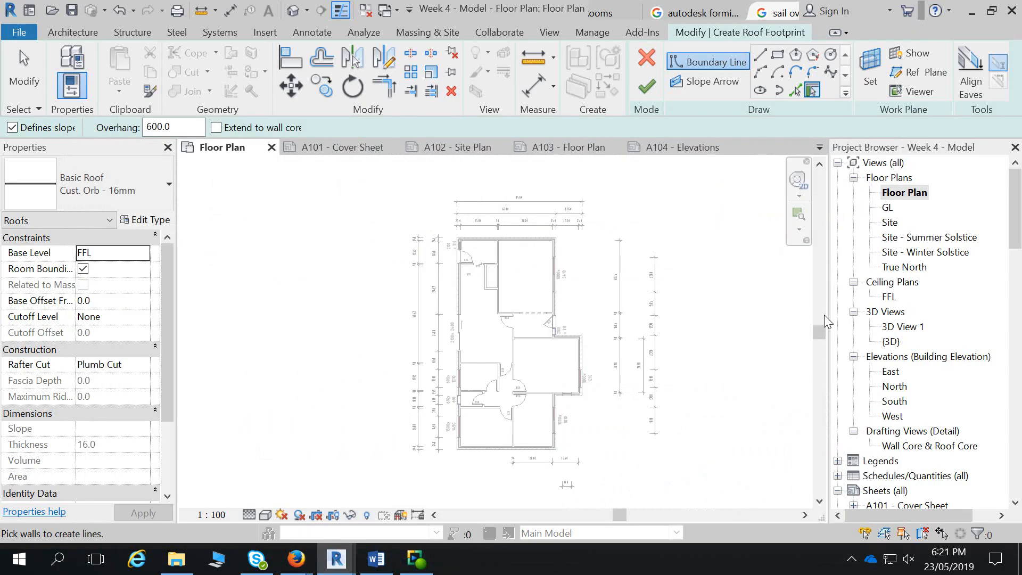
pyautogui.click(764, 59)
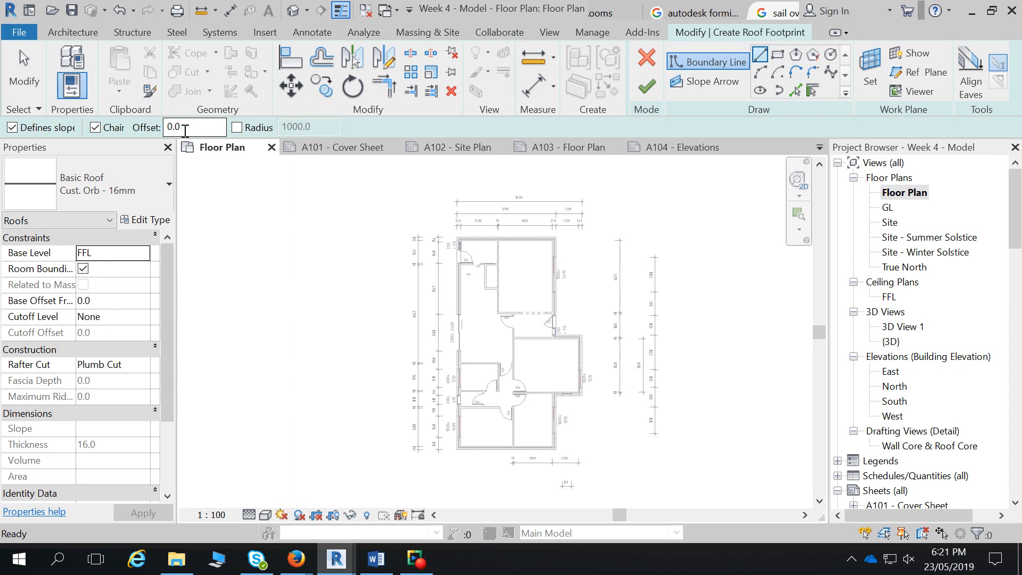
pyautogui.click(239, 127)
pyautogui.click(236, 127)
pyautogui.click(181, 128)
pyautogui.moveTo(182, 128); pyautogui.dragTo(166, 131)
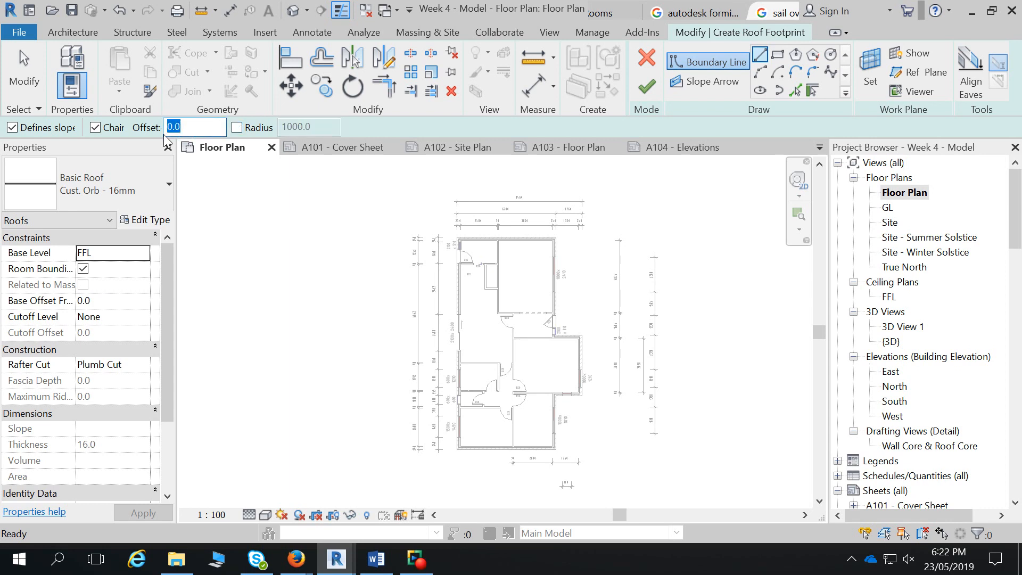
pyautogui.write('600.0')
# - Set the roof type to Cust. Orb - 90mm(Top Cord) + 45mm (Batten) + 16mm (Colorbond) and the base level to FCL
pyautogui.click(149, 186)
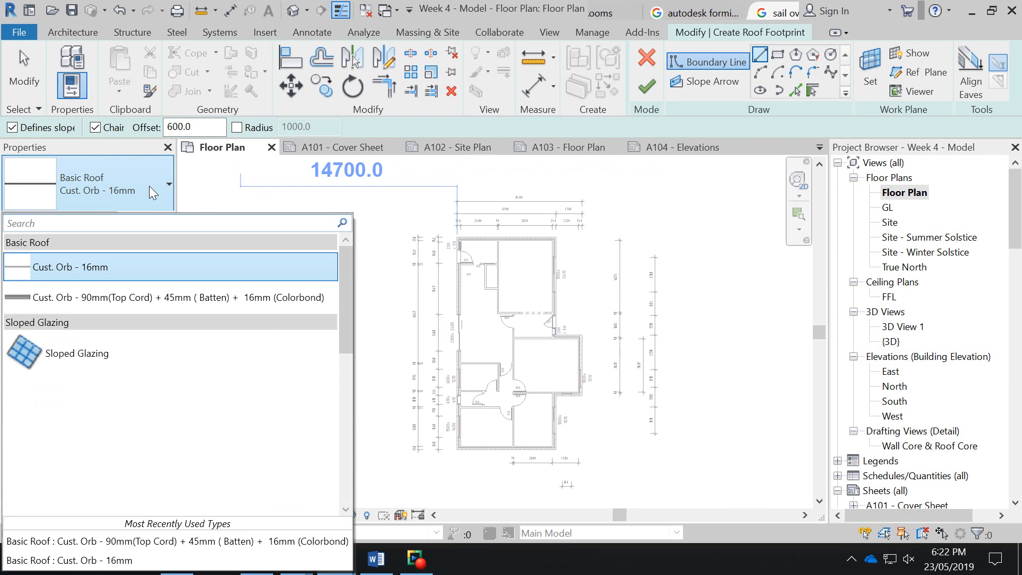
pyautogui.click(200, 305)
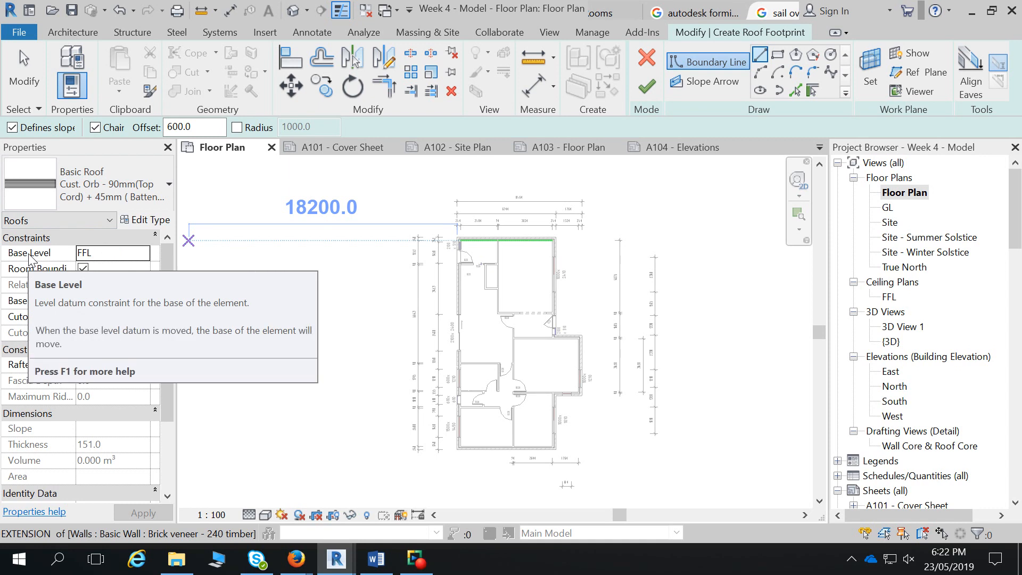
pyautogui.click(142, 254)
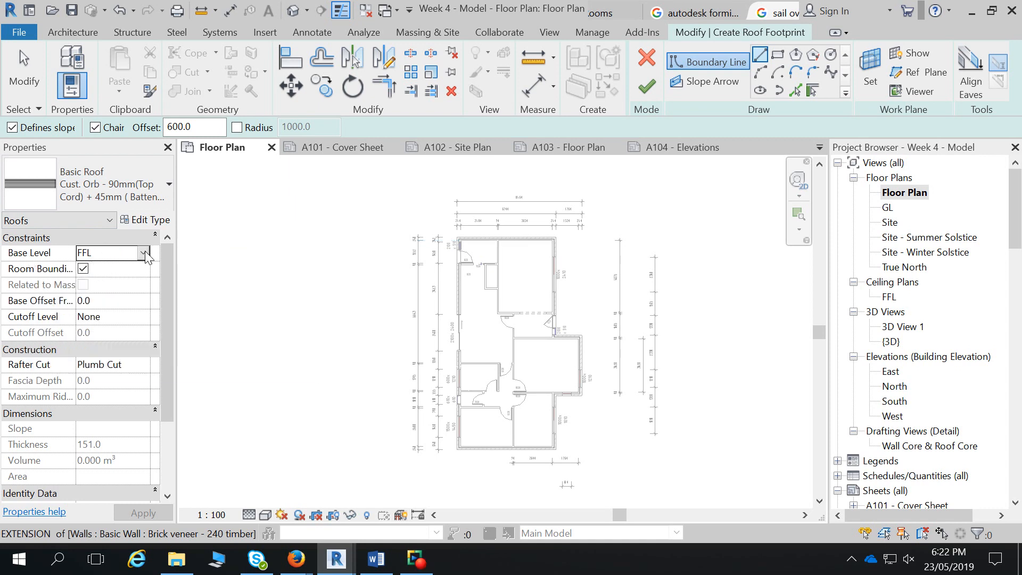
pyautogui.click(142, 253)
pyautogui.click(110, 309)
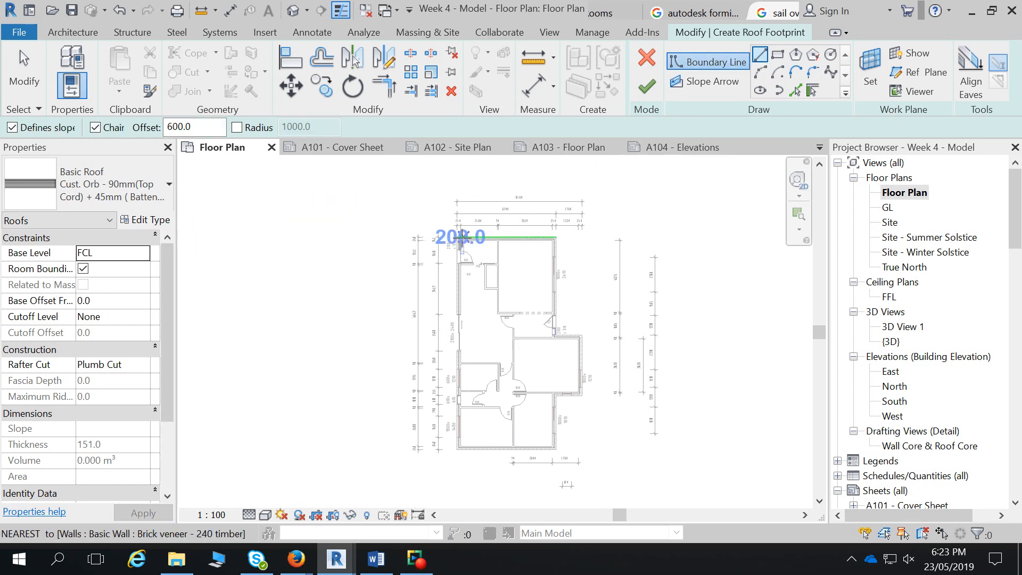
# - Draw the first sloped roof boundary line along the plan's upper exterior wall, from its left corner to its right corner
pyautogui.scroll(3, 458, 234)
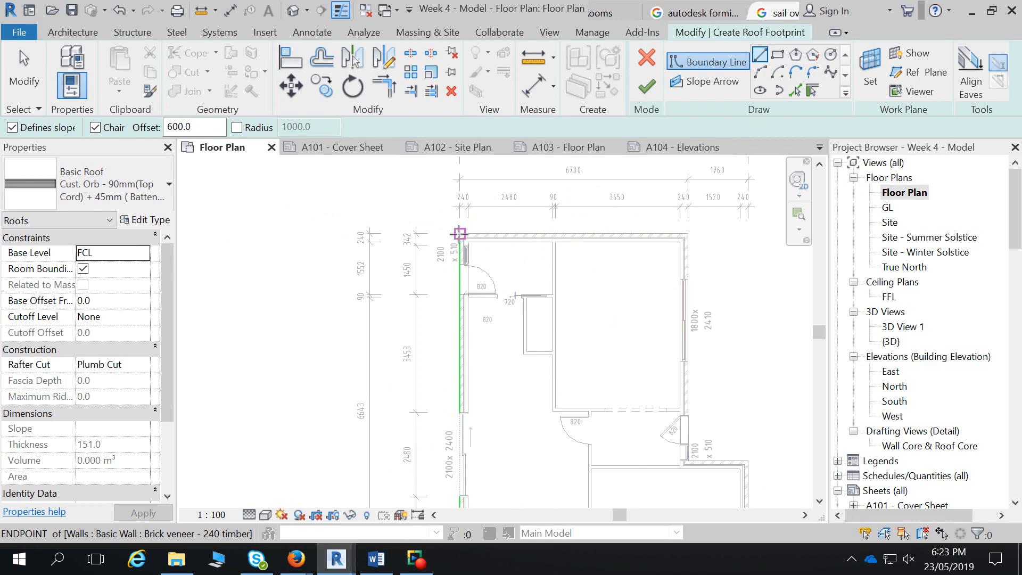
pyautogui.scroll(2, 459, 234)
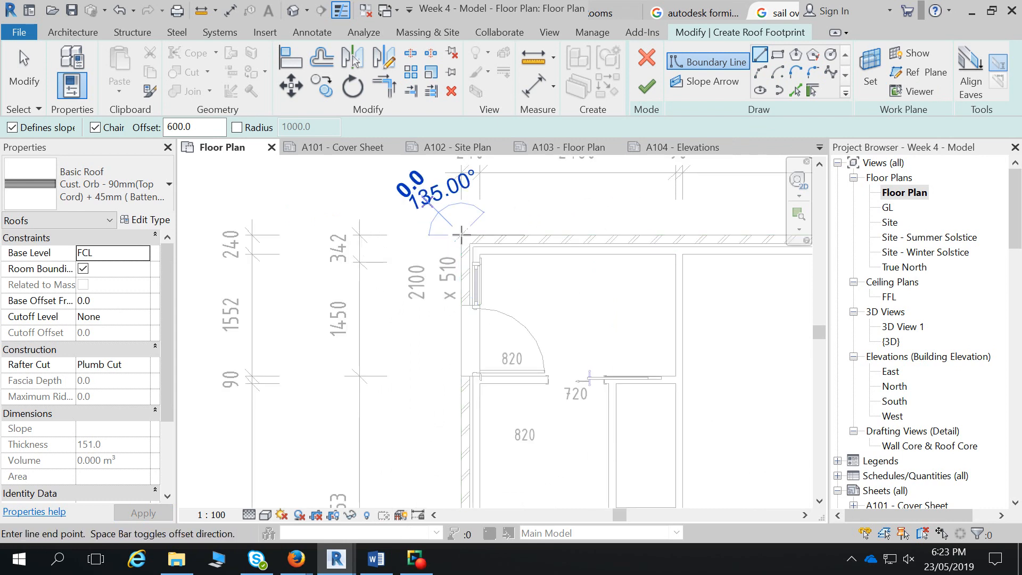
pyautogui.click(458, 235)
pyautogui.scroll(-4, 406, 221)
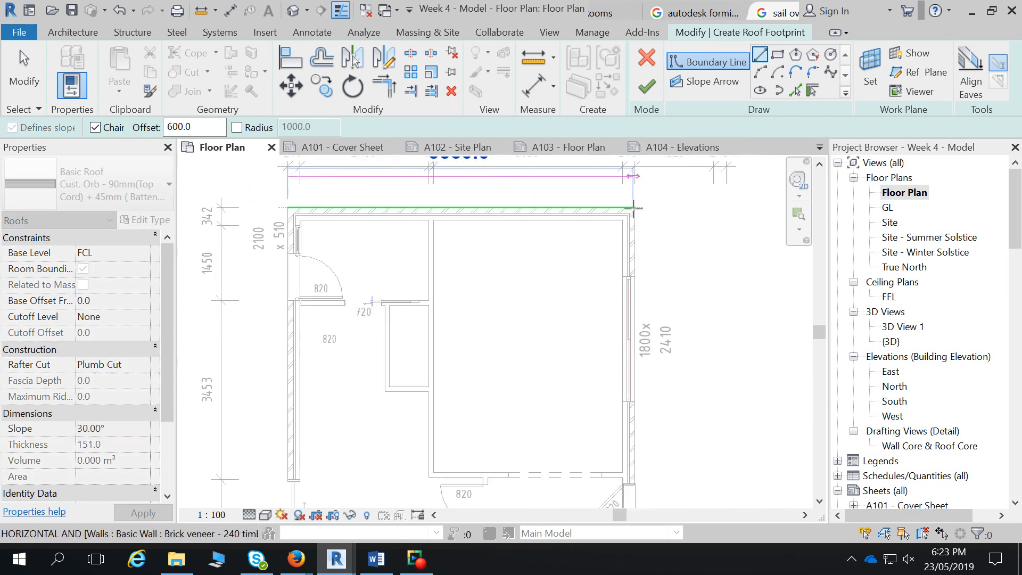
pyautogui.click(633, 209)
# - Try to draw the next boundary line down the right exterior wall to the inner corner beside the 2100 x 510 window
pyautogui.scroll(-3, 631, 374)
pyautogui.moveTo(716, 405); pyautogui.dragTo(723, 306, button='middle')
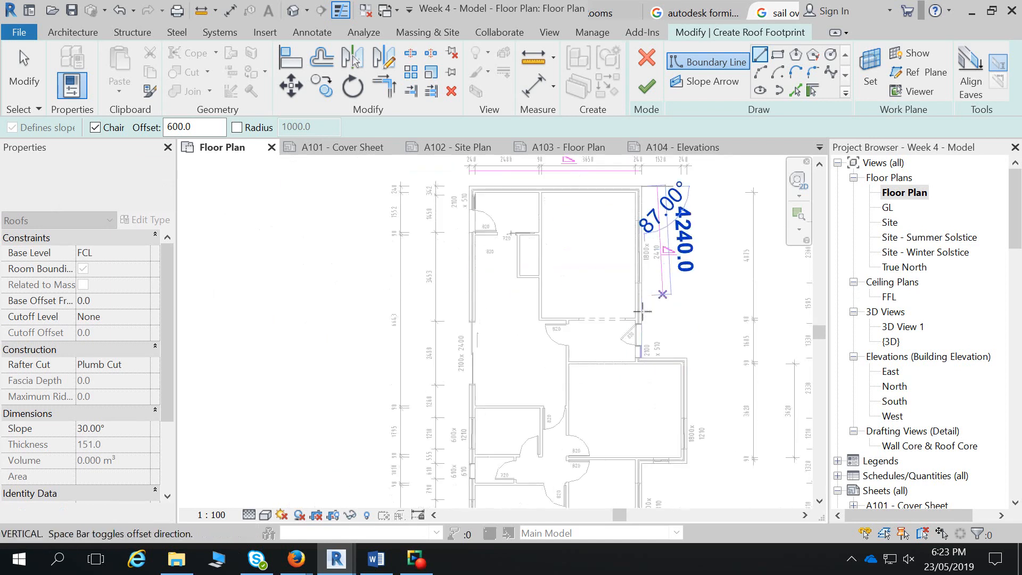
pyautogui.scroll(4, 641, 351)
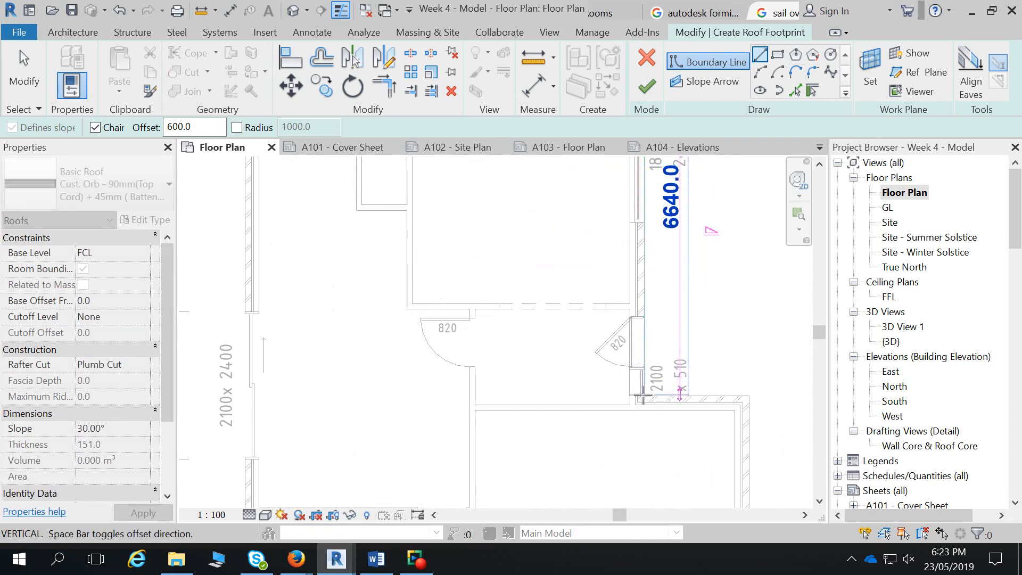
pyautogui.scroll(2, 642, 395)
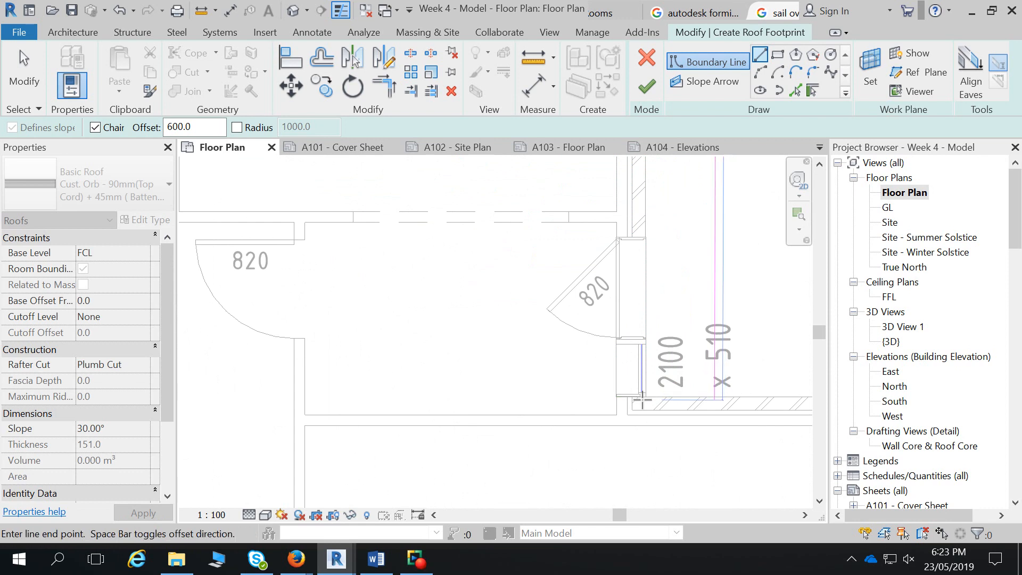
pyautogui.click(642, 395)
pyautogui.press('Escape')
pyautogui.scroll(-2, 727, 404)
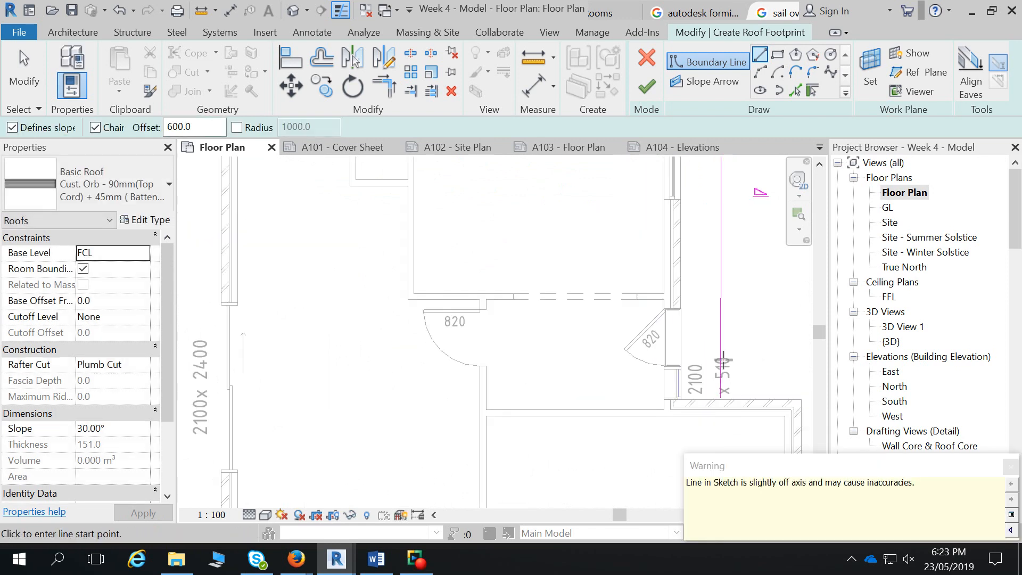
pyautogui.press('Escape')
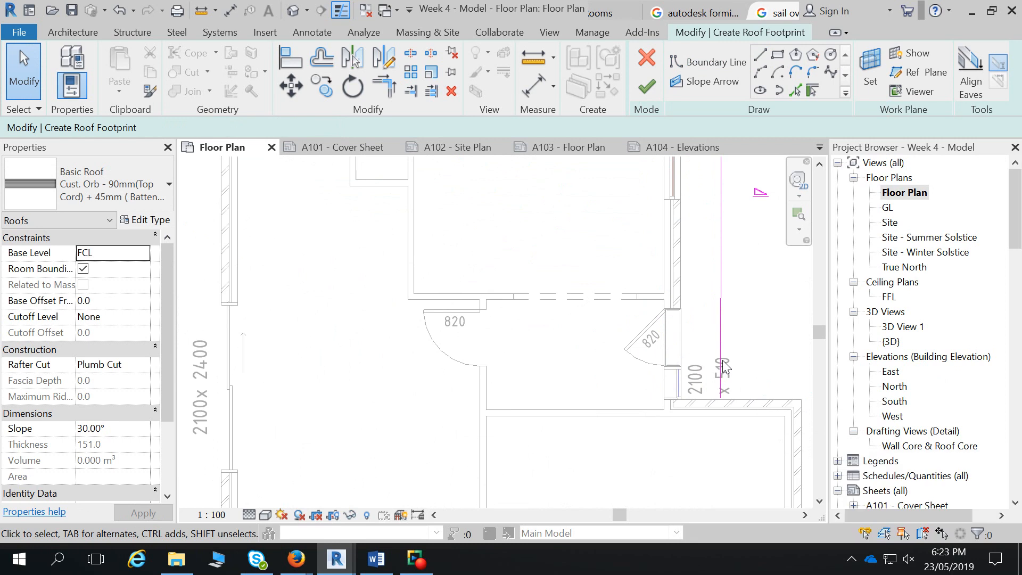
pyautogui.scroll(-4, 720, 357)
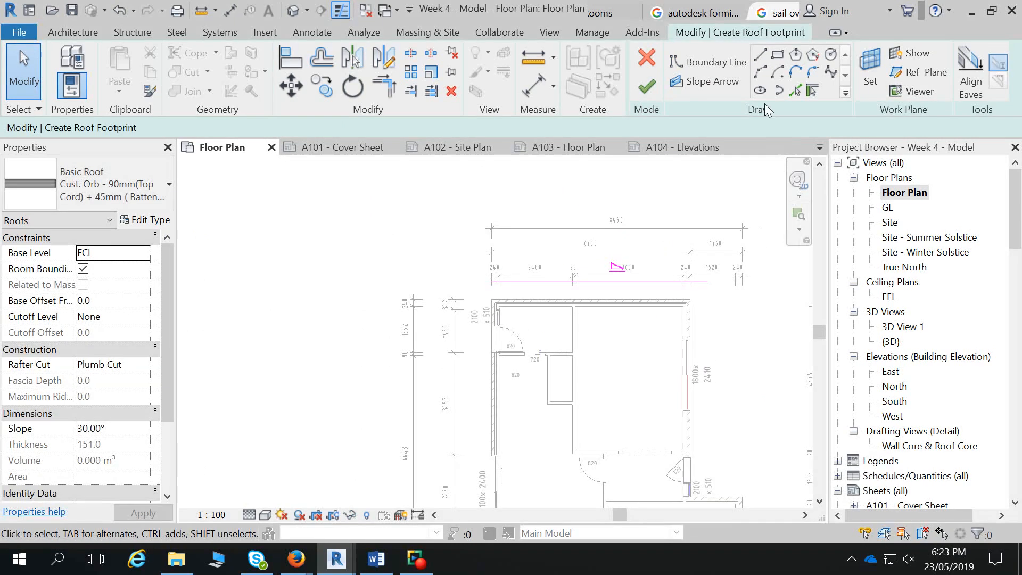
pyautogui.click(760, 53)
pyautogui.scroll(3, 689, 301)
pyautogui.click(690, 299)
pyautogui.moveTo(691, 425); pyautogui.dragTo(696, 282, button='middle')
pyautogui.press('Escape')
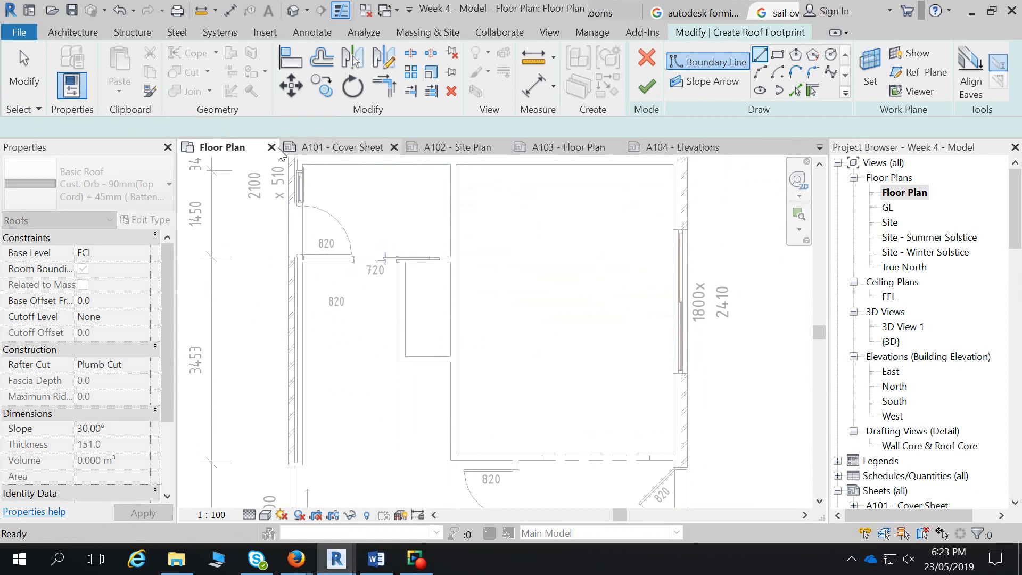
# - Draw a sloped roof boundary line with a 600 mm offset down the right exterior wall to the inner corner beside the 2100 x 510 window
pyautogui.doubleClick(211, 130)
pyautogui.press('BackSpace')
pyautogui.moveTo(211, 132); pyautogui.dragTo(143, 129)
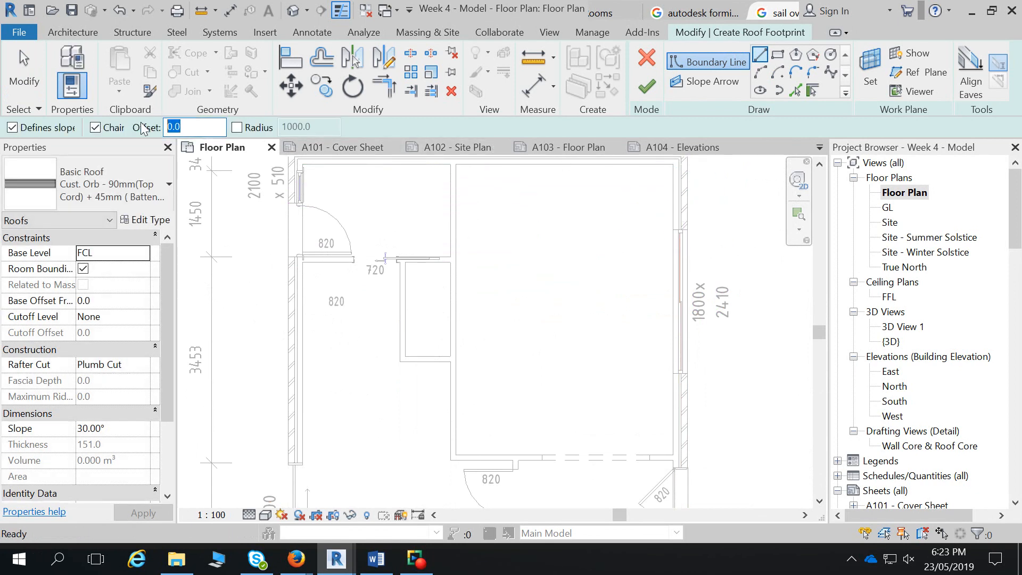
pyautogui.write('600')
pyautogui.press('Return')
pyautogui.moveTo(695, 194); pyautogui.dragTo(697, 229, button='middle')
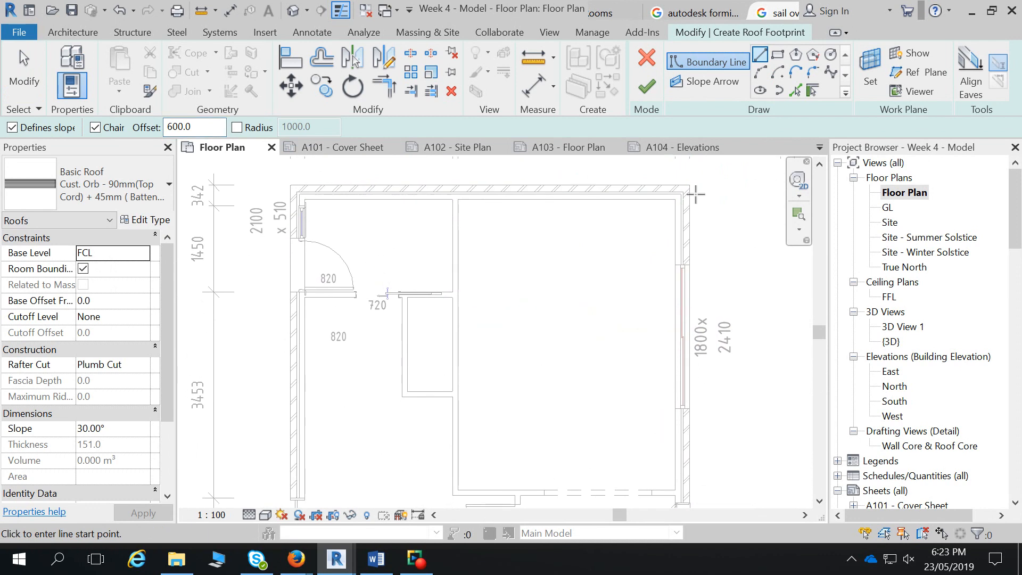
pyautogui.click(691, 185)
pyautogui.moveTo(667, 356); pyautogui.dragTo(676, 205, button='middle')
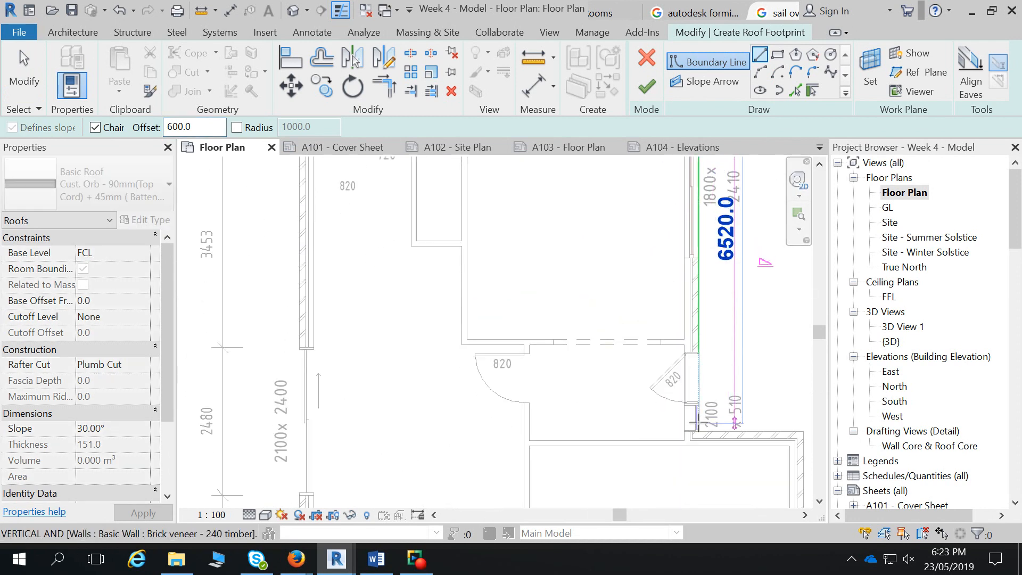
pyautogui.scroll(3, 699, 426)
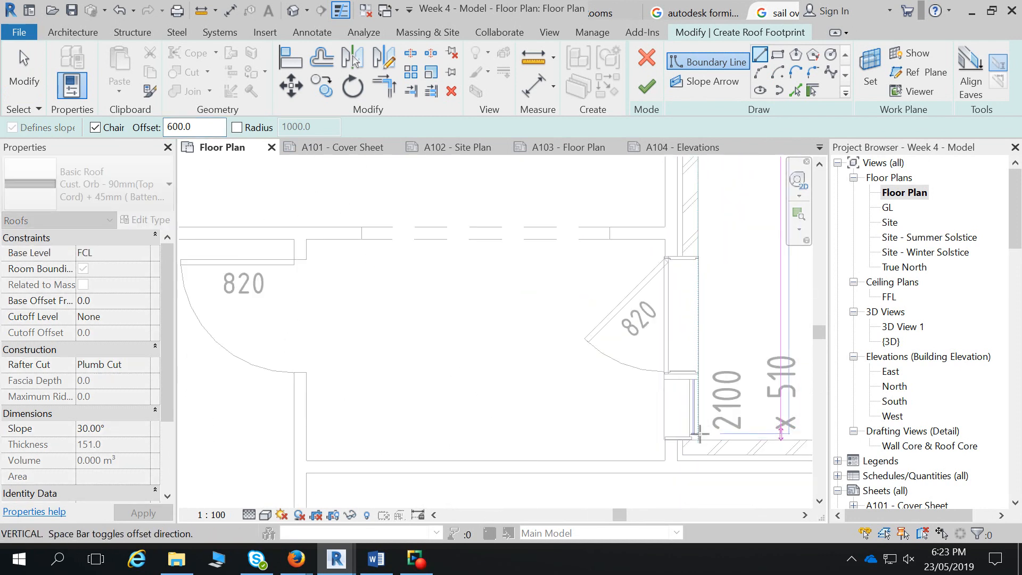
pyautogui.click(700, 436)
pyautogui.press('Escape')
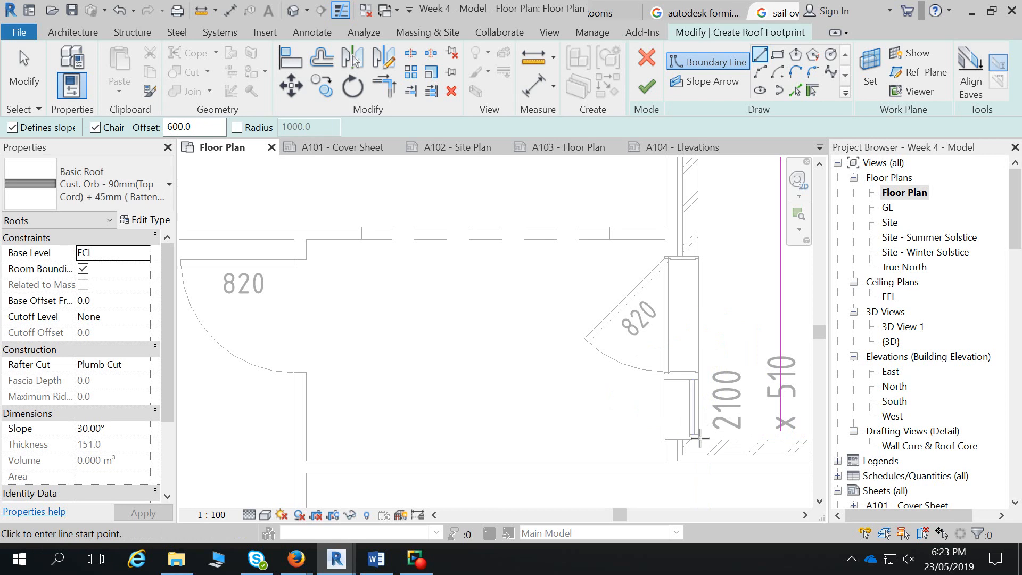
# - Draw 600 mm offset boundary lines around the projecting room's upper, right and lower exterior walls, ending at its lower inner corner
pyautogui.click(700, 438)
pyautogui.moveTo(751, 440); pyautogui.dragTo(577, 400, button='middle')
pyautogui.scroll(-2, 576, 400)
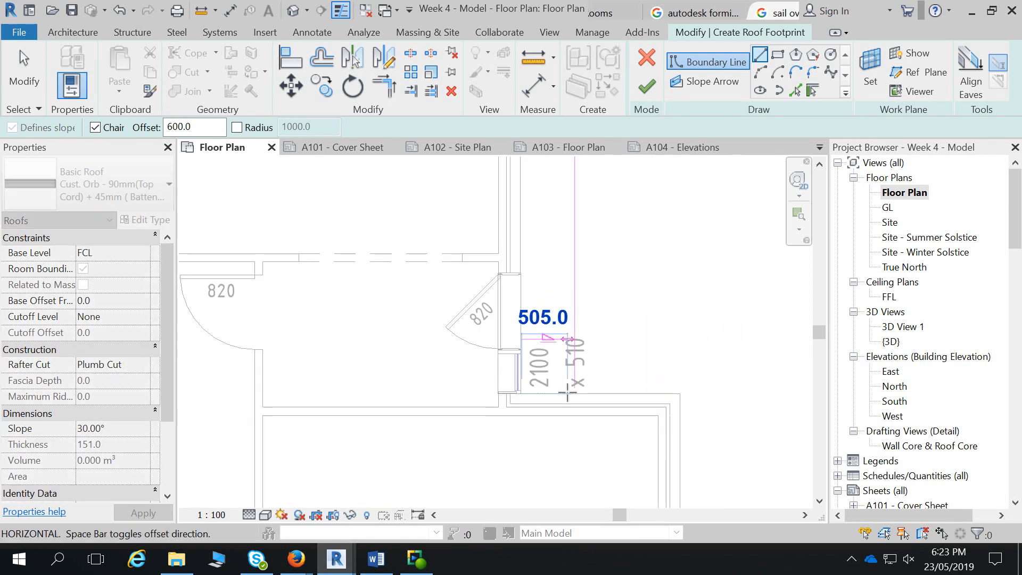
pyautogui.click(679, 393)
pyautogui.moveTo(687, 429); pyautogui.dragTo(669, 328, button='middle')
pyautogui.scroll(-1, 679, 261)
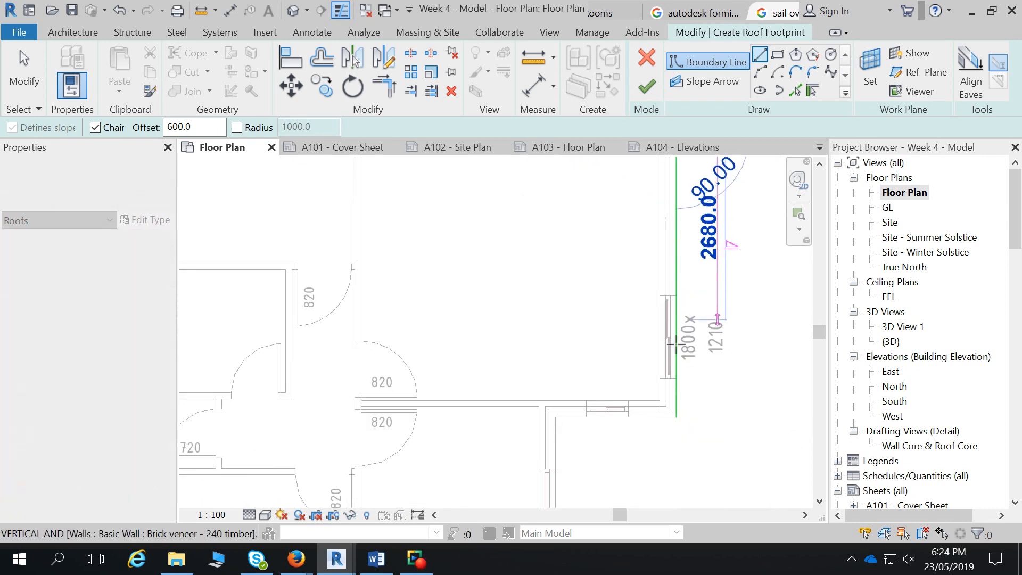
pyautogui.click(675, 417)
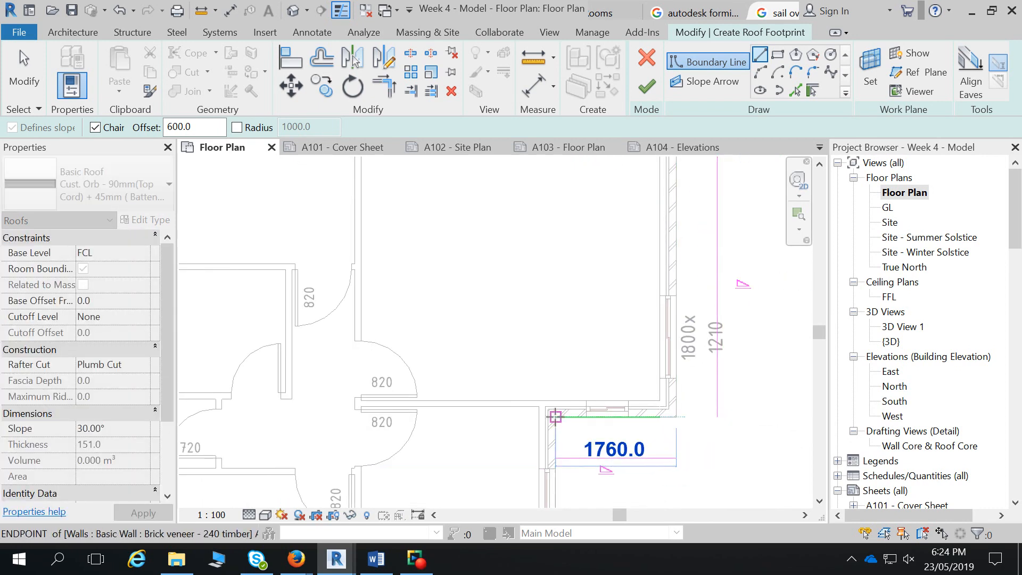
pyautogui.click(555, 417)
# - Continue the roof boundary down the lower right wall, along the plan's bottom wall and up the left wall to the upper-left corner
pyautogui.moveTo(576, 451); pyautogui.dragTo(600, 263, button='middle')
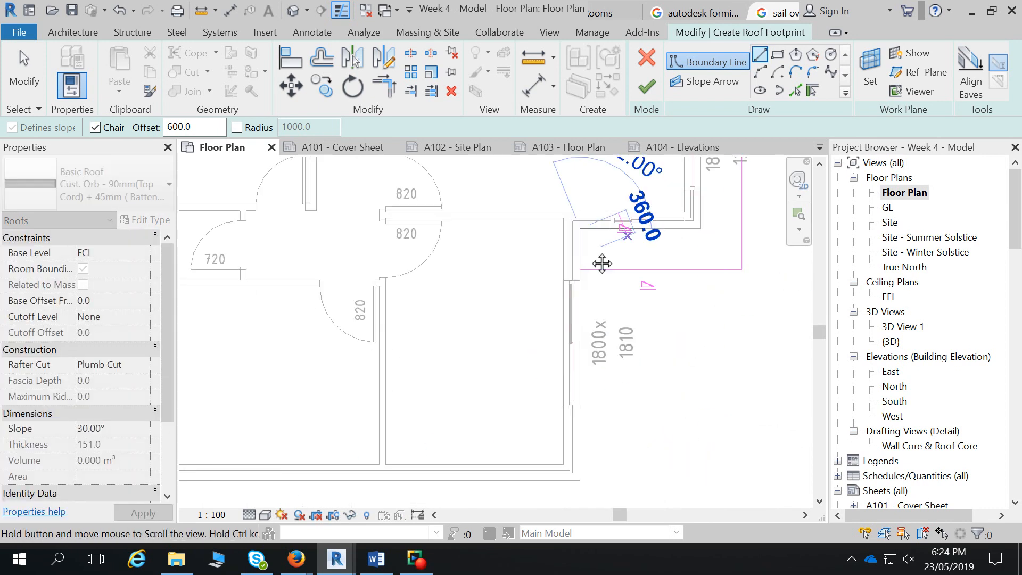
pyautogui.click(580, 480)
pyautogui.moveTo(224, 496); pyautogui.dragTo(768, 442, button='middle')
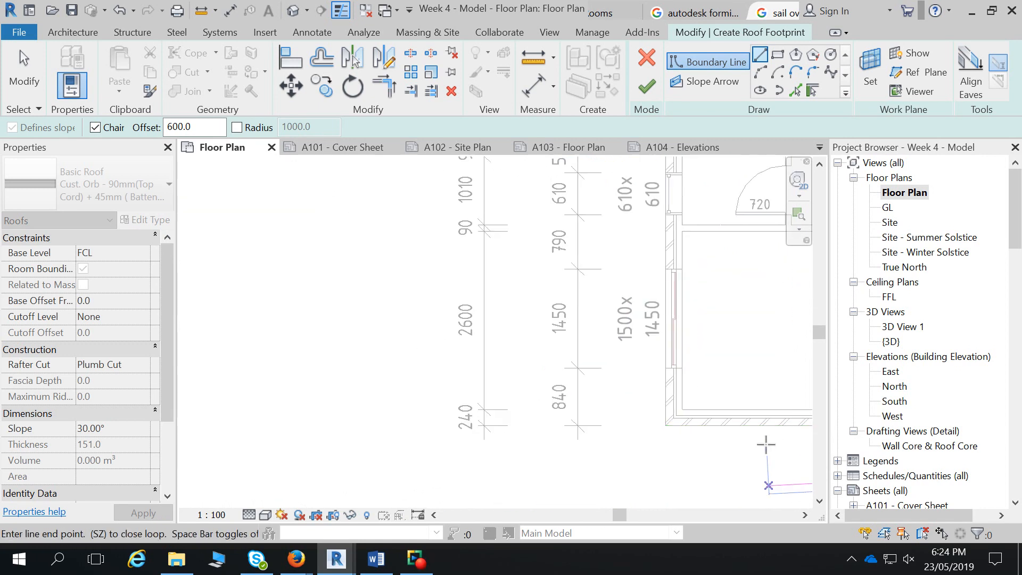
pyautogui.click(667, 423)
pyautogui.moveTo(668, 423); pyautogui.dragTo(569, 446, button='middle')
pyautogui.moveTo(559, 203); pyautogui.dragTo(550, 375, button='middle')
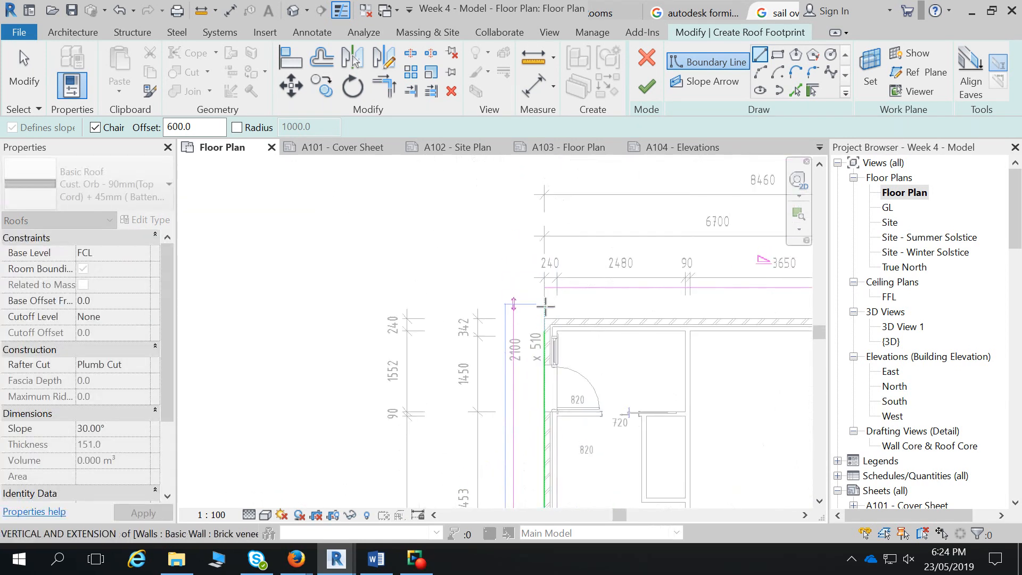
pyautogui.click(542, 319)
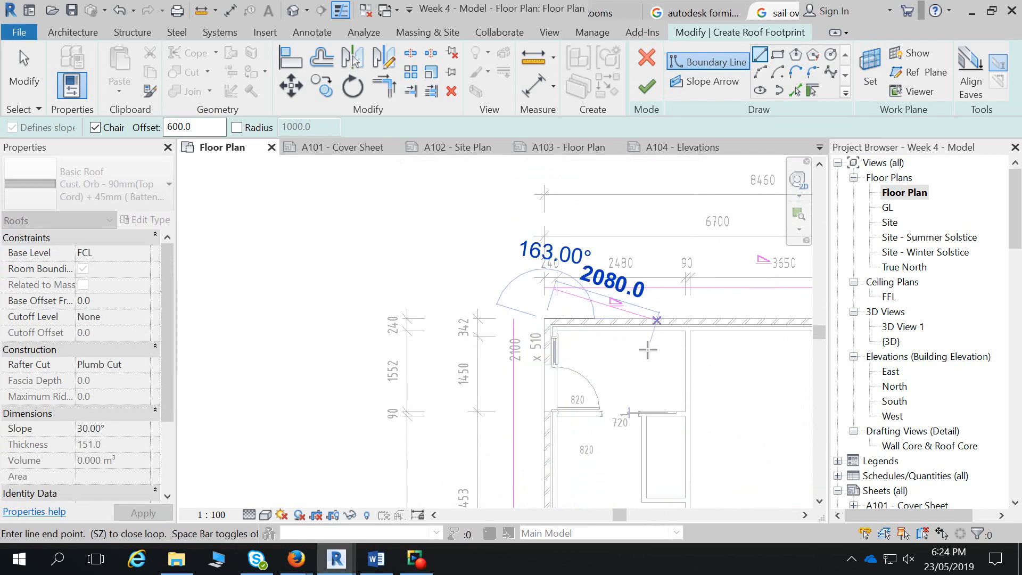
pyautogui.press('Escape')
pyautogui.press('Escape')
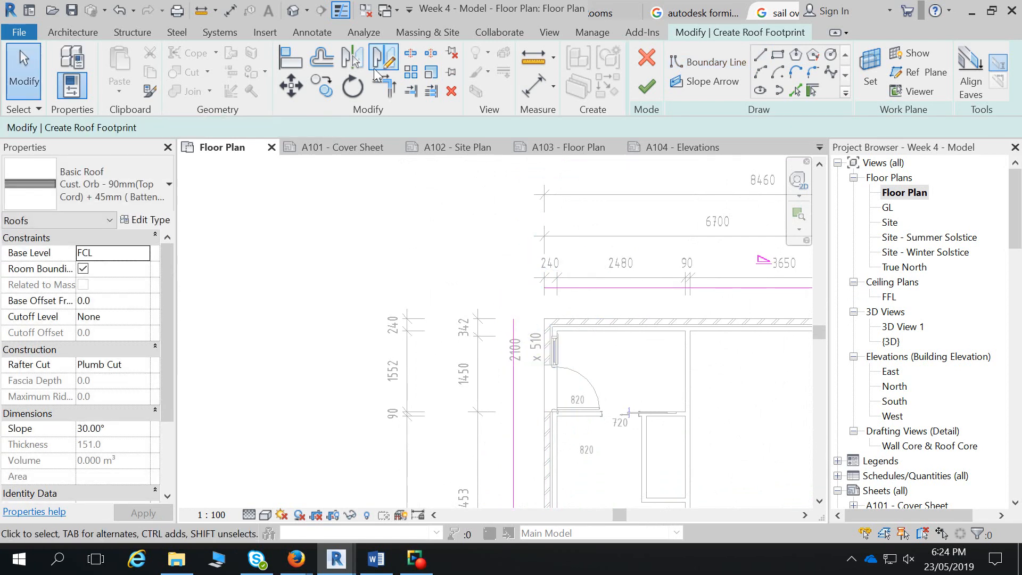
# - Trim the upper and left boundary lines to a corner, and the right boundary line to the projecting room's upper boundary line
pyautogui.click(383, 85)
pyautogui.click(581, 290)
pyautogui.click(514, 335)
pyautogui.moveTo(739, 386); pyautogui.dragTo(348, 150, button='middle')
pyautogui.scroll(-1, 474, 292)
pyautogui.click(533, 382)
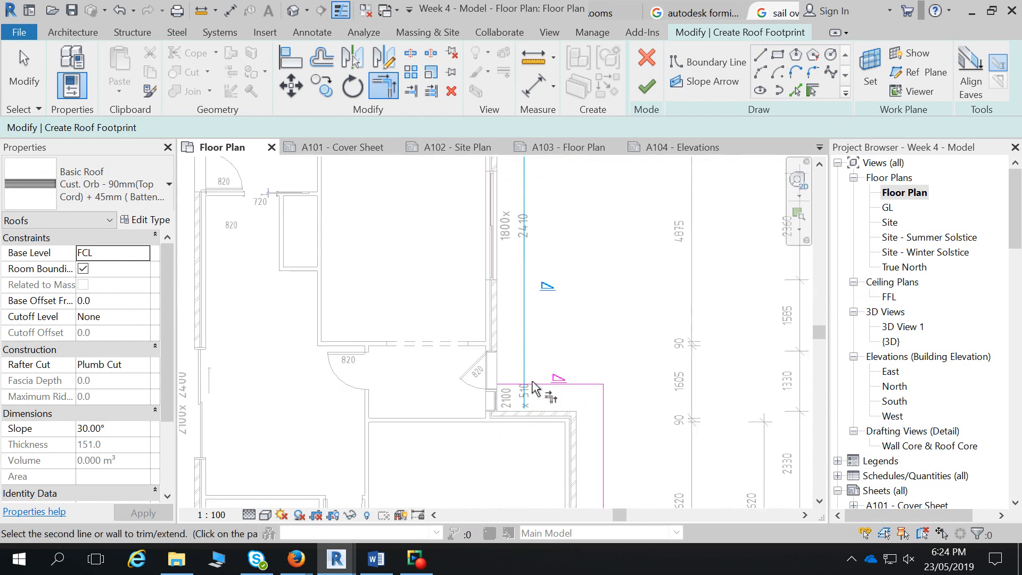
pyautogui.click(548, 383)
pyautogui.scroll(-5, 631, 314)
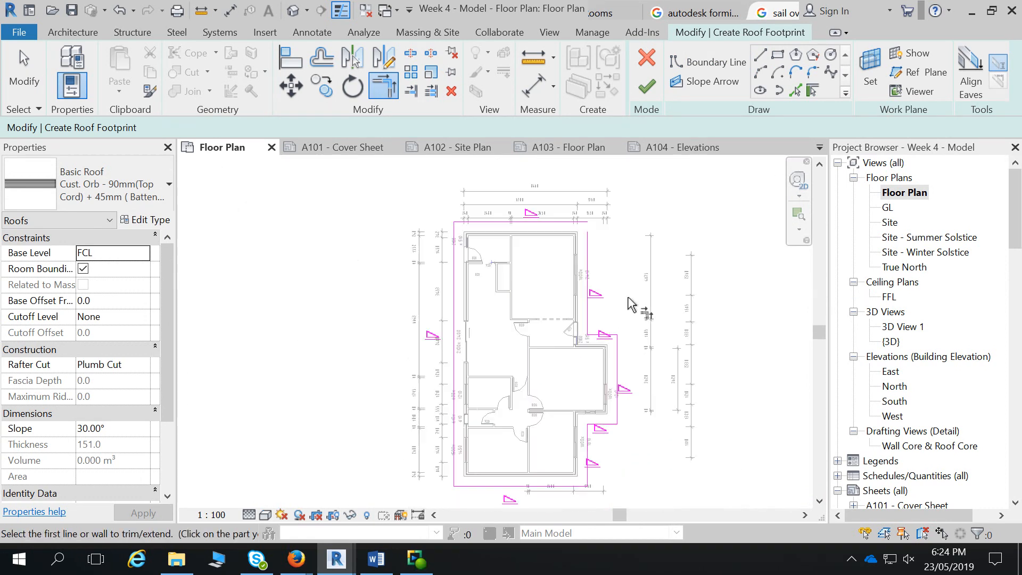
# - Trim the upper boundary line and the right boundary line to a corner, closing the loop, and finish the roof footprint
pyautogui.click(648, 87)
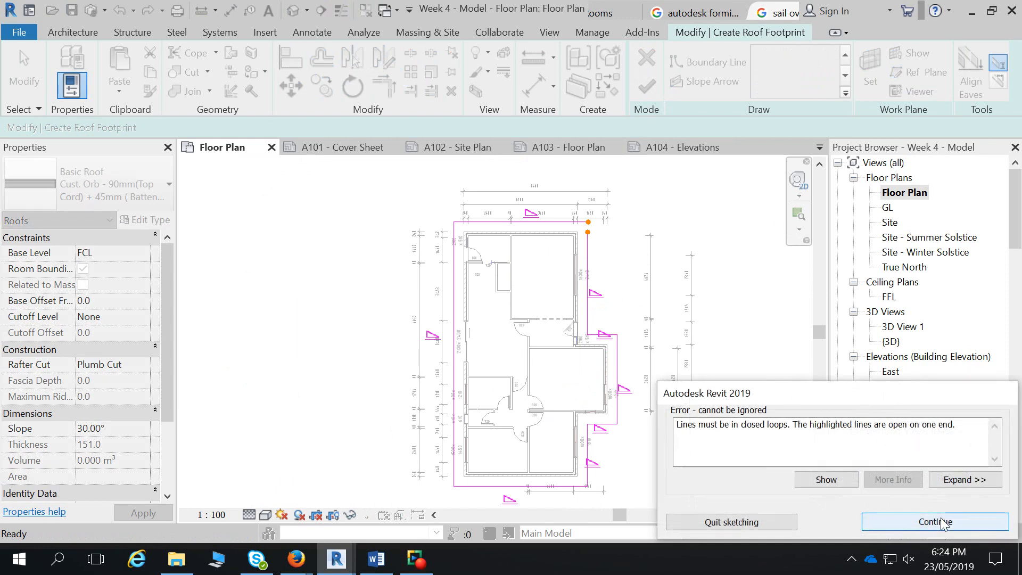
pyautogui.click(942, 521)
pyautogui.press('t')
pyautogui.press('r')
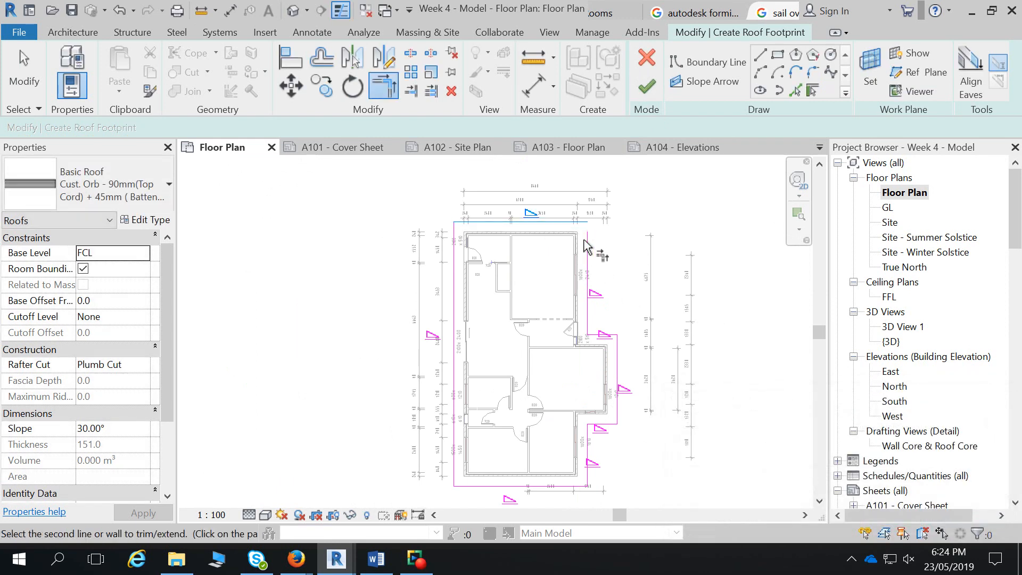
pyautogui.click(588, 245)
pyautogui.click(647, 85)
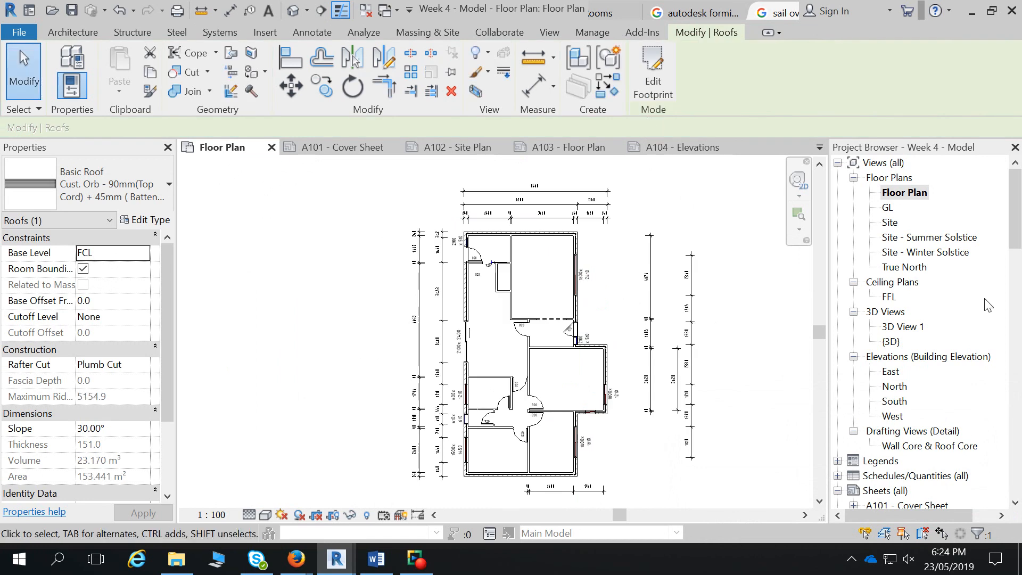
# - Open the East elevation and delete the hipped roof
pyautogui.click(894, 385)
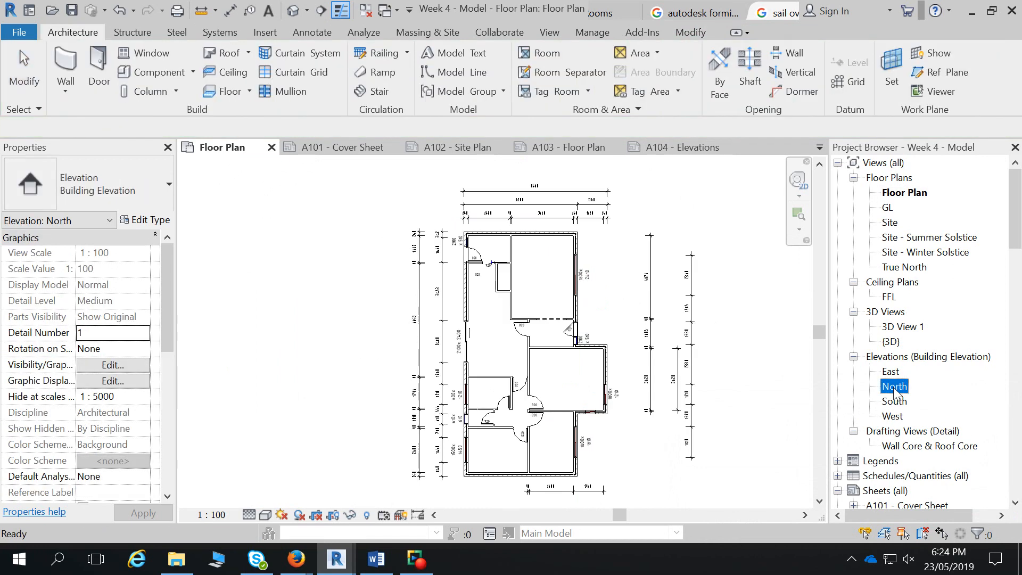
pyautogui.doubleClick(891, 372)
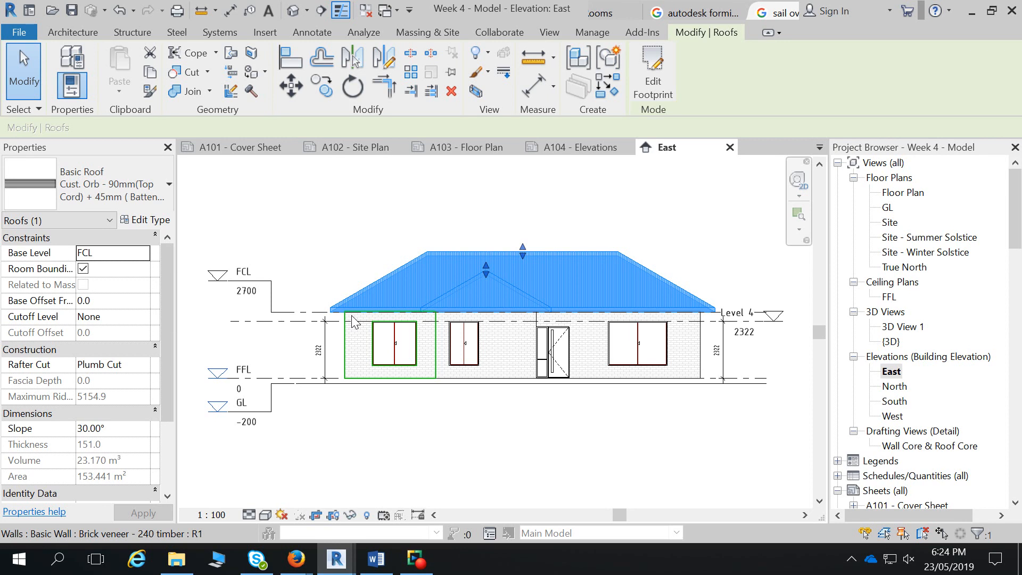
pyautogui.press('Delete')
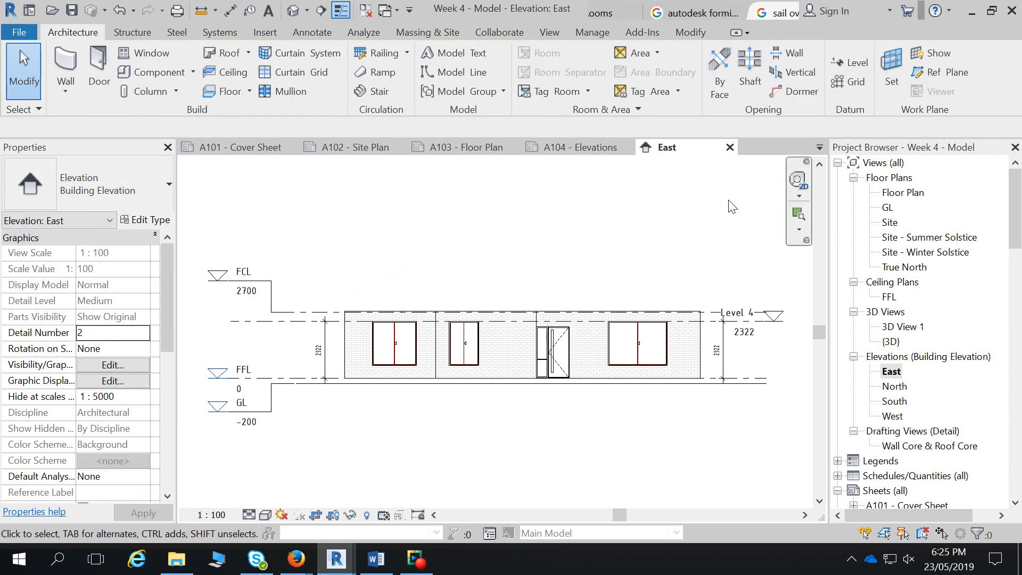
# - Open the Floor Plan view and start a new roof by footprint
pyautogui.doubleClick(899, 195)
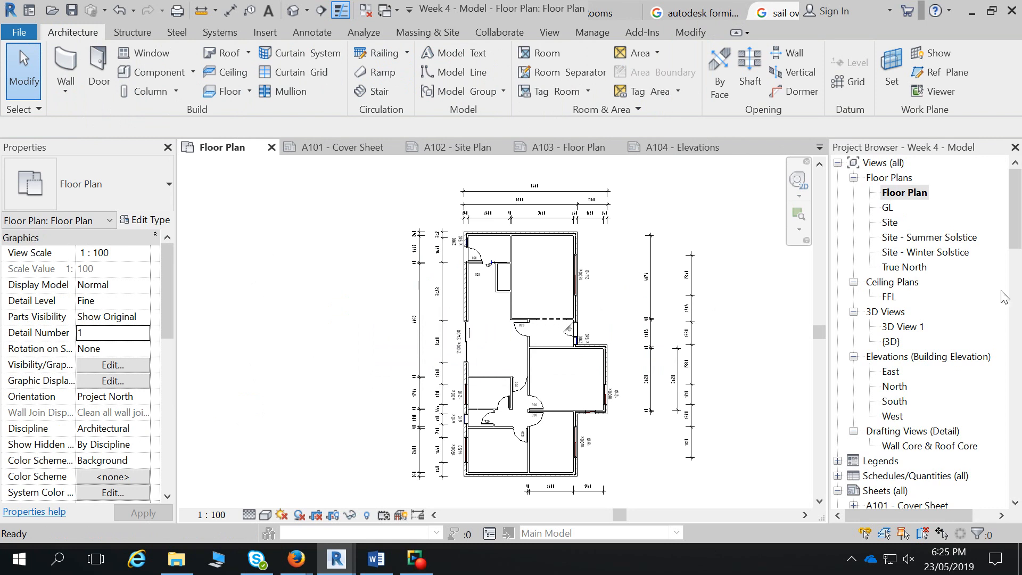
pyautogui.click(249, 54)
pyautogui.click(256, 80)
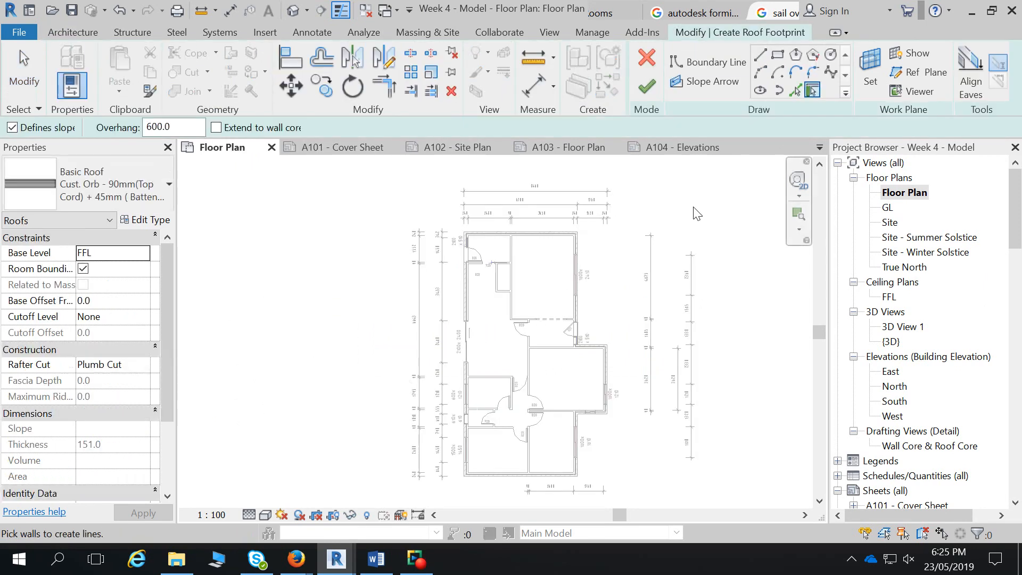
# - Check the roof core and wall core diagram in the Word document, and in Revit enable extending the overhang to the wall core
pyautogui.click(375, 559)
pyautogui.scroll(-3, 311, 312)
pyautogui.keyDown('ctrl'); pyautogui.scroll(6, 286, 209); pyautogui.keyUp('ctrl')
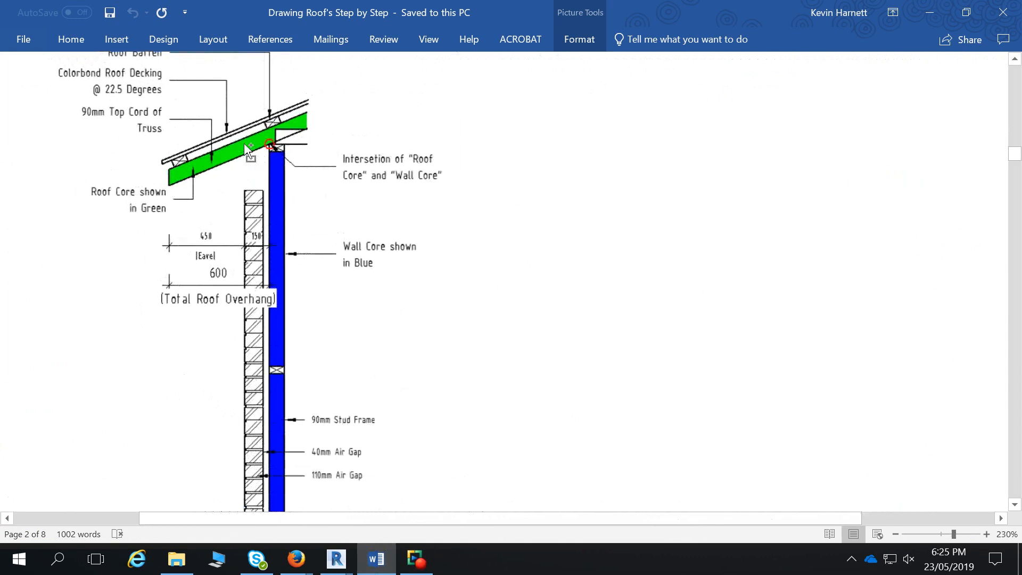
pyautogui.scroll(2, 284, 204)
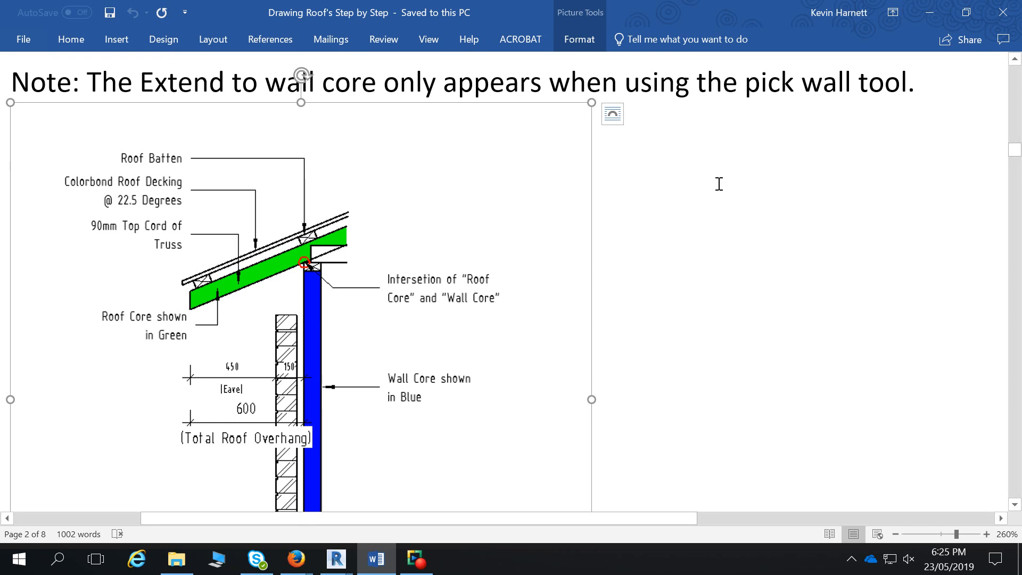
pyautogui.click(929, 12)
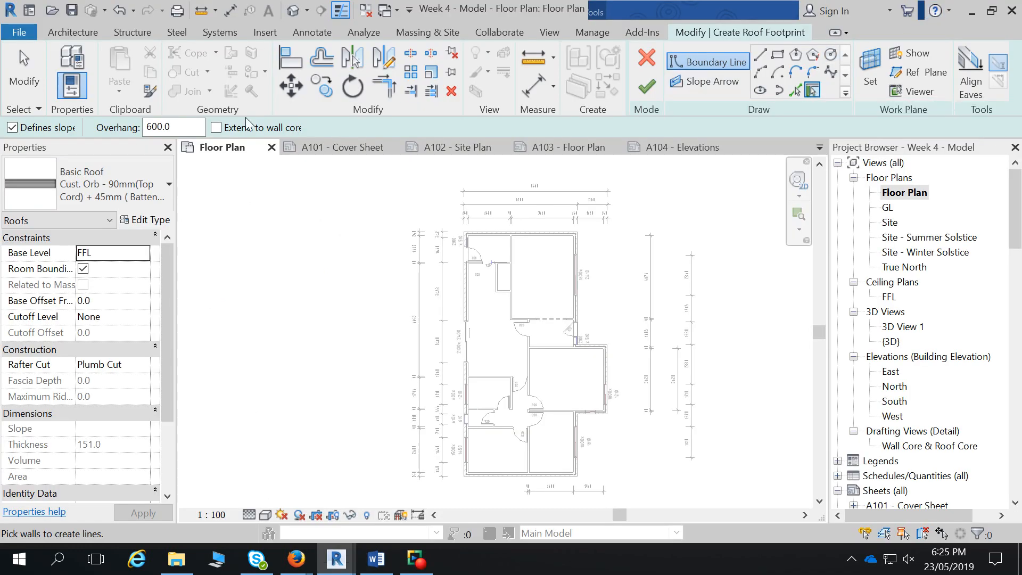
pyautogui.click(216, 128)
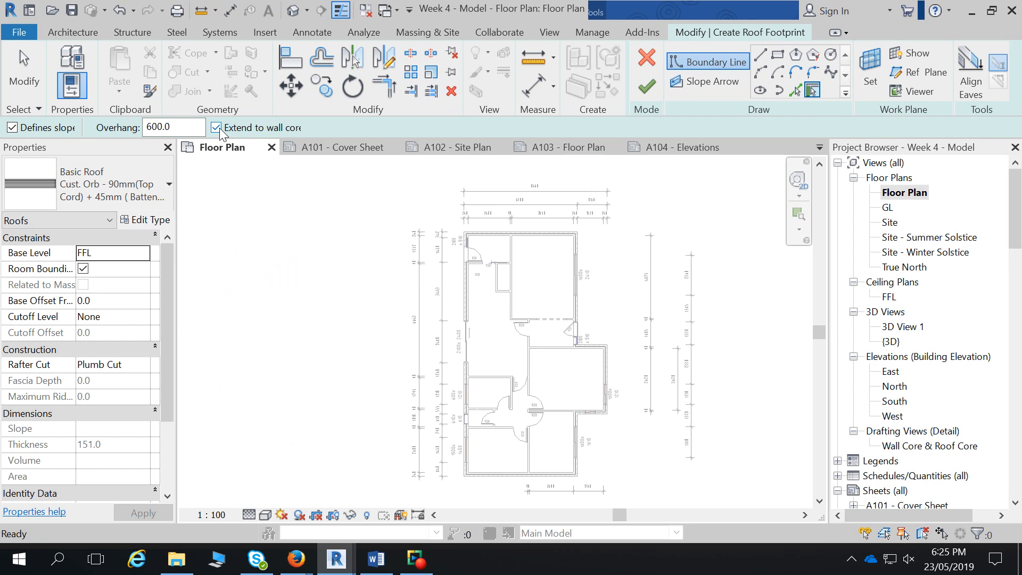
# - Review the total roof overhang dimensions in the Word document's diagram and return to the roof footprint sketch in Revit
pyautogui.click(969, 13)
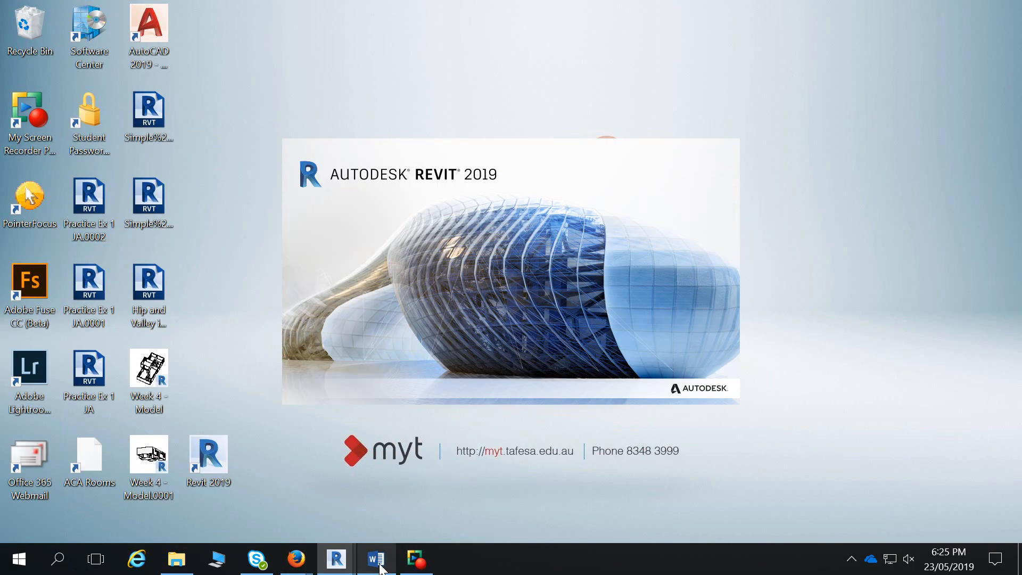
pyautogui.click(375, 559)
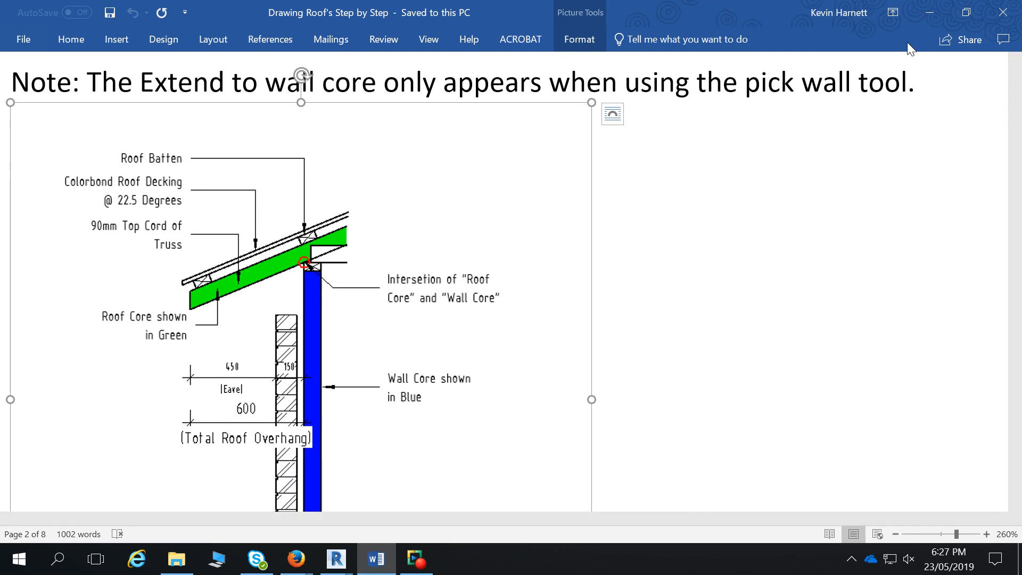
pyautogui.click(939, 15)
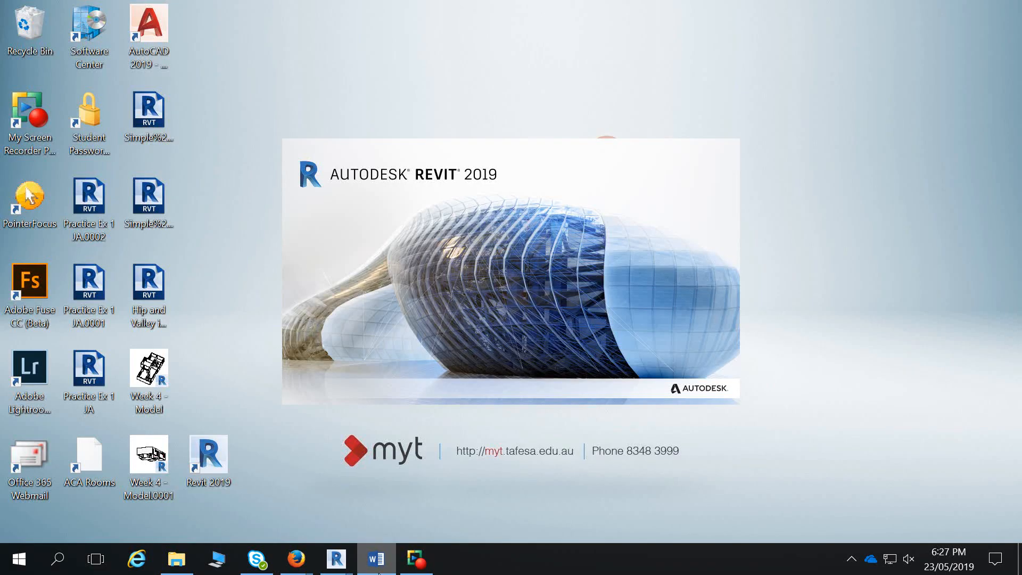
pyautogui.moveTo(342, 566)
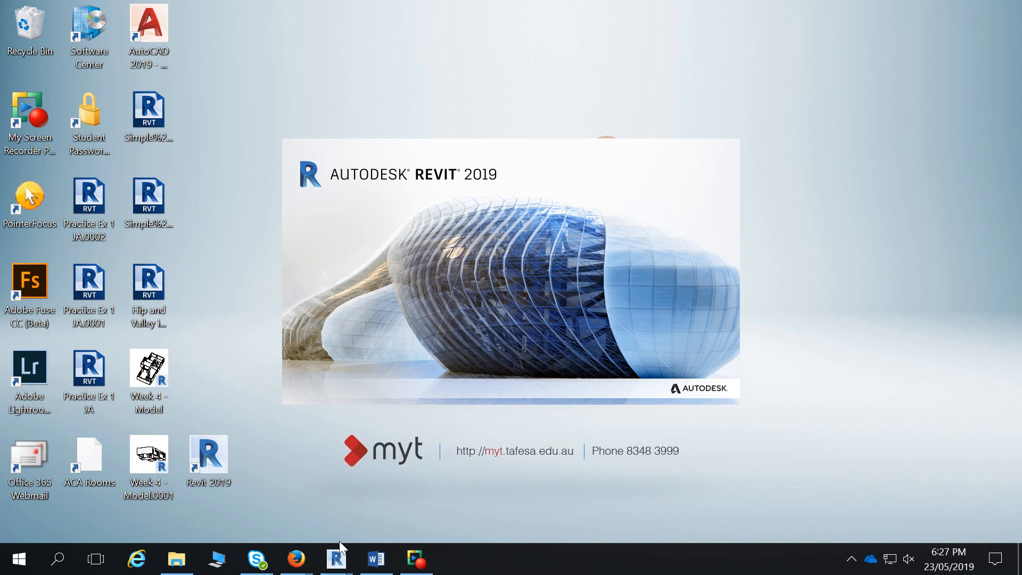
pyautogui.click(273, 440)
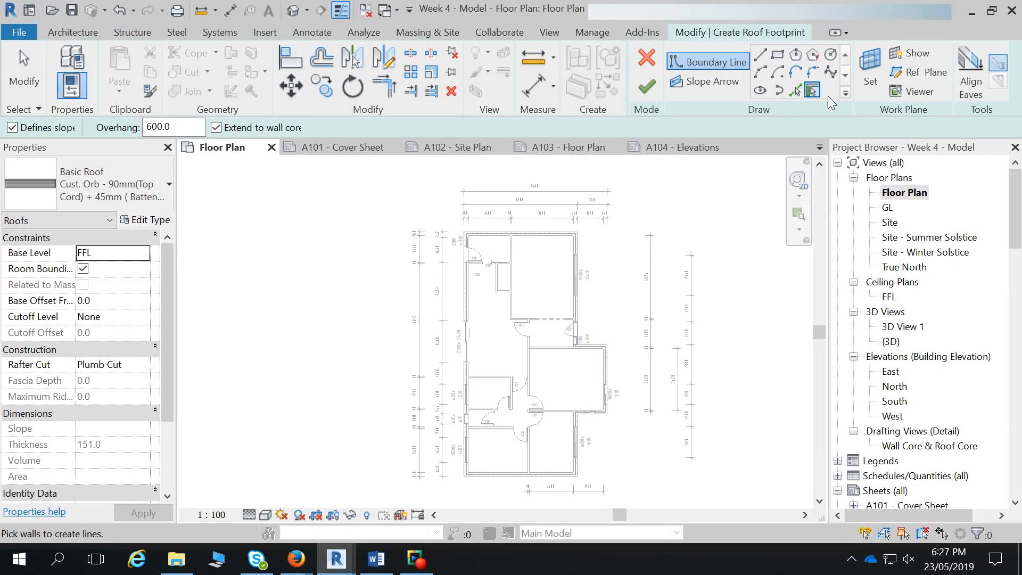
# - Set the roof boundary overhang to 750 mm
pyautogui.click(160, 127)
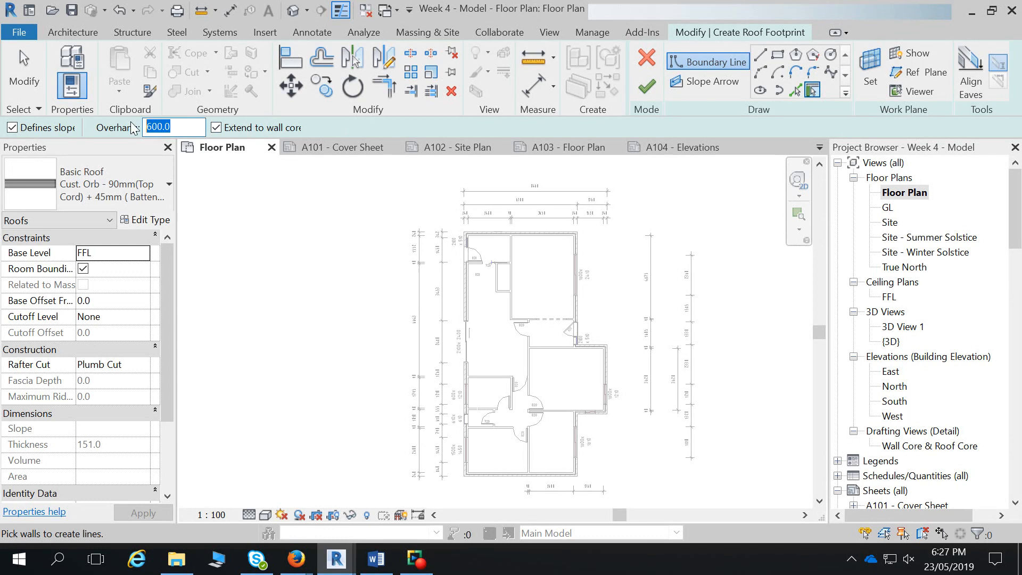
pyautogui.write('75')
# - Pick the exterior walls all around the house as the roof boundary, extending to the wall core
pyautogui.click(532, 233)
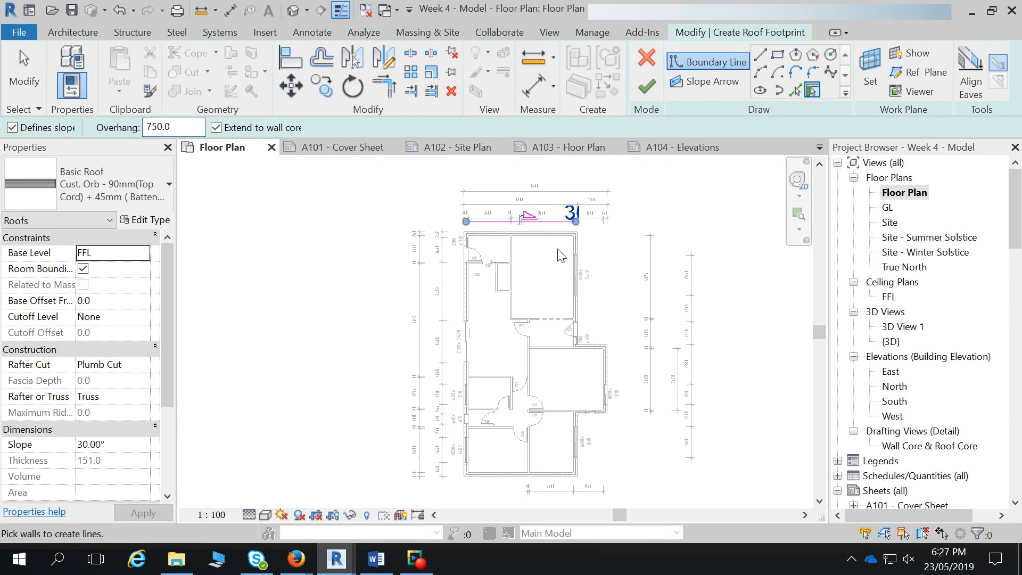
pyautogui.click(574, 252)
pyautogui.click(606, 370)
pyautogui.click(594, 412)
pyautogui.click(576, 457)
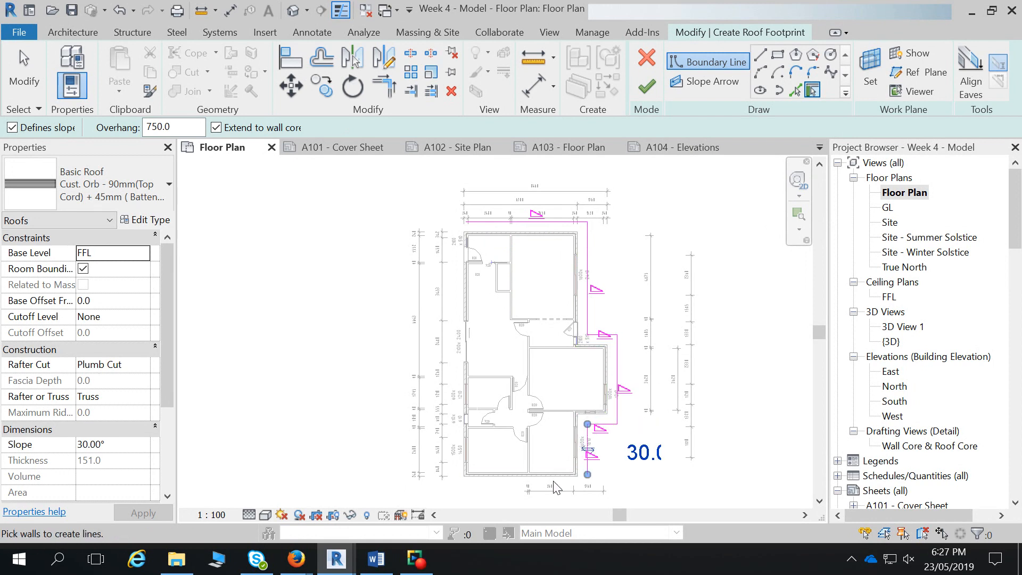
pyautogui.click(554, 474)
pyautogui.click(467, 389)
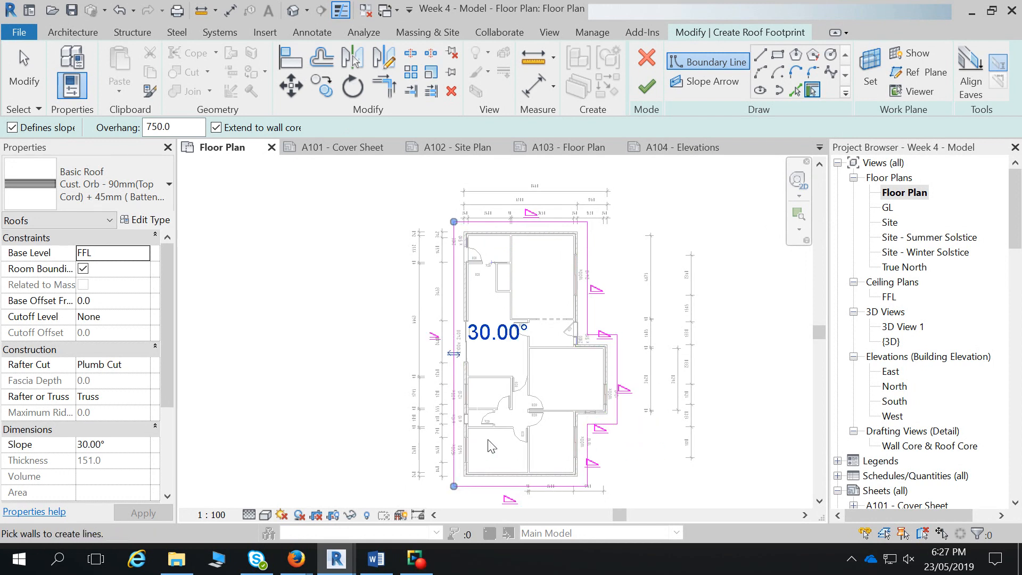
# - Undo all the picked roof boundary lines
pyautogui.click(645, 87)
pyautogui.hotkey('ctrl', 'z')
pyautogui.hotkey('ctrl', 'z')
pyautogui.hotkey('ctrl', 'z')
pyautogui.hotkey('ctrl', 'z')
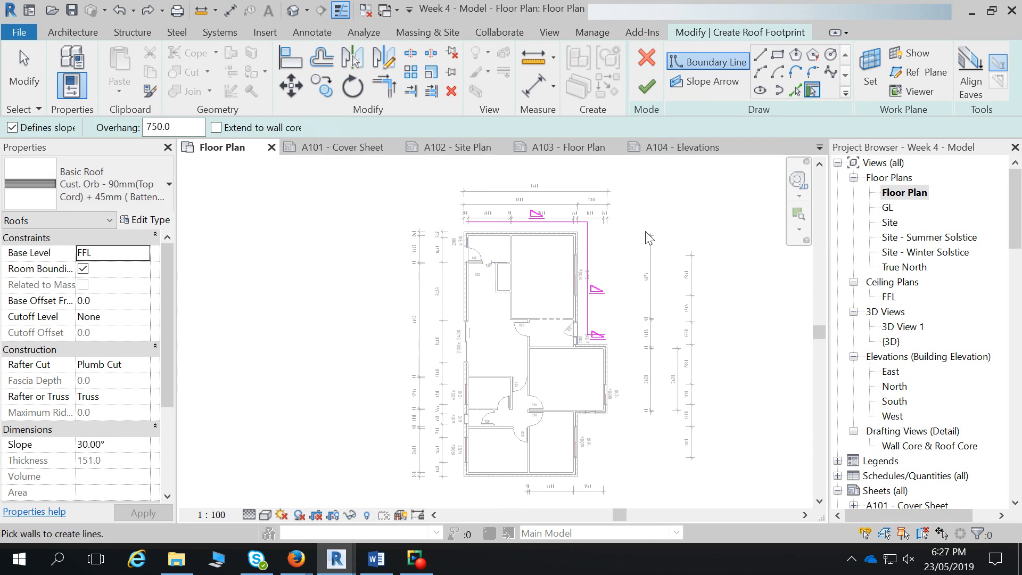
pyautogui.hotkey('ctrl', 'z')
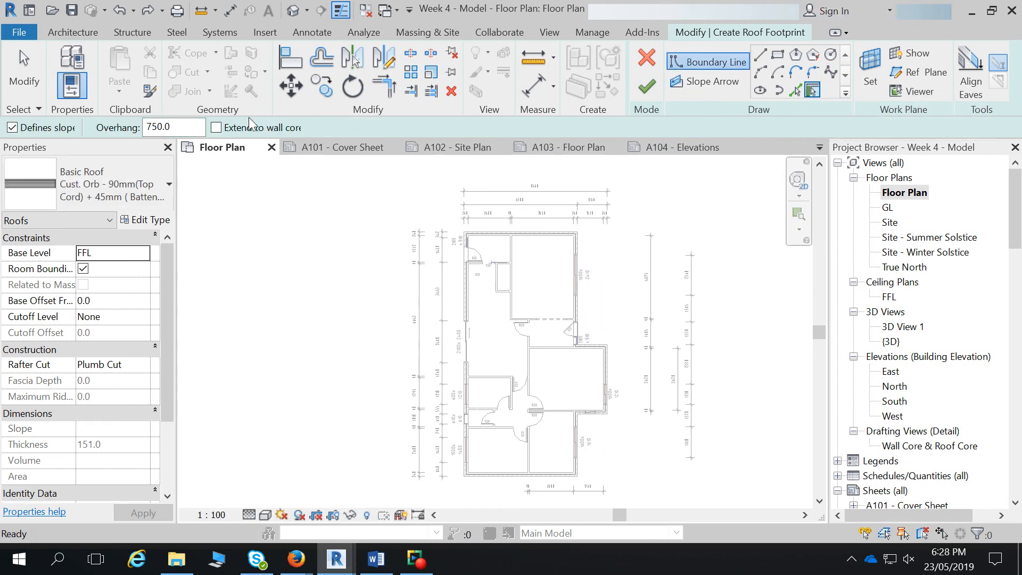
# - Enable extending to the wall core and pick the plan's top wall and upper right-hand exterior wall as roof boundary
pyautogui.click(226, 128)
pyautogui.click(225, 129)
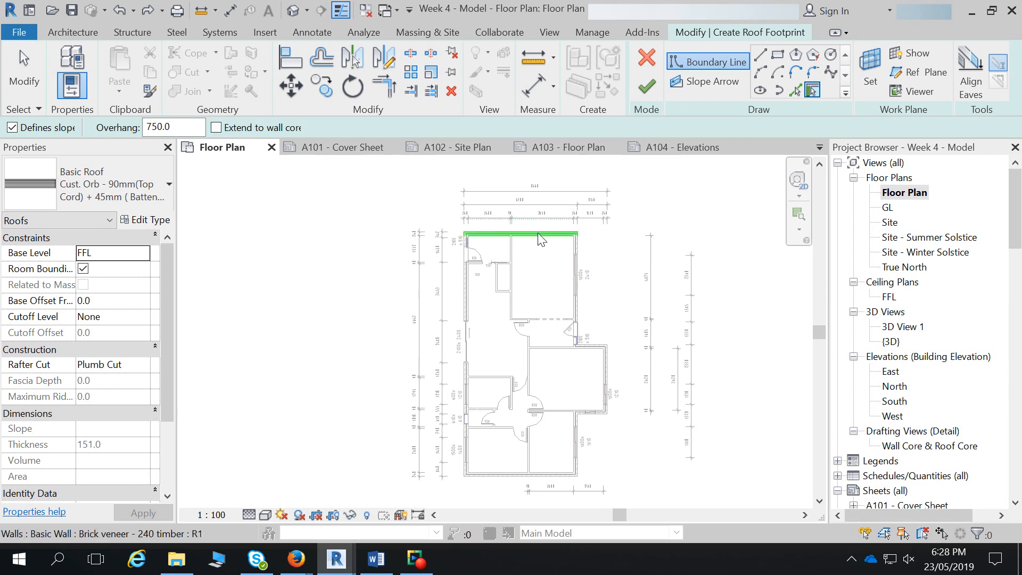
pyautogui.click(237, 128)
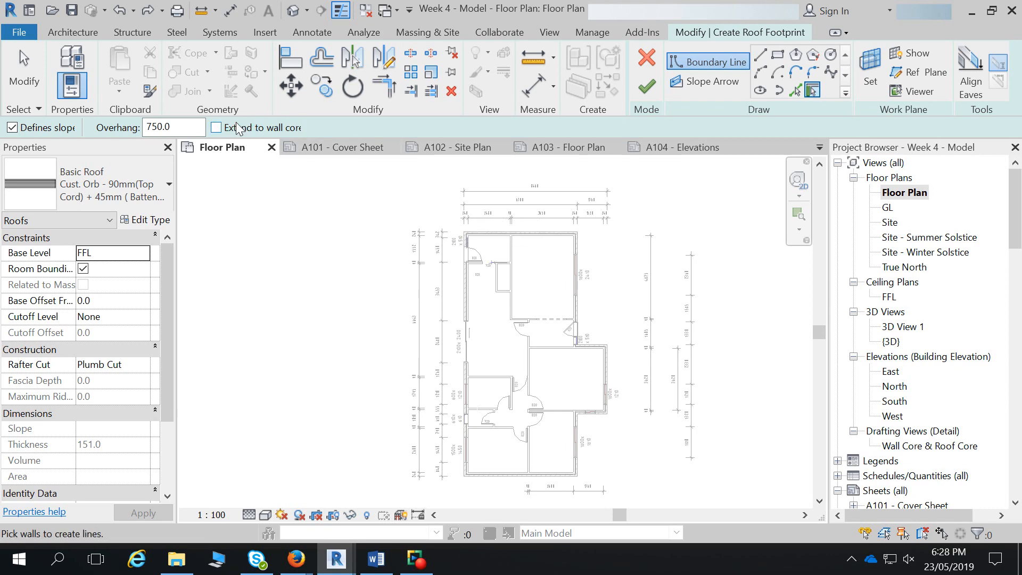
pyautogui.click(512, 233)
pyautogui.click(575, 271)
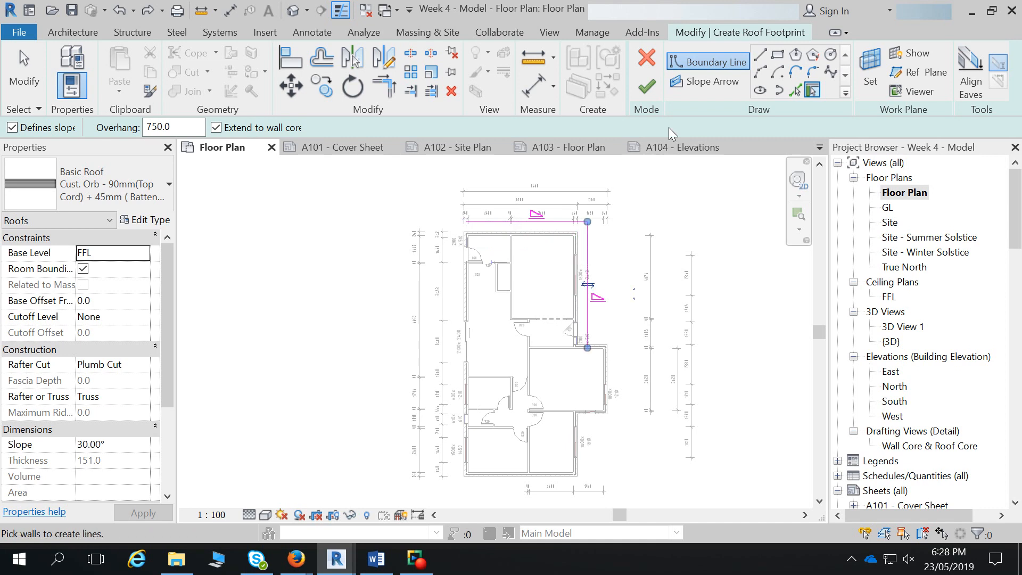
# - Pick the upper and outer walls of the right-hand projection as roof boundary with a 750 mm overhang, then end wall picking
pyautogui.click(795, 89)
pyautogui.click(593, 345)
pyautogui.click(606, 357)
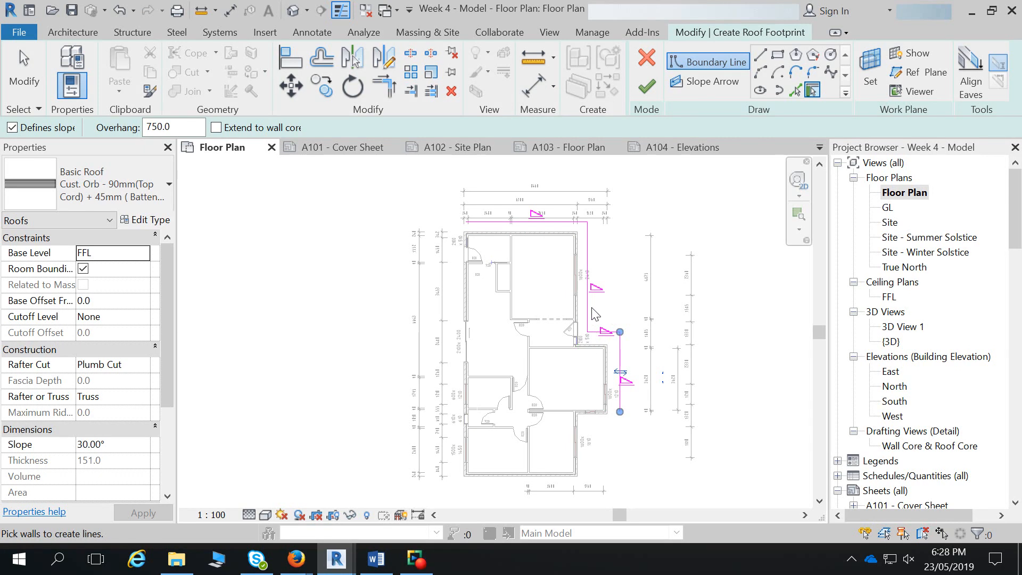
pyautogui.press('Escape')
pyautogui.press('Escape')
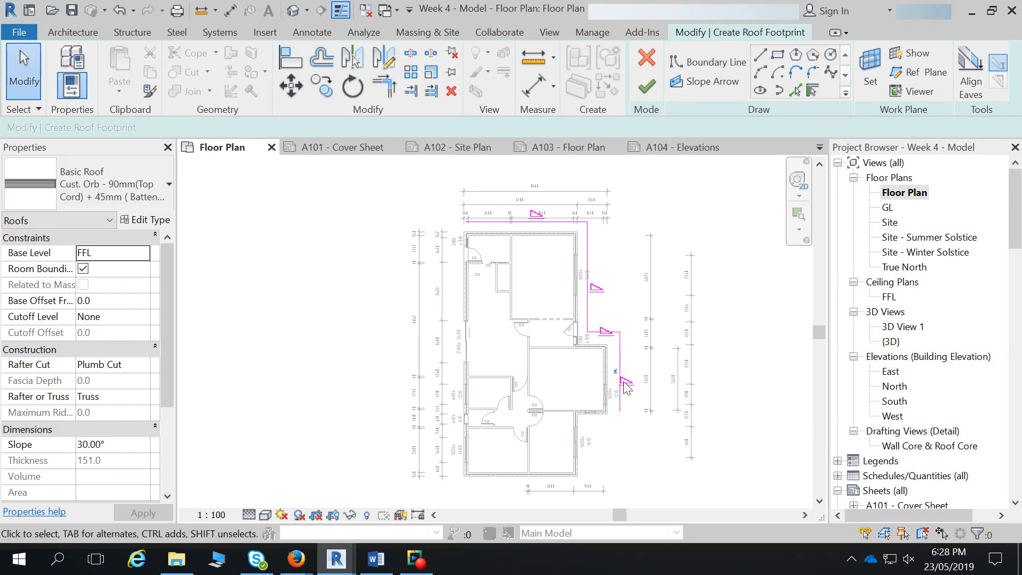
# - Extend the two roof boundary lines around the right-hand projection into the wall core
pyautogui.click(602, 333)
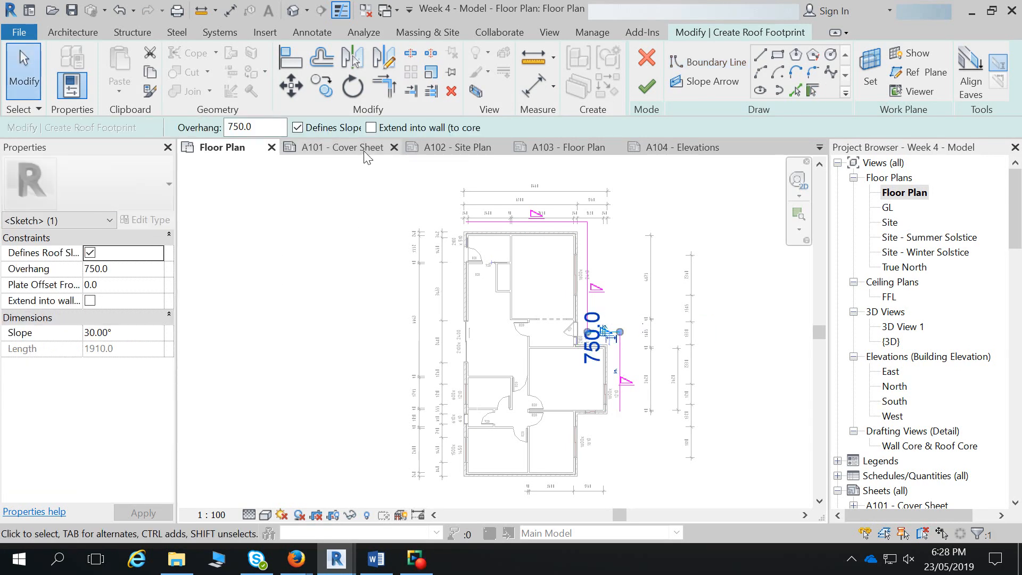
pyautogui.click(373, 129)
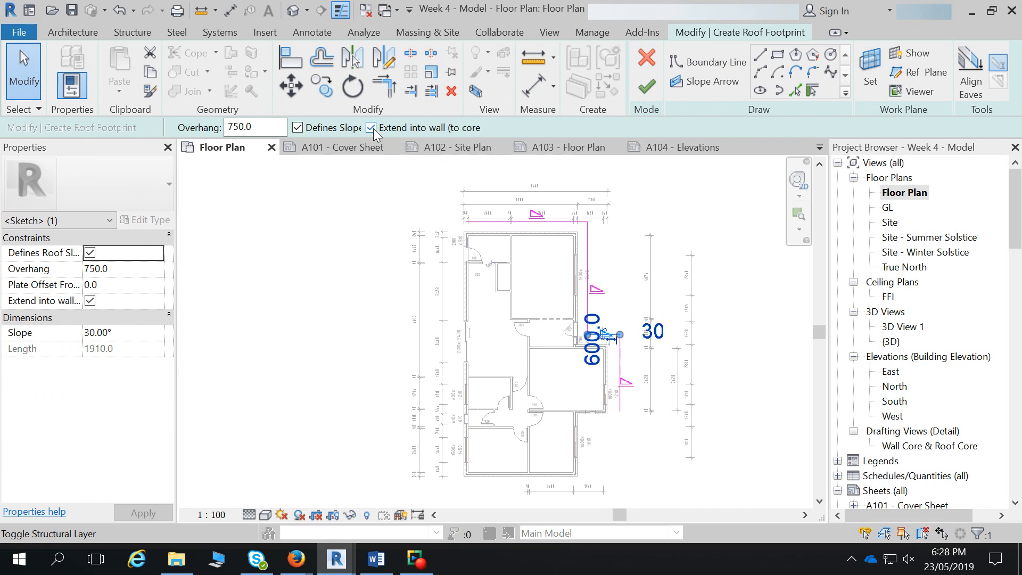
pyautogui.click(372, 129)
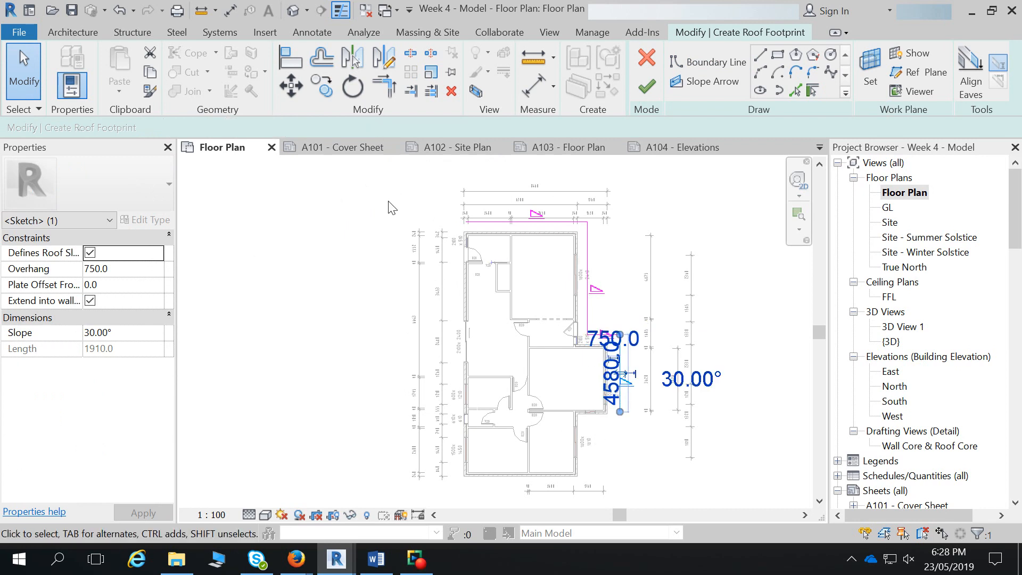
pyautogui.click(371, 128)
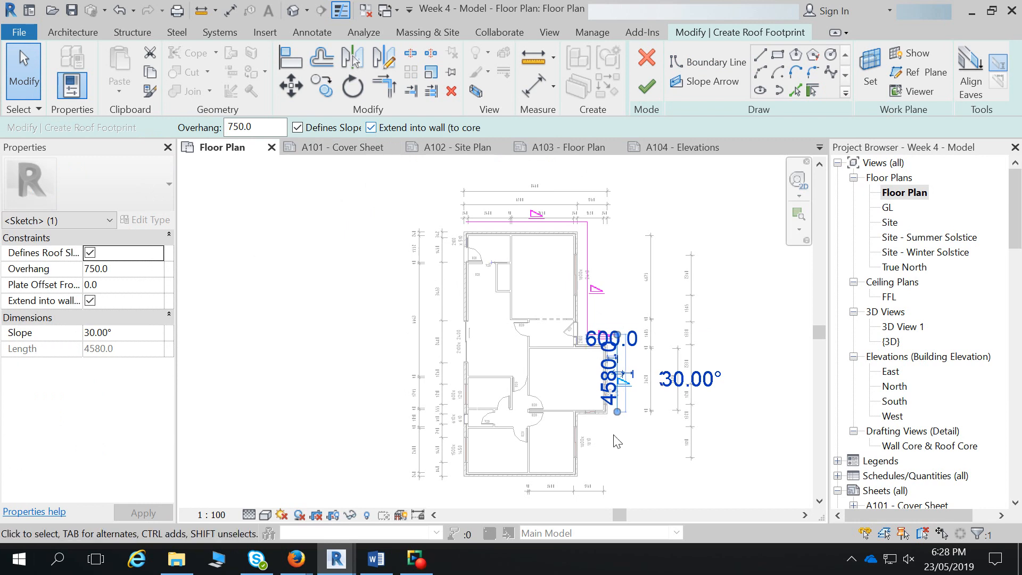
# - Close the roof boundary by picking the projection's lower wall, the lower right-hand wall, the bottom wall and the long left-hand wall
pyautogui.click(812, 92)
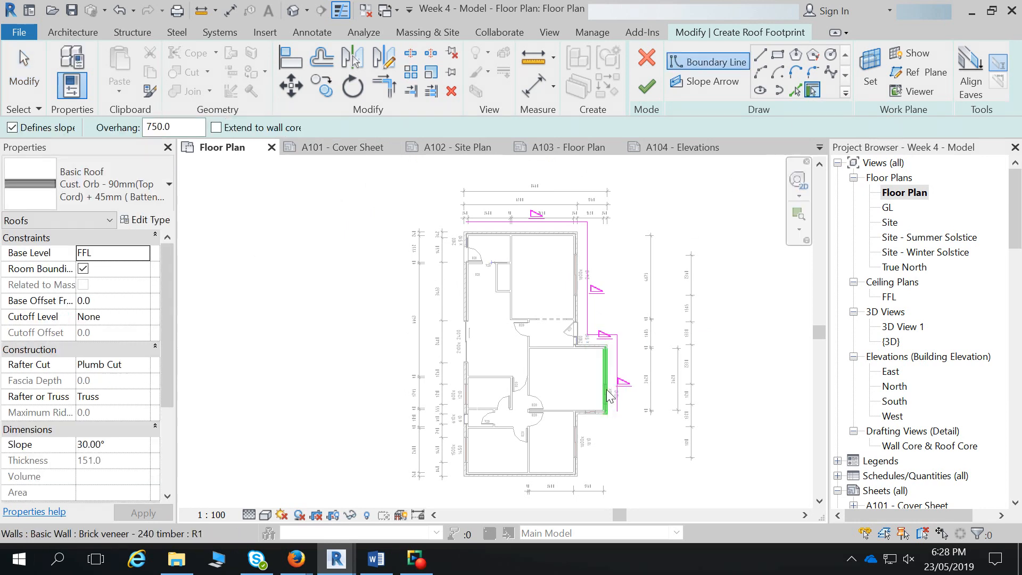
pyautogui.click(601, 414)
pyautogui.click(580, 461)
pyautogui.click(532, 473)
pyautogui.click(468, 463)
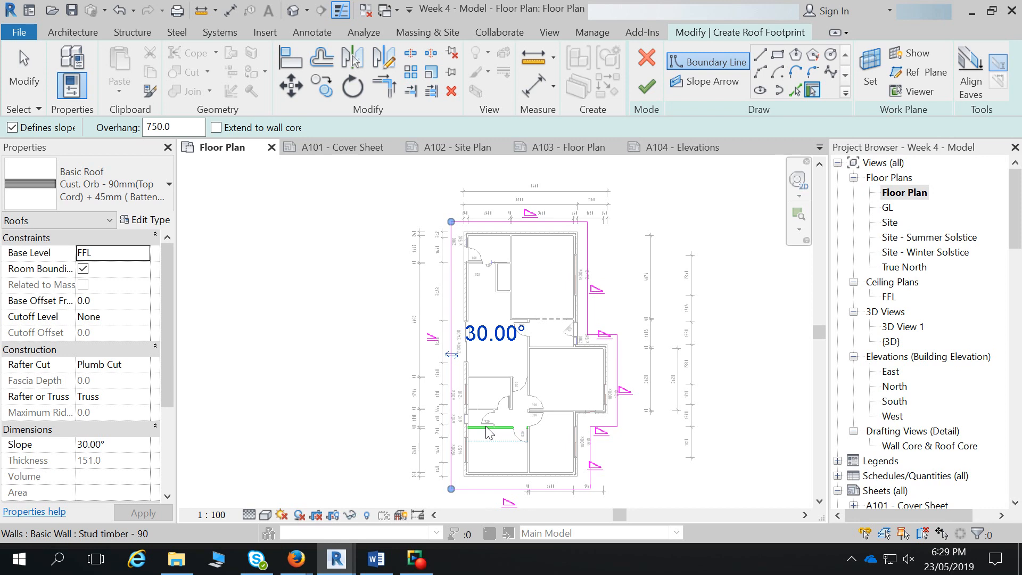
pyautogui.press('Escape')
pyautogui.press('Escape')
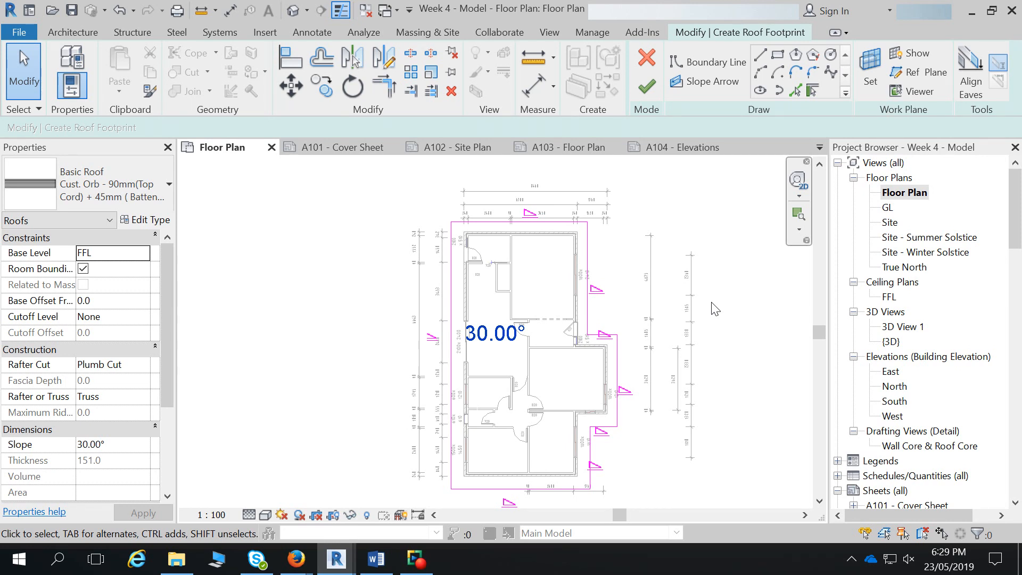
# - Set the roof's base level to FCL
pyautogui.click(144, 253)
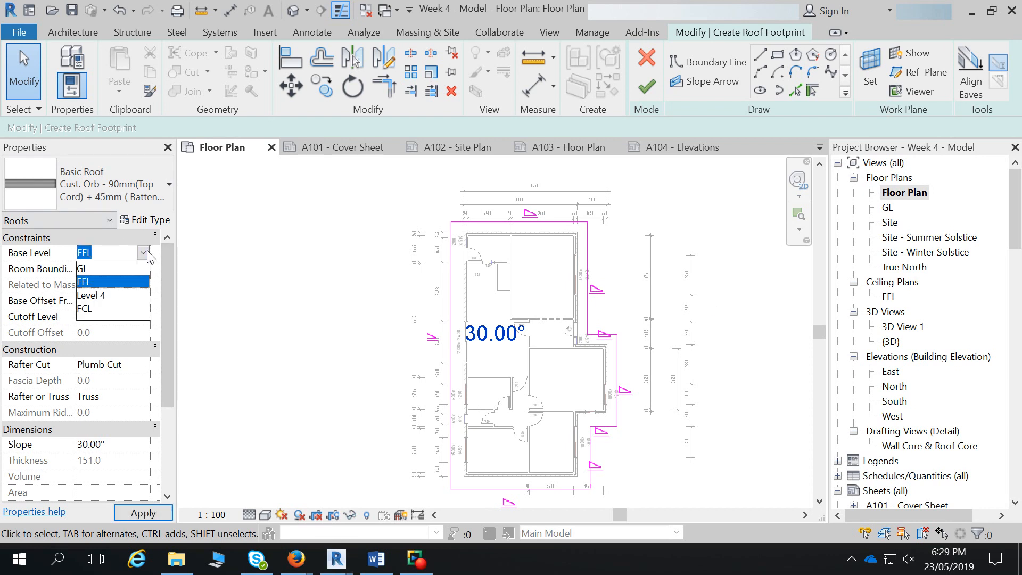
pyautogui.click(101, 309)
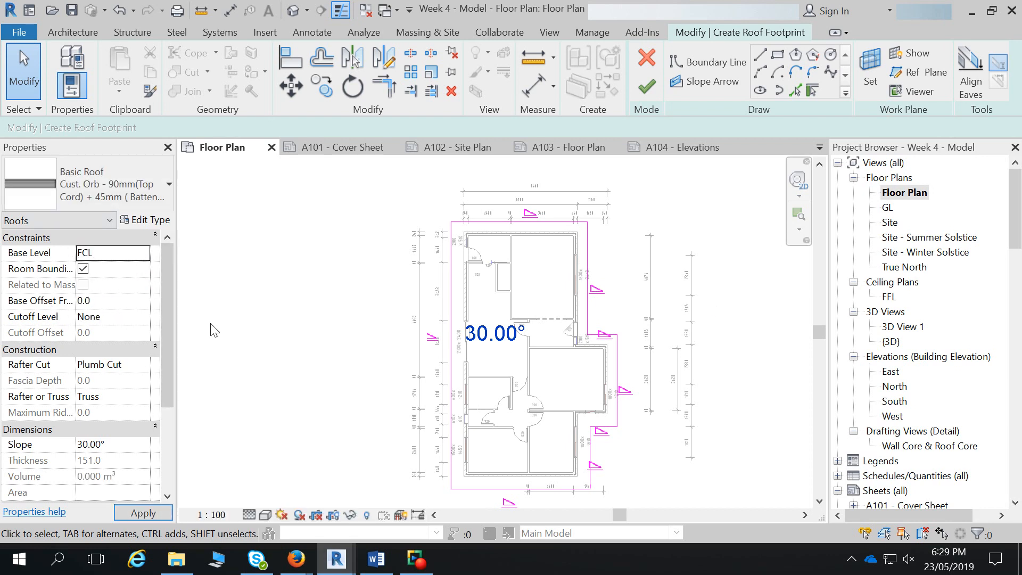
pyautogui.click(453, 334)
pyautogui.click(321, 343)
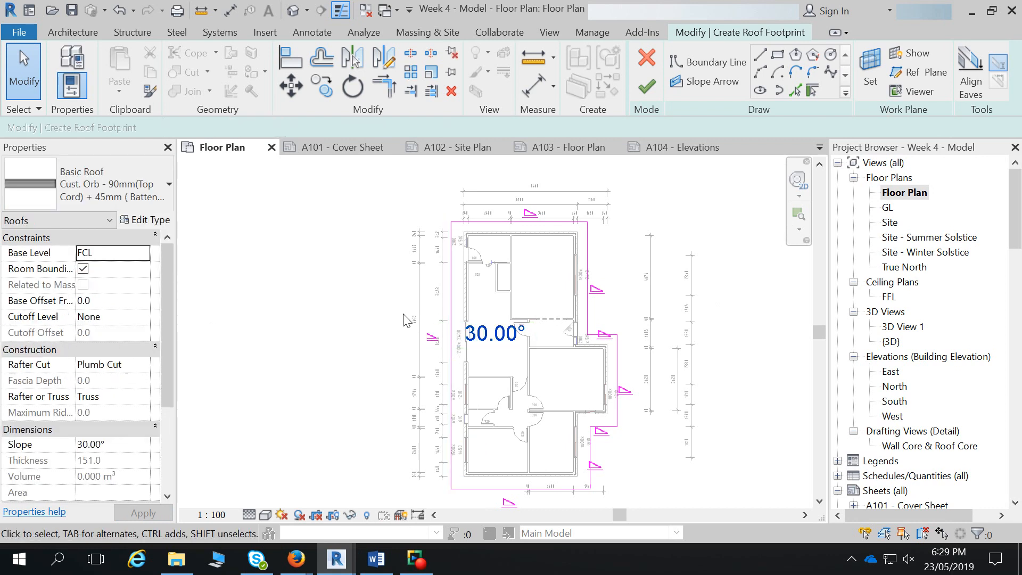
# - Set the slope of the roof boundary line along the top of the plan to 25°
pyautogui.click(534, 223)
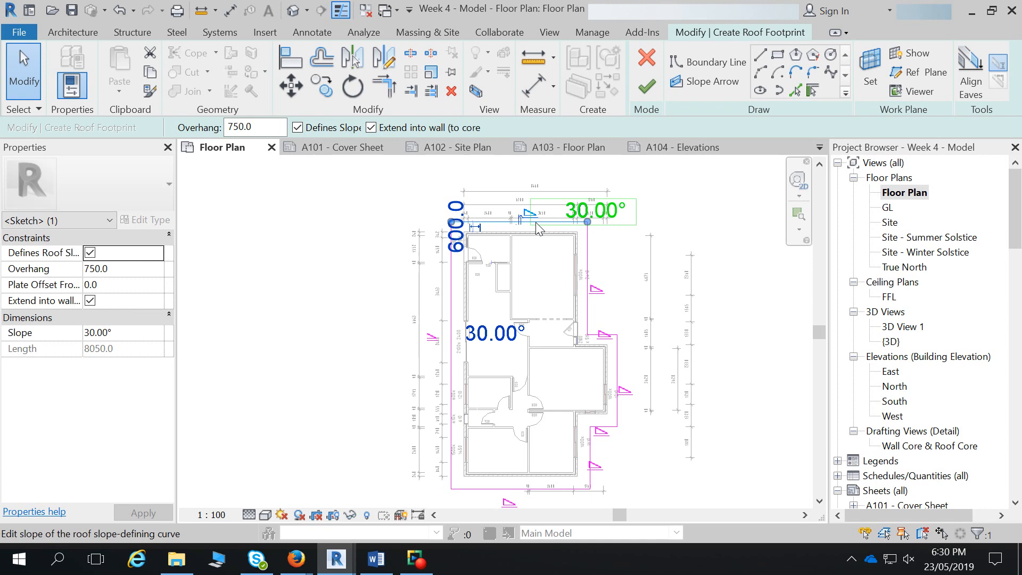
pyautogui.click(579, 209)
pyautogui.write('25')
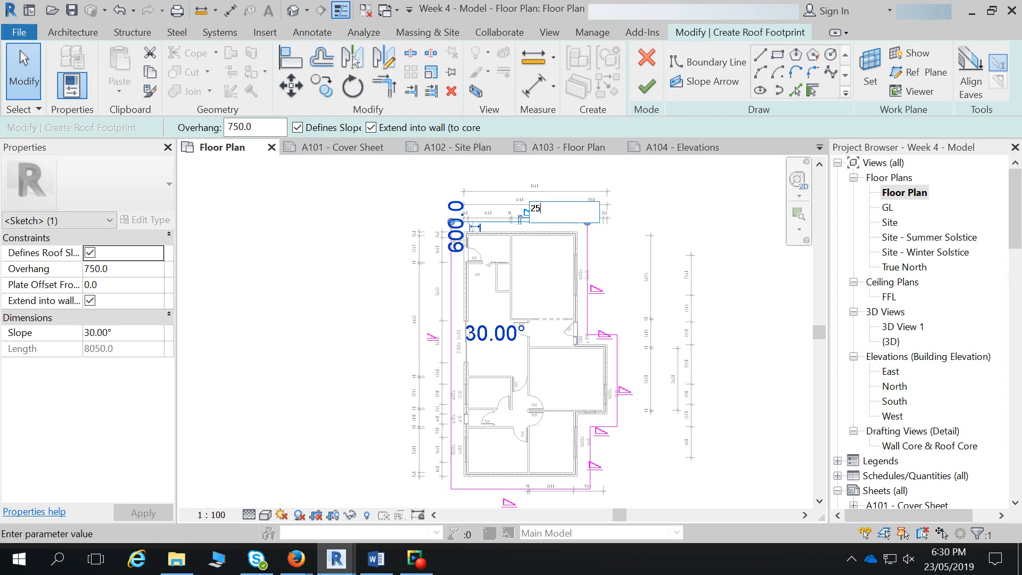
pyautogui.press('Return')
# - Set the slope of the upper right-hand roof boundary line to 20°
pyautogui.click(587, 270)
pyautogui.click(593, 282)
pyautogui.click(587, 277)
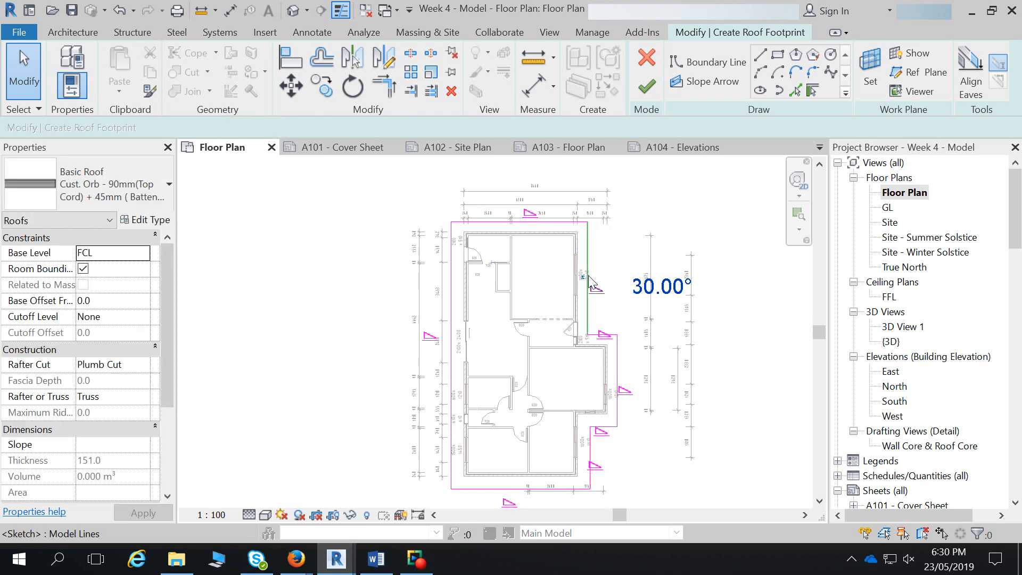
pyautogui.click(659, 290)
pyautogui.write('20')
pyautogui.press('Return')
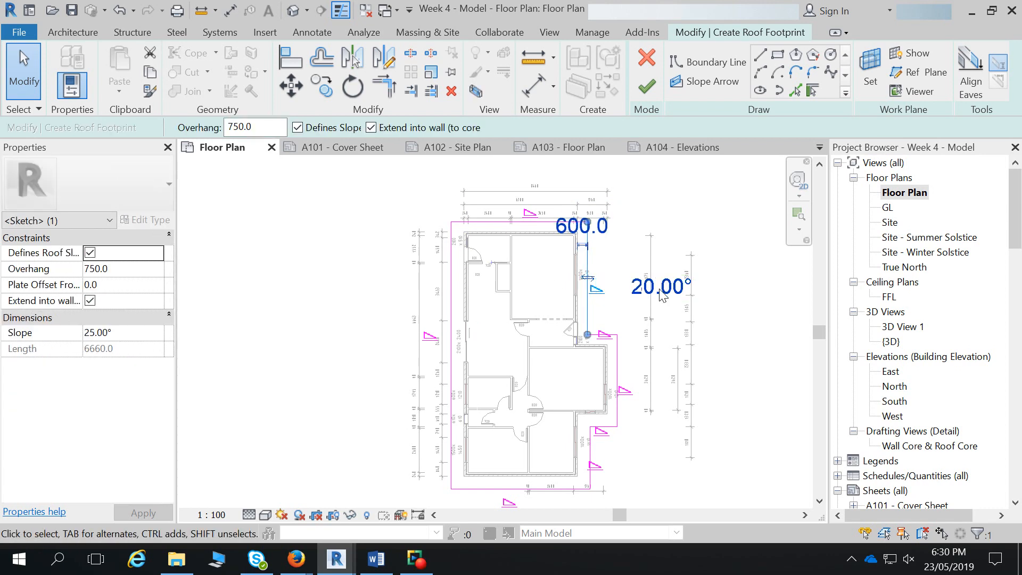
pyautogui.click(622, 292)
pyautogui.write('20')
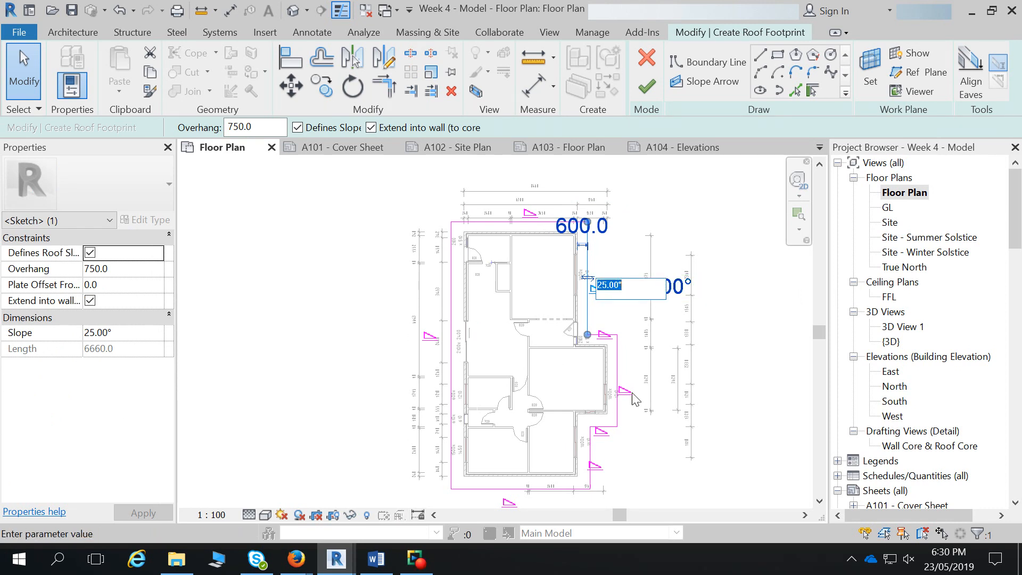
pyautogui.press('Return')
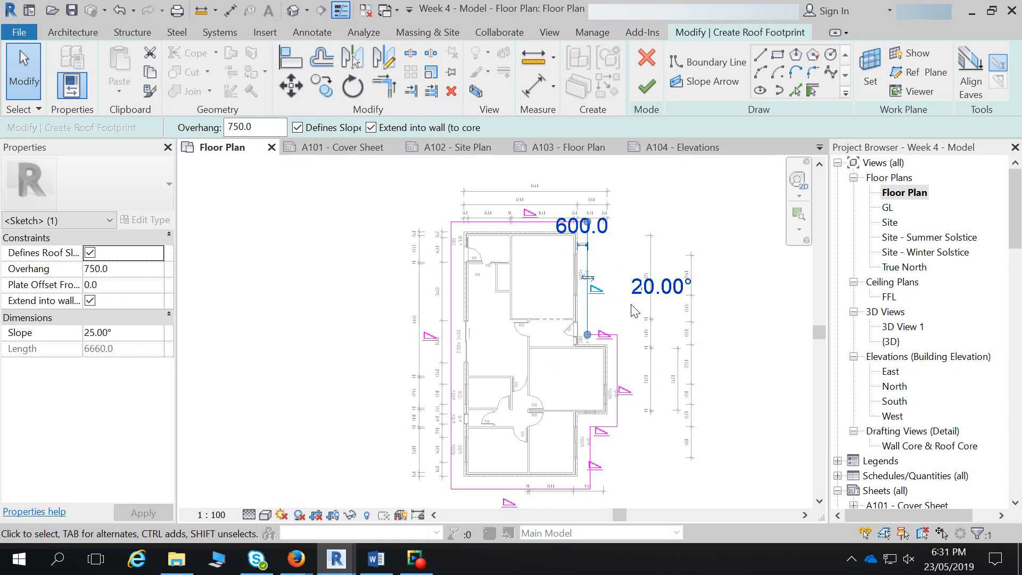
# - Extend the left-hand, bottom and lower right-hand roof boundary lines into the wall core
pyautogui.click(451, 302)
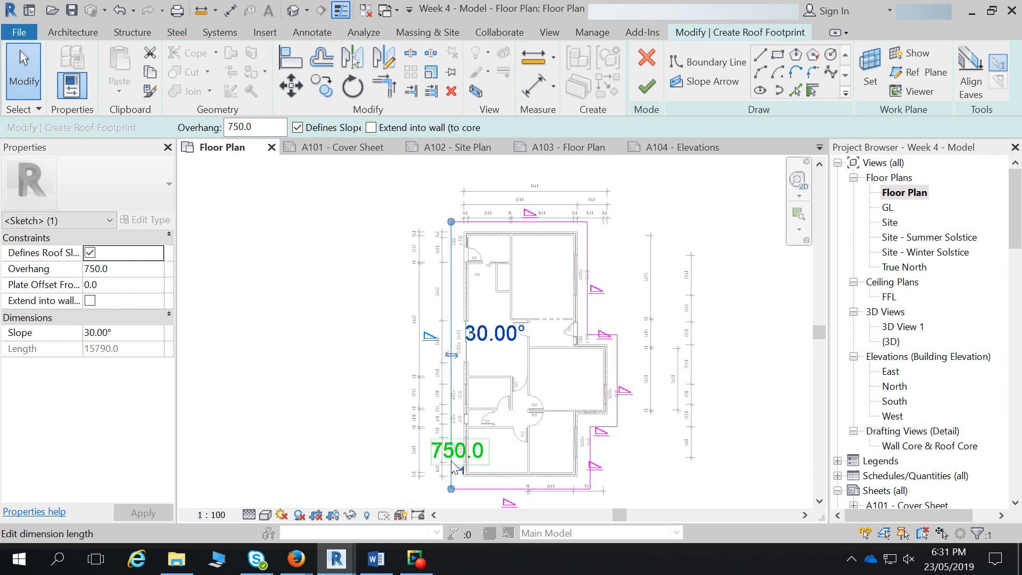
pyautogui.click(369, 128)
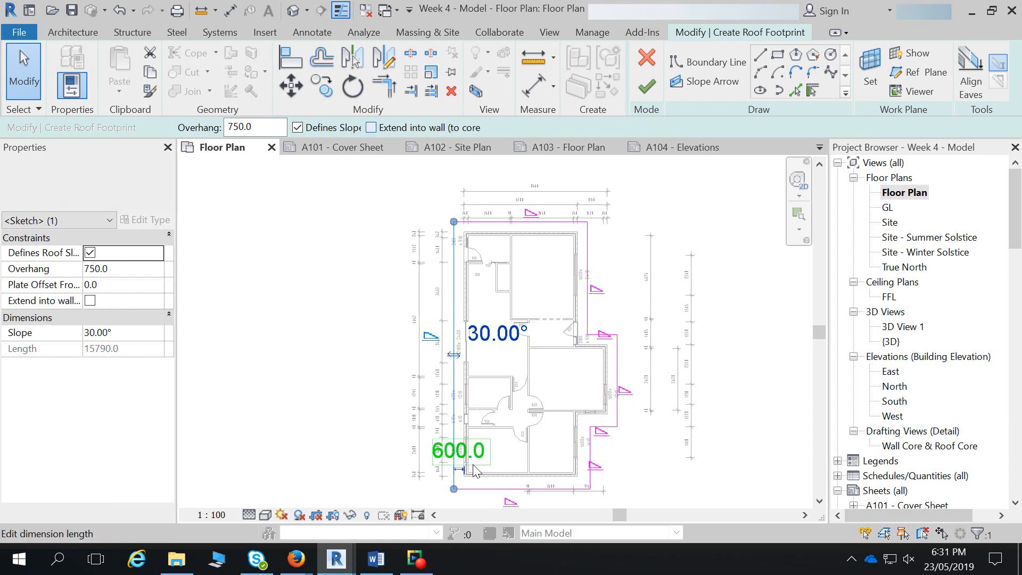
pyautogui.click(482, 489)
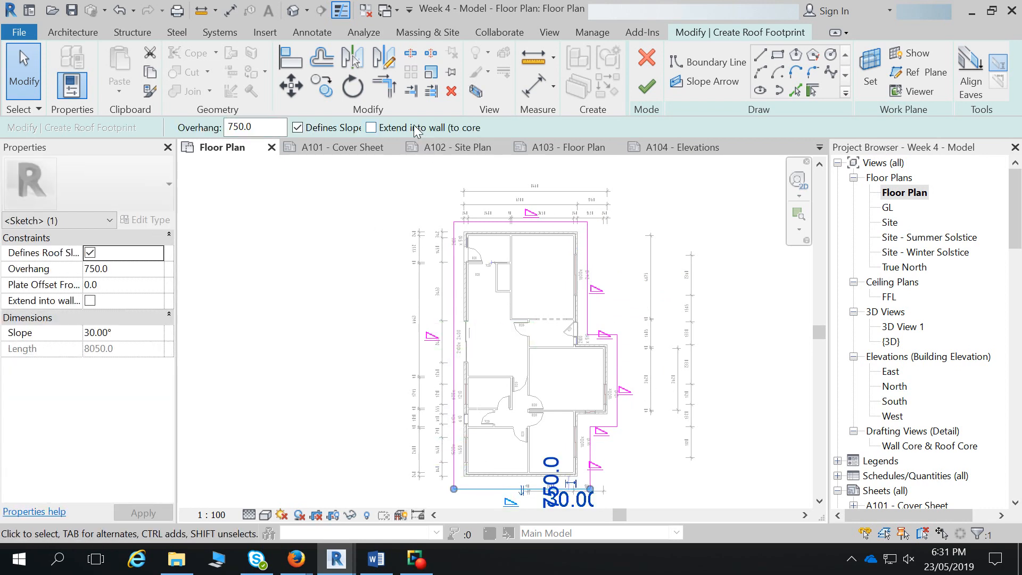
pyautogui.click(591, 449)
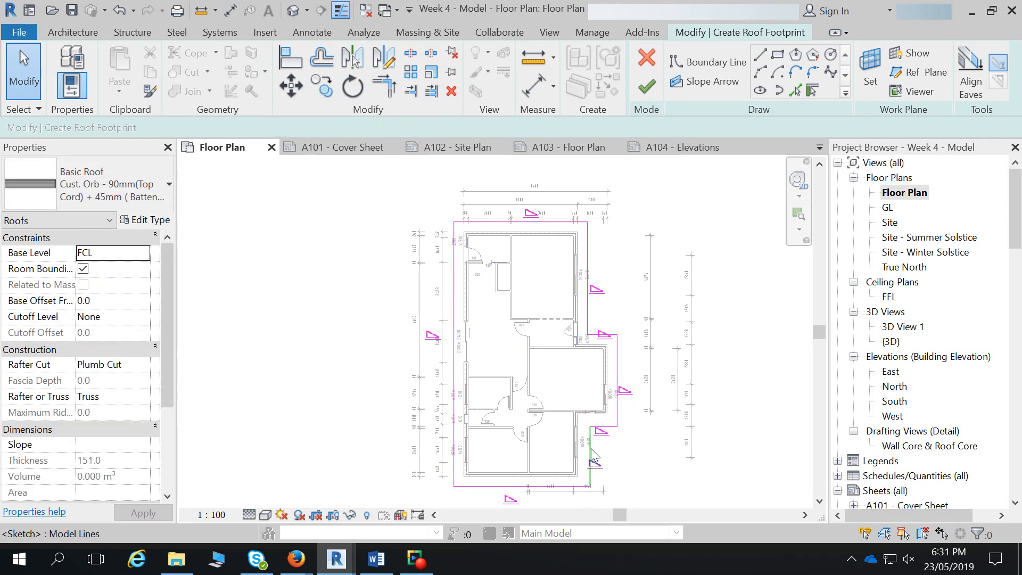
pyautogui.click(590, 452)
pyautogui.click(416, 133)
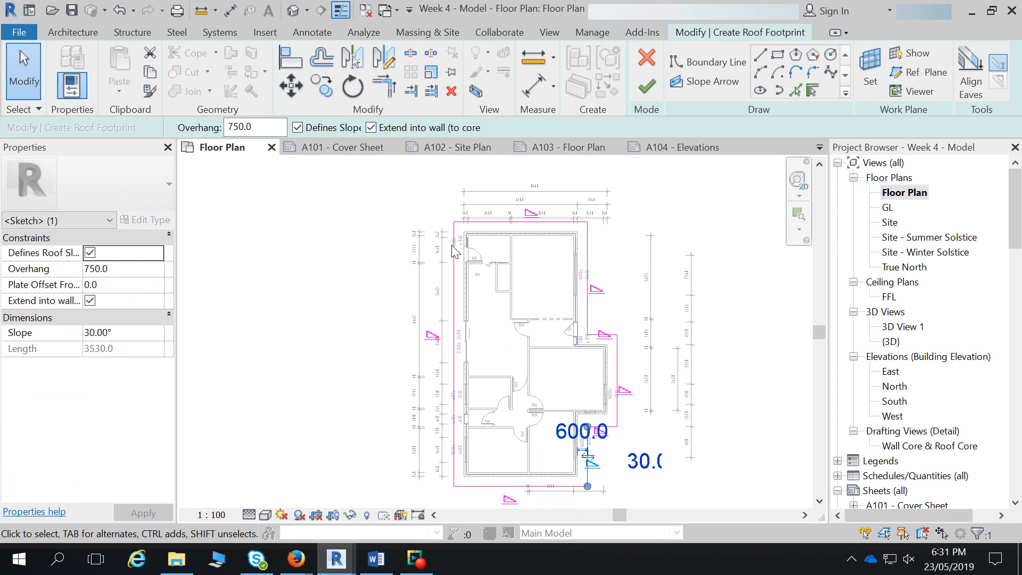
# - Select all the roof boundary lines and set their slope to 25°
pyautogui.moveTo(422, 190)
pyautogui.mouseDown()
pyautogui.moveTo(646, 477)
pyautogui.moveTo(691, 505)
pyautogui.mouseUp()
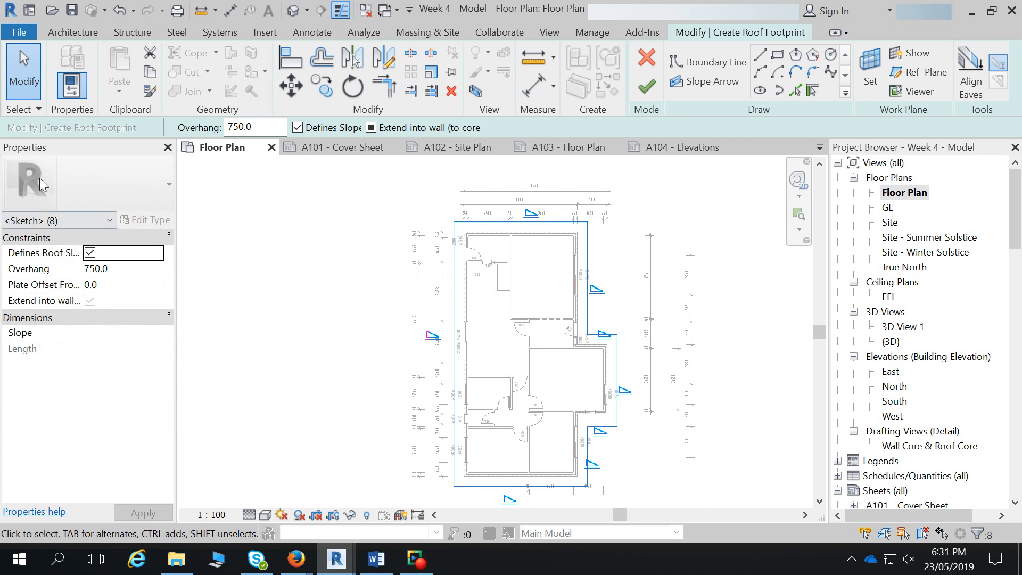
pyautogui.click(86, 332)
pyautogui.write('25')
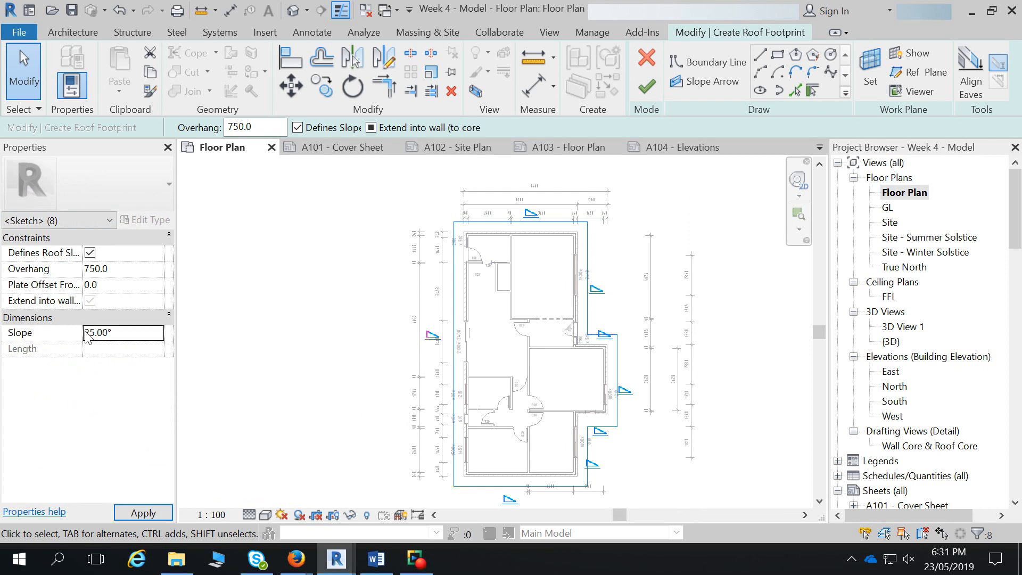
pyautogui.click(708, 332)
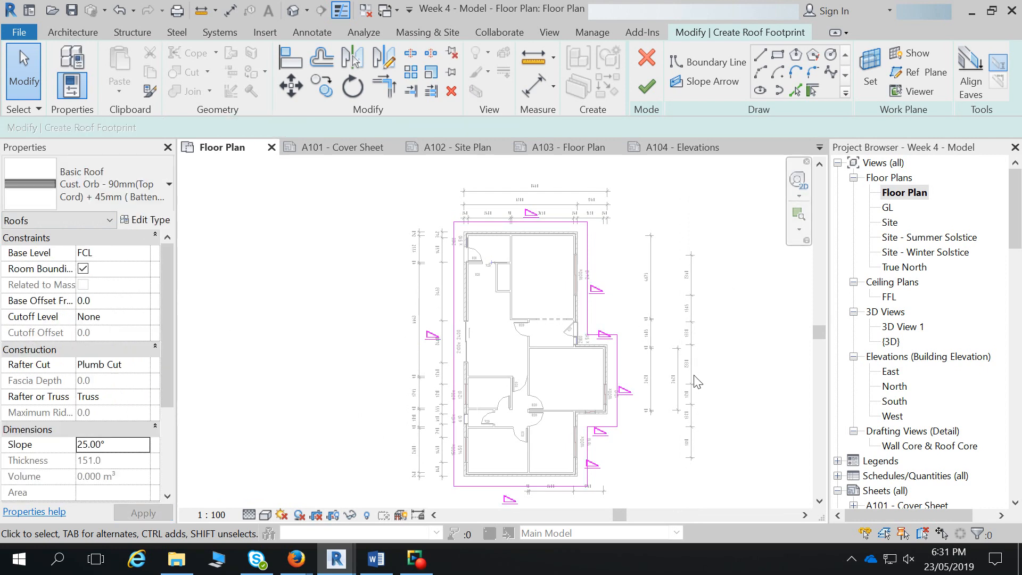
# - Finish the roof footprint sketch and select the new roof in the default 3D view
pyautogui.click(649, 90)
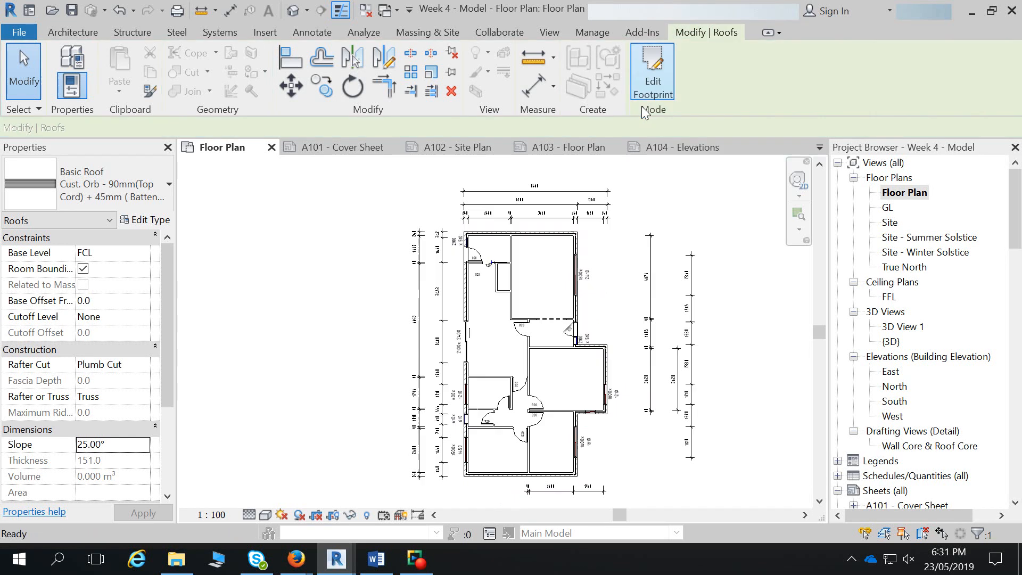
pyautogui.click(294, 9)
pyautogui.click(340, 181)
pyautogui.click(449, 285)
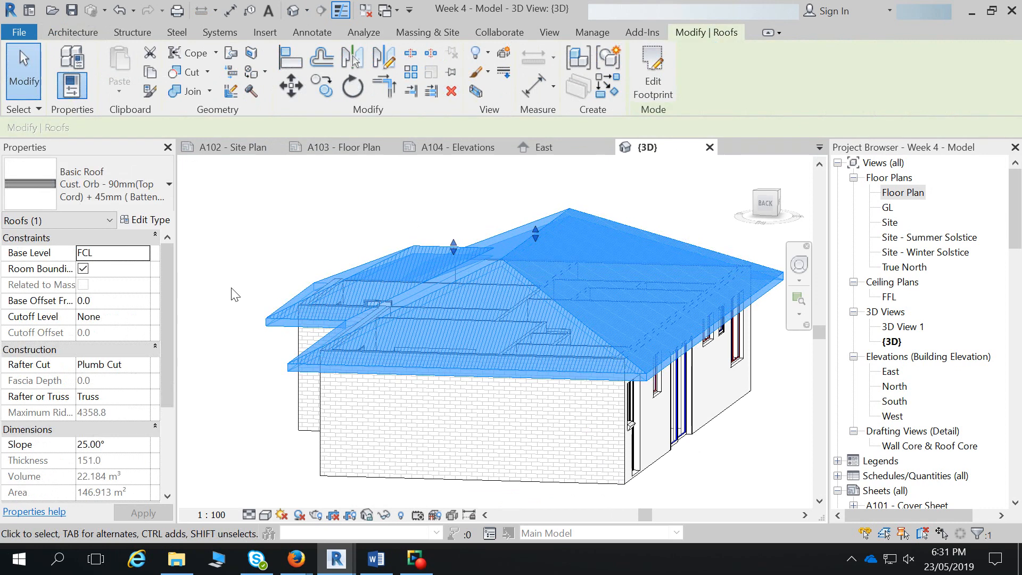
# - Set the slope of the whole roof to 22.5°
pyautogui.moveTo(169, 320); pyautogui.dragTo(167, 384)
pyautogui.click(123, 333)
pyautogui.write('225.')
pyautogui.press('BackSpace')
pyautogui.press('BackSpace')
pyautogui.write('.5')
pyautogui.press('Return')
# - Set the slope of the whole roof to 30°
pyautogui.click(128, 333)
pyautogui.write('5')
pyautogui.click(116, 334)
pyautogui.write('30')
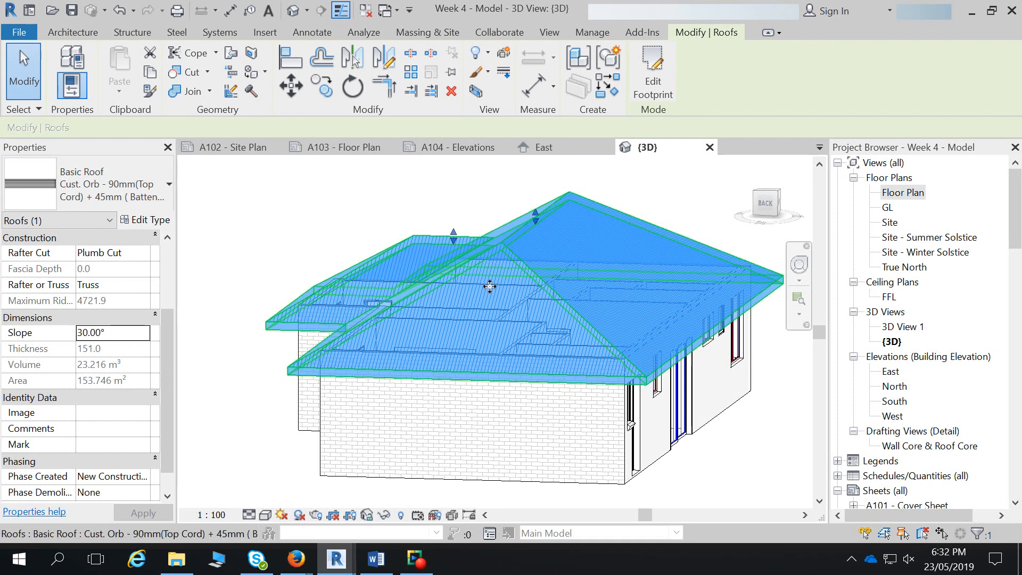
pyautogui.click(650, 96)
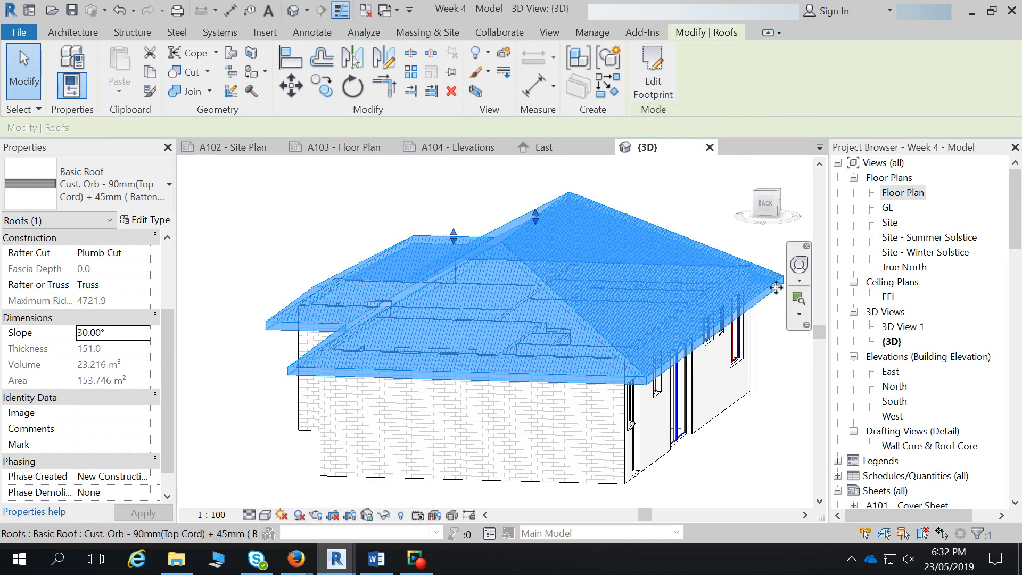
# - Open the Floor Plan view and set its underlay base level to FFL
pyautogui.doubleClick(907, 195)
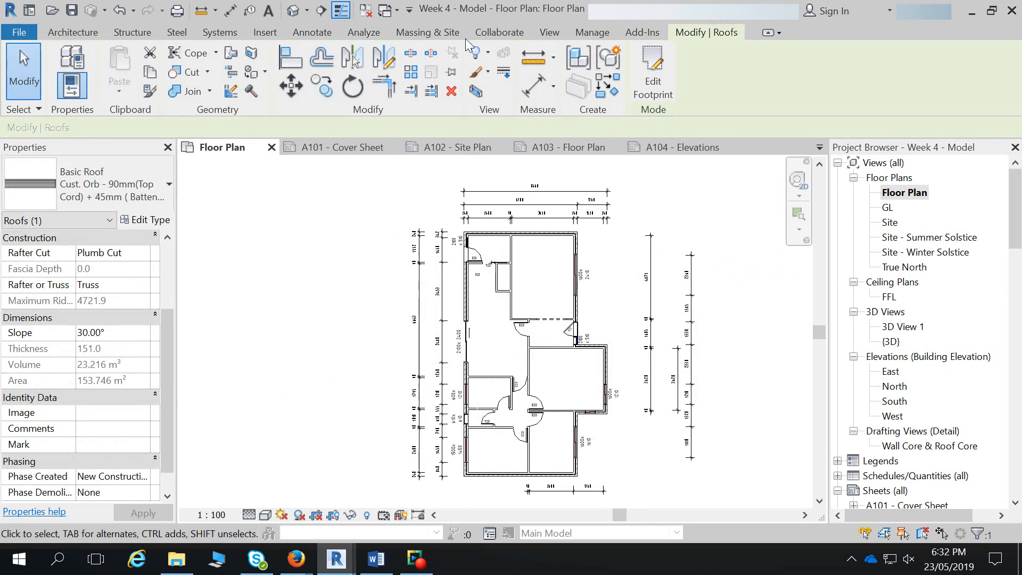
pyautogui.click(701, 226)
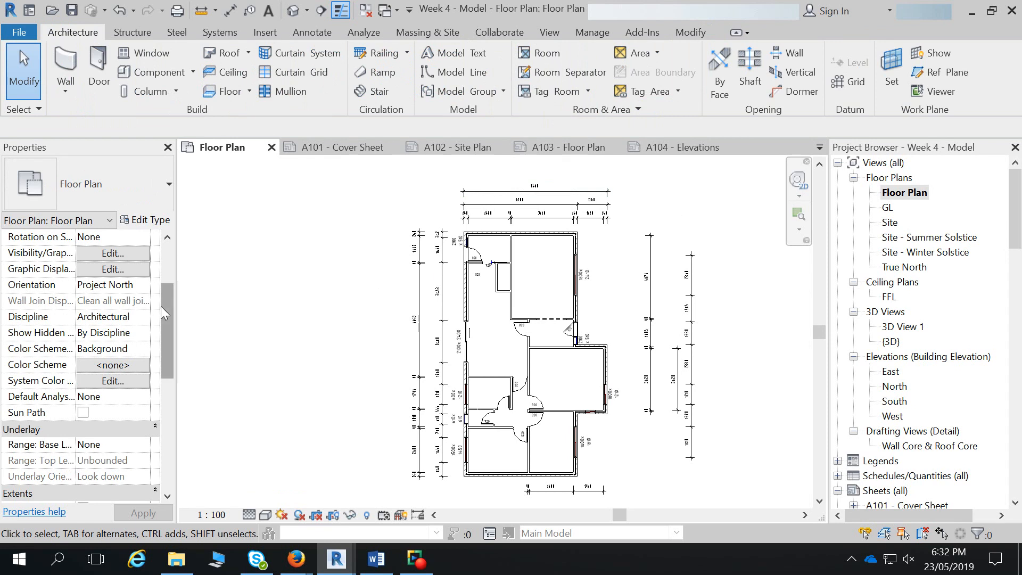
pyautogui.moveTo(162, 306); pyautogui.dragTo(170, 328)
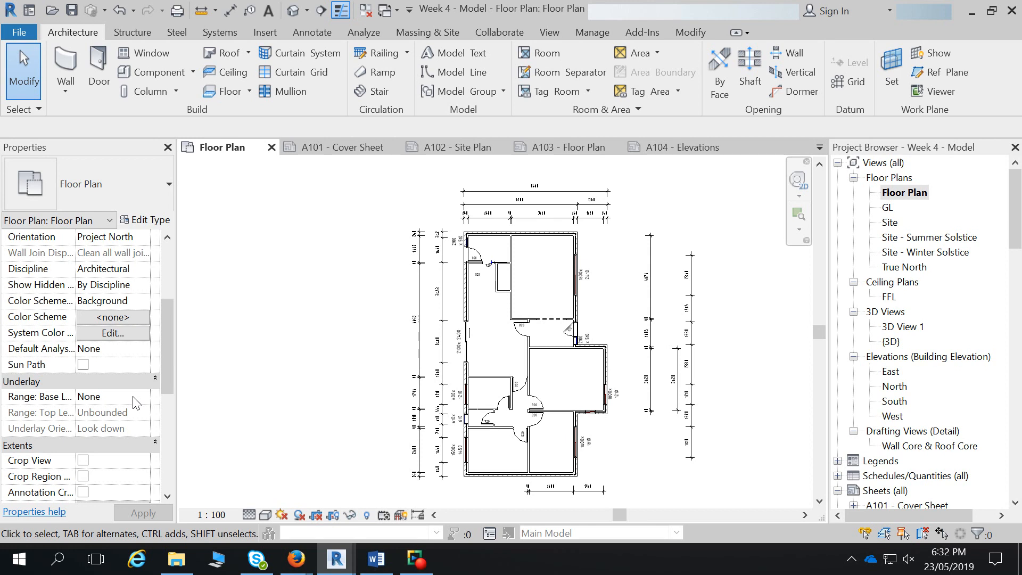
pyautogui.scroll(3, 133, 398)
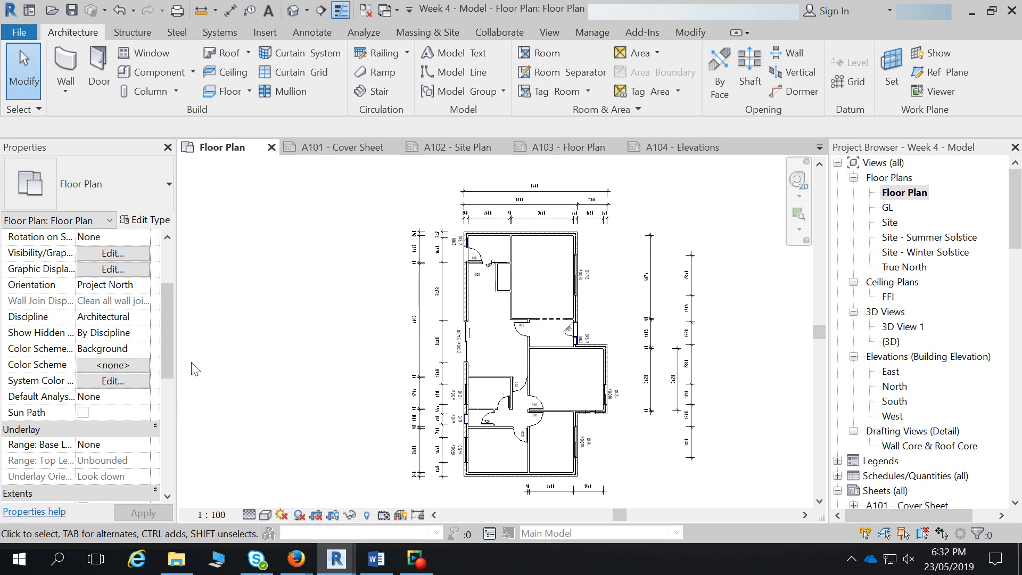
pyautogui.moveTo(170, 351); pyautogui.dragTo(171, 374)
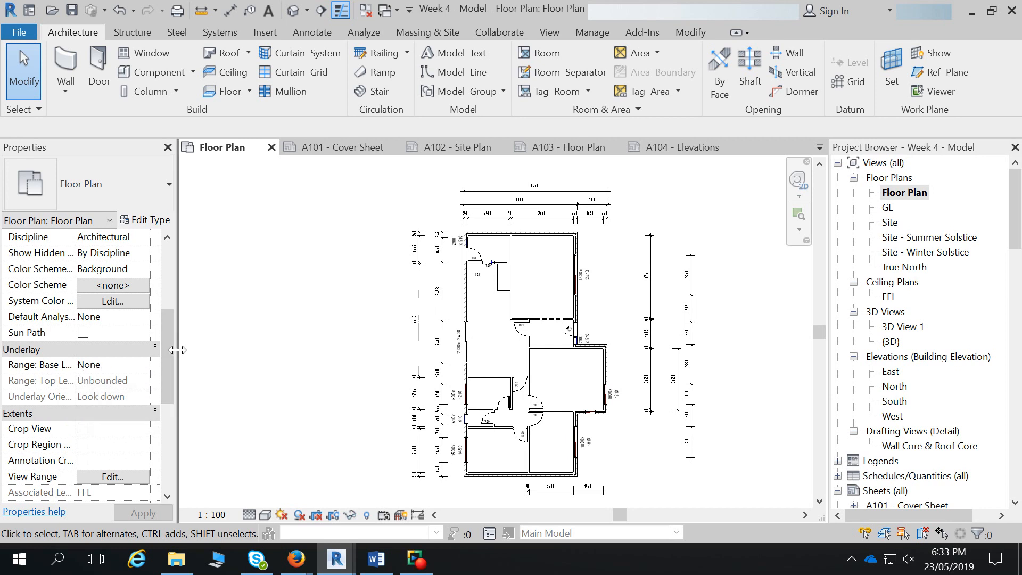
pyautogui.moveTo(179, 356); pyautogui.dragTo(345, 368)
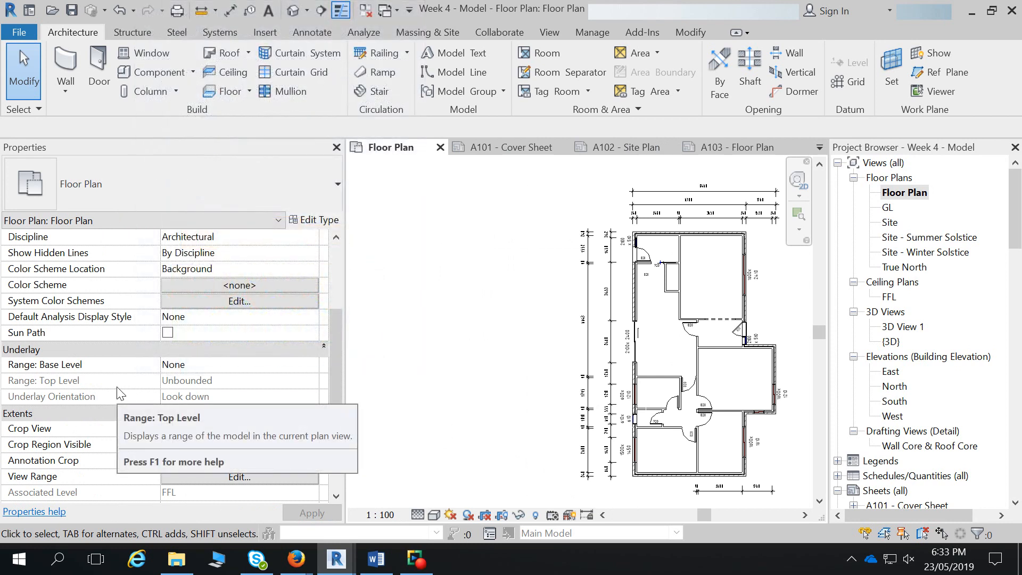
pyautogui.click(313, 364)
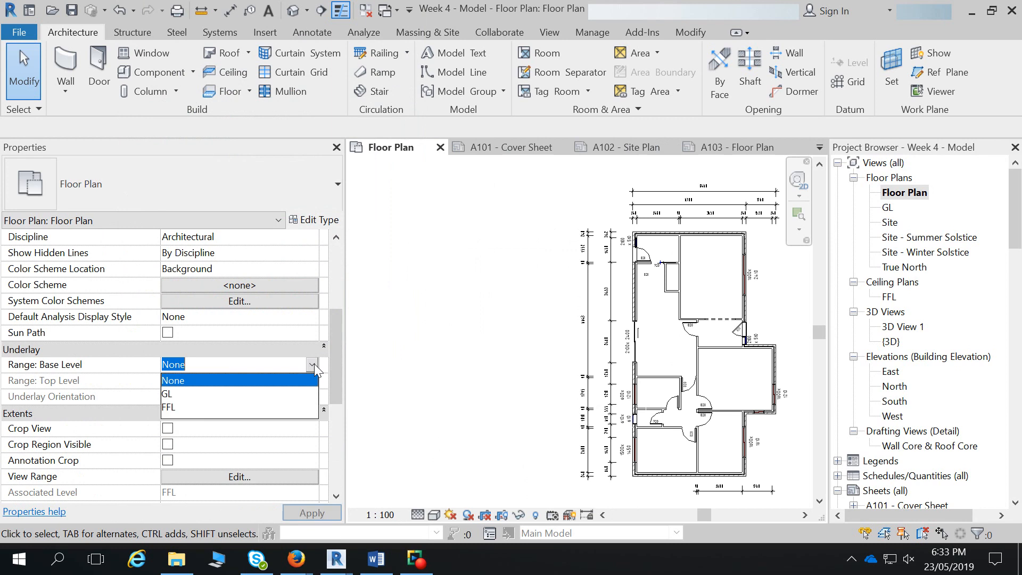
pyautogui.click(176, 407)
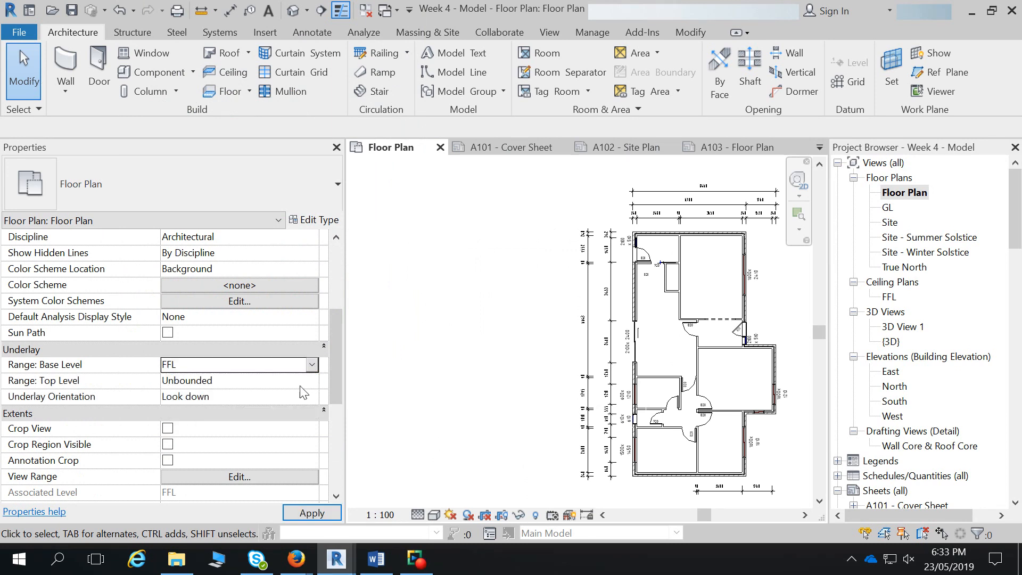
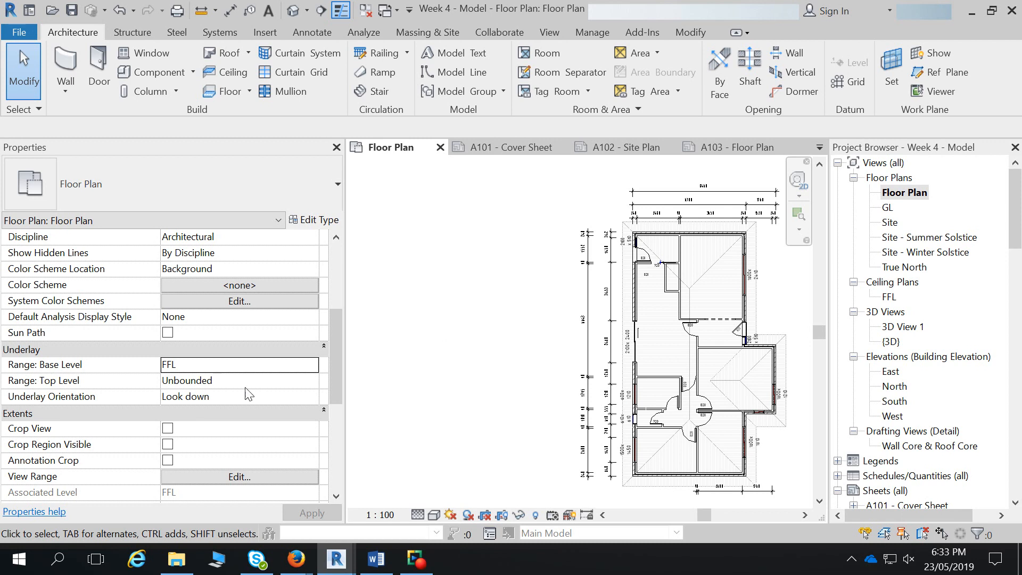
# - Set the Floor Plan view's underlay orientation to Look up
pyautogui.click(313, 381)
pyautogui.click(302, 396)
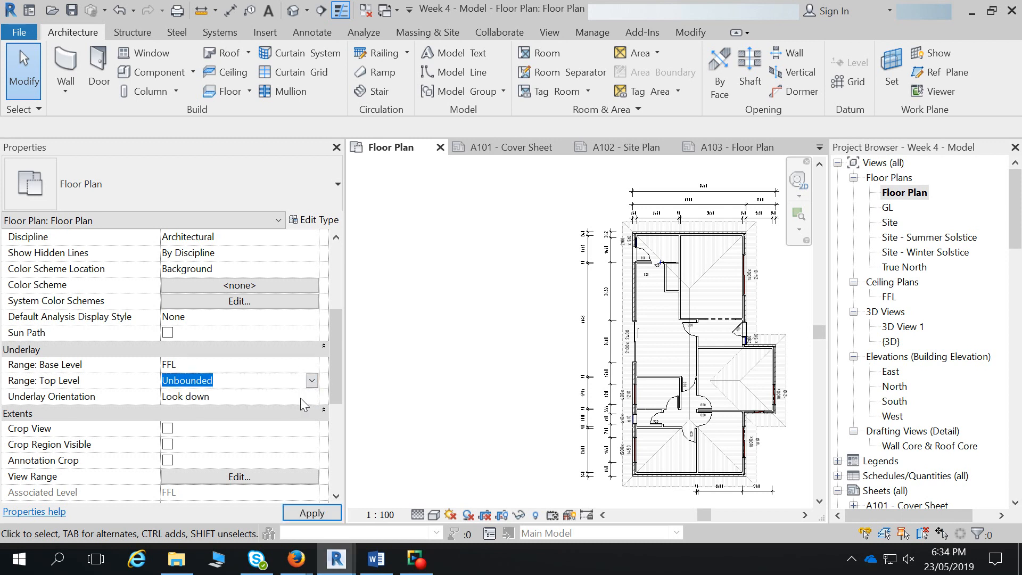
pyautogui.click(254, 424)
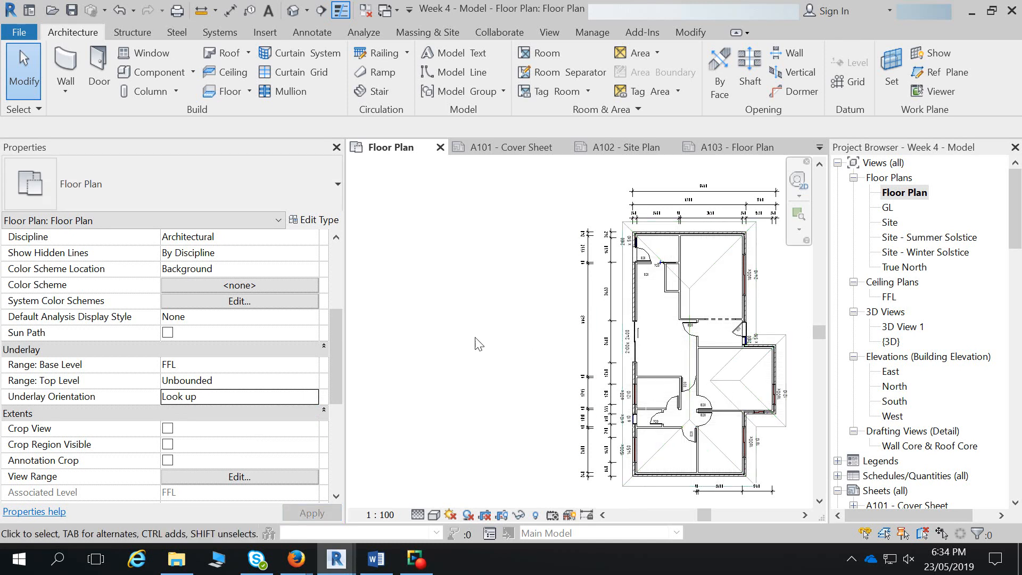
pyautogui.click(698, 280)
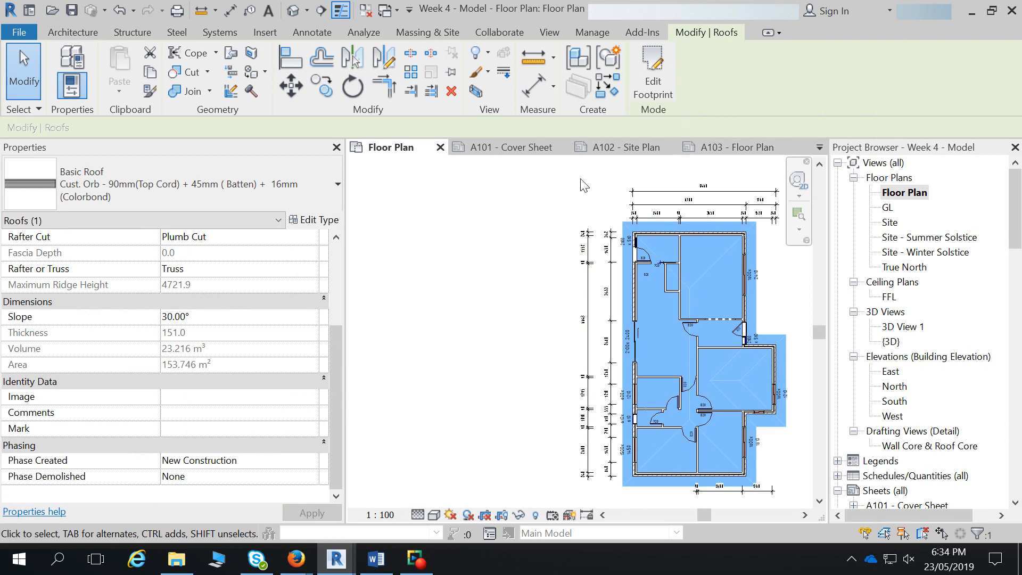
pyautogui.click(507, 262)
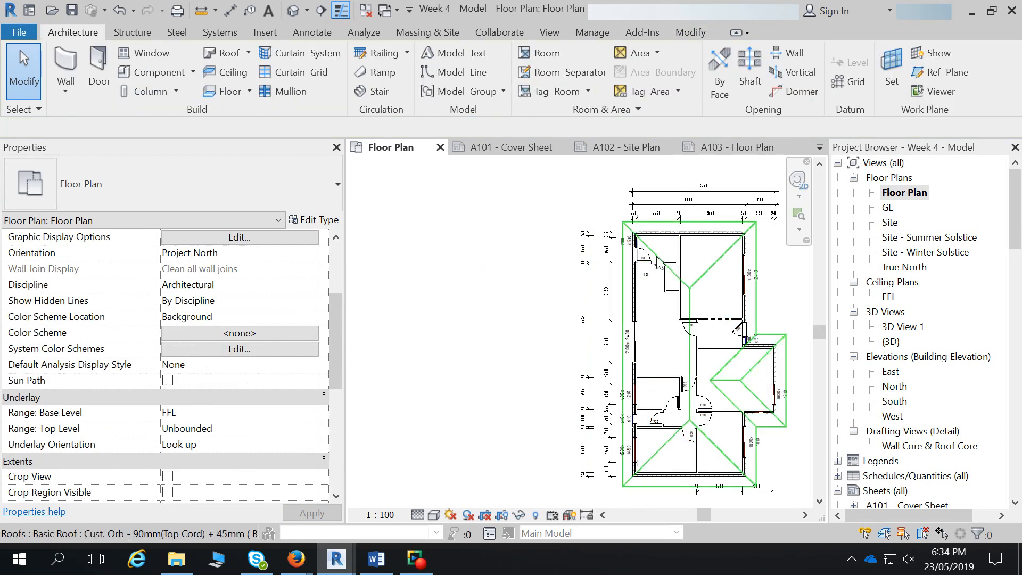
pyautogui.click(688, 290)
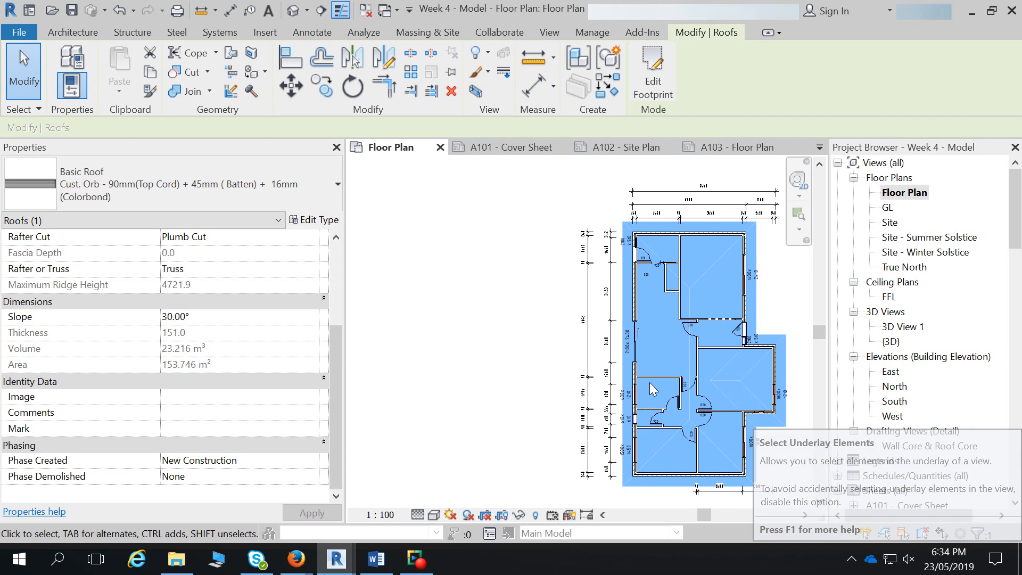
pyautogui.click(479, 358)
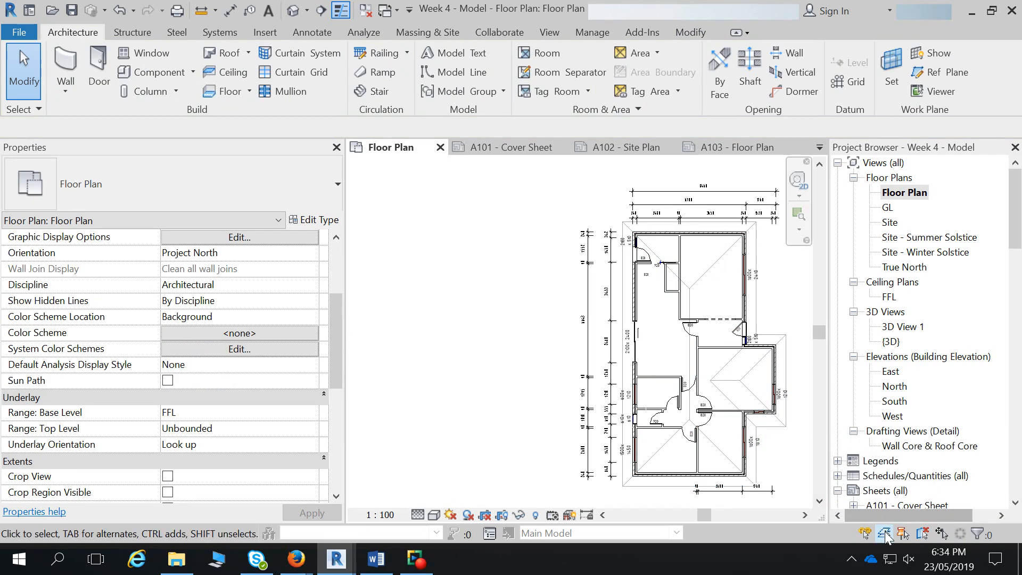
# - Edit the roof's footprint and set the long left-hand boundary line's distance from the wall to 450 mm
pyautogui.click(786, 351)
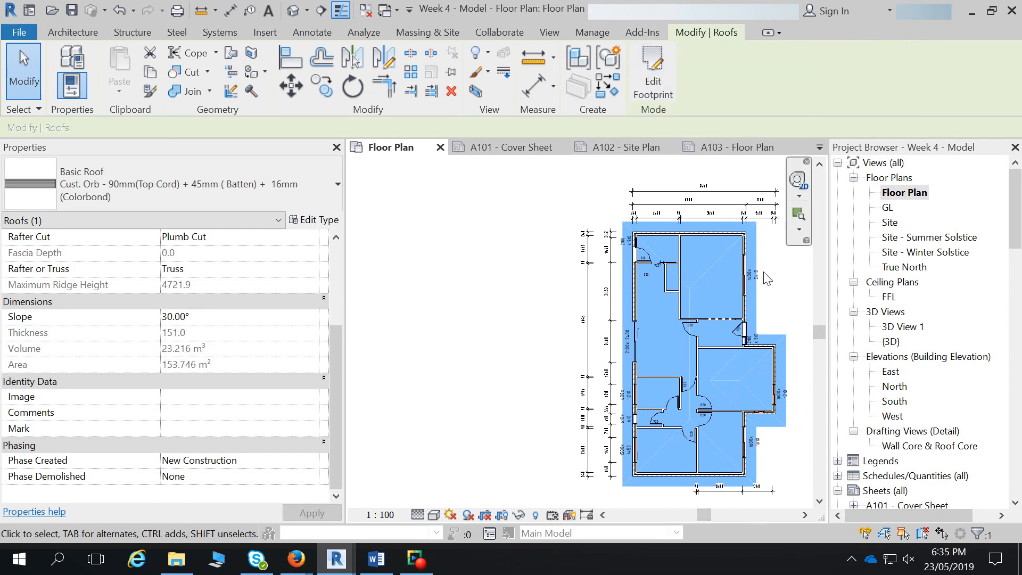
pyautogui.click(656, 80)
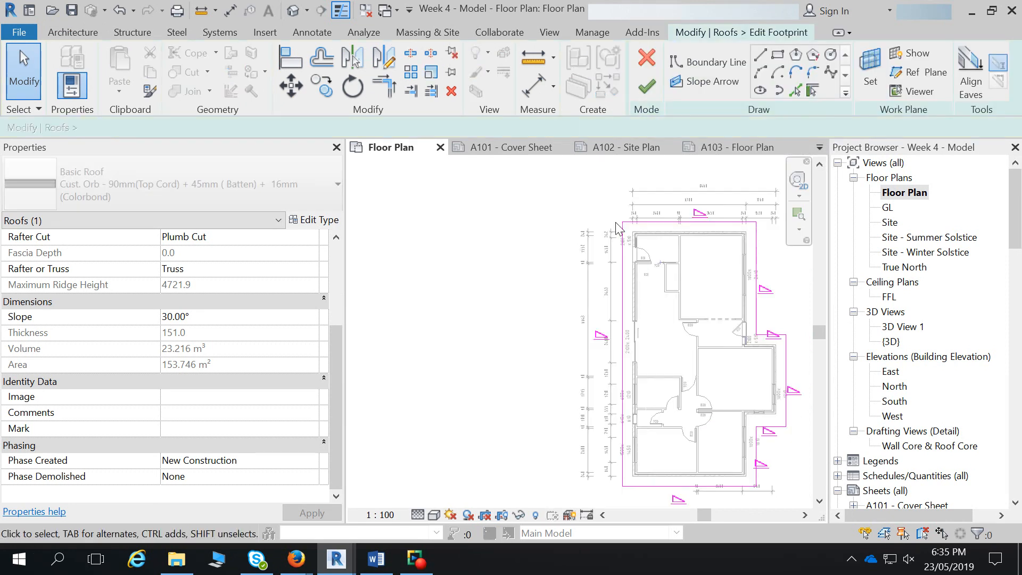
pyautogui.moveTo(719, 367); pyautogui.dragTo(662, 334, button='middle')
pyautogui.scroll(-1, 662, 334)
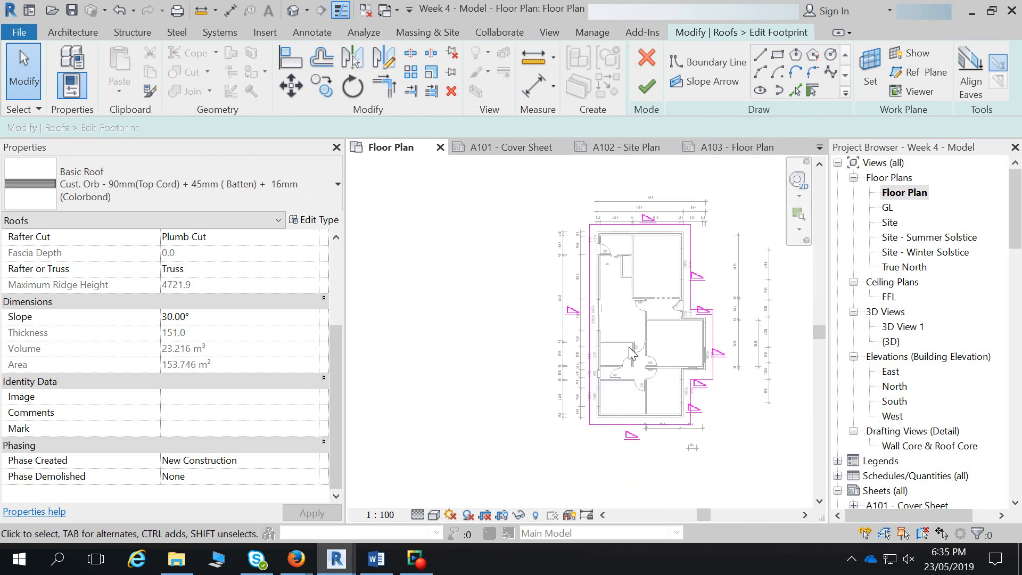
pyautogui.click(590, 289)
pyautogui.click(584, 394)
pyautogui.write('450')
pyautogui.press('Return')
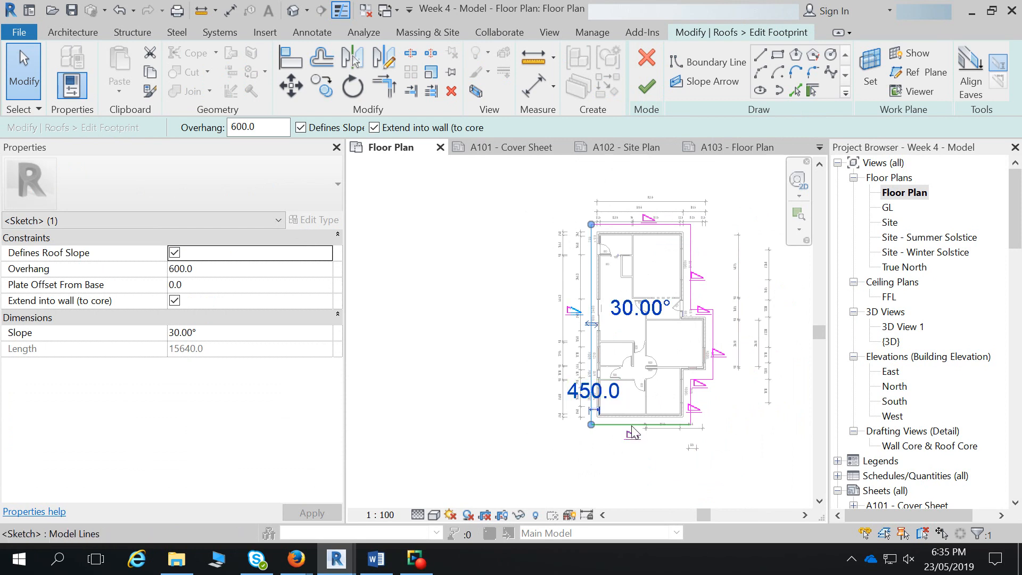
# - Set the distance of the bottom roof boundary line from the wall to 450 mm
pyautogui.click(656, 425)
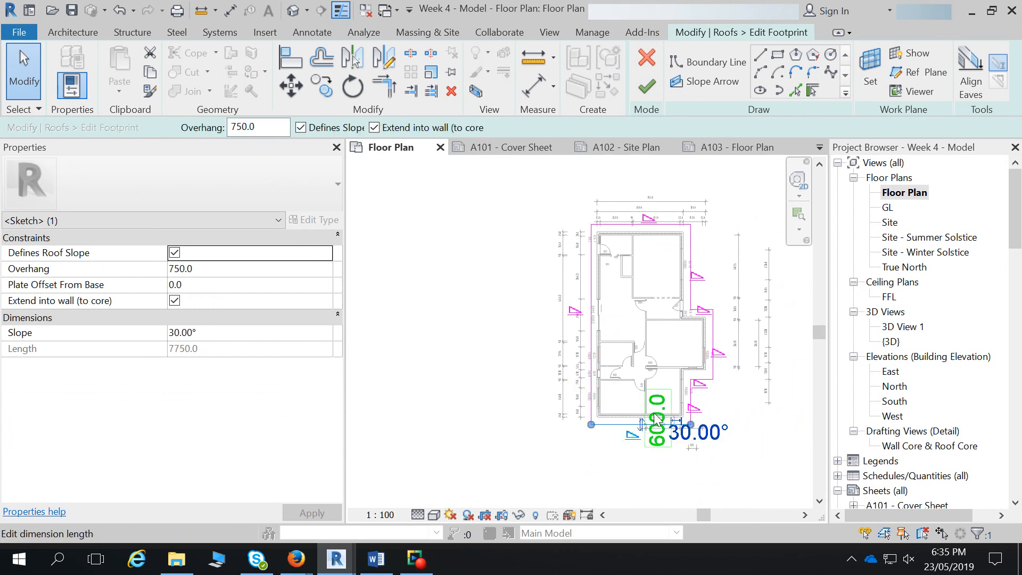
pyautogui.scroll(5, 660, 423)
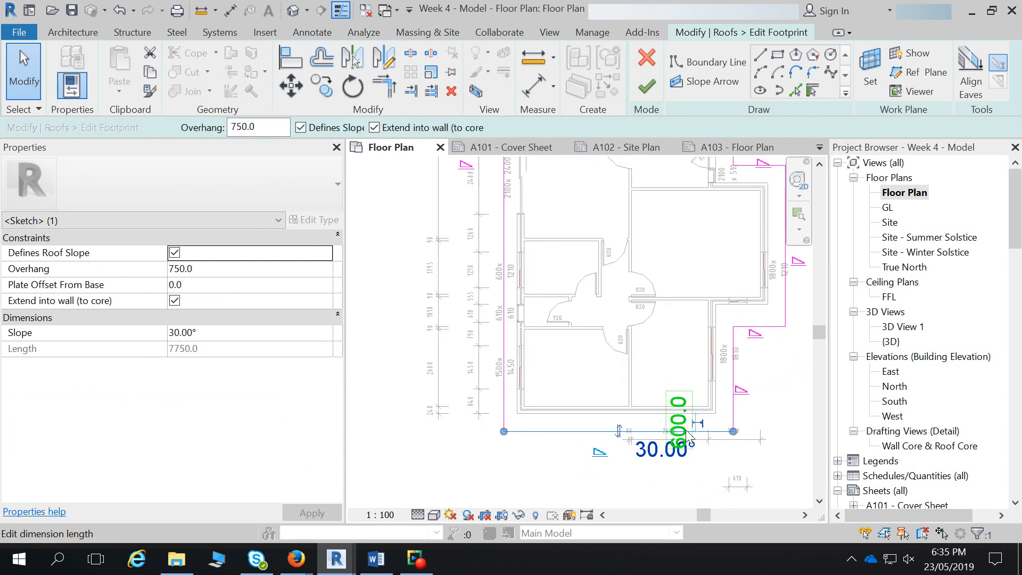
pyautogui.click(677, 421)
pyautogui.write('450')
pyautogui.press('Return')
# - Set the distance of the lower right-hand vertical roof boundary line from the wall to 450 mm
pyautogui.click(733, 367)
pyautogui.click(723, 348)
pyautogui.write('450')
pyautogui.press('Return')
# - Extend the short boundary line below the projecting room into the wall core and set its distance from the wall to 450 mm
pyautogui.moveTo(762, 408); pyautogui.dragTo(651, 432, button='middle')
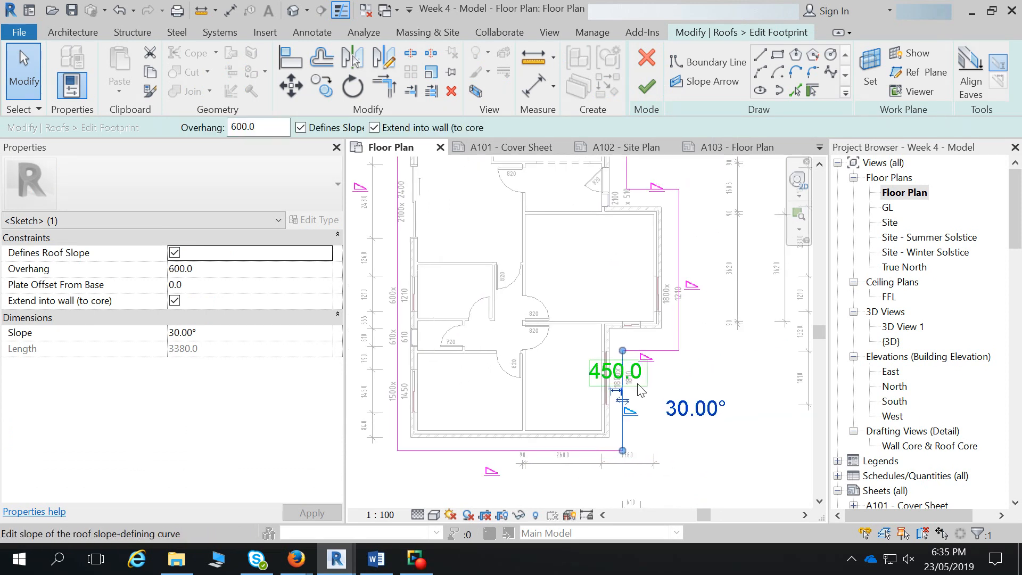
pyautogui.click(650, 349)
pyautogui.click(633, 339)
pyautogui.write('450')
pyautogui.press('Return')
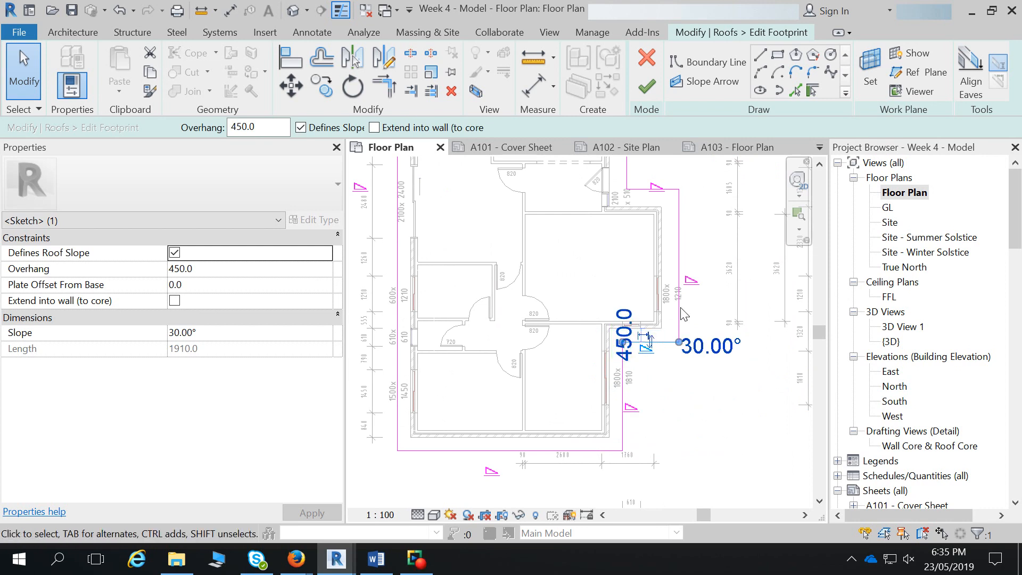
pyautogui.press('Escape')
pyautogui.click(653, 341)
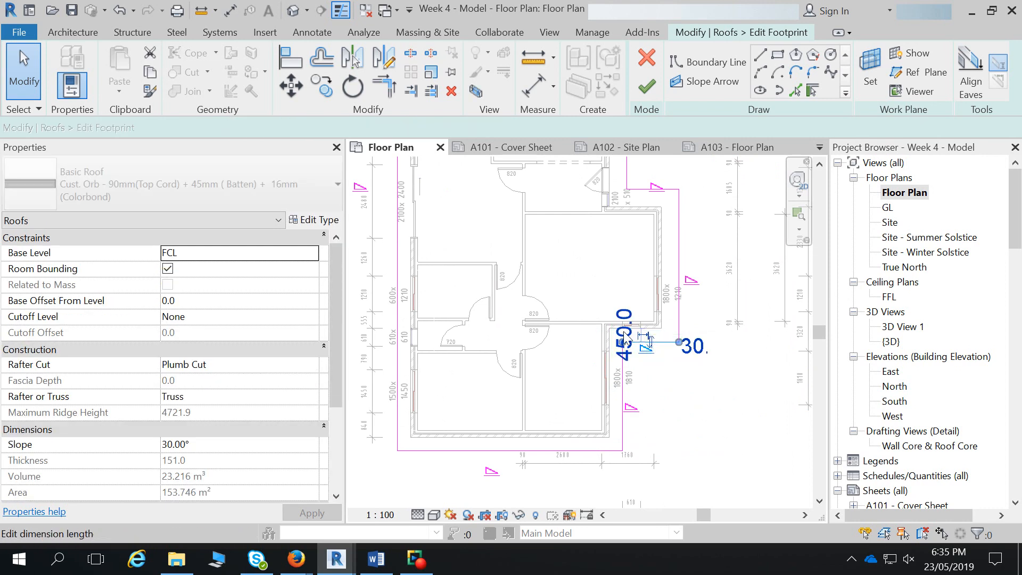
pyautogui.click(375, 128)
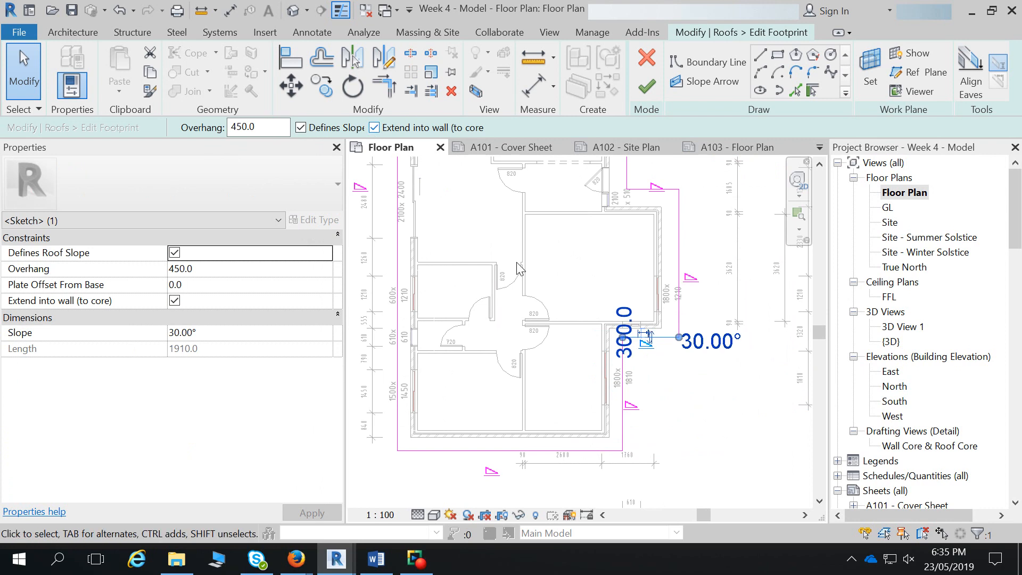
pyautogui.click(622, 333)
pyautogui.write('450')
pyautogui.press('Return')
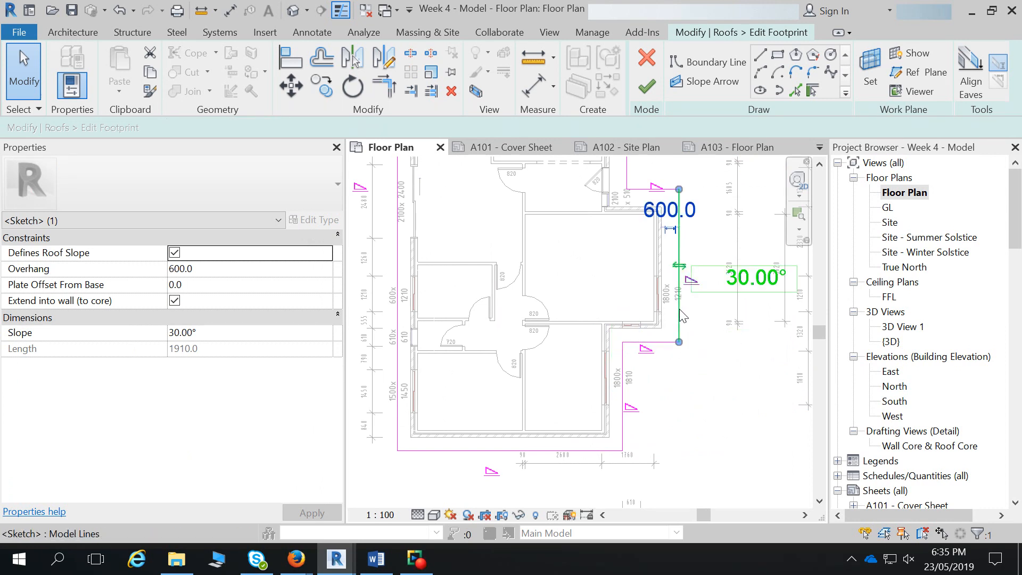
# - Set the projecting room's right-hand and upper roof boundary lines to 450 mm from the wall
pyautogui.click(670, 212)
pyautogui.write('450')
pyautogui.press('Return')
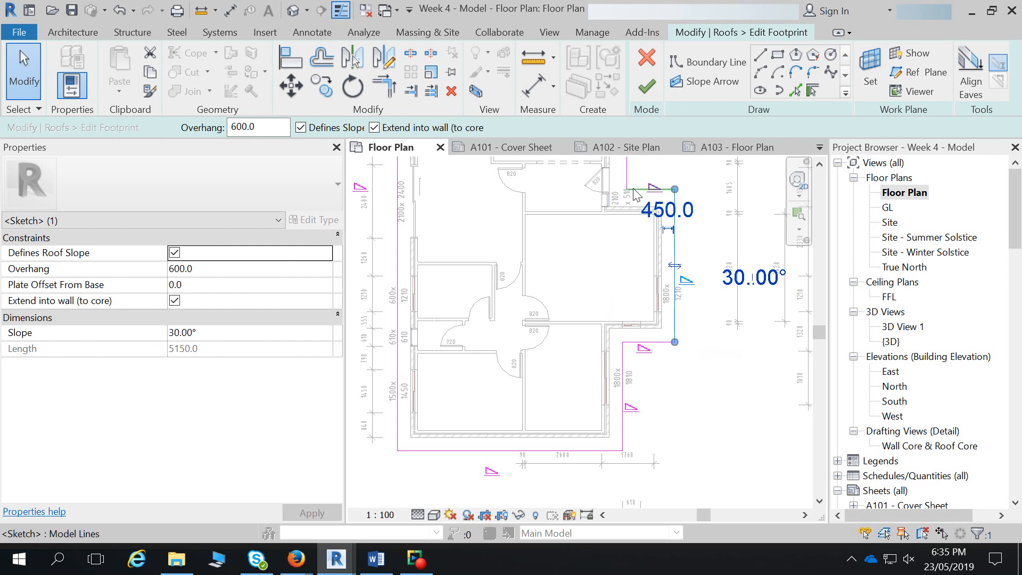
pyautogui.press('Escape')
pyautogui.click(638, 190)
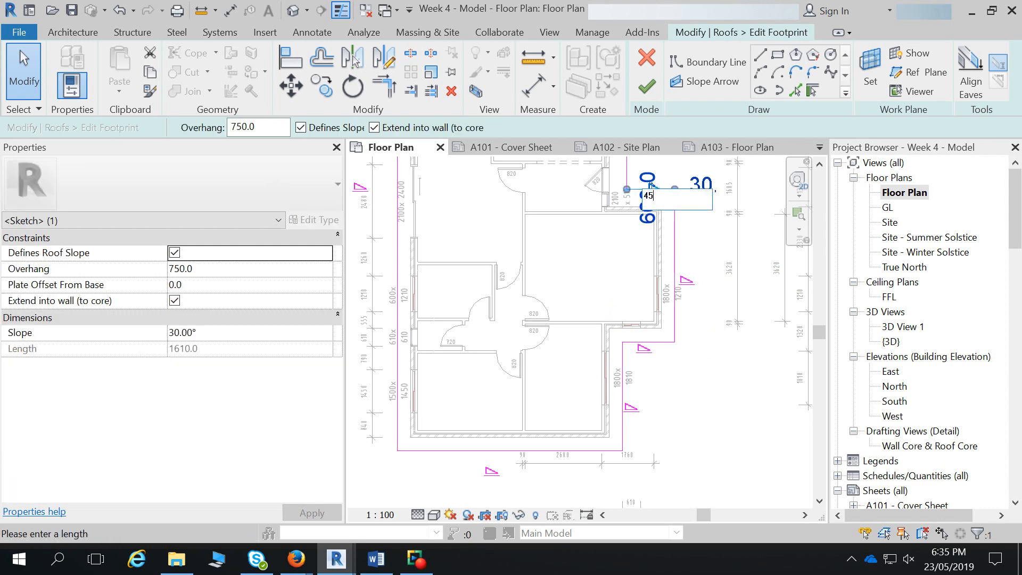
# - Set the distance of the upper right-hand vertical roof boundary line from the wall to 450 mm
pyautogui.moveTo(654, 242)
pyautogui.mouseDown(button='middle')
pyautogui.moveTo(655, 272)
pyautogui.moveTo(622, 281)
pyautogui.moveTo(645, 388)
pyautogui.mouseUp(button='middle')
pyautogui.click(621, 281)
pyautogui.click(618, 234)
pyautogui.write('450')
pyautogui.press('Return')
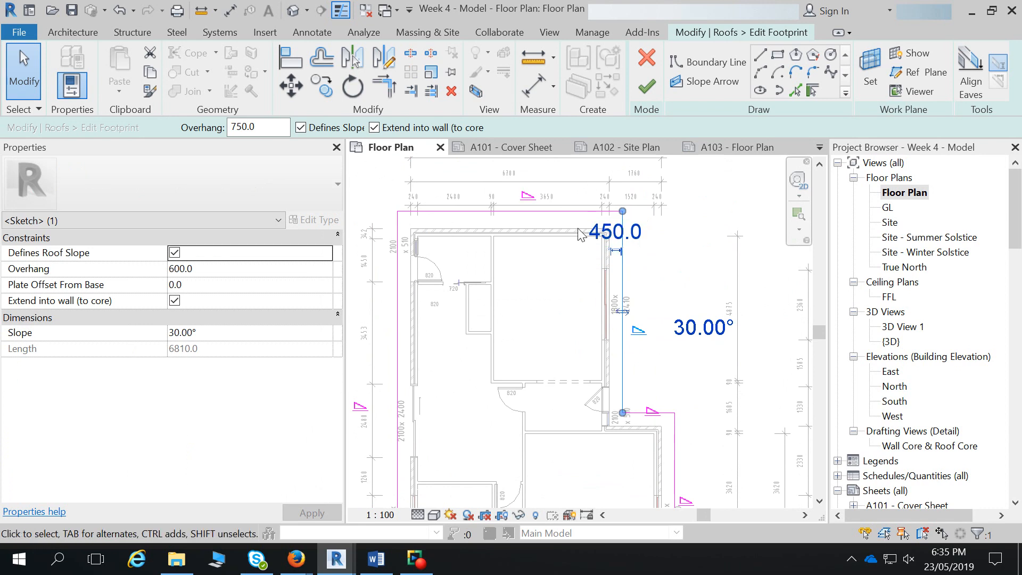
# - Set the distance of the roof boundary line along the top of the plan from the wall to 450 mm
pyautogui.click(526, 212)
pyautogui.click(419, 221)
pyautogui.write('45')
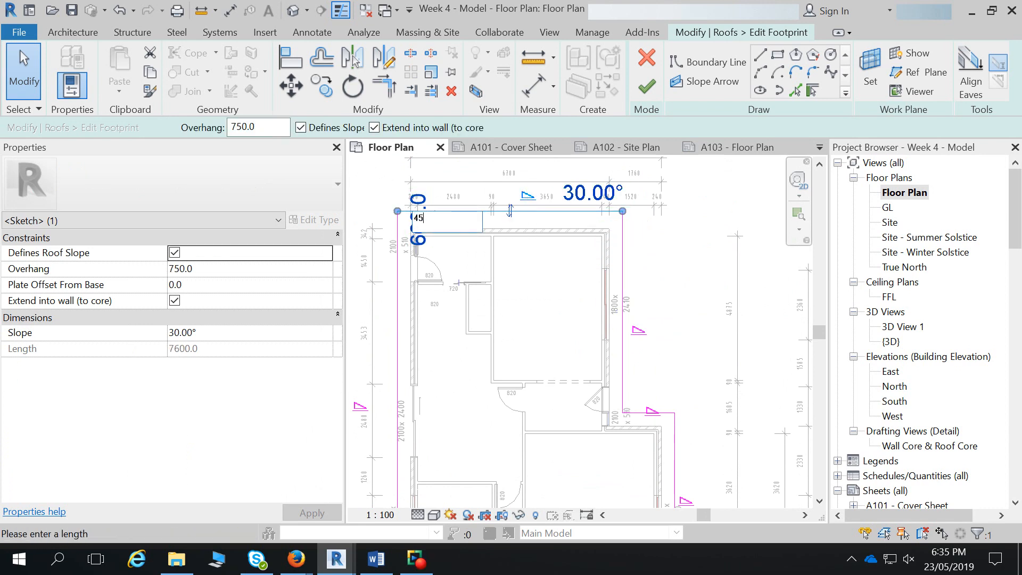
pyautogui.write('0')
pyautogui.press('Return')
pyautogui.scroll(-3, 411, 229)
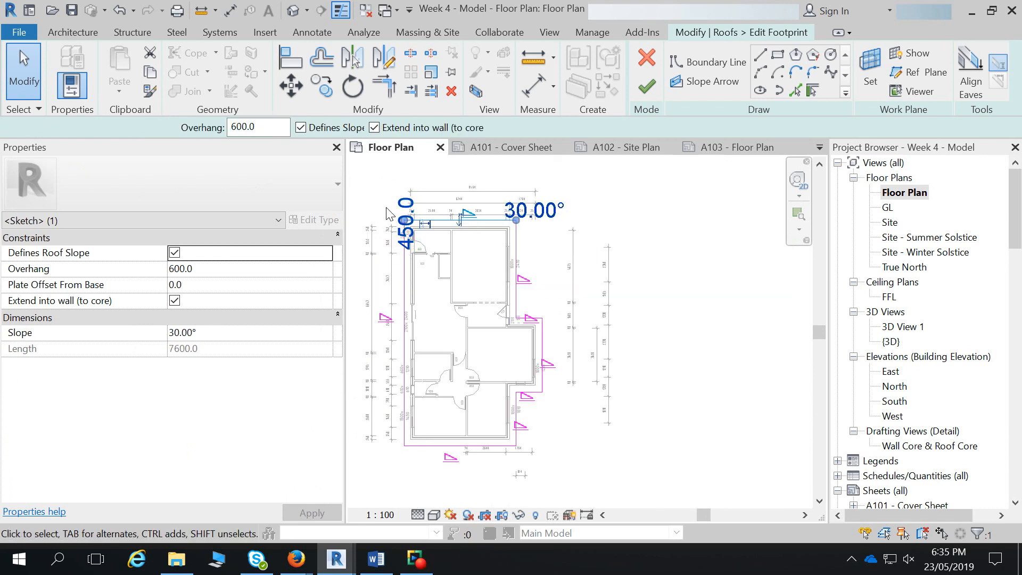
# - Examine the overhang setting of all roof boundary lines and the wall distances of the projecting room's upper and right-hand lines
pyautogui.moveTo(603, 478); pyautogui.dragTo(297, 180)
pyautogui.click(272, 124)
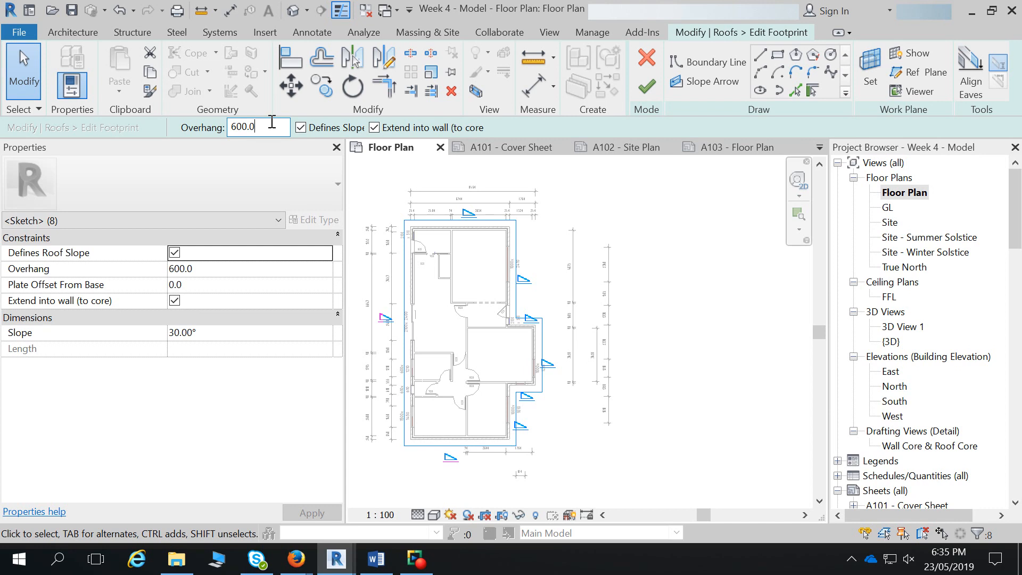
pyautogui.click(558, 344)
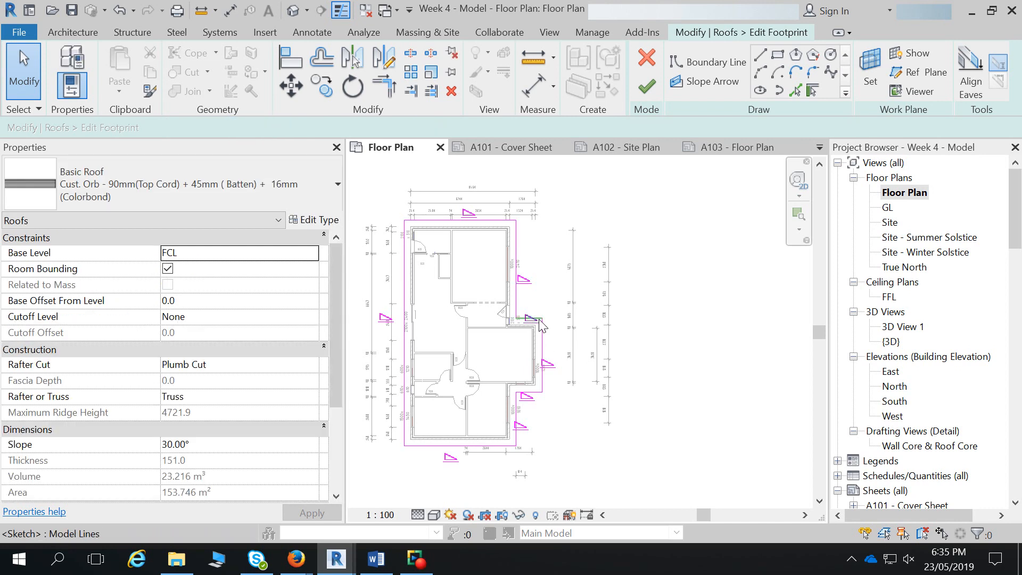
pyautogui.click(541, 322)
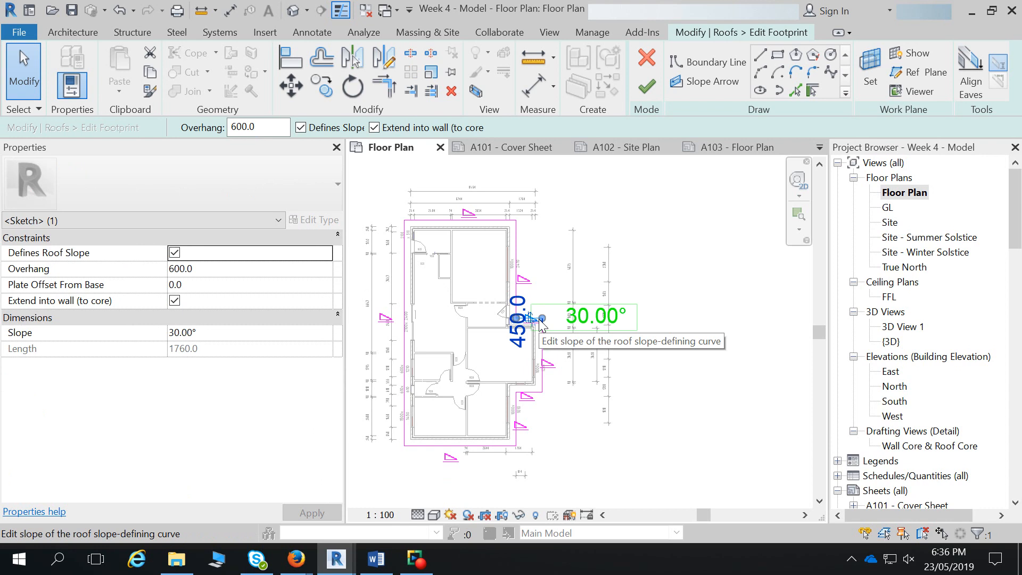
pyautogui.click(543, 352)
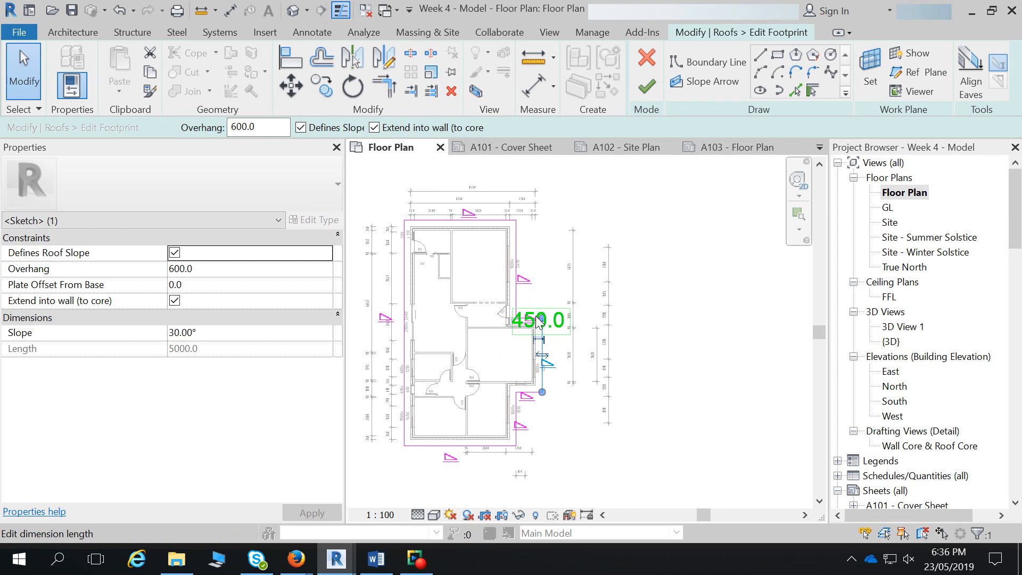
pyautogui.scroll(3, 538, 327)
pyautogui.scroll(-2, 532, 351)
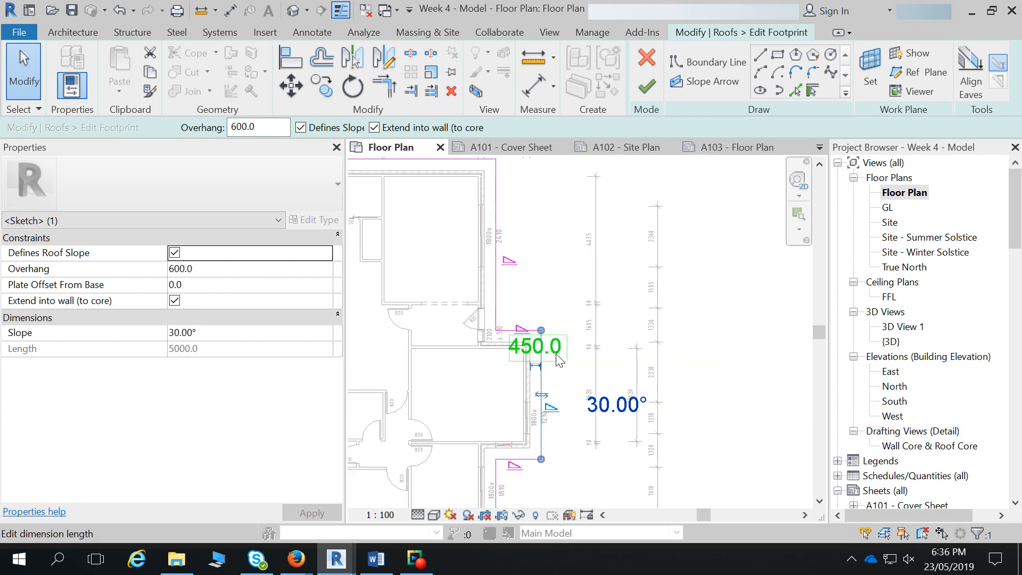
# - Set the overhang of the projecting room's upper, right-hand and lower roof boundary lines to 750 mm and finish the footprint edit
pyautogui.click(524, 330)
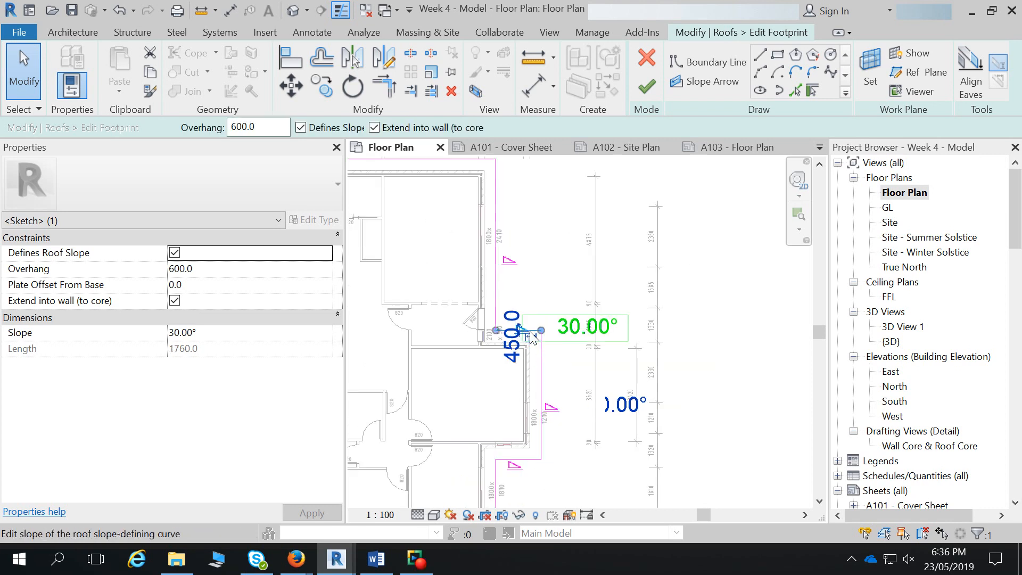
pyautogui.click(206, 271)
pyautogui.write('750')
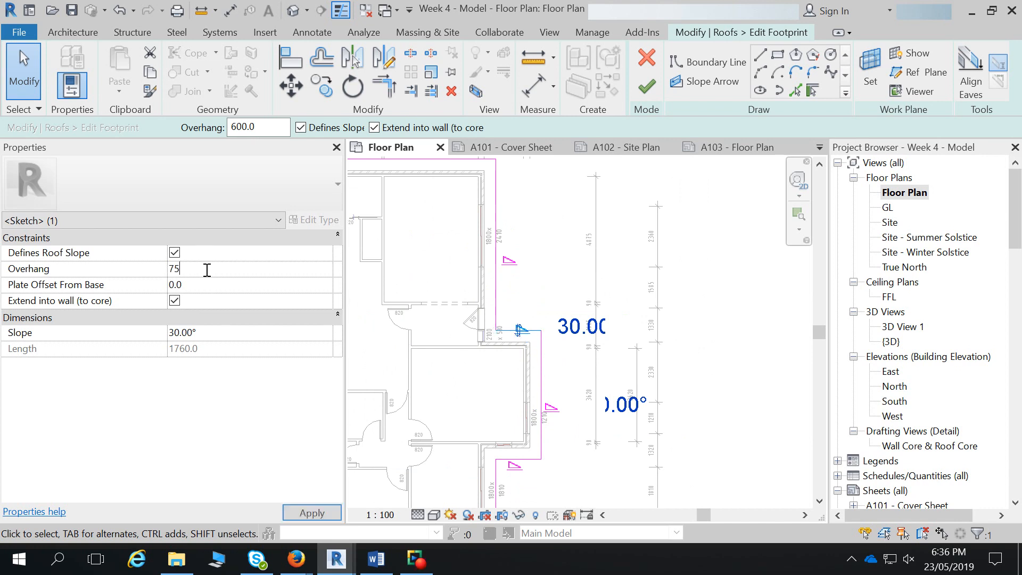
pyautogui.click(541, 382)
pyautogui.click(212, 270)
pyautogui.write('750')
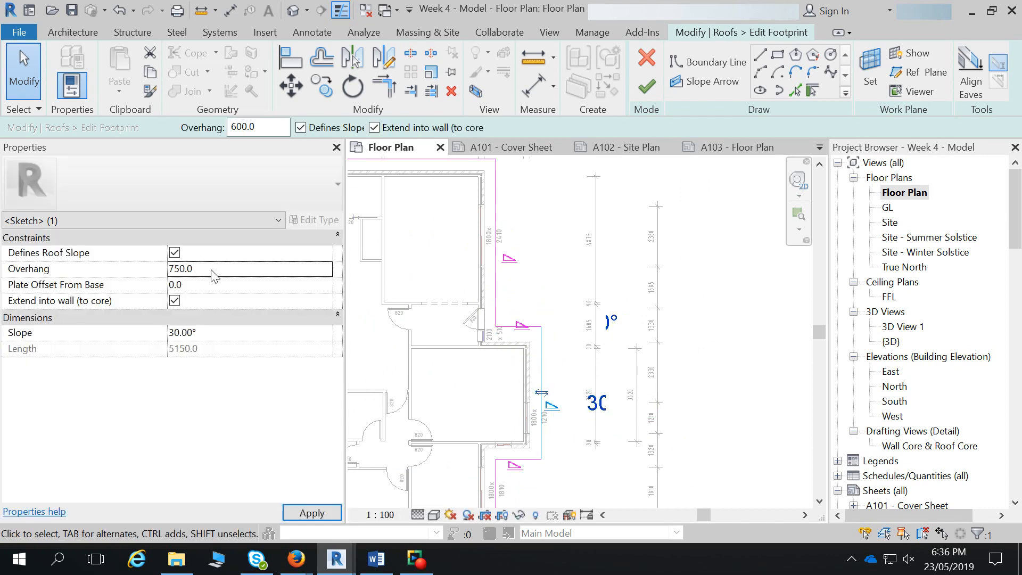
pyautogui.click(536, 461)
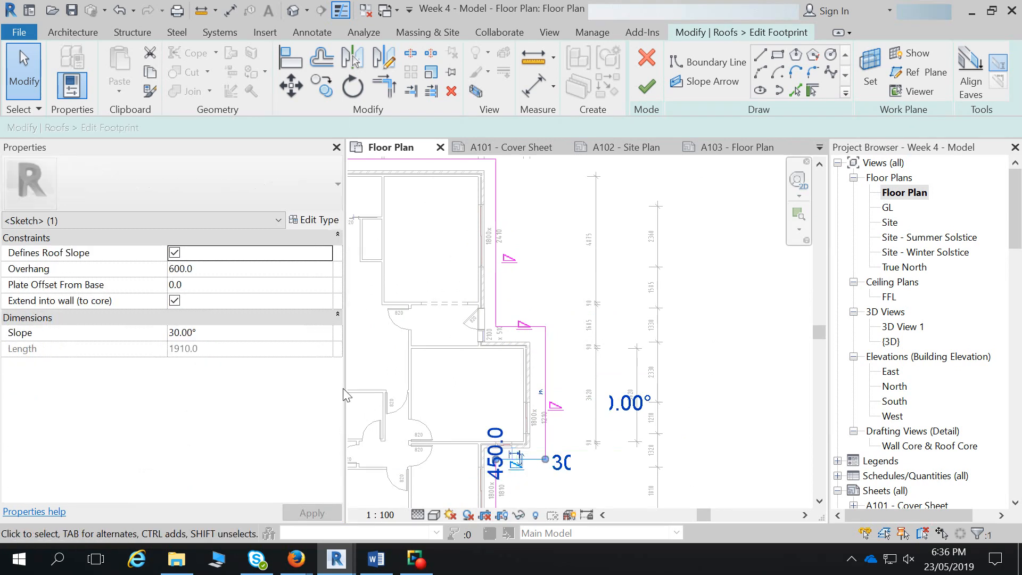
pyautogui.click(211, 271)
pyautogui.write('750')
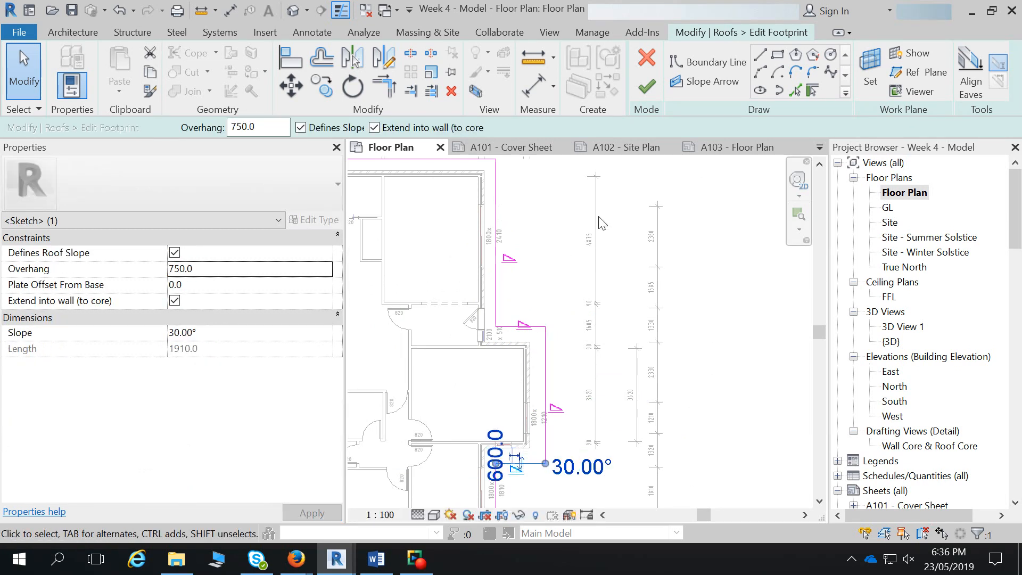
pyautogui.click(652, 88)
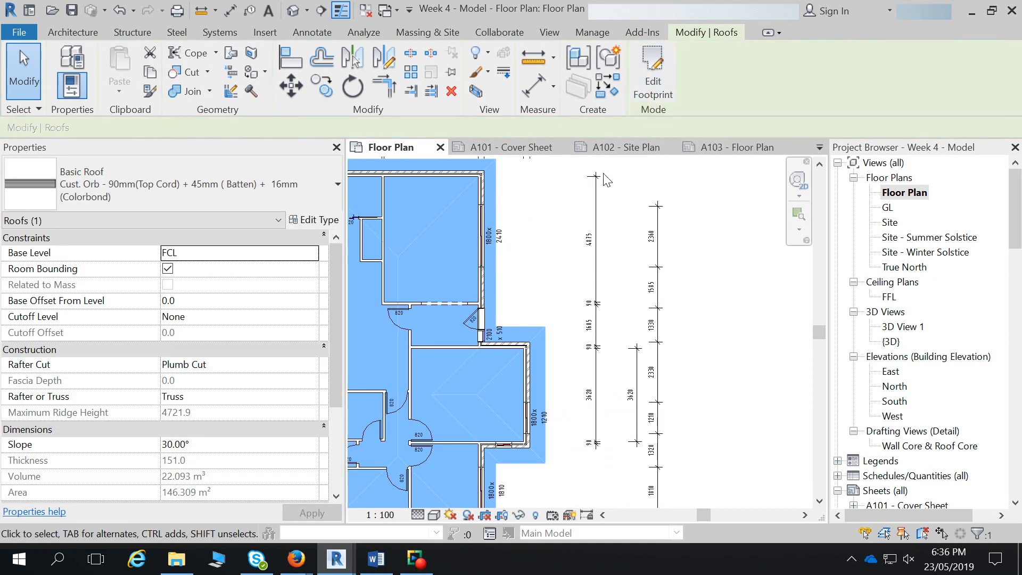
# - Examine the roof in 3D, focusing on the eave junction where the projecting room meets the main roof
pyautogui.click(293, 10)
pyautogui.click(483, 197)
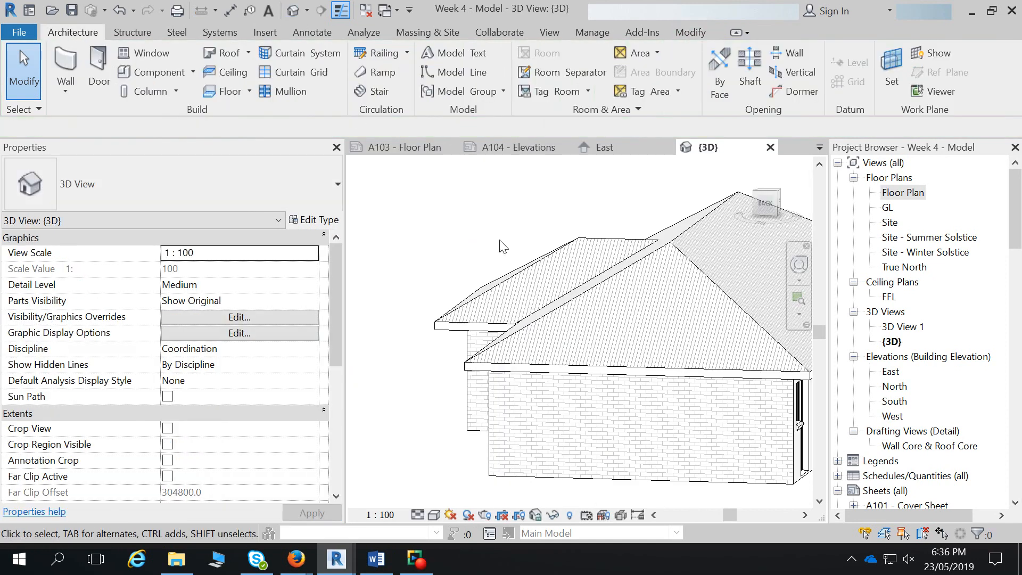
pyautogui.keyDown('shift'); pyautogui.moveTo(538, 345); pyautogui.dragTo(685, 412, button='middle'); pyautogui.keyUp('shift')
pyautogui.scroll(4, 630, 347)
pyautogui.moveTo(623, 409)
pyautogui.keyDown('shift'); pyautogui.mouseDown(button='middle')
pyautogui.moveTo(599, 336)
pyautogui.moveTo(561, 324)
pyautogui.moveTo(559, 340)
pyautogui.mouseUp(button='middle'); pyautogui.keyUp('shift')
pyautogui.scroll(3, 606, 328)
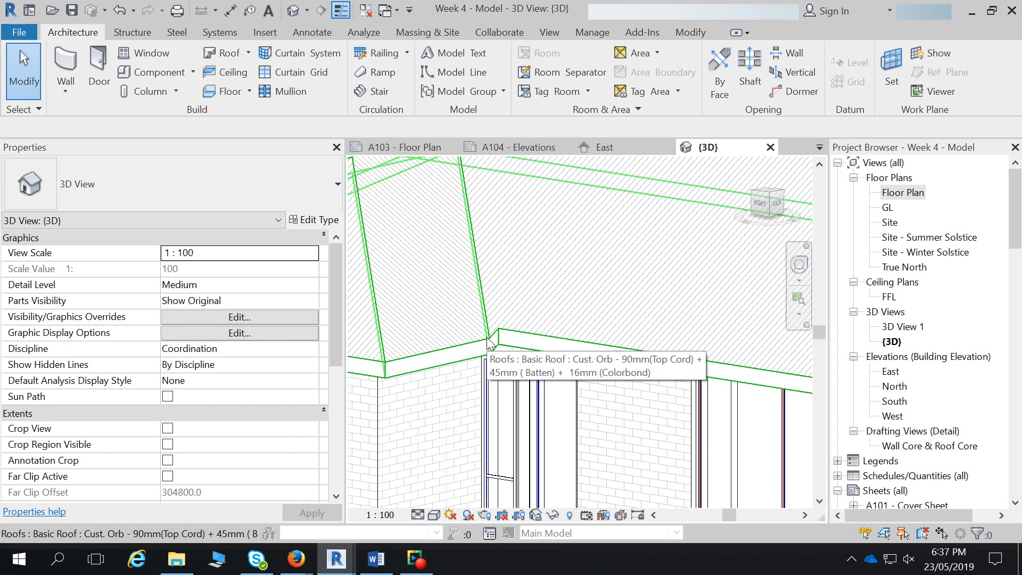
# - Reopen the roof's footprint sketch for editing
pyautogui.click(539, 337)
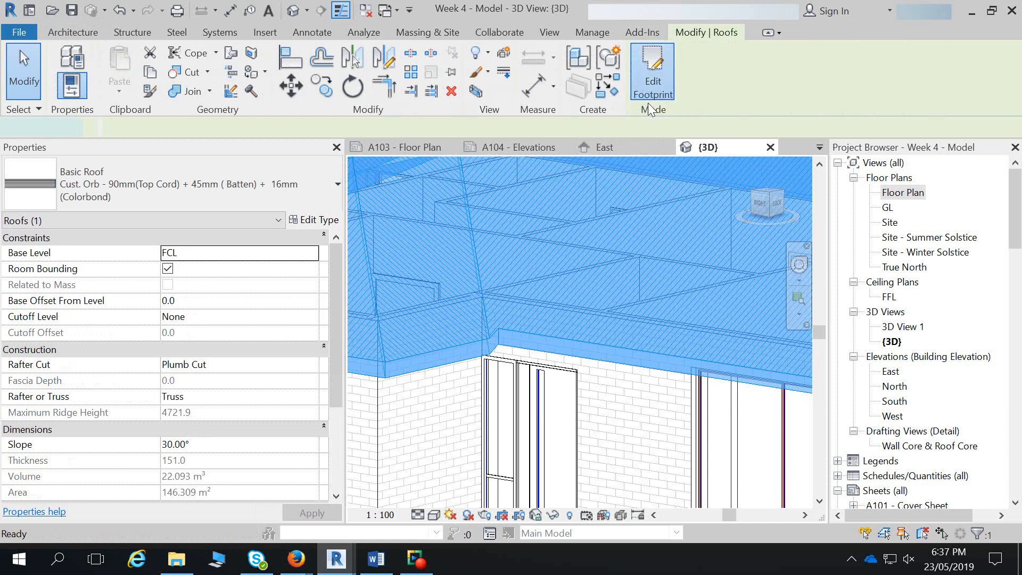
pyautogui.click(652, 72)
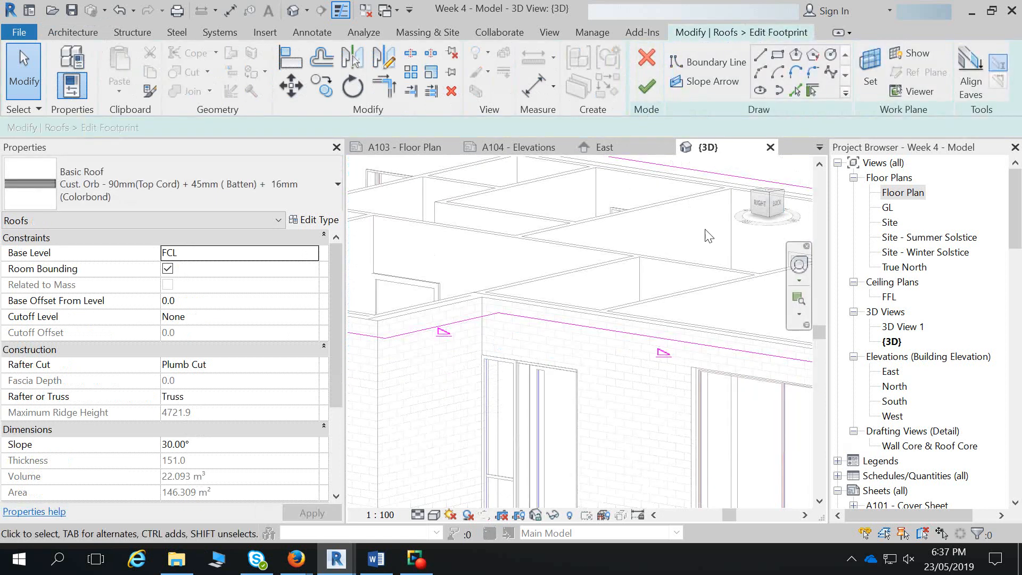
pyautogui.click(419, 146)
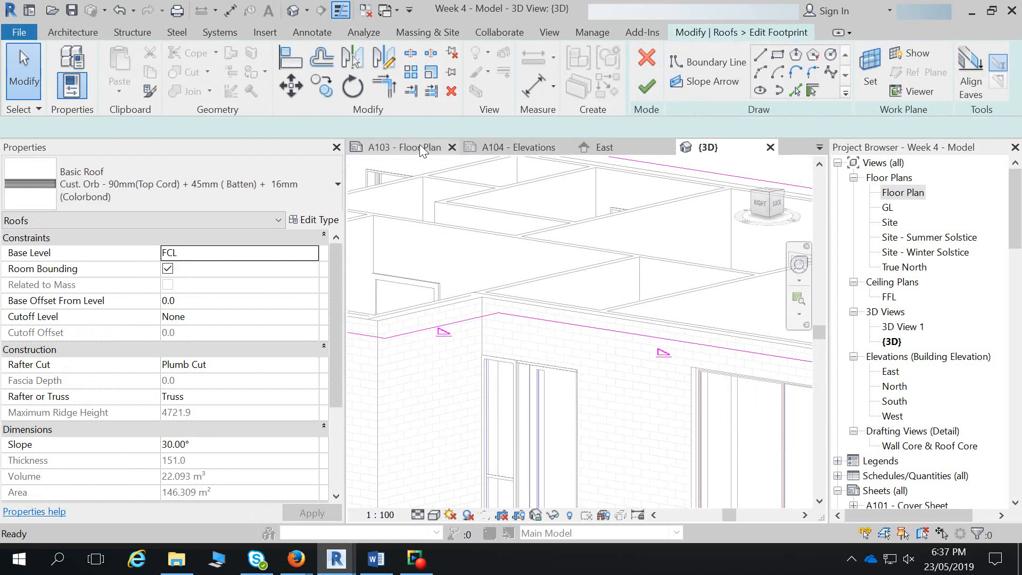
pyautogui.click(966, 74)
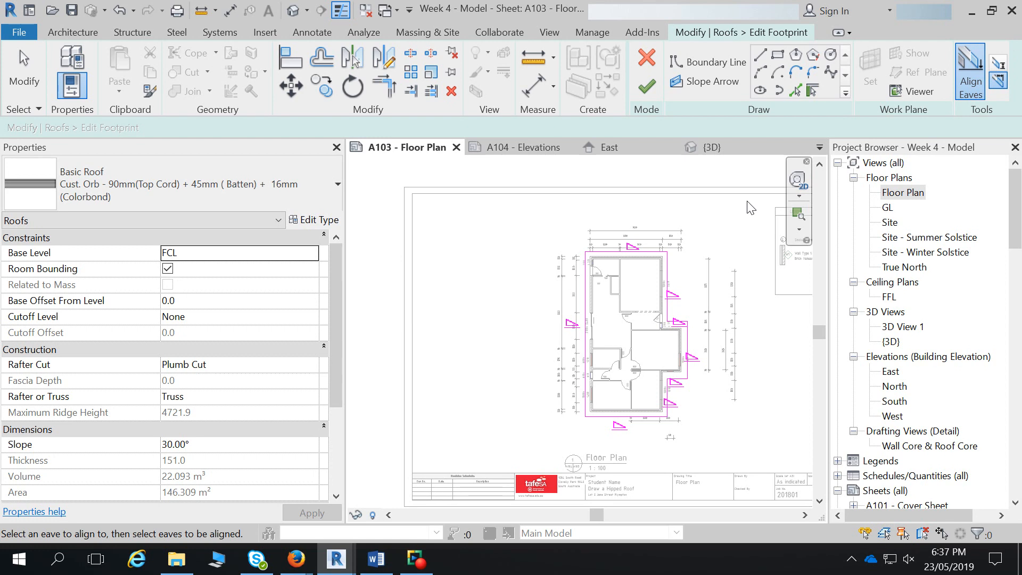
pyautogui.scroll(2, 707, 260)
pyautogui.scroll(1, 671, 349)
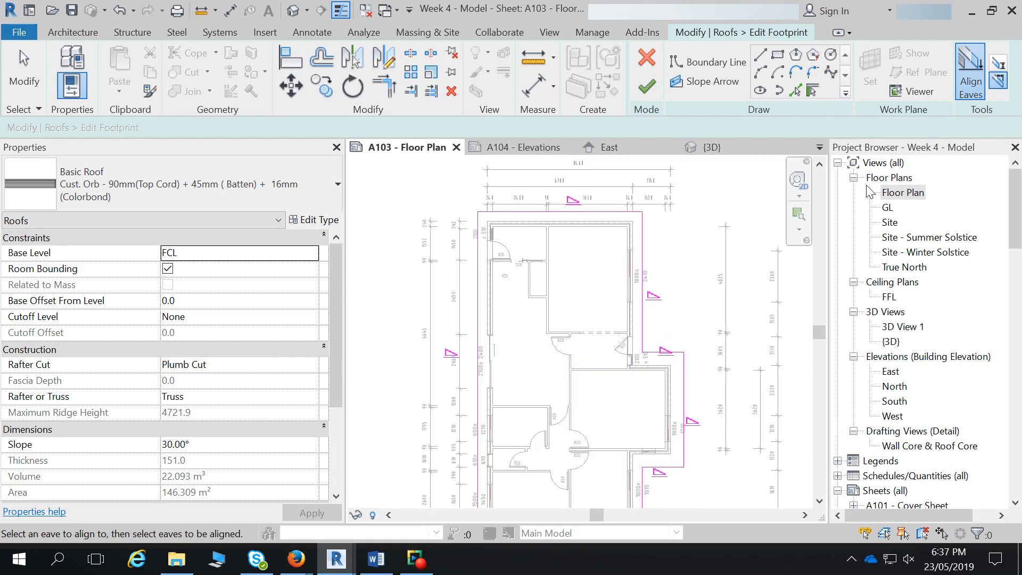
pyautogui.scroll(-1, 679, 257)
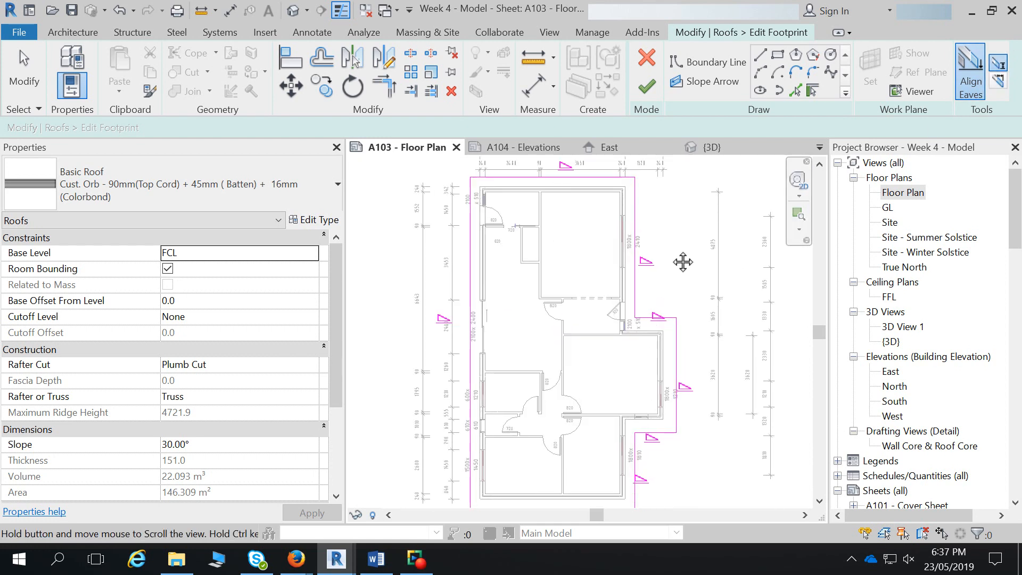
pyautogui.click(961, 75)
pyautogui.moveTo(343, 282); pyautogui.dragTo(205, 282)
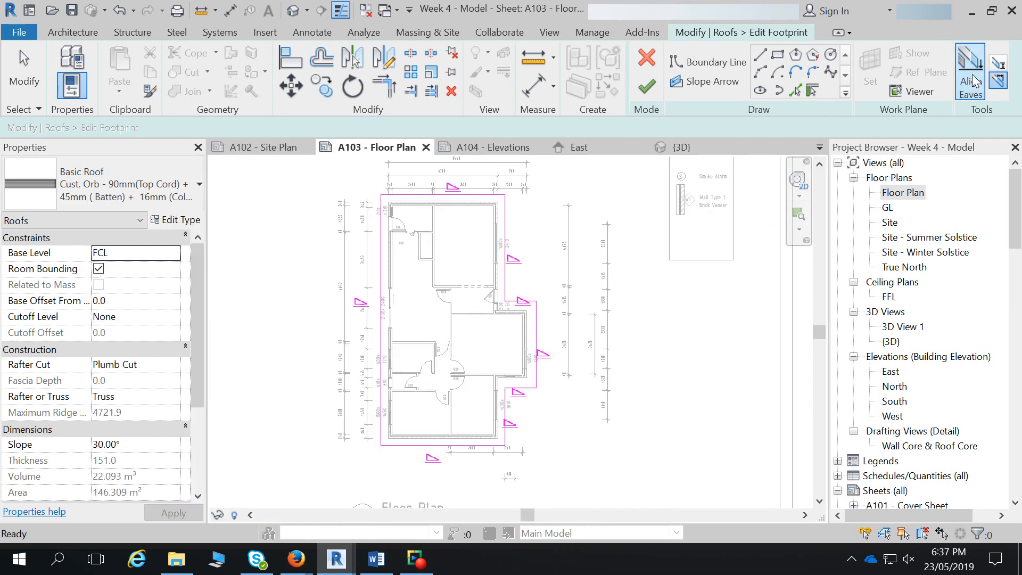
pyautogui.press('Escape')
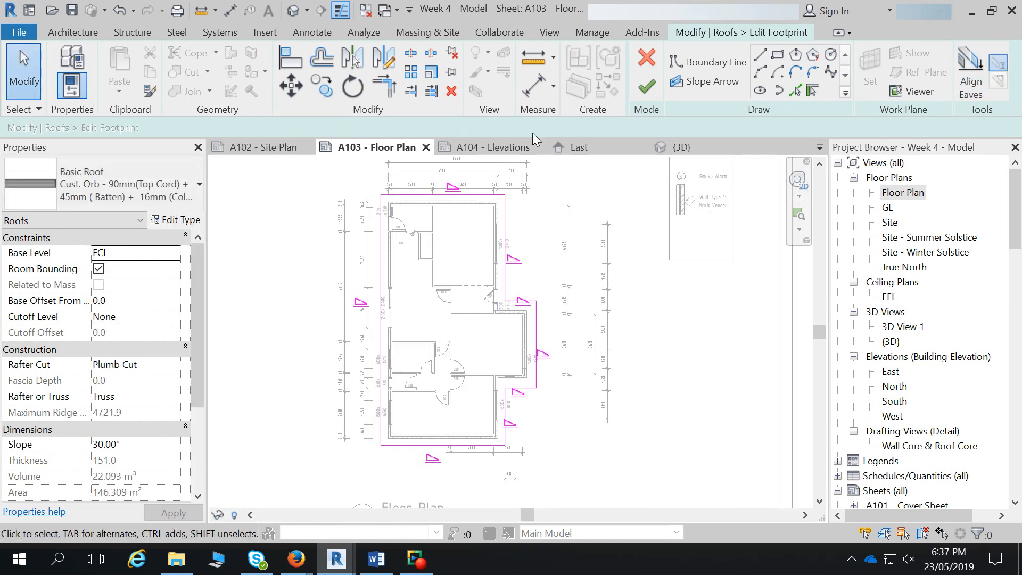
pyautogui.click(426, 149)
# - In the Floor Plan view, use Align Eaves to align the projecting room's eaves to the main roof's lower right-hand vertical eave
pyautogui.doubleClick(903, 192)
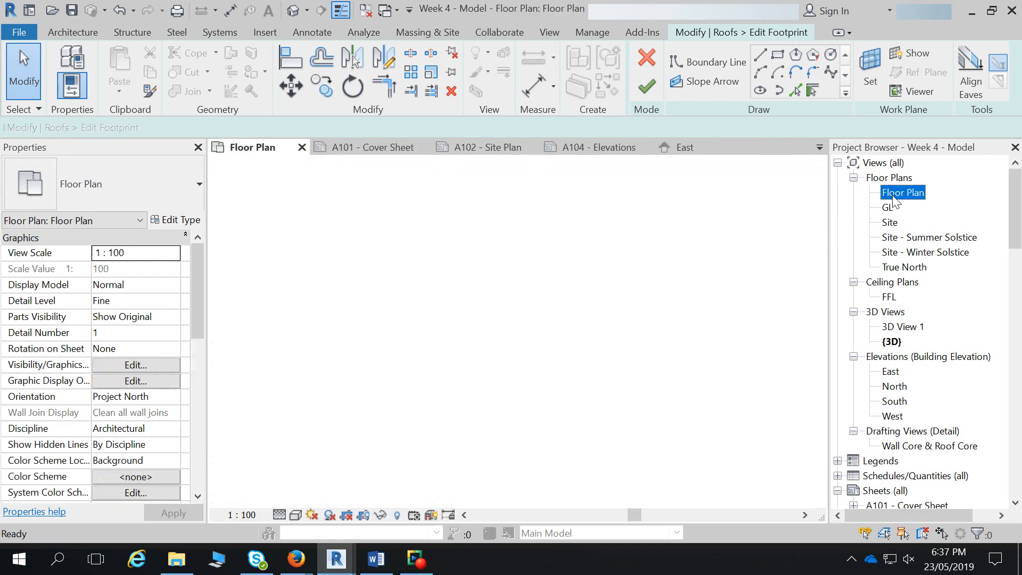
pyautogui.moveTo(354, 333); pyautogui.dragTo(516, 292, button='middle')
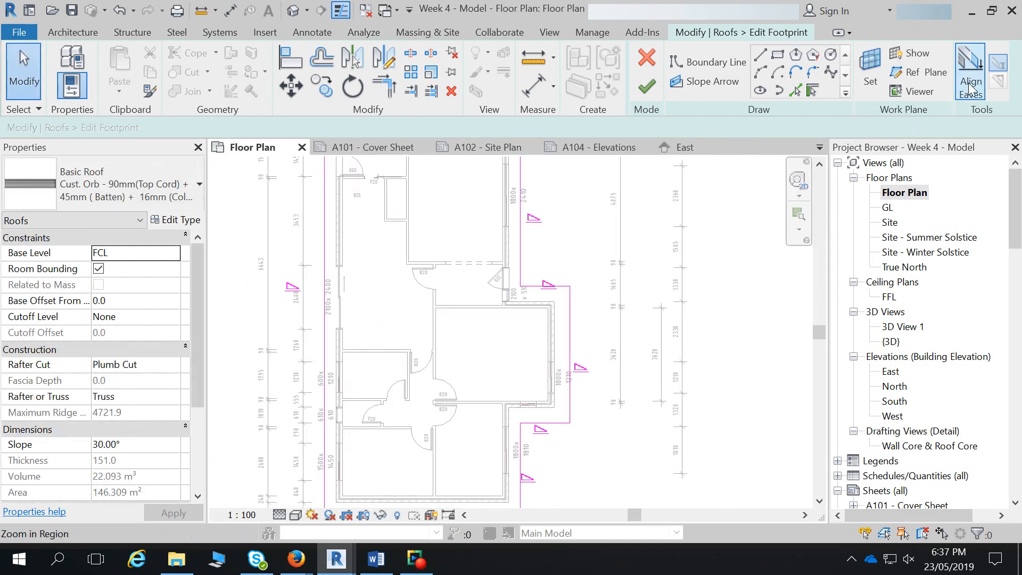
pyautogui.click(970, 74)
pyautogui.scroll(-2, 648, 288)
pyautogui.scroll(3, 572, 236)
pyautogui.moveTo(572, 236); pyautogui.dragTo(621, 374, button='middle')
pyautogui.scroll(3, 507, 224)
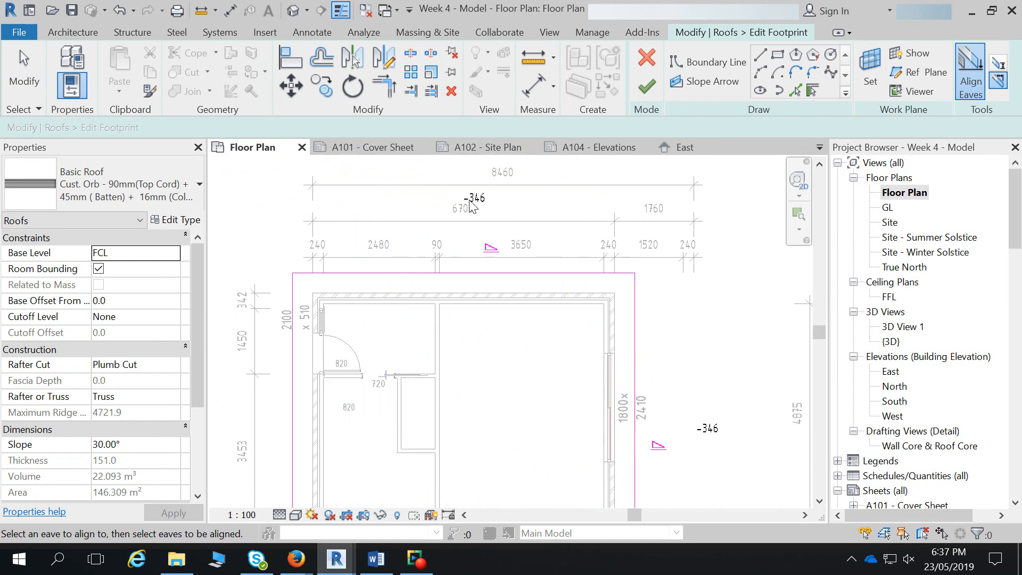
pyautogui.moveTo(621, 446); pyautogui.dragTo(595, 314, button='middle')
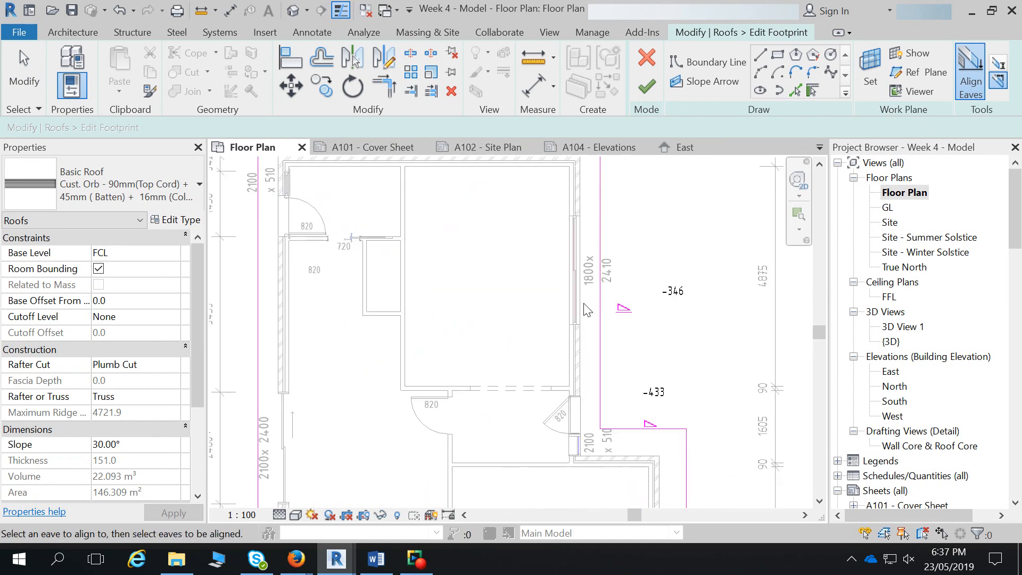
pyautogui.scroll(2, 617, 314)
pyautogui.scroll(3, 627, 316)
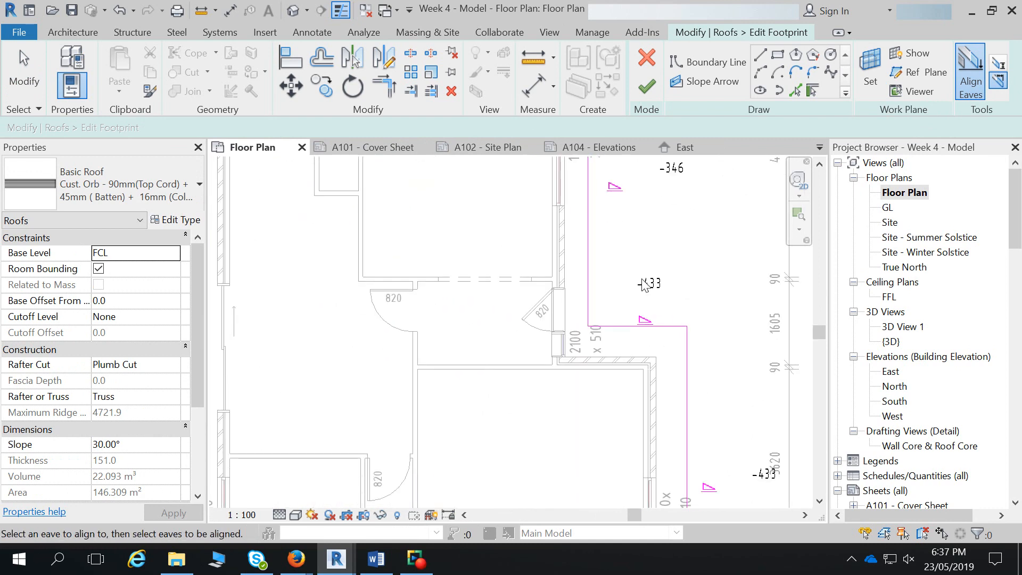
pyautogui.moveTo(723, 425); pyautogui.dragTo(709, 289, button='middle')
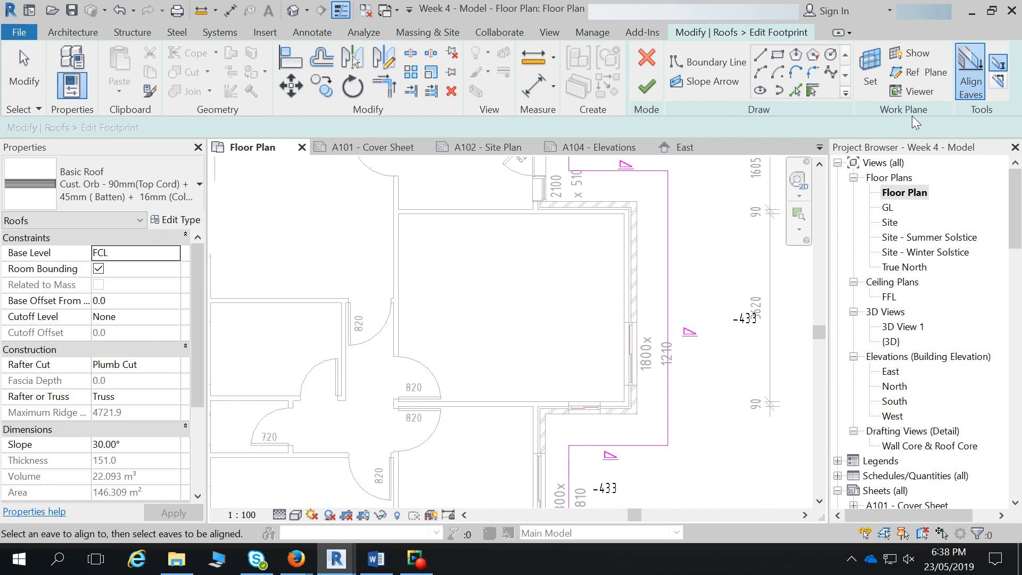
pyautogui.scroll(-1, 668, 290)
pyautogui.scroll(-1, 670, 348)
pyautogui.moveTo(755, 408); pyautogui.dragTo(730, 301, button='middle')
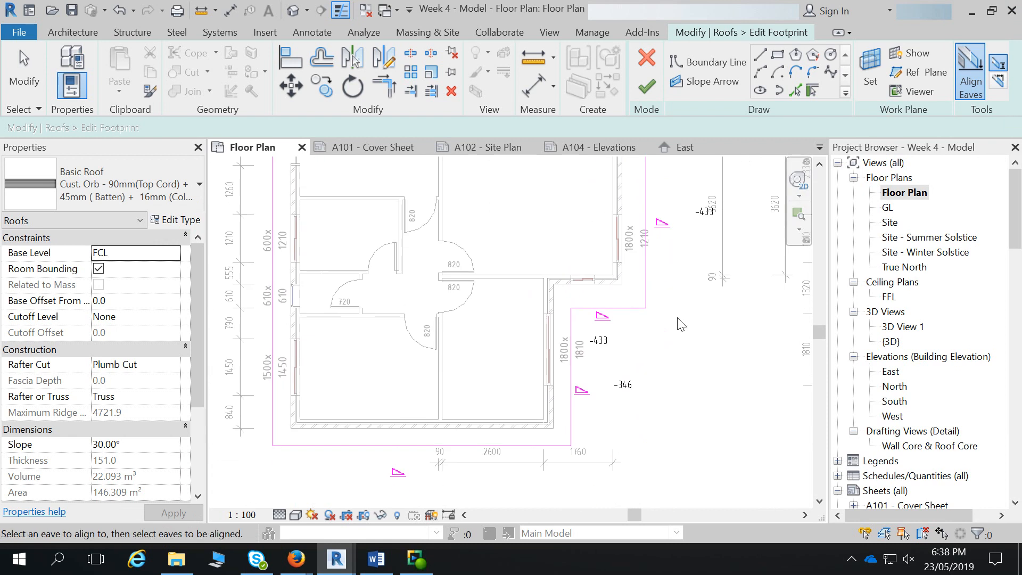
pyautogui.click(570, 374)
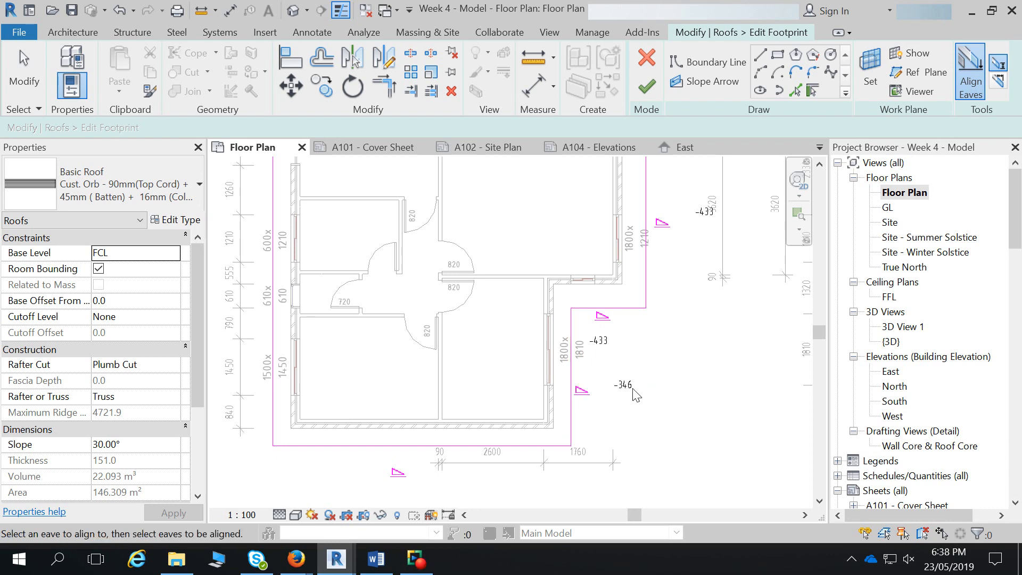
pyautogui.click(632, 308)
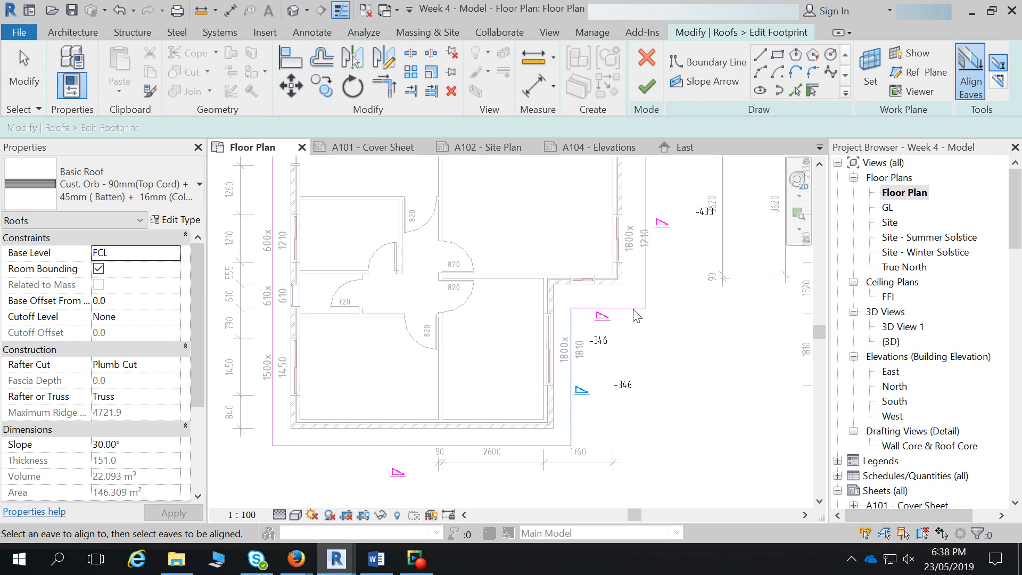
pyautogui.moveTo(671, 269); pyautogui.dragTo(663, 376, button='middle')
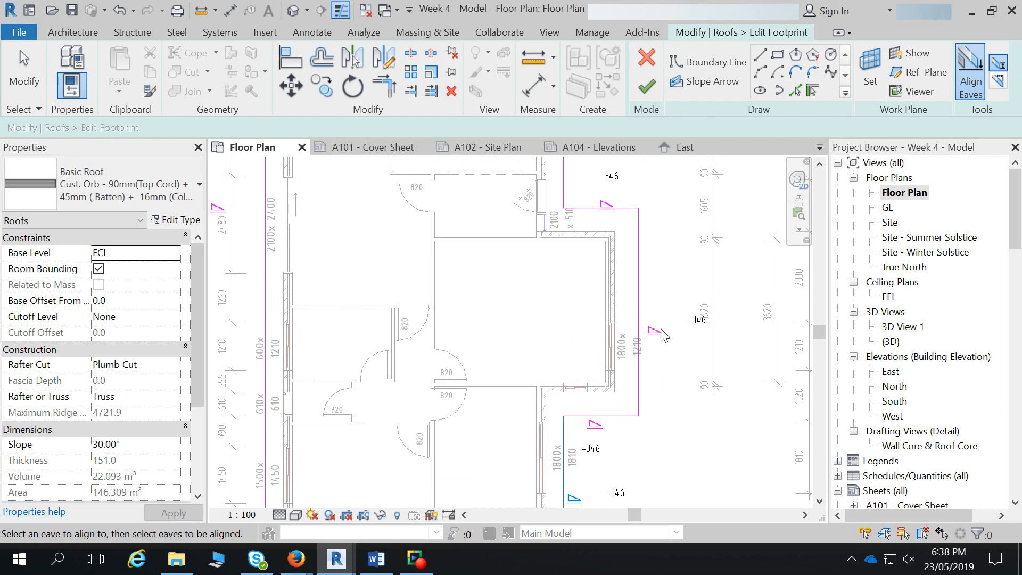
# - Try to run Align Eaves again on the roof footprint
pyautogui.scroll(-3, 665, 333)
pyautogui.click(999, 79)
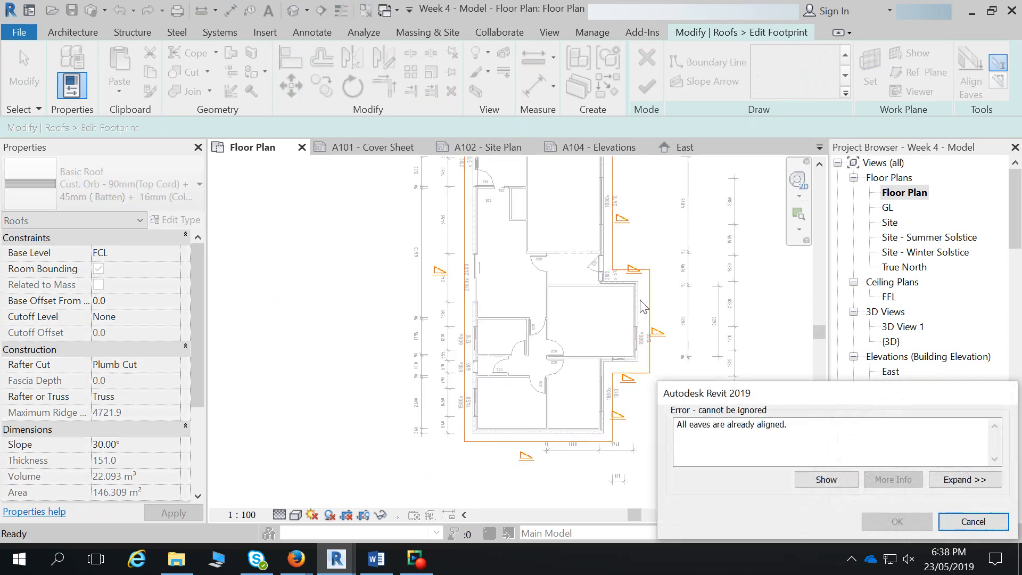
pyautogui.click(958, 522)
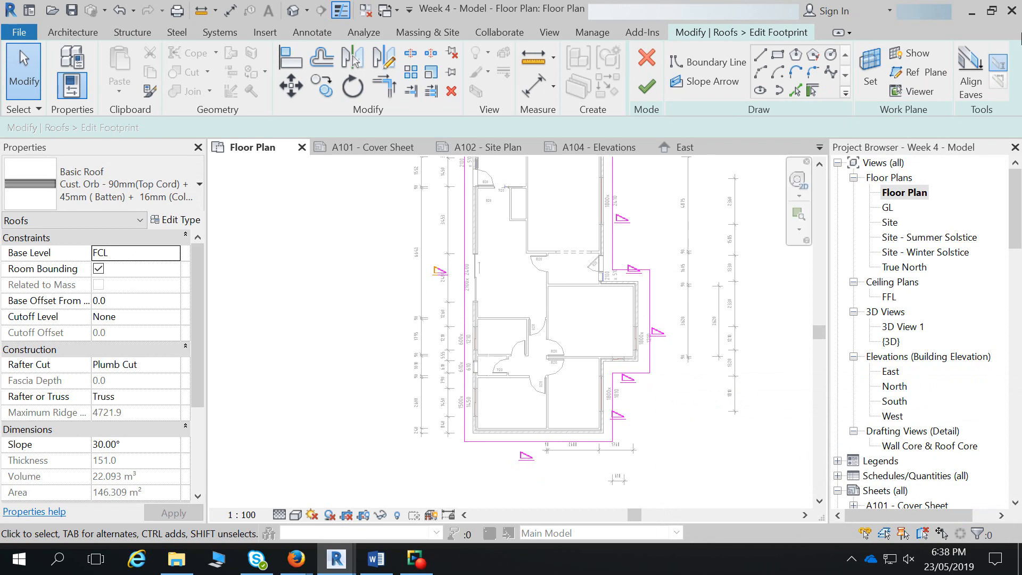
pyautogui.click(981, 74)
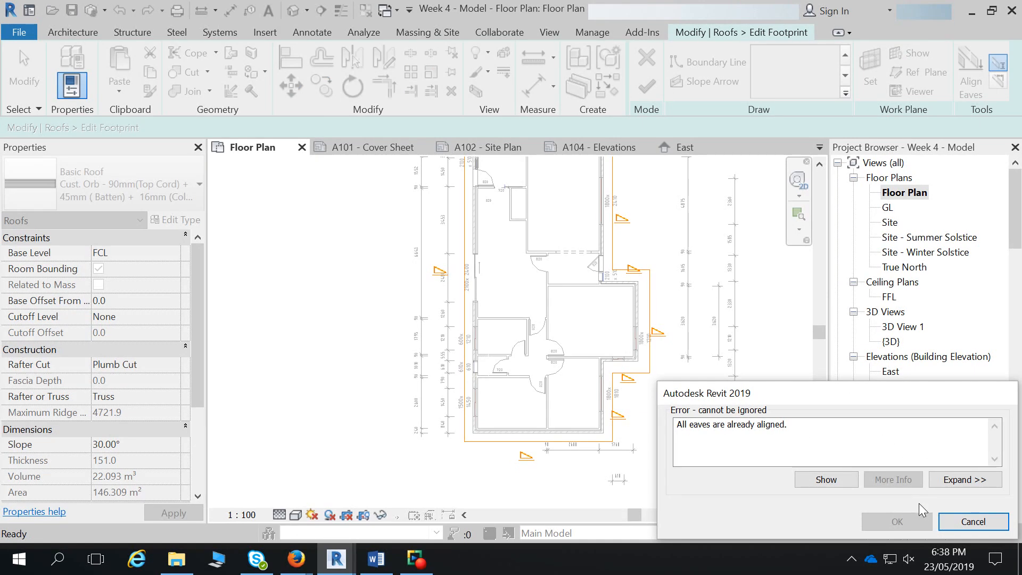
pyautogui.click(984, 522)
# - Finish the roof footprint edit and show the roof in the 3D view
pyautogui.click(646, 86)
pyautogui.click(293, 10)
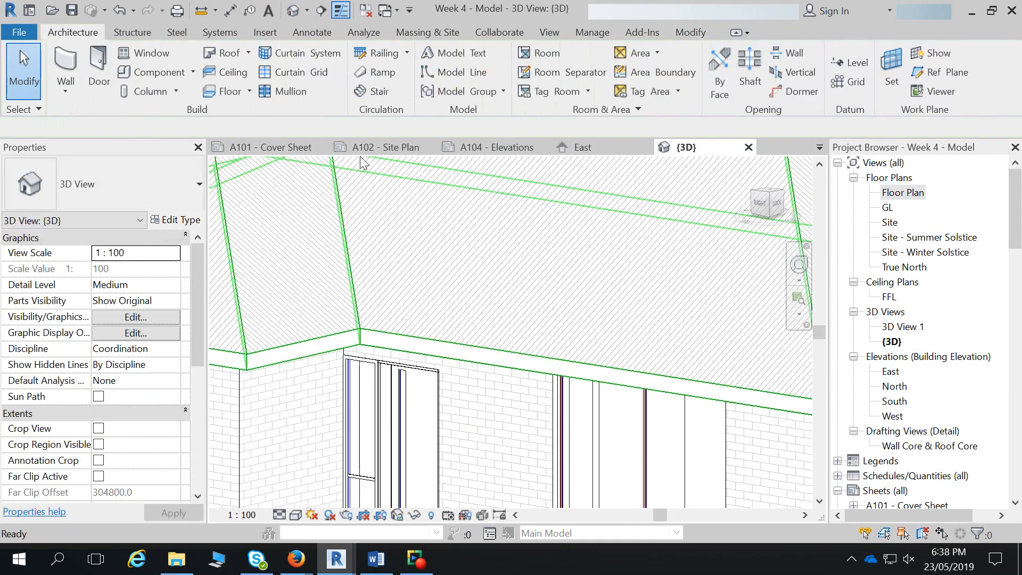
# - Undo and redo the last eave alignment to compare the eaves where the projecting room meets the main roof
pyautogui.doubleClick(373, 348)
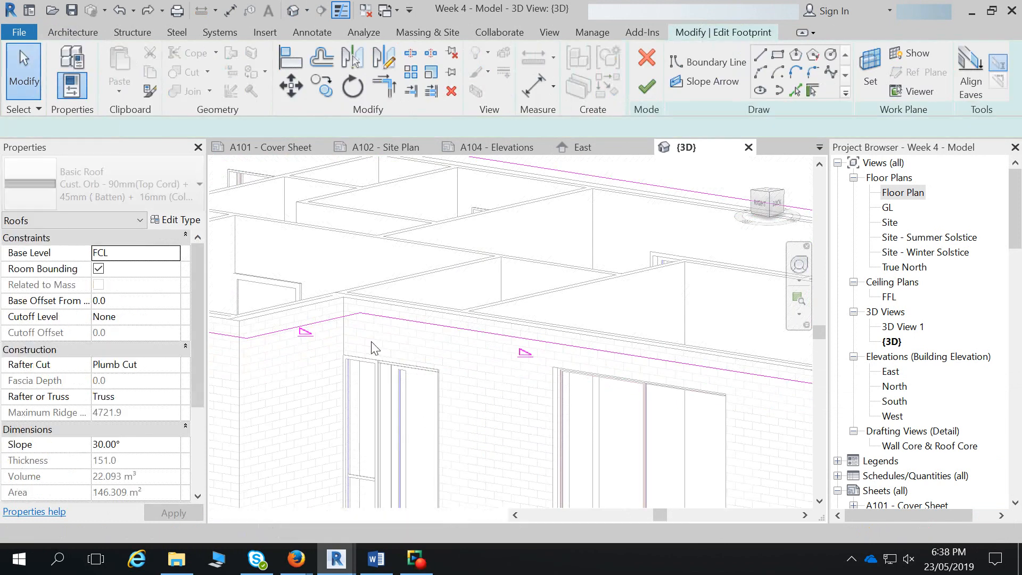
pyautogui.hotkey('ctrl', 'z')
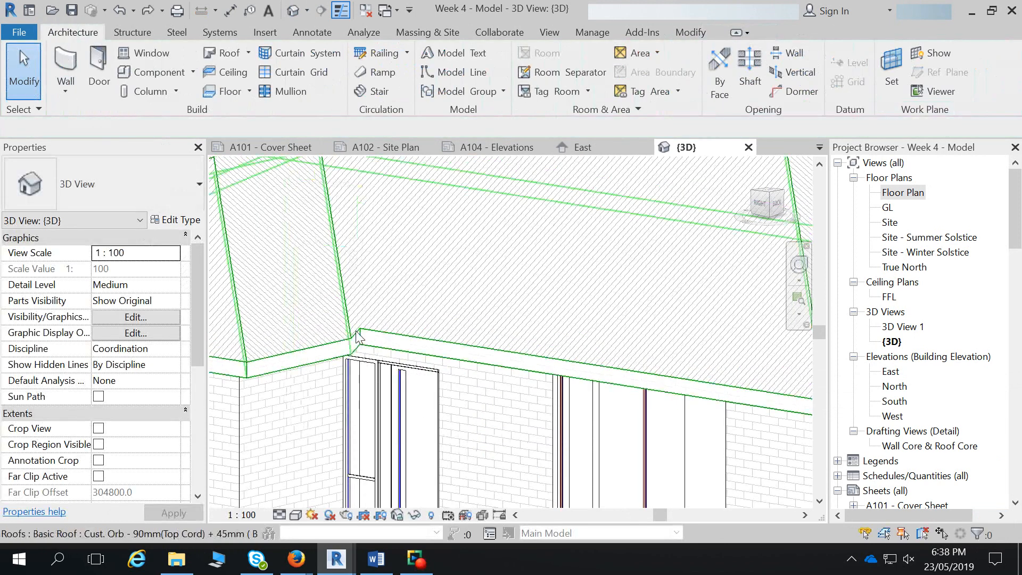
pyautogui.doubleClick(357, 337)
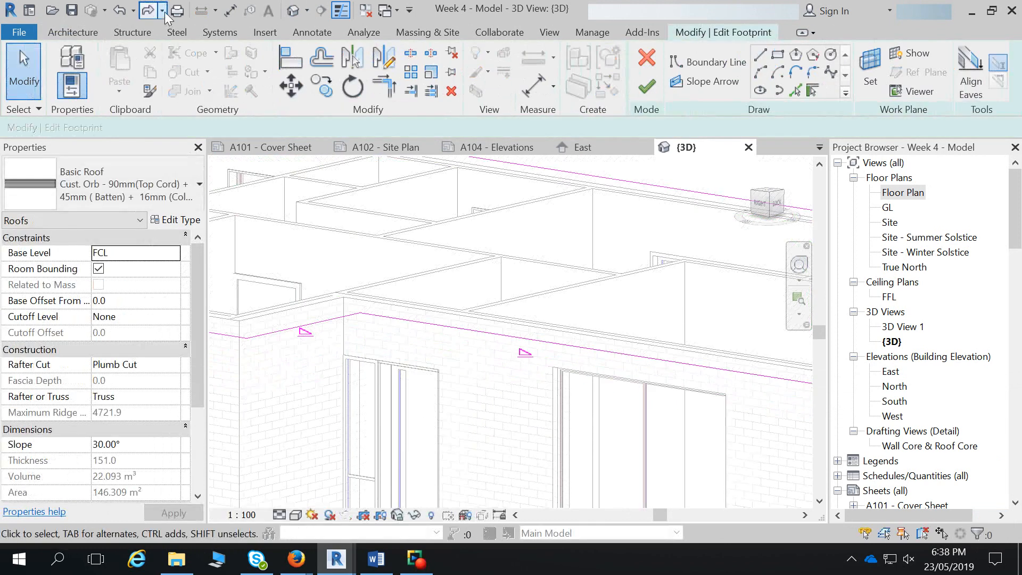
pyautogui.click(162, 10)
pyautogui.click(183, 72)
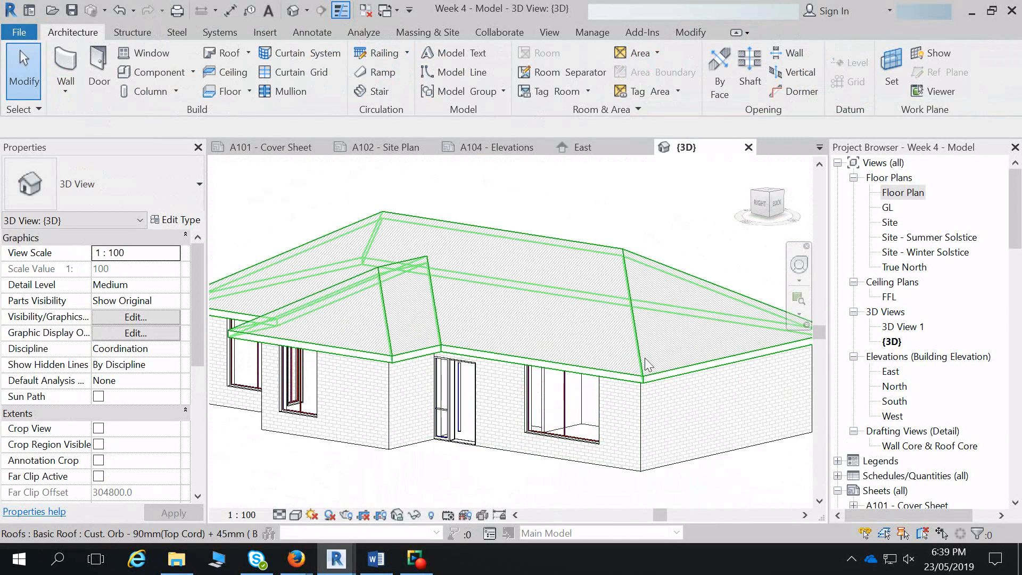
# - Reopen the roof's footprint sketch for editing in the Floor Plan view
pyautogui.click(622, 256)
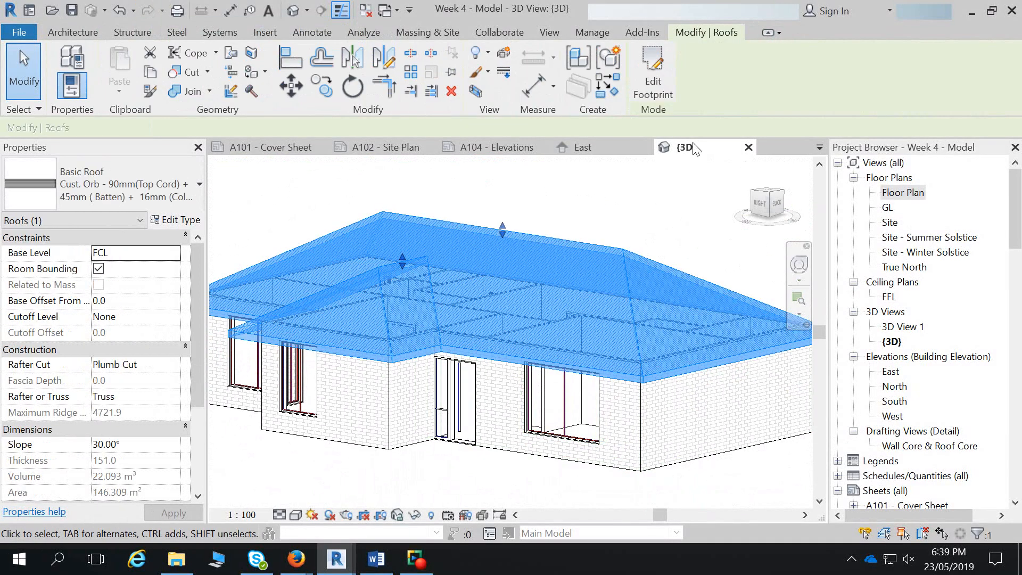
pyautogui.click(650, 66)
pyautogui.doubleClick(899, 193)
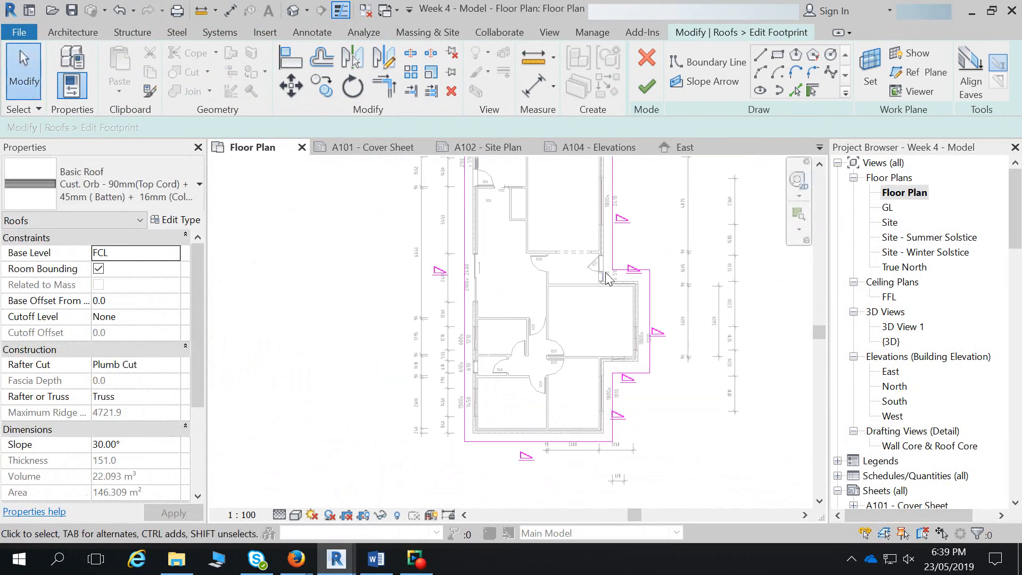
# - Set the Plate Offset From Base to 300 for the short upper eave line of the projecting room
pyautogui.click(629, 269)
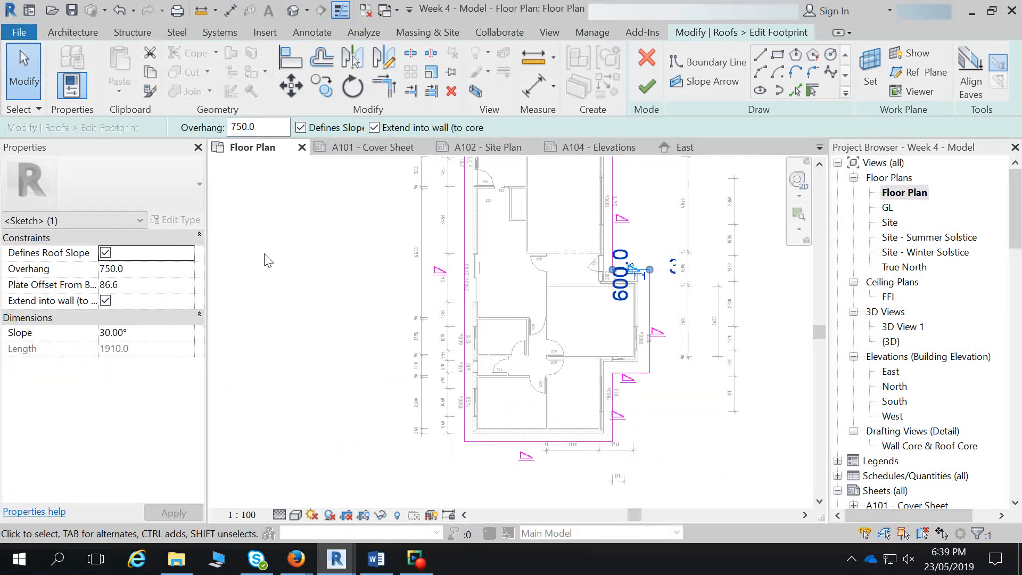
pyautogui.click(137, 284)
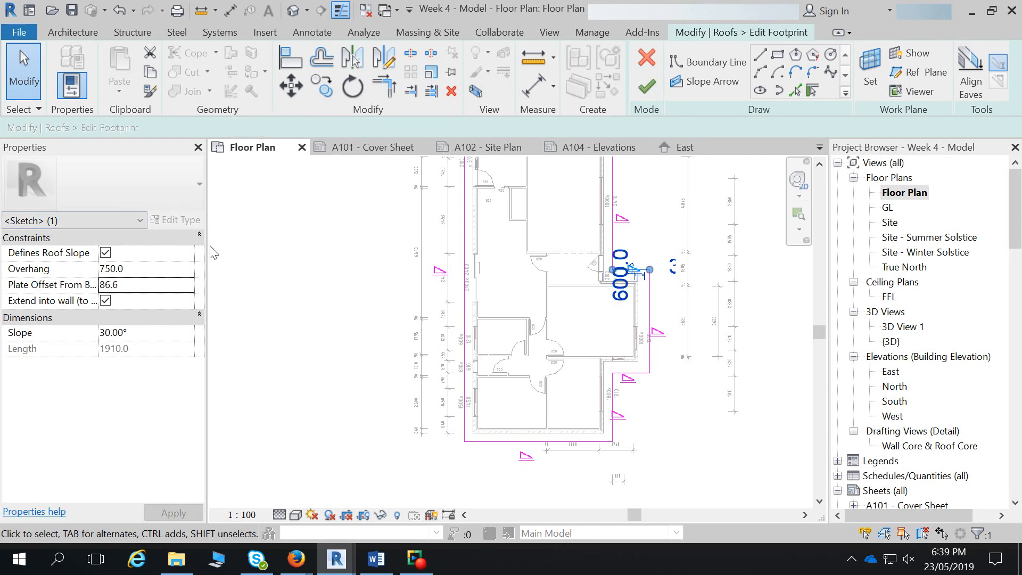
pyautogui.moveTo(207, 242); pyautogui.dragTo(278, 245)
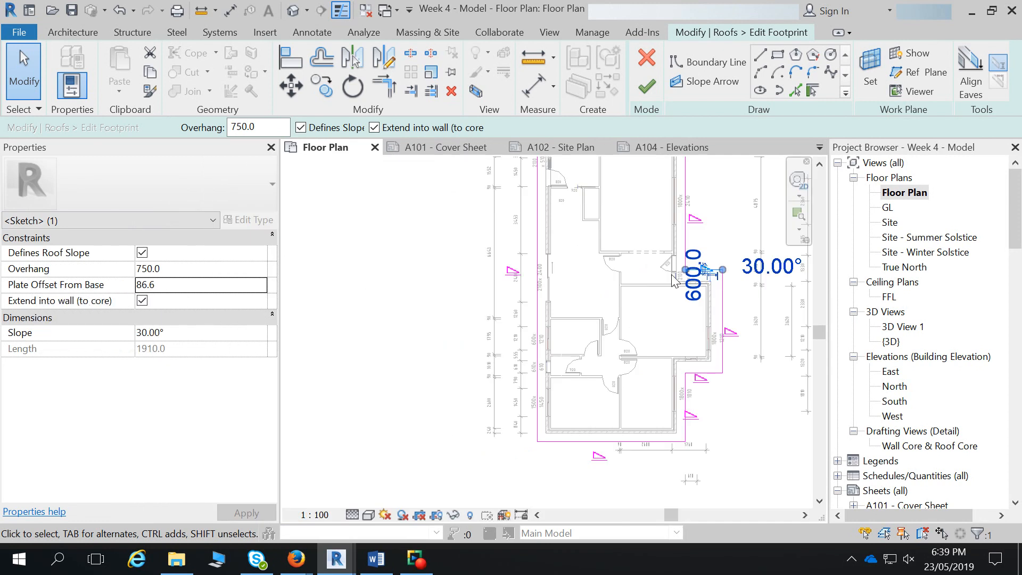
pyautogui.scroll(3, 713, 276)
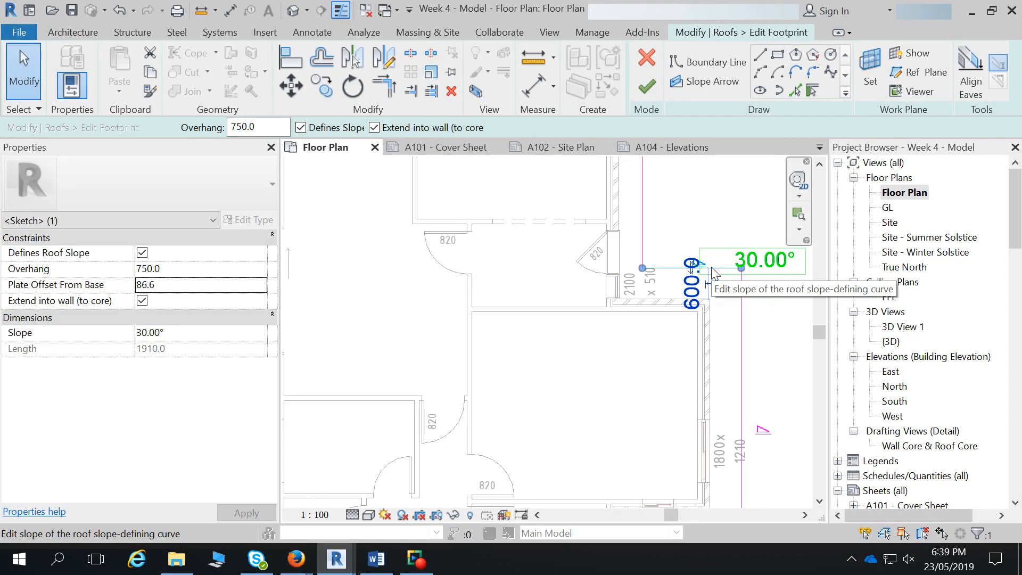
pyautogui.click(221, 285)
pyautogui.write('300')
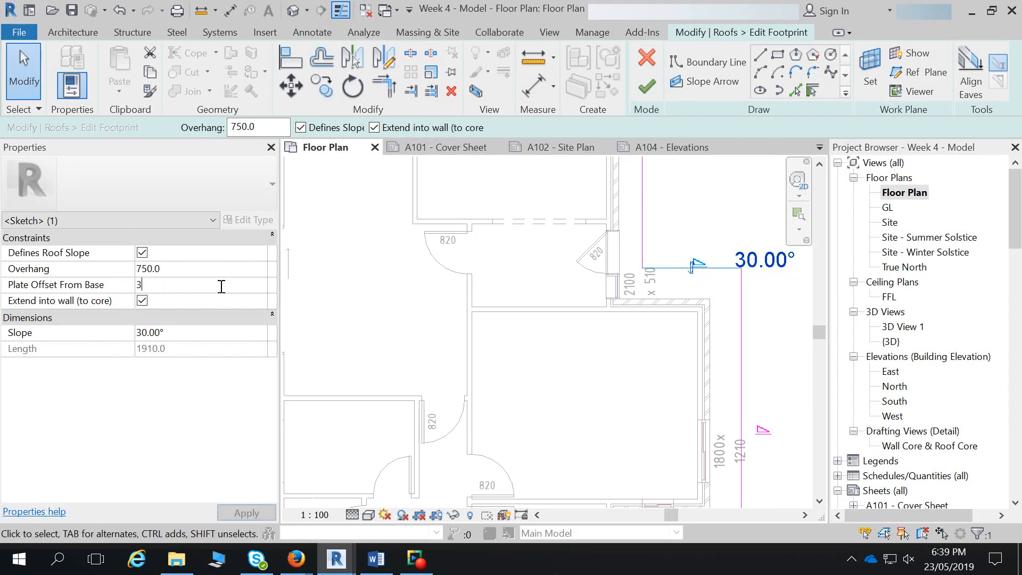
pyautogui.press('Return')
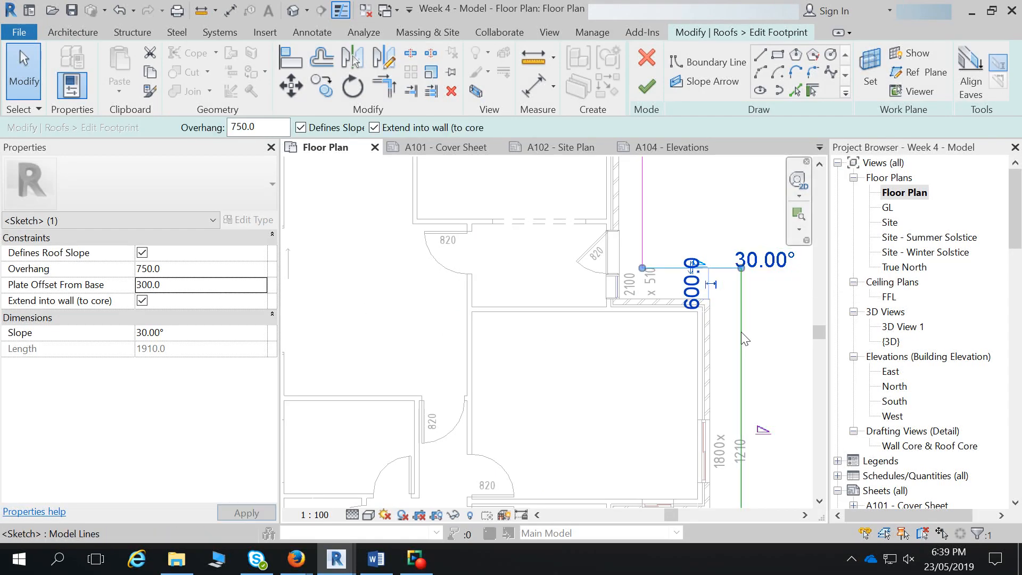
# - Set the Plate Offset From Base to 300 for the projecting room's long outer eave line and its short lower eave line
pyautogui.click(742, 337)
pyautogui.click(190, 285)
pyautogui.write('300')
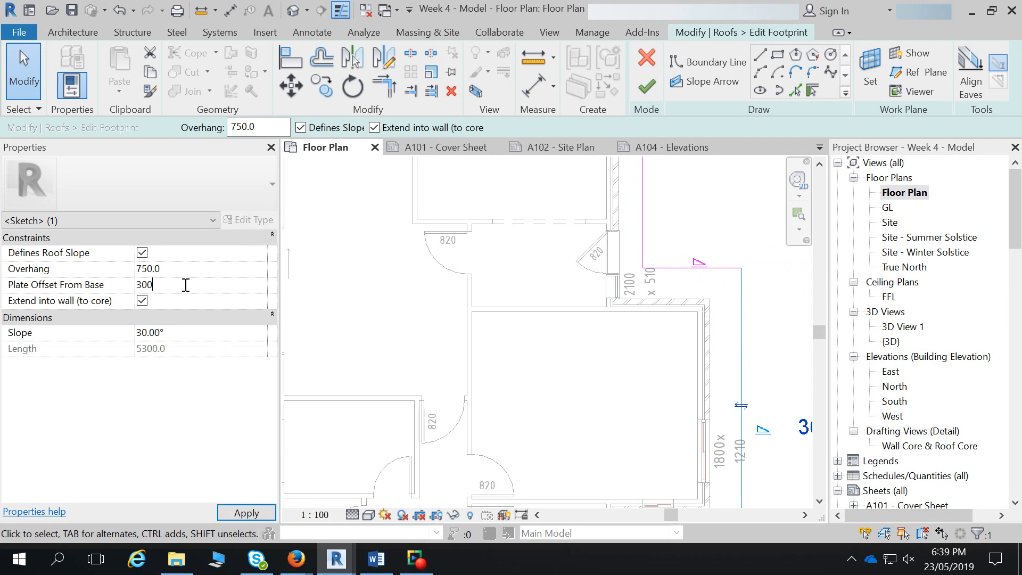
pyautogui.moveTo(741, 438); pyautogui.dragTo(747, 285, button='middle')
pyautogui.click(717, 389)
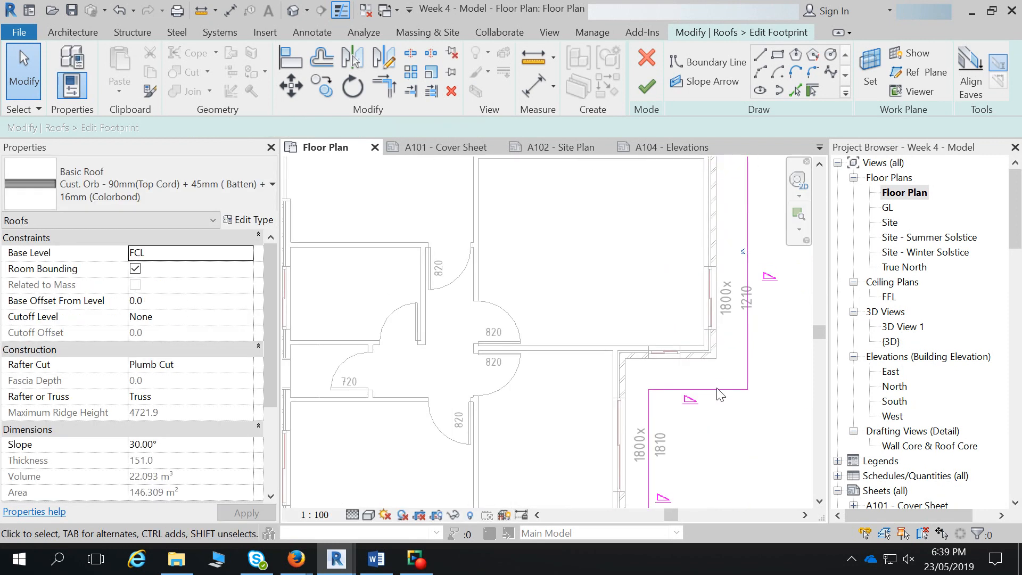
pyautogui.click(699, 390)
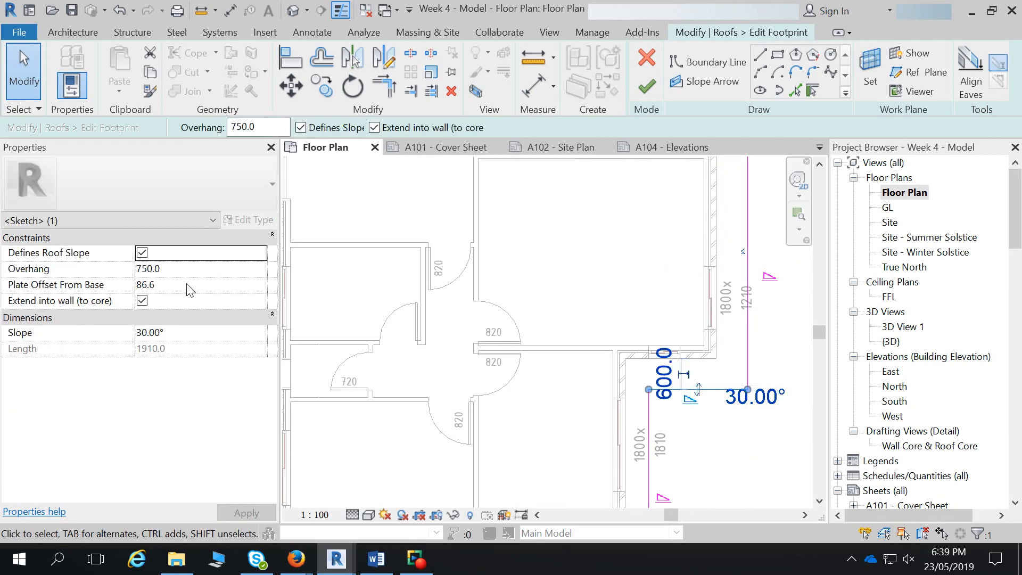
pyautogui.click(189, 286)
pyautogui.write('300')
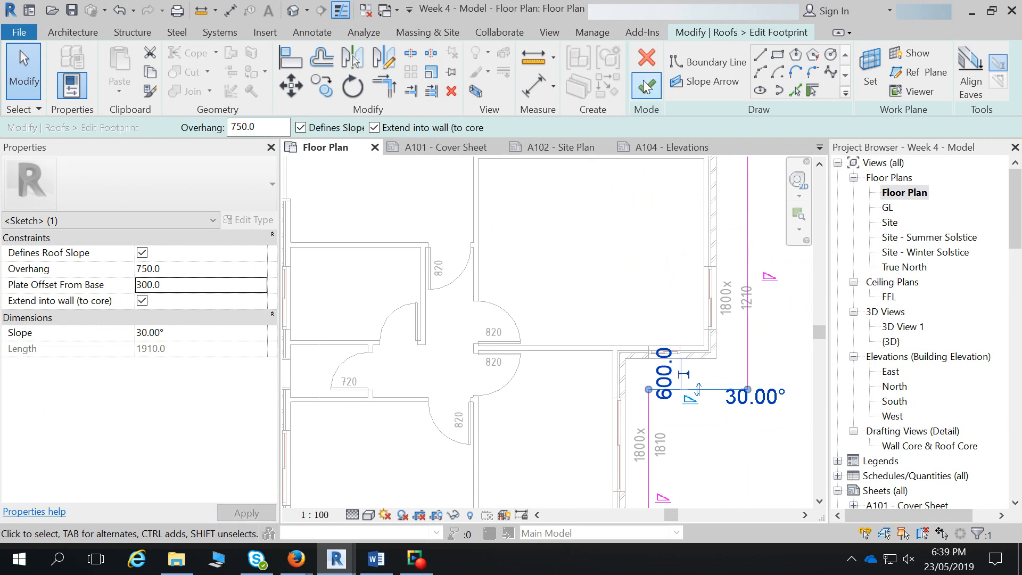
# - Finish the roof footprint edit and examine the projecting room's raised eaves in the 3D view
pyautogui.click(646, 92)
pyautogui.click(294, 10)
pyautogui.keyDown('shift'); pyautogui.moveTo(490, 327); pyautogui.dragTo(541, 310, button='middle'); pyautogui.keyUp('shift')
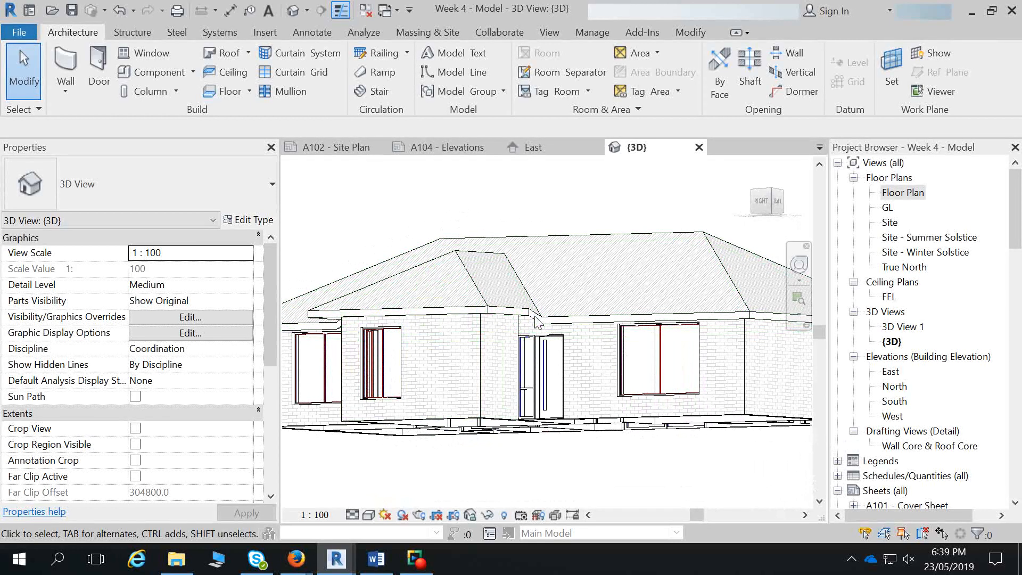
# - Select the roof in 3D and open its footprint sketch again in the Floor Plan view
pyautogui.click(495, 300)
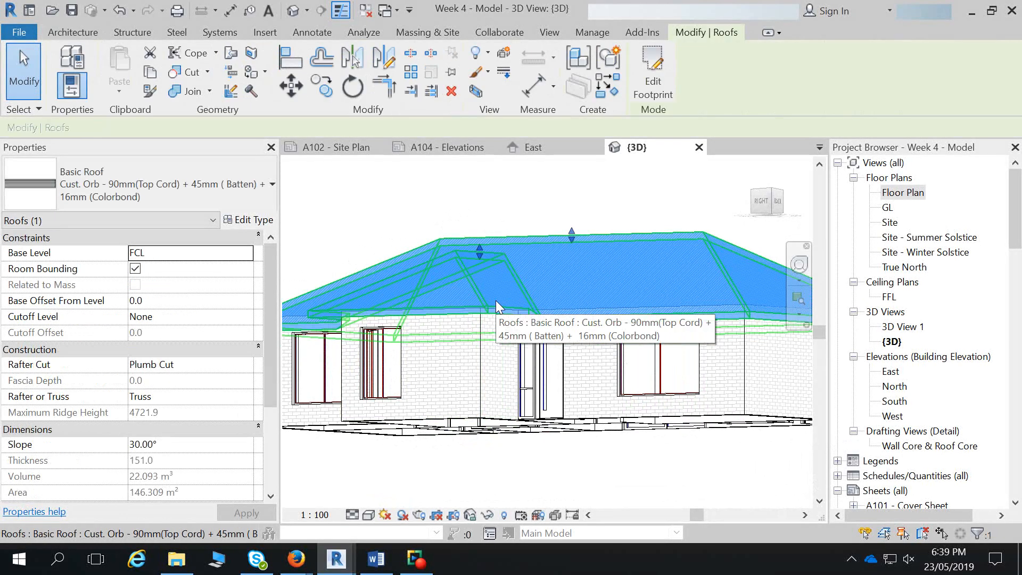
pyautogui.keyDown('shift'); pyautogui.moveTo(595, 370); pyautogui.dragTo(602, 399, button='middle'); pyautogui.keyUp('shift')
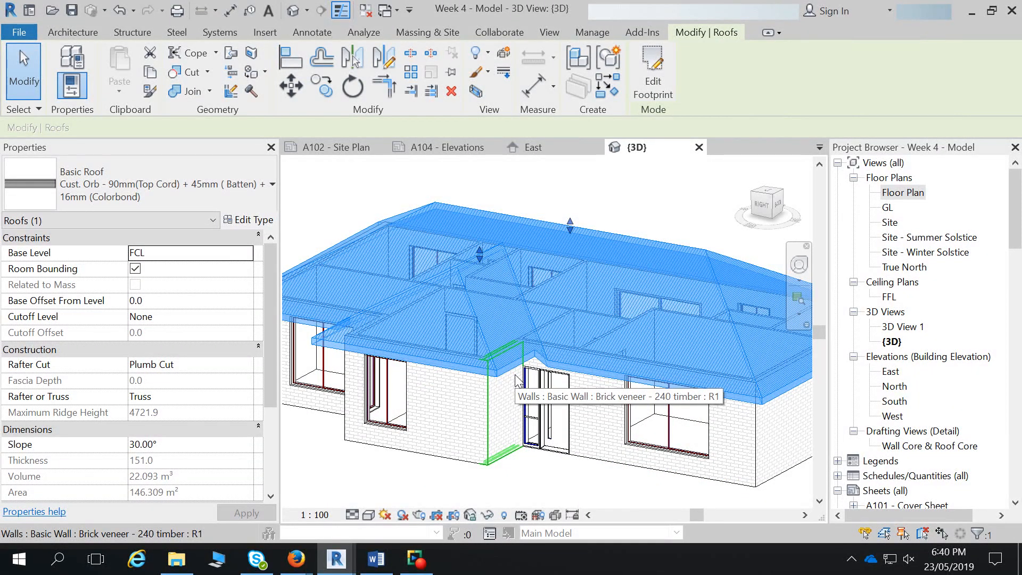
pyautogui.click(652, 75)
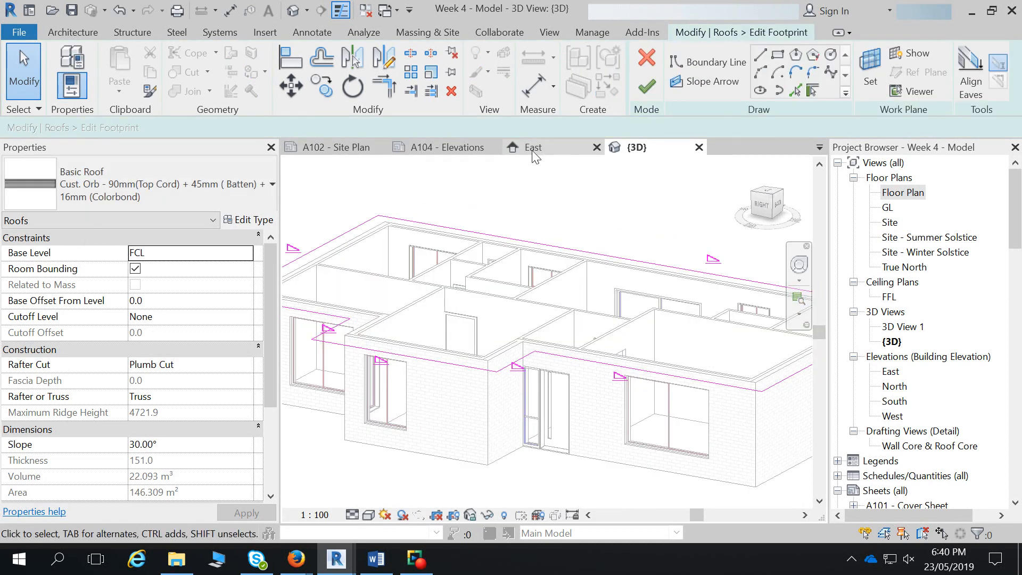
pyautogui.doubleClick(877, 192)
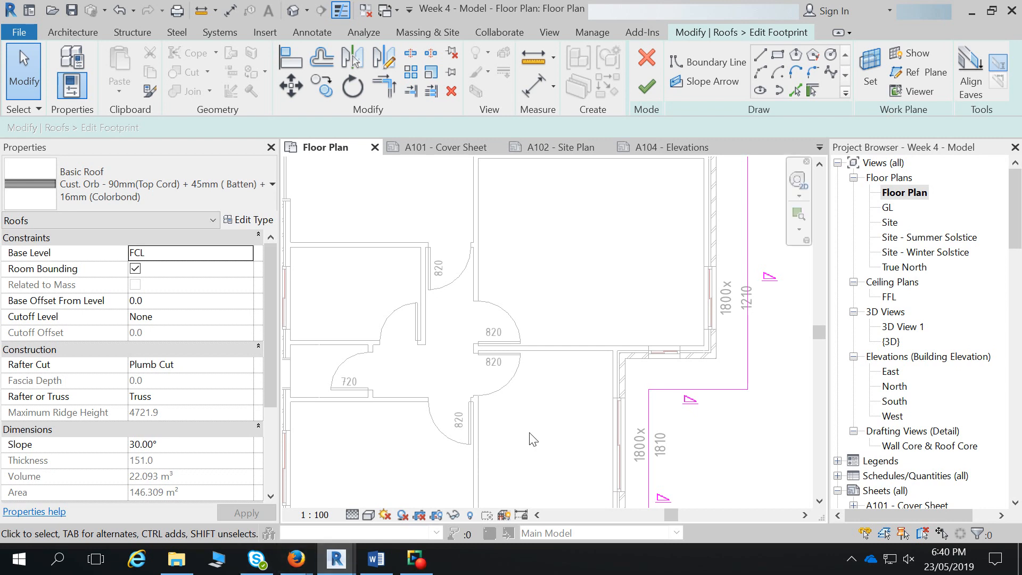
# - Turn off Defines Roof Slope for all footprint lines except the long straight eave opposite the projecting room
pyautogui.scroll(-4, 602, 388)
pyautogui.scroll(2, 649, 328)
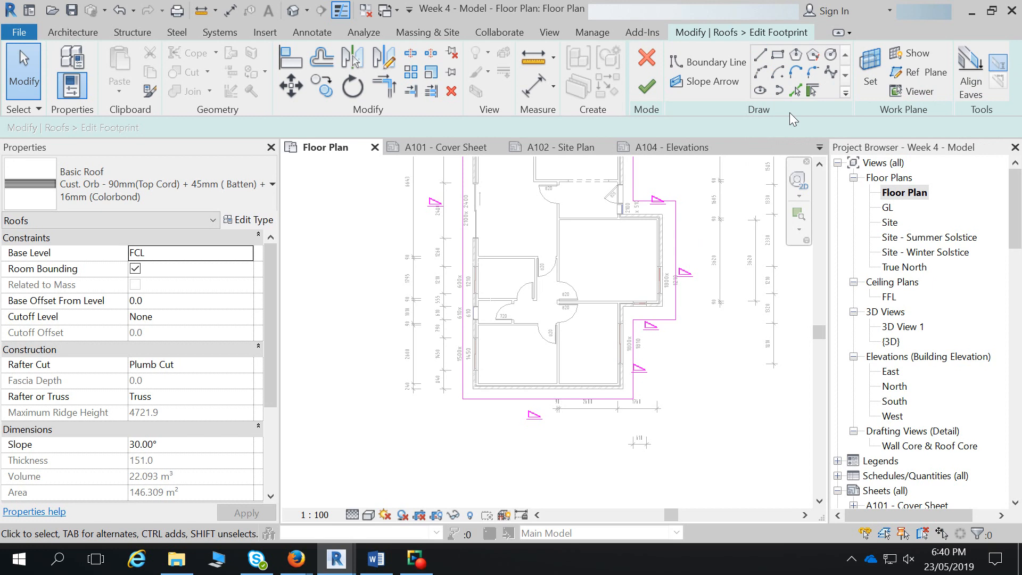
pyautogui.scroll(-4, 593, 394)
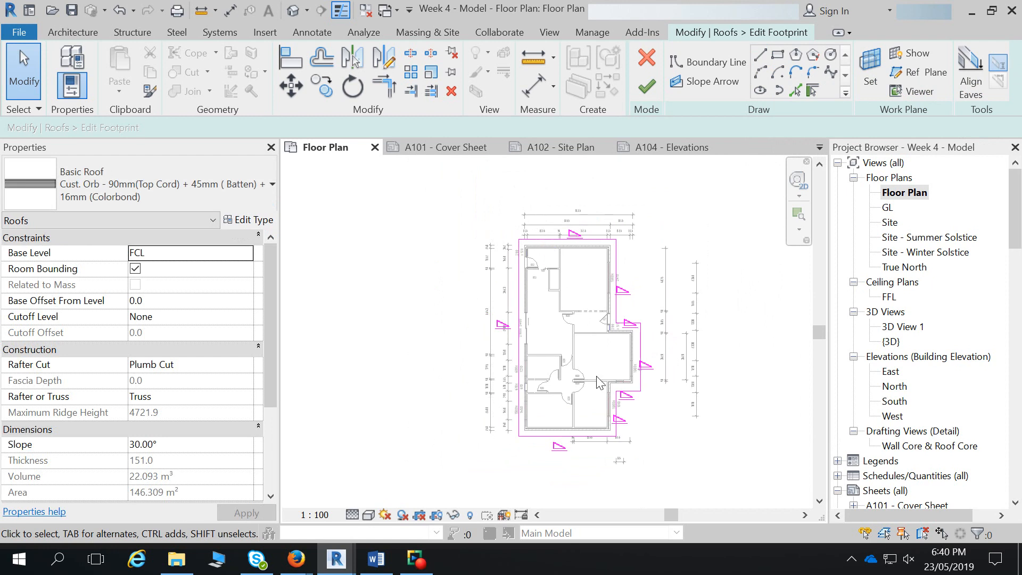
pyautogui.moveTo(694, 477); pyautogui.dragTo(585, 234)
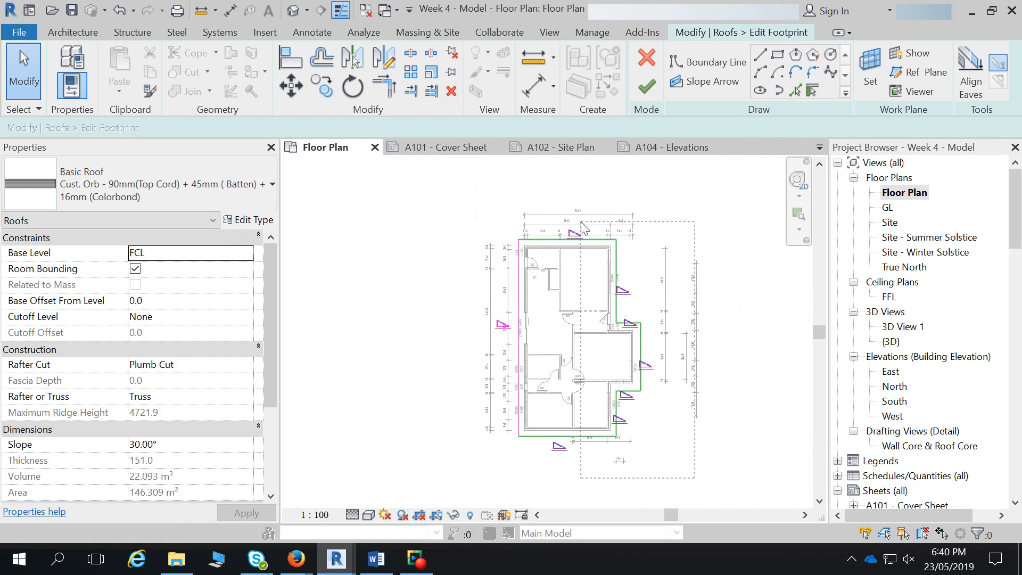
pyautogui.moveTo(580, 222); pyautogui.dragTo(580, 221)
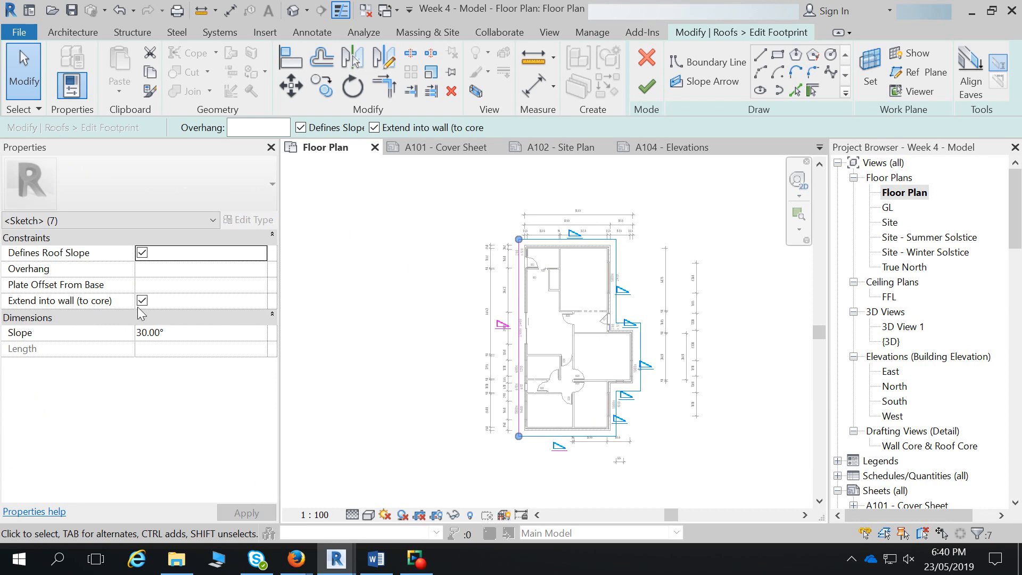
pyautogui.click(141, 253)
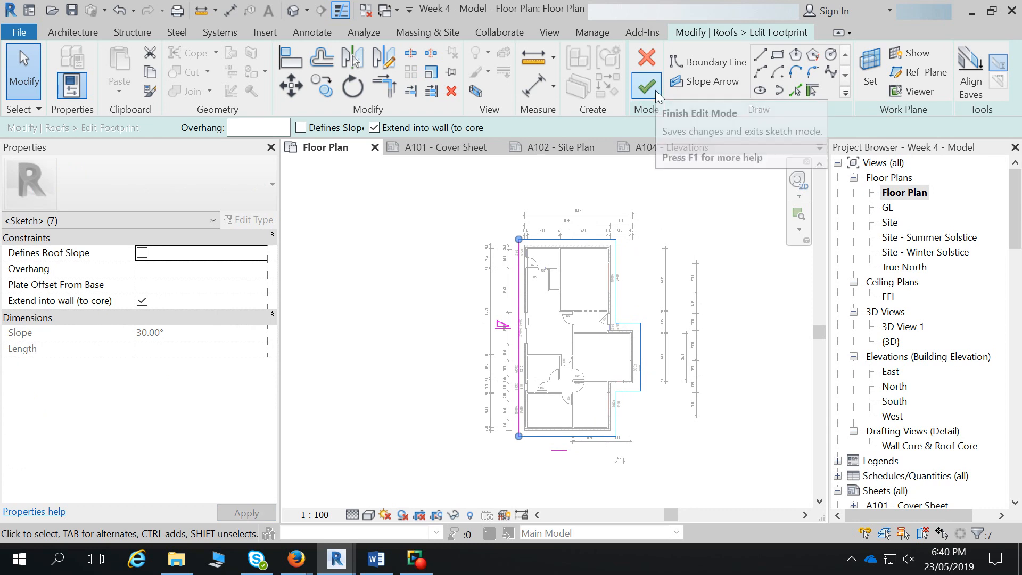
# - Finish the footprint edit and set the roof's slope to 5° in the 3D view
pyautogui.click(655, 92)
pyautogui.click(299, 13)
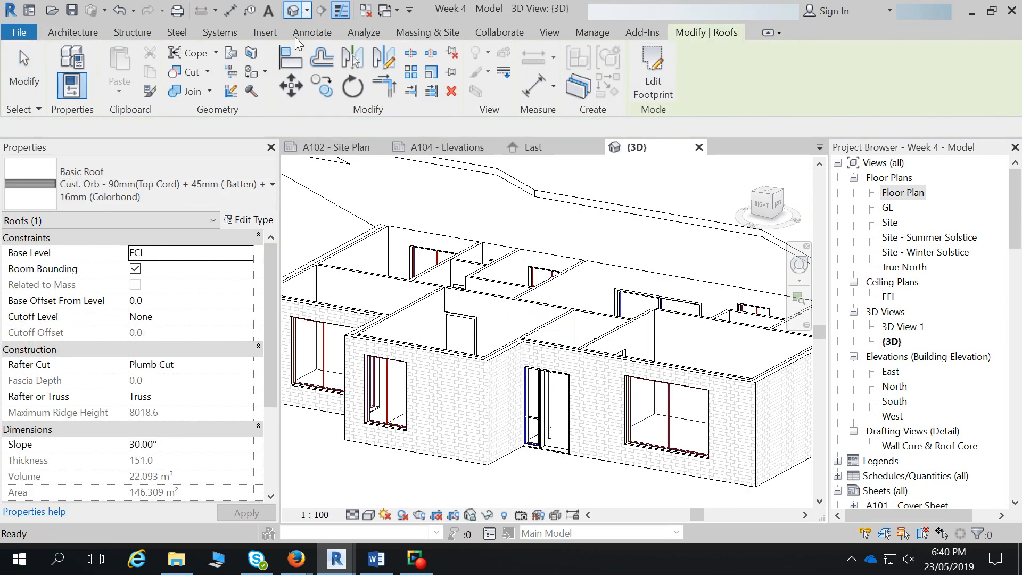
pyautogui.click(470, 224)
pyautogui.click(161, 444)
pyautogui.write('5')
pyautogui.press('Return')
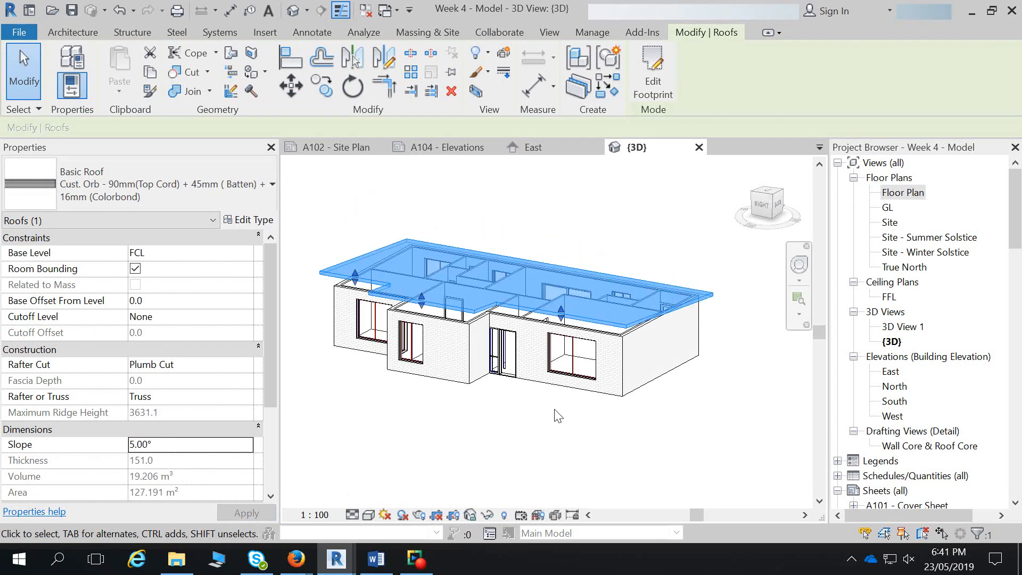
# - Try a roof slope of 2° and return the slope to 5°
pyautogui.click(181, 445)
pyautogui.write('2')
pyautogui.press('Return')
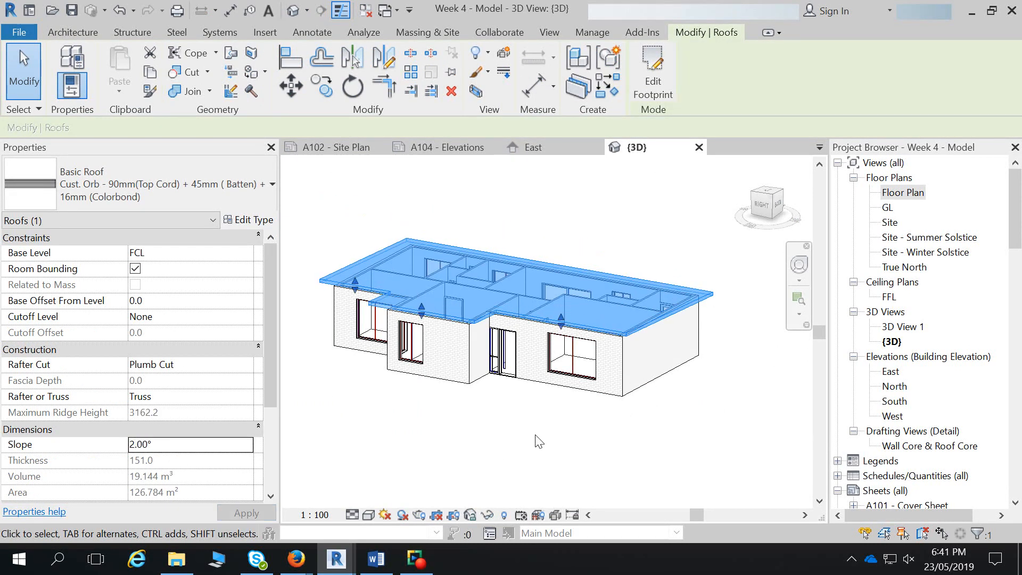
pyautogui.click(165, 444)
pyautogui.write('0')
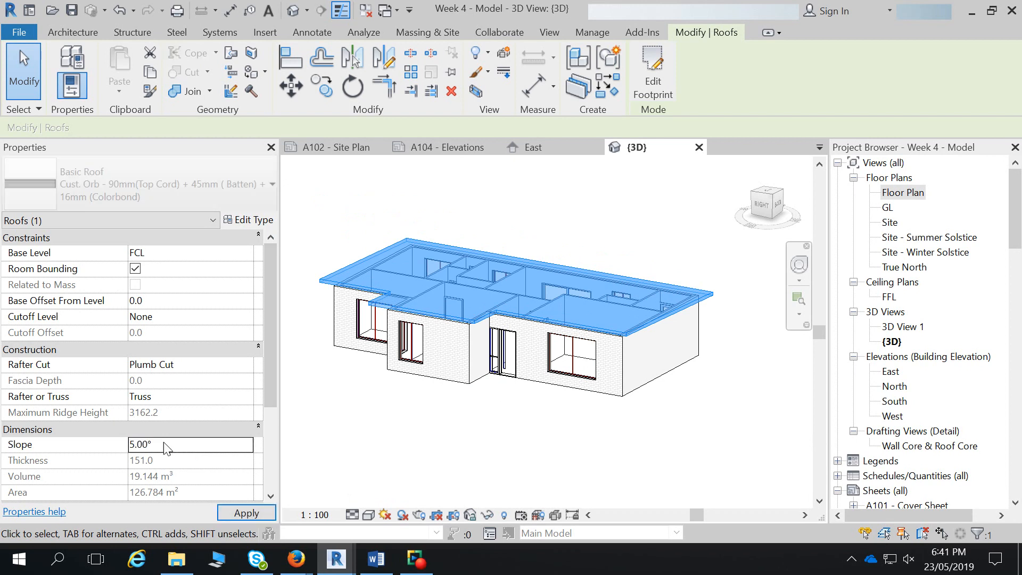
pyautogui.click(615, 435)
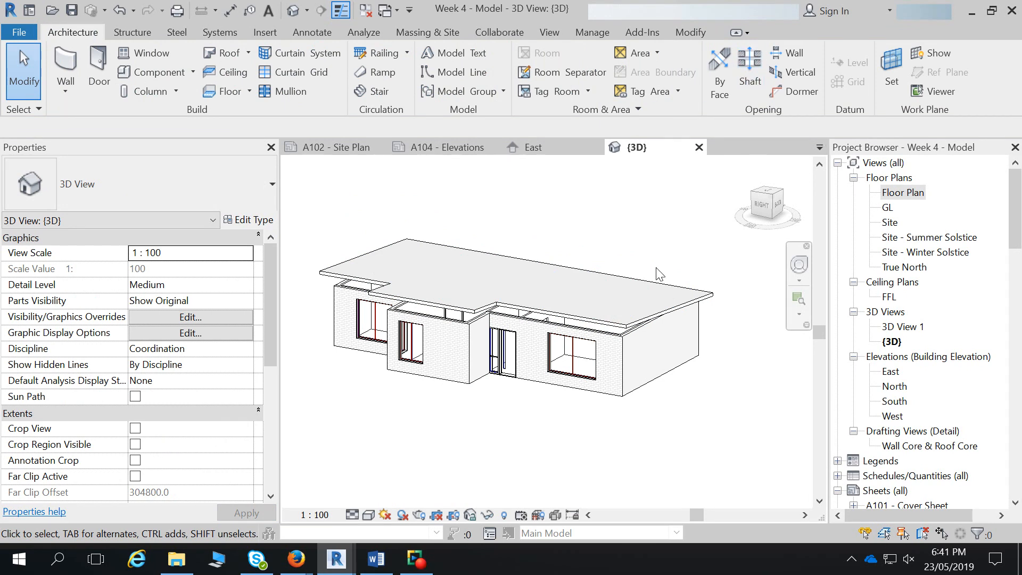
# - Select the single-slope roof and open its footprint for editing from the 3D view
pyautogui.click(712, 295)
pyautogui.click(652, 80)
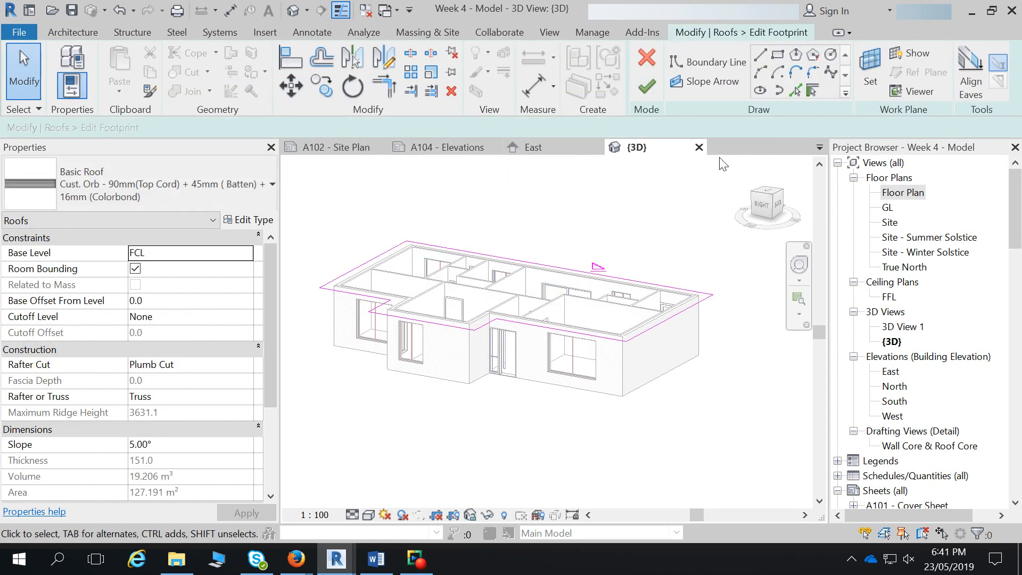
# - Close all inactive views and close the Project4 file without saving its changes
pyautogui.click(365, 10)
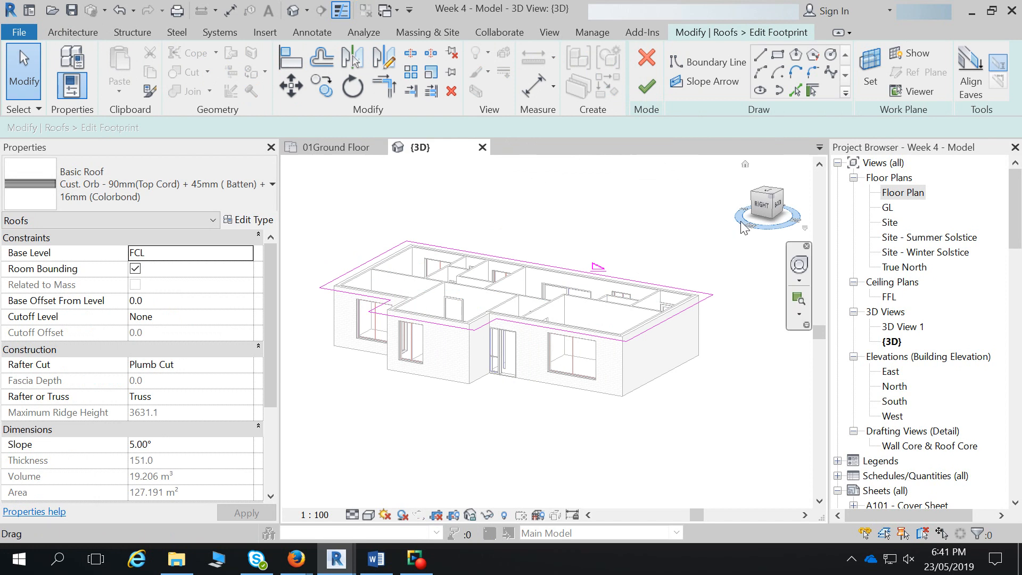
pyautogui.click(344, 148)
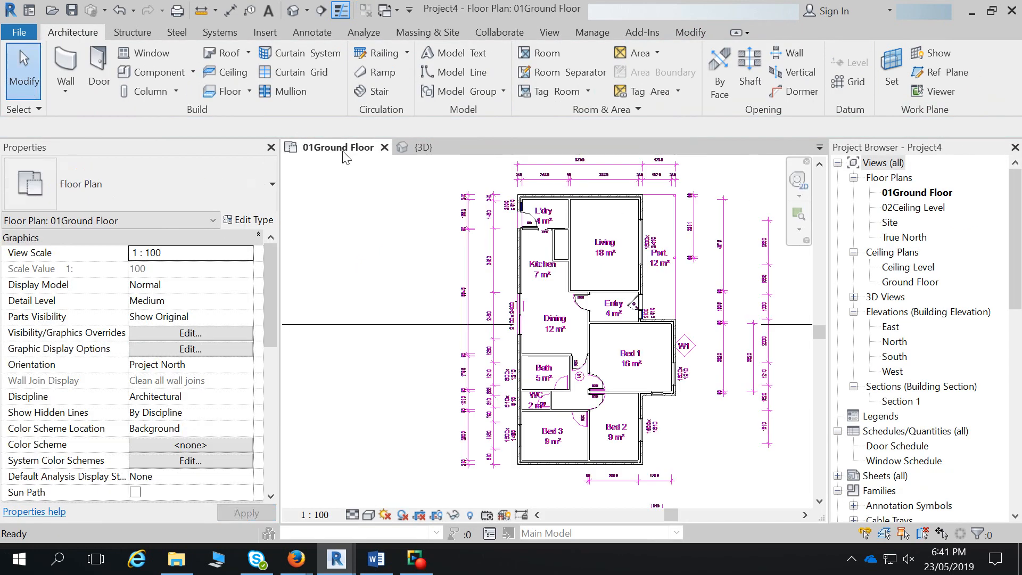
pyautogui.click(384, 147)
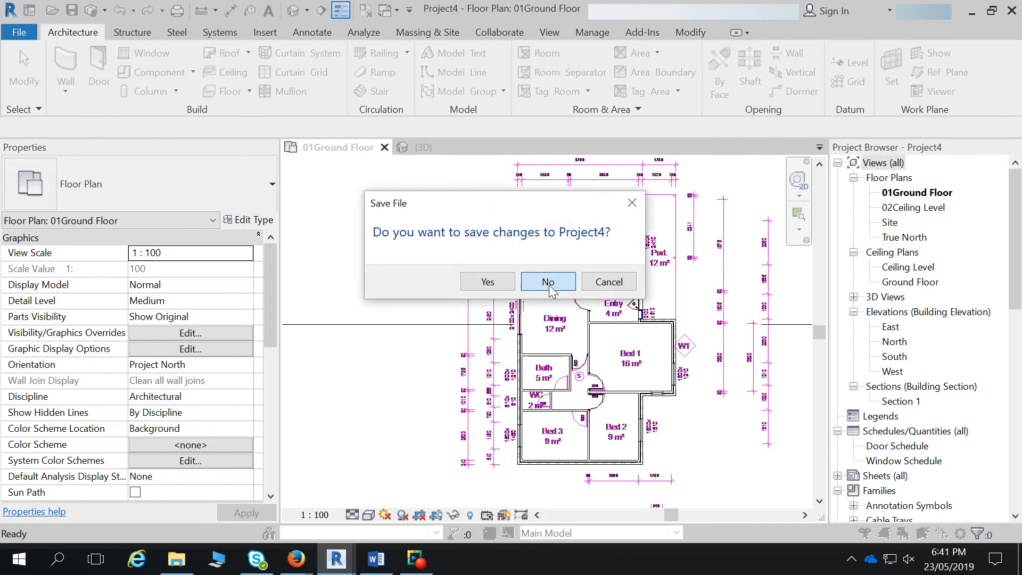
pyautogui.click(553, 286)
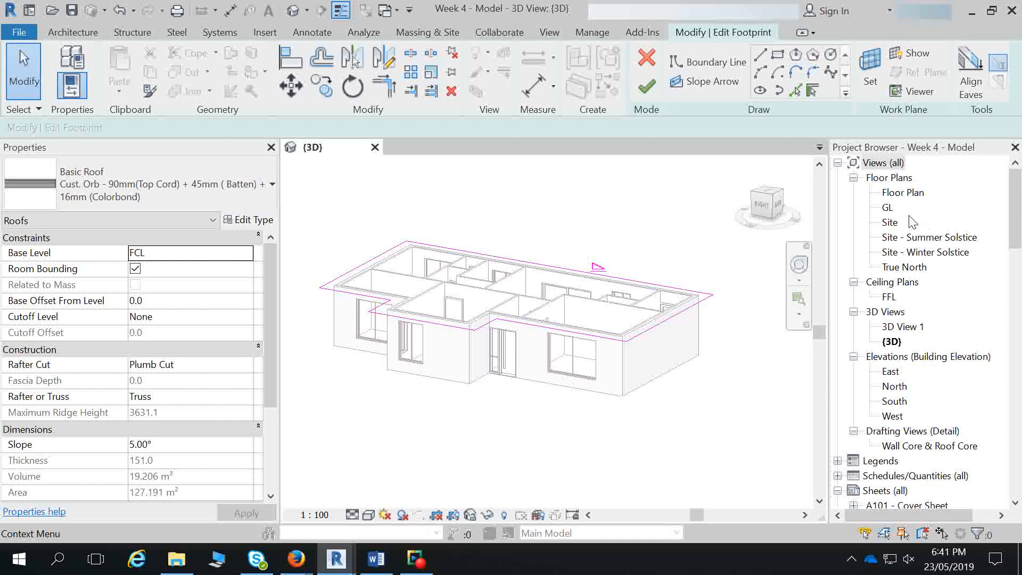
# - In the Floor Plan view, examine which roof footprint lines define slope and open the slope value of the long line opposite the projecting room
pyautogui.doubleClick(902, 192)
pyautogui.scroll(3, 635, 274)
pyautogui.scroll(-1, 612, 378)
pyautogui.scroll(-3, 612, 379)
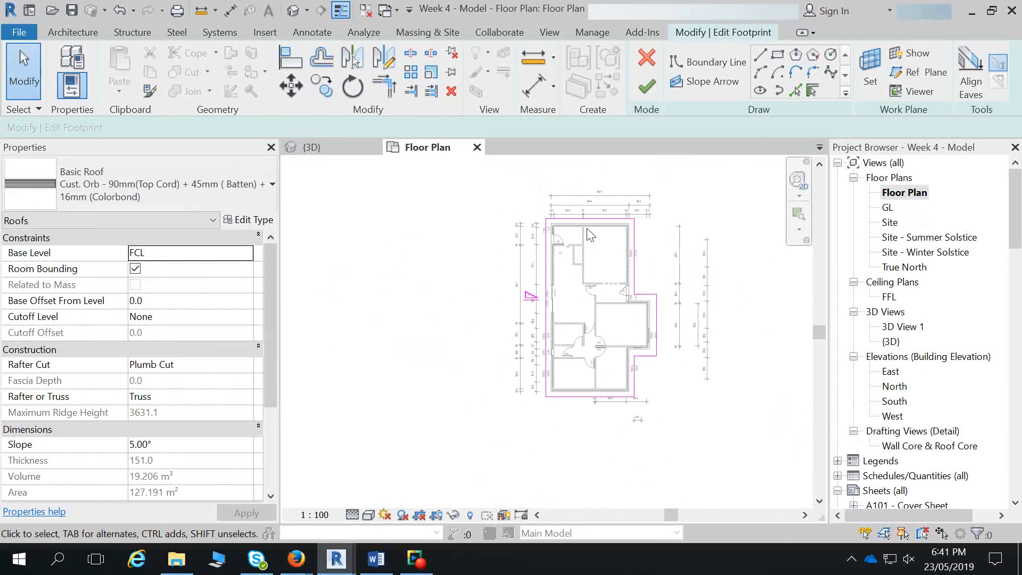
pyautogui.click(593, 219)
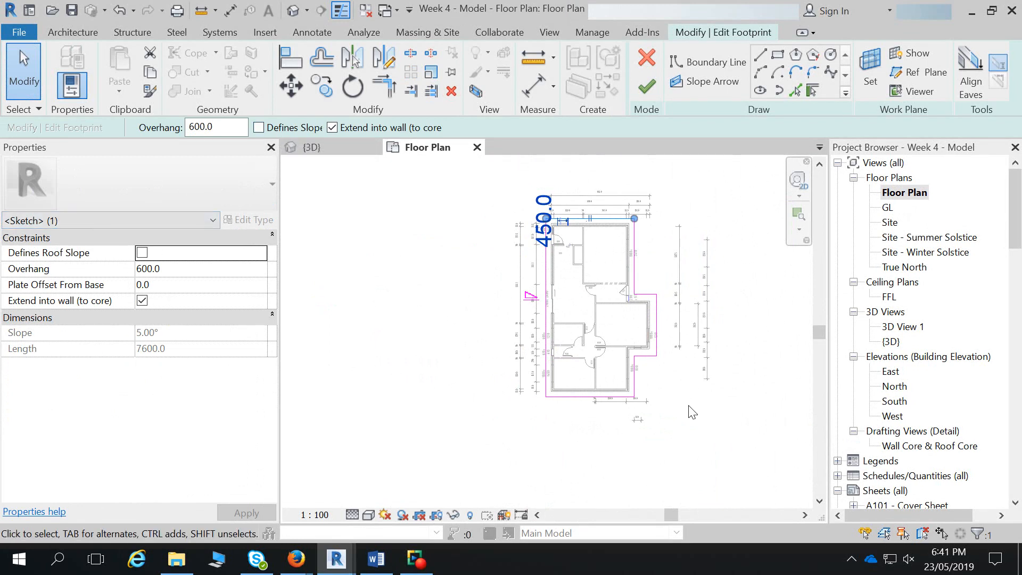
pyautogui.moveTo(751, 449); pyautogui.dragTo(586, 201)
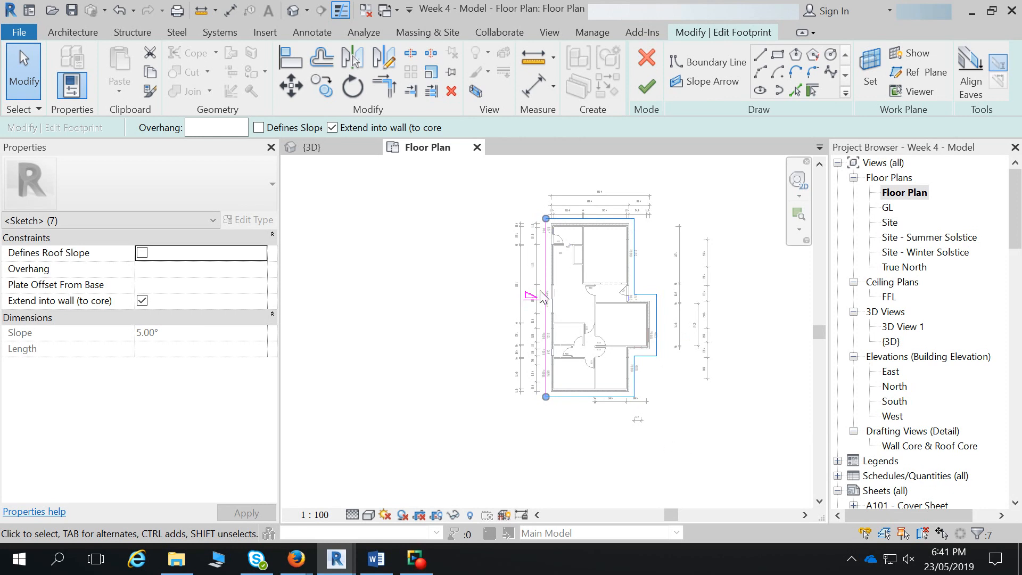
pyautogui.press('Escape')
pyautogui.click(546, 337)
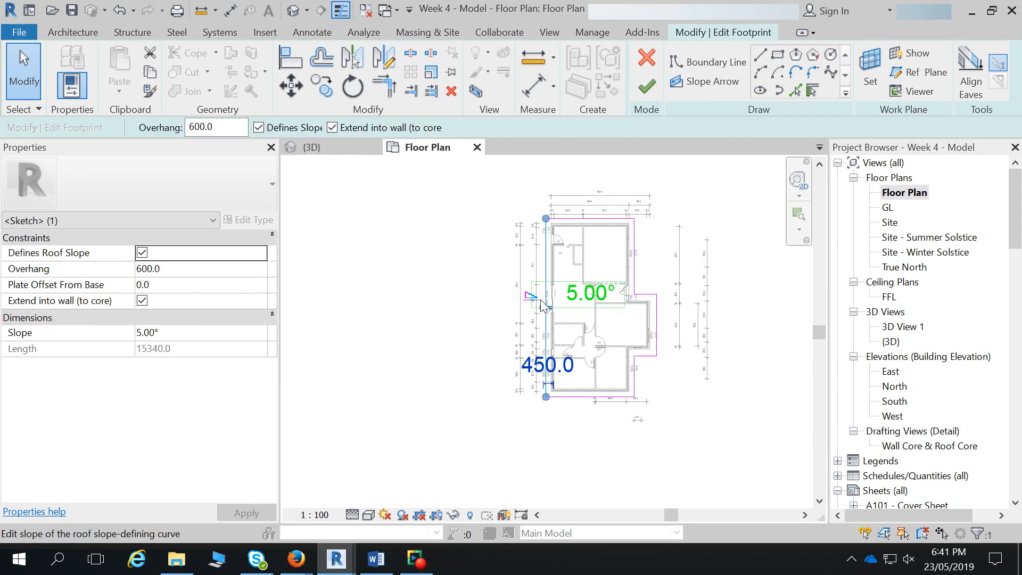
pyautogui.click(566, 298)
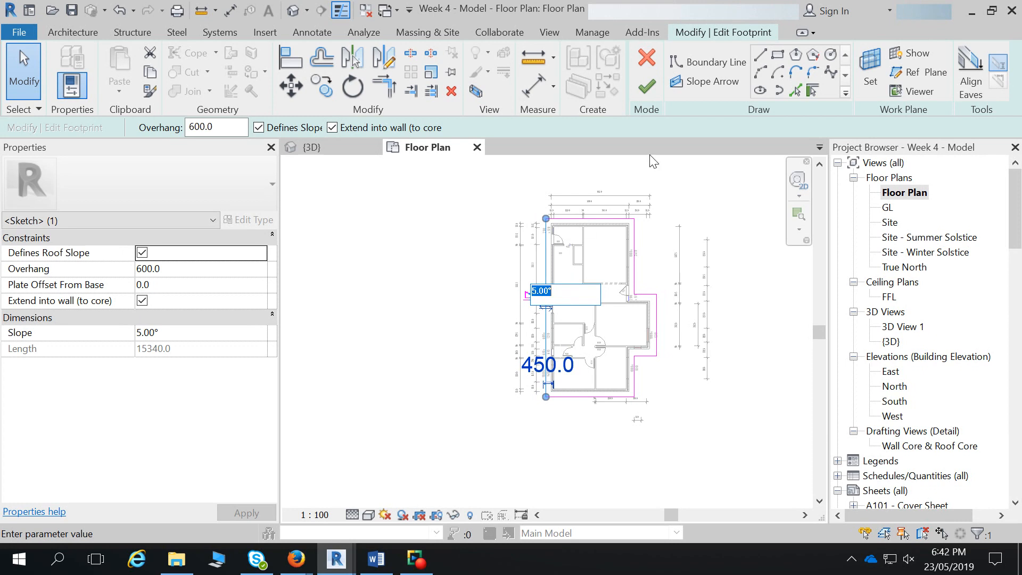
# - Finish the roof footprint edit and view the gap between walls and roof from a low angle in the 3D view
pyautogui.click(652, 83)
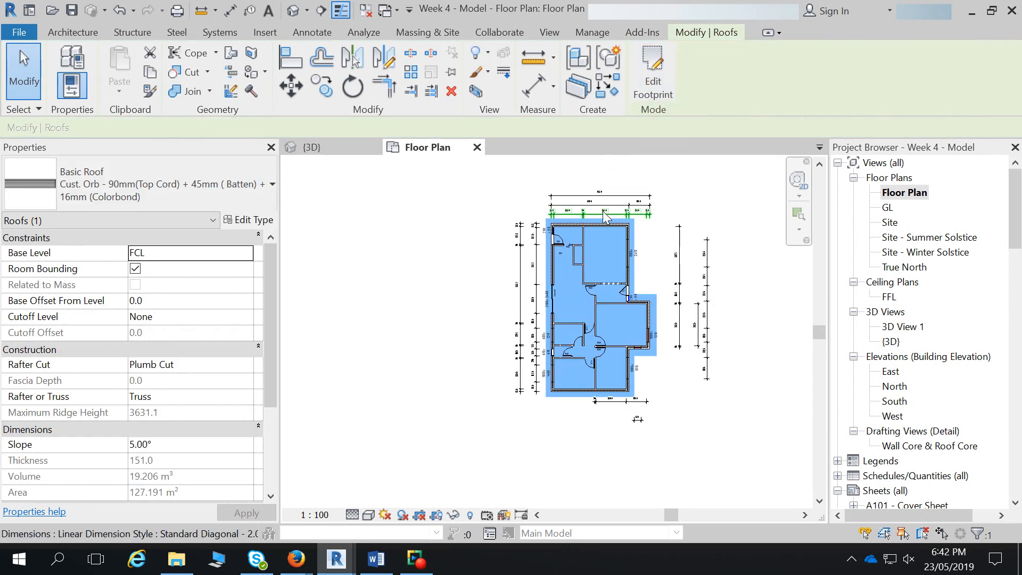
pyautogui.click(293, 10)
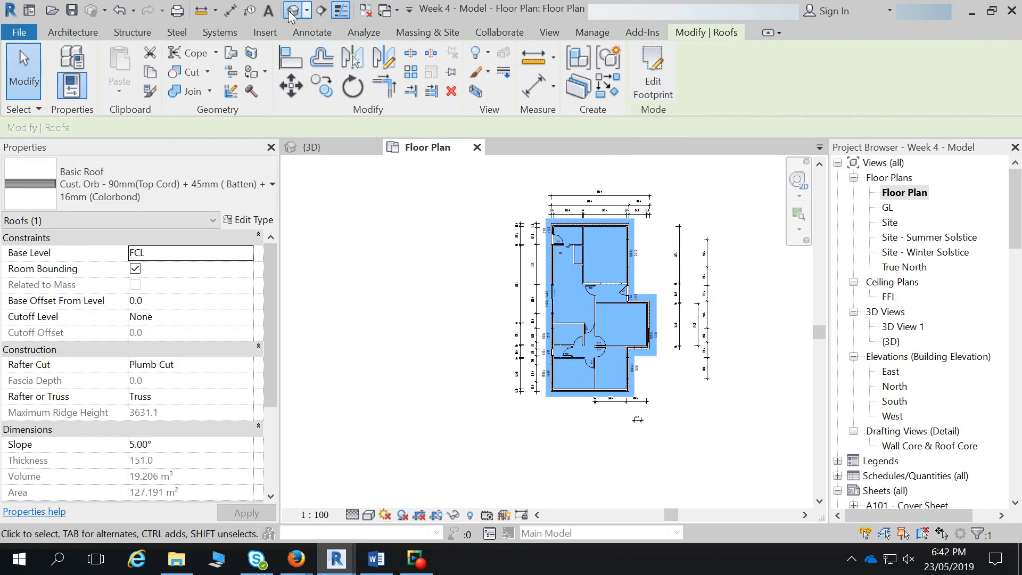
pyautogui.keyDown('shift'); pyautogui.moveTo(692, 330); pyautogui.dragTo(718, 319, button='middle'); pyautogui.keyUp('shift')
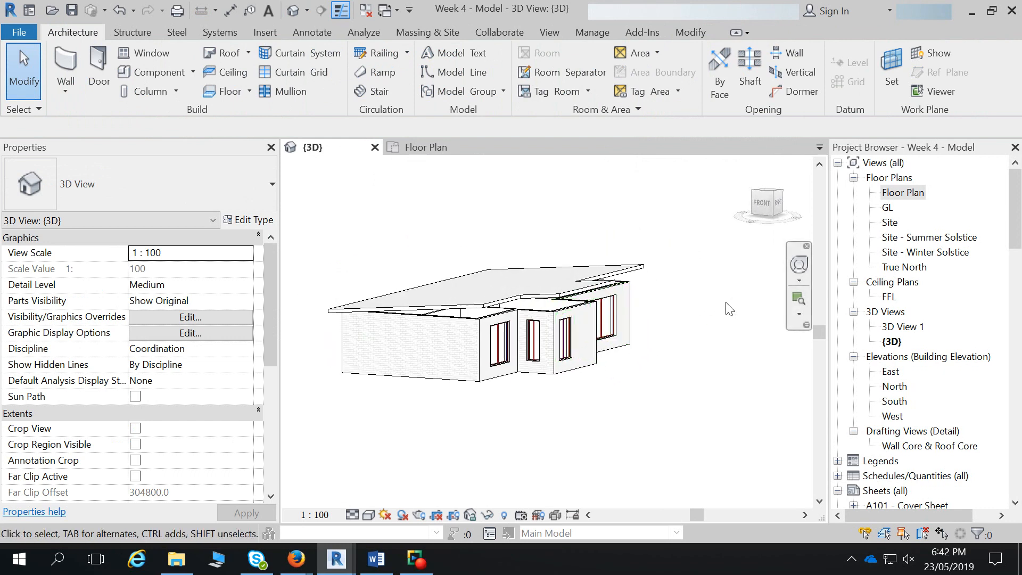
pyautogui.moveTo(671, 363)
pyautogui.keyDown('shift'); pyautogui.mouseDown(button='middle')
pyautogui.moveTo(657, 375)
pyautogui.moveTo(577, 370)
pyautogui.moveTo(668, 368)
pyautogui.mouseUp(button='middle'); pyautogui.keyUp('shift')
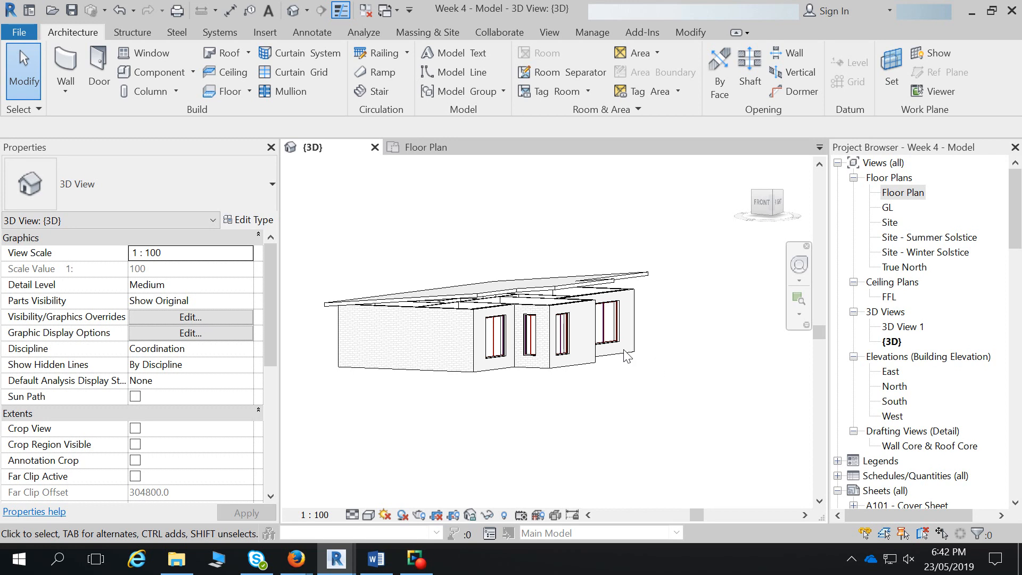
# - Try a top offset of 1000 on the projecting room's narrow side wall and return it to 30
pyautogui.click(543, 315)
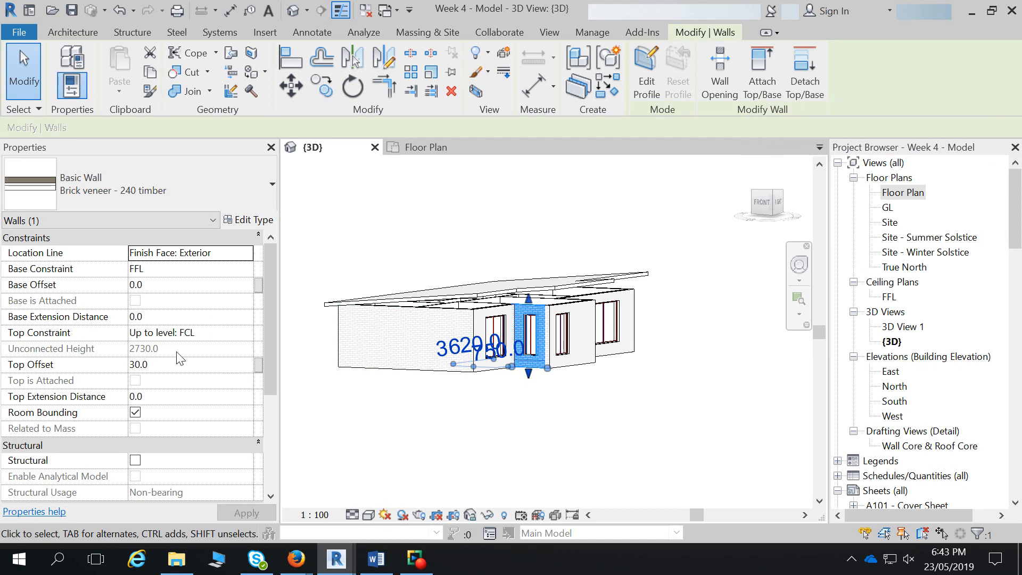
pyautogui.click(162, 365)
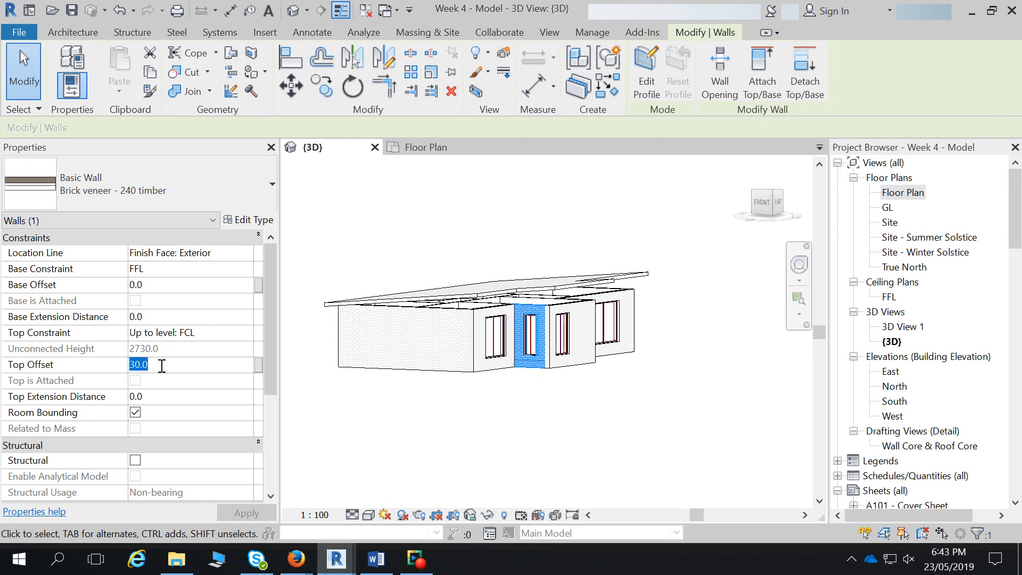
pyautogui.write('1000')
pyautogui.press('Return')
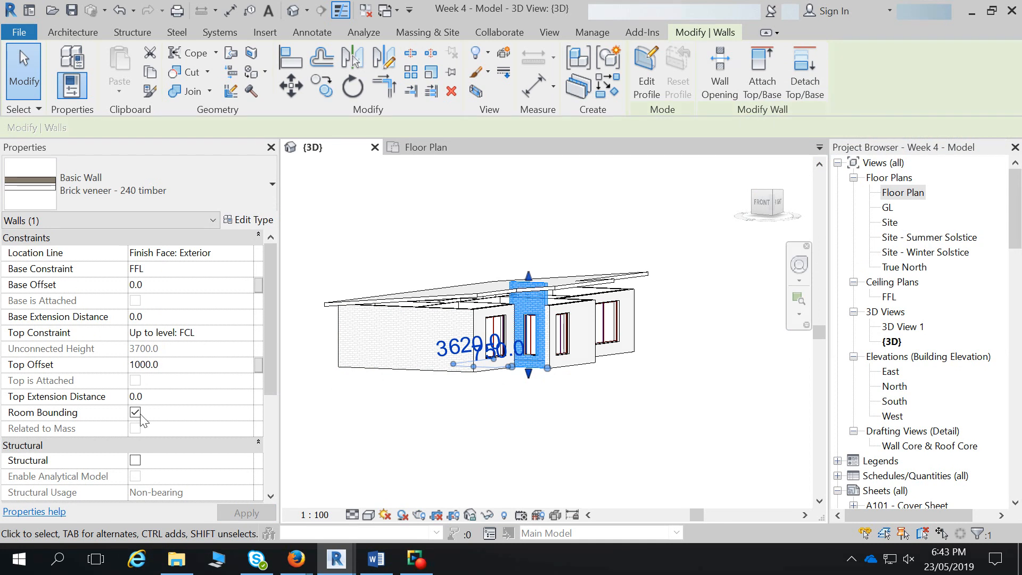
pyautogui.click(175, 364)
pyautogui.write('30.0')
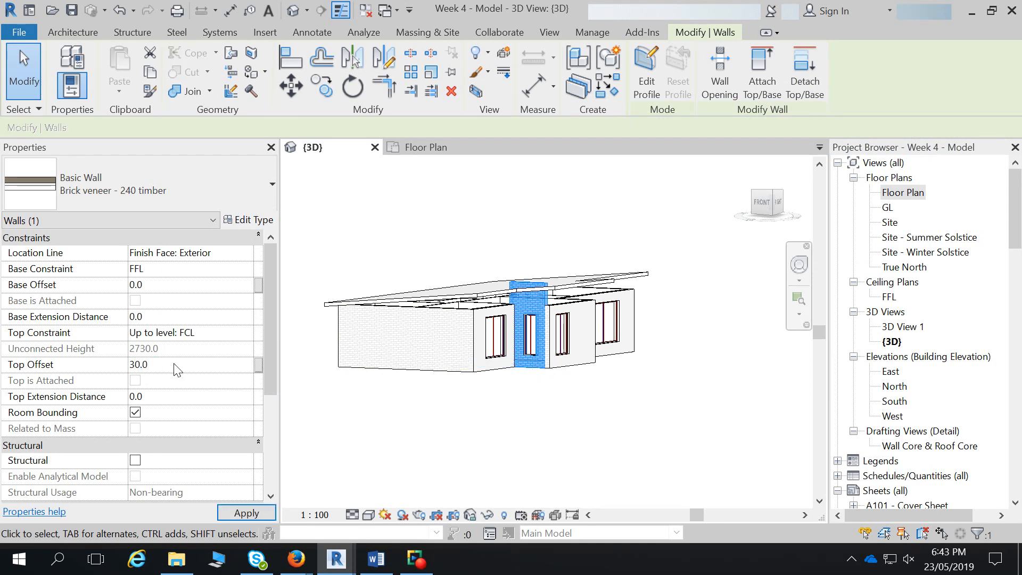
# - Attach the top of the projecting room's narrow side wall to the roof
pyautogui.click(769, 95)
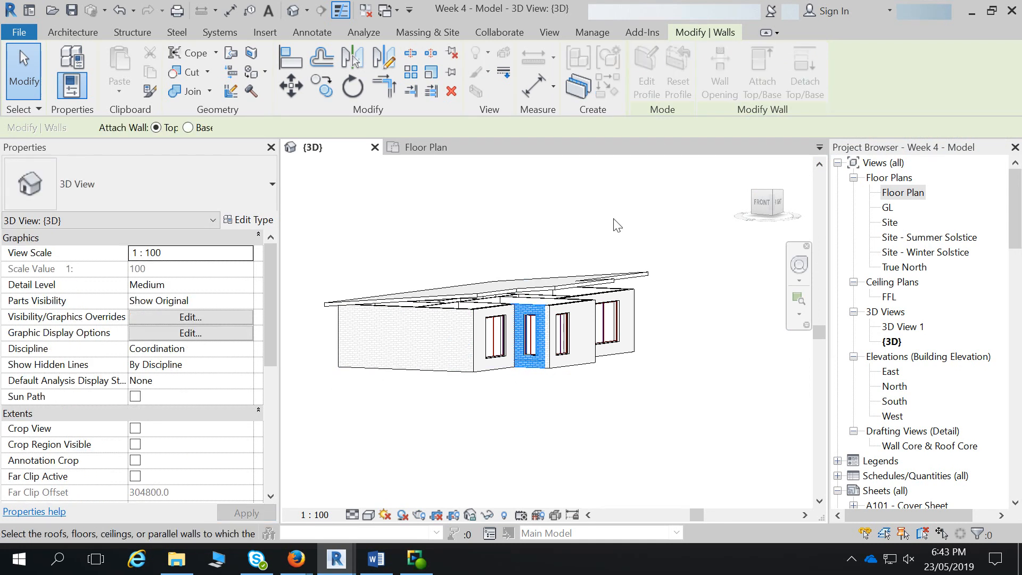
pyautogui.click(551, 290)
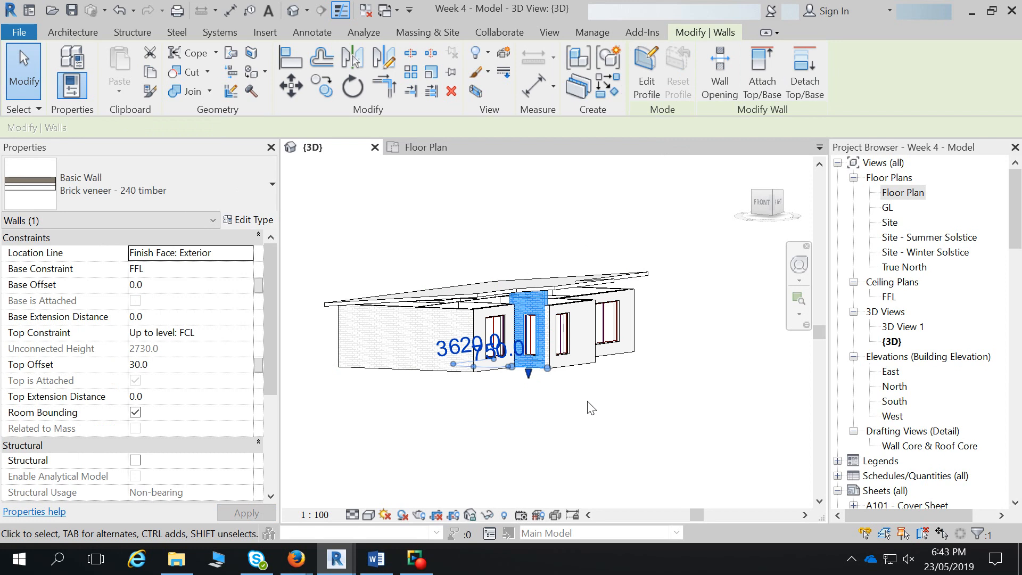
pyautogui.press('Escape')
# - Set the single-slope roof's slope to 10°
pyautogui.click(572, 290)
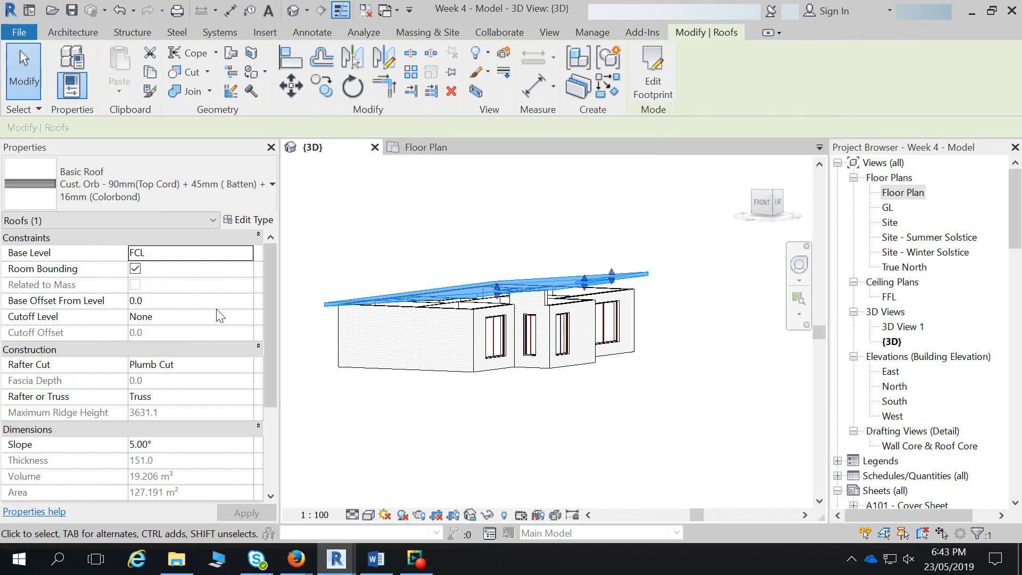
pyautogui.click(158, 443)
pyautogui.doubleClick(158, 444)
pyautogui.write('10')
pyautogui.press('Return')
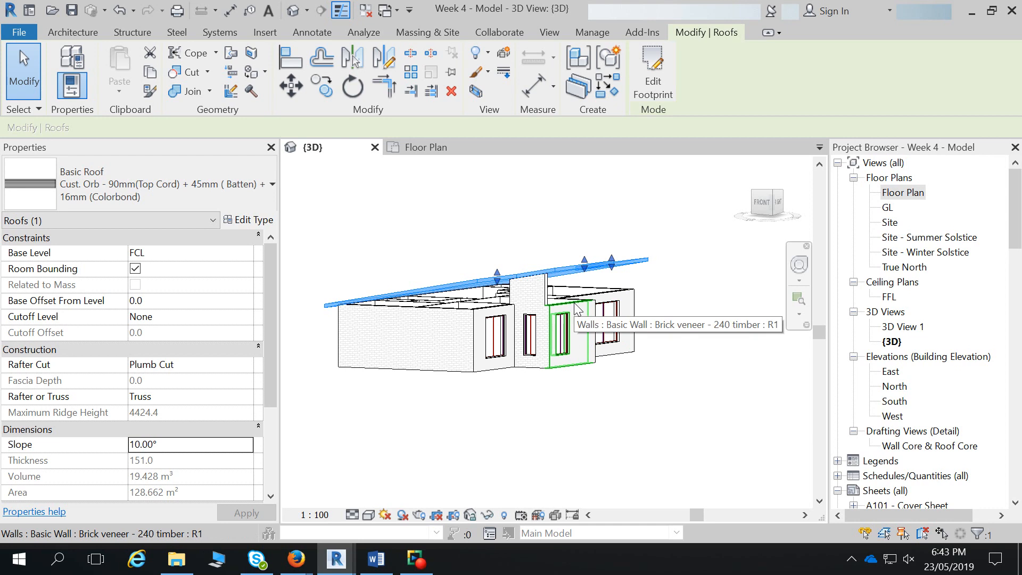
# - Select the whole chain of exterior walls and attach their tops to the roof
pyautogui.press('Tab')
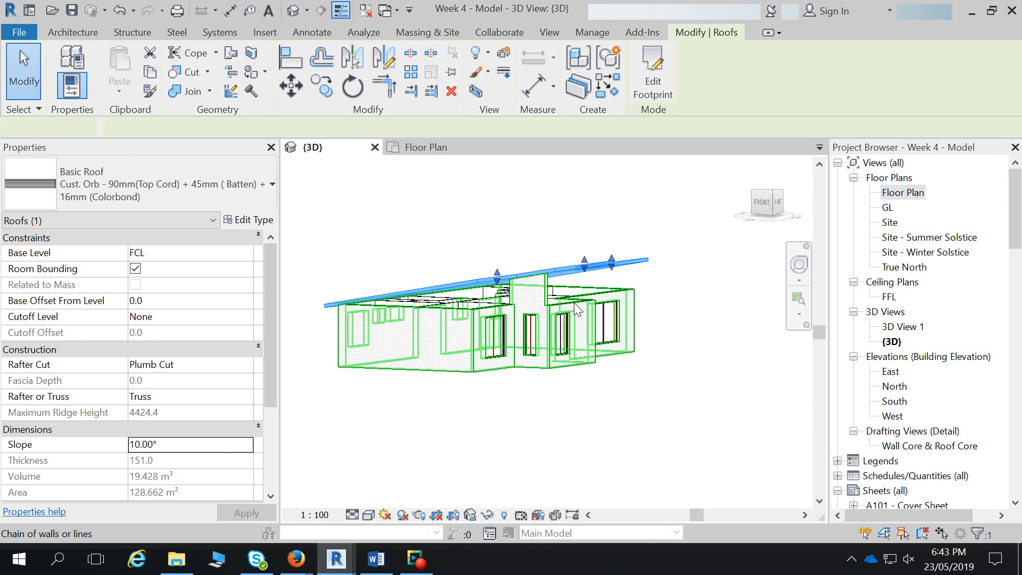
pyautogui.click(574, 303)
pyautogui.click(762, 73)
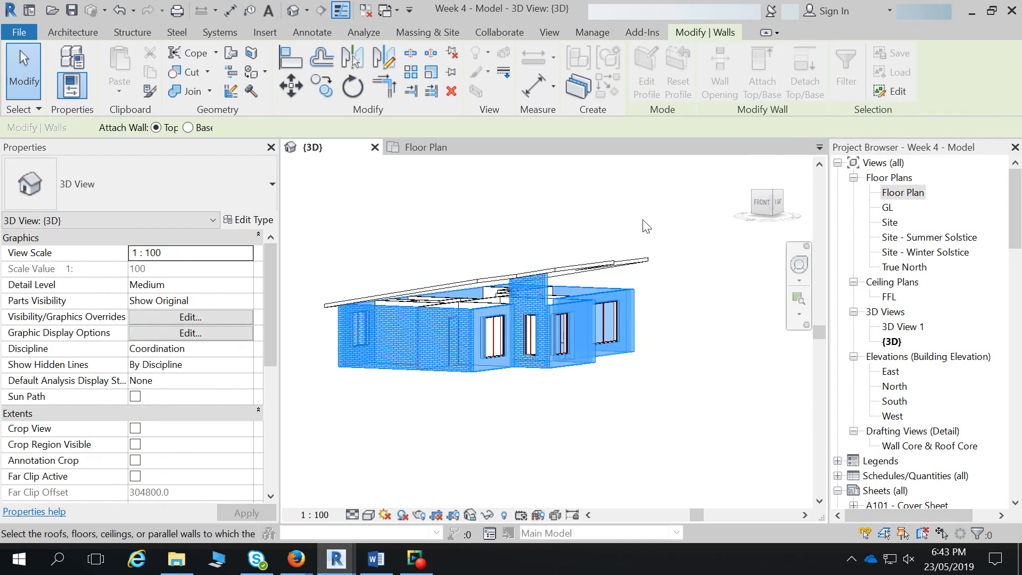
pyautogui.click(586, 274)
pyautogui.press('Escape')
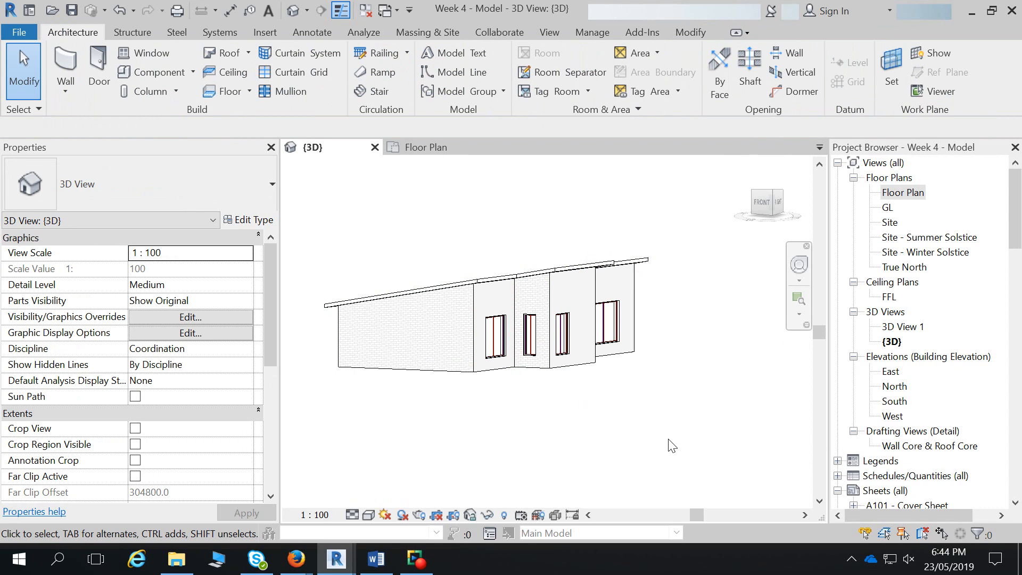
# - Examine the roof-attached exterior walls from the other side in 3D and in the East elevation
pyautogui.keyDown('shift'); pyautogui.moveTo(659, 446); pyautogui.dragTo(403, 456, button='middle'); pyautogui.keyUp('shift')
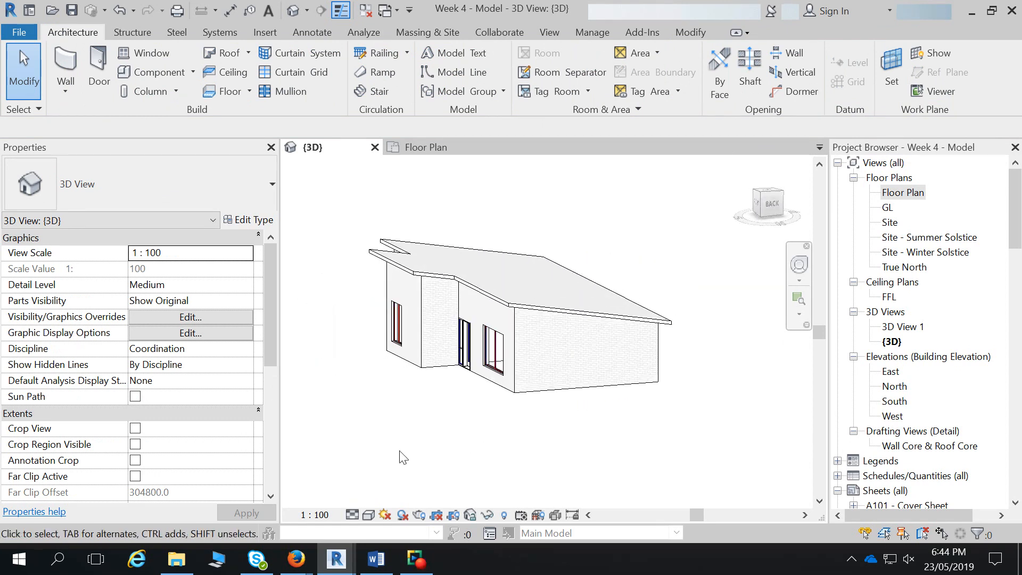
pyautogui.press('Tab')
pyautogui.click(531, 344)
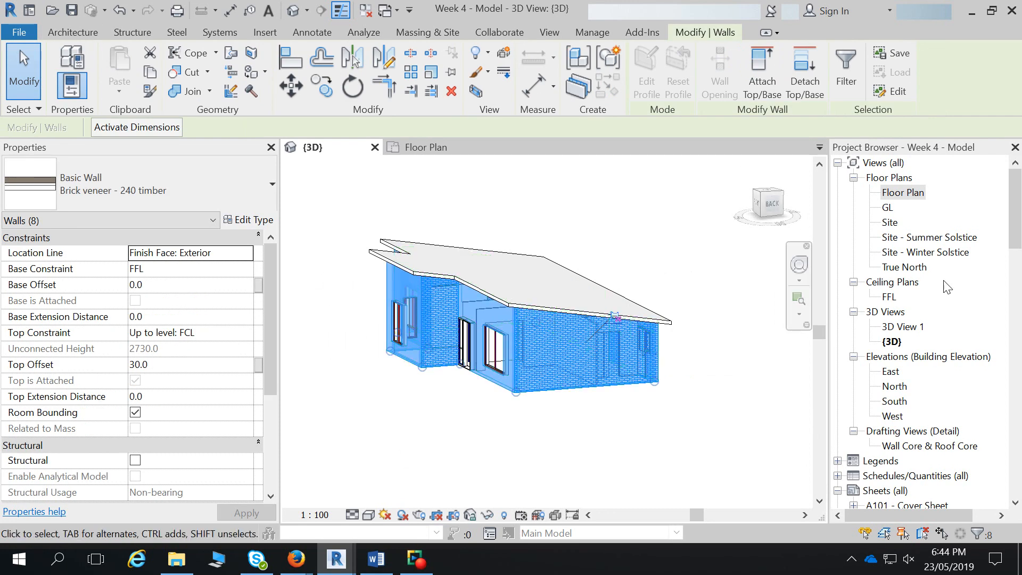
pyautogui.doubleClick(890, 371)
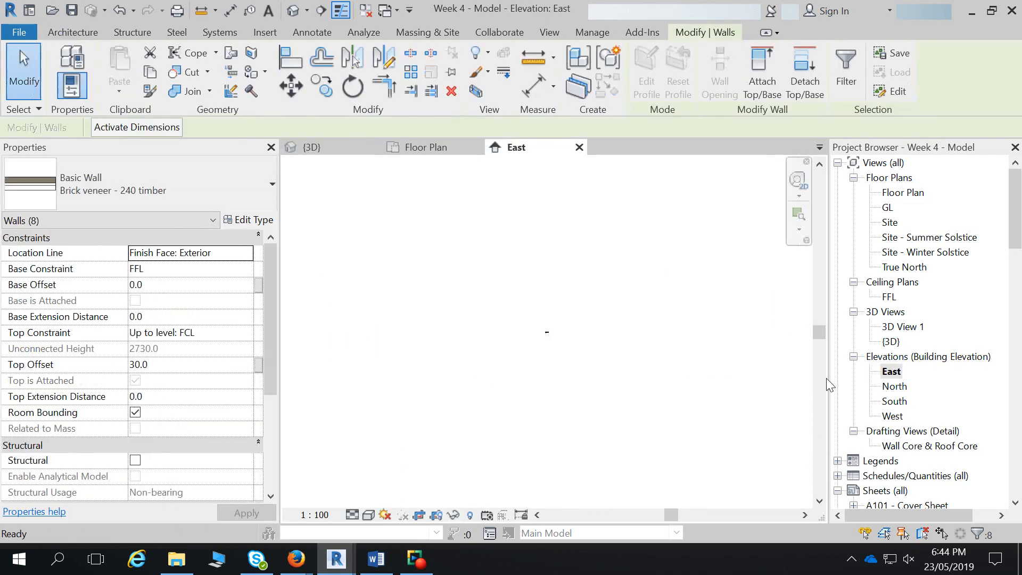
pyautogui.scroll(10, 540, 362)
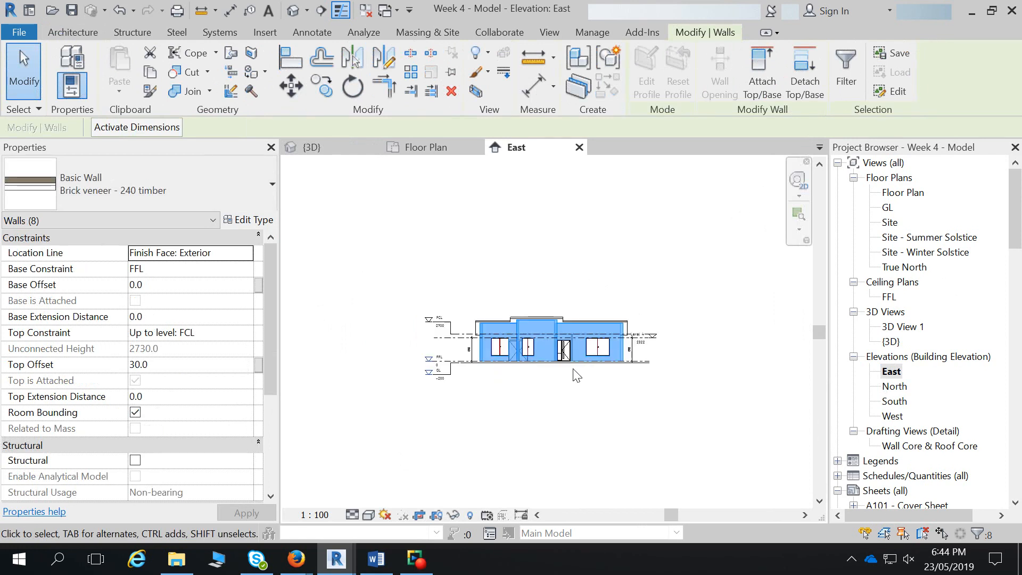
pyautogui.click(606, 417)
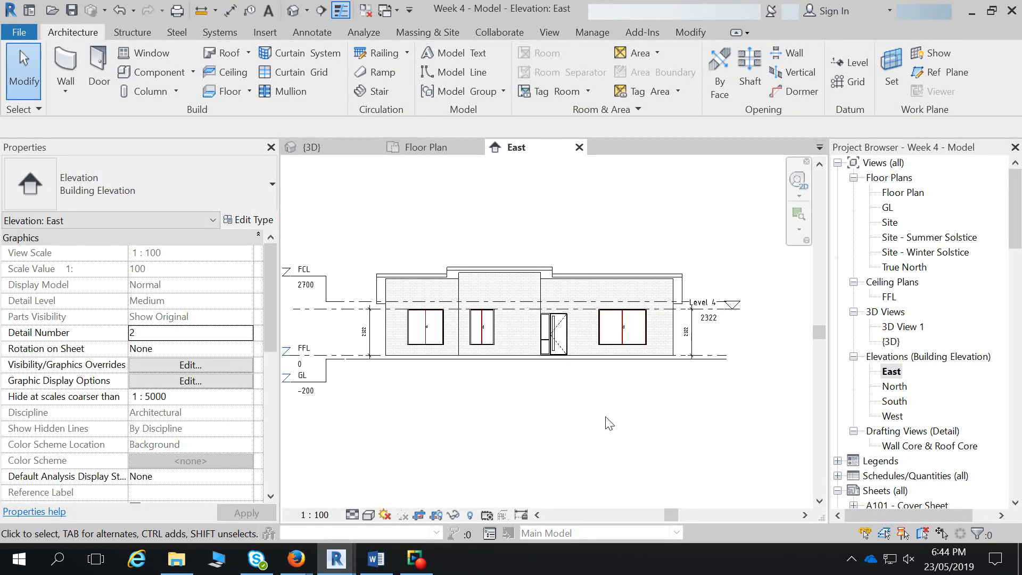
# - Set the top offset of the projecting room's front wall to 2000 and detach its top from the roof
pyautogui.click(517, 287)
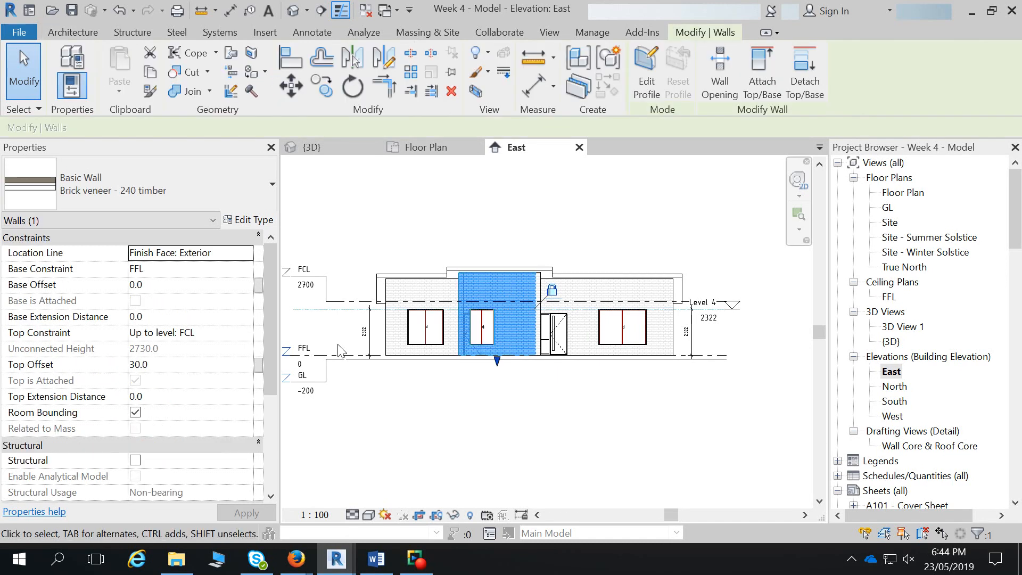
pyautogui.click(163, 365)
pyautogui.write('2000')
pyautogui.press('Return')
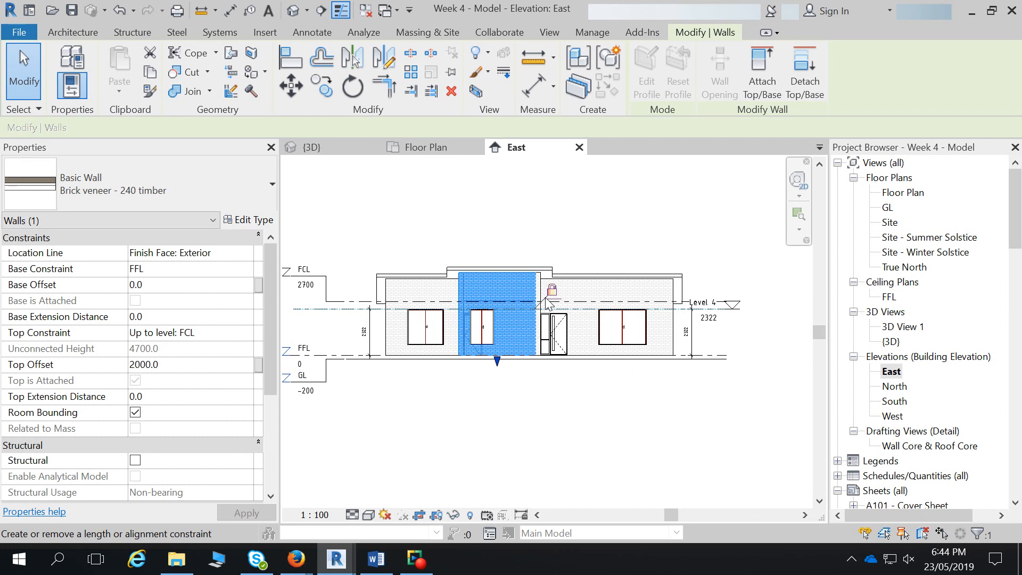
pyautogui.click(807, 79)
pyautogui.click(534, 272)
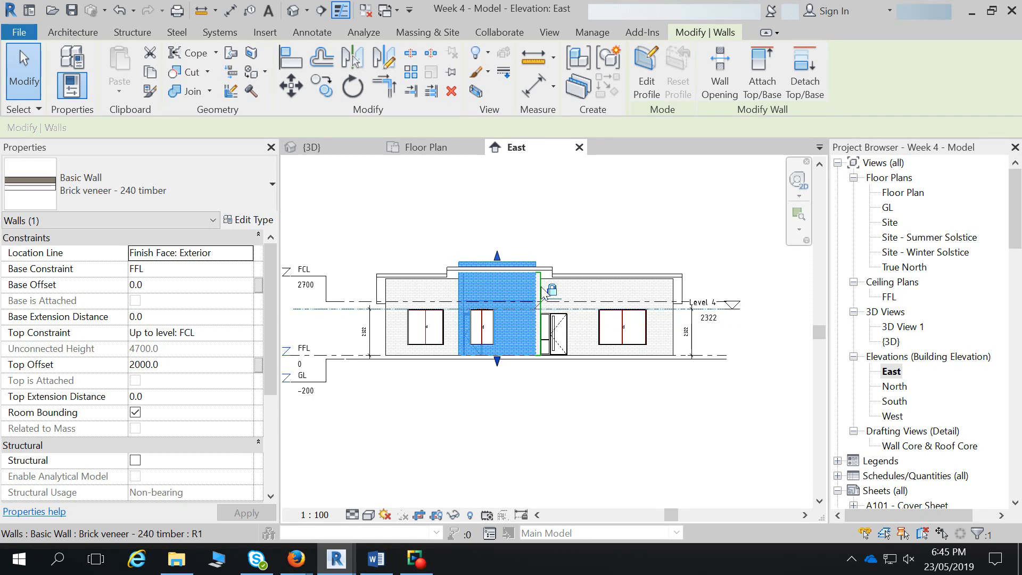
# - Set the top offset of the projecting room's front wall to 1000 and detach its top from the roof
pyautogui.doubleClick(184, 362)
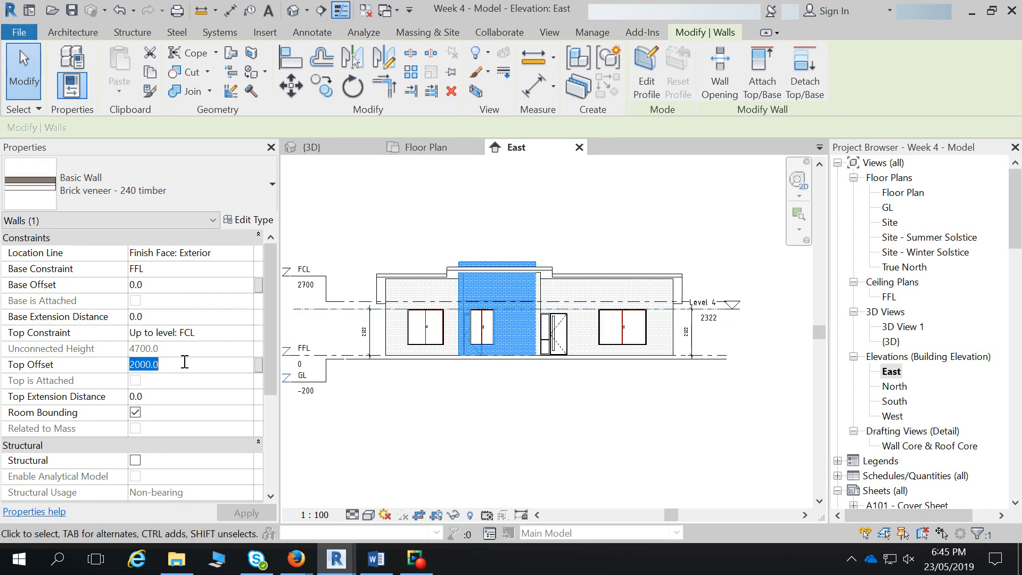
pyautogui.write('1000')
pyautogui.press('Return')
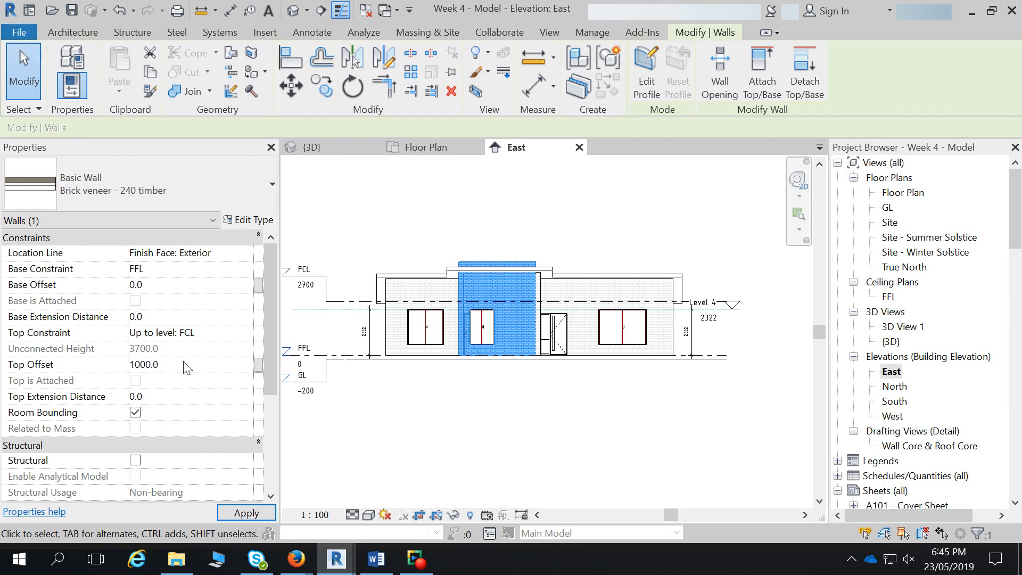
pyautogui.click(806, 71)
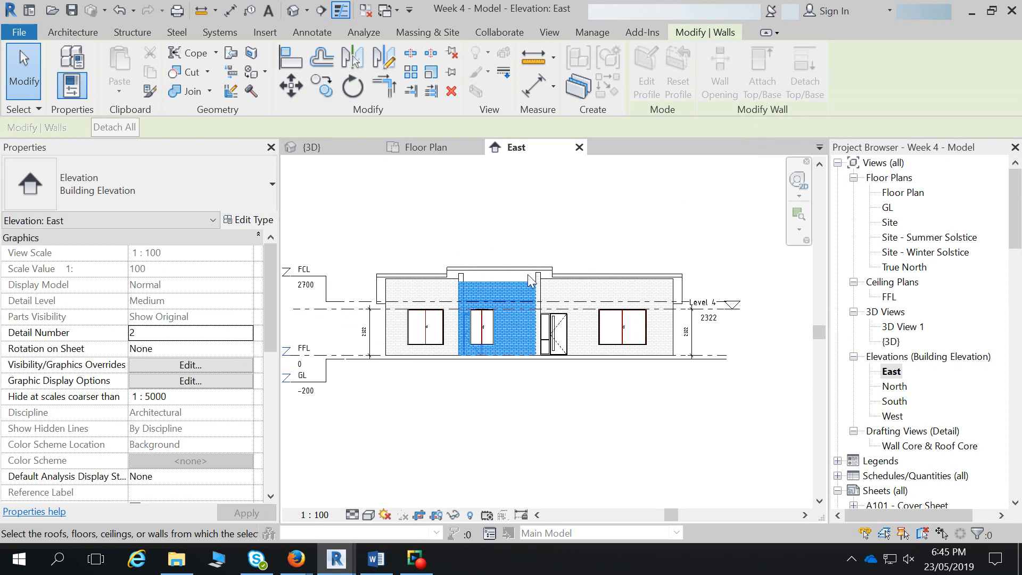
pyautogui.click(499, 271)
pyautogui.click(467, 287)
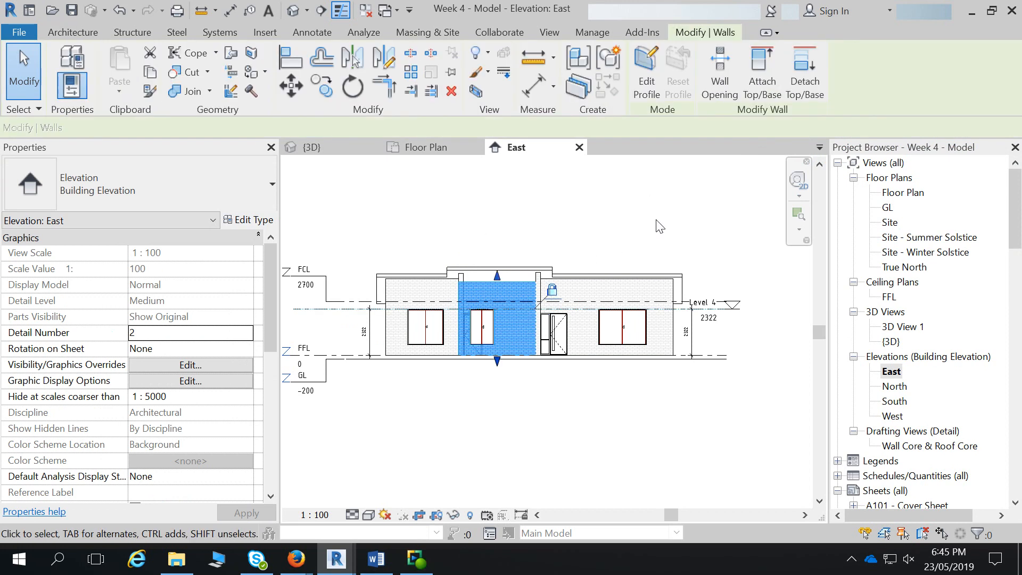
# - Attach the top of the projecting room's front wall to the roof, detach it again and clear the selection
pyautogui.click(759, 67)
pyautogui.click(512, 291)
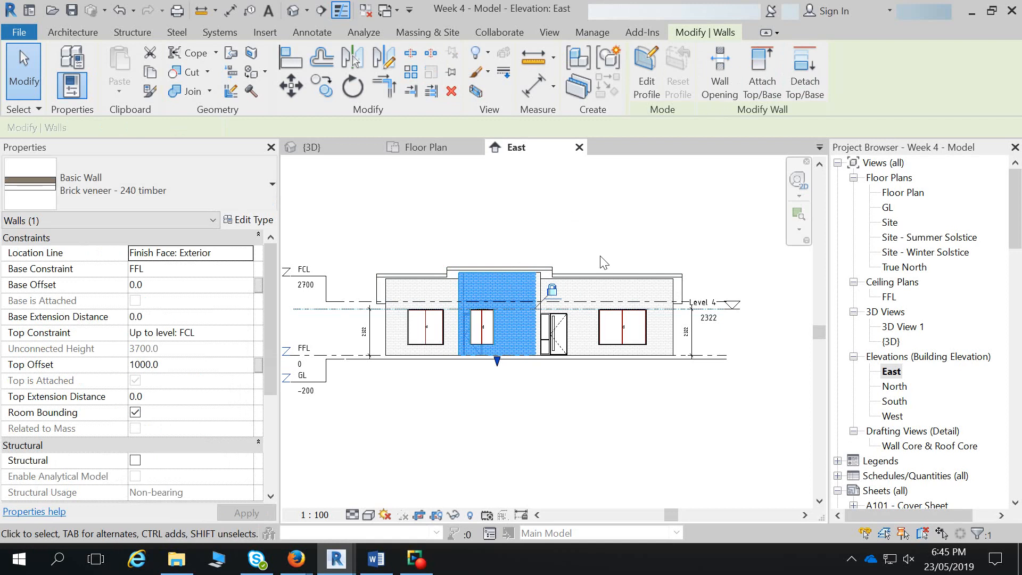
pyautogui.click(515, 284)
pyautogui.click(820, 97)
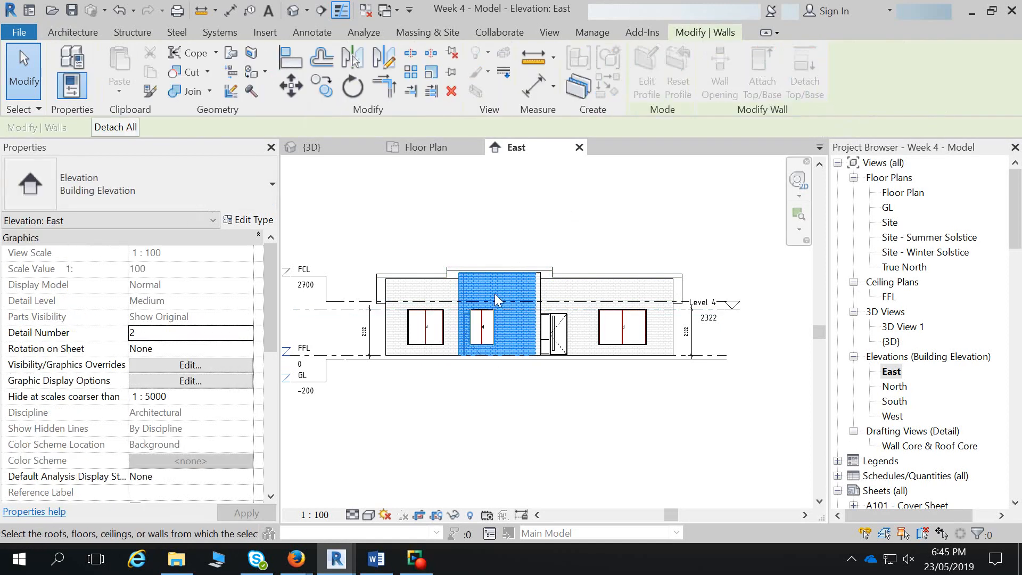
pyautogui.click(506, 267)
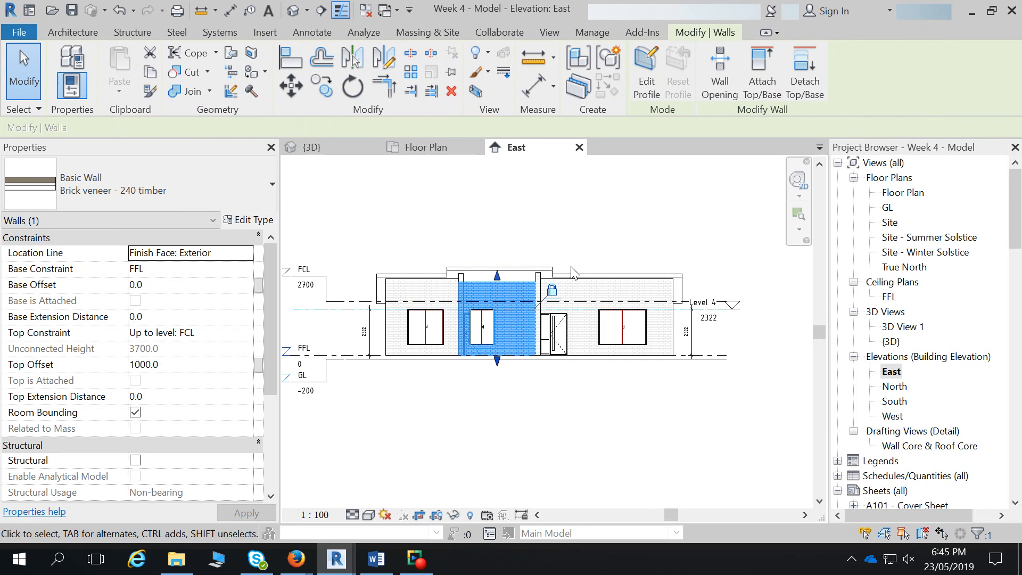
pyautogui.click(526, 446)
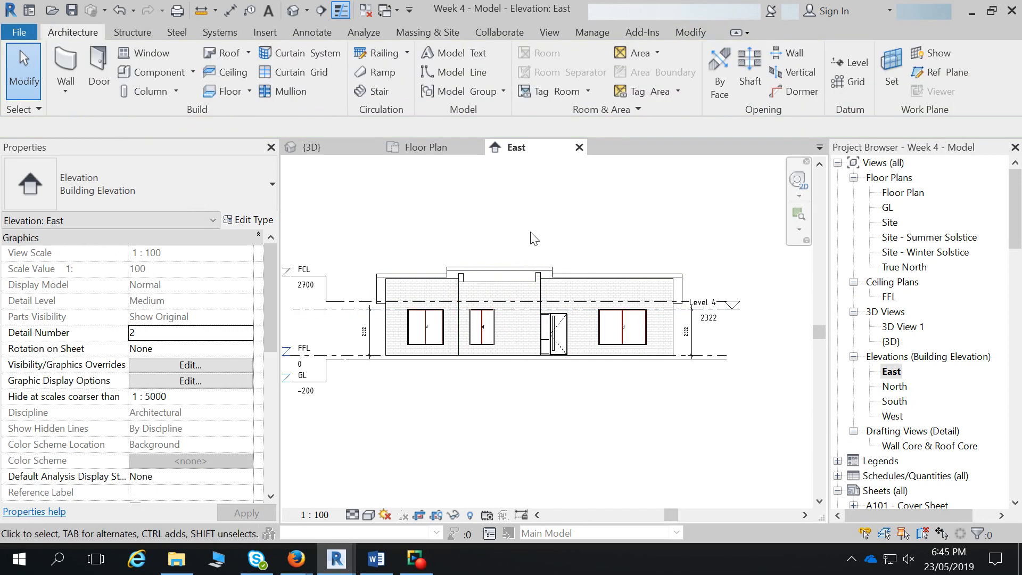
# - Reattach the top of the projecting room's front wall to the roof and deselect the wall
pyautogui.click(508, 285)
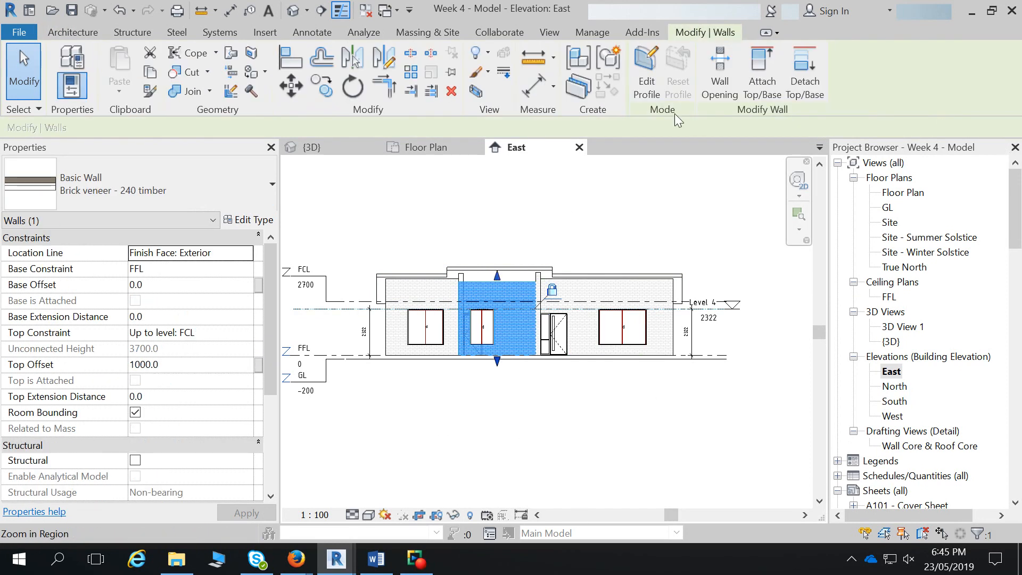
pyautogui.click(762, 72)
pyautogui.click(528, 268)
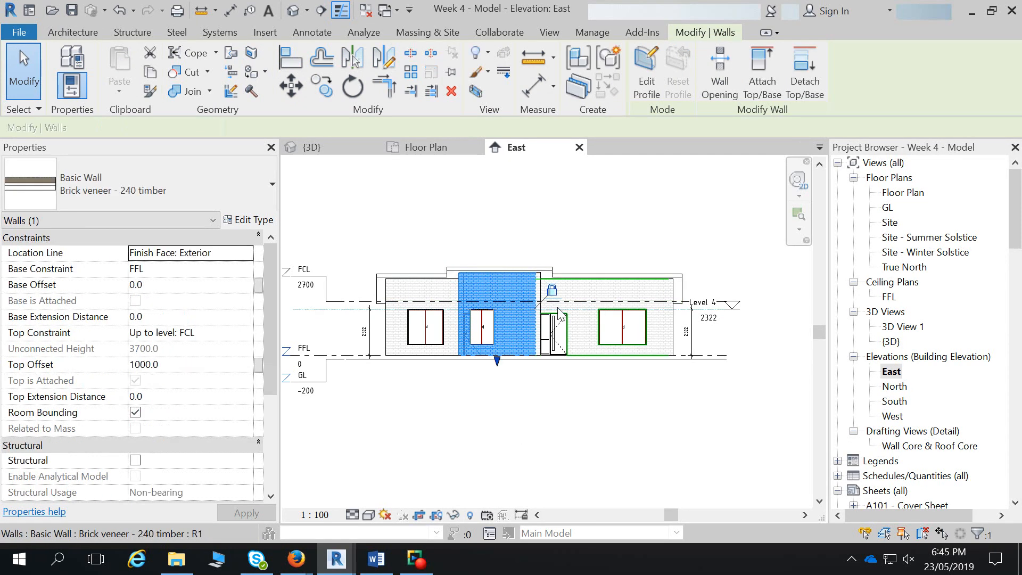
pyautogui.click(607, 415)
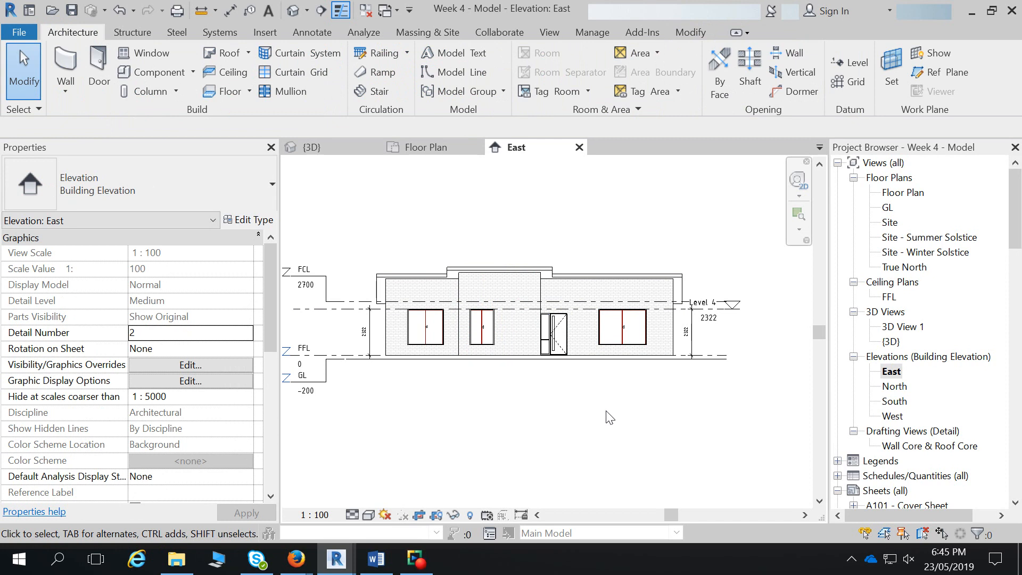
# - Open the roof's footprint for editing in the floor plan and make all its boundary lines define the roof slope
pyautogui.click(425, 147)
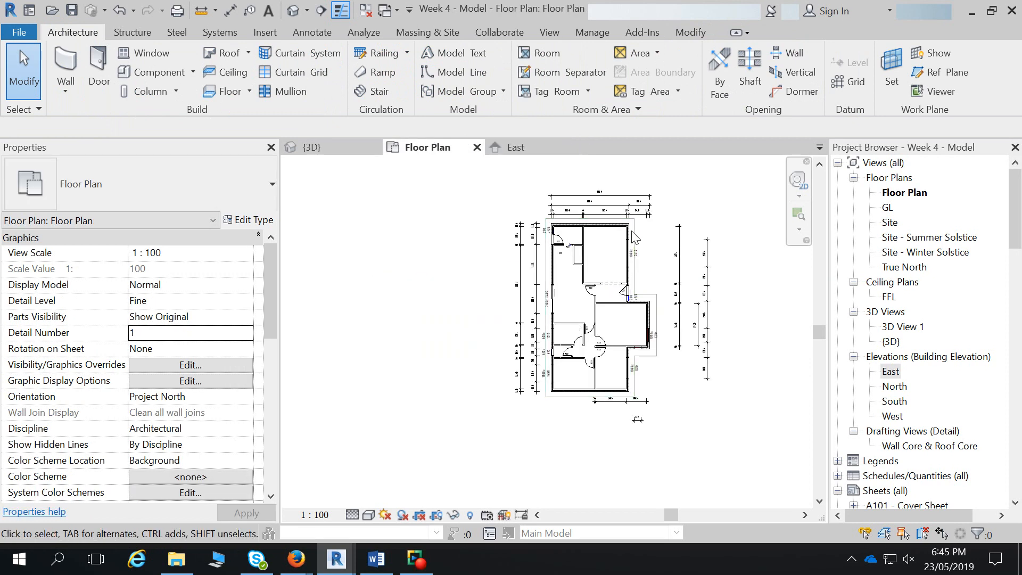
pyautogui.click(634, 237)
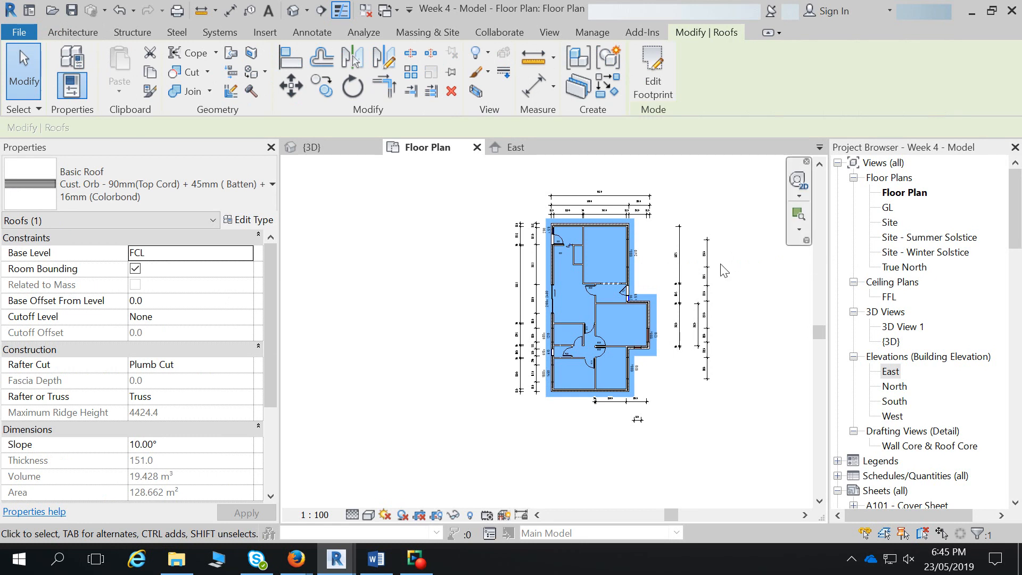
pyautogui.click(655, 79)
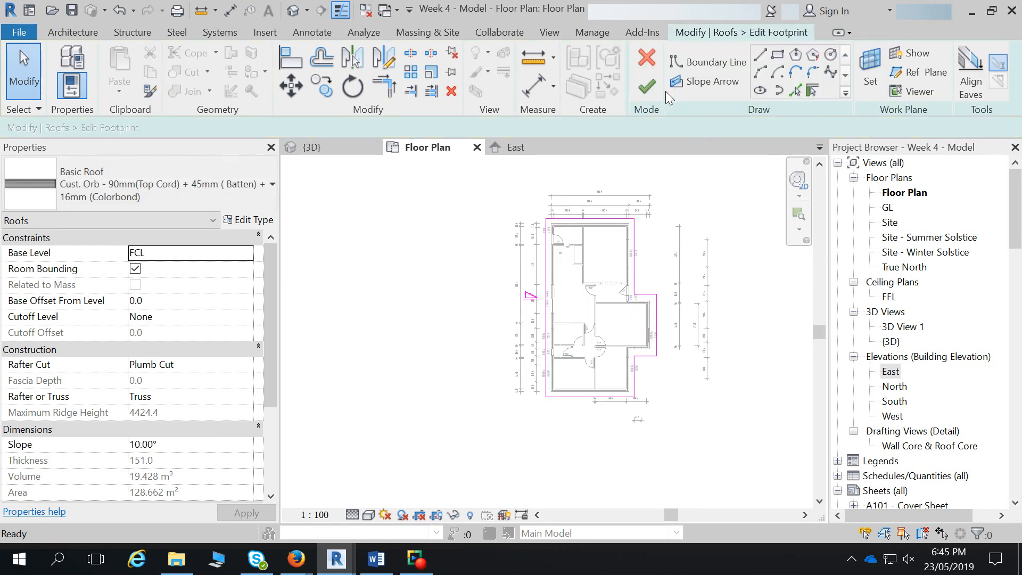
pyautogui.moveTo(673, 456)
pyautogui.mouseDown()
pyautogui.moveTo(593, 254)
pyautogui.moveTo(592, 212)
pyautogui.mouseUp()
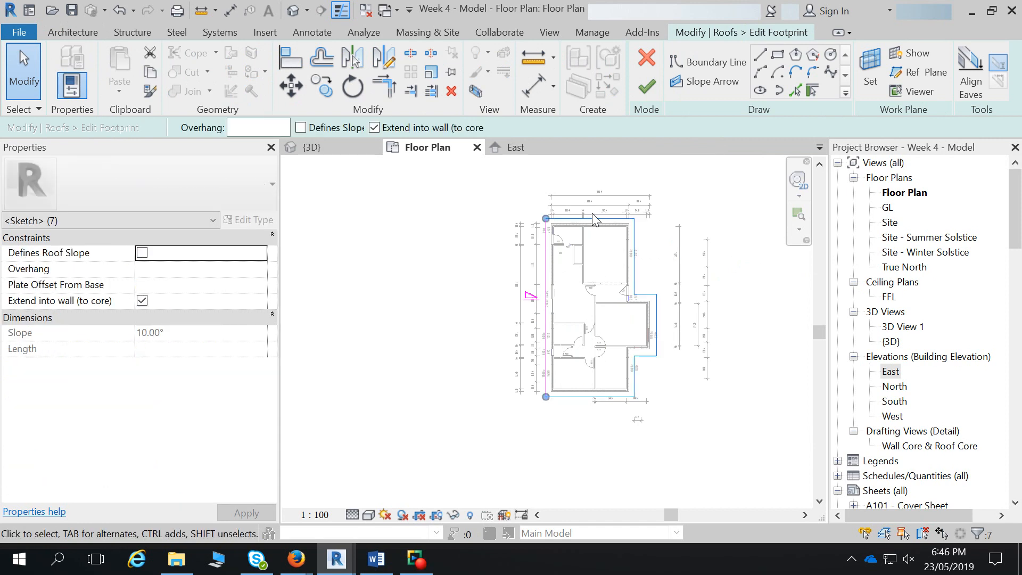
pyautogui.click(301, 128)
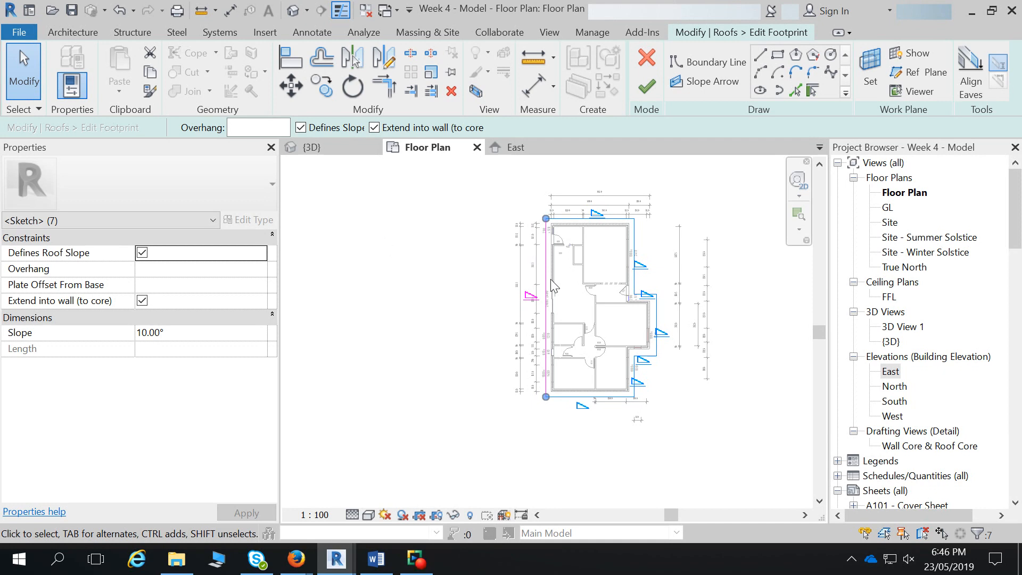
pyautogui.click(705, 442)
# - Set the slope of all the footprint's boundary lines to 25° and finish the roof
pyautogui.moveTo(701, 437); pyautogui.dragTo(514, 190)
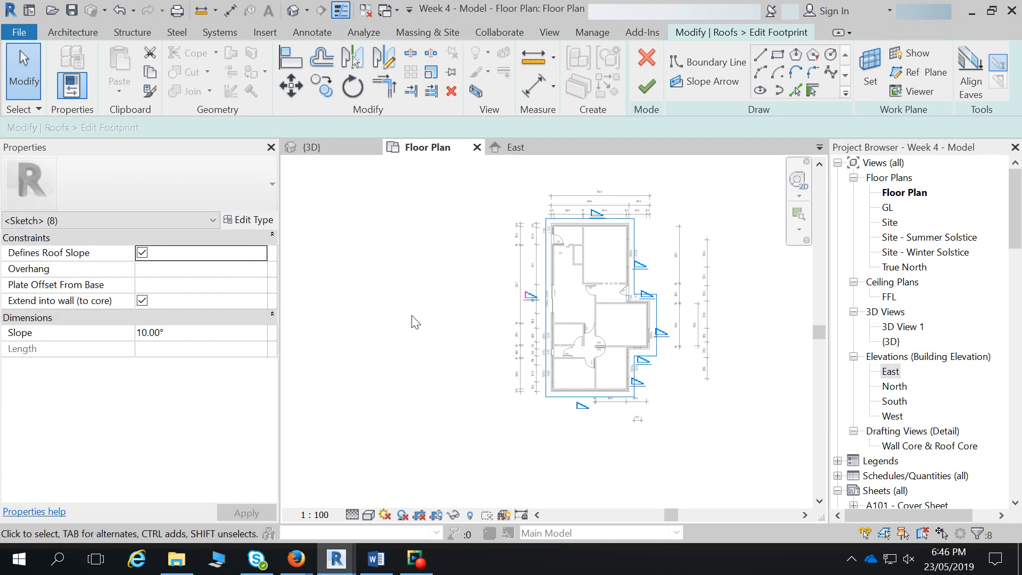
pyautogui.click(170, 332)
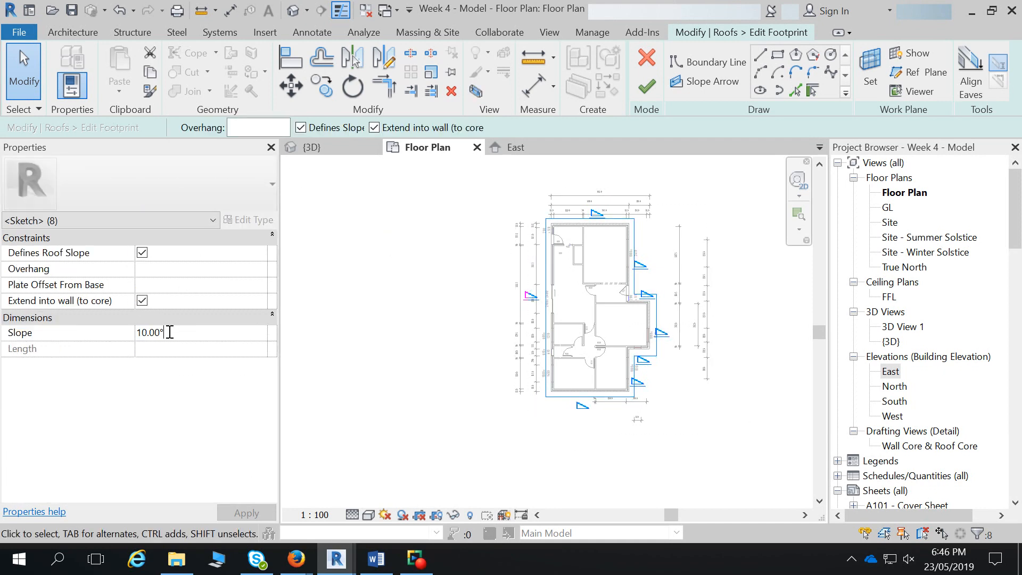
pyautogui.moveTo(170, 332); pyautogui.dragTo(108, 331)
pyautogui.write('25')
pyautogui.press('Return')
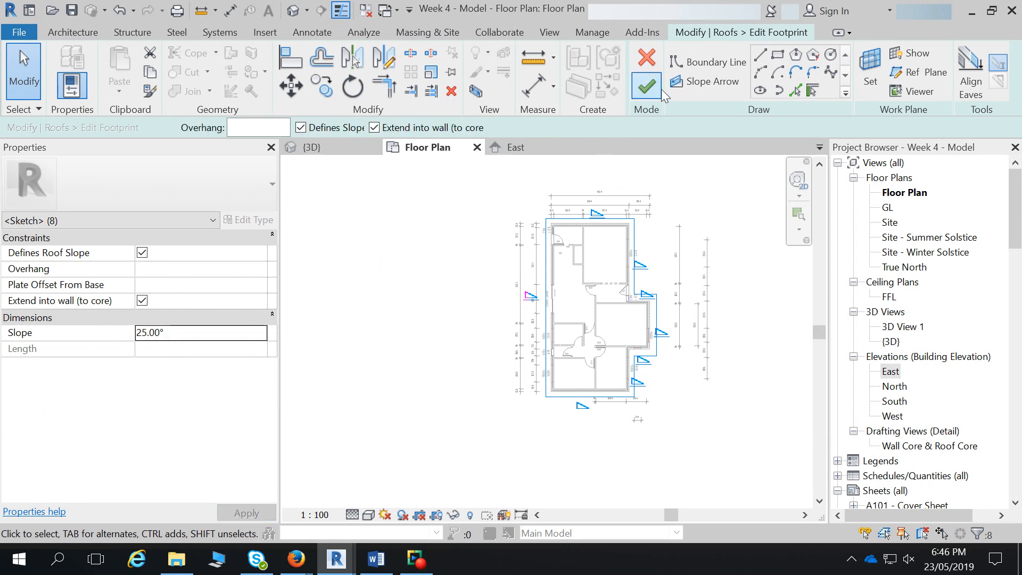
pyautogui.click(653, 90)
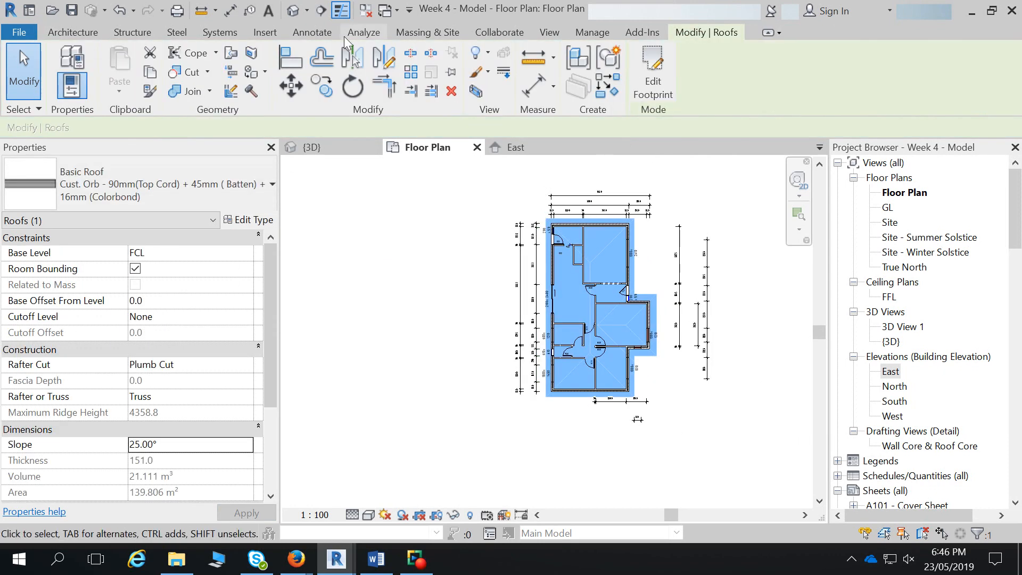
# - Reopen the roof's footprint in the 3D view and set the plate offset from base to 0 for the projecting room's return edge beside the entry door
pyautogui.click(293, 11)
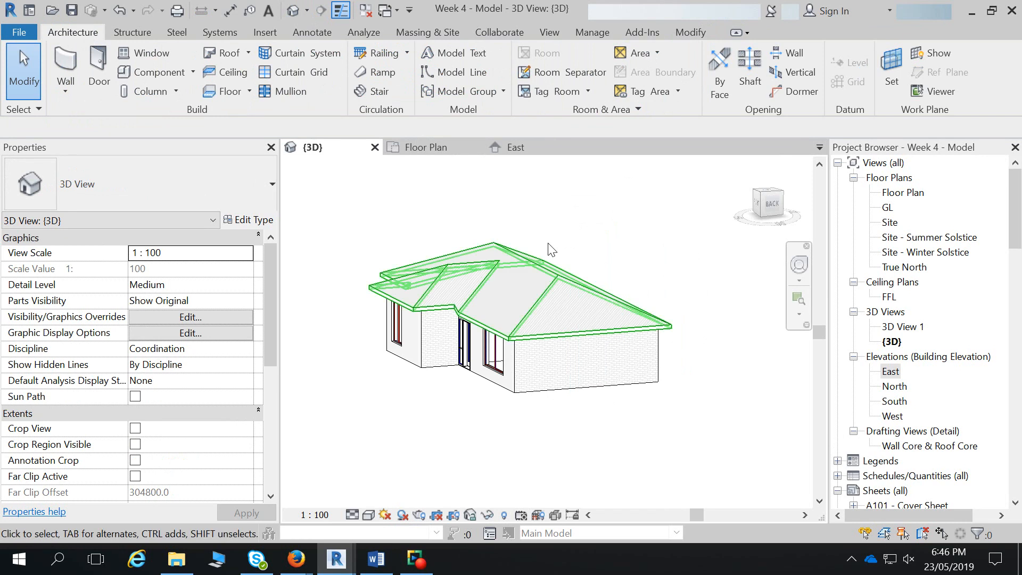
pyautogui.click(549, 314)
pyautogui.click(651, 90)
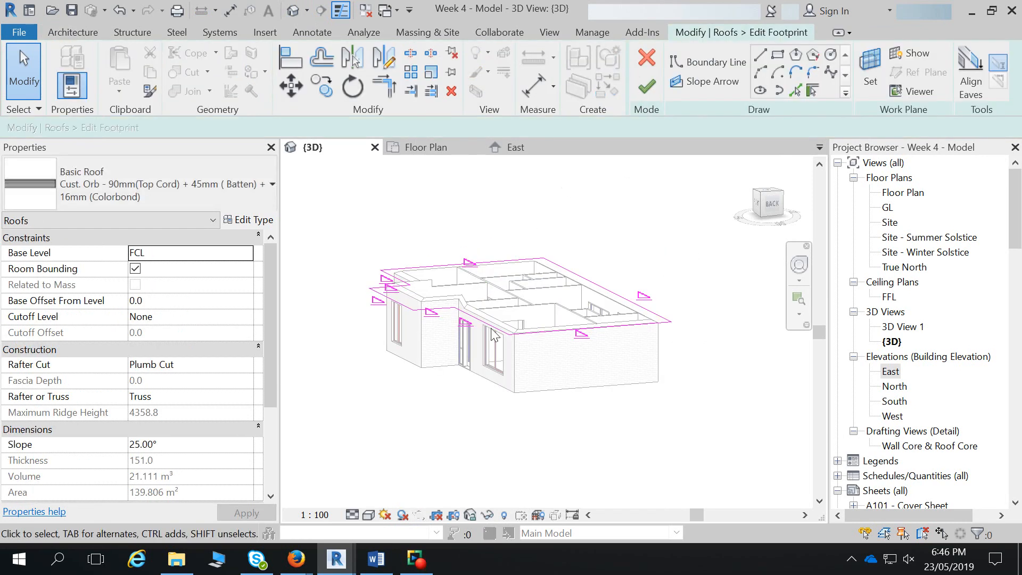
pyautogui.click(446, 317)
pyautogui.click(221, 287)
pyautogui.write('0')
pyautogui.press('Return')
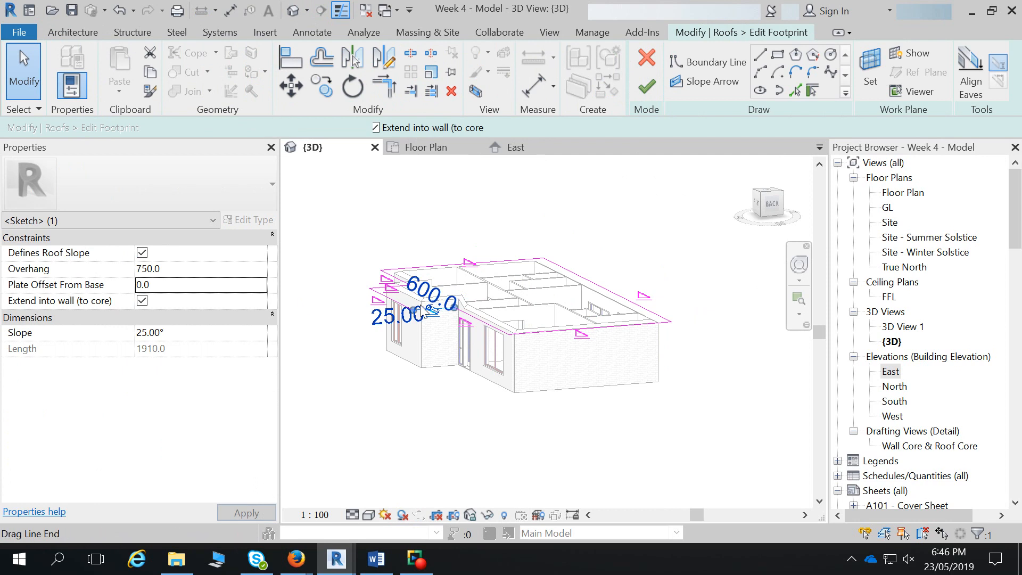
# - Set the plate offset from base to 0 for the projecting room's opposite return edge and finish the footprint
pyautogui.click(394, 303)
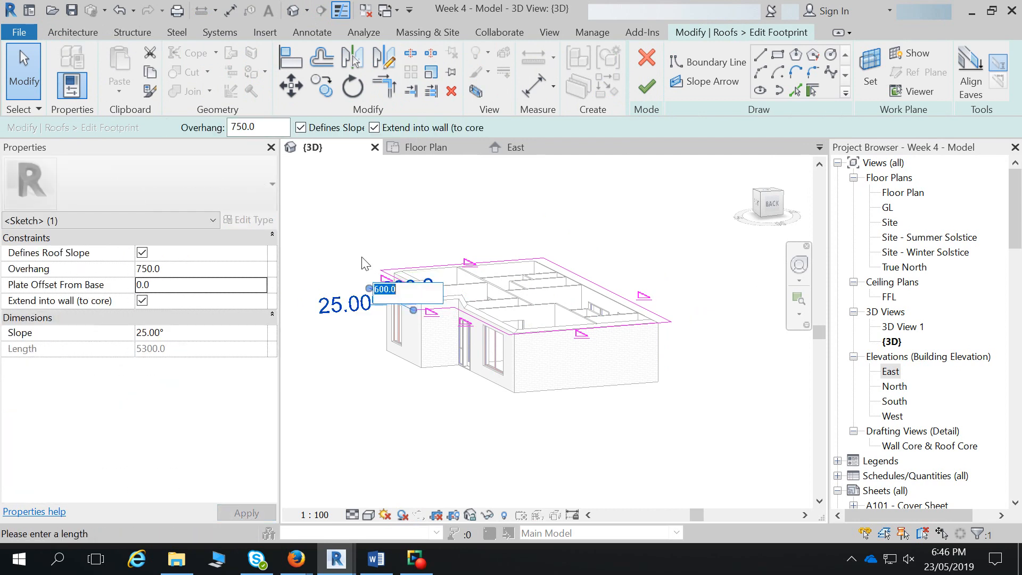
pyautogui.click(390, 285)
pyautogui.scroll(4, 391, 285)
pyautogui.write('0')
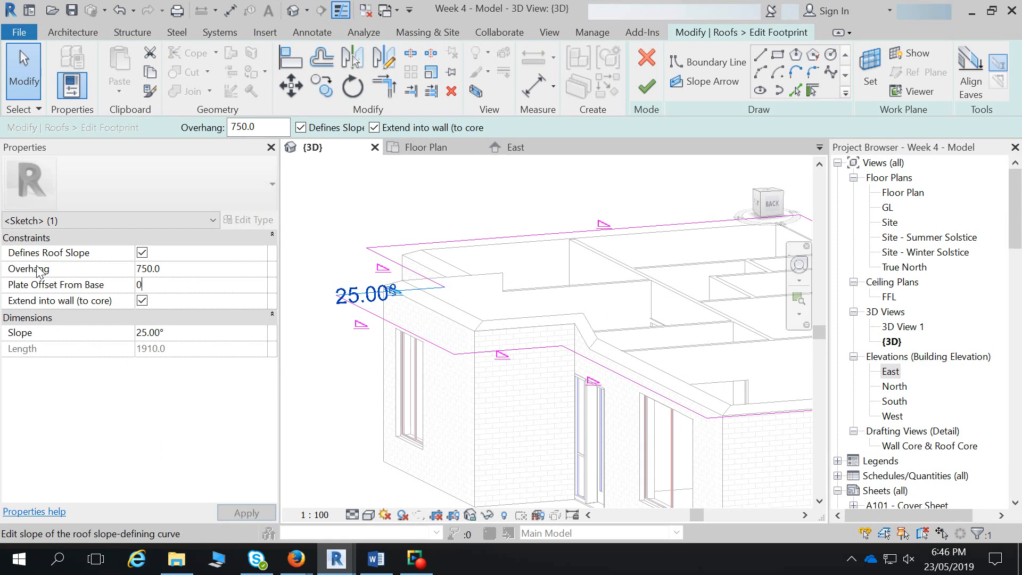
pyautogui.press('Return')
pyautogui.click(646, 86)
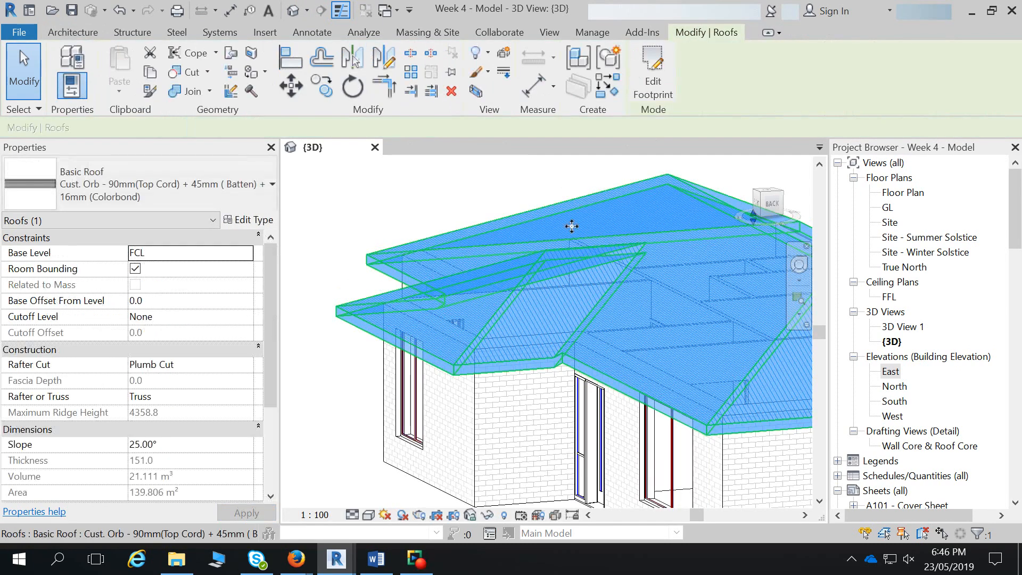
# - Use Align Eaves to match the projecting room's front and entry-side eaves to the adjoining main eave at -280, then finish the footprint
pyautogui.click(652, 79)
pyautogui.click(969, 74)
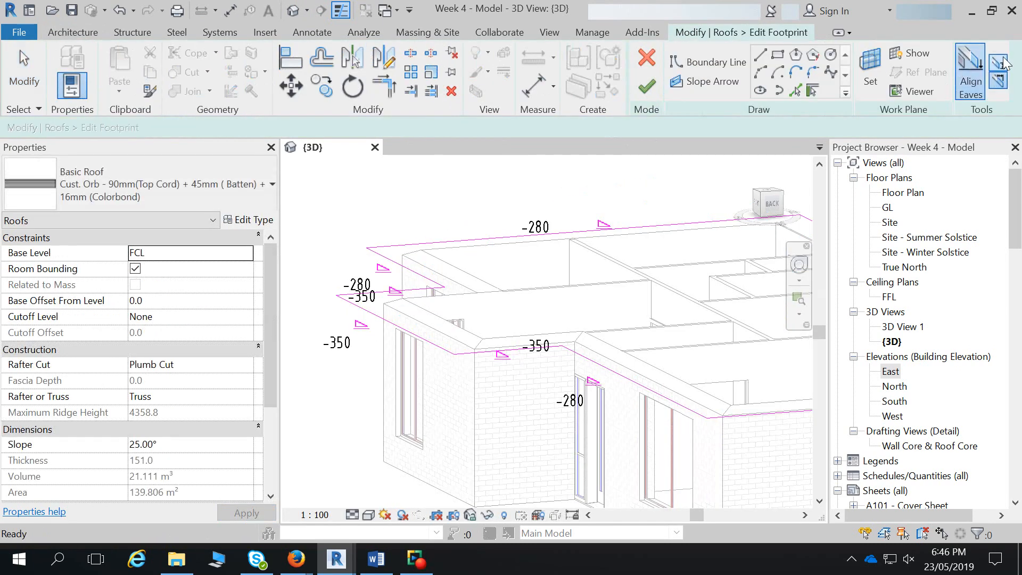
pyautogui.click(605, 367)
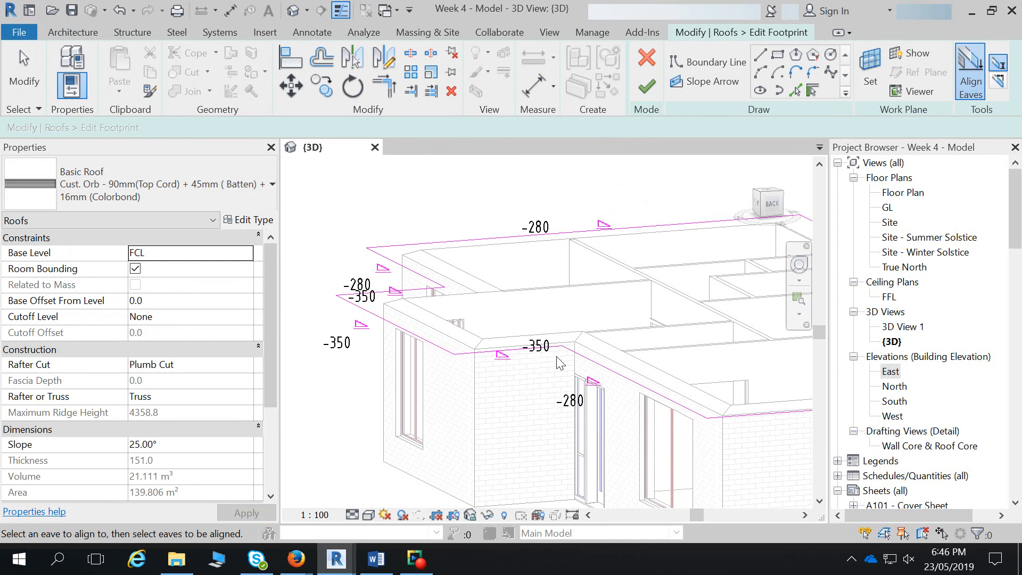
pyautogui.click(553, 347)
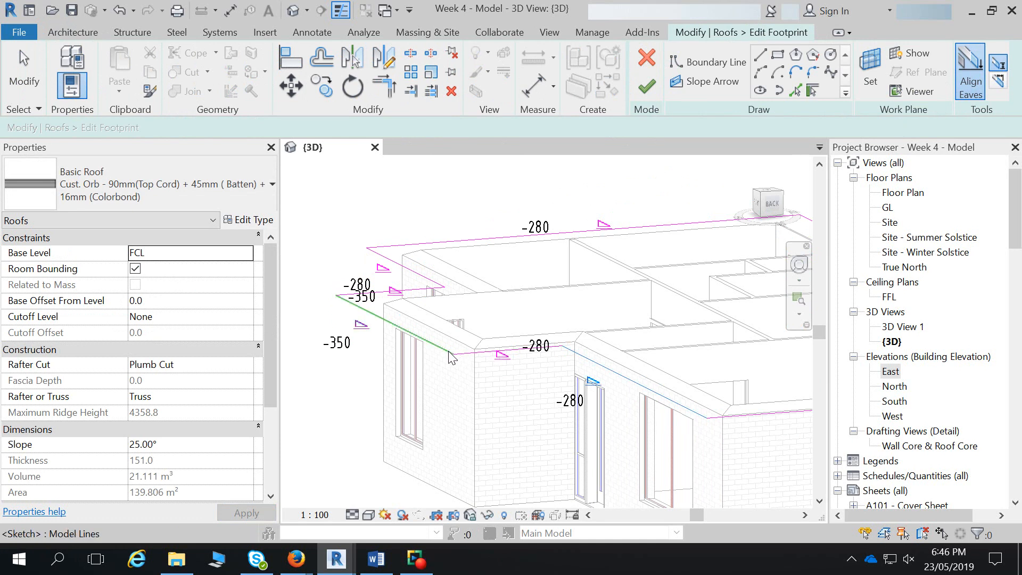
pyautogui.click(448, 358)
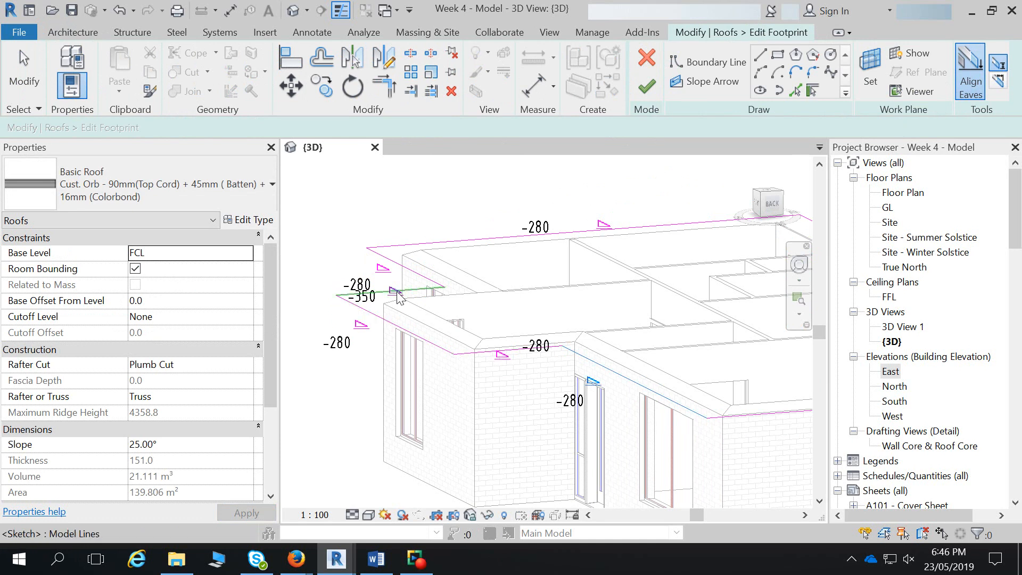
pyautogui.click(658, 87)
pyautogui.click(347, 229)
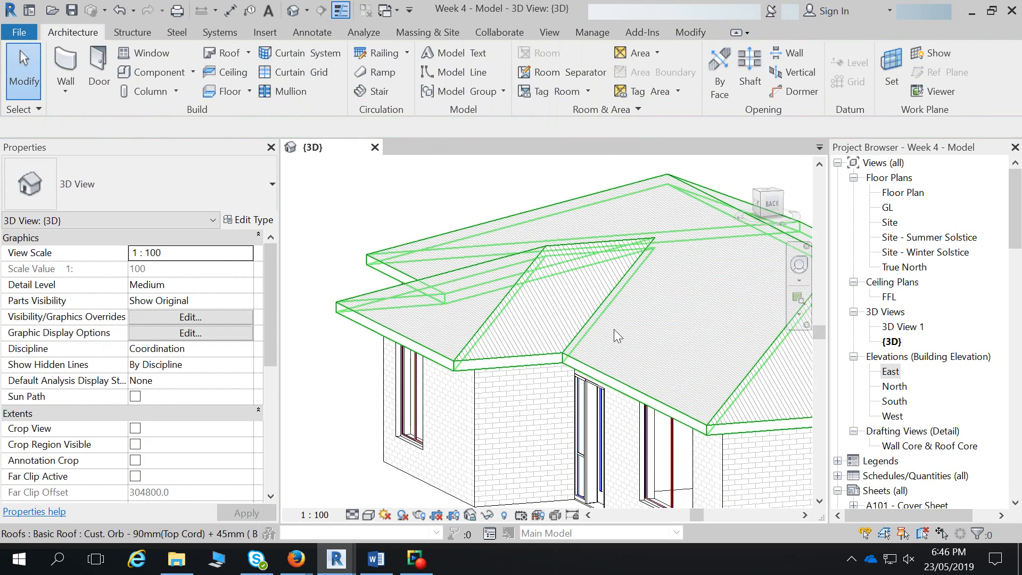
pyautogui.doubleClick(673, 382)
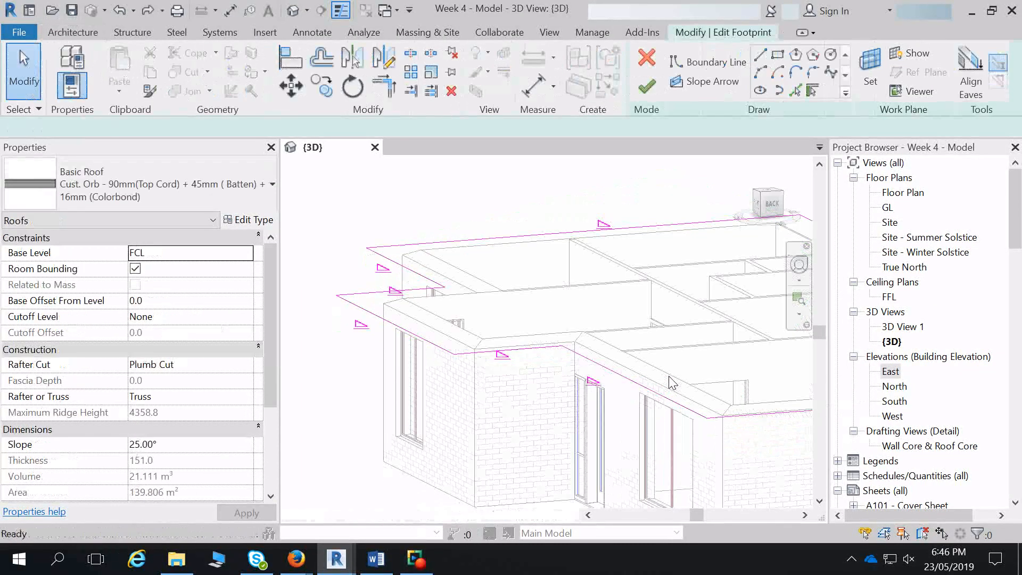
pyautogui.click(646, 57)
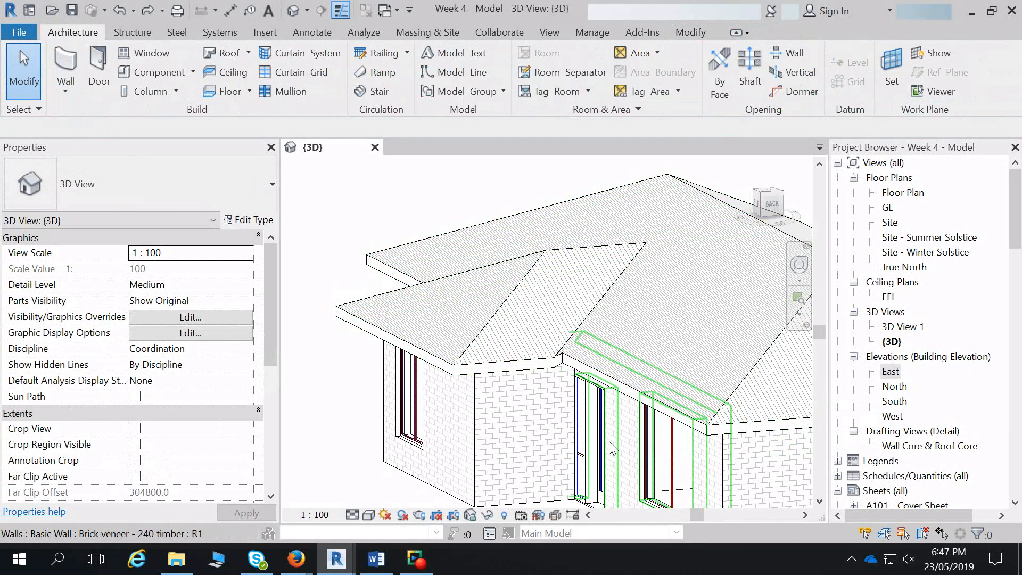
pyautogui.moveTo(697, 410); pyautogui.dragTo(605, 417, button='middle')
pyautogui.scroll(-1, 605, 417)
pyautogui.scroll(-1, 605, 420)
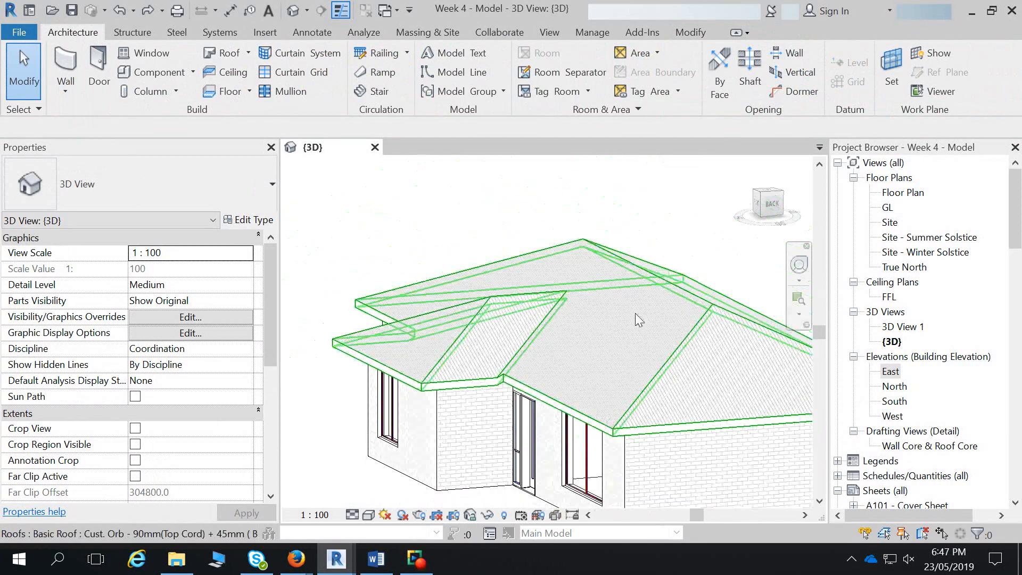
pyautogui.doubleClick(669, 261)
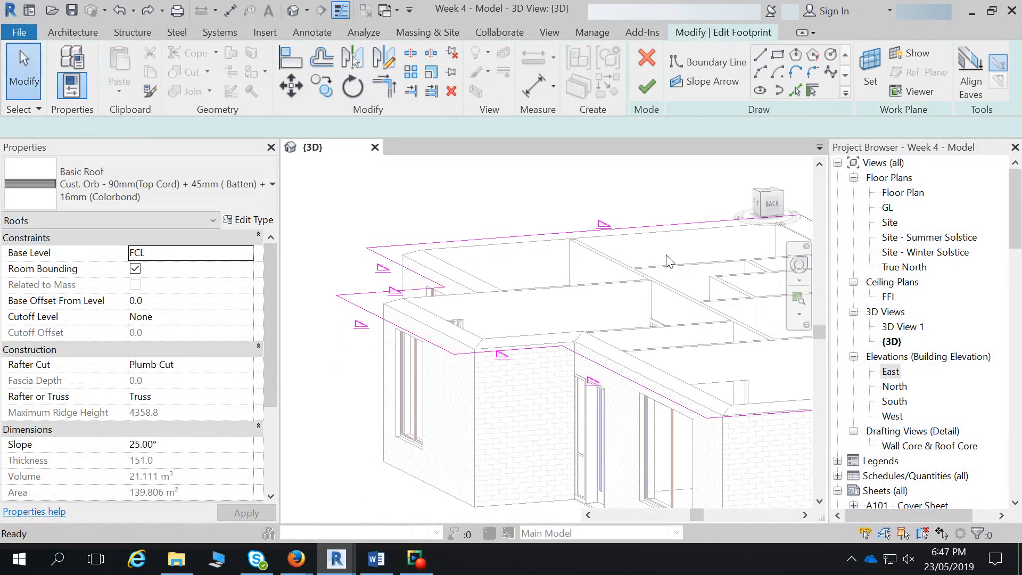
pyautogui.hotkey('ctrl', 'z')
pyautogui.scroll(-3, 662, 258)
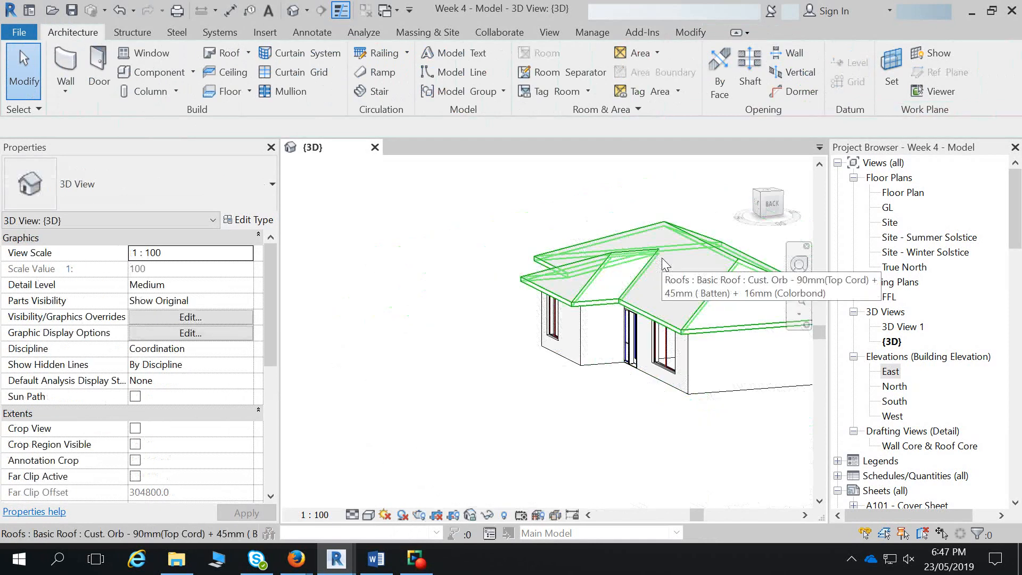
pyautogui.moveTo(713, 457); pyautogui.dragTo(586, 456, button='middle')
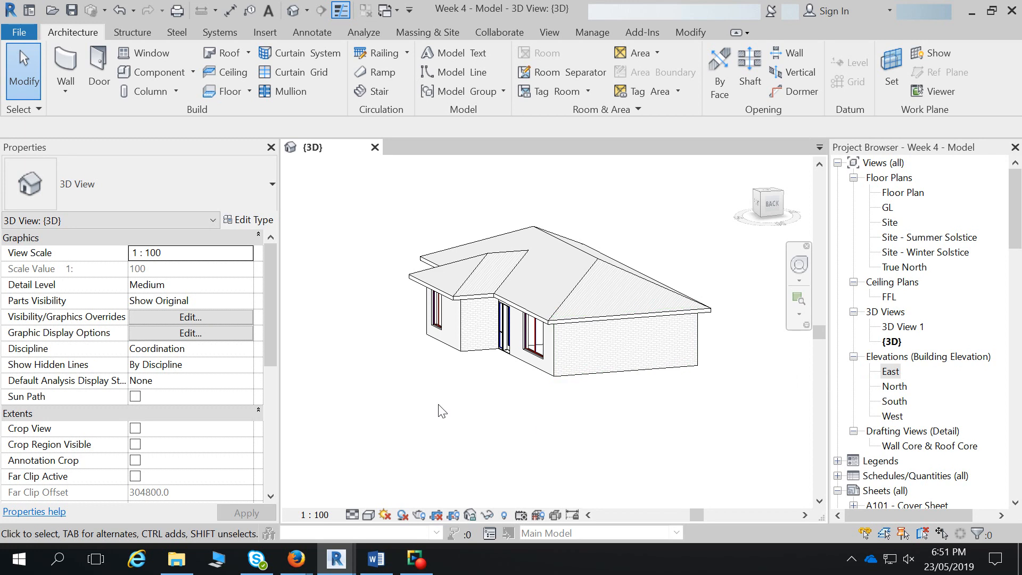
# - Dismiss the save reminder and place a roof fascia on the end eave, the entry-side eave and the projecting room's eaves
pyautogui.click(248, 53)
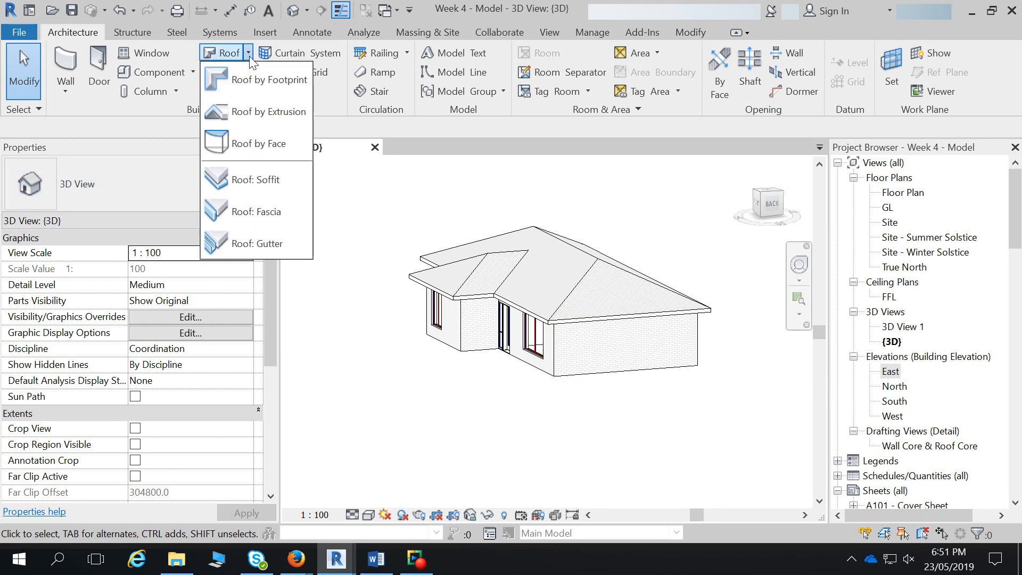
pyautogui.click(264, 211)
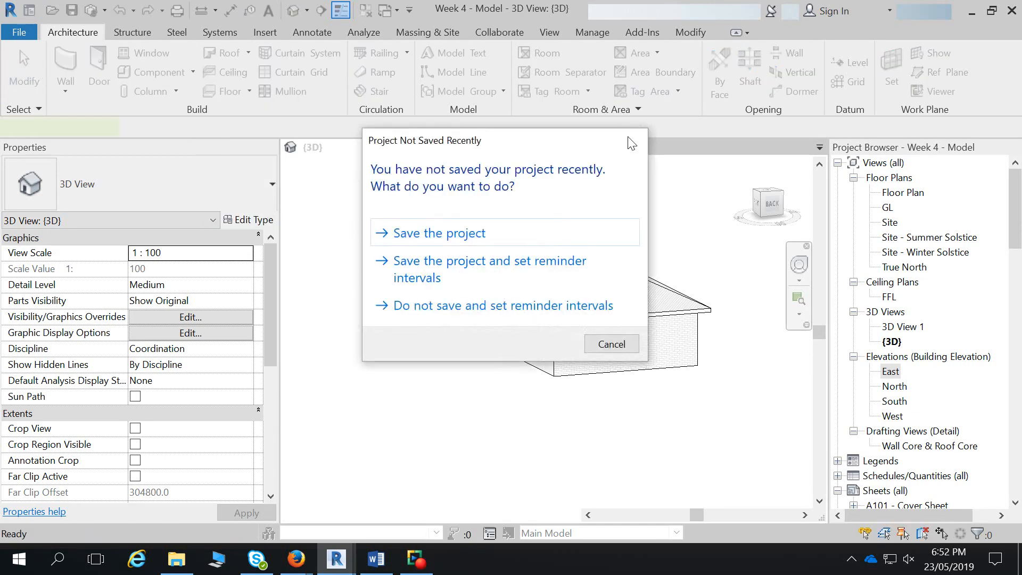
pyautogui.click(634, 140)
pyautogui.scroll(5, 625, 327)
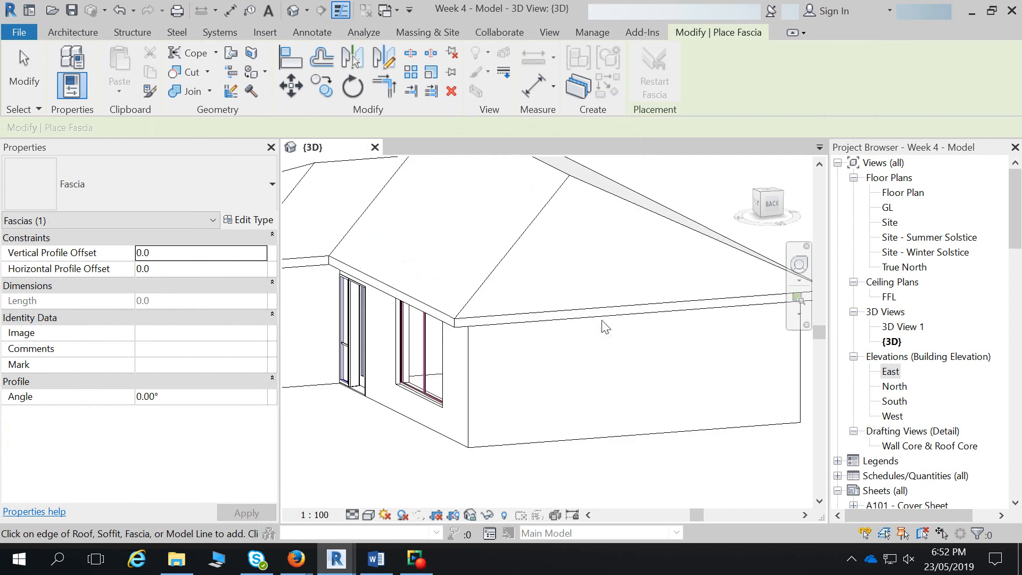
pyautogui.click(550, 319)
pyautogui.click(447, 320)
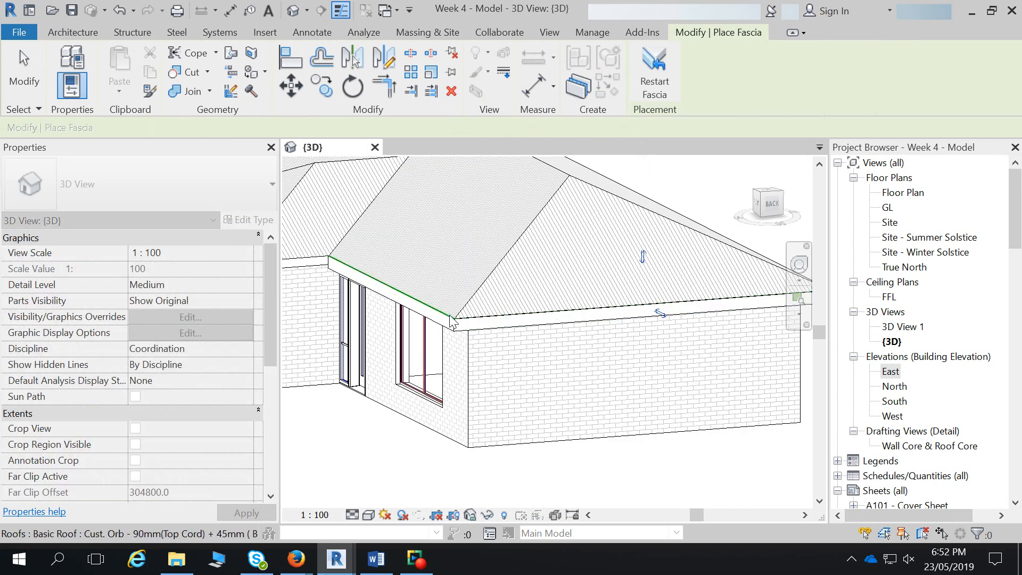
pyautogui.click(316, 259)
pyautogui.scroll(-1, 355, 306)
pyautogui.moveTo(356, 306); pyautogui.dragTo(681, 377, button='middle')
pyautogui.click(557, 335)
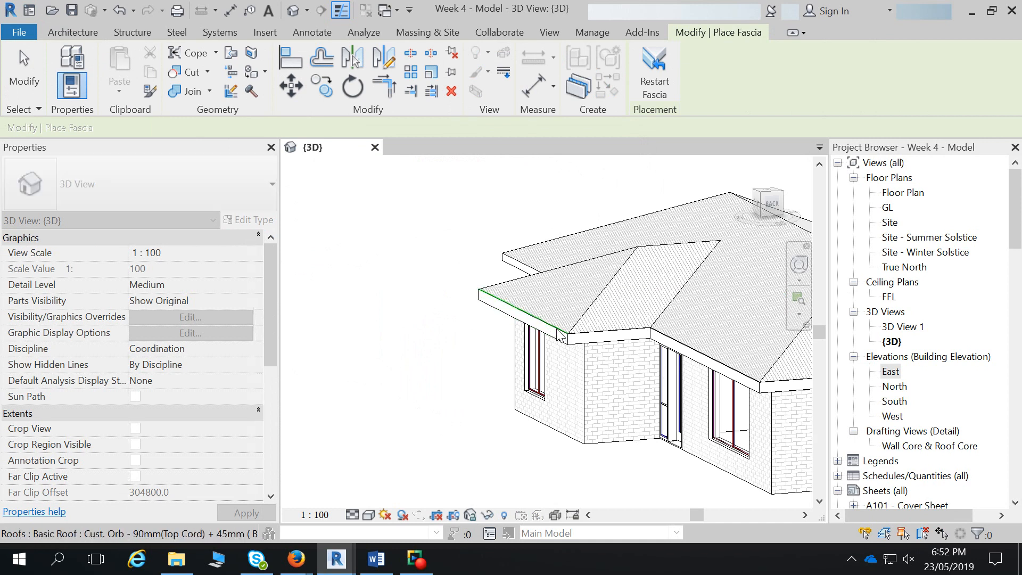
# - Continue the fascia along the eave beyond the projecting room, the opposite end eave and the long eave on the far side
pyautogui.moveTo(557, 335)
pyautogui.keyDown('shift'); pyautogui.mouseDown(button='middle')
pyautogui.moveTo(681, 373)
pyautogui.moveTo(668, 381)
pyautogui.mouseUp(button='middle'); pyautogui.keyUp('shift')
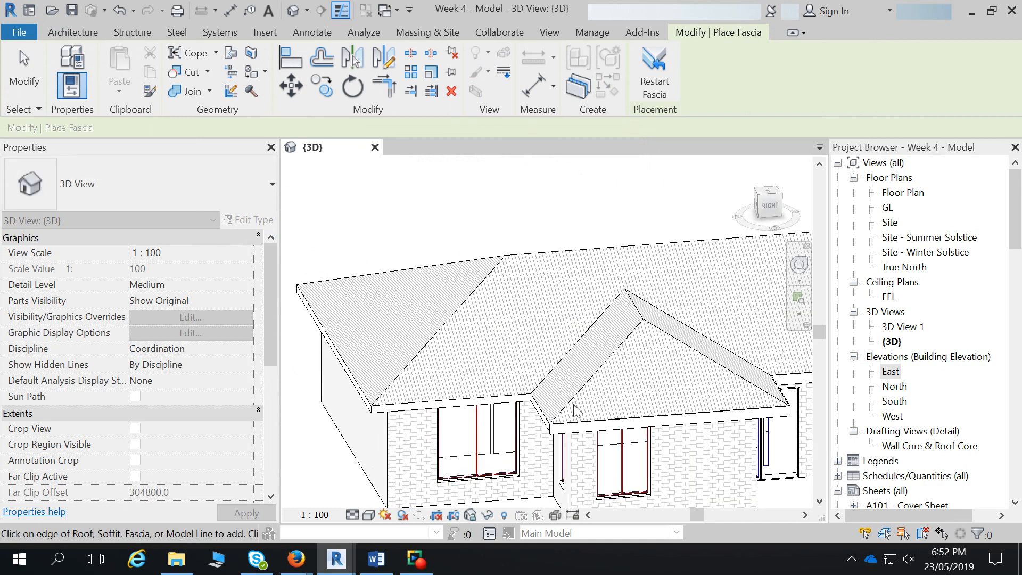
pyautogui.click(504, 401)
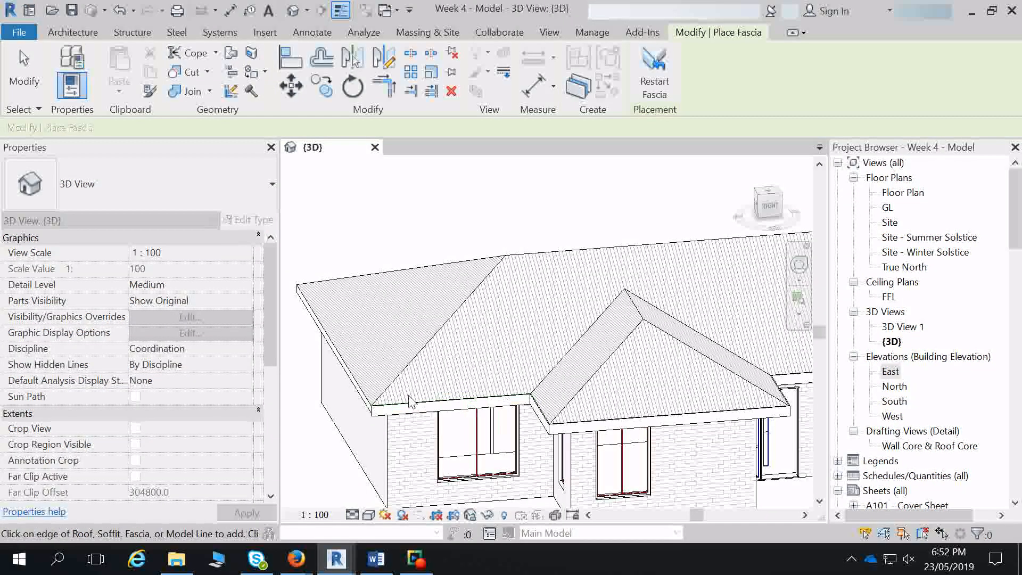
pyautogui.click(366, 392)
pyautogui.keyDown('shift'); pyautogui.moveTo(366, 392); pyautogui.dragTo(591, 426, button='middle'); pyautogui.keyUp('shift')
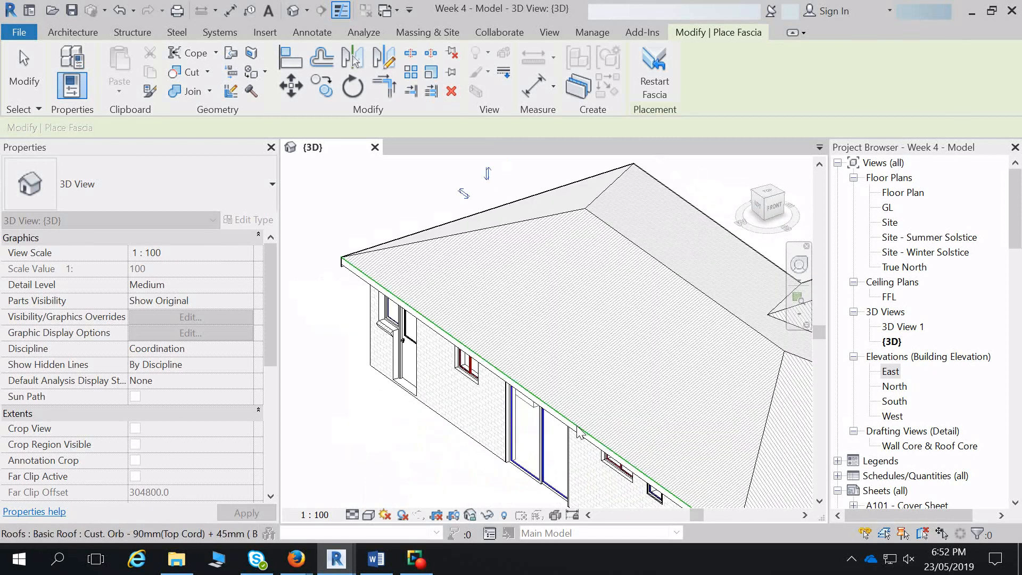
pyautogui.click(583, 431)
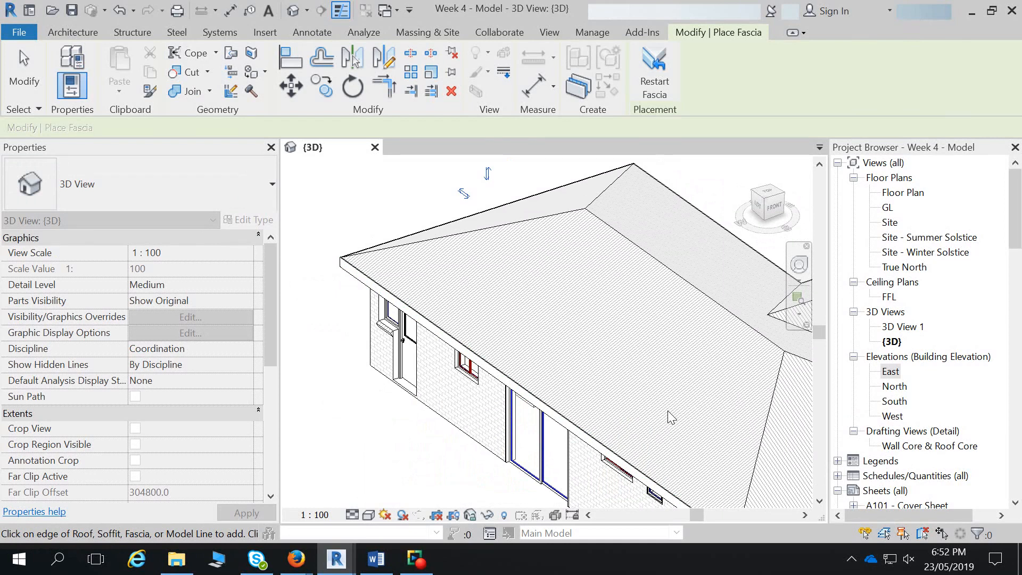
pyautogui.scroll(4, 545, 423)
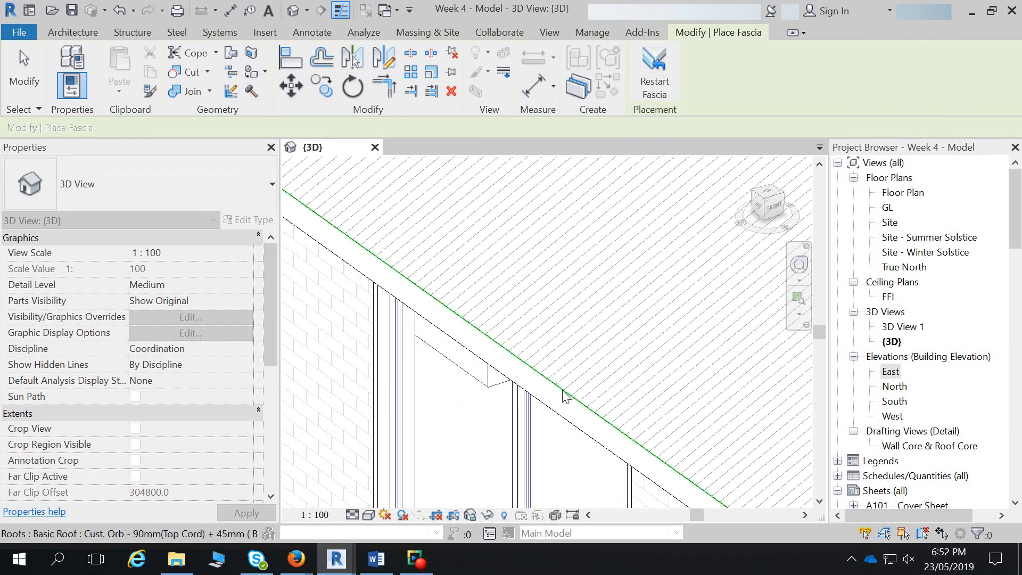
pyautogui.click(562, 393)
# - Finish placing the fascia and delete the pieces placed edge by edge
pyautogui.scroll(-5, 562, 396)
pyautogui.press('Escape')
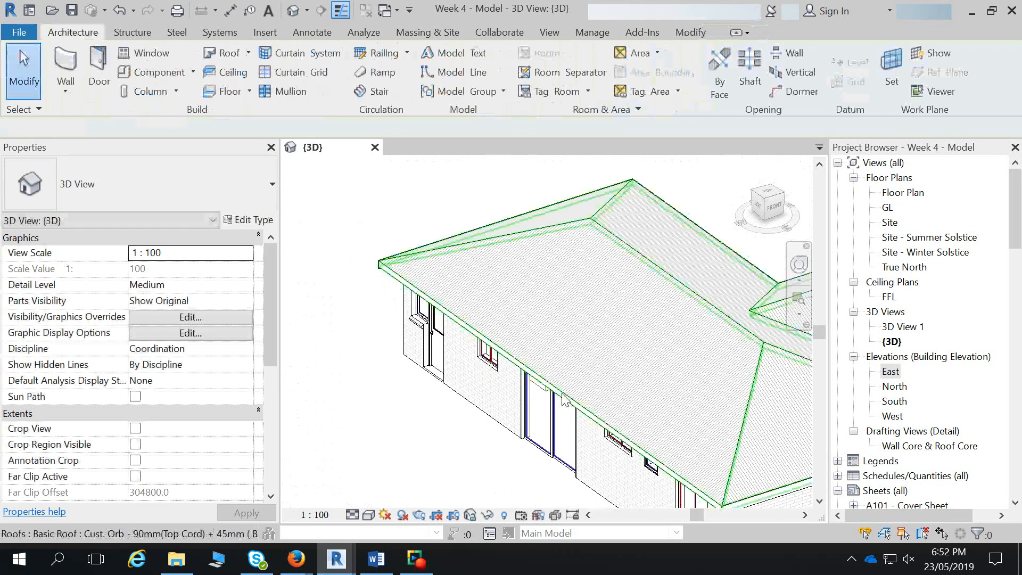
pyautogui.click(379, 273)
pyautogui.press('Escape')
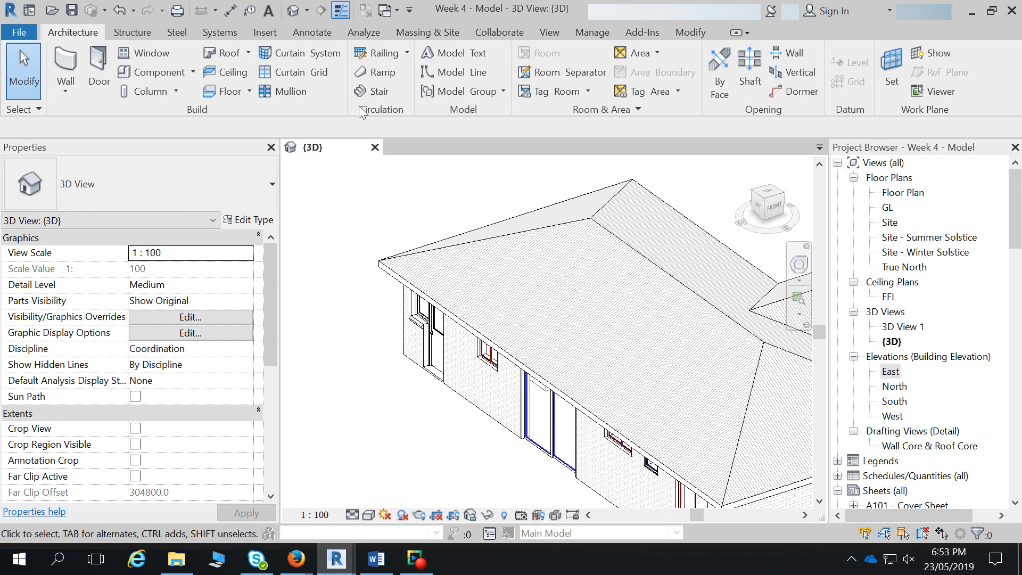
# - Place a roof fascia around the whole roof perimeter at once by picking the eave edges as a chain
pyautogui.click(251, 53)
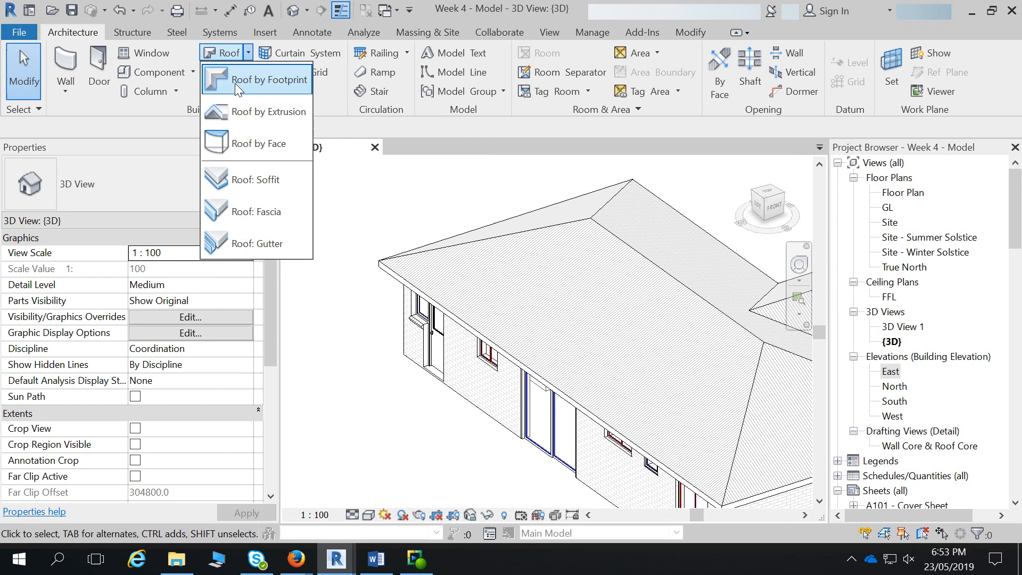
pyautogui.click(250, 202)
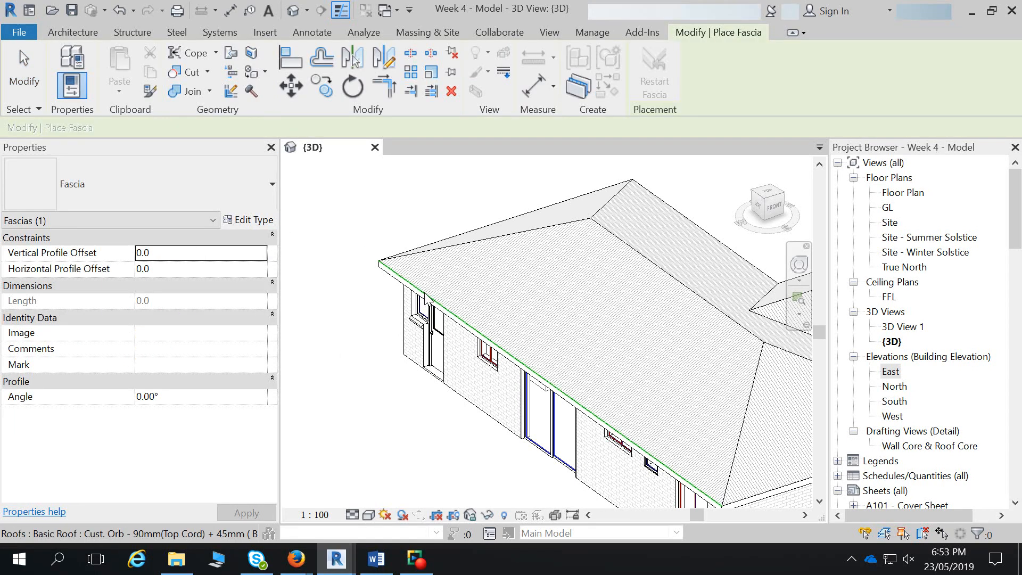
pyautogui.press('Tab')
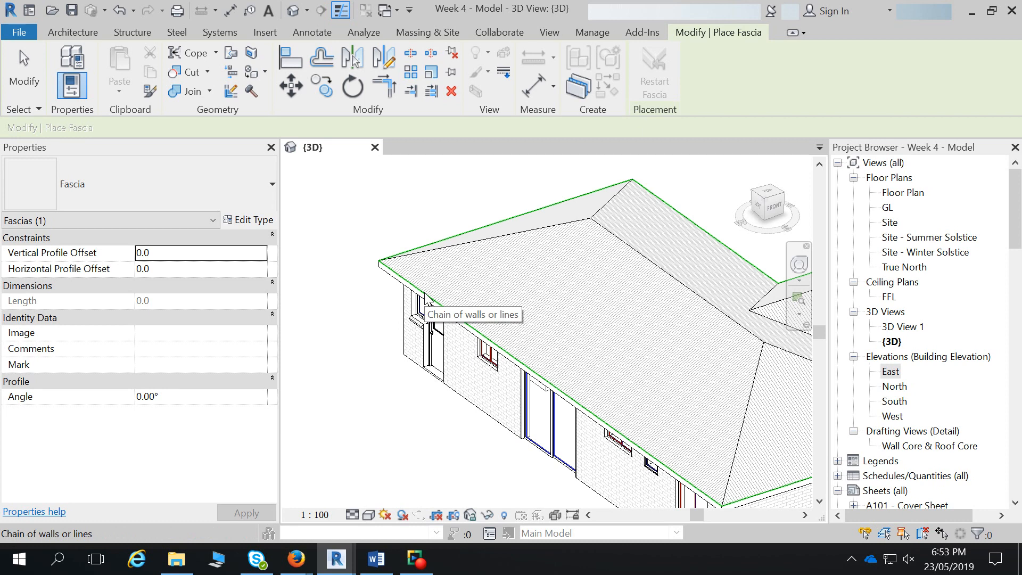
pyautogui.click(425, 296)
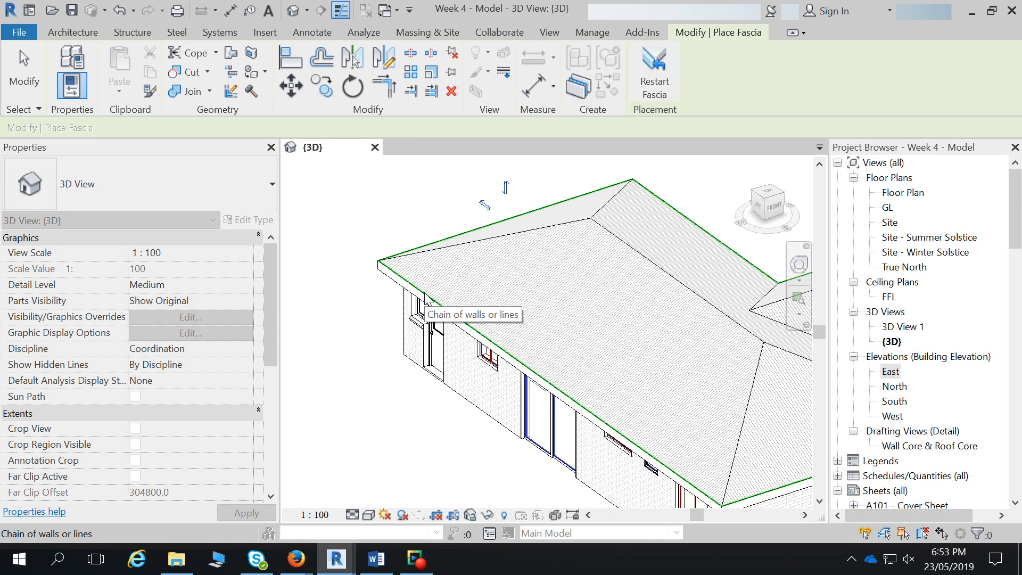
pyautogui.click(24, 69)
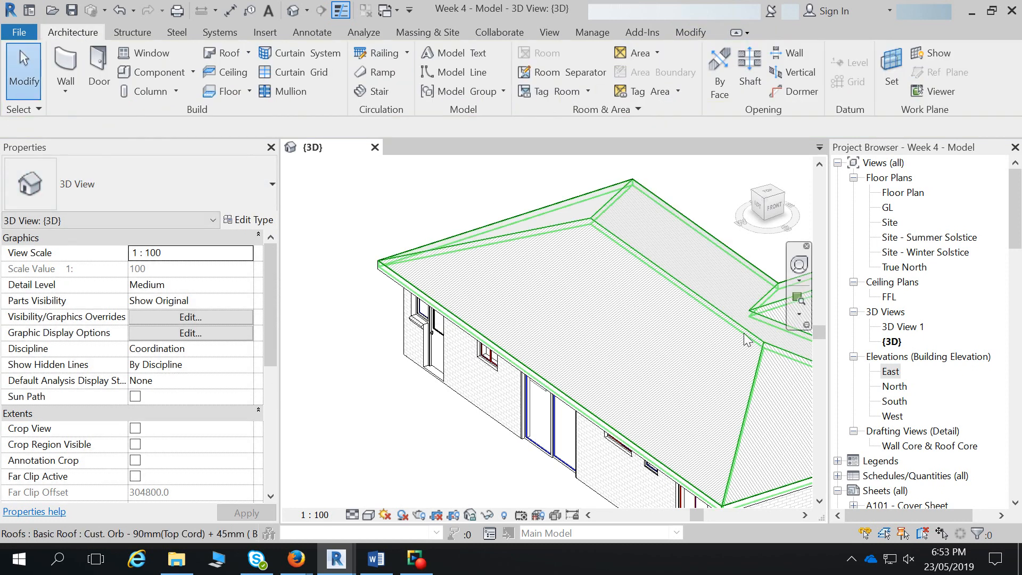
# - Place the 125 D Gutter along the long eave opposite the entry side and the adjoining end eave
pyautogui.moveTo(650, 328); pyautogui.dragTo(592, 288, button='middle')
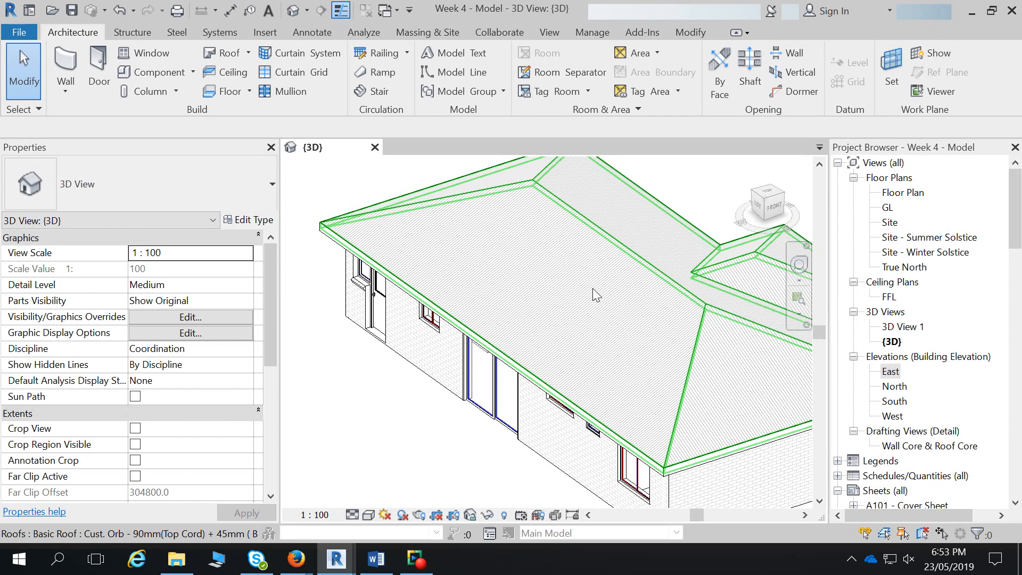
pyautogui.click(248, 53)
pyautogui.click(258, 244)
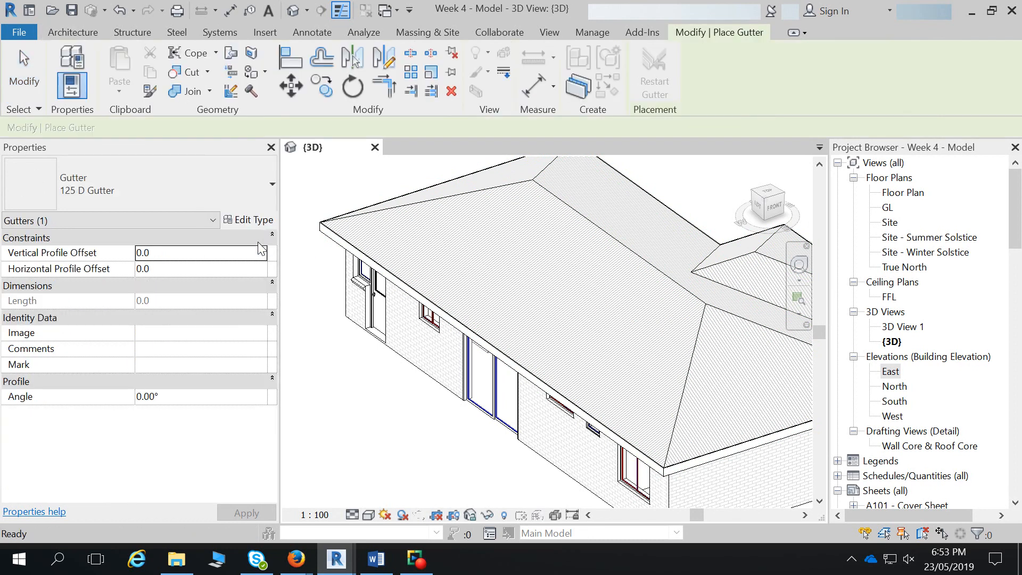
pyautogui.scroll(3, 333, 220)
pyautogui.click(335, 223)
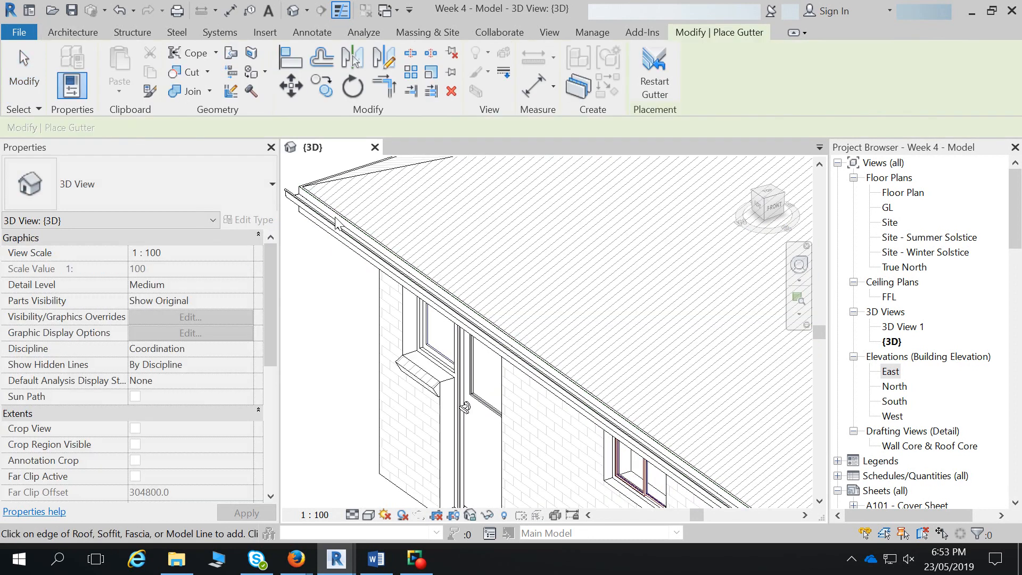
pyautogui.scroll(-4, 335, 223)
pyautogui.scroll(4, 460, 316)
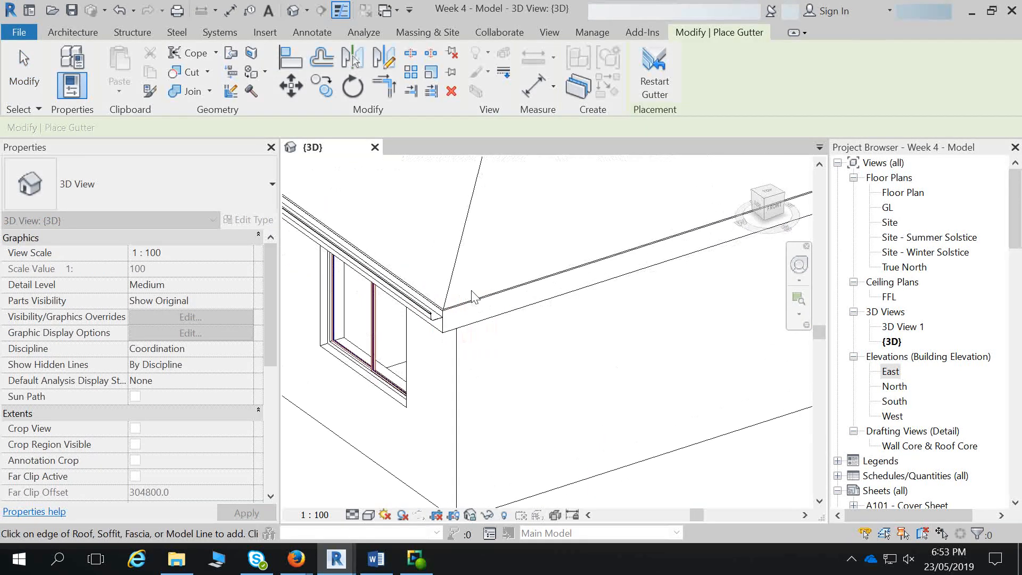
pyautogui.click(460, 316)
pyautogui.scroll(-2, 461, 316)
# - Continue the gutter along the eave beside the projecting room, around that room and along the entry-side main eave
pyautogui.keyDown('shift'); pyautogui.moveTo(703, 323); pyautogui.dragTo(612, 342, button='middle'); pyautogui.keyUp('shift')
pyautogui.scroll(3, 442, 332)
pyautogui.click(490, 341)
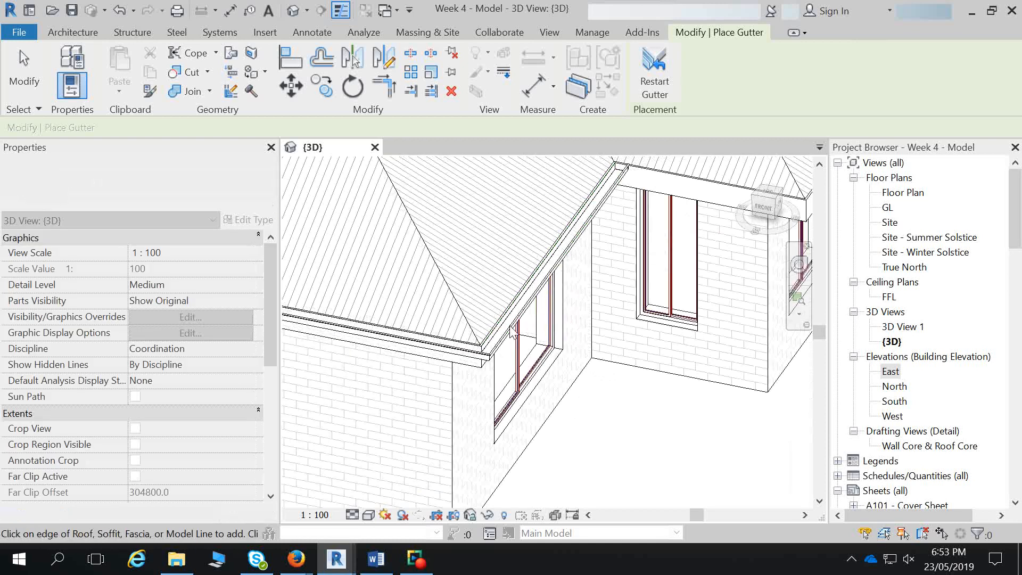
pyautogui.keyDown('shift'); pyautogui.moveTo(489, 341); pyautogui.dragTo(574, 404, button='middle'); pyautogui.keyUp('shift')
pyautogui.click(665, 301)
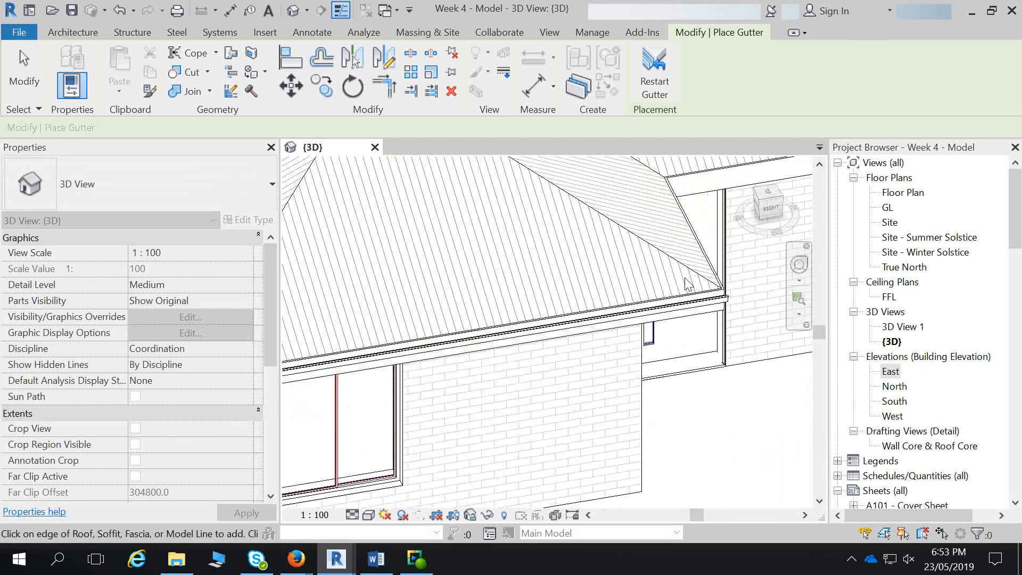
pyautogui.click(694, 227)
pyautogui.keyDown('shift'); pyautogui.moveTo(705, 179); pyautogui.dragTo(593, 308, button='middle'); pyautogui.keyUp('shift')
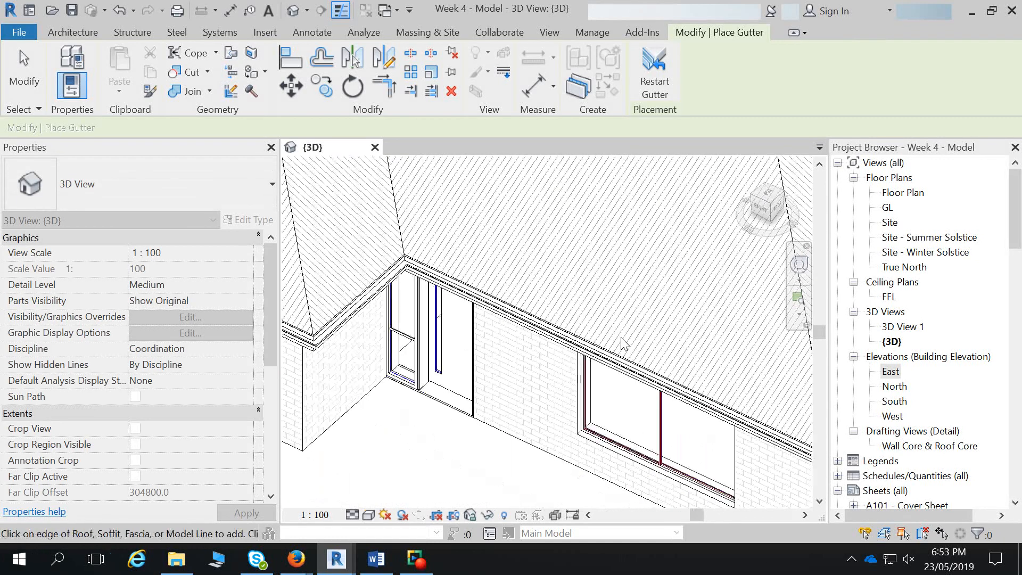
# - Add the gutter to the remaining end eave to complete the run, and check the corners around the roof
pyautogui.scroll(-4, 623, 343)
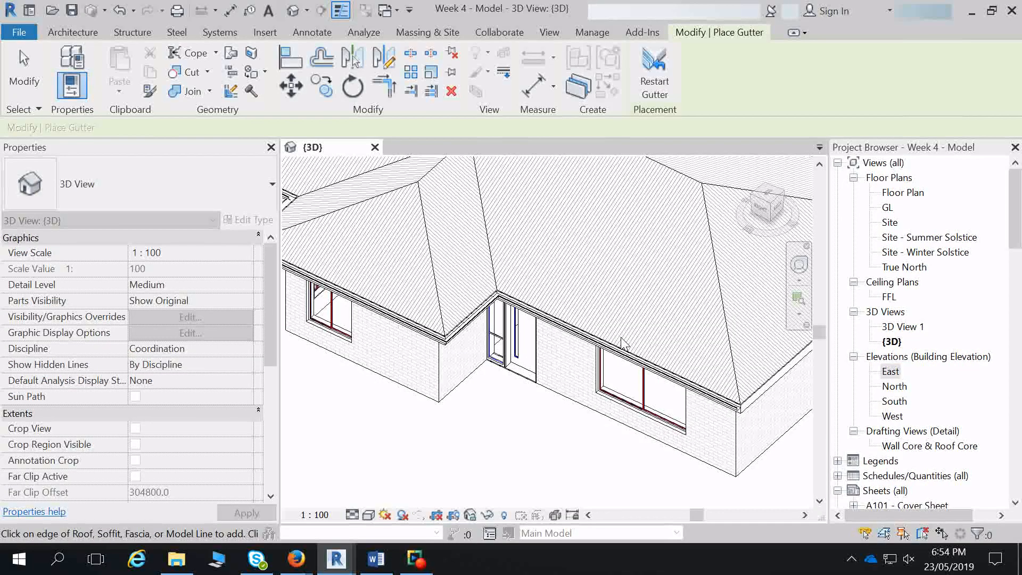
pyautogui.moveTo(624, 344); pyautogui.dragTo(512, 285, button='middle')
pyautogui.keyDown('shift'); pyautogui.moveTo(573, 301); pyautogui.dragTo(475, 297, button='middle'); pyautogui.keyUp('shift')
pyautogui.scroll(1, 291, 360)
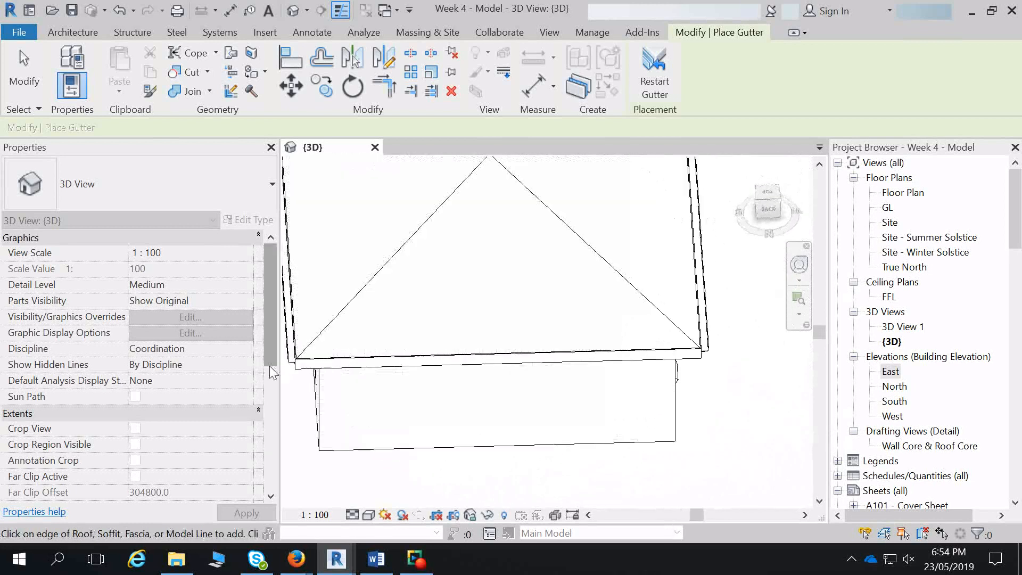
pyautogui.click(341, 357)
pyautogui.scroll(-5, 412, 389)
pyautogui.scroll(-4, 486, 370)
pyautogui.keyDown('shift'); pyautogui.moveTo(487, 370); pyautogui.dragTo(739, 358, button='middle'); pyautogui.keyUp('shift')
pyautogui.scroll(3, 396, 366)
pyautogui.keyDown('shift'); pyautogui.moveTo(397, 366); pyautogui.dragTo(451, 326, button='middle'); pyautogui.keyUp('shift')
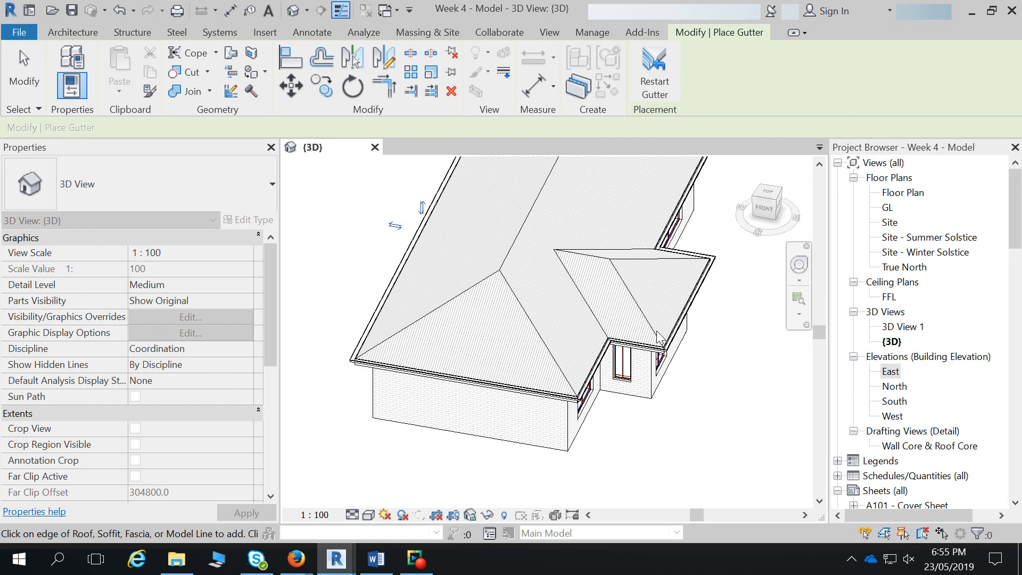
# - Browse the loadable family library's Plumbing > Architectural > Fixtures folders and return to the Australia folder
pyautogui.click(269, 34)
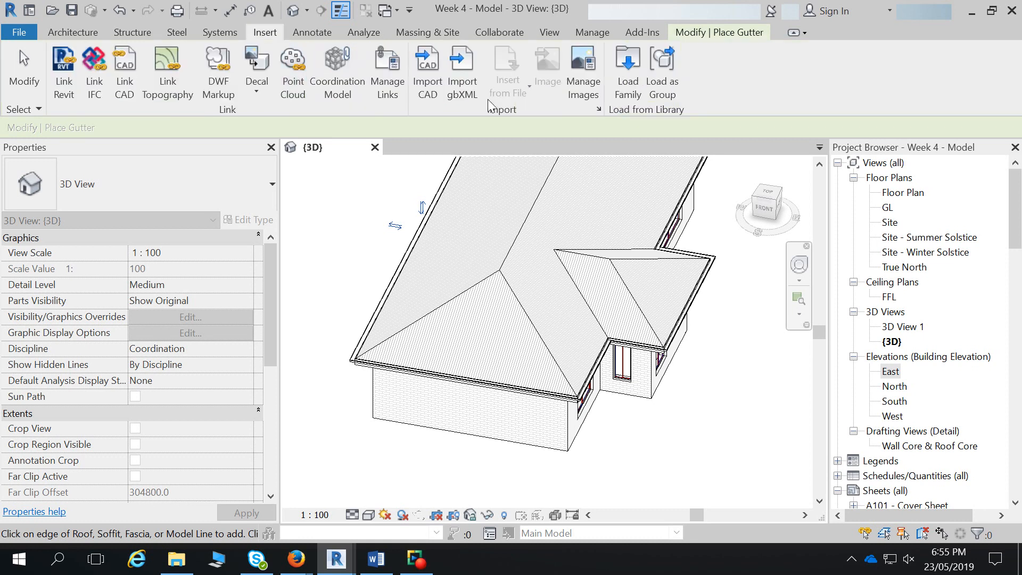
pyautogui.click(627, 72)
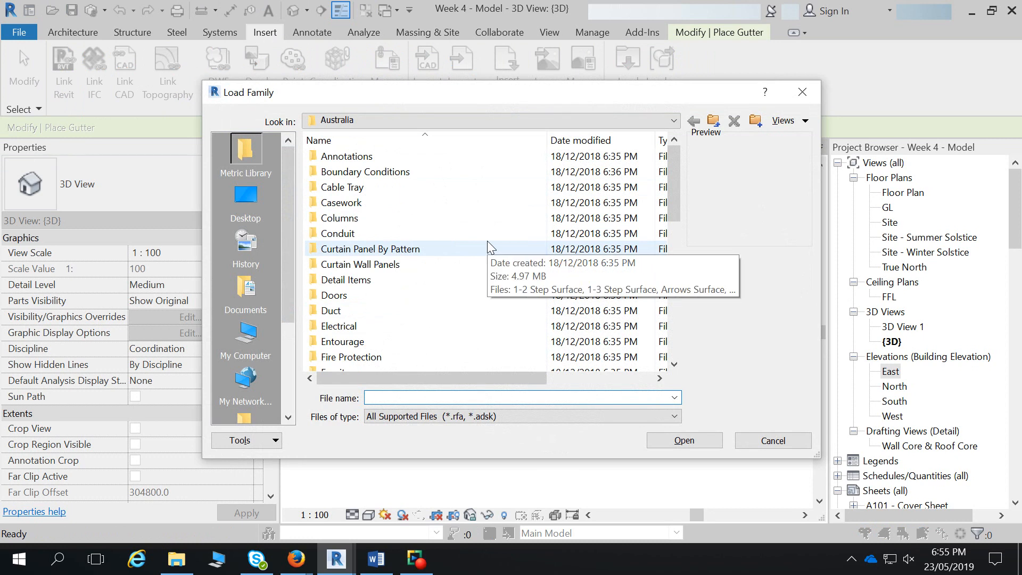
pyautogui.moveTo(671, 193); pyautogui.dragTo(661, 238)
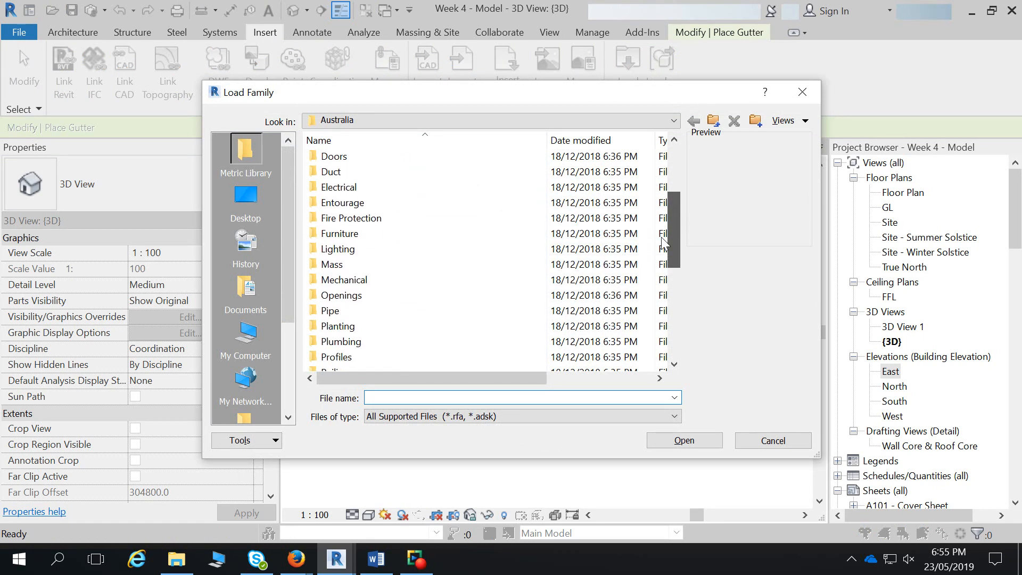
pyautogui.doubleClick(412, 341)
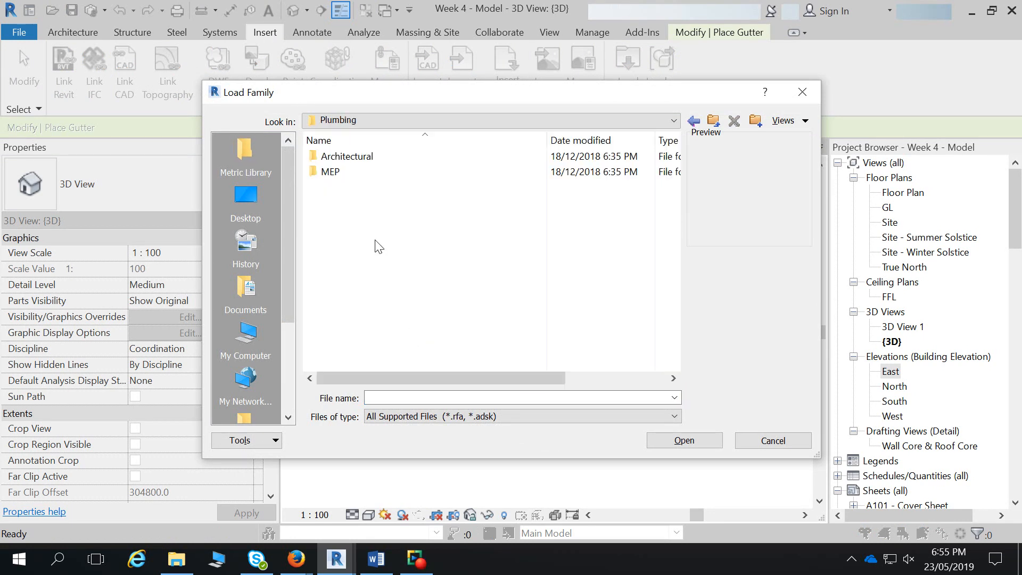
pyautogui.doubleClick(359, 162)
pyautogui.doubleClick(358, 159)
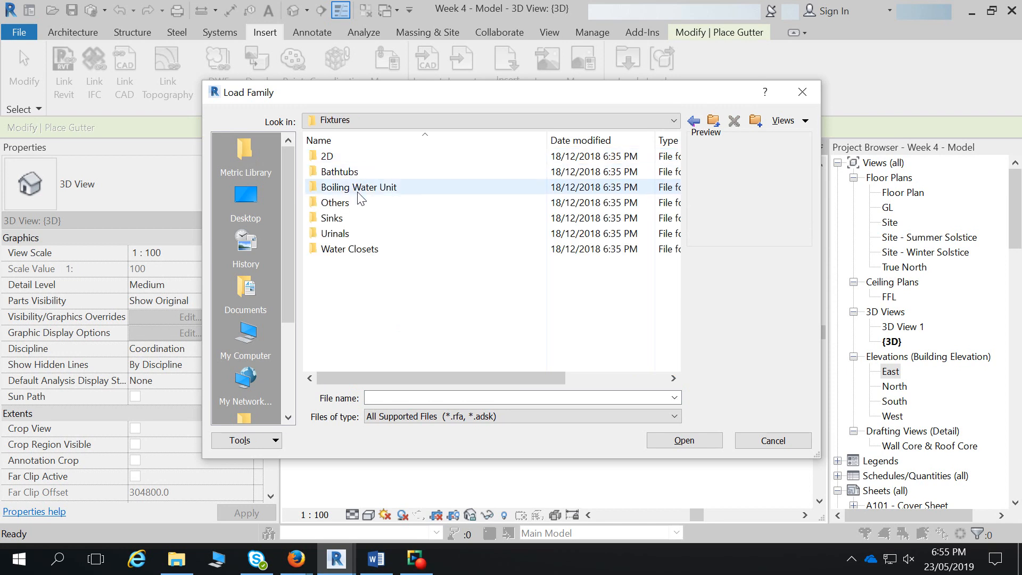
pyautogui.click(713, 122)
pyautogui.click(712, 122)
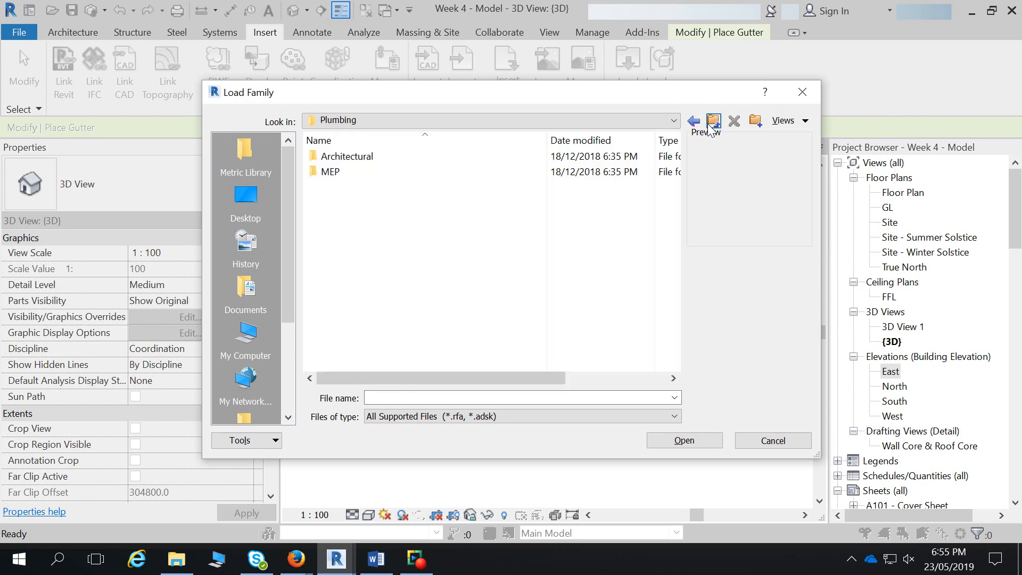
pyautogui.click(712, 121)
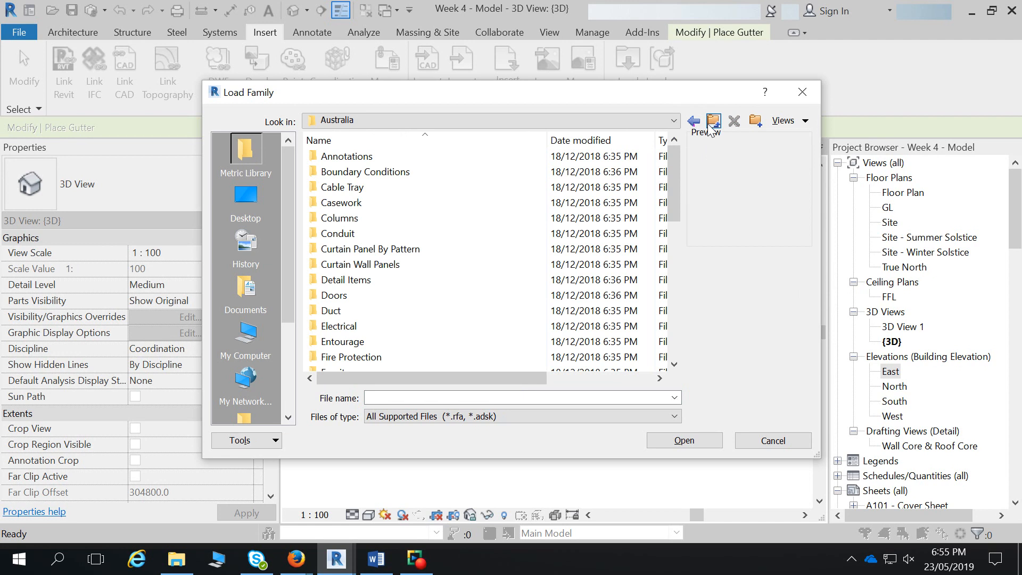
# - Switch to Firefox and search the web in a new tab for "Revit down pipe eave", accepting the suggested spelling "Revit downpipe eave"
pyautogui.moveTo(676, 165); pyautogui.dragTo(675, 239)
pyautogui.moveTo(296, 559)
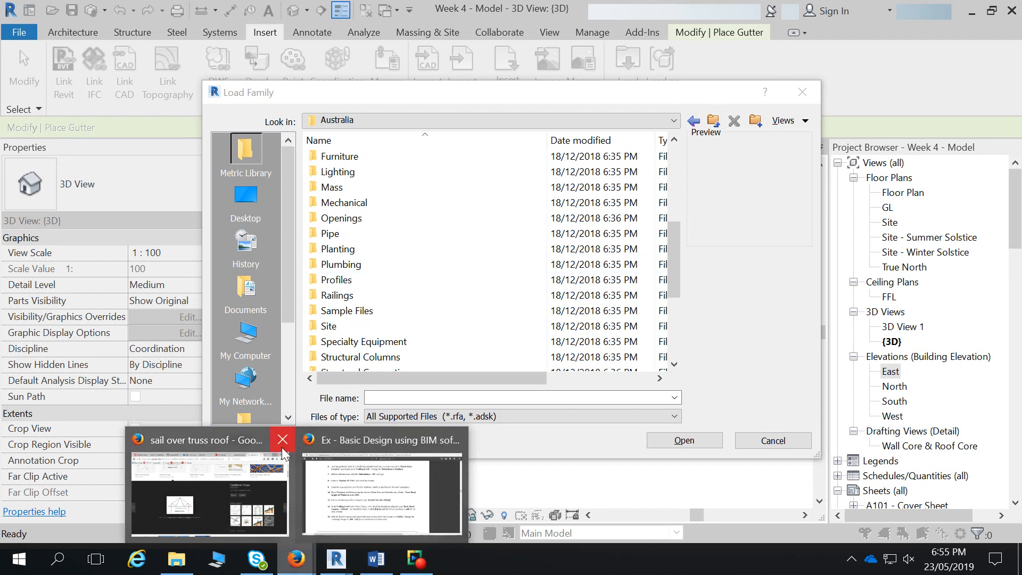
pyautogui.click(210, 492)
pyautogui.click(868, 13)
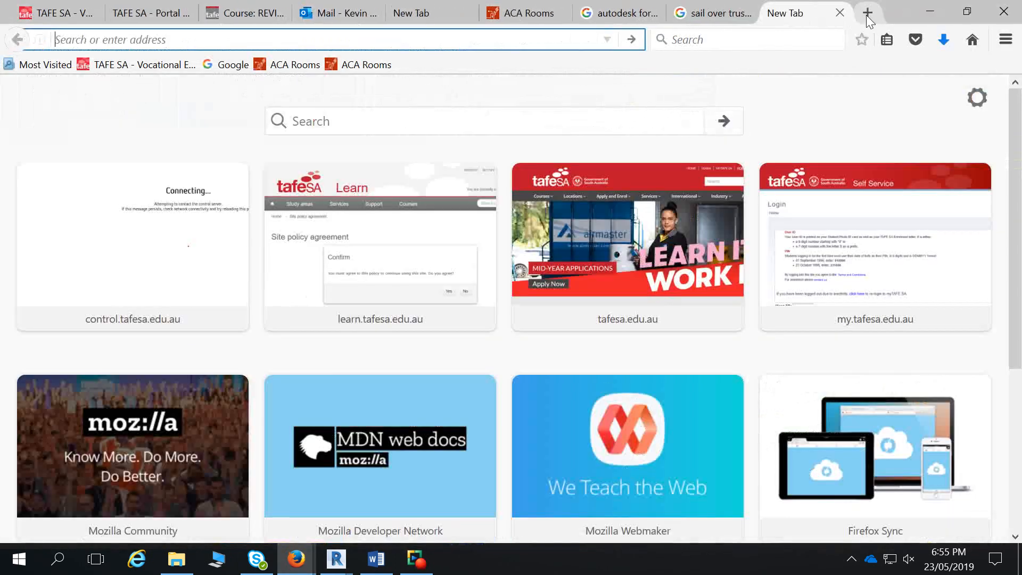
pyautogui.write('Revit down')
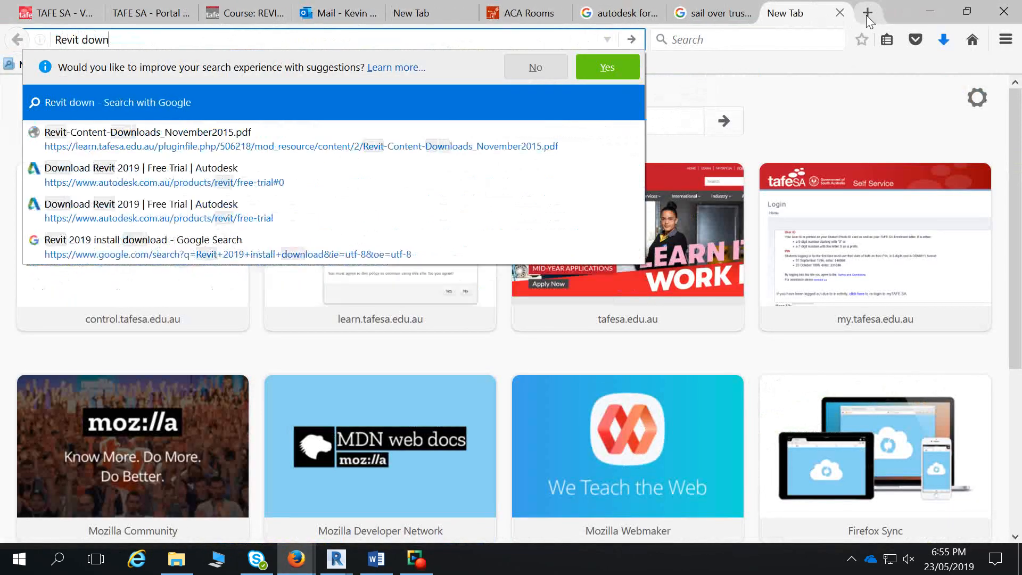
pyautogui.write(' pip')
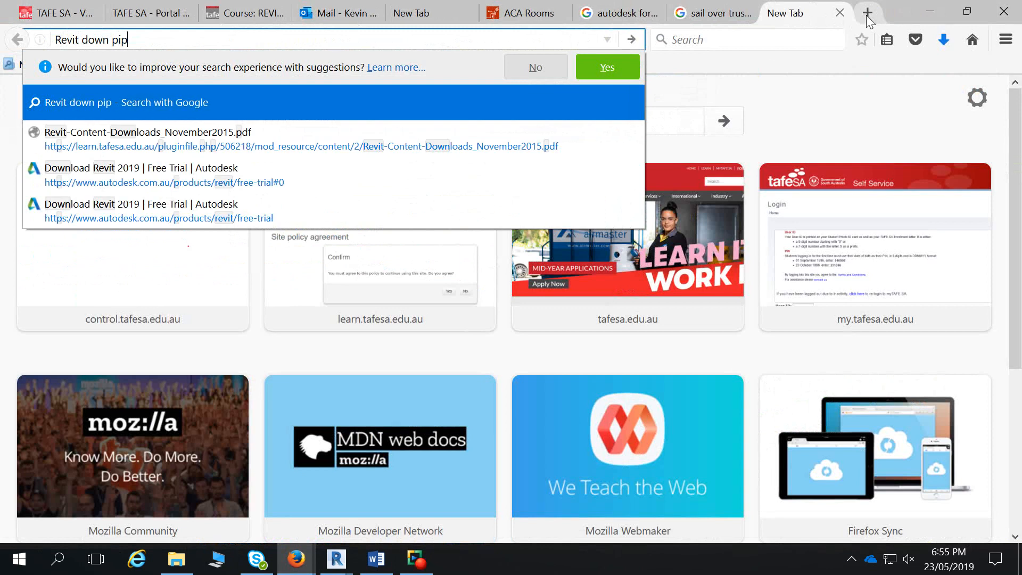
pyautogui.write('e eave')
pyautogui.press('Return')
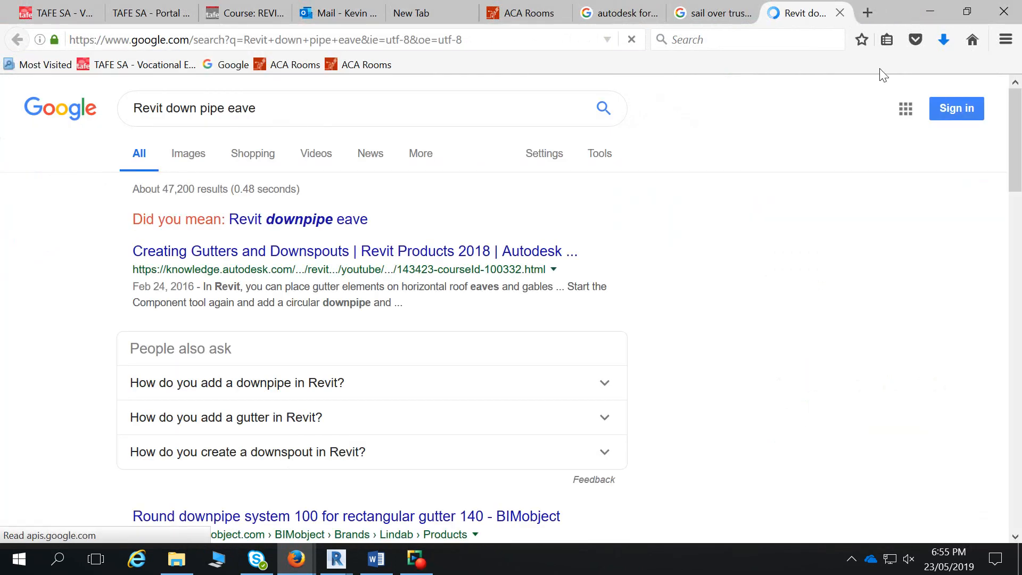
pyautogui.click(336, 223)
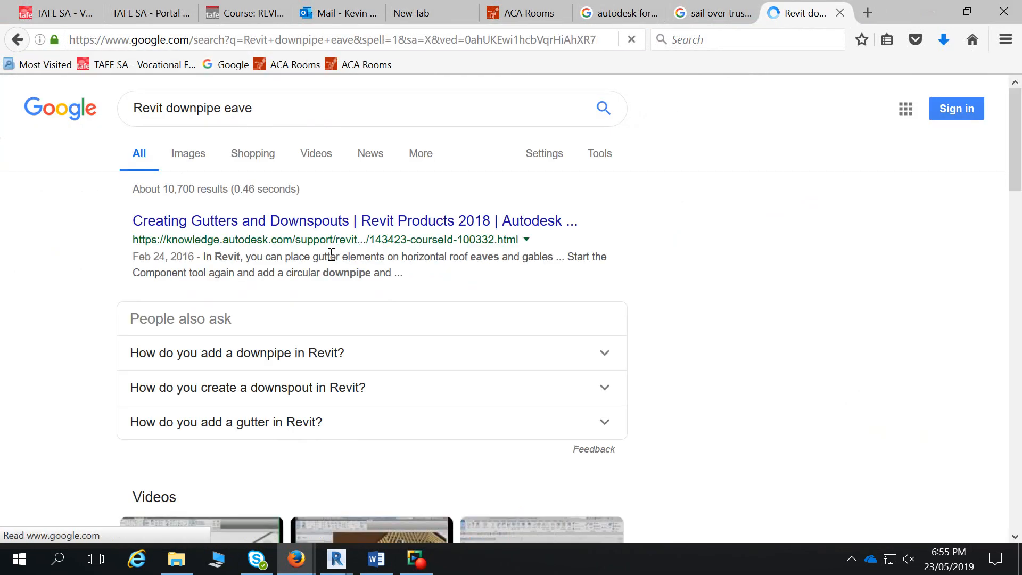
# - Refine the web search to "Revit downpipe eave family"
pyautogui.scroll(-10, 358, 226)
pyautogui.scroll(10, 337, 143)
pyautogui.click(323, 110)
pyautogui.write('fa')
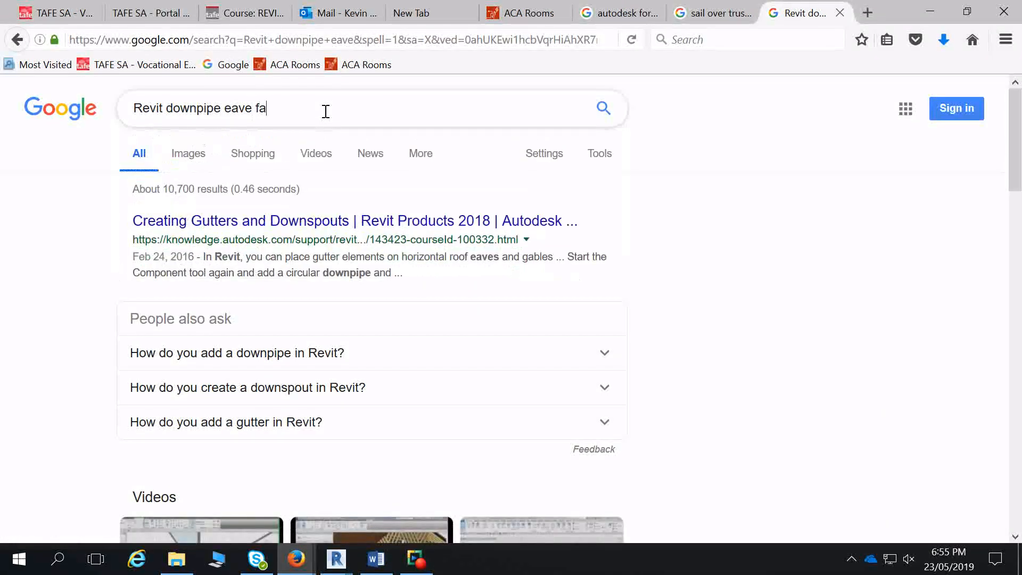
pyautogui.write('mily')
pyautogui.press('Return')
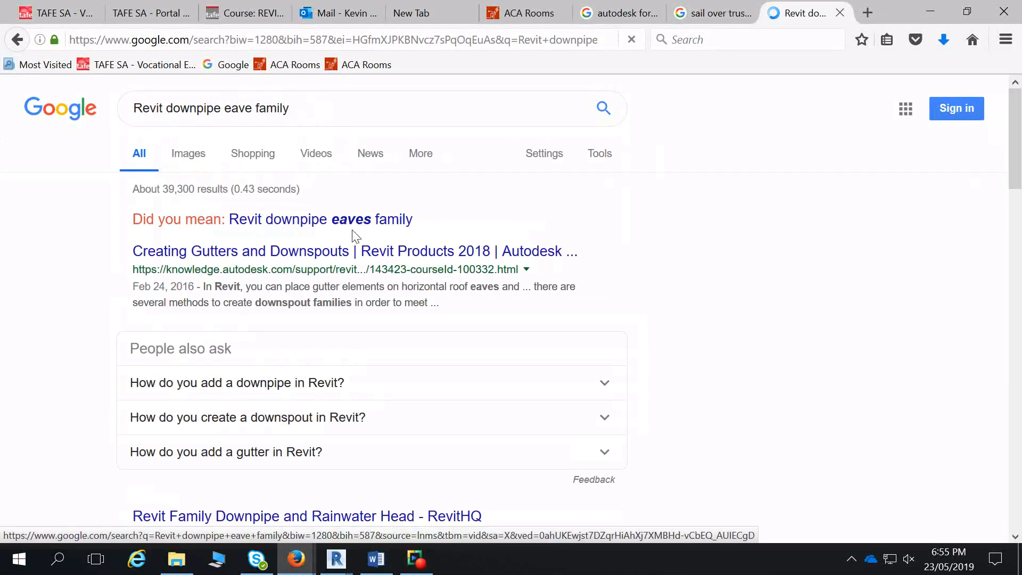
# - Open the BIMobject result "Round downpipe system 100 for rectangular gutter 140" in a new tab and examine its image and product details
pyautogui.scroll(-5, 339, 309)
pyautogui.scroll(-6, 310, 270)
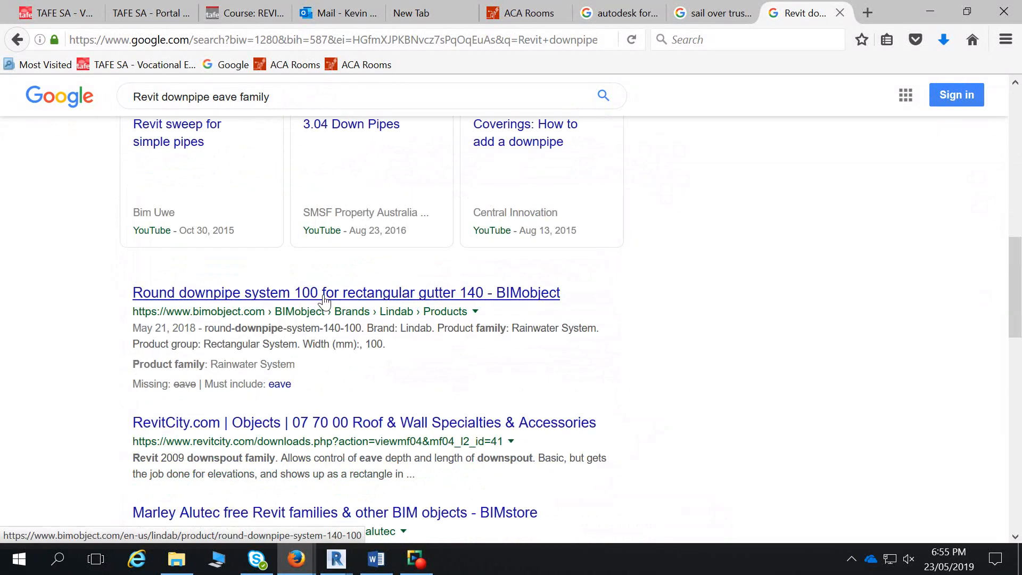
pyautogui.click(325, 299)
pyautogui.click(806, 17)
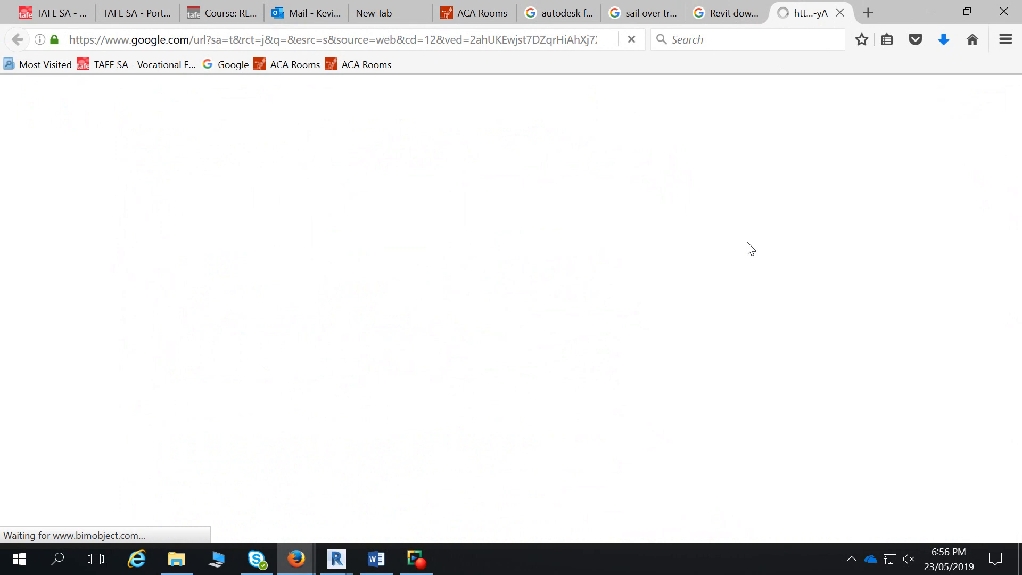
pyautogui.click(734, 16)
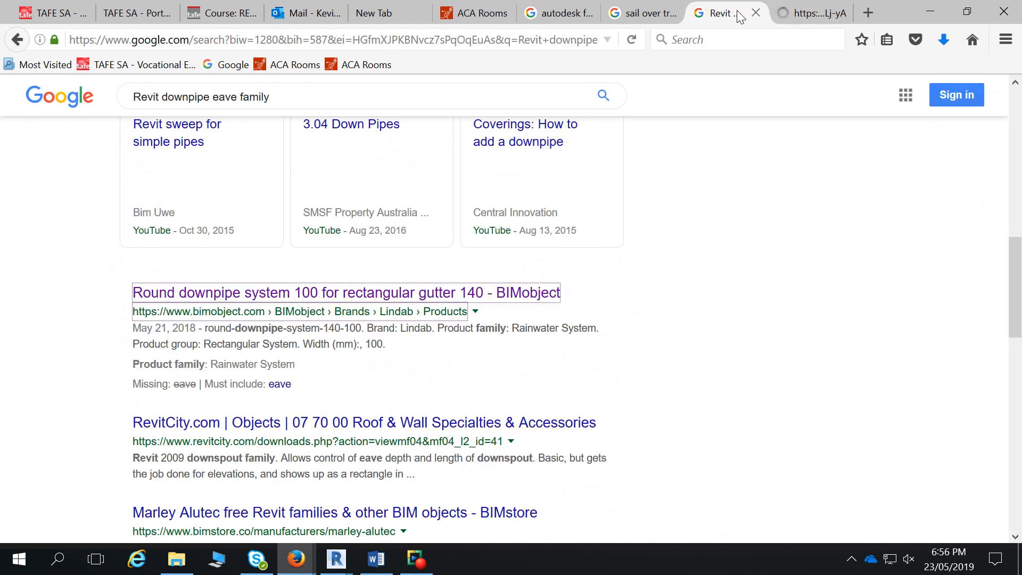
pyautogui.click(809, 17)
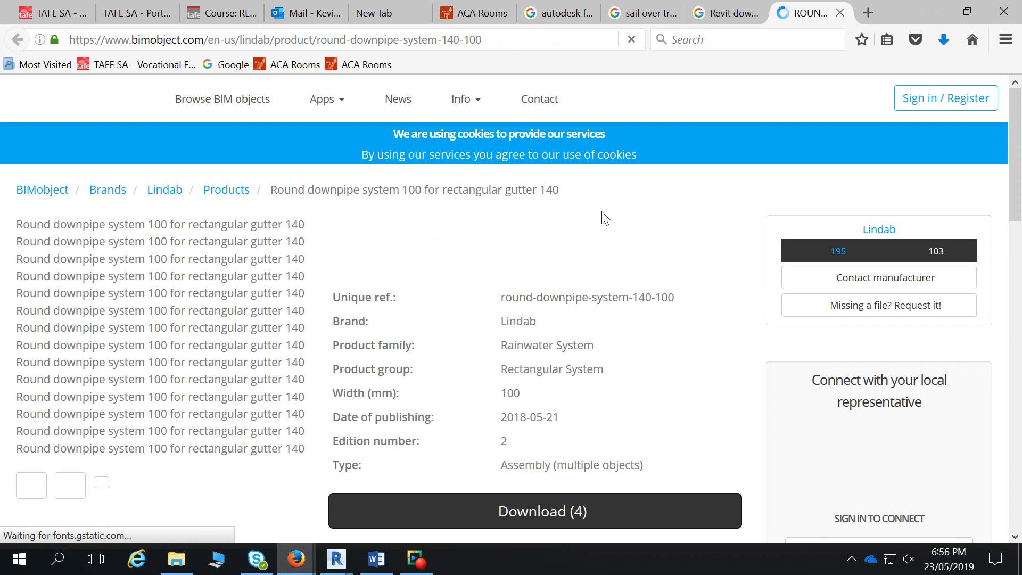
pyautogui.scroll(-2, 160, 355)
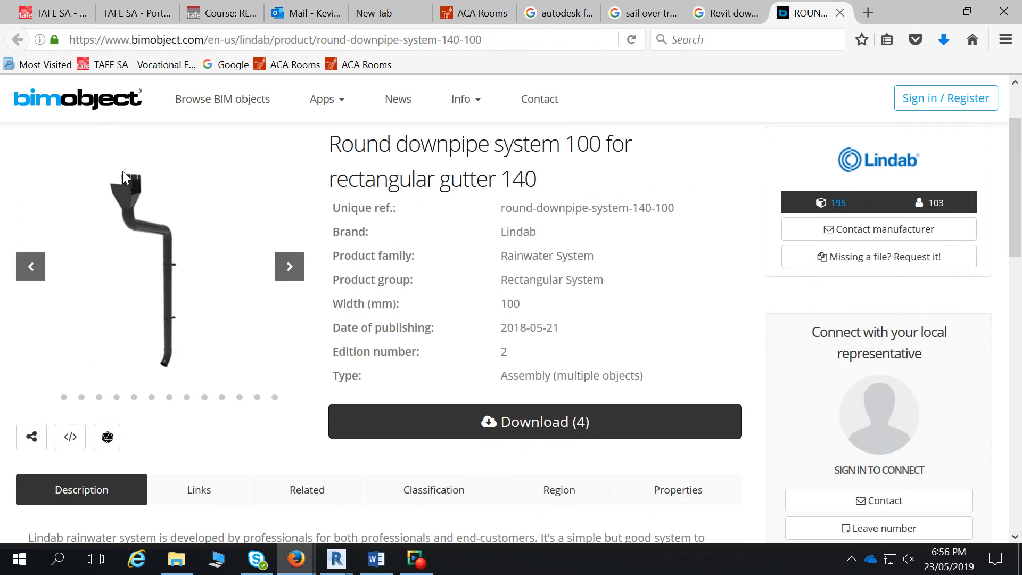
pyautogui.scroll(-2, 145, 212)
pyautogui.scroll(4, 146, 213)
pyautogui.scroll(-4, 146, 214)
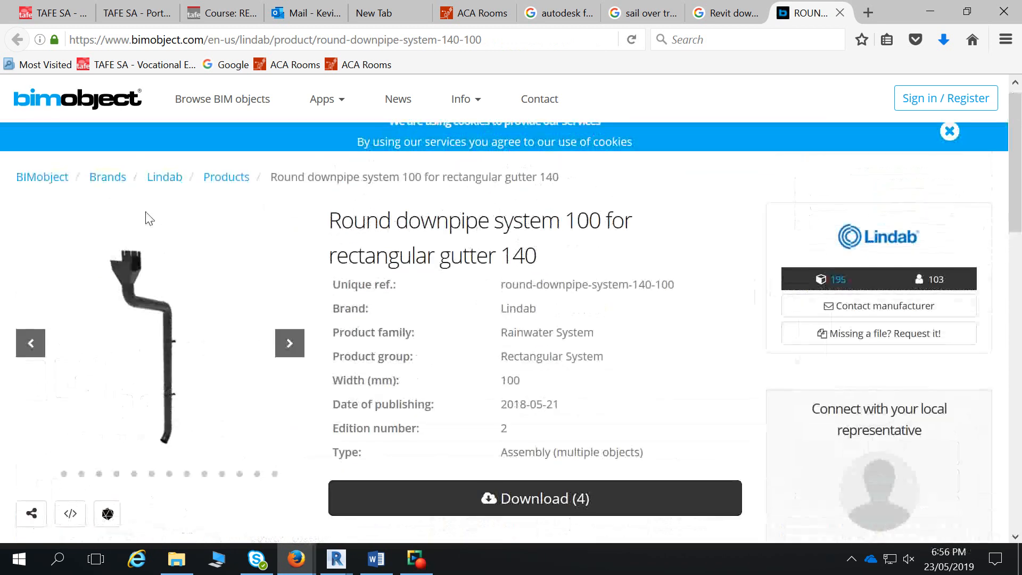
pyautogui.scroll(-5, 147, 217)
pyautogui.scroll(10, 147, 217)
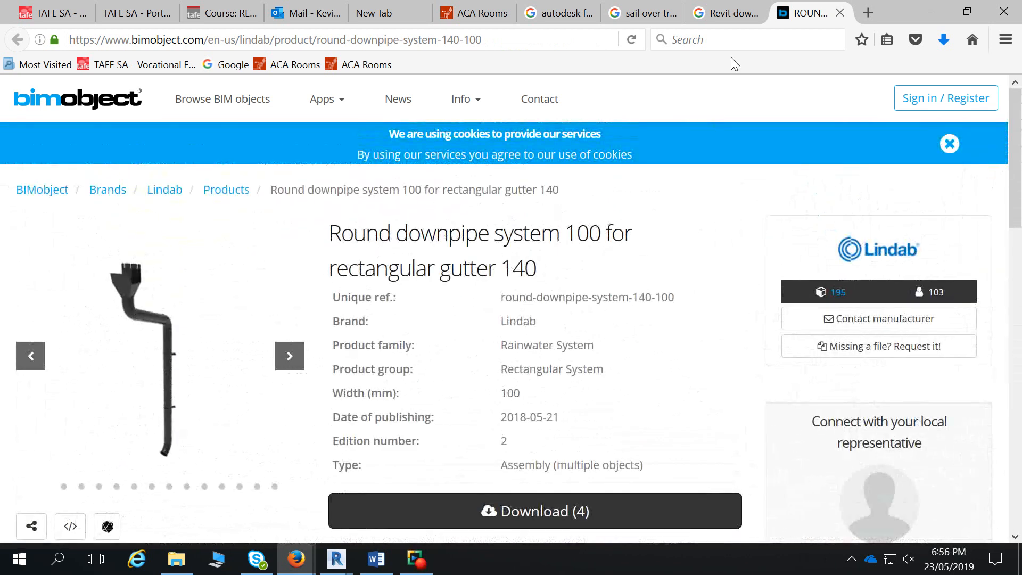
# - Open the RevitCity "Roof & Wall Specialties & Accessories" search result and look through its objects for downspout, downpipe and gutter families
pyautogui.click(727, 20)
pyautogui.click(327, 426)
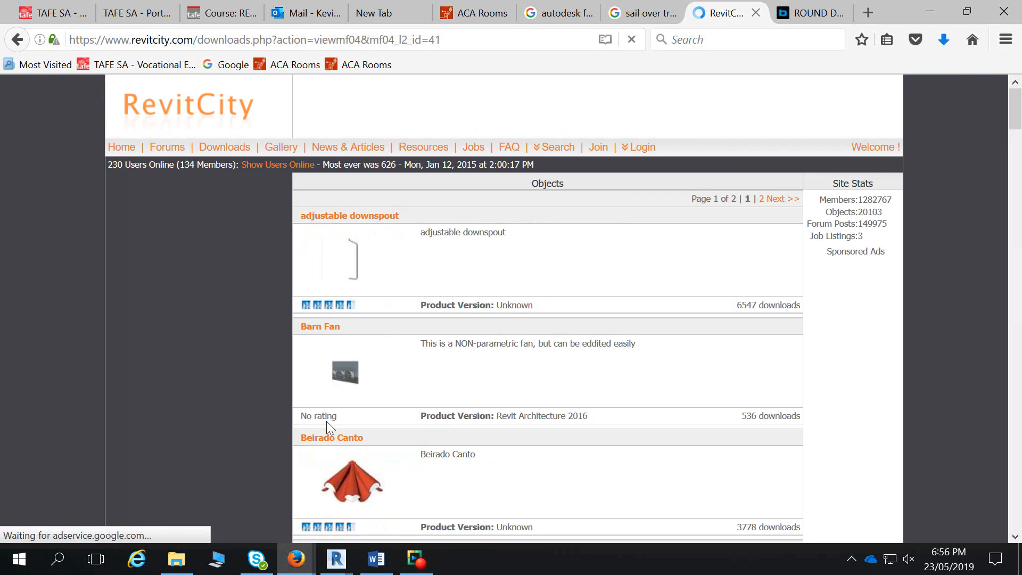
pyautogui.scroll(-2, 468, 317)
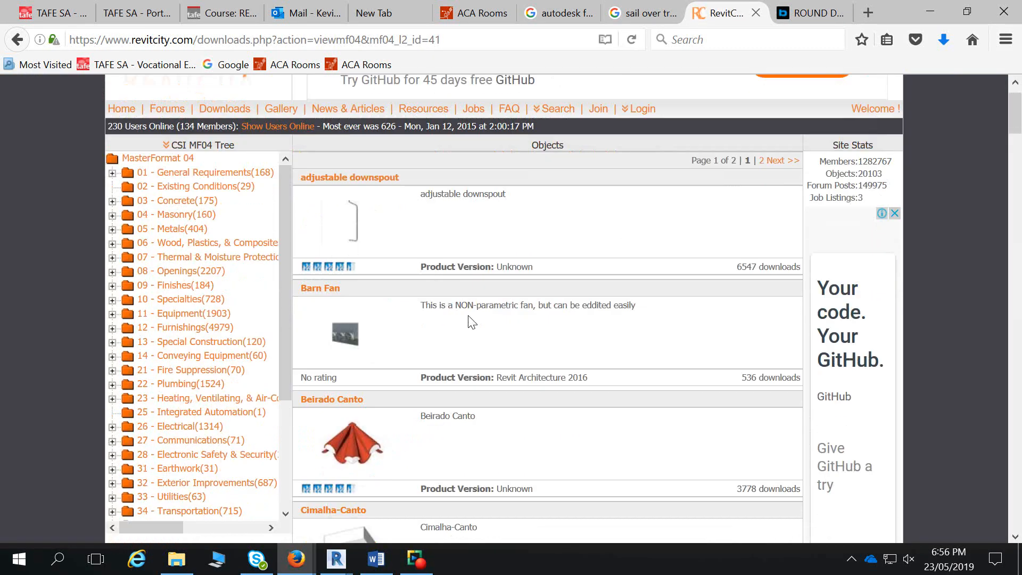
pyautogui.scroll(-4, 468, 318)
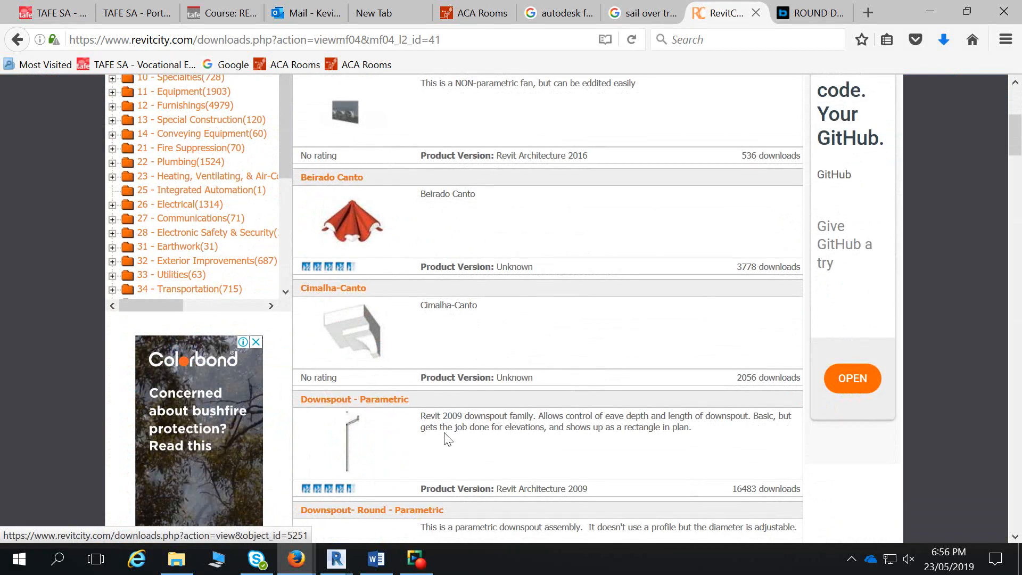
pyautogui.scroll(-2, 562, 436)
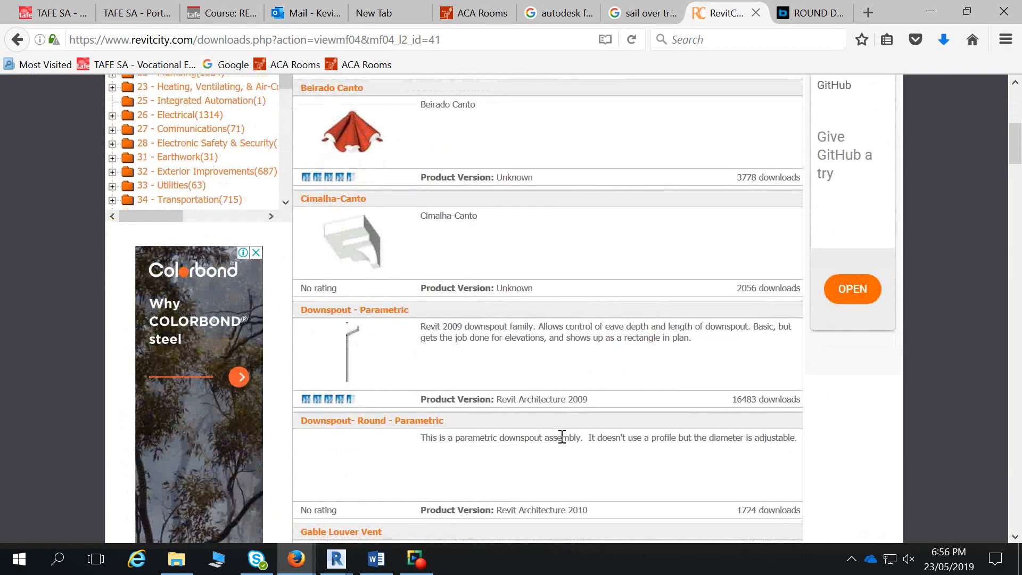
pyautogui.scroll(-1, 458, 366)
pyautogui.scroll(-10, 454, 366)
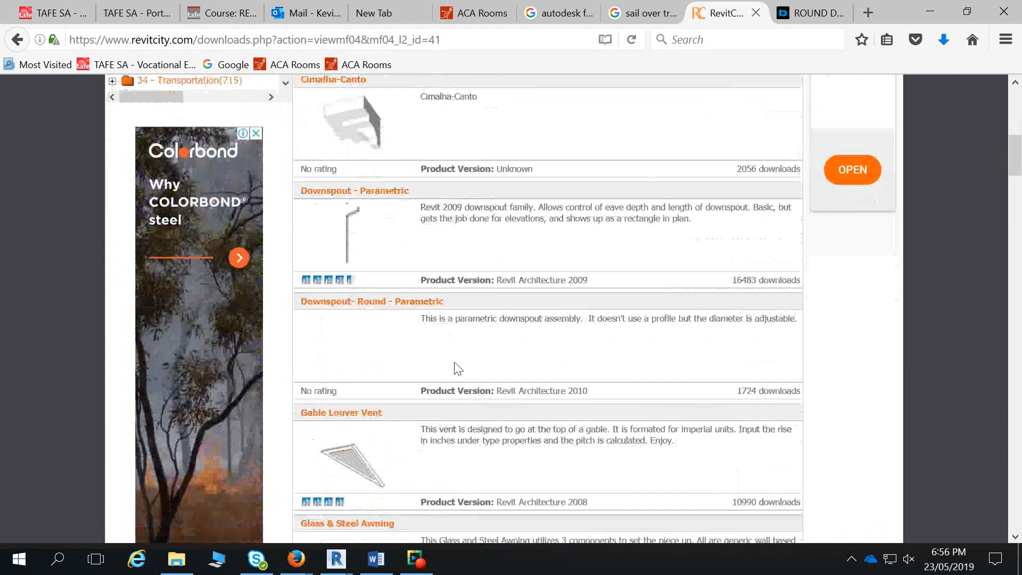
pyautogui.scroll(-4, 455, 366)
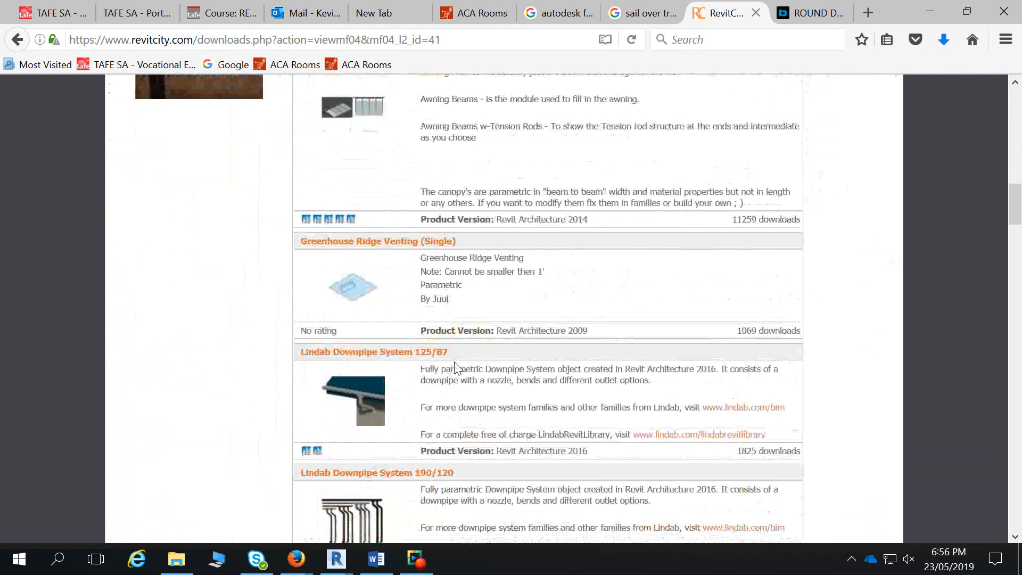
pyautogui.scroll(-4, 455, 367)
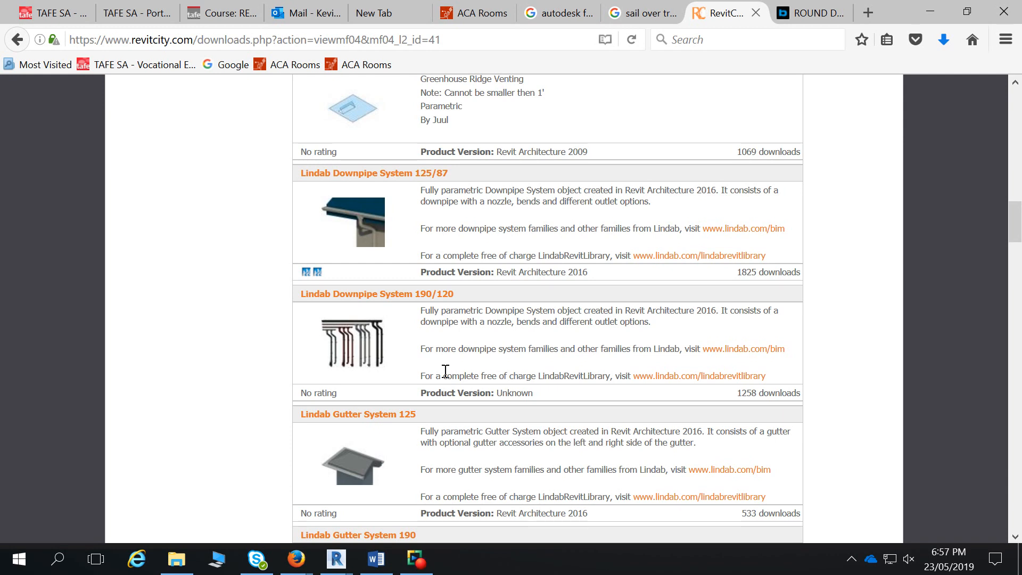
pyautogui.scroll(-15, 447, 367)
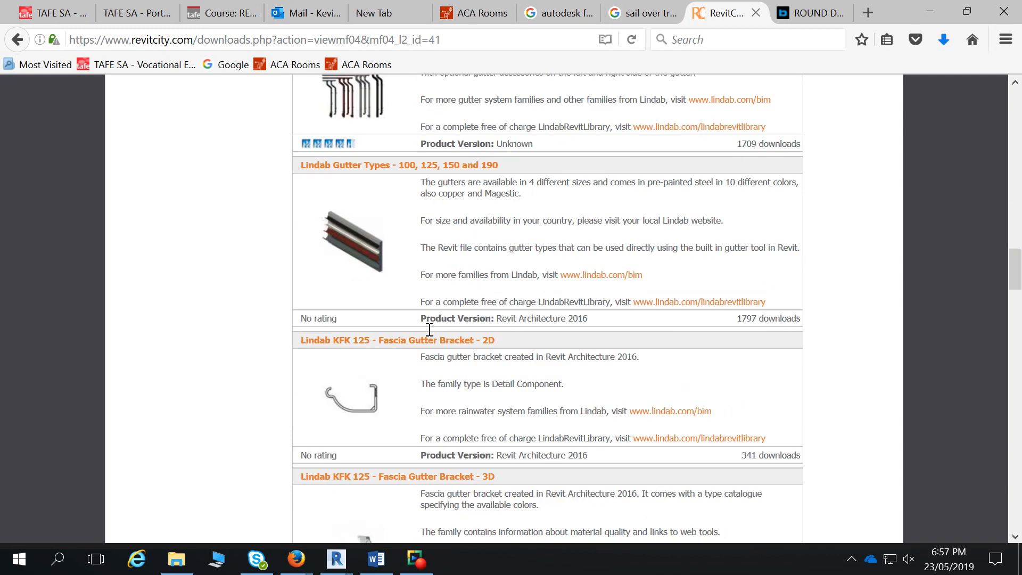
pyautogui.scroll(-15, 453, 365)
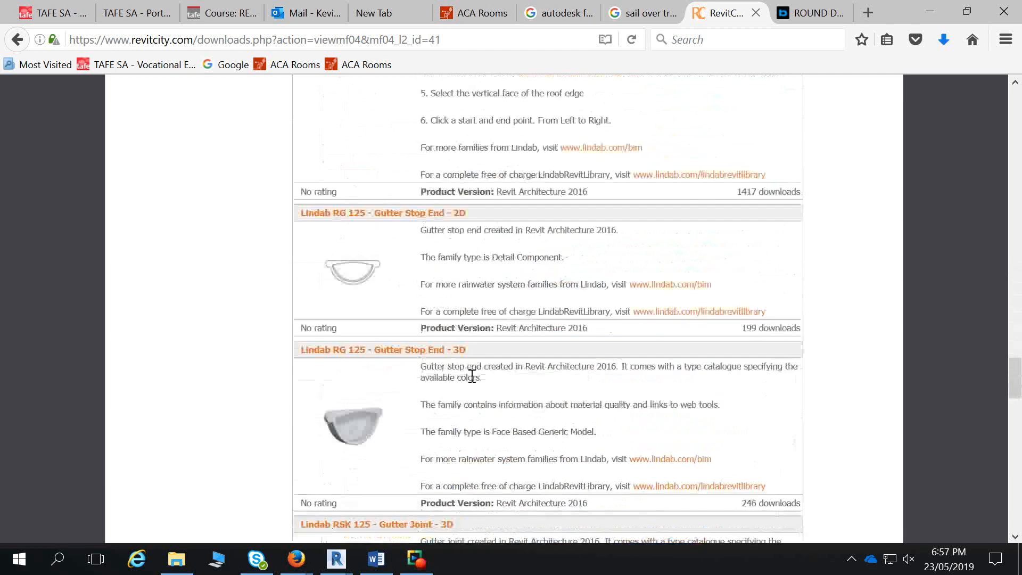
pyautogui.scroll(-8, 476, 394)
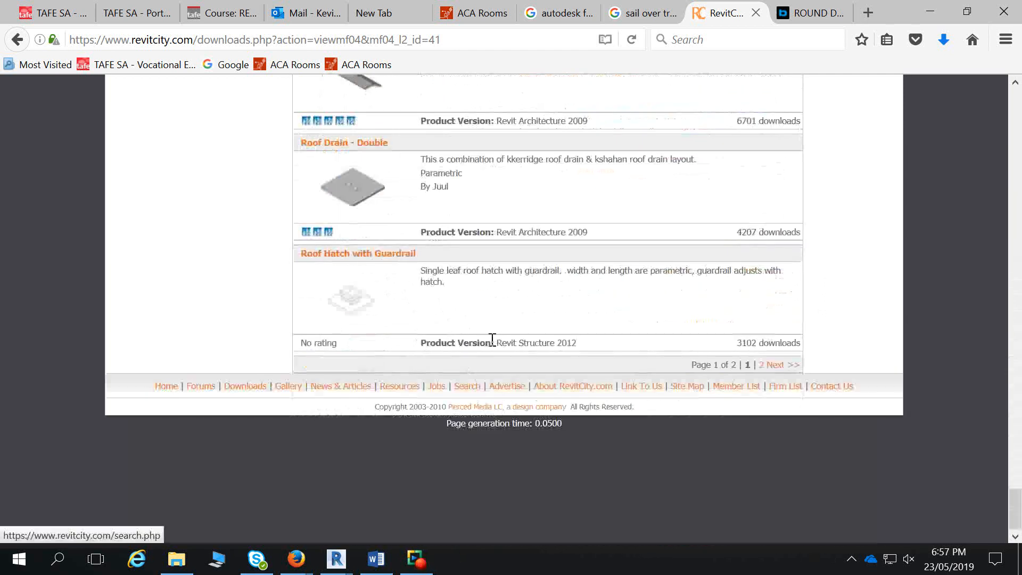
# - Switch back to Revit, cancel loading a family and open the Floor Plan view
pyautogui.click(931, 12)
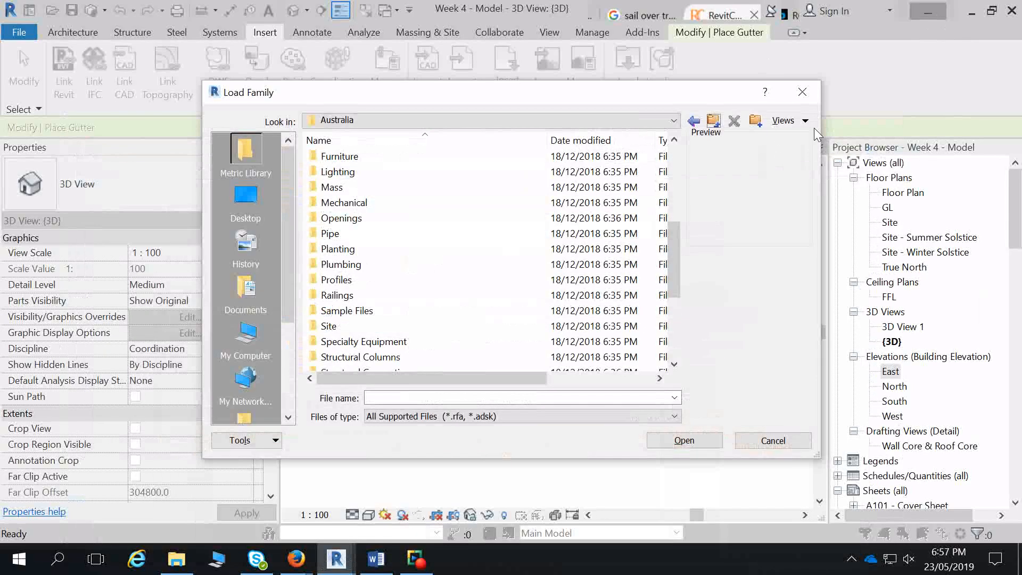
pyautogui.click(802, 92)
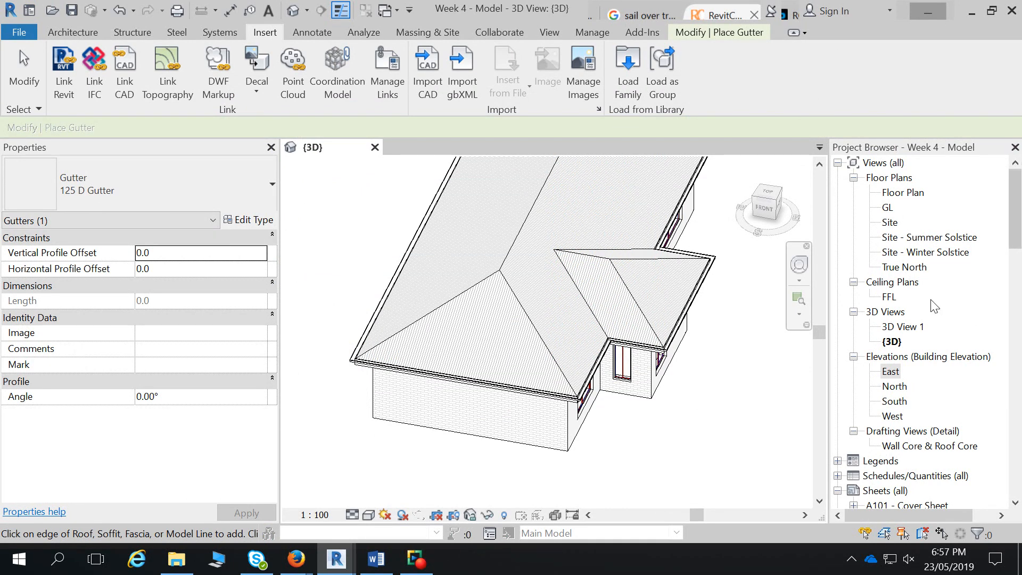
pyautogui.doubleClick(902, 194)
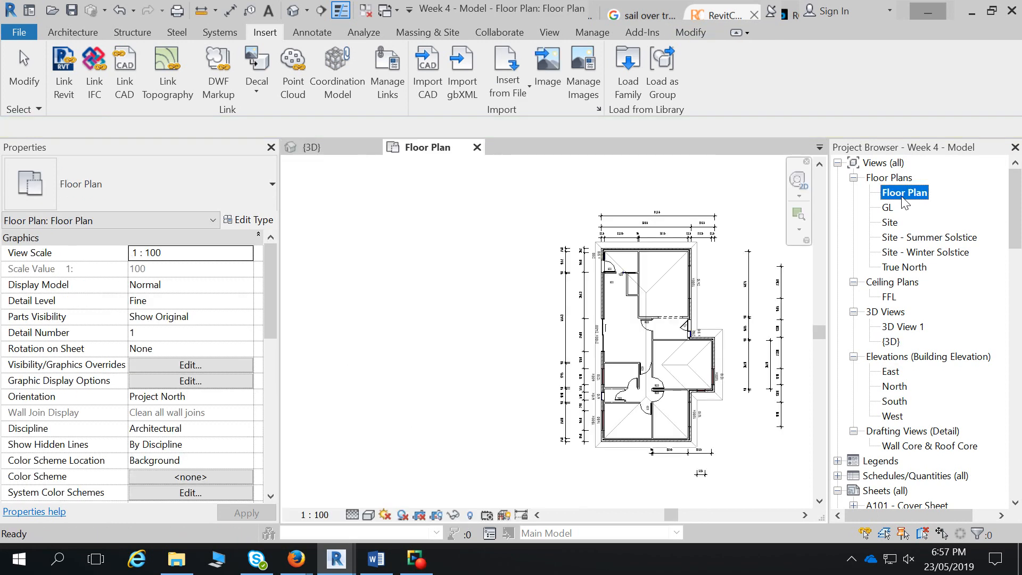
# - Start a roof soffit boundary sketch using the 4.5mm HardieFlex type
pyautogui.click(74, 33)
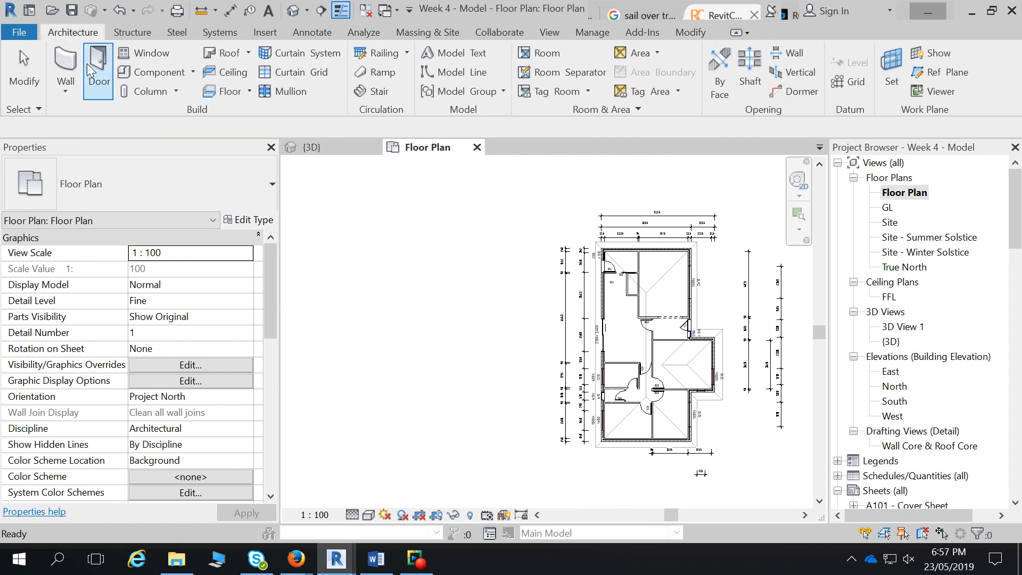
pyautogui.click(248, 54)
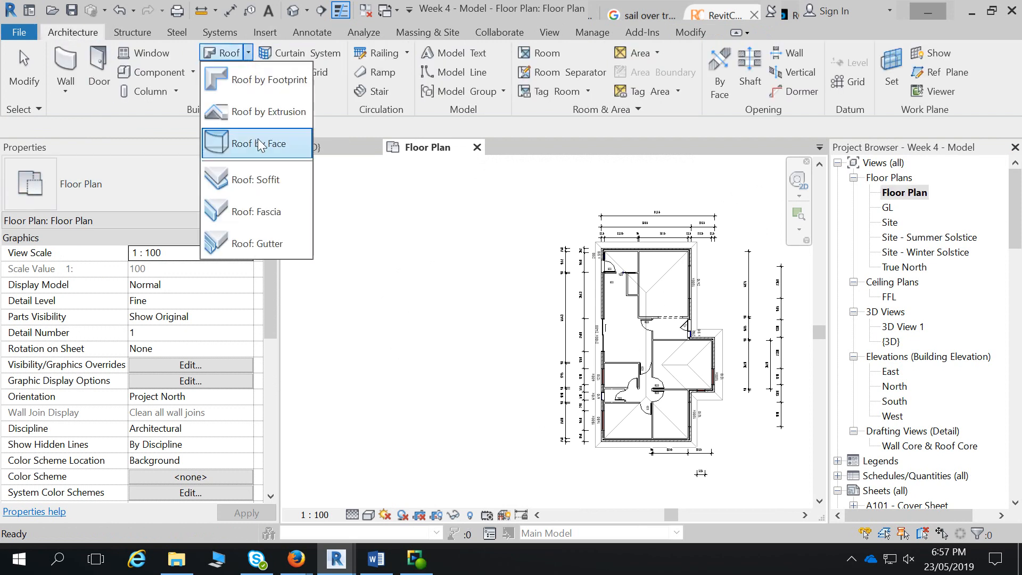
pyautogui.click(272, 186)
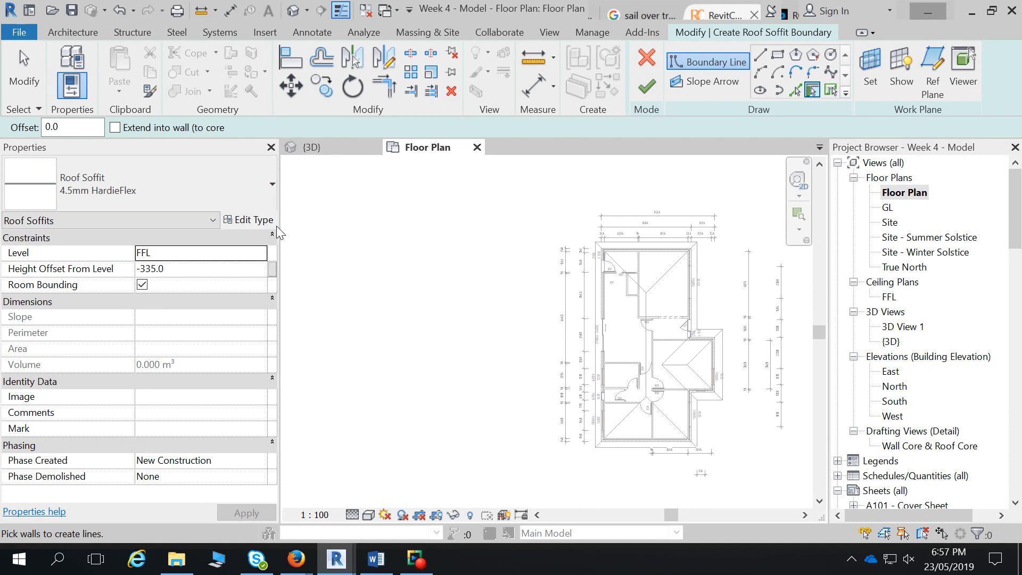
pyautogui.click(274, 183)
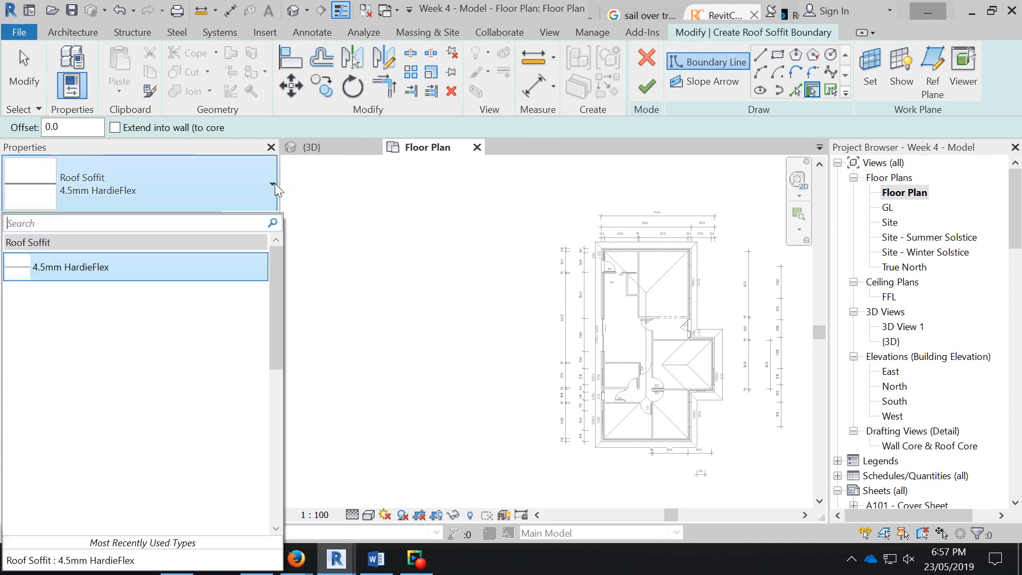
pyautogui.click(264, 186)
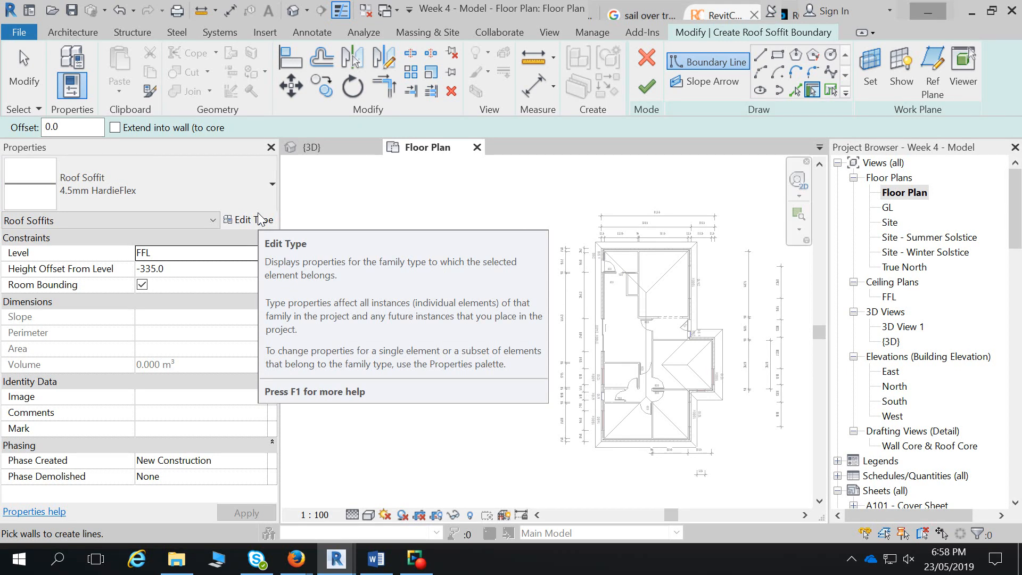
# - Examine the layer structure and thickness of the 4.5mm HardieFlex soffit type without changing it
pyautogui.click(260, 219)
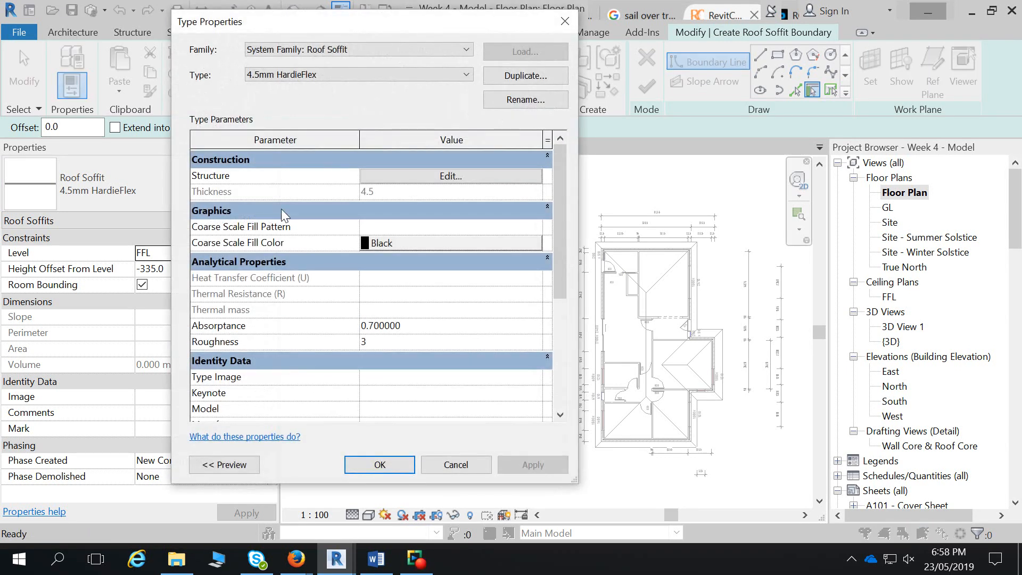
pyautogui.click(394, 177)
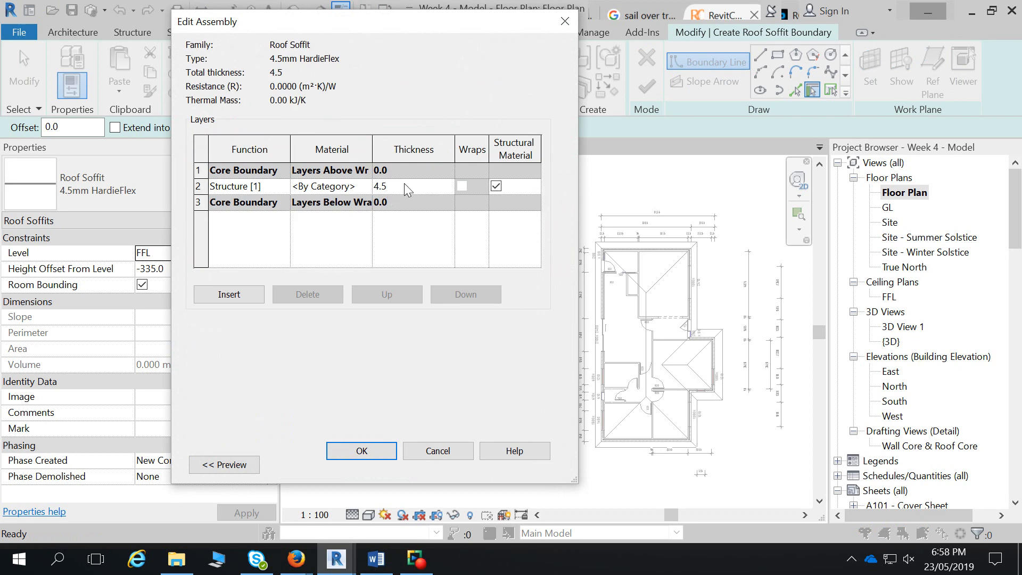
pyautogui.click(564, 22)
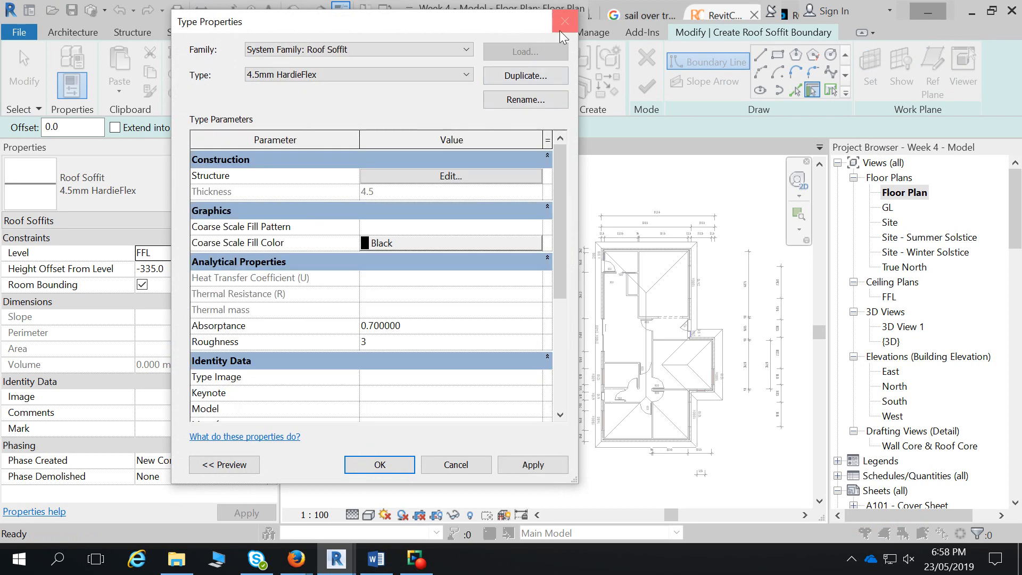
pyautogui.click(565, 22)
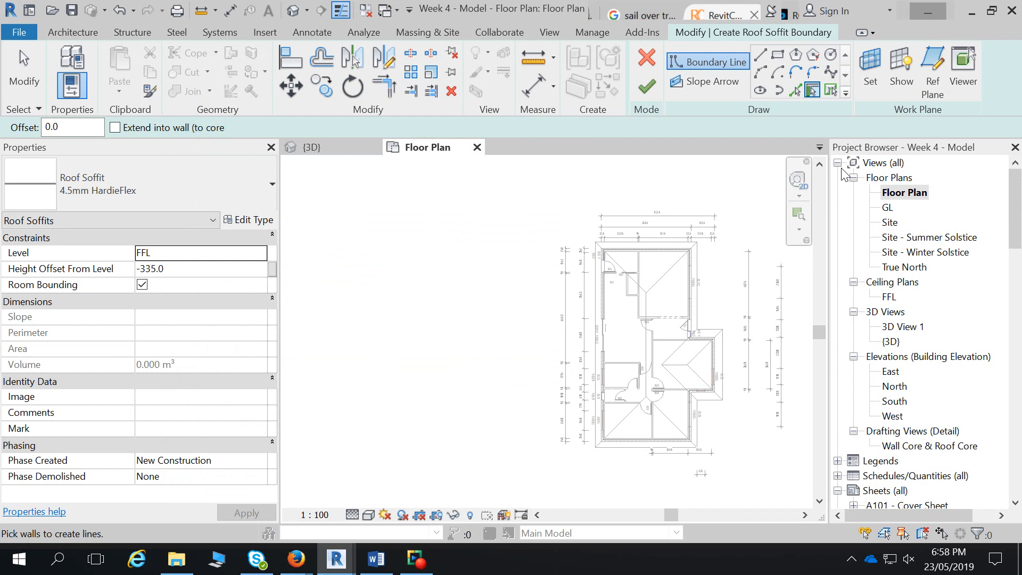
# - Create the soffit's outer boundary by picking the house roof's edge
pyautogui.click(831, 91)
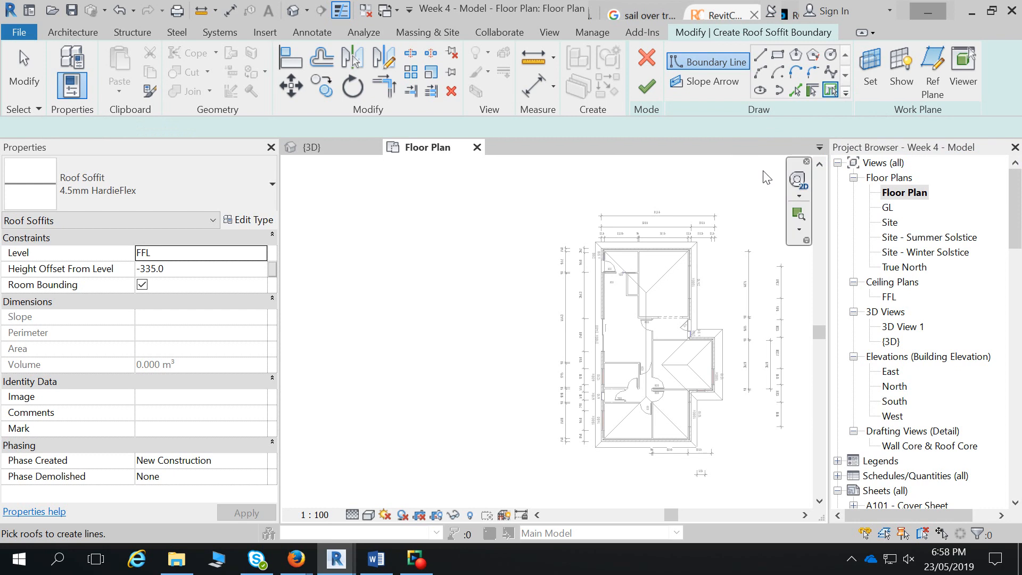
pyautogui.click(697, 248)
pyautogui.press('Escape')
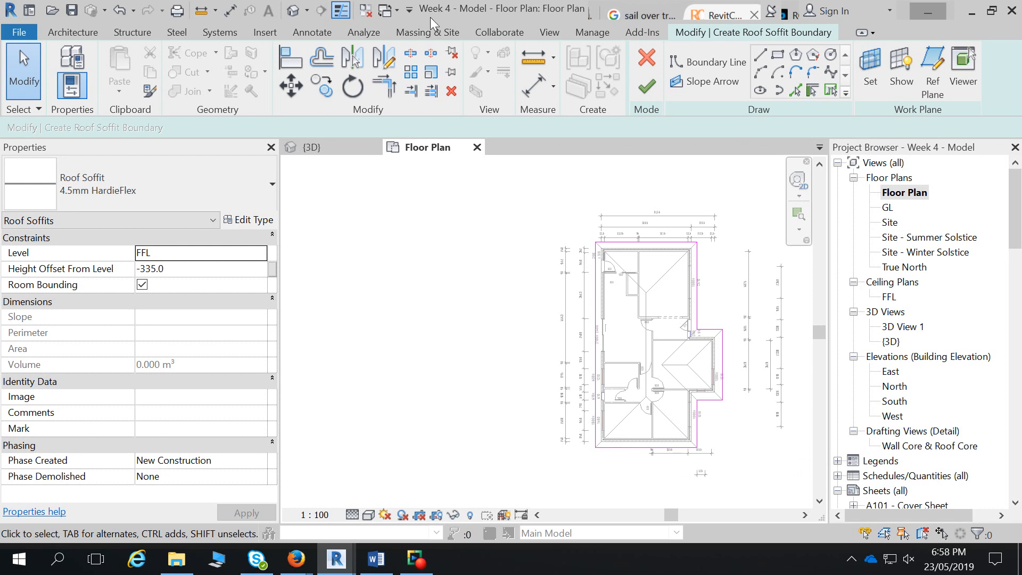
# - Set the soffit's level to FCL and finish the boundary sketch
pyautogui.click(251, 253)
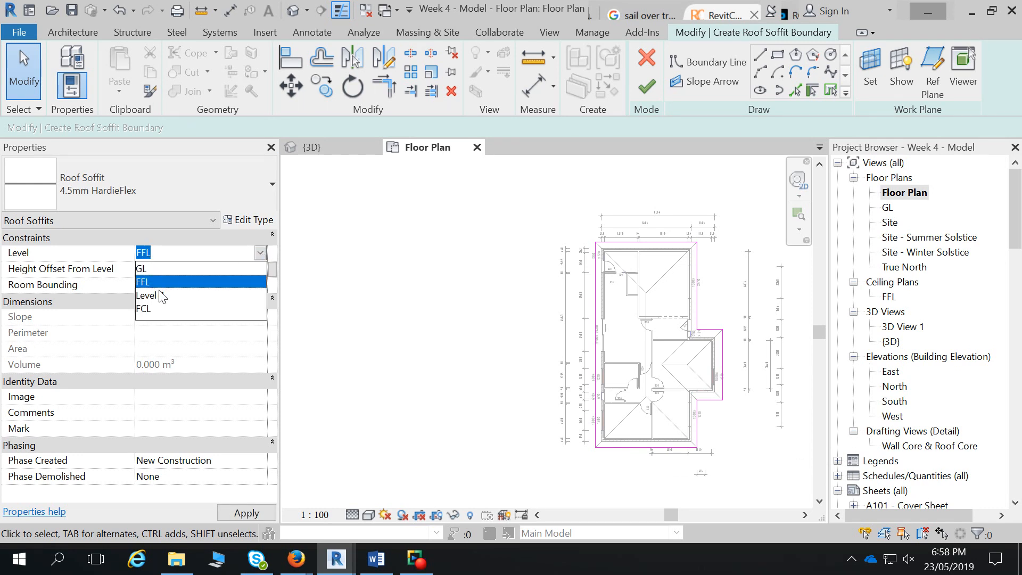
pyautogui.click(147, 309)
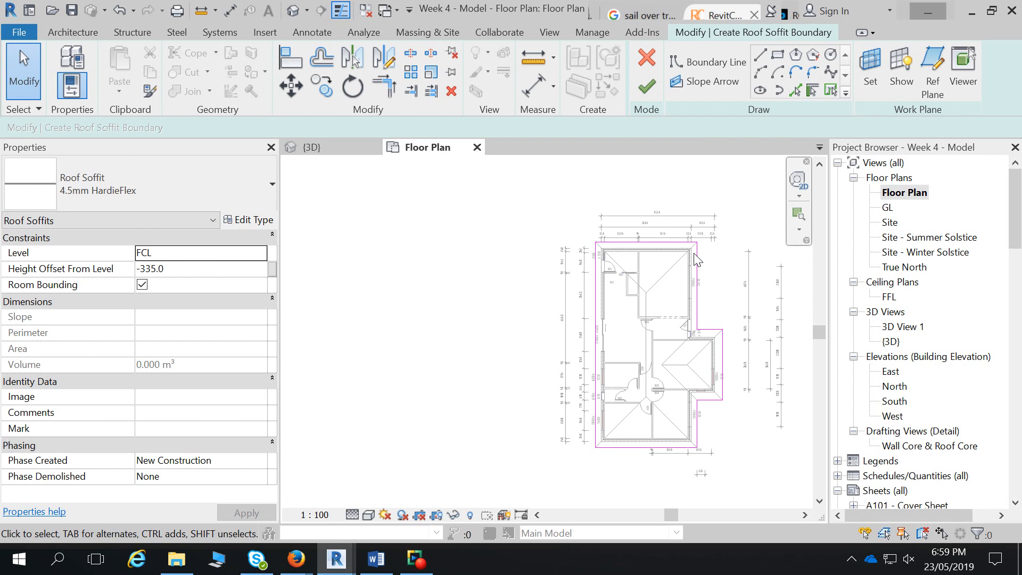
pyautogui.click(647, 86)
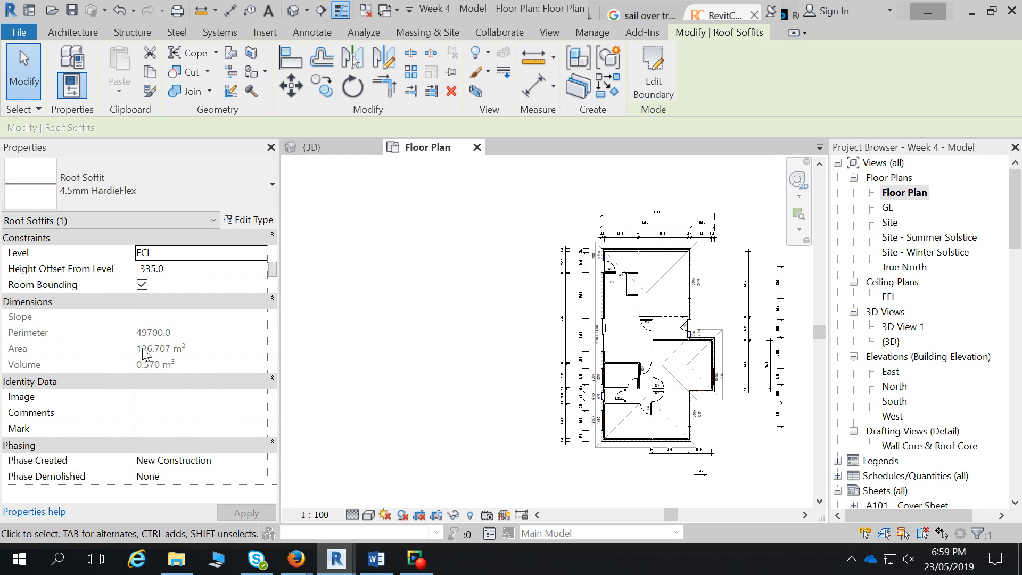
# - Edit the soffit boundary and add inner lines by picking the house's top and left exterior walls
pyautogui.click(653, 80)
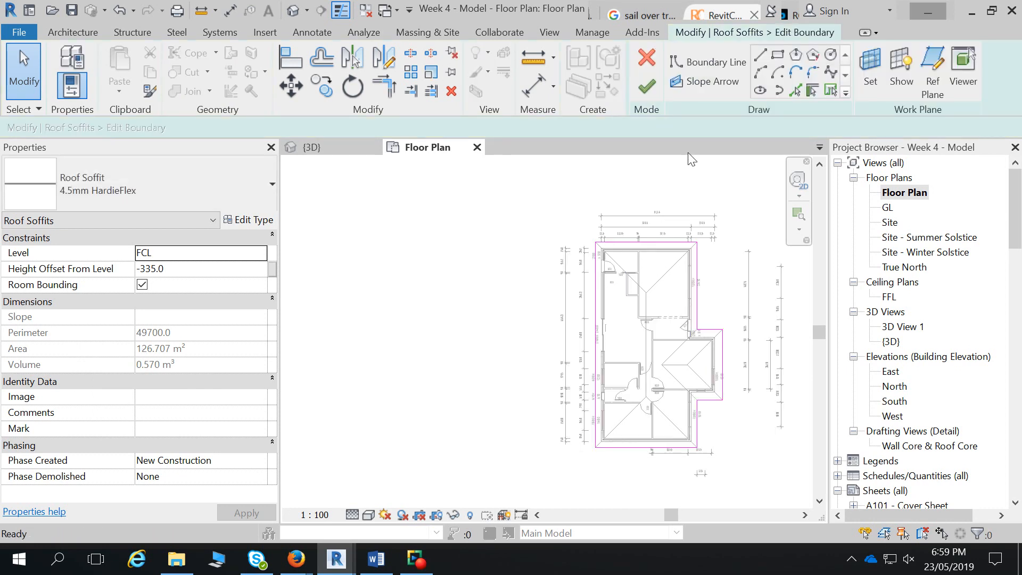
pyautogui.click(812, 93)
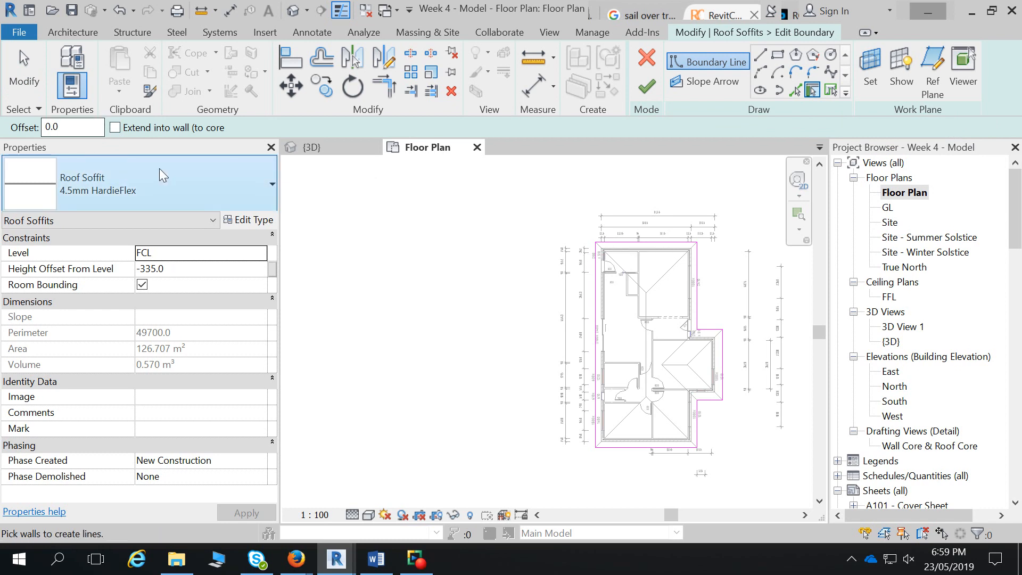
pyautogui.scroll(3, 672, 255)
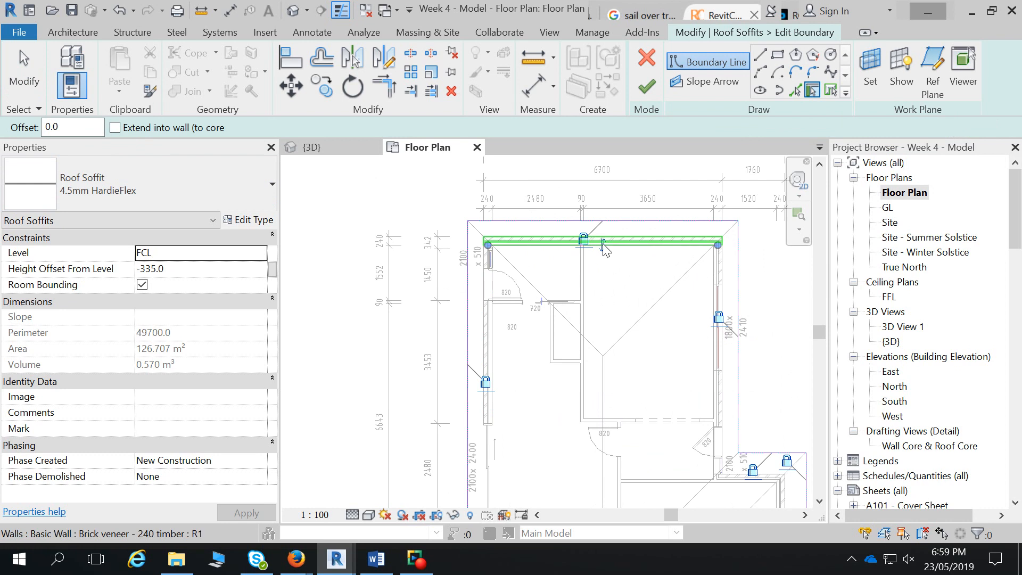
pyautogui.scroll(3, 605, 249)
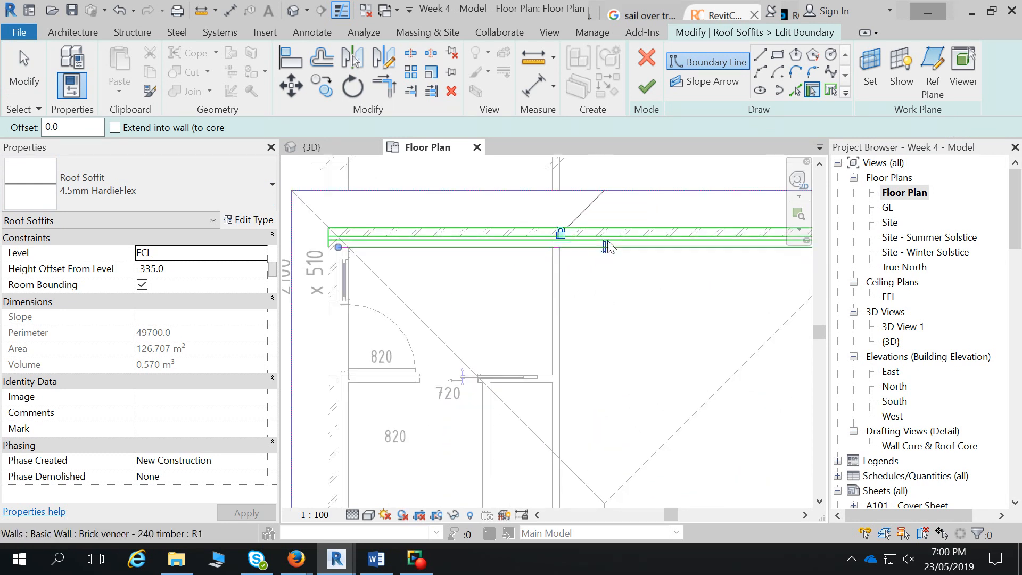
pyautogui.click(606, 249)
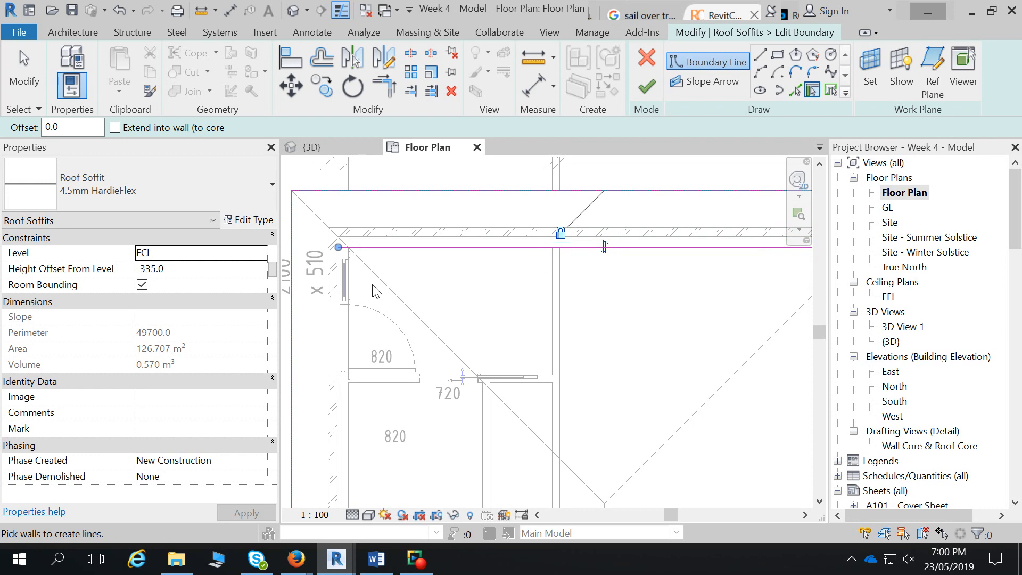
pyautogui.click(327, 299)
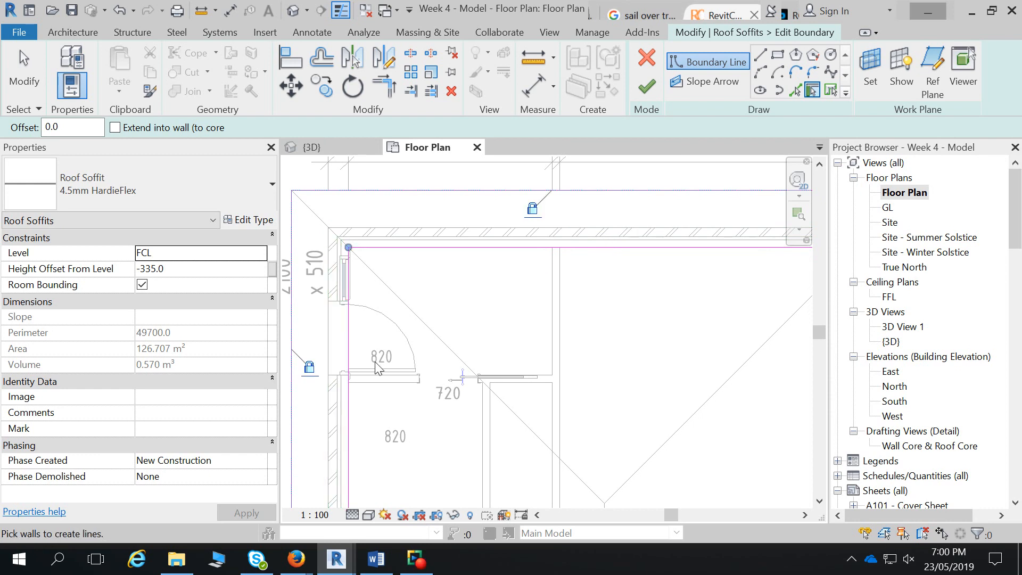
# - Set the boundary offset to 150, pick the bottom exterior wall and flip its line to the wall's outer side
pyautogui.click(69, 127)
pyautogui.write('015')
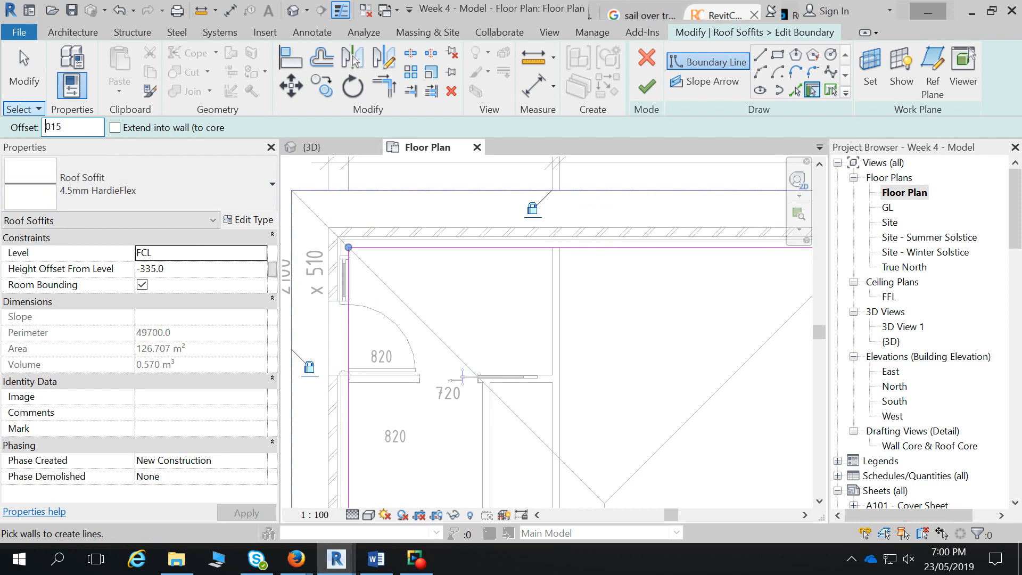
pyautogui.press('Delete')
pyautogui.press('Delete')
pyautogui.write('150')
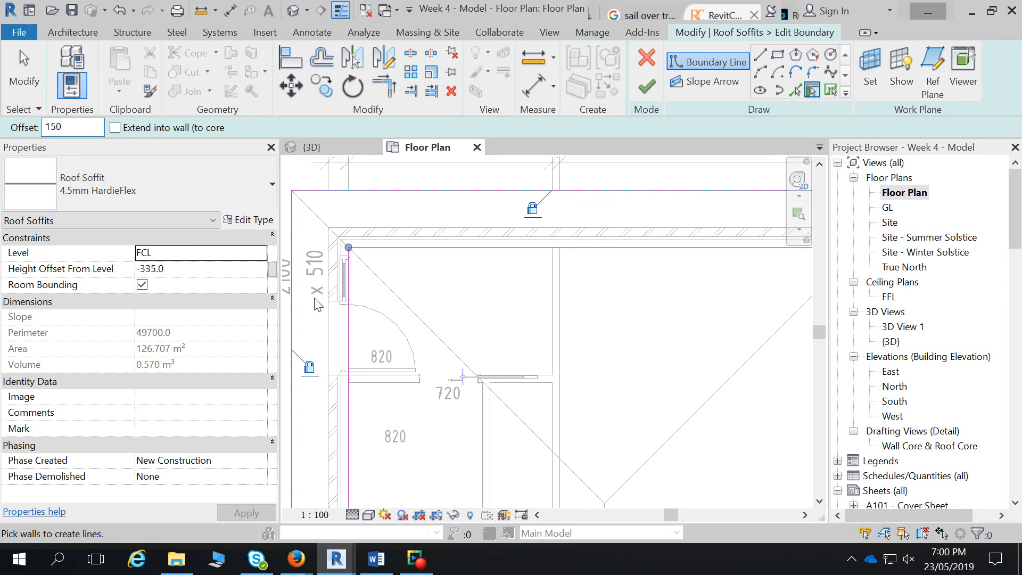
pyautogui.scroll(-3, 447, 383)
pyautogui.moveTo(453, 419); pyautogui.dragTo(399, 285, button='middle')
pyautogui.moveTo(430, 474); pyautogui.dragTo(422, 317, button='middle')
pyautogui.moveTo(449, 422); pyautogui.dragTo(455, 279, button='middle')
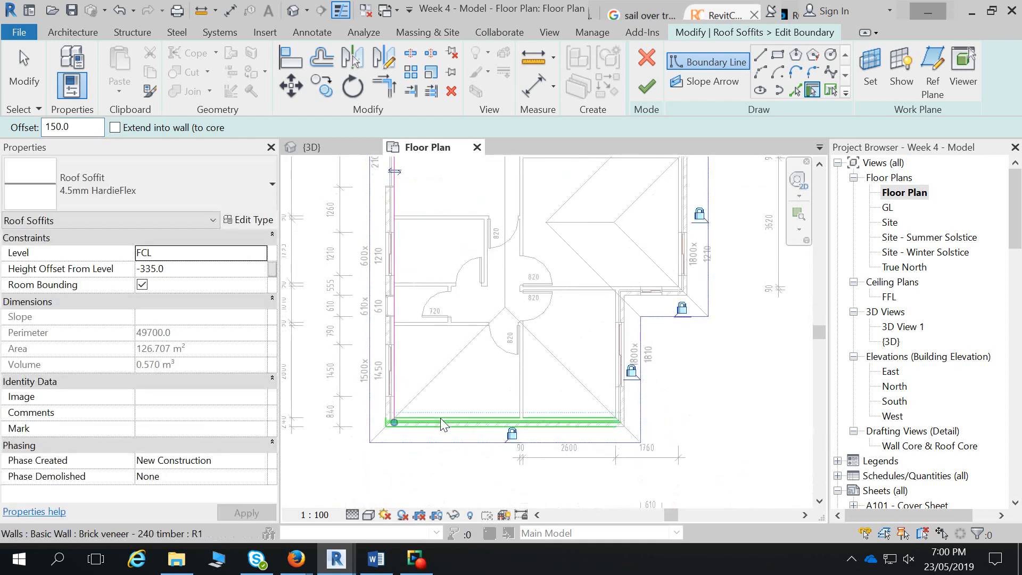
pyautogui.scroll(2, 438, 420)
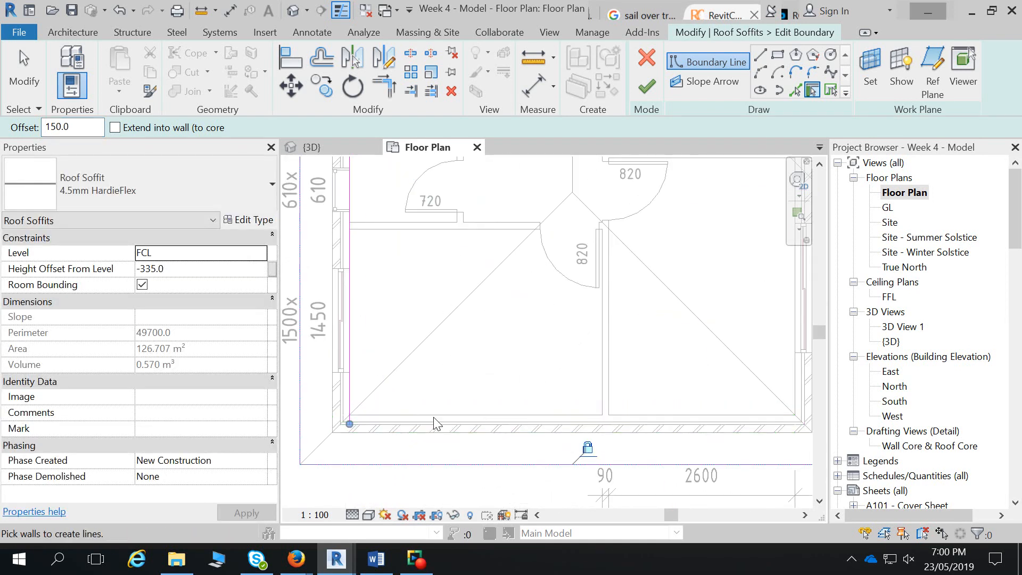
pyautogui.click(431, 420)
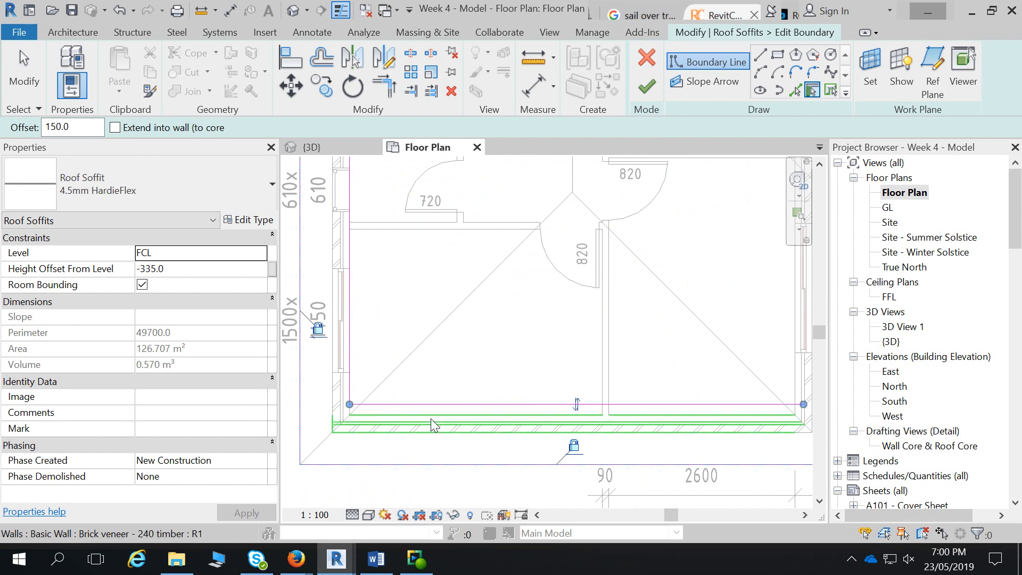
pyautogui.click(576, 406)
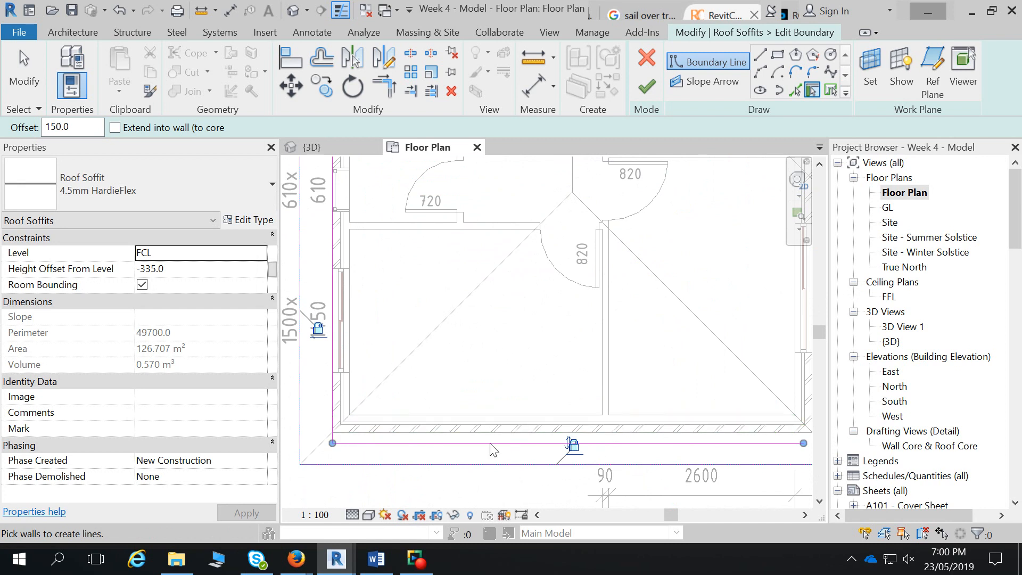
# - Enable extending into the wall core for the picked boundary lines, applying it to the bottom wall's line
pyautogui.click(127, 128)
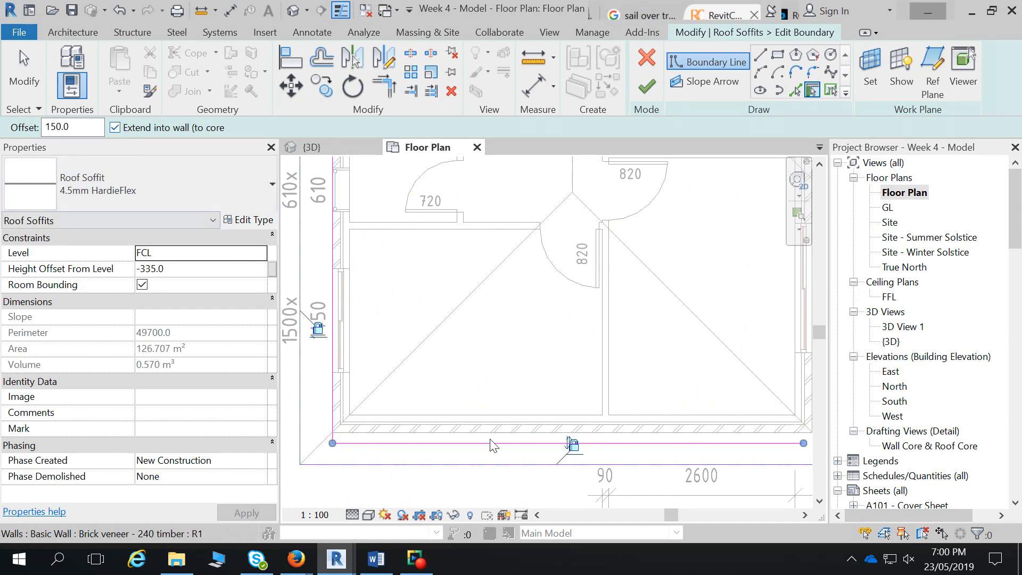
pyautogui.press('Escape')
pyautogui.click(522, 443)
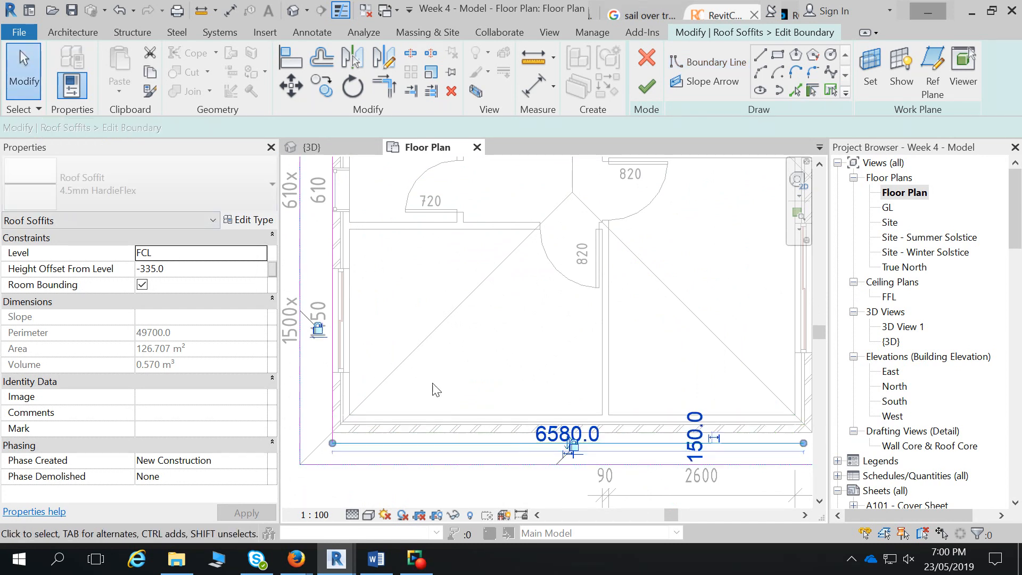
pyautogui.click(401, 130)
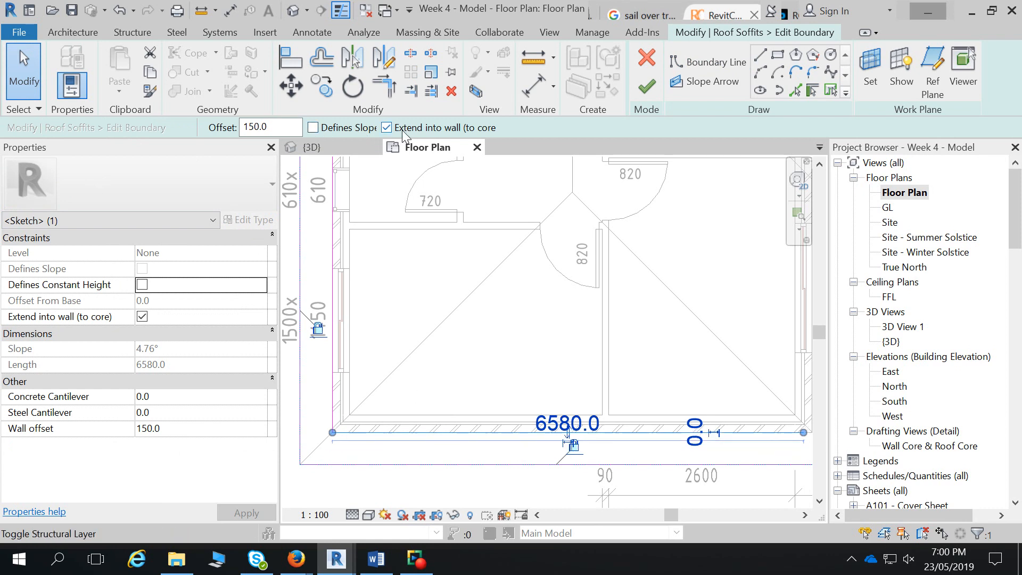
# - Pick the remaining exterior walls along the house's right side and its projection, extending the inner boundary lines into the wall core
pyautogui.scroll(-2, 486, 294)
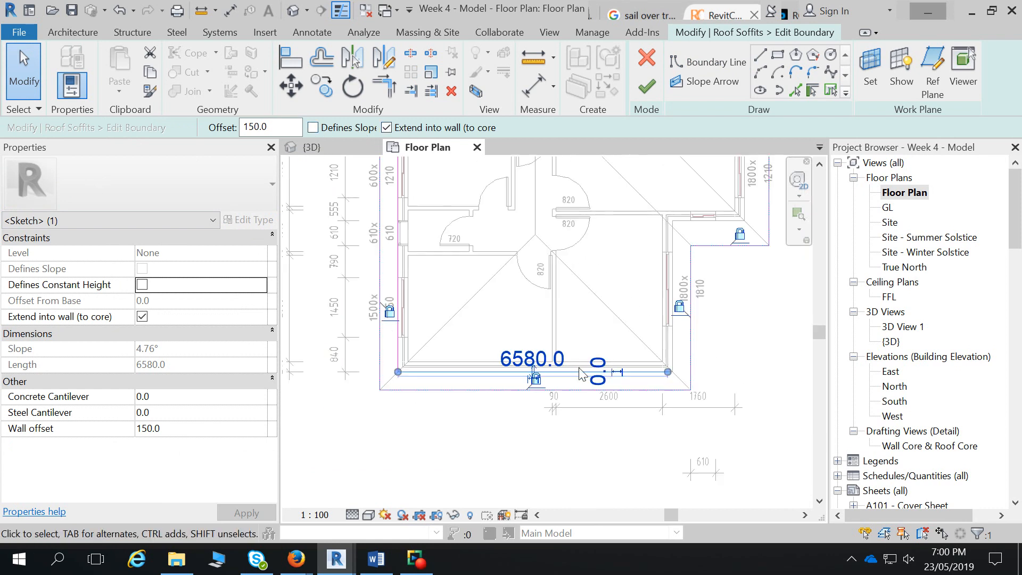
pyautogui.click(817, 91)
pyautogui.click(147, 125)
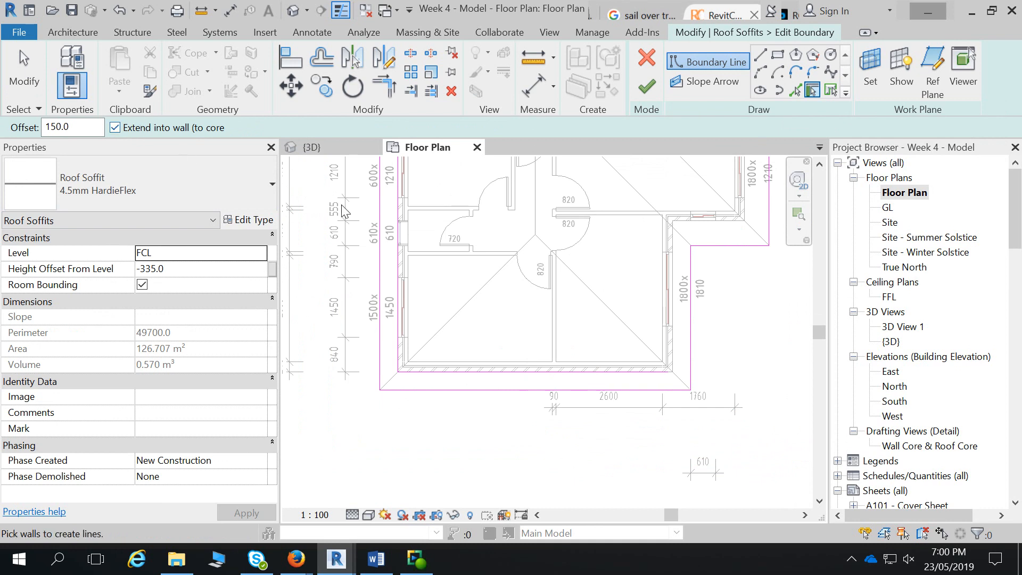
pyautogui.click(666, 337)
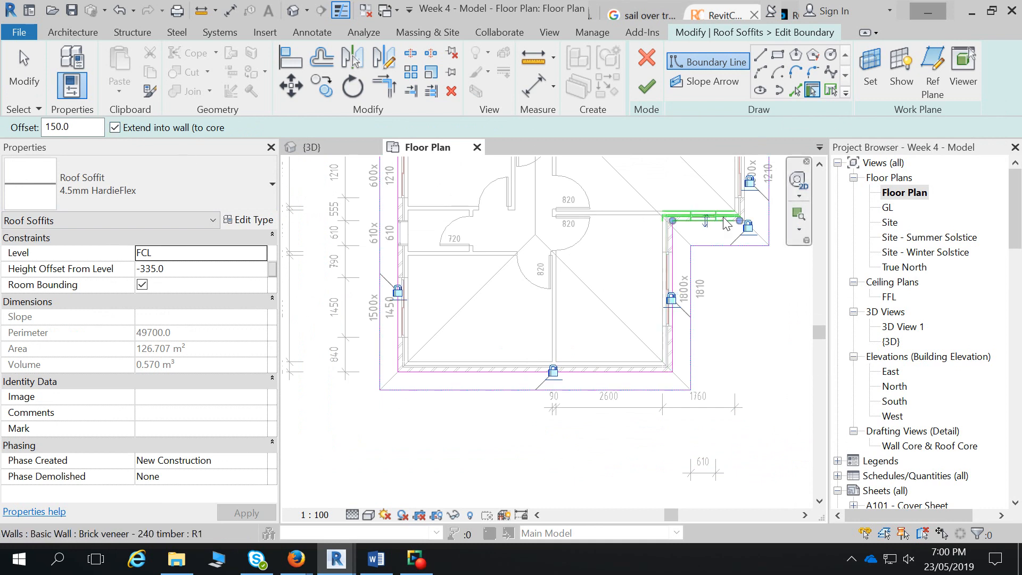
pyautogui.moveTo(725, 224); pyautogui.dragTo(597, 468, button='middle')
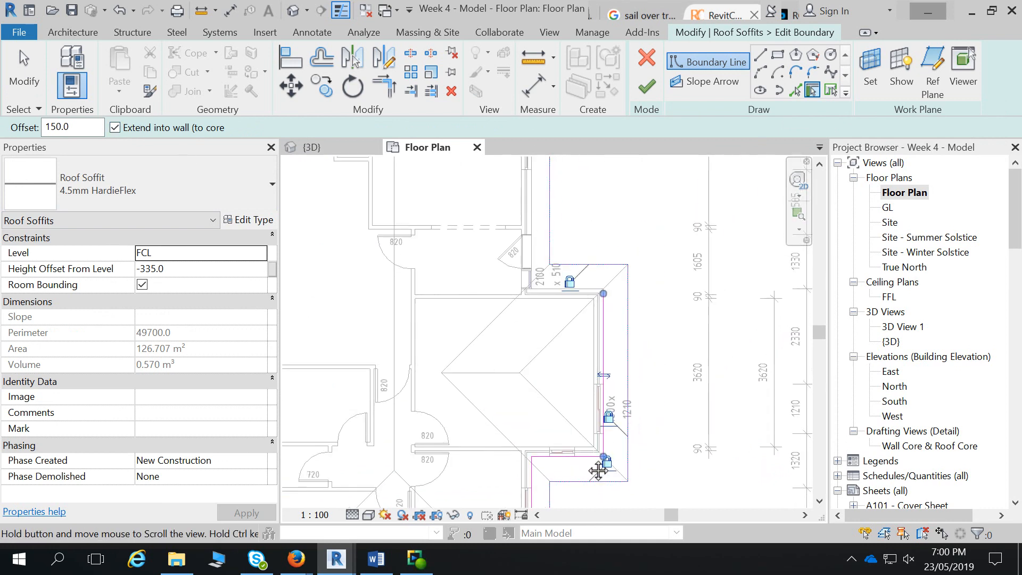
pyautogui.click(589, 293)
pyautogui.click(531, 228)
# - Try to change the soffit's Height Offset From Level value
pyautogui.moveTo(521, 308); pyautogui.dragTo(511, 452, button='middle')
pyautogui.moveTo(474, 332); pyautogui.dragTo(516, 426, button='middle')
pyautogui.moveTo(385, 365); pyautogui.dragTo(474, 333, button='middle')
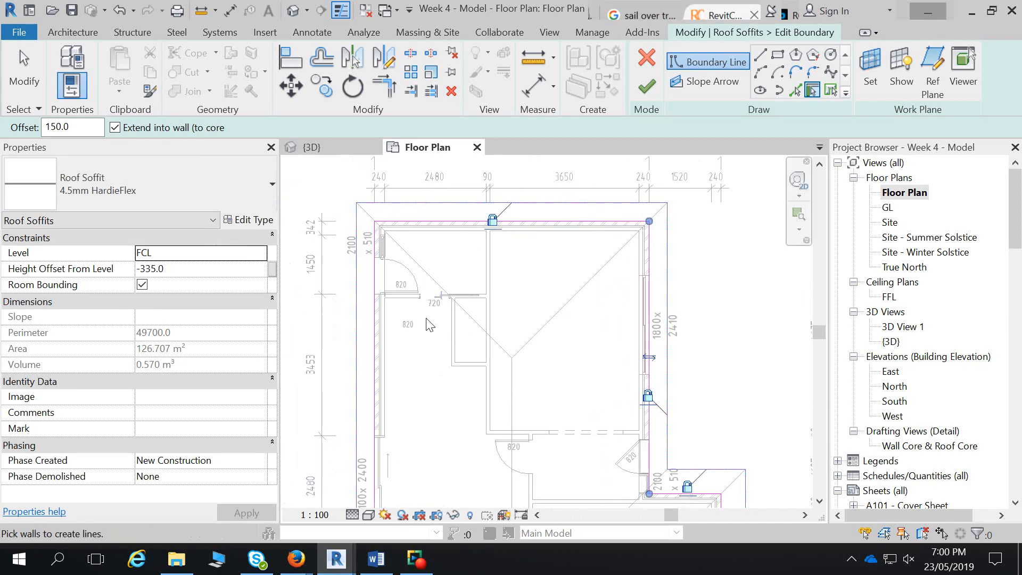
pyautogui.click(180, 269)
pyautogui.press('BackSpace')
pyautogui.press('Return')
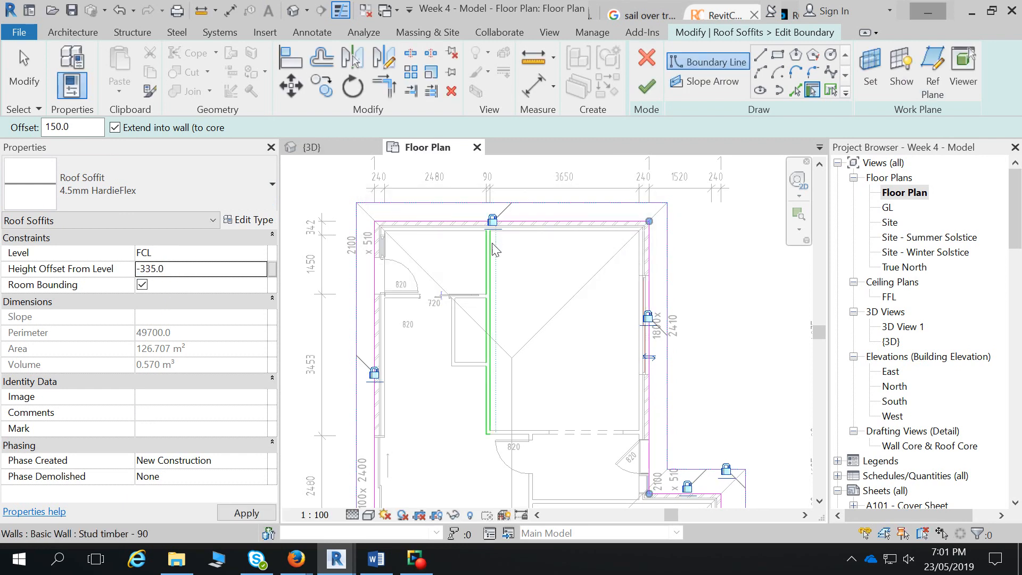
# - Set the soffit's Height Offset From Level to 0 and finish its boundary sketch
pyautogui.click(189, 270)
pyautogui.write('0')
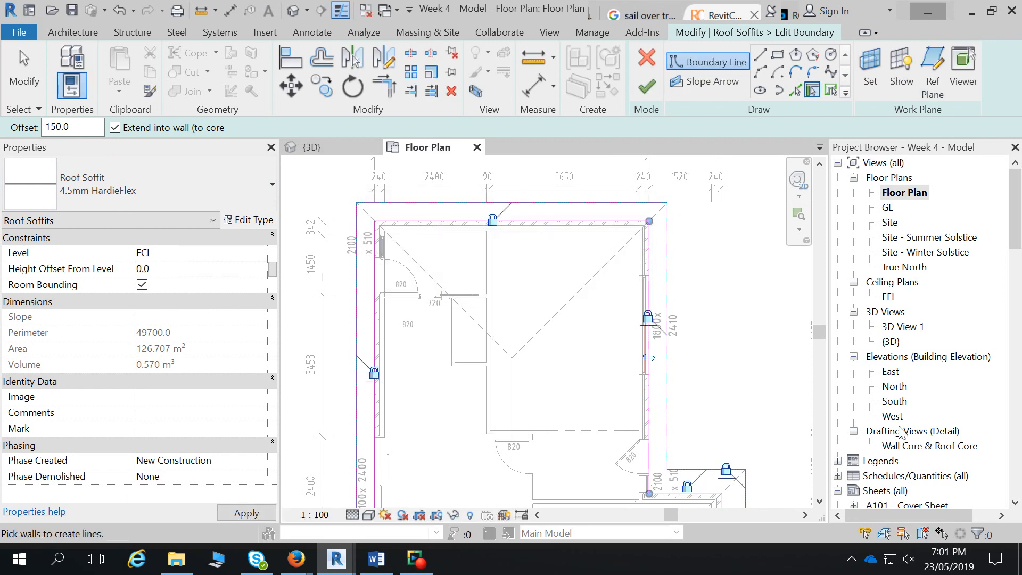
pyautogui.click(657, 88)
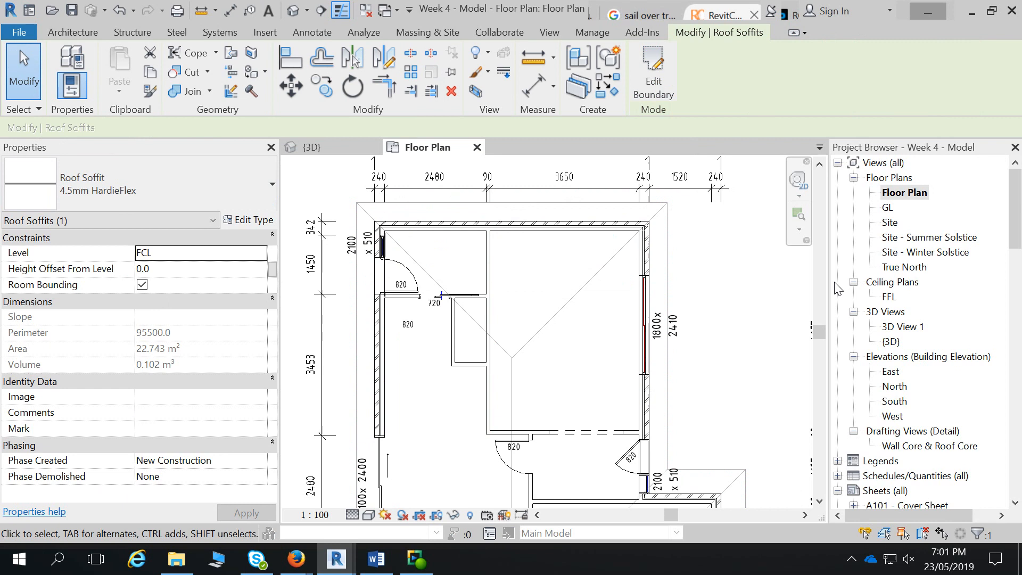
# - In the North elevation, set the roof soffit's Height Offset From Level to -335
pyautogui.doubleClick(894, 386)
pyautogui.scroll(5, 687, 301)
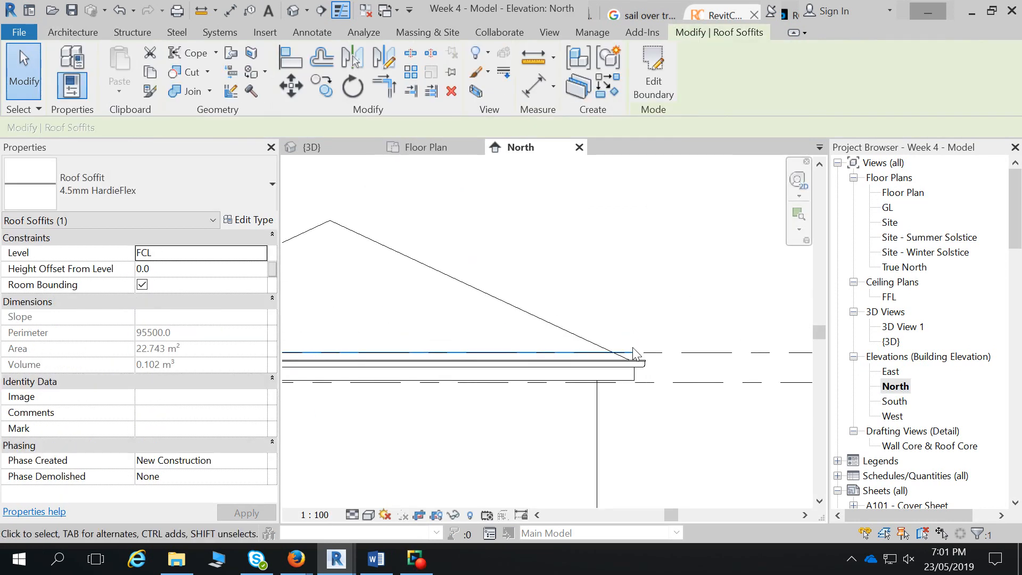
pyautogui.click(635, 336)
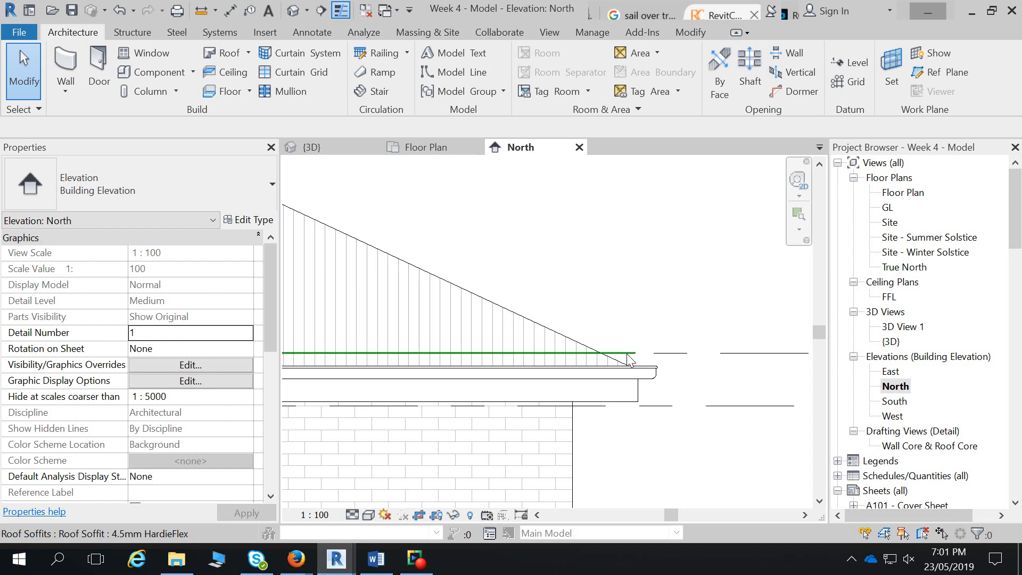
pyautogui.click(629, 356)
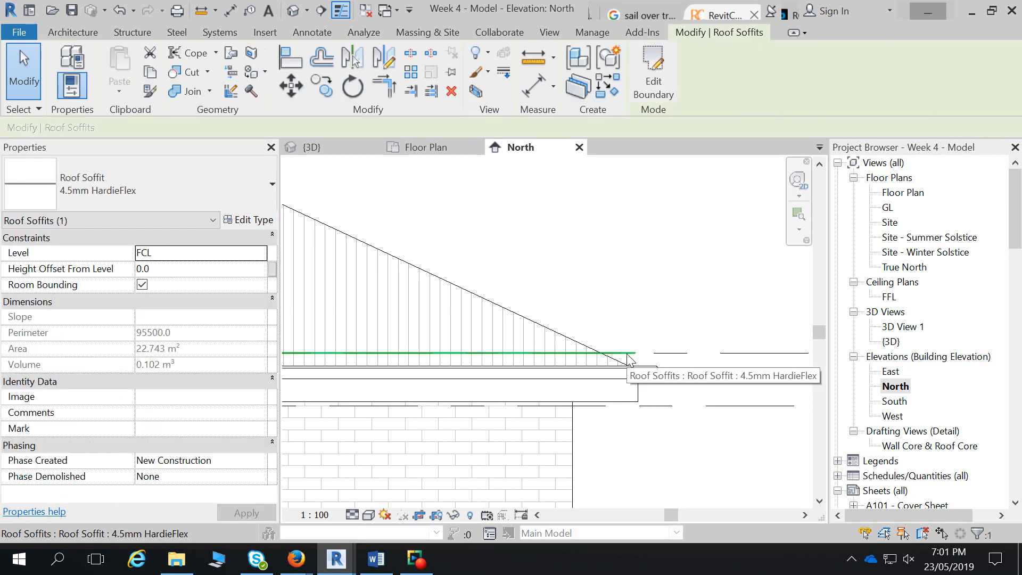
pyautogui.click(178, 270)
pyautogui.write('-335')
pyautogui.press('Return')
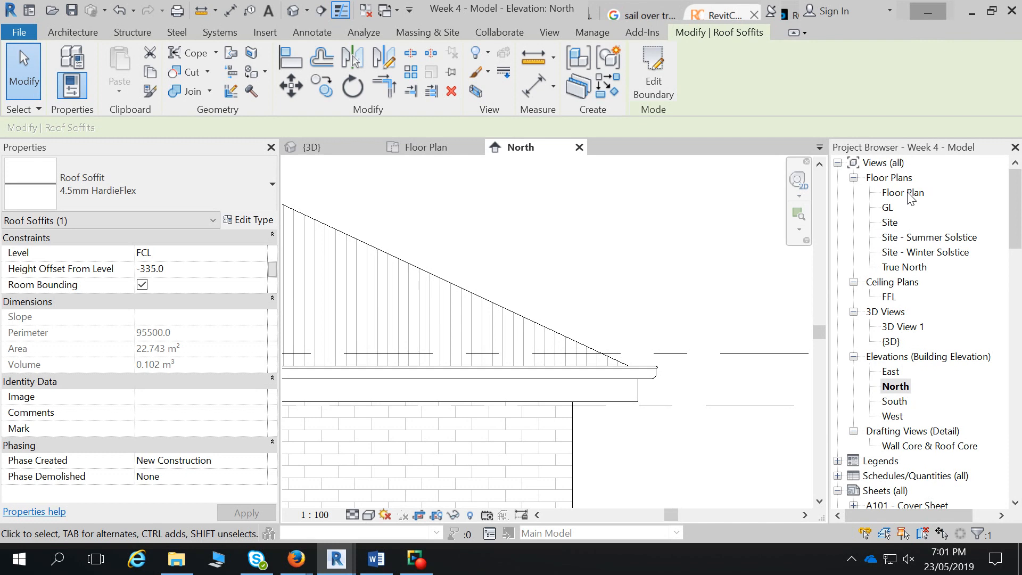
# - Turn off Building Story for the GL level in the North elevation
pyautogui.scroll(-3, 714, 298)
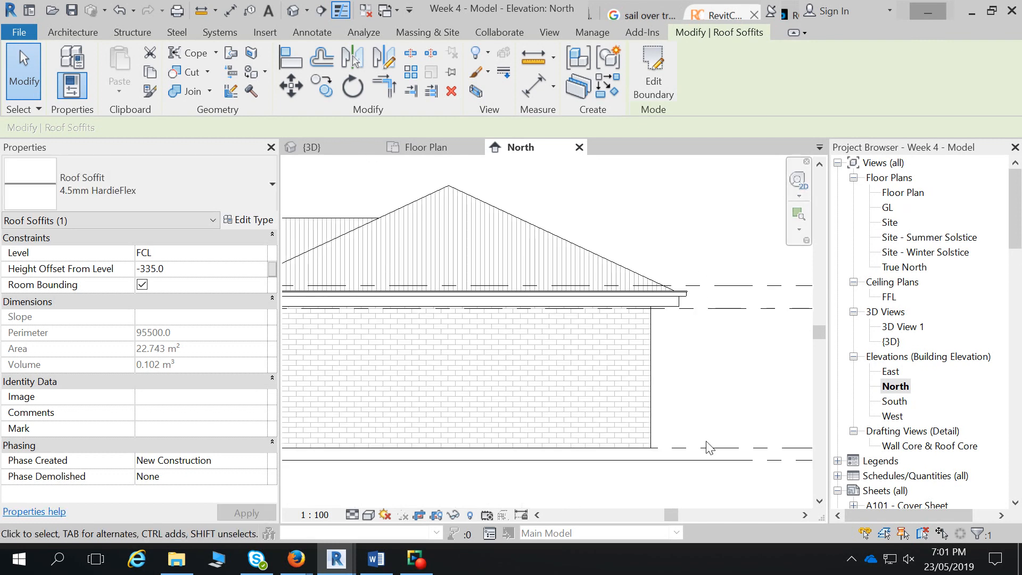
pyautogui.click(770, 459)
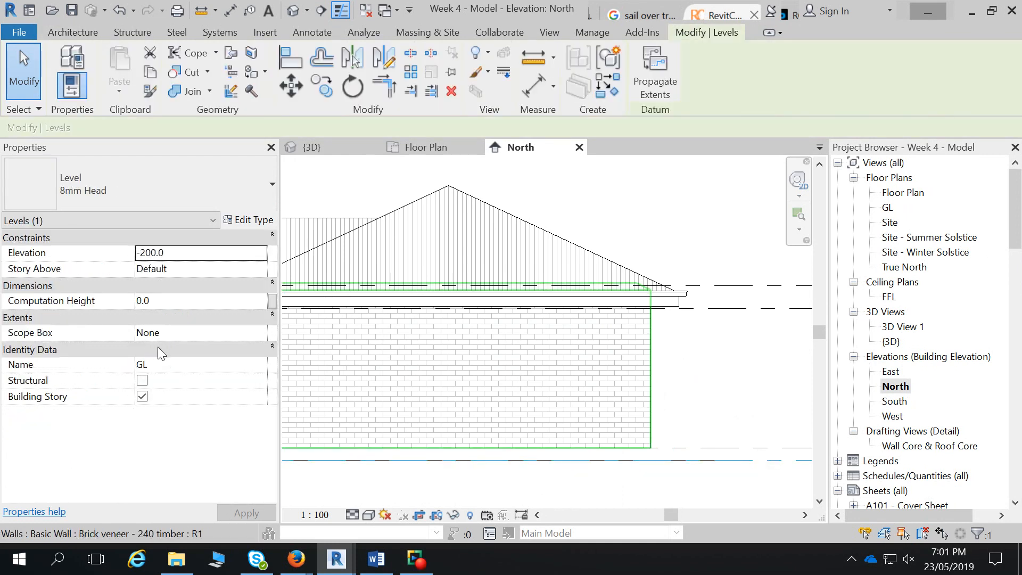
pyautogui.click(142, 397)
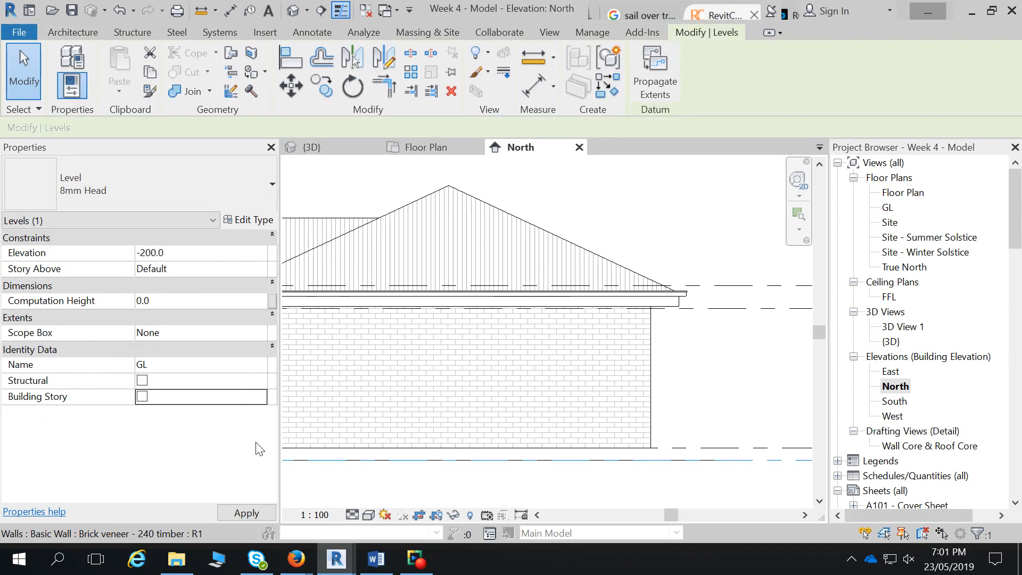
pyautogui.click(541, 472)
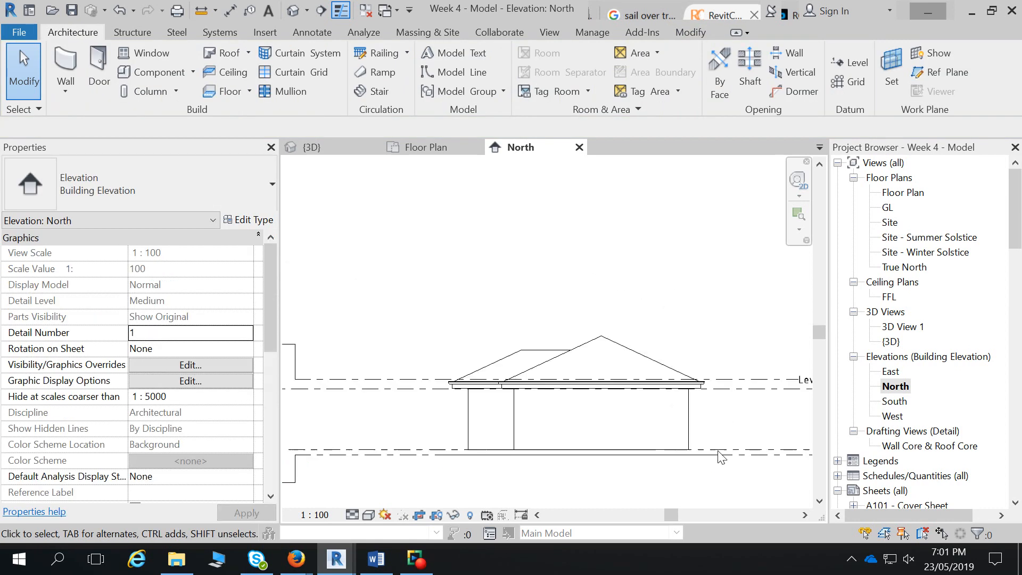
pyautogui.scroll(-3, 659, 417)
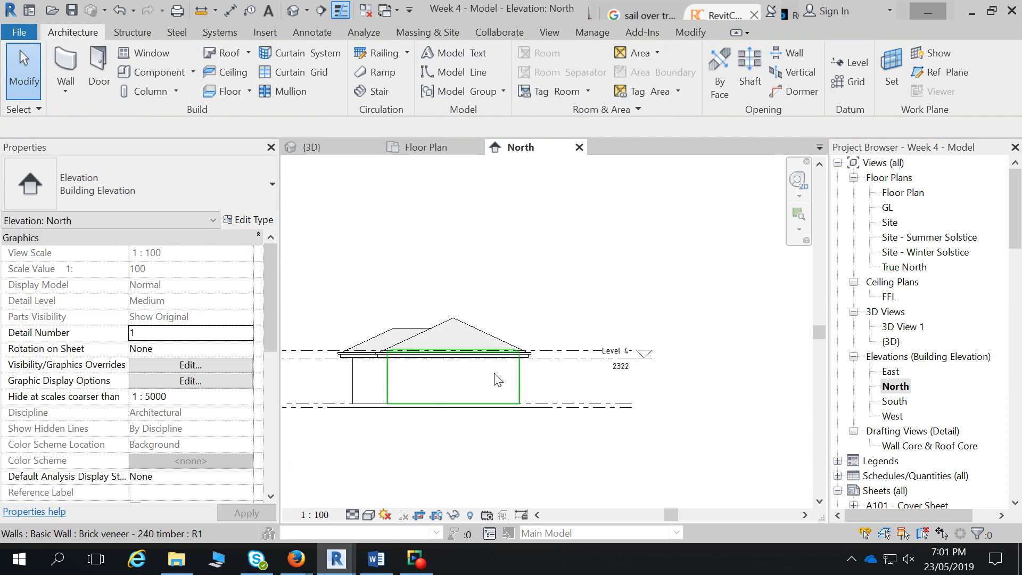
# - Examine the soffit beneath the eaves in the 3D view, from below and around the projecting corner
pyautogui.click(352, 147)
pyautogui.keyDown('shift'); pyautogui.moveTo(547, 376); pyautogui.dragTo(547, 317, button='middle'); pyautogui.keyUp('shift')
pyautogui.scroll(4, 587, 322)
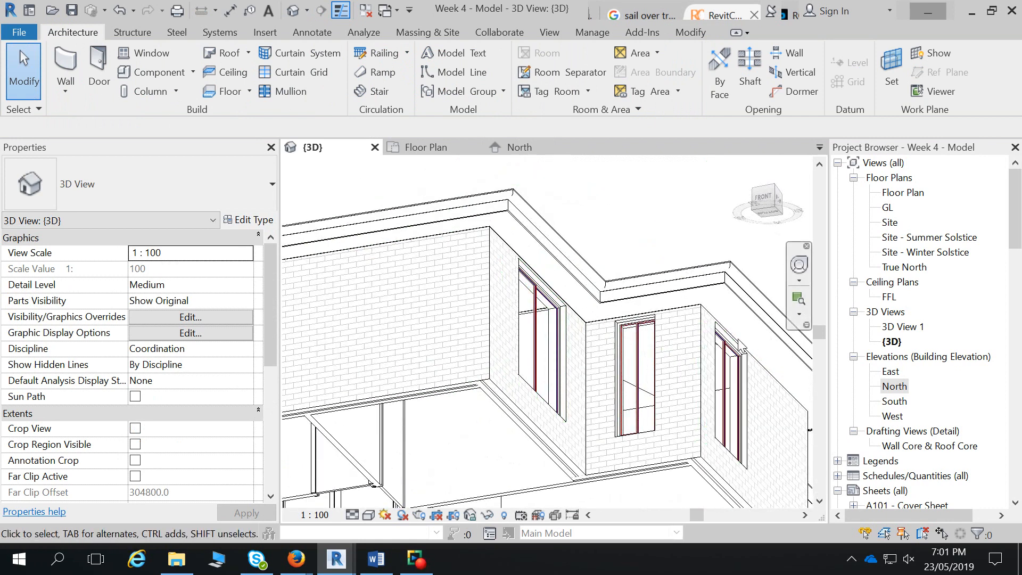
pyautogui.keyDown('shift'); pyautogui.moveTo(702, 426); pyautogui.dragTo(578, 434, button='middle'); pyautogui.keyUp('shift')
pyautogui.scroll(-4, 577, 433)
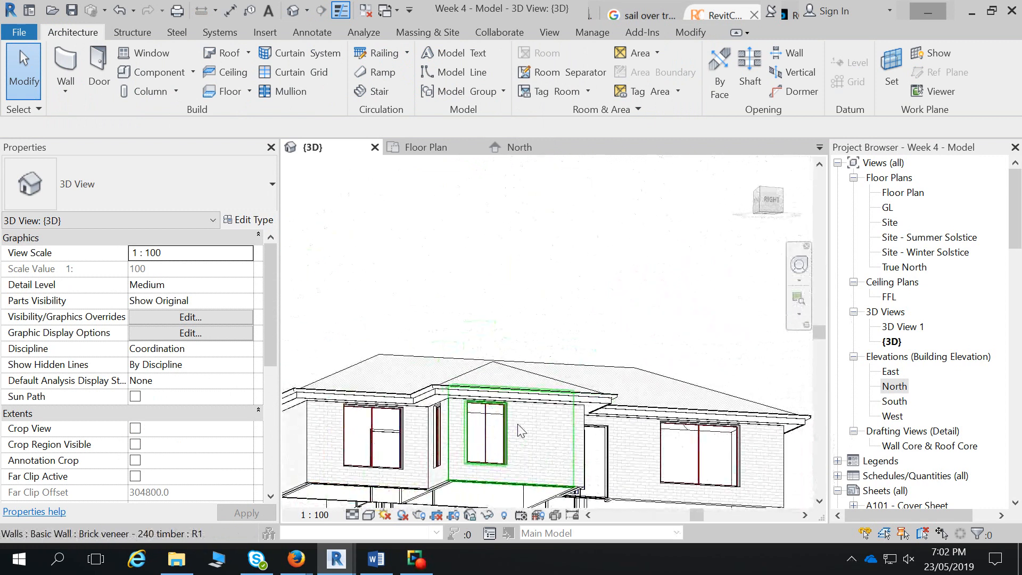
pyautogui.scroll(3, 427, 400)
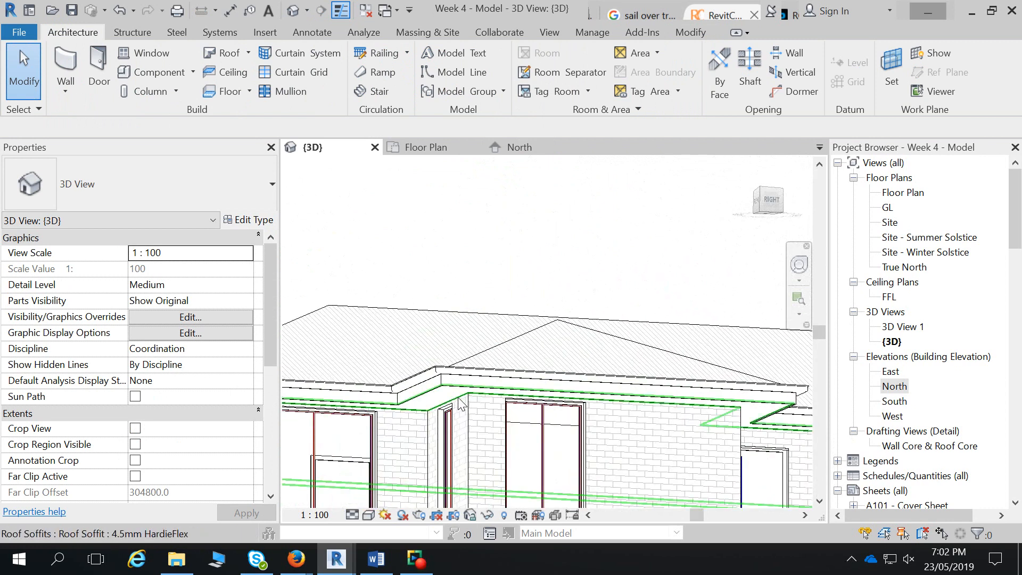
pyautogui.click(459, 406)
pyautogui.click(462, 396)
pyautogui.scroll(-5, 500, 421)
pyautogui.press('Escape')
pyautogui.keyDown('shift'); pyautogui.moveTo(540, 349); pyautogui.dragTo(535, 320, button='middle'); pyautogui.keyUp('shift')
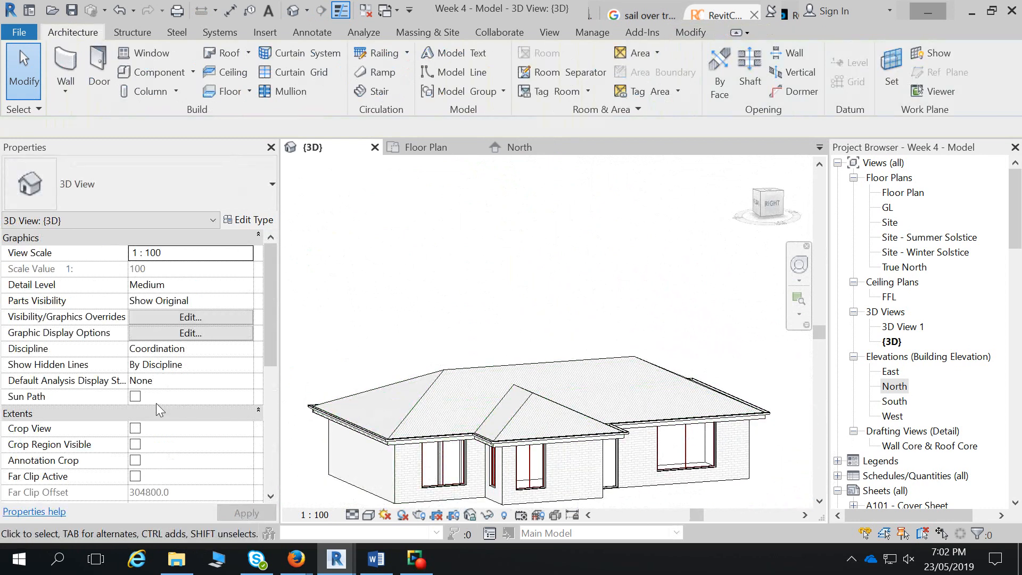
# - Temporarily hide the roof in the 3D view to expose the soffit and wall tops
pyautogui.click(421, 413)
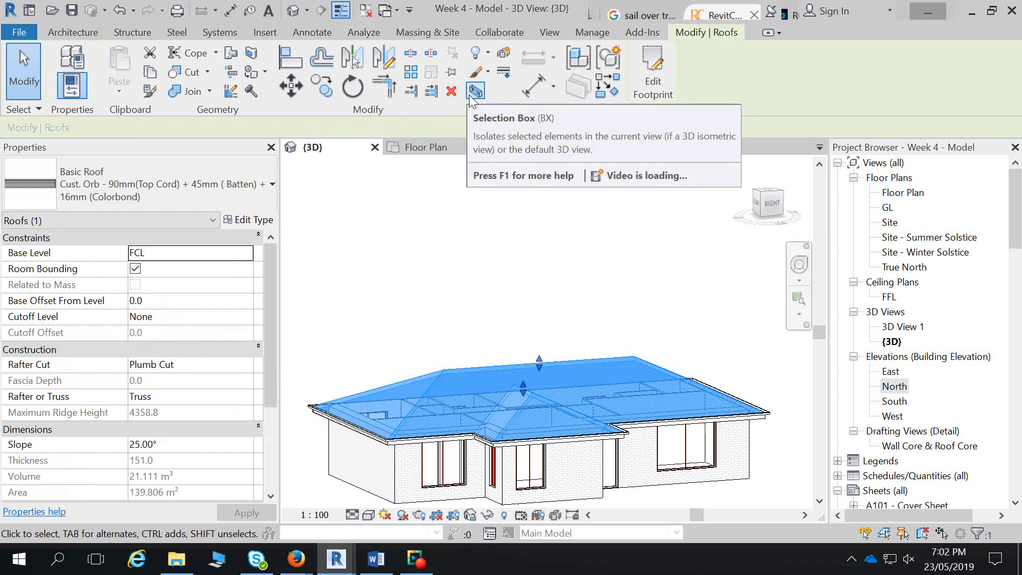
pyautogui.click(487, 255)
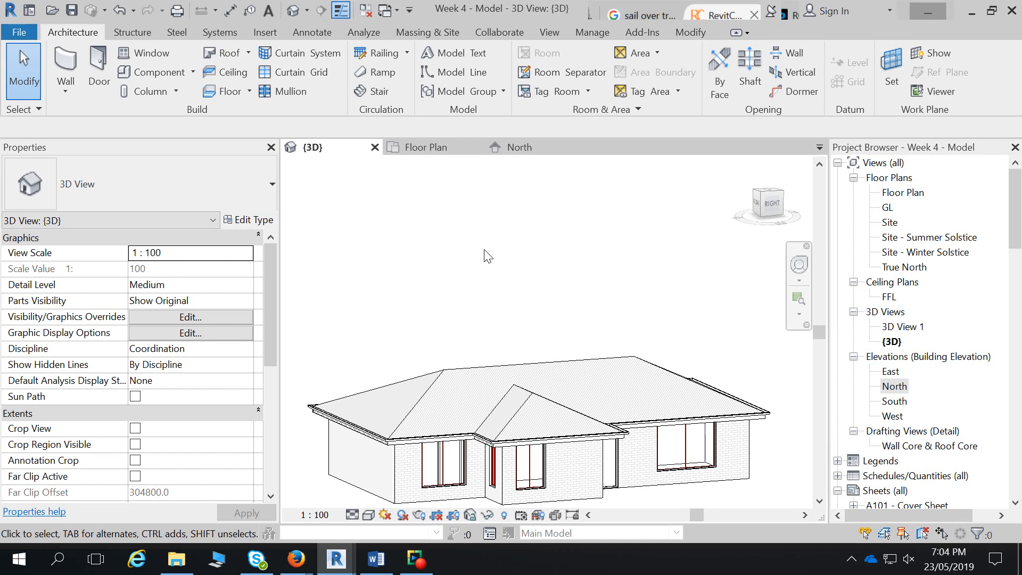
pyautogui.click(561, 413)
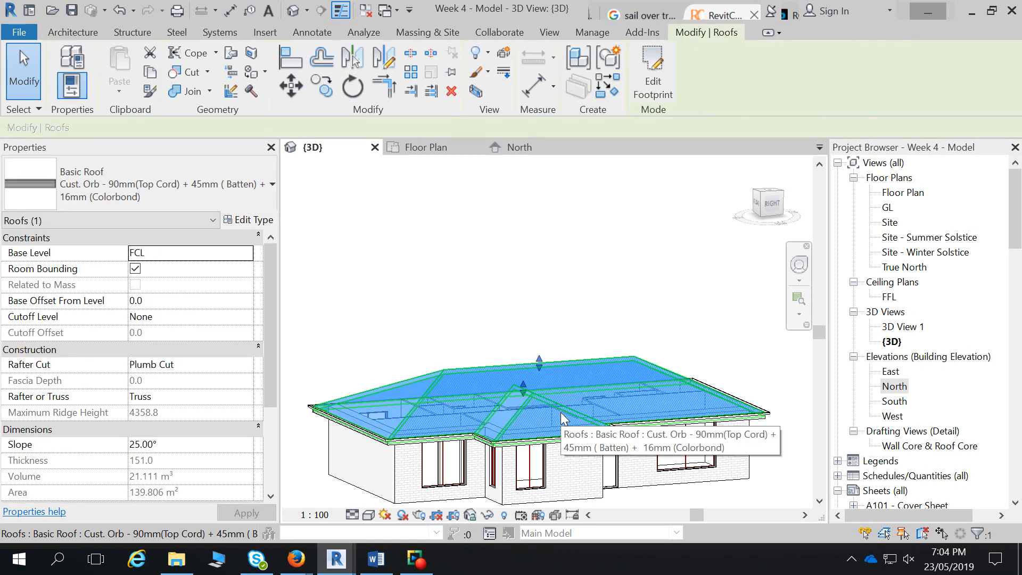
pyautogui.press('h')
pyautogui.press('h')
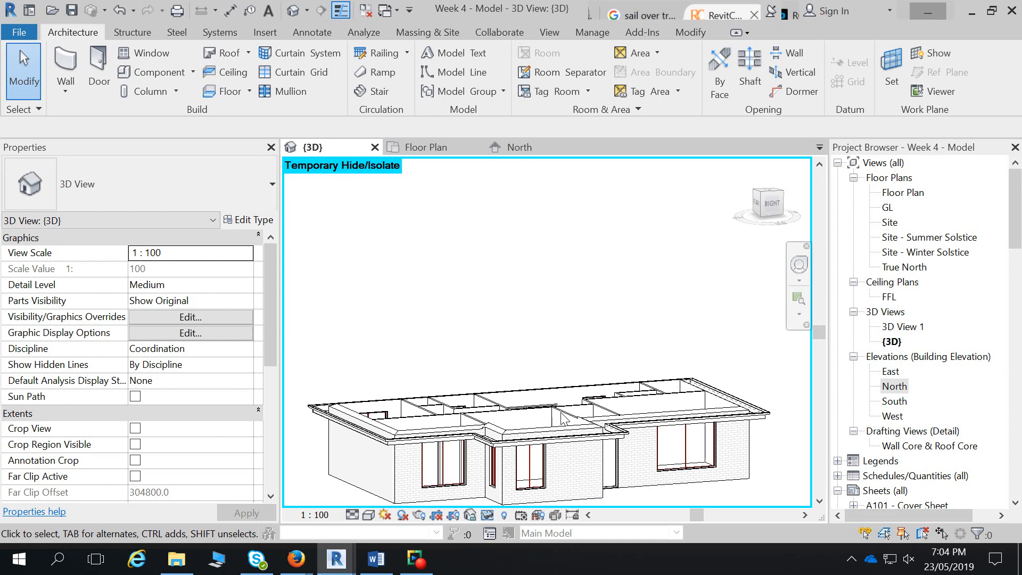
pyautogui.keyDown('shift'); pyautogui.moveTo(561, 417); pyautogui.dragTo(609, 472, button='middle'); pyautogui.keyUp('shift')
pyautogui.scroll(5, 623, 465)
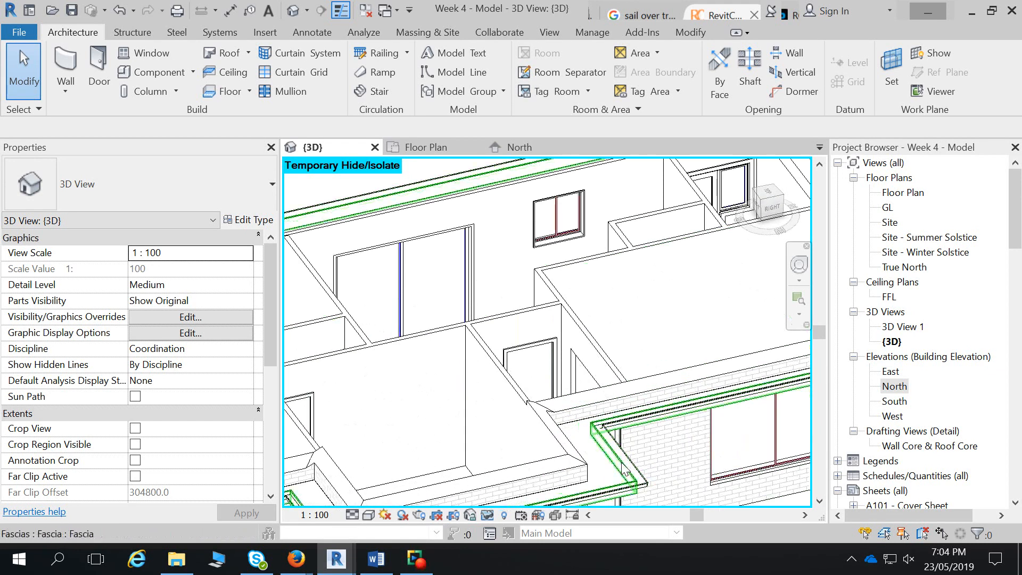
# - Temporarily hide the fascia and gutter, and select the exposed soffit to inspect its full outline around the house
pyautogui.click(626, 468)
pyautogui.press('Escape')
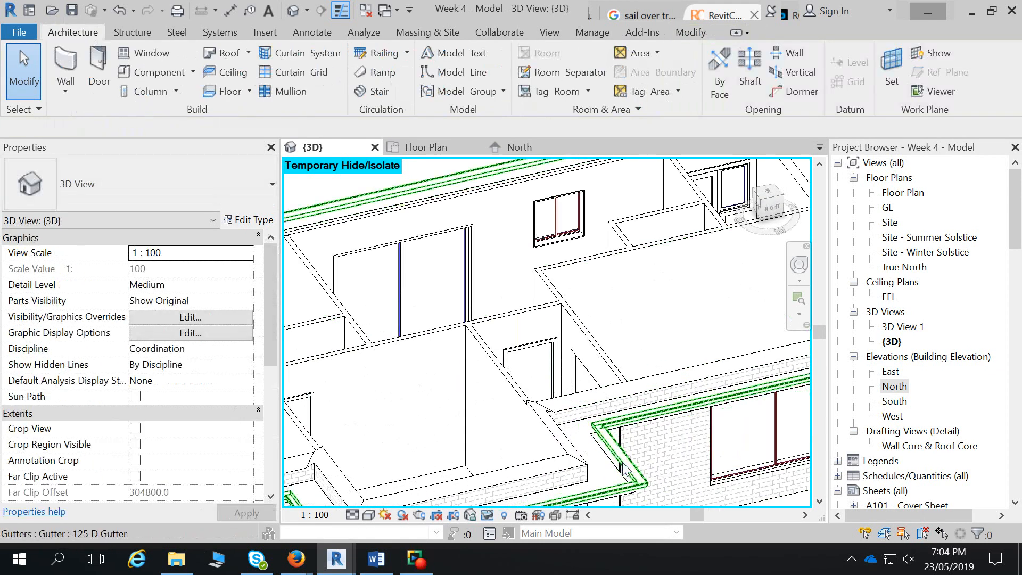
pyautogui.click(627, 472)
pyautogui.press('h')
pyautogui.press('h')
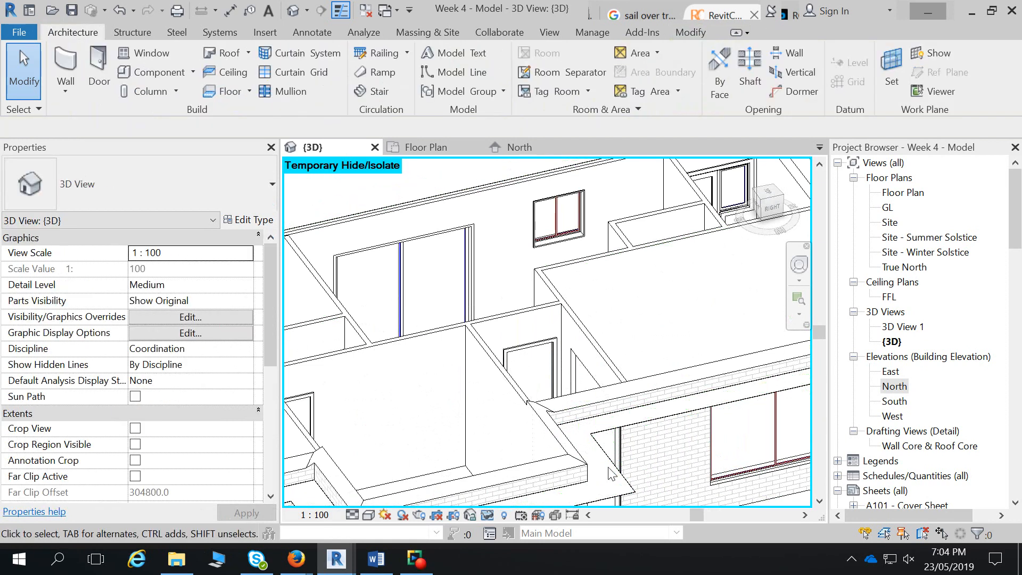
pyautogui.click(628, 483)
pyautogui.press('Escape')
pyautogui.click(633, 488)
pyautogui.scroll(-5, 633, 488)
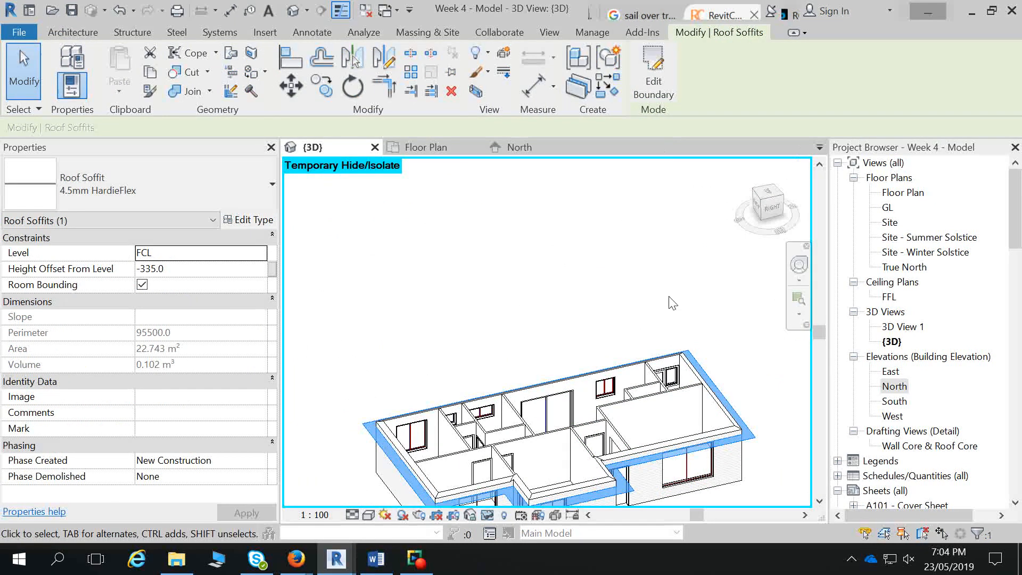
# - Reset the temporary hide/isolate in the 3D view to restore the roof, fascia and gutter
pyautogui.click(503, 515)
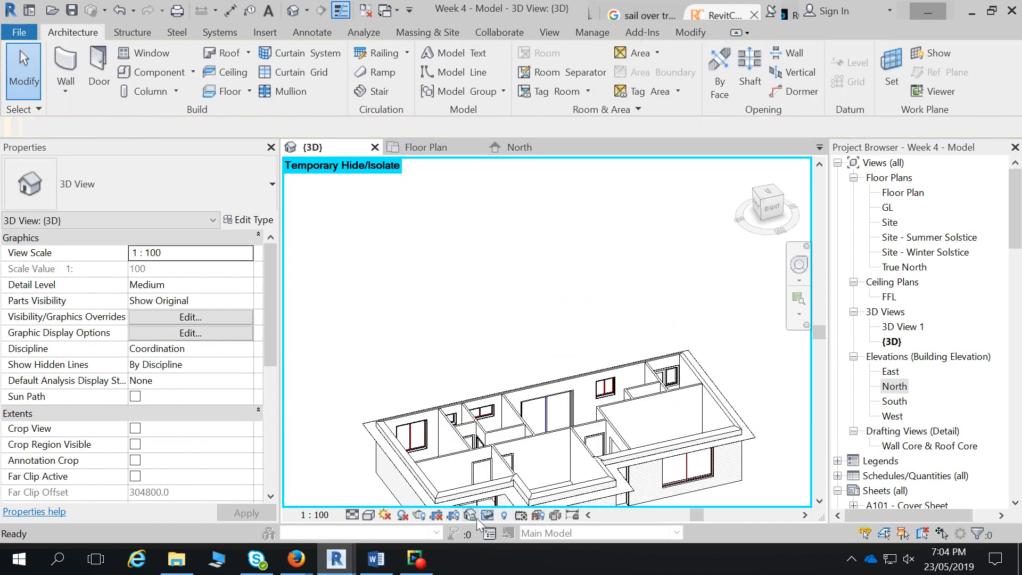
pyautogui.click(485, 515)
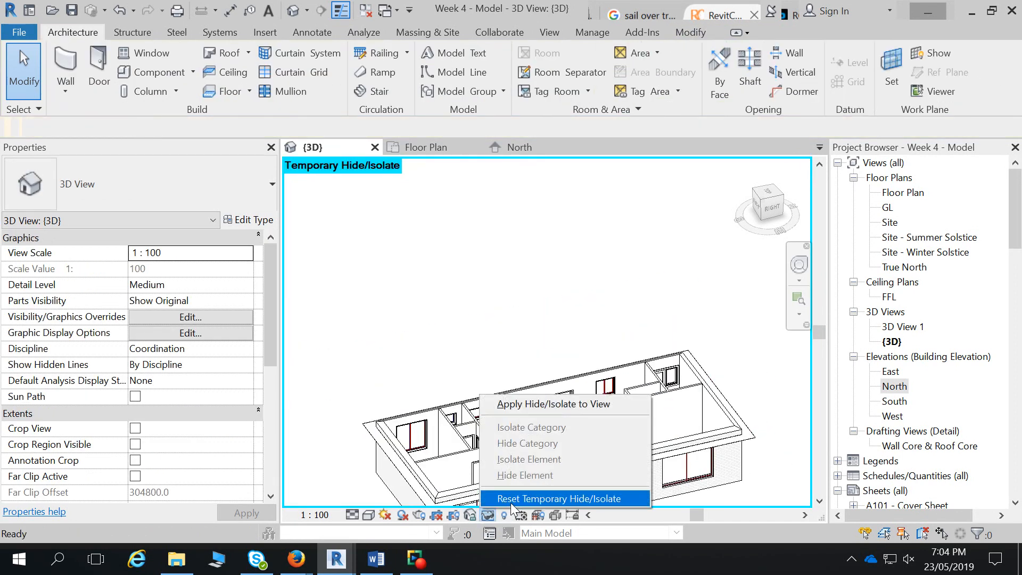
pyautogui.click(529, 494)
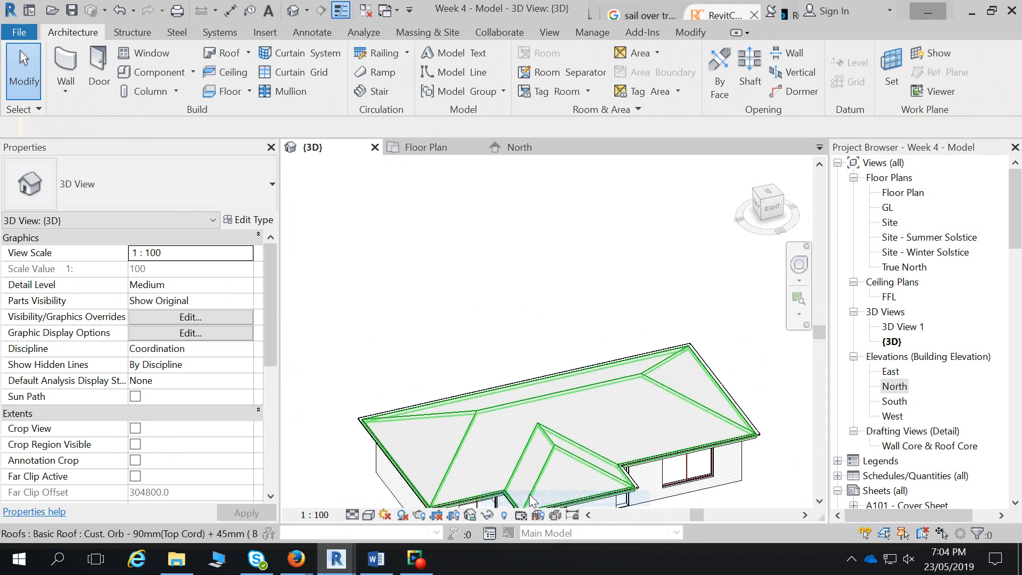
pyautogui.hotkey('ctrl', 'z')
pyautogui.hotkey('ctrl', 'y')
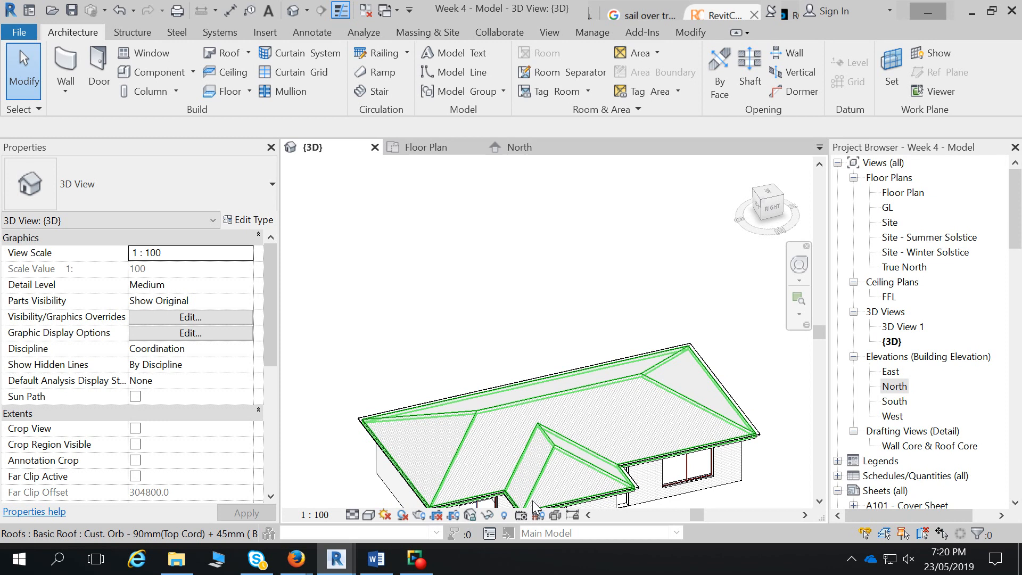
# - In the Floor Plan view, start an automatic 10mm Plasterboard ceiling on level FFL with a Height Offset From Level of 2730
pyautogui.click(901, 194)
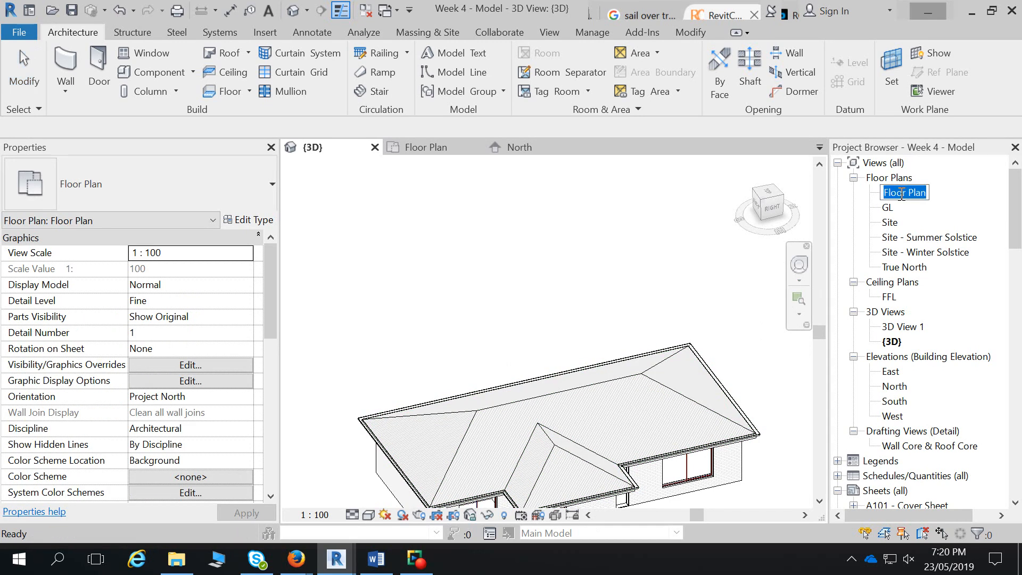
pyautogui.doubleClick(916, 195)
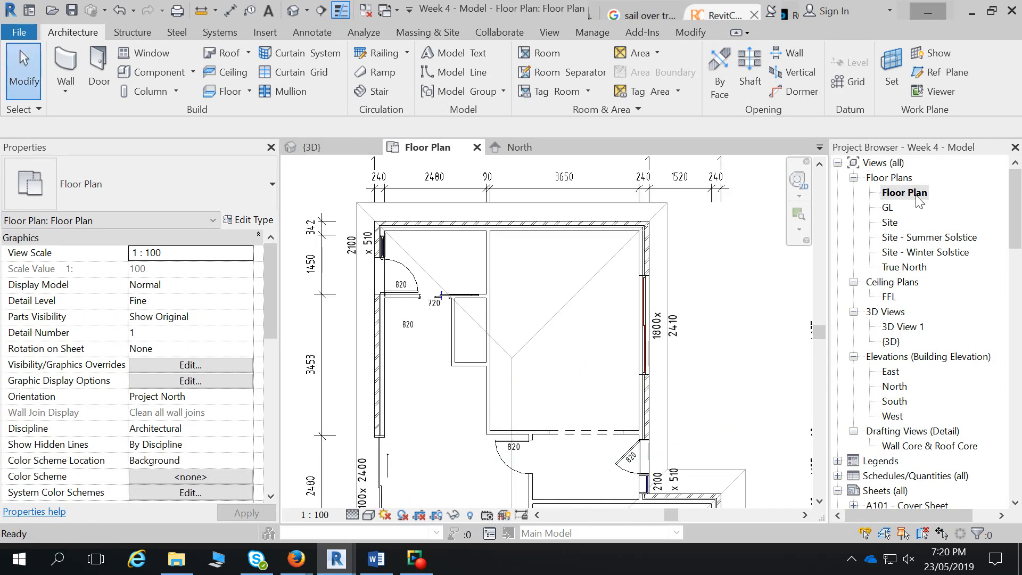
pyautogui.scroll(-3, 665, 311)
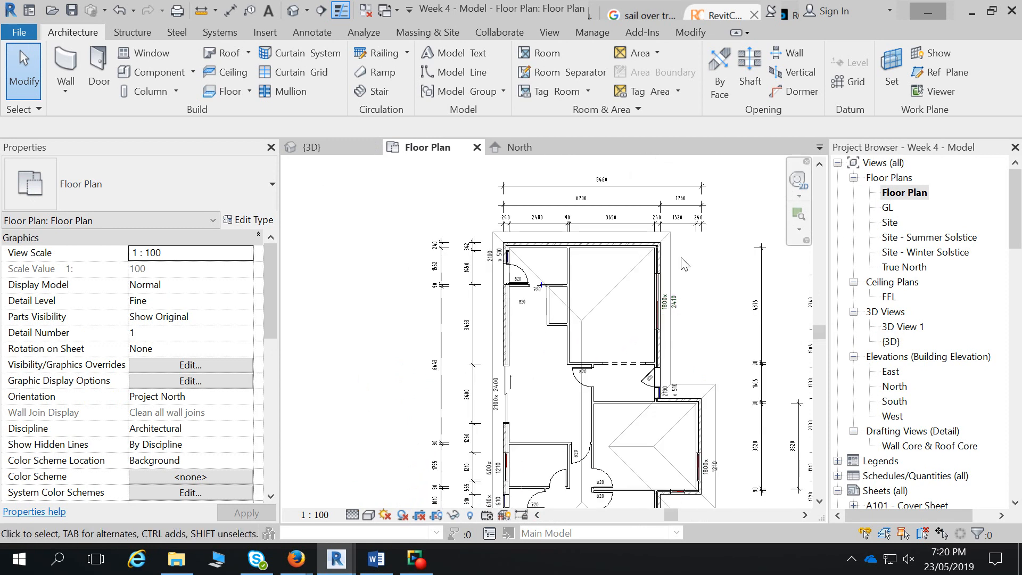
pyautogui.moveTo(566, 408); pyautogui.dragTo(568, 270, button='middle')
pyautogui.scroll(-1, 568, 269)
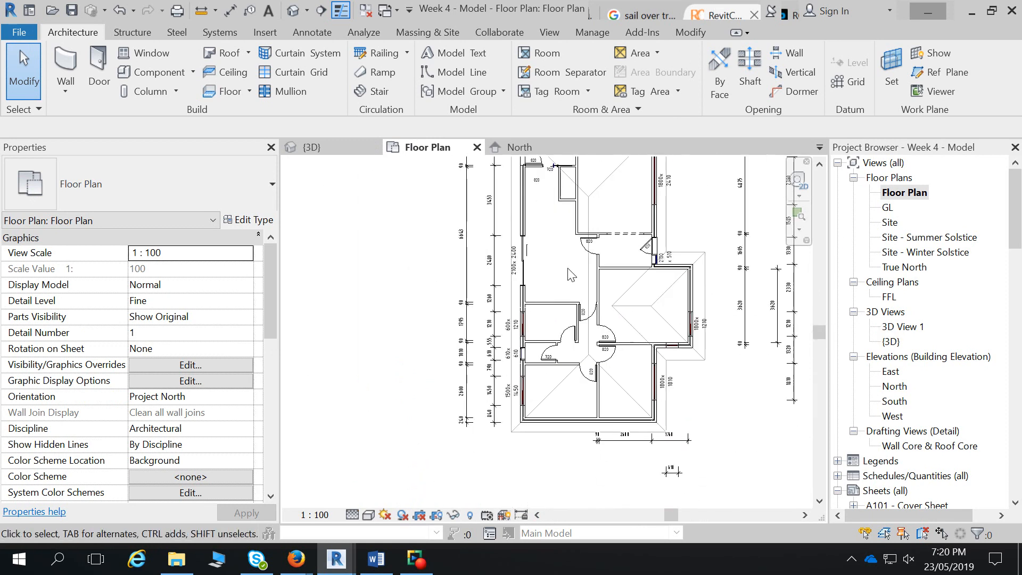
pyautogui.click(213, 76)
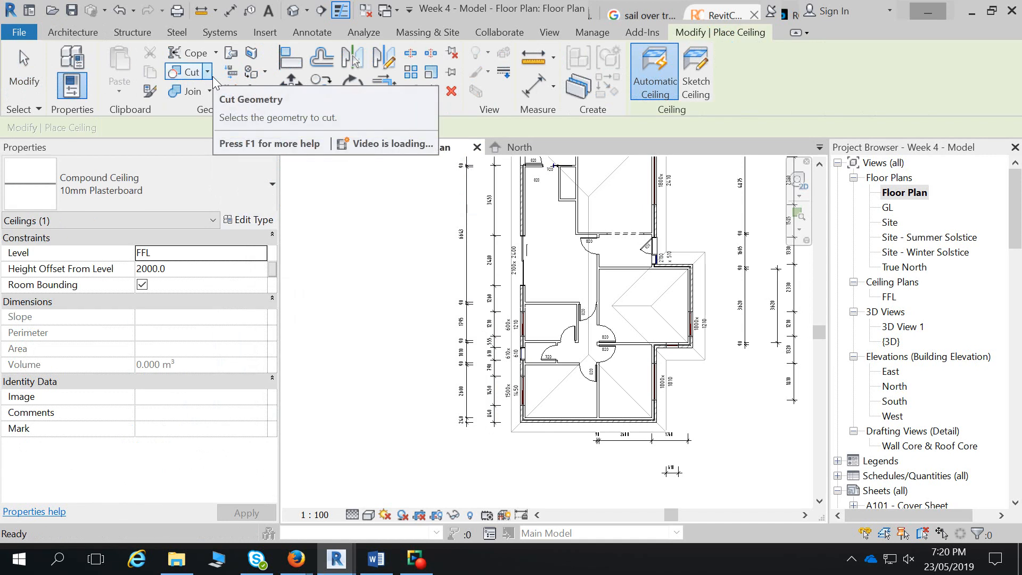
pyautogui.click(212, 180)
pyautogui.click(212, 181)
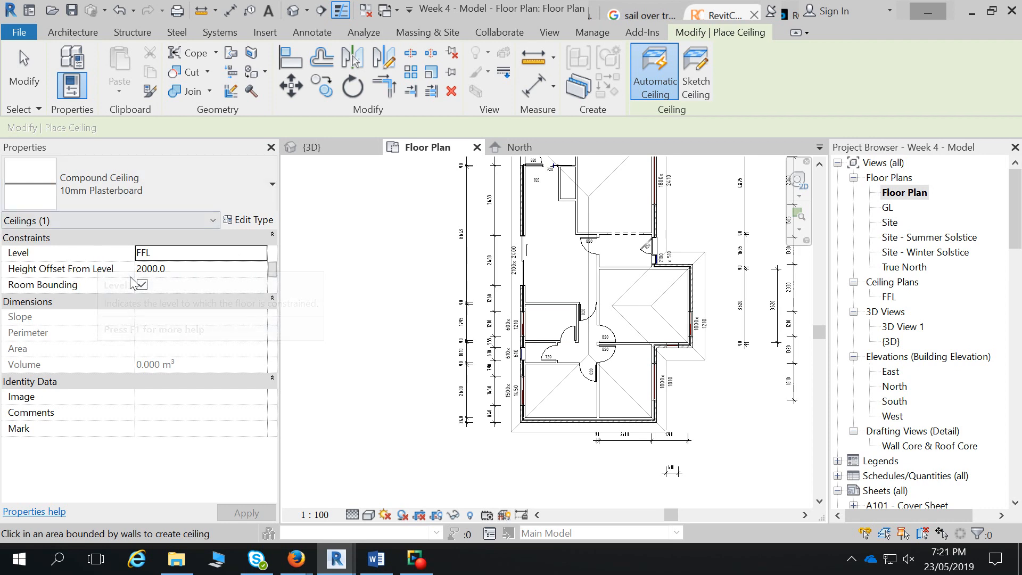
pyautogui.click(197, 273)
pyautogui.write('2730')
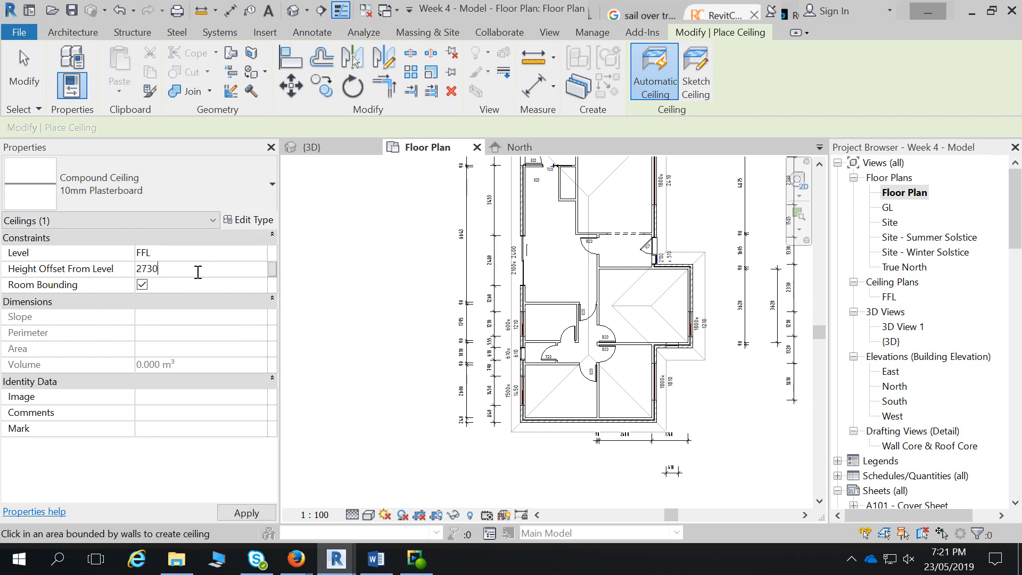
pyautogui.press('Return')
# - Check the ceiling and floor level heights in the North elevation, and close that view
pyautogui.doubleClick(895, 386)
pyautogui.moveTo(600, 385)
pyautogui.mouseDown(button='middle')
pyautogui.moveTo(710, 387)
pyautogui.moveTo(703, 385)
pyautogui.mouseUp(button='middle')
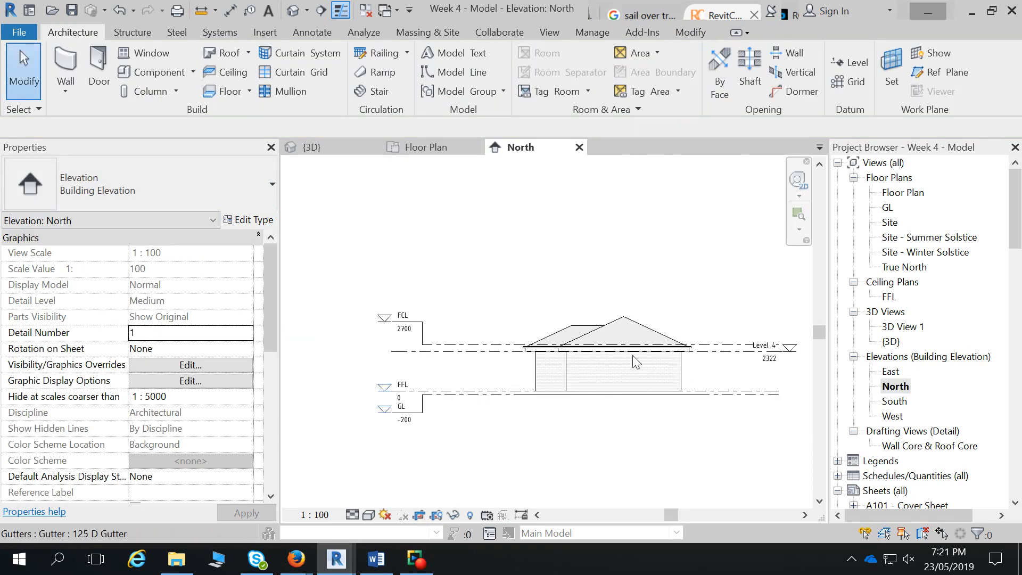
pyautogui.click(579, 148)
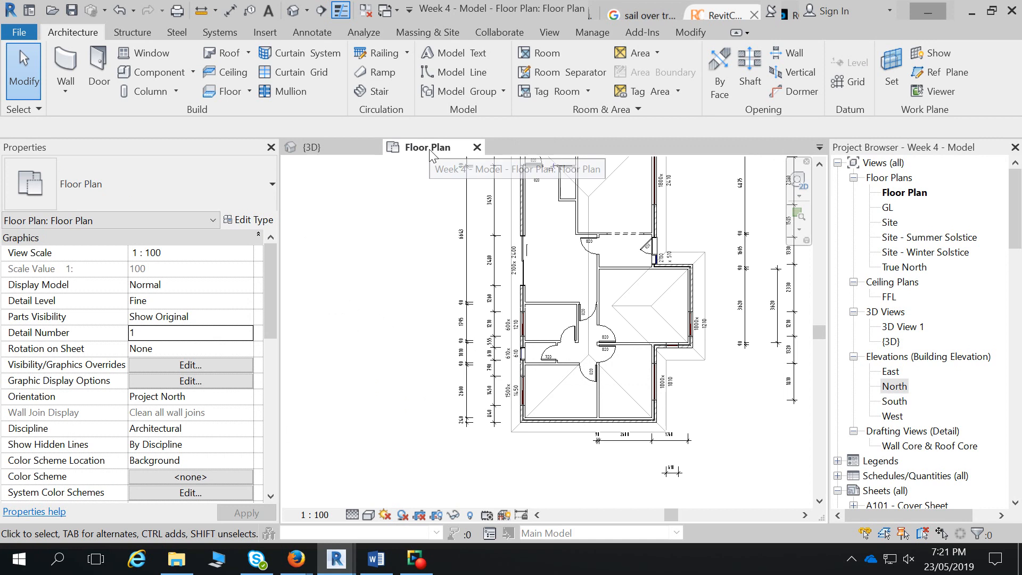
# - Start a sketched 10mm Plasterboard ceiling on level FCL with a Height Offset From Level of 0
pyautogui.moveTo(555, 274); pyautogui.dragTo(515, 313, button='middle')
pyautogui.click(226, 72)
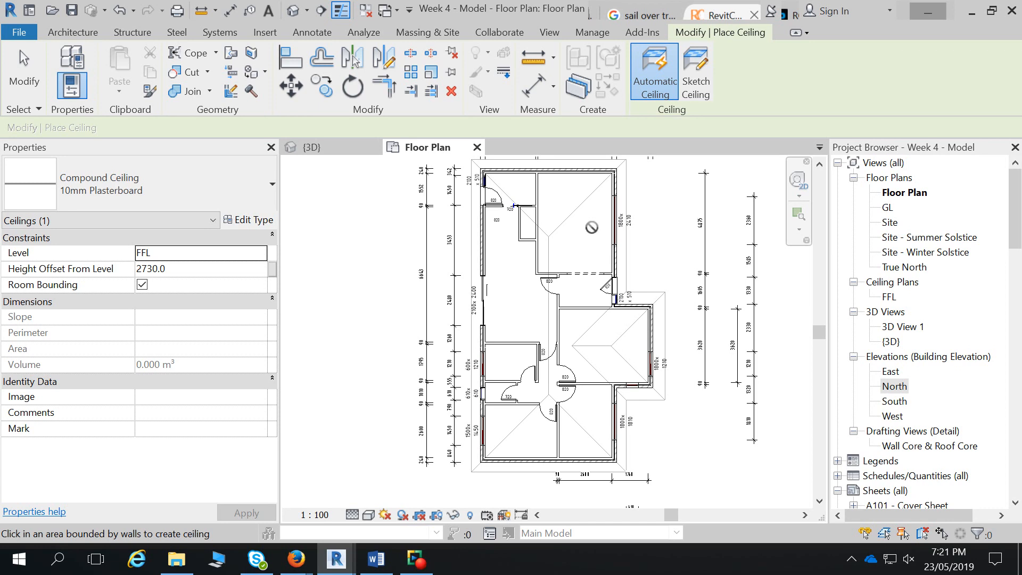
pyautogui.click(702, 82)
pyautogui.click(260, 254)
pyautogui.click(173, 309)
pyautogui.click(190, 267)
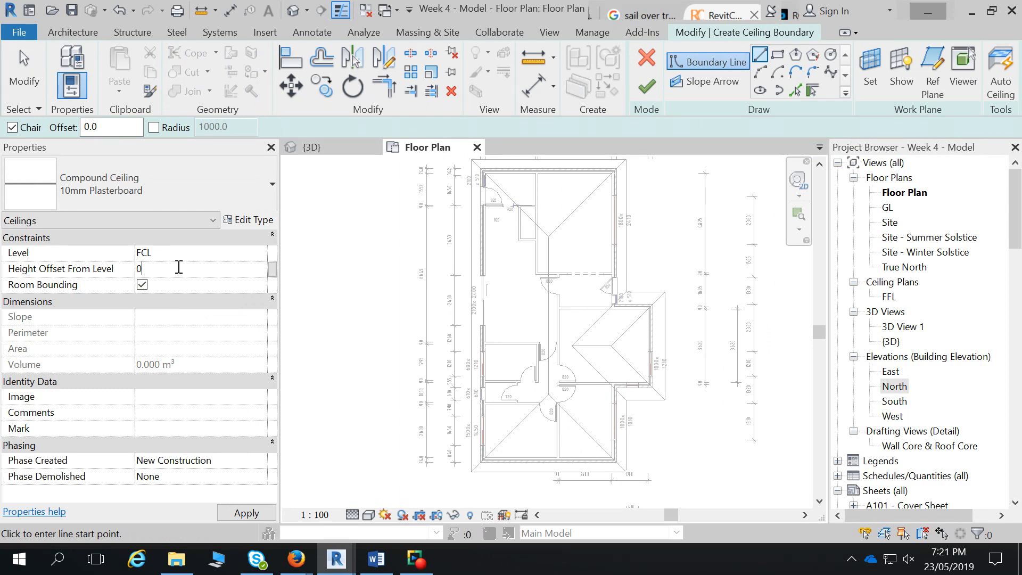
pyautogui.press('Return')
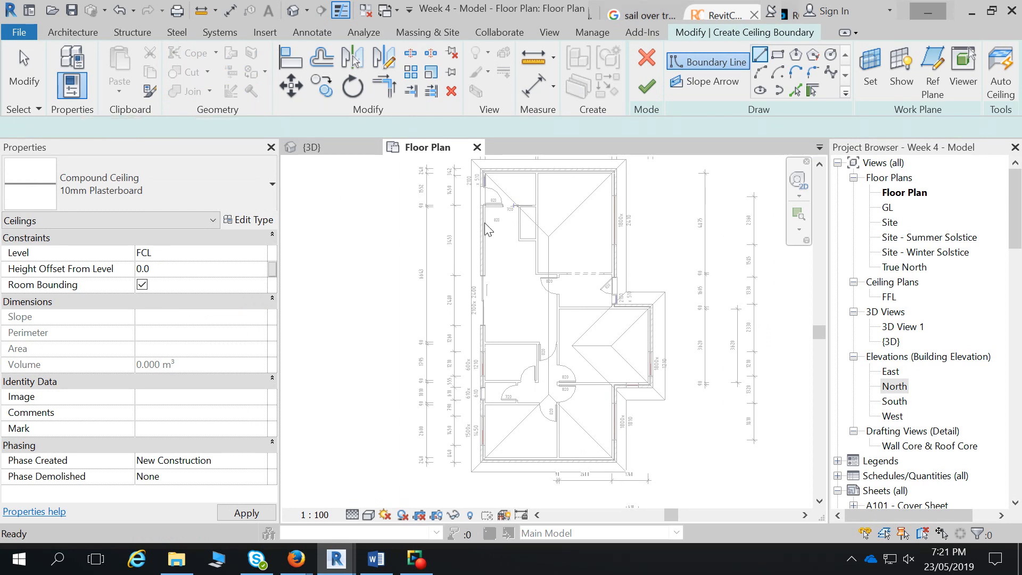
# - Draw ceiling boundary lines from the house's northwest inner corner along the north wall, about 6200 mm, and down the east wall to its step
pyautogui.click(812, 93)
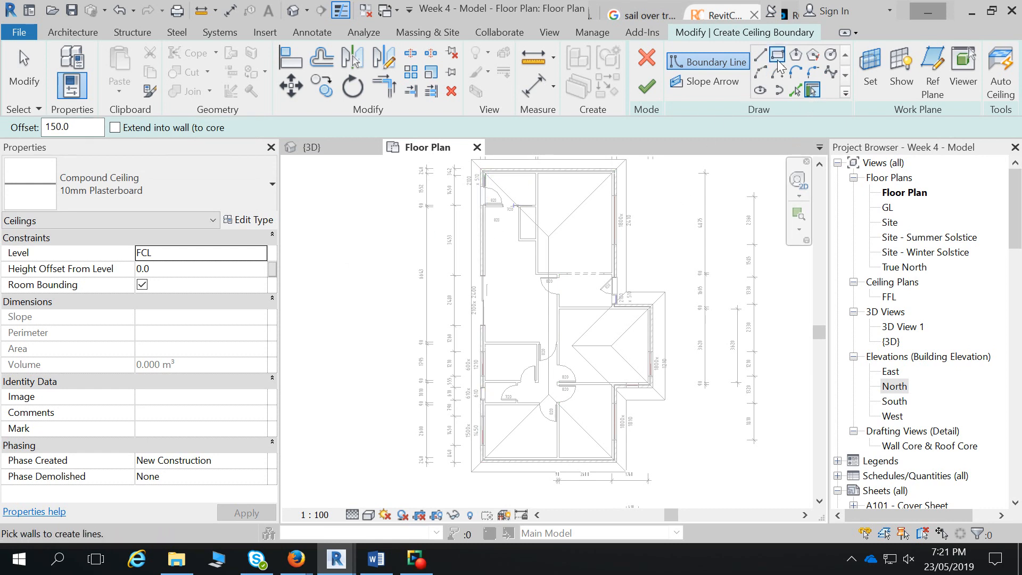
pyautogui.click(760, 54)
pyautogui.scroll(2, 525, 188)
pyautogui.scroll(-3, 525, 188)
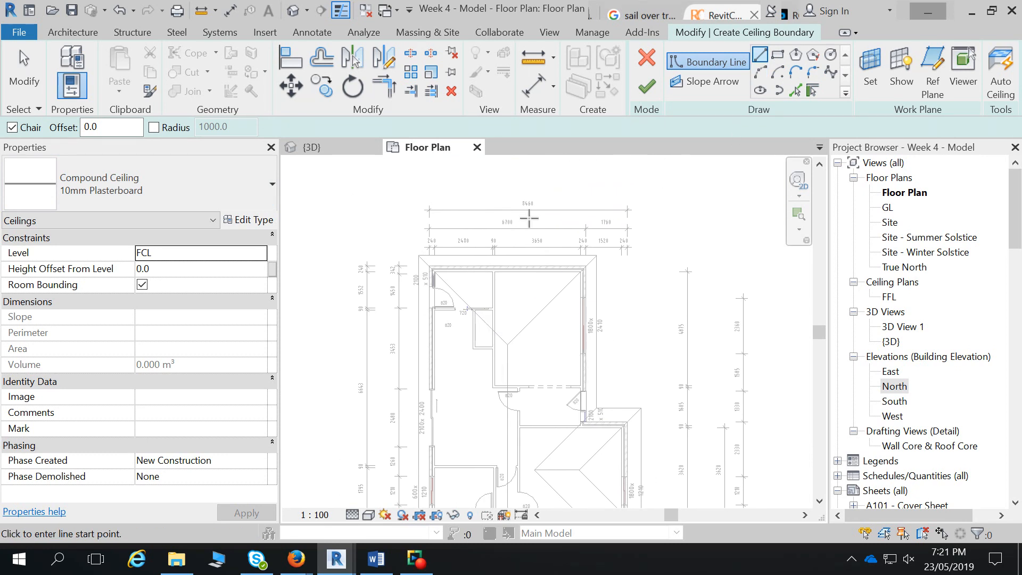
pyautogui.scroll(3, 447, 279)
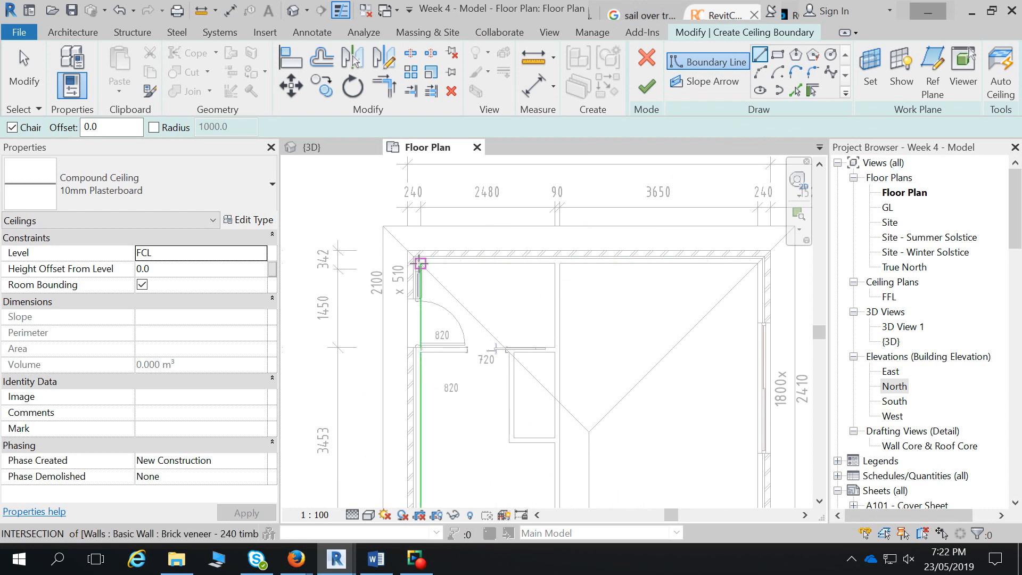
pyautogui.click(417, 262)
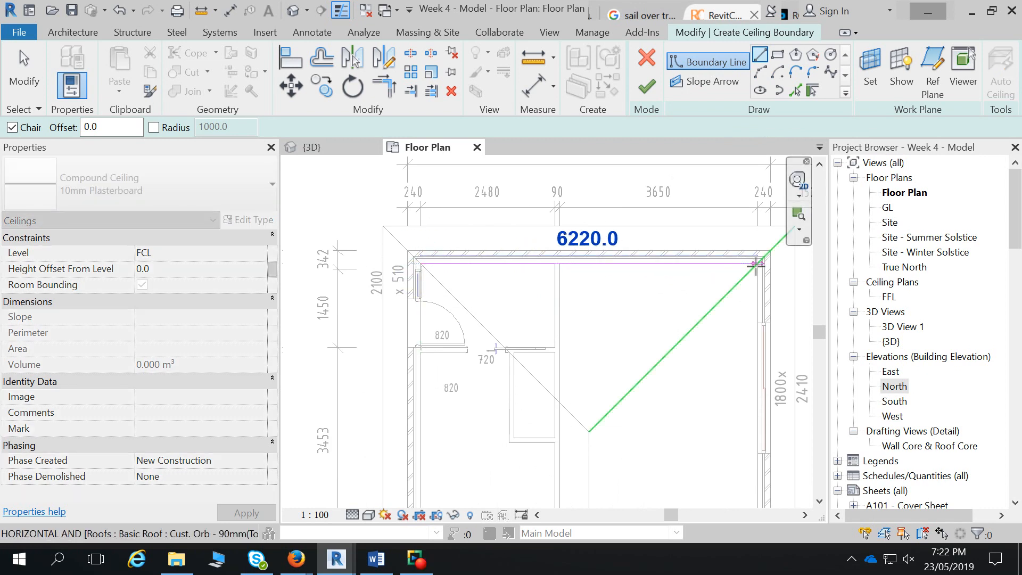
pyautogui.scroll(3, 755, 261)
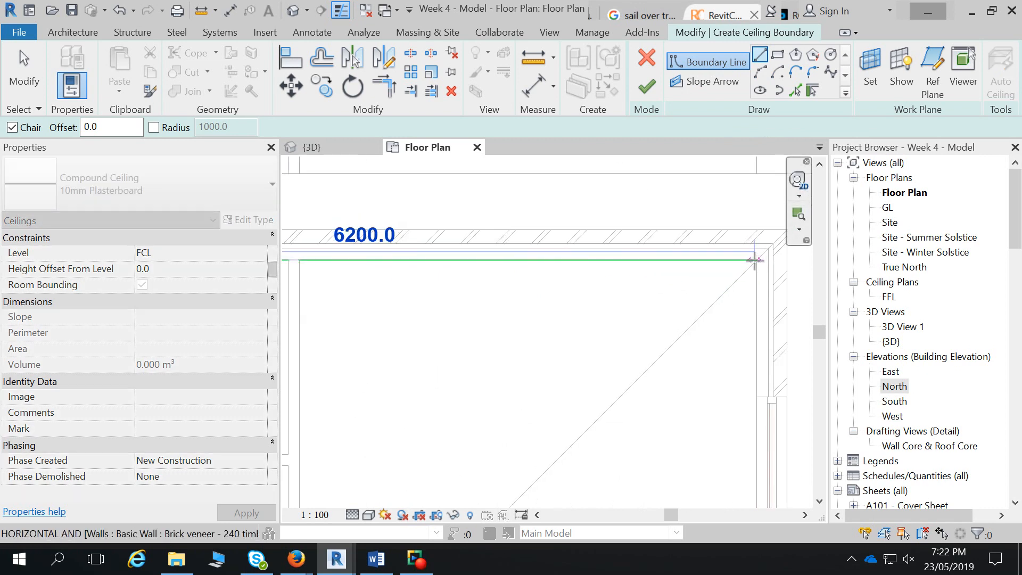
pyautogui.click(756, 260)
pyautogui.scroll(-3, 751, 426)
pyautogui.keyDown('ctrl'); pyautogui.scroll(-5, 734, 411); pyautogui.keyUp('ctrl')
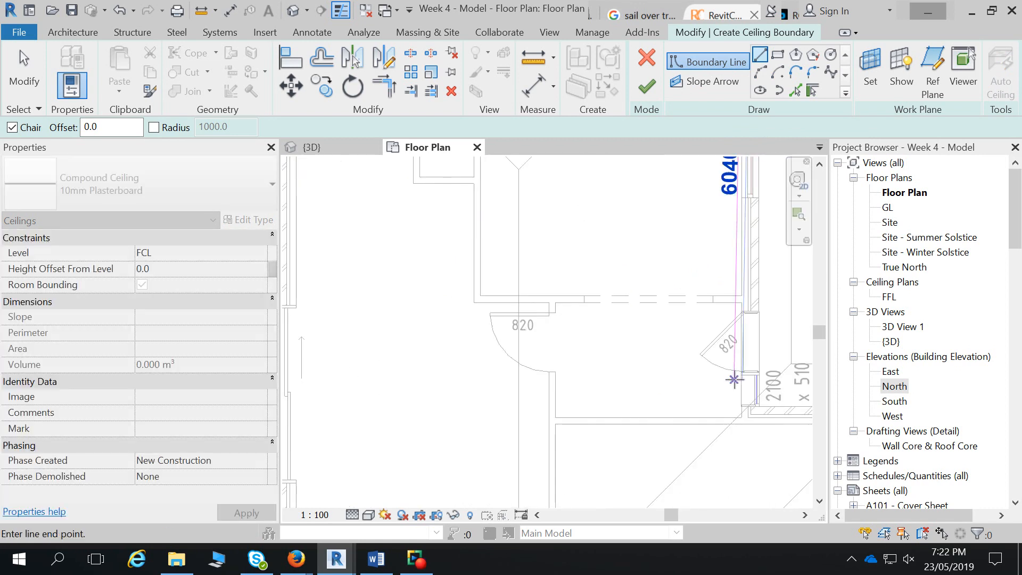
pyautogui.click(750, 423)
pyautogui.moveTo(750, 423); pyautogui.dragTo(614, 387, button='middle')
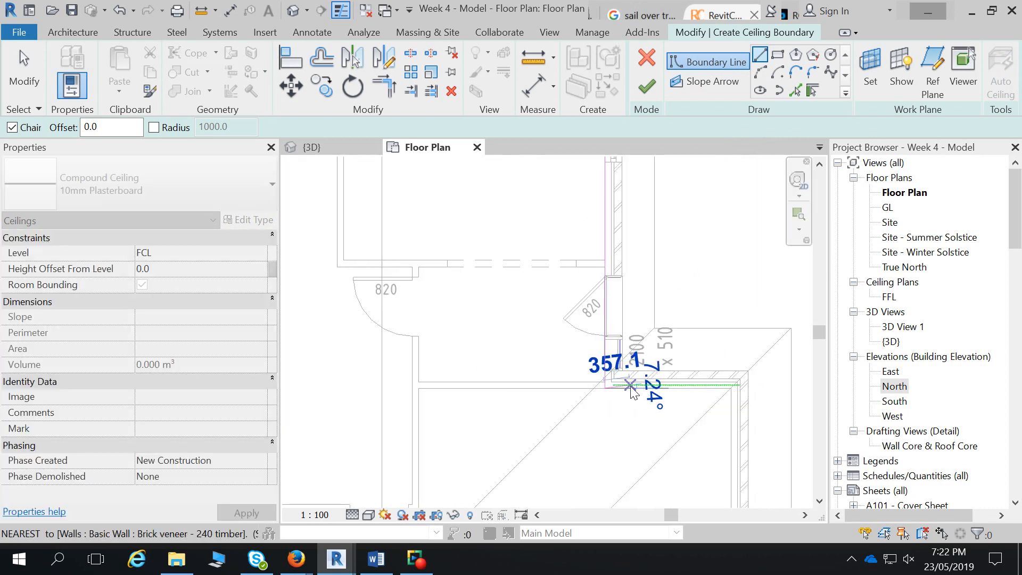
# - Continue the boundary around the inner wall faces of the projecting east room, with lines about 3600 mm and 1760 mm long
pyautogui.click(731, 388)
pyautogui.moveTo(735, 457); pyautogui.dragTo(745, 292, button='middle')
pyautogui.moveTo(737, 397); pyautogui.dragTo(746, 309, button='middle')
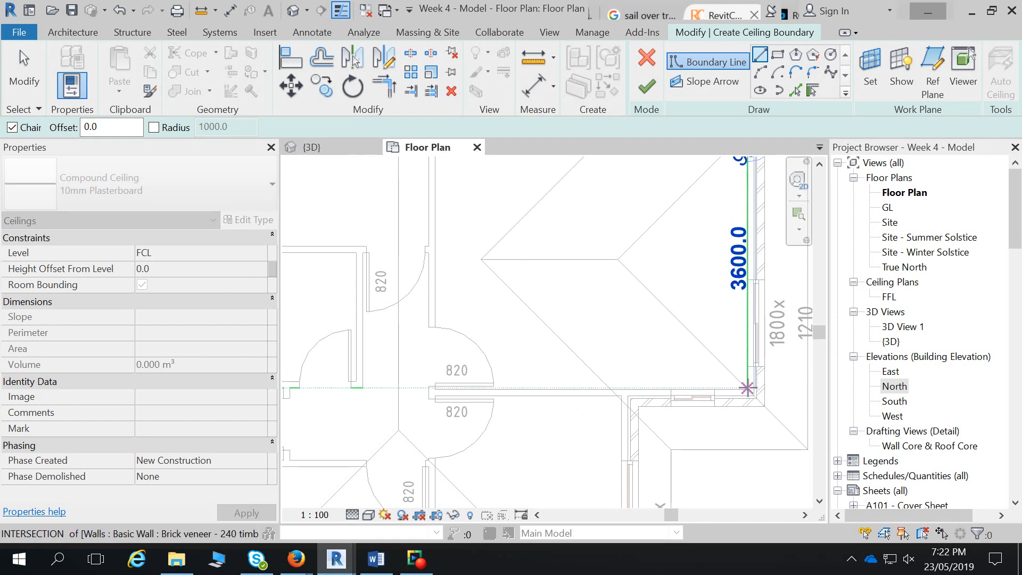
pyautogui.click(747, 389)
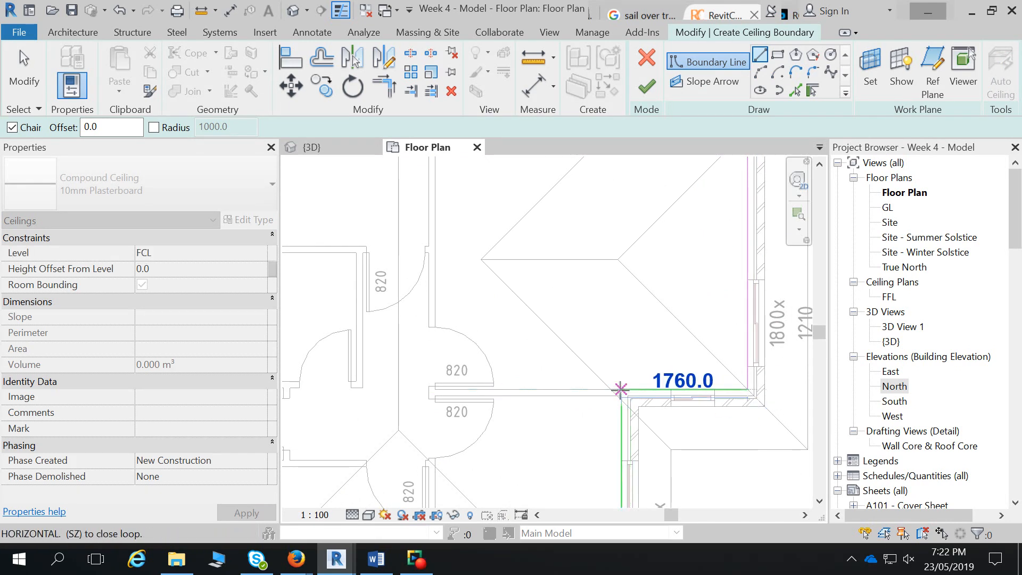
pyautogui.click(621, 390)
pyautogui.scroll(1, 623, 414)
pyautogui.moveTo(623, 414); pyautogui.dragTo(633, 360, button='middle')
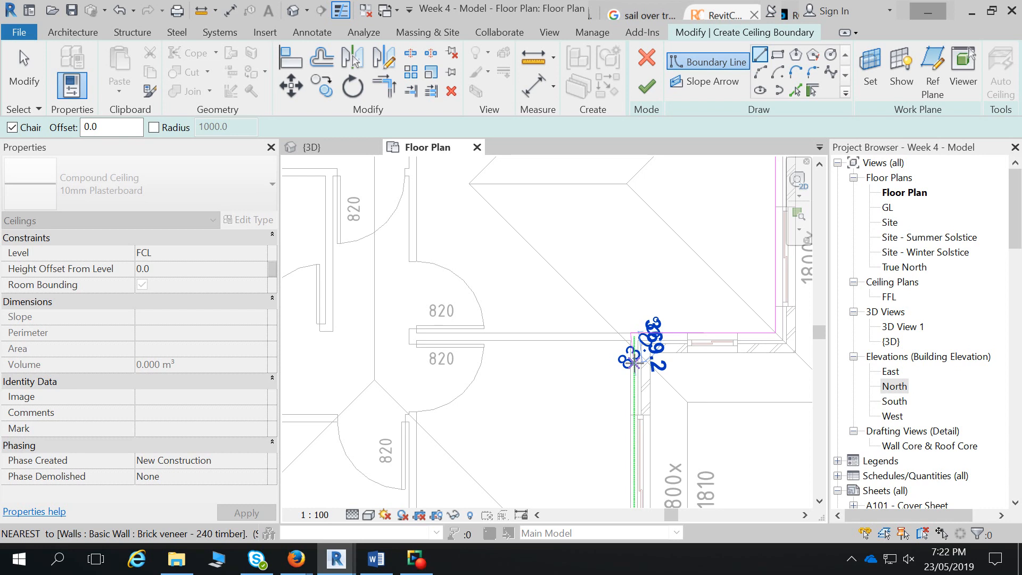
# - Continue the boundary down the lower east wall, about 3680 mm, and along the south wall to the southwest inner corner
pyautogui.moveTo(623, 437); pyautogui.dragTo(659, 307, button='middle')
pyautogui.scroll(-2, 637, 309)
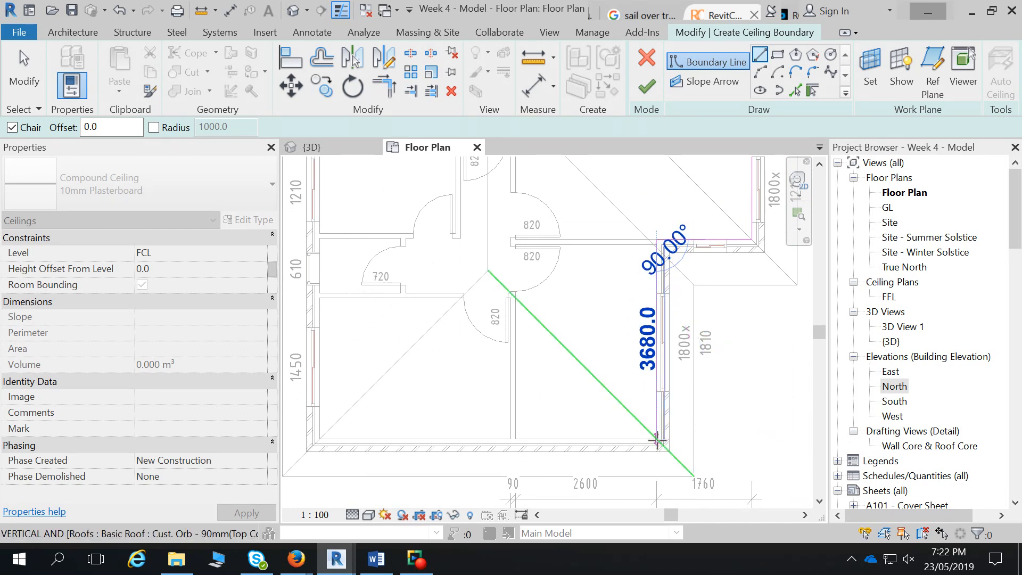
pyautogui.scroll(3, 655, 437)
pyautogui.moveTo(601, 450); pyautogui.dragTo(765, 441, button='middle')
pyautogui.scroll(-2, 764, 437)
pyautogui.moveTo(440, 431); pyautogui.dragTo(584, 432, button='middle')
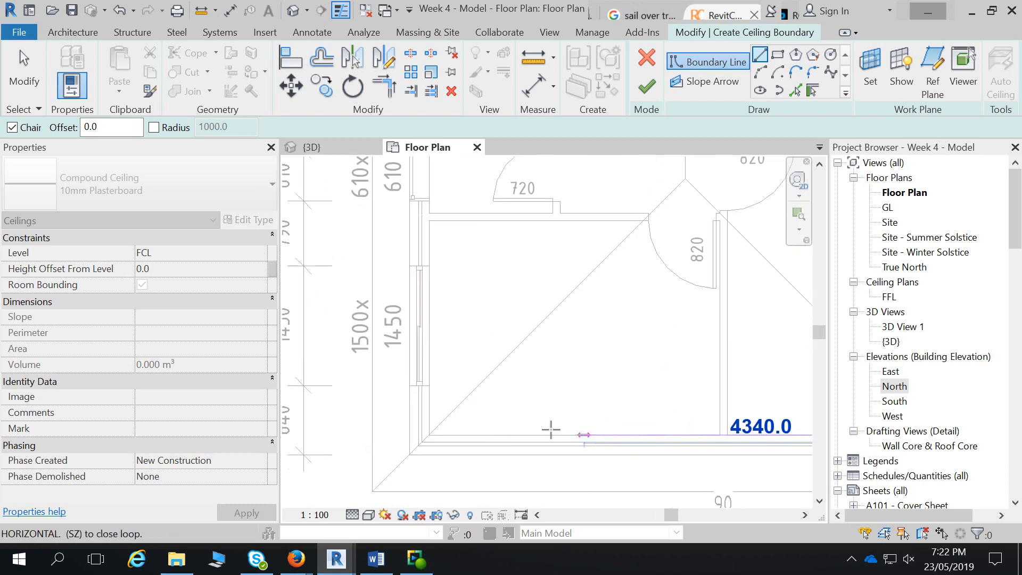
pyautogui.click(430, 435)
# - Close the boundary up the west wall to its starting corner and finish the ceiling sketch
pyautogui.scroll(-5, 449, 353)
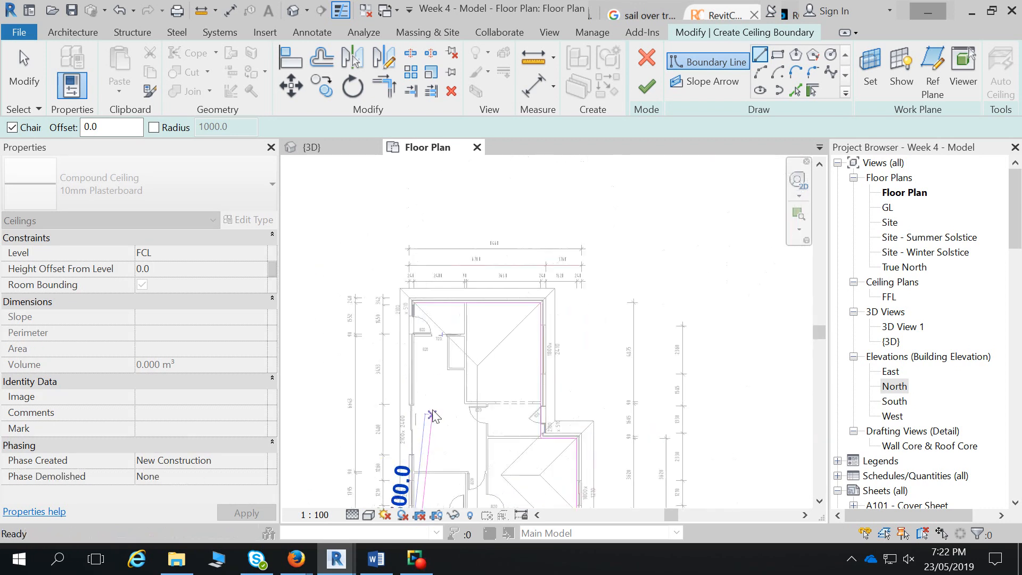
pyautogui.scroll(3, 418, 304)
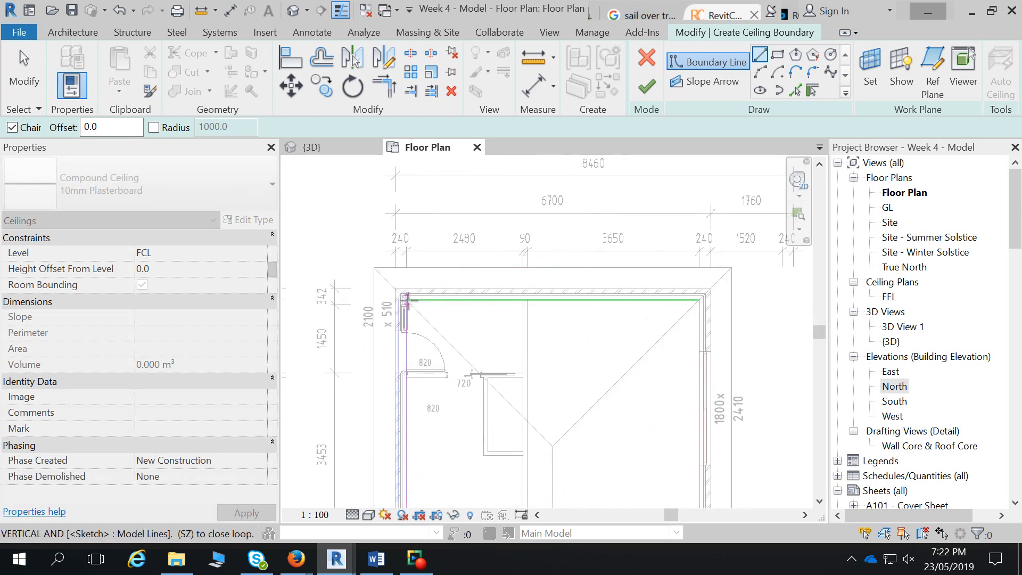
pyautogui.scroll(2, 406, 304)
pyautogui.click(405, 294)
pyautogui.press('Escape')
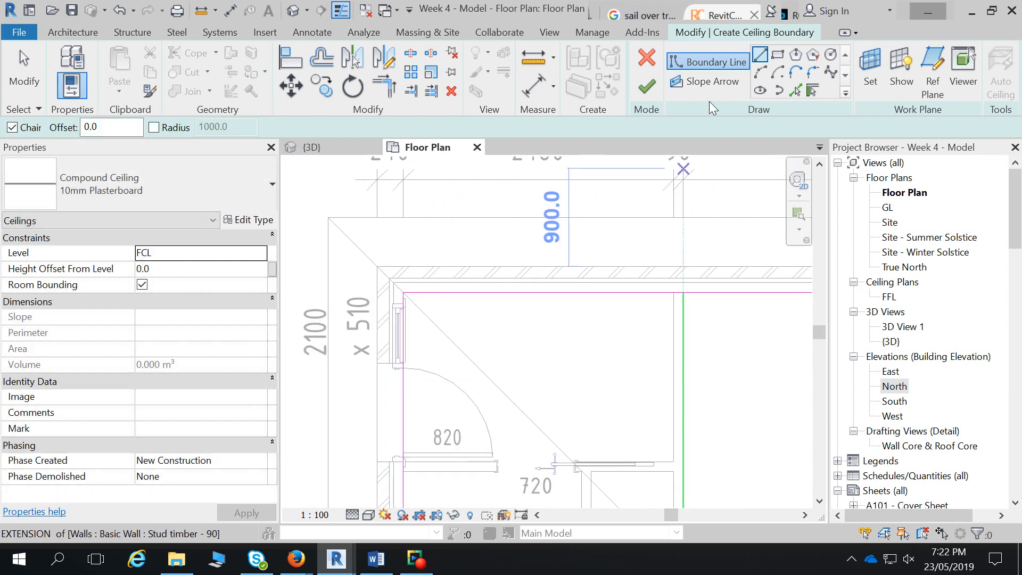
pyautogui.click(646, 86)
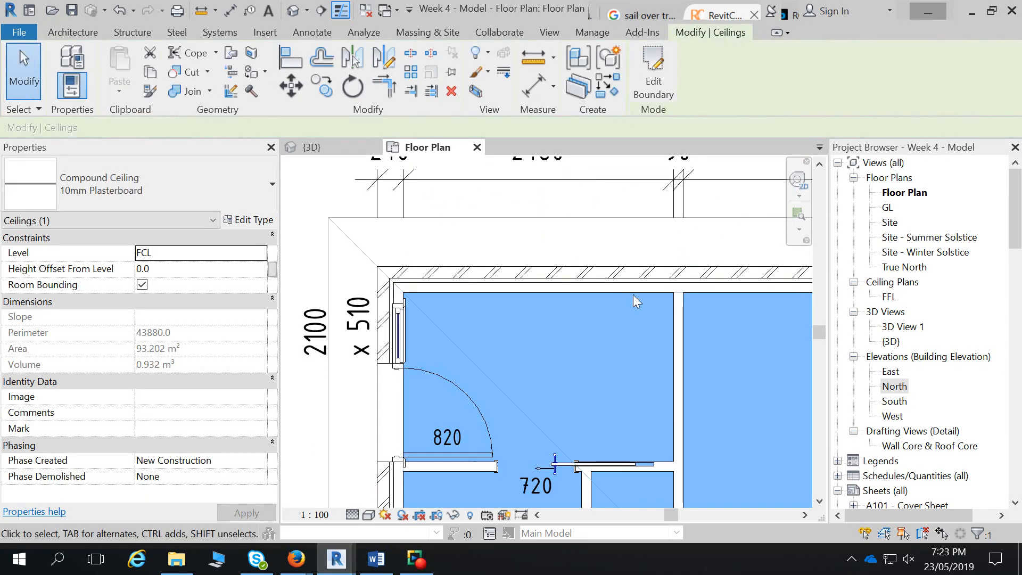
# - Open the new ceiling's boundary for editing and delete all of its perimeter lines
pyautogui.scroll(-3, 633, 294)
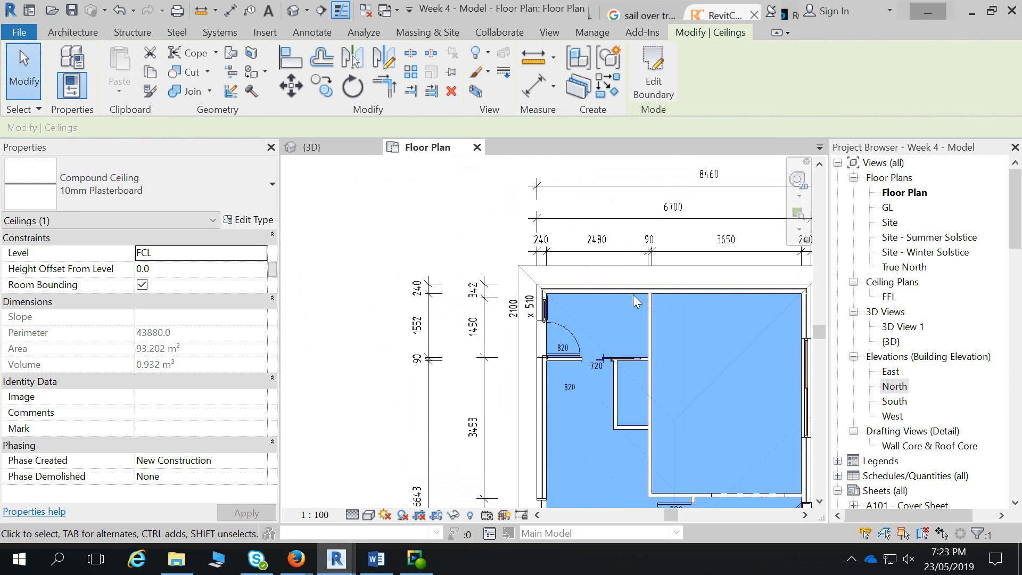
pyautogui.click(647, 78)
pyautogui.scroll(-3, 627, 268)
pyautogui.moveTo(596, 196); pyautogui.dragTo(725, 422)
pyautogui.press('Delete')
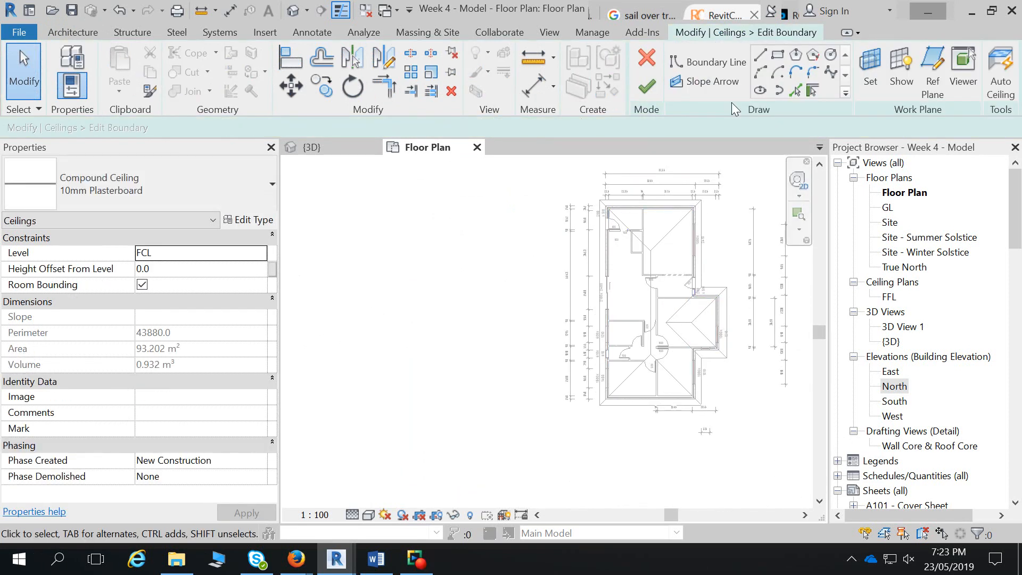
# - Sketch a rectangular ceiling boundary along the inner wall faces of the projecting east room, about 3620 mm deep
pyautogui.click(777, 53)
pyautogui.scroll(3, 708, 330)
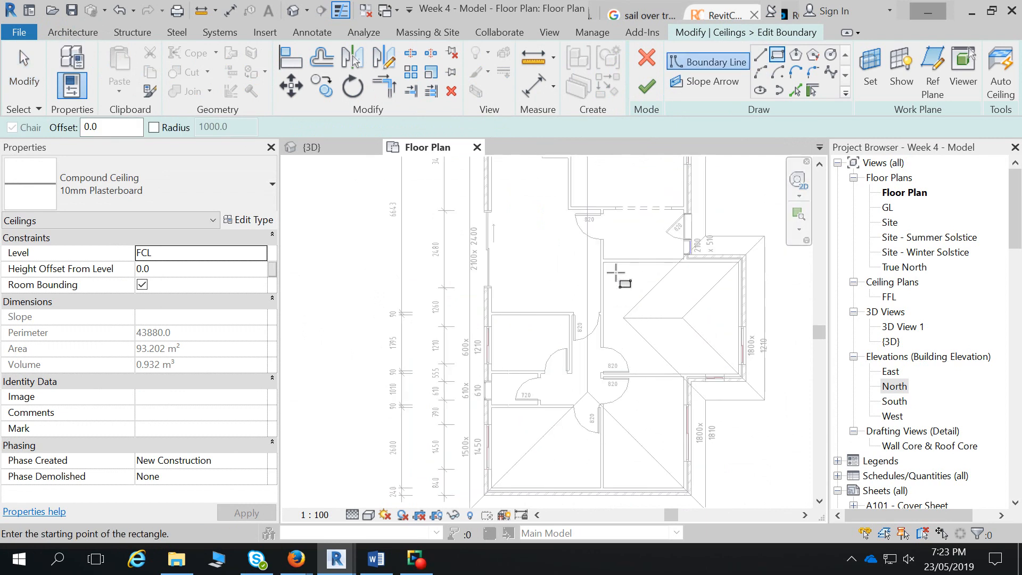
pyautogui.click(602, 262)
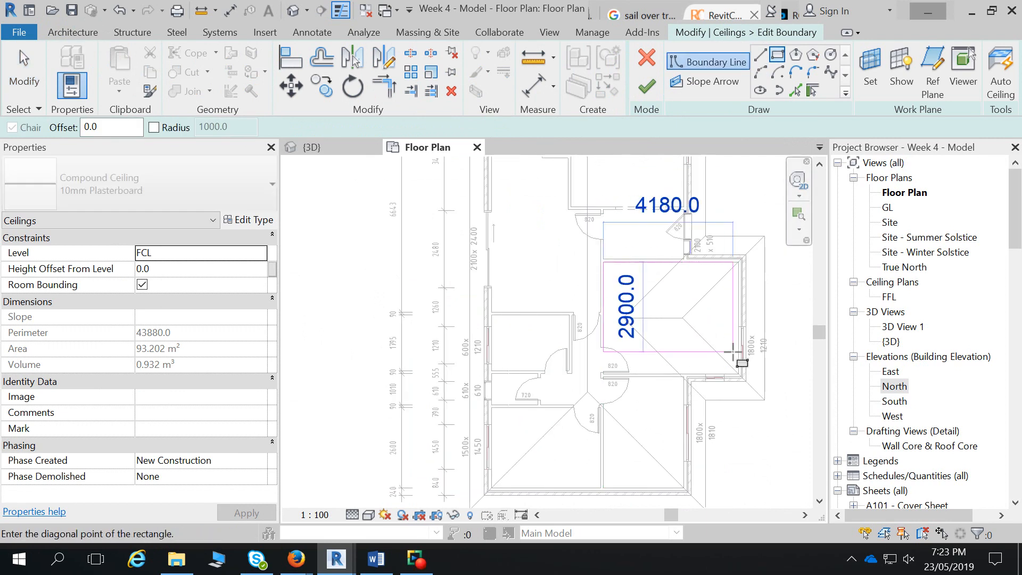
pyautogui.scroll(3, 739, 375)
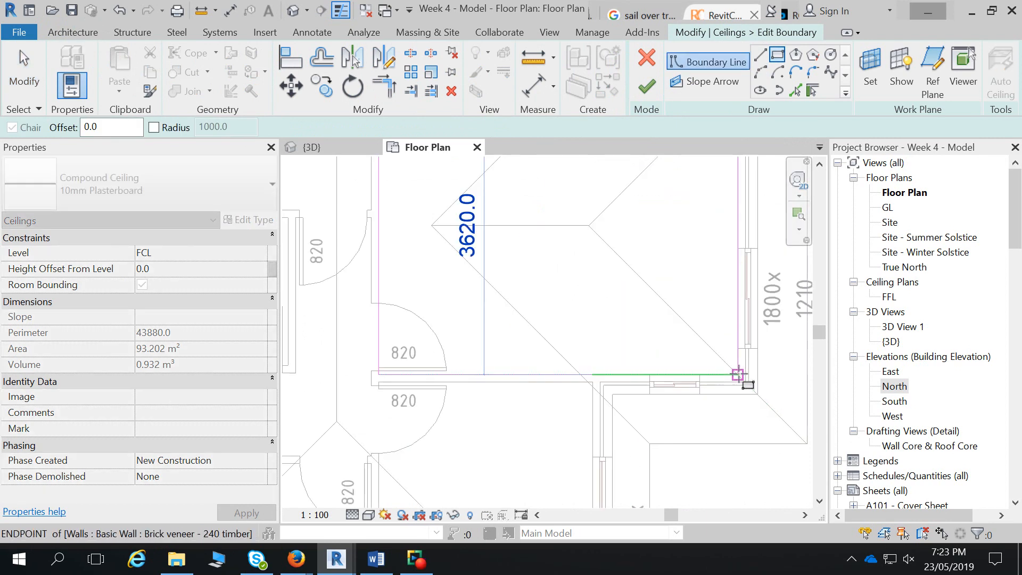
pyautogui.click(737, 375)
# - Sketch rectangular boundaries along the inner wall faces of the southeast room and the southwest room, the latter about 3530 by 2600 mm
pyautogui.moveTo(623, 390); pyautogui.dragTo(723, 311, button='middle')
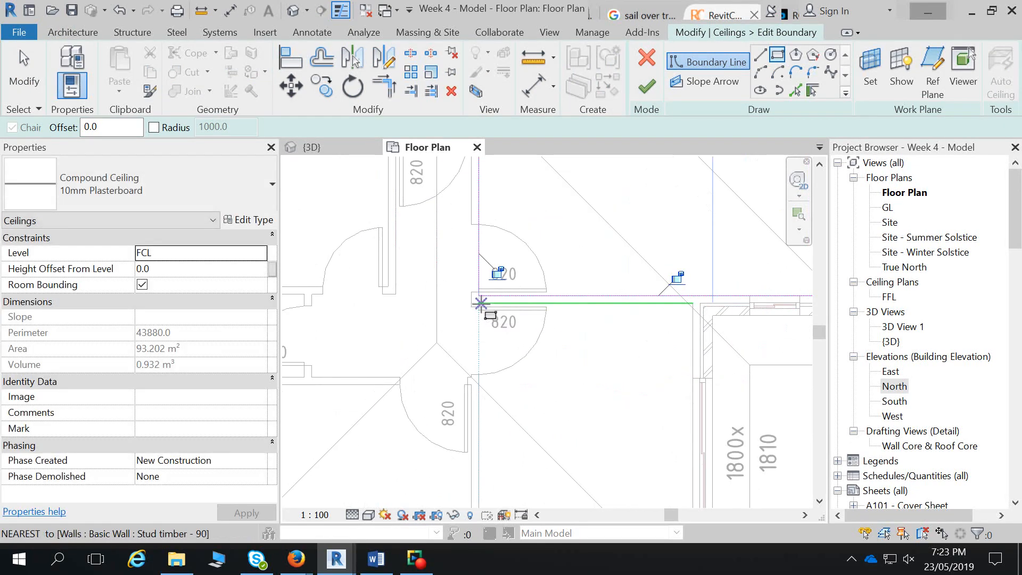
pyautogui.click(480, 303)
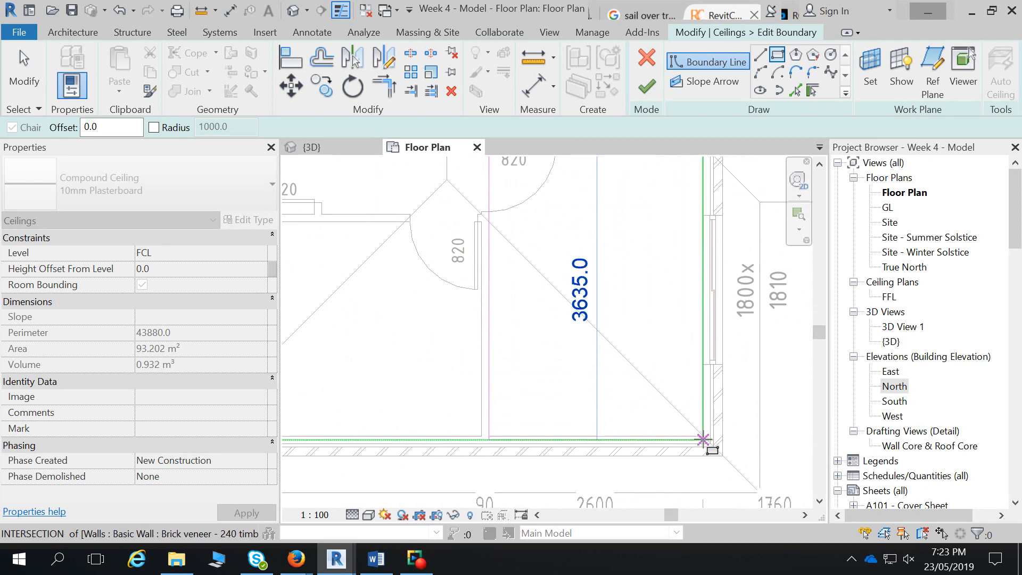
pyautogui.click(702, 436)
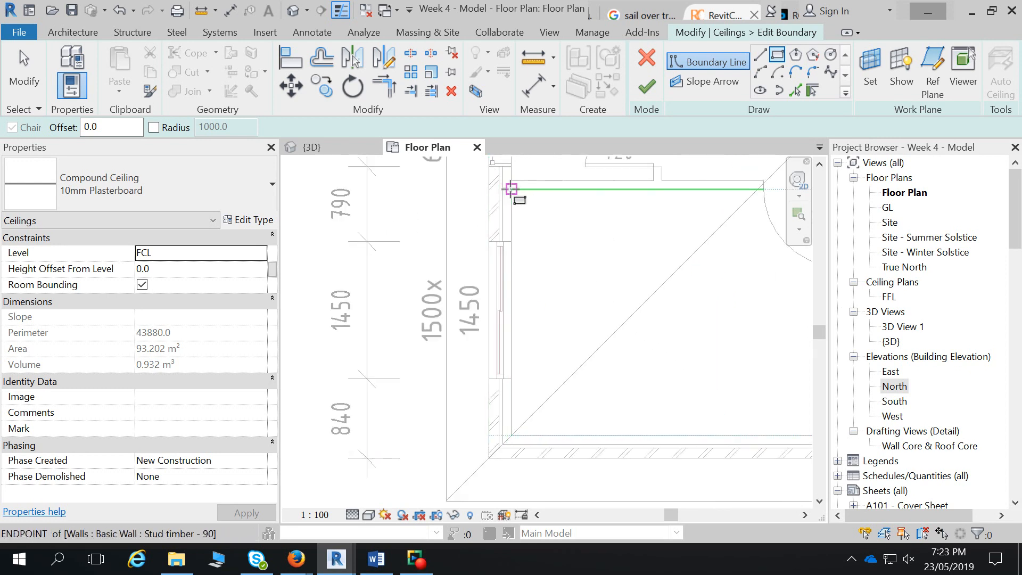
pyautogui.click(510, 188)
pyautogui.click(767, 355)
# - Sketch rectangular boundaries in the small room with the 720 door, about 1500 mm wide, and in the adjoining larger room to its north
pyautogui.moveTo(734, 313); pyautogui.dragTo(735, 525, button='middle')
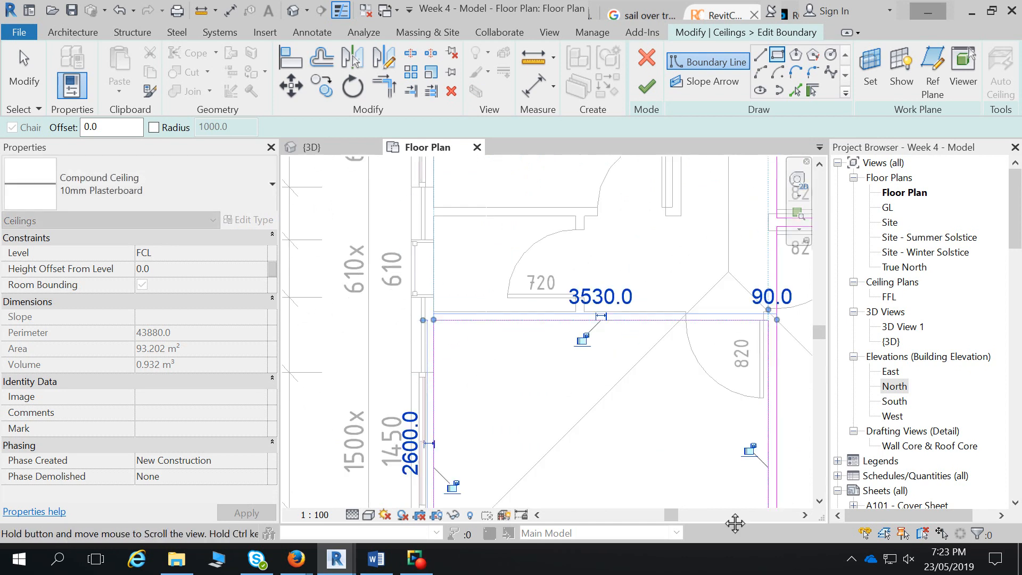
pyautogui.click(434, 216)
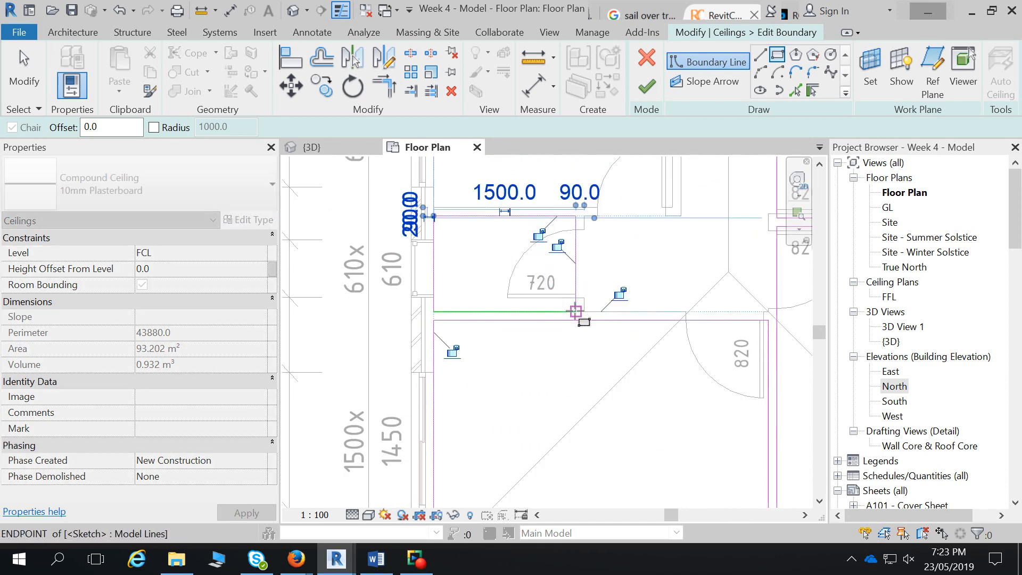
pyautogui.click(575, 312)
pyautogui.moveTo(557, 245); pyautogui.dragTo(555, 388, button='middle')
pyautogui.scroll(1, 551, 391)
pyautogui.moveTo(436, 246); pyautogui.dragTo(438, 322, button='middle')
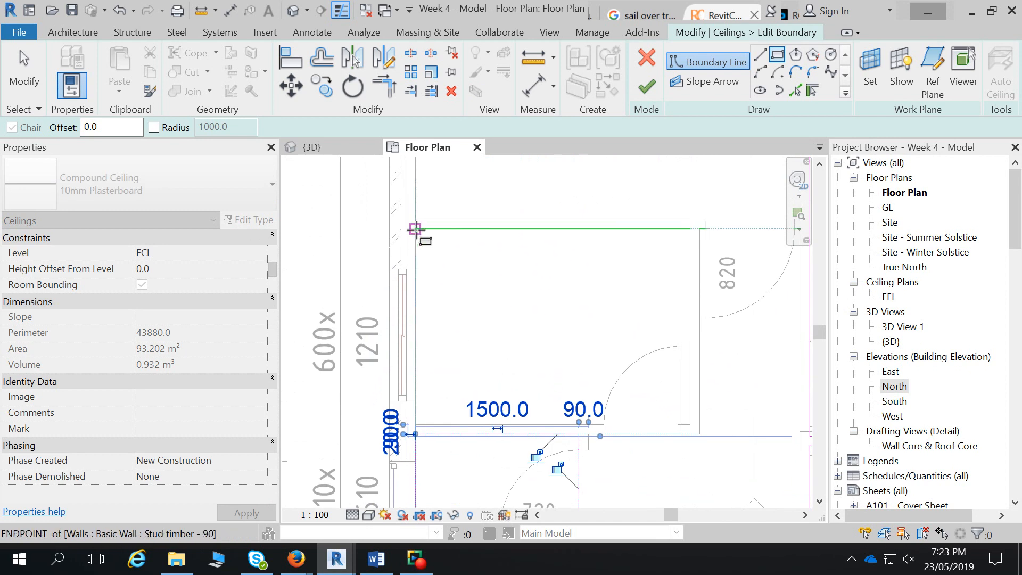
pyautogui.click(415, 229)
pyautogui.click(691, 425)
# - Sketch a rectangular boundary about 2600 by 1455 mm in the entry area by the east wall's 820 door, north of the projecting room
pyautogui.scroll(-2, 554, 447)
pyautogui.moveTo(647, 261); pyautogui.dragTo(454, 487, button='middle')
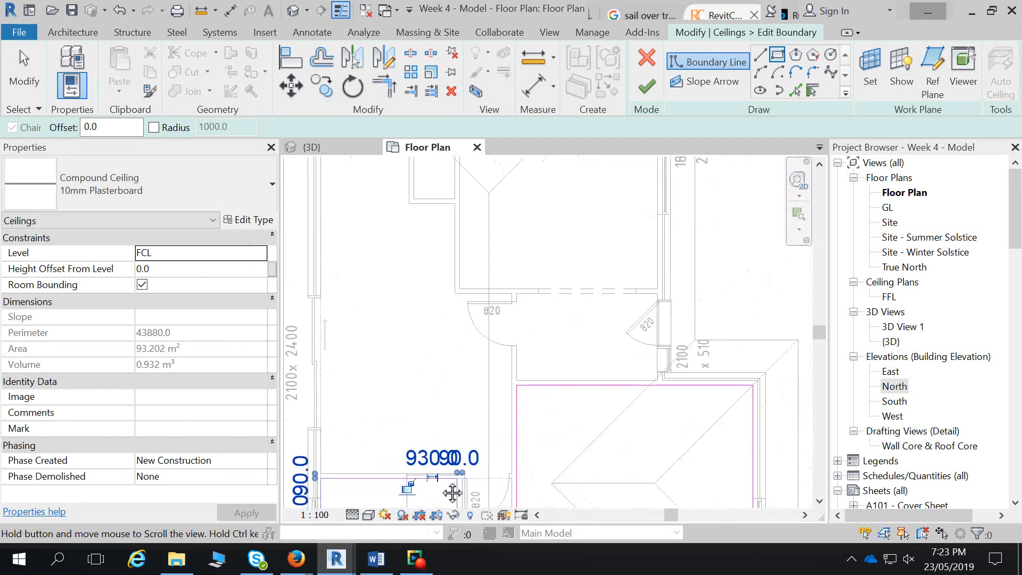
pyautogui.click(516, 293)
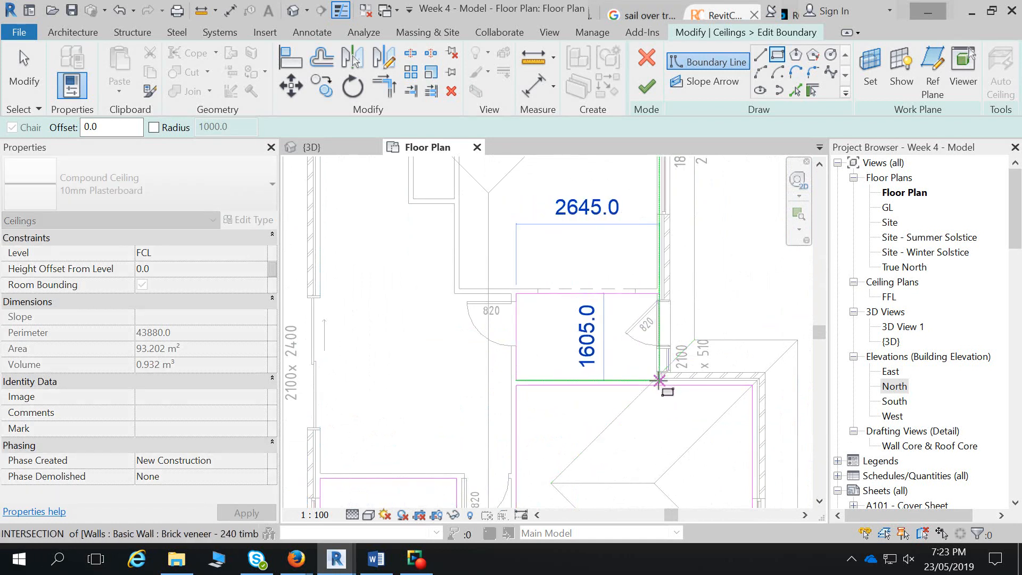
pyautogui.click(657, 372)
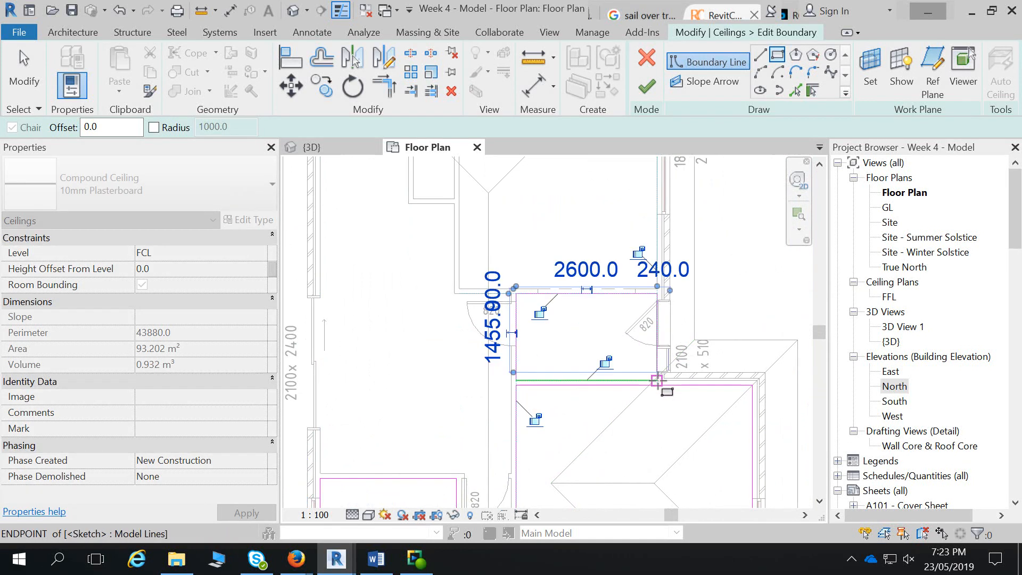
# - Sketch a rectangular ceiling boundary along the inner wall faces of the northeast room, about 3650 by 4875 mm
pyautogui.click(461, 288)
pyautogui.moveTo(521, 248); pyautogui.dragTo(449, 402, button='middle')
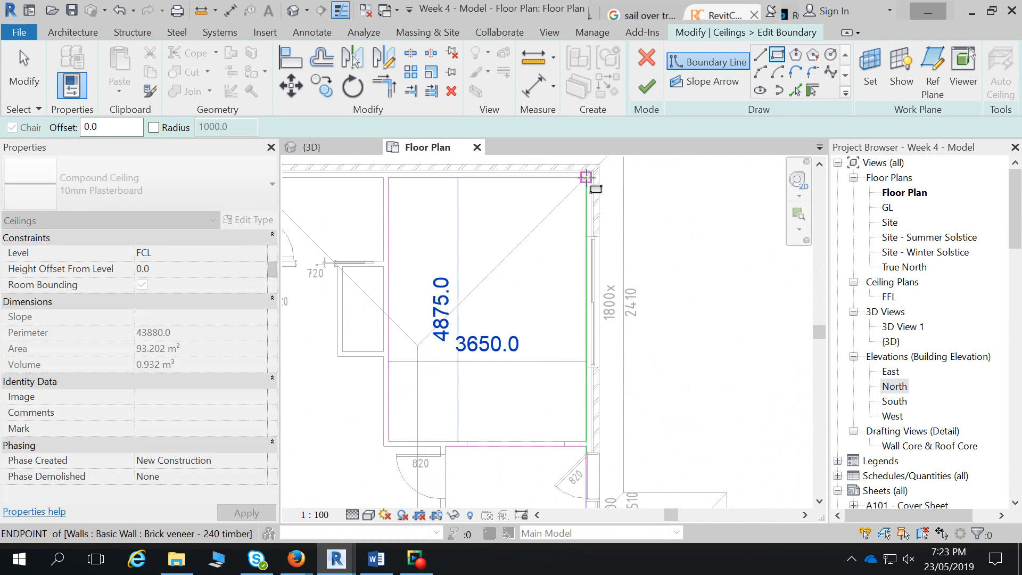
pyautogui.click(586, 178)
# - Sketch a rectangular boundary along the inner wall faces of the northwest room with the 820 door, about 1552 mm deep
pyautogui.moveTo(384, 289); pyautogui.dragTo(558, 266, button='middle')
pyautogui.moveTo(466, 220); pyautogui.dragTo(465, 291, button='middle')
pyautogui.scroll(3, 424, 223)
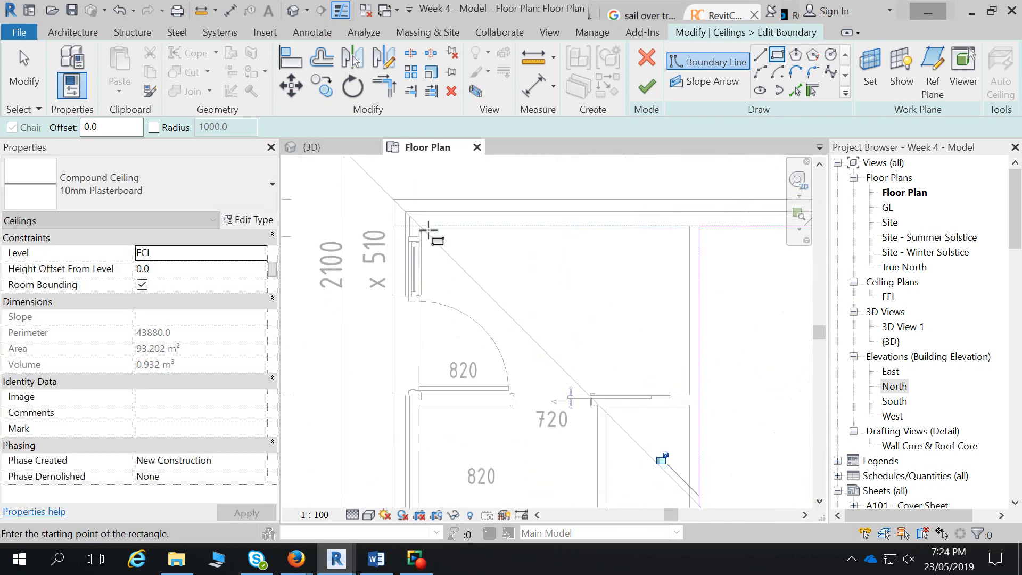
pyautogui.click(419, 225)
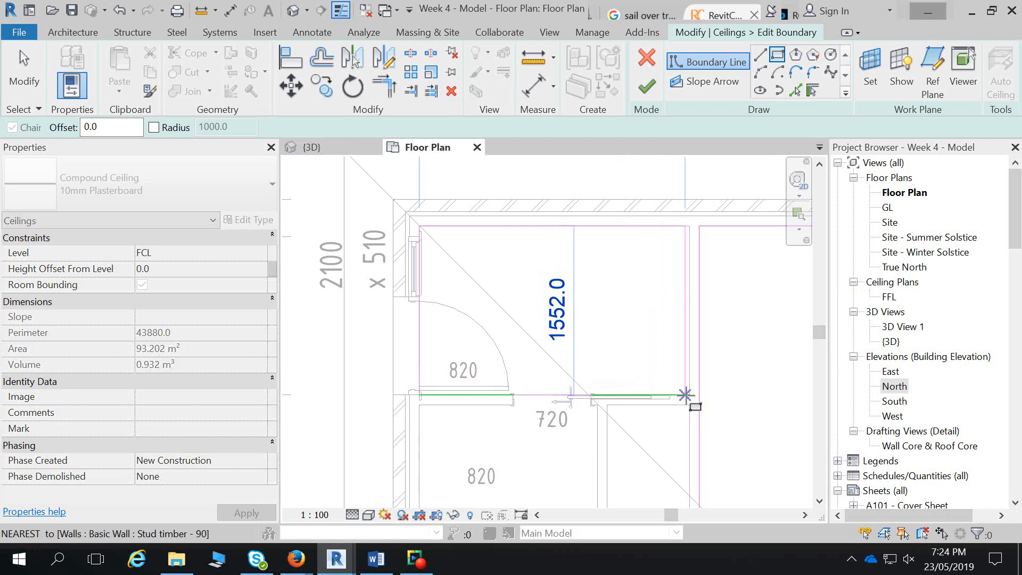
pyautogui.moveTo(690, 395); pyautogui.dragTo(706, 280, button='middle')
pyautogui.scroll(-1, 706, 279)
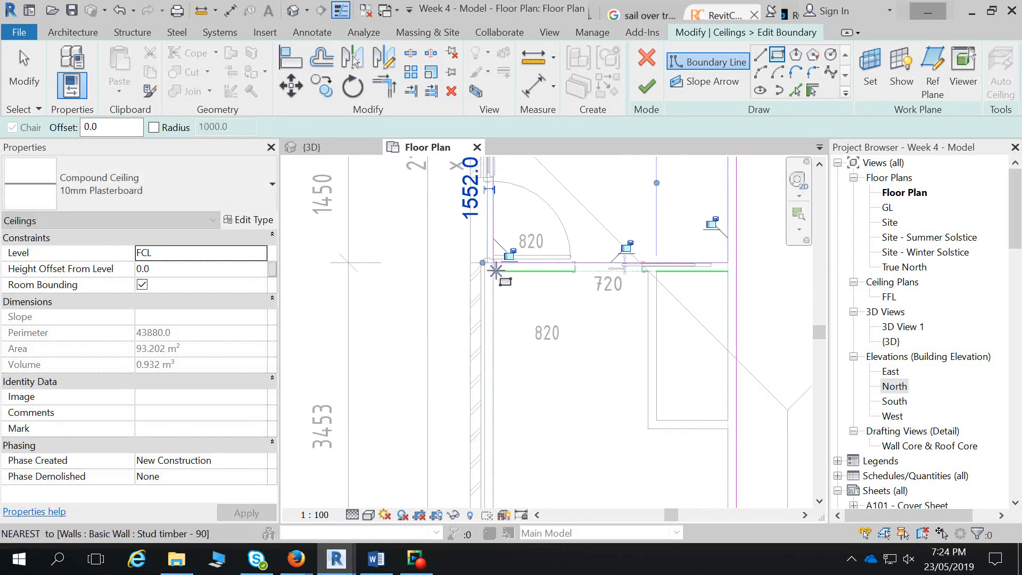
# - With the Line tool, draw boundary lines along the south and west inner wall faces of the large open living area
pyautogui.scroll(-2, 592, 399)
pyautogui.moveTo(592, 401); pyautogui.dragTo(570, 255, button='middle')
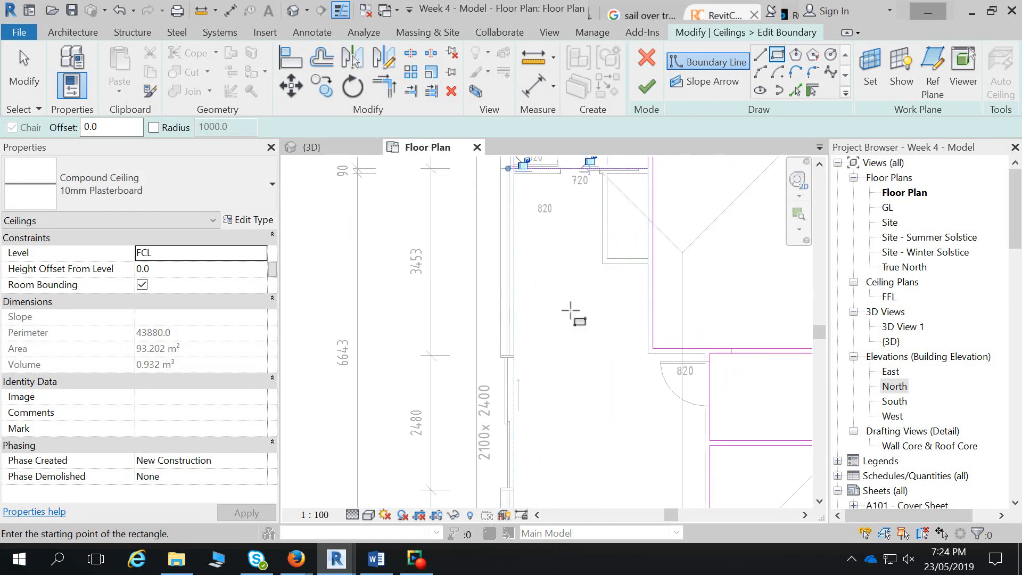
pyautogui.scroll(-1, 579, 334)
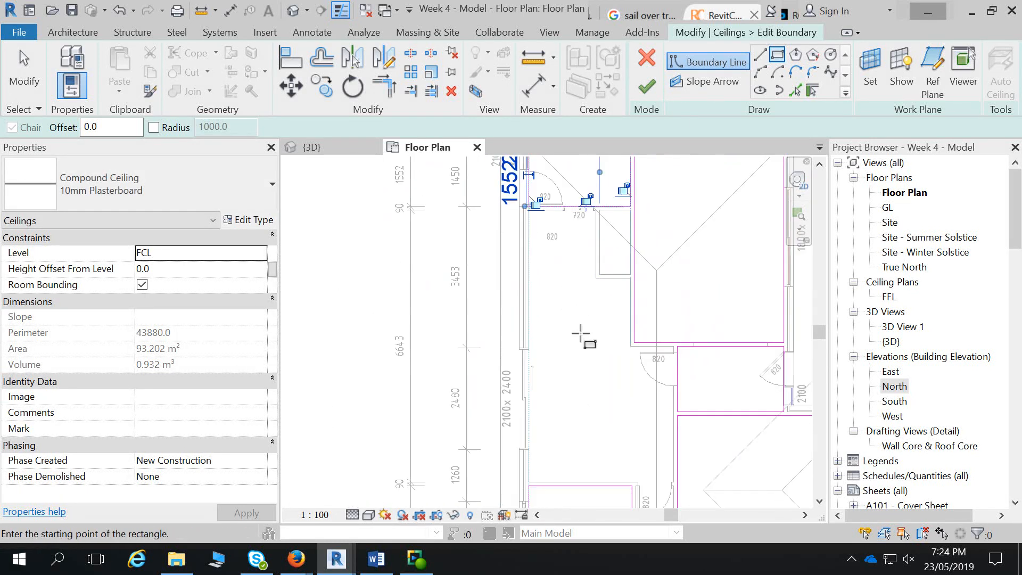
pyautogui.click(760, 54)
pyautogui.scroll(2, 662, 489)
pyautogui.scroll(2, 676, 477)
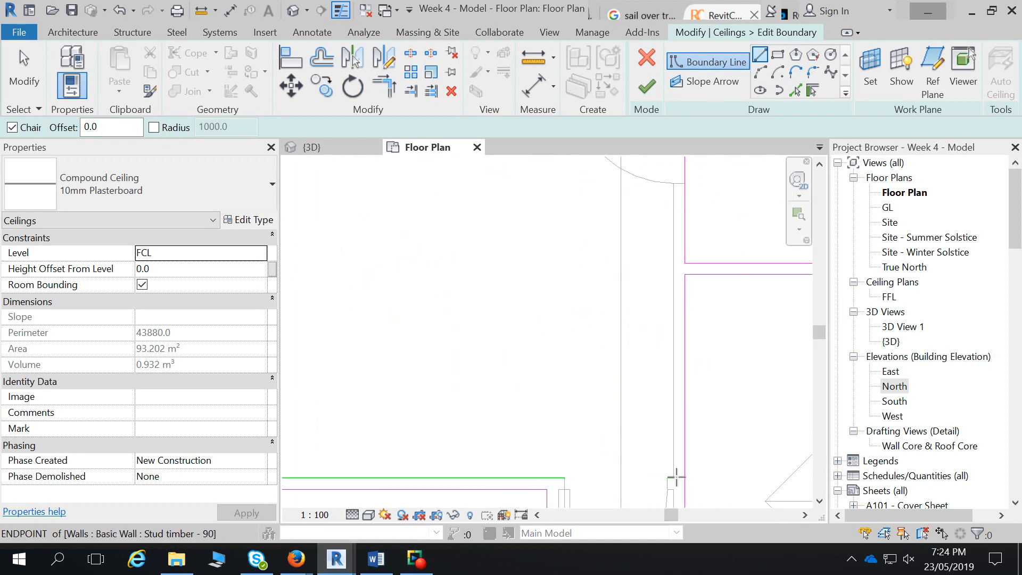
pyautogui.click(673, 477)
pyautogui.scroll(3, 520, 472)
pyautogui.click(520, 473)
pyautogui.moveTo(566, 266); pyautogui.dragTo(529, 542, button='middle')
pyautogui.moveTo(495, 186); pyautogui.dragTo(485, 415, button='middle')
pyautogui.moveTo(473, 172); pyautogui.dragTo(483, 340, button='middle')
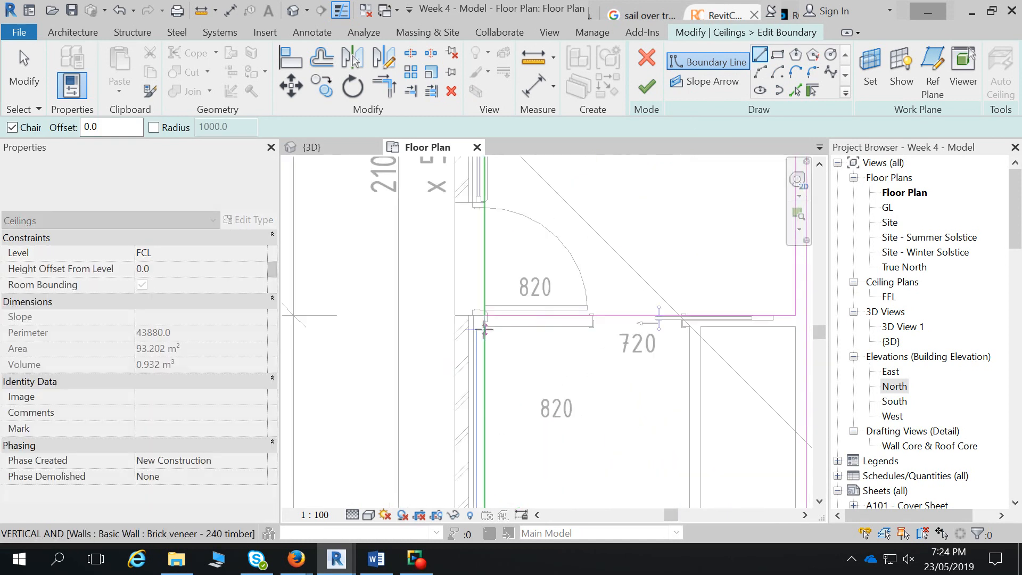
pyautogui.click(484, 323)
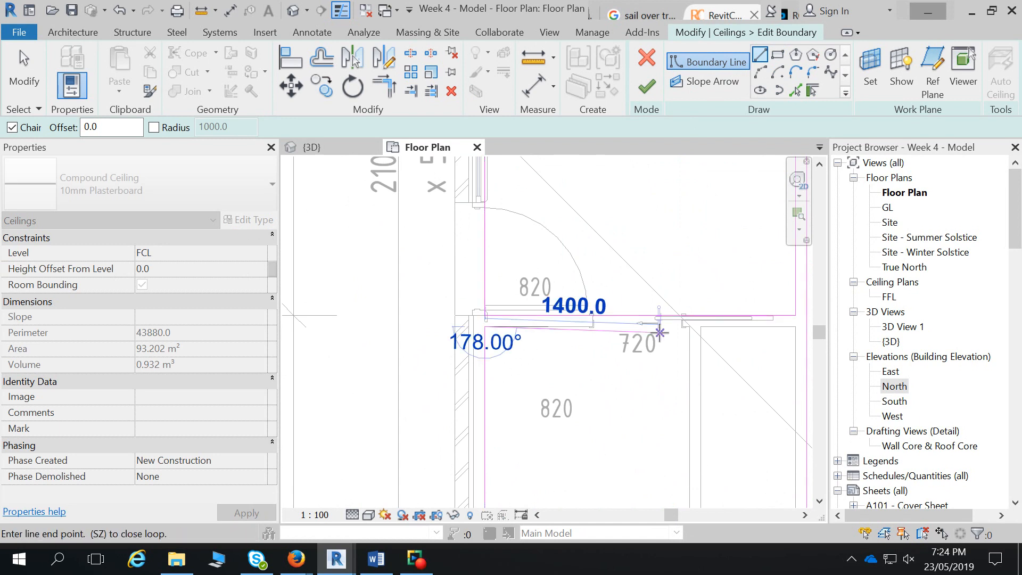
# - Continue the living area boundary along its north wall and around the cupboard, 1665 mm south and 860 mm east
pyautogui.click(689, 326)
pyautogui.moveTo(695, 408); pyautogui.dragTo(693, 251, button='middle')
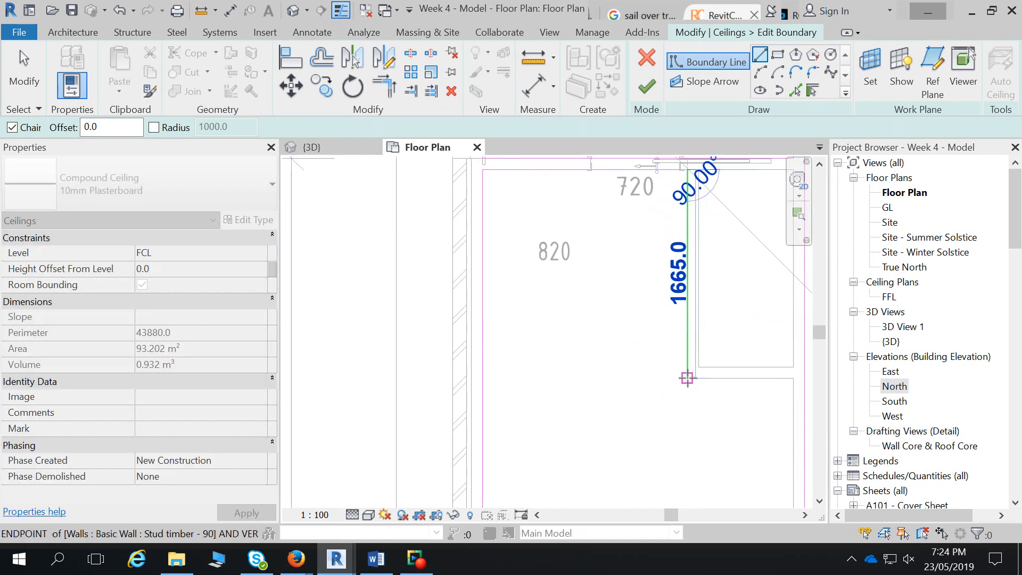
pyautogui.click(687, 378)
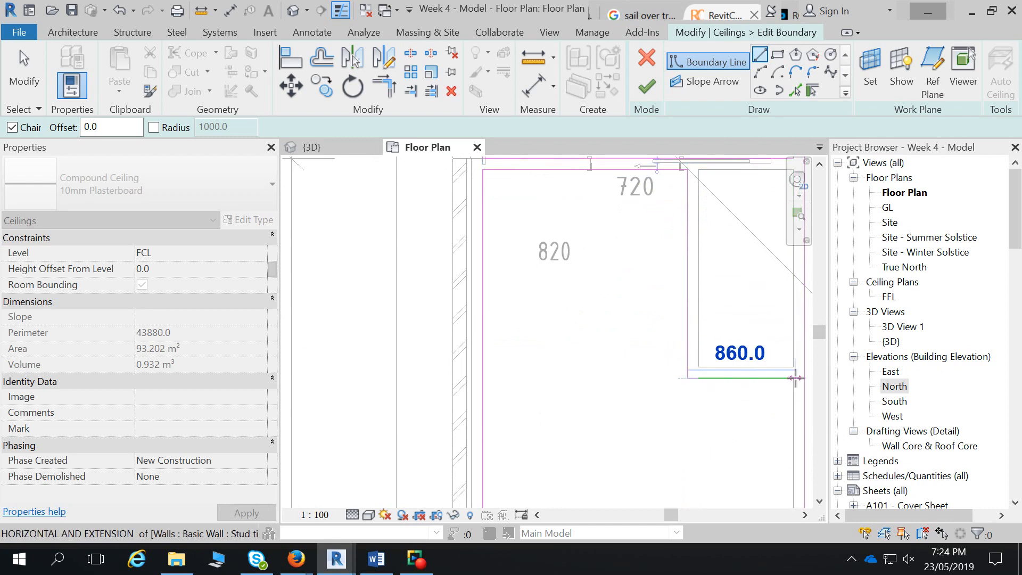
pyautogui.click(794, 378)
# - Close the living area boundary along the northeast room's walls and 3360 mm south along the east wall to the starting corner
pyautogui.moveTo(810, 424); pyautogui.dragTo(773, 230, button='middle')
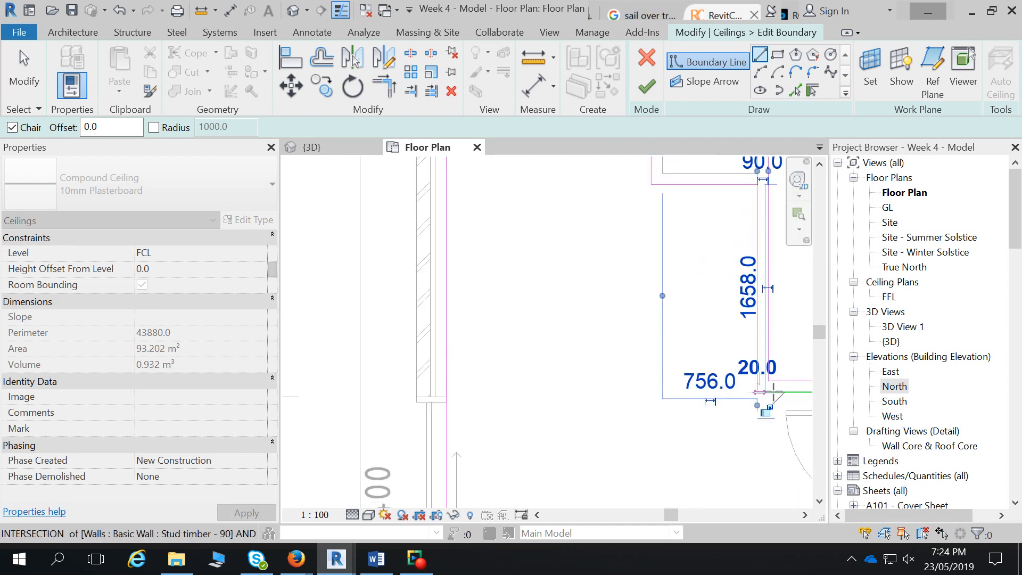
pyautogui.moveTo(773, 391); pyautogui.dragTo(524, 320, button='middle')
pyautogui.click(640, 323)
pyautogui.moveTo(621, 399); pyautogui.dragTo(644, 264, button='middle')
pyautogui.scroll(-2, 646, 261)
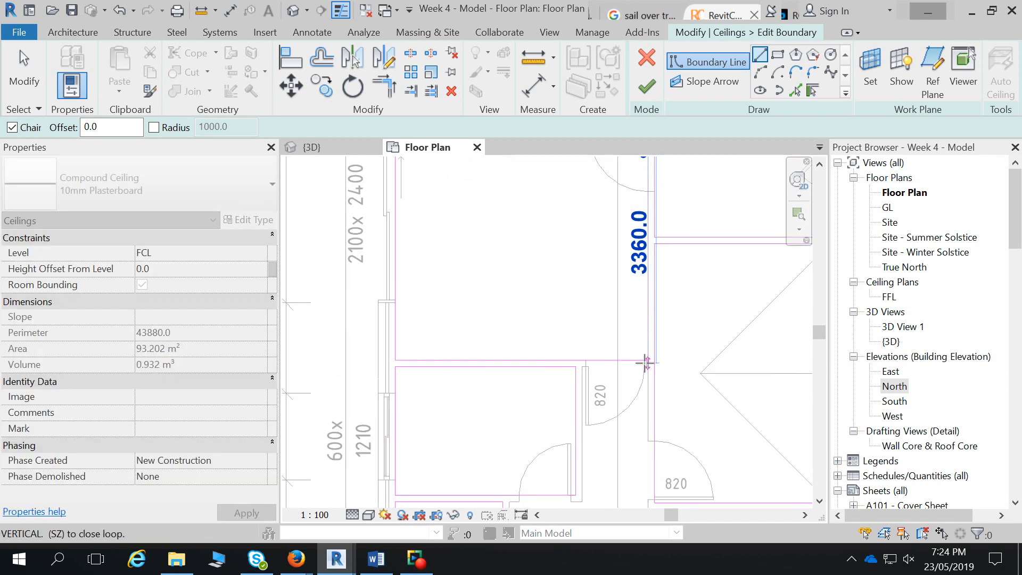
pyautogui.click(647, 360)
# - Start the hallway boundary at the corner above the 720 door, running east along the wall and then 1895 mm north
pyautogui.scroll(-1, 636, 353)
pyautogui.moveTo(637, 353); pyautogui.dragTo(636, 299, button='middle')
pyautogui.scroll(2, 566, 328)
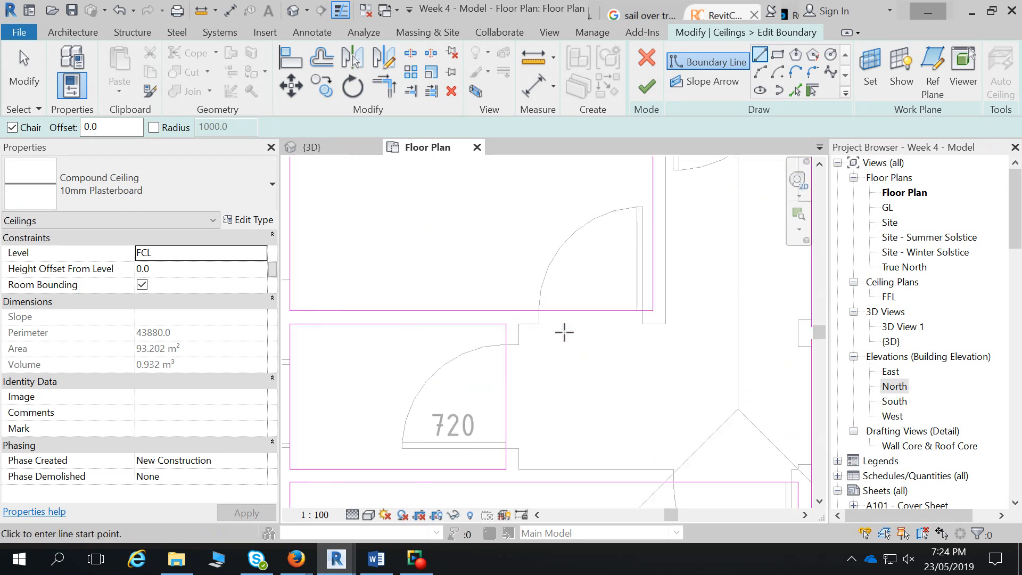
pyautogui.click(520, 323)
pyautogui.click(666, 324)
pyautogui.moveTo(706, 193); pyautogui.dragTo(660, 402, button='middle')
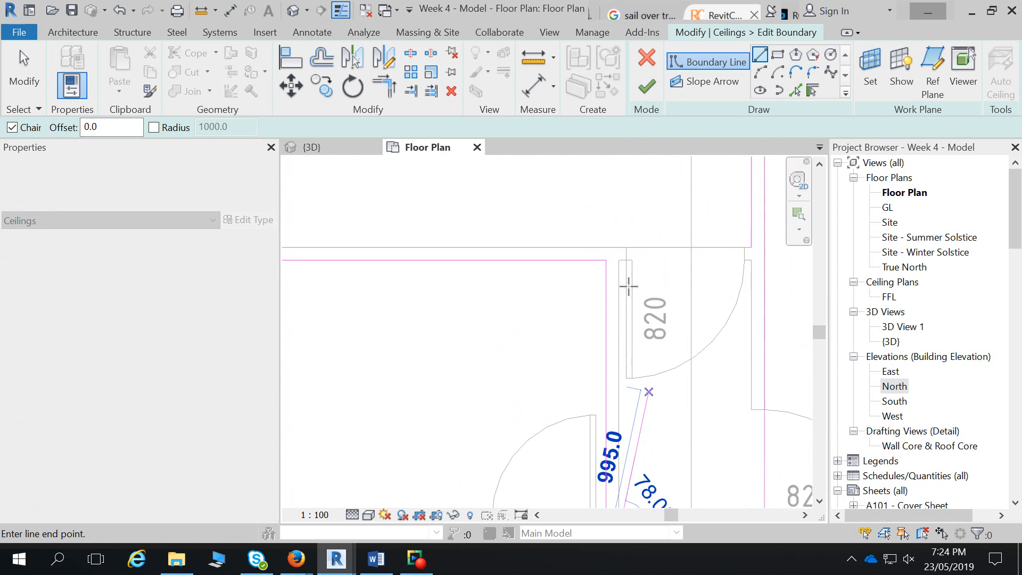
pyautogui.click(619, 258)
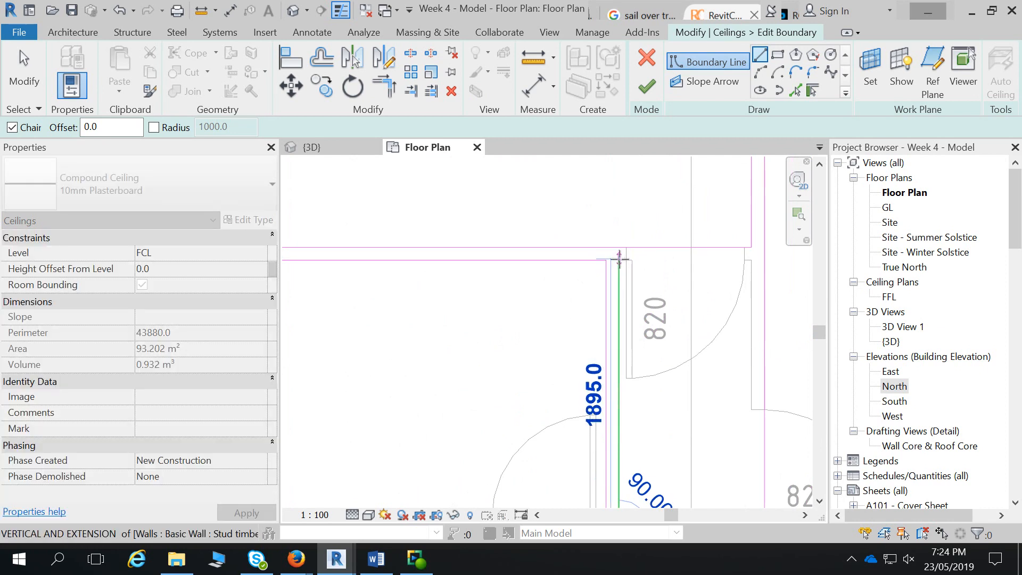
# - Close the hallway boundary across its north end, down the east wall and 1940 mm along the south wall, and finish the ceiling sketch
pyautogui.click(750, 258)
pyautogui.moveTo(720, 426); pyautogui.dragTo(716, 237, button='middle')
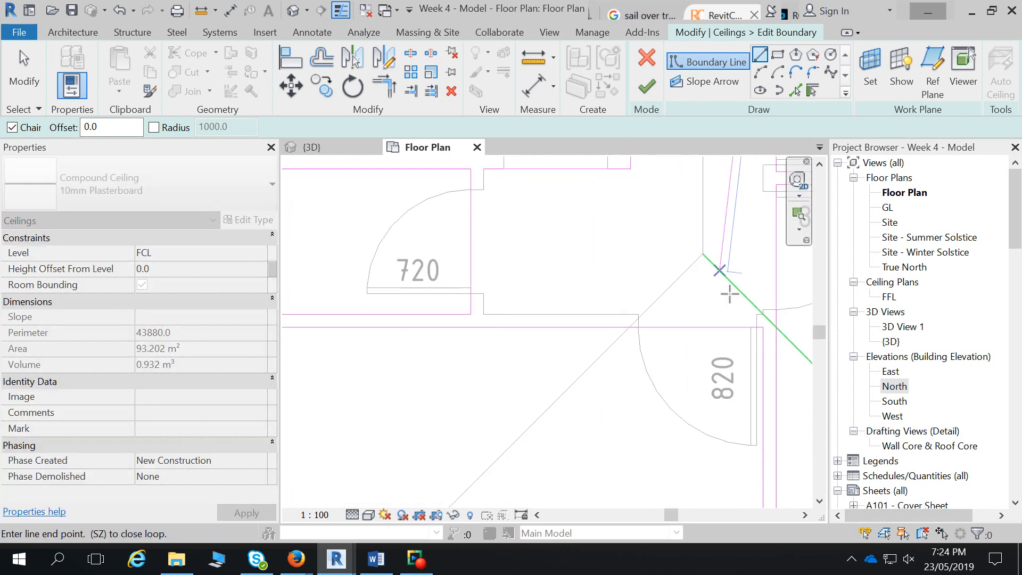
pyautogui.click(763, 314)
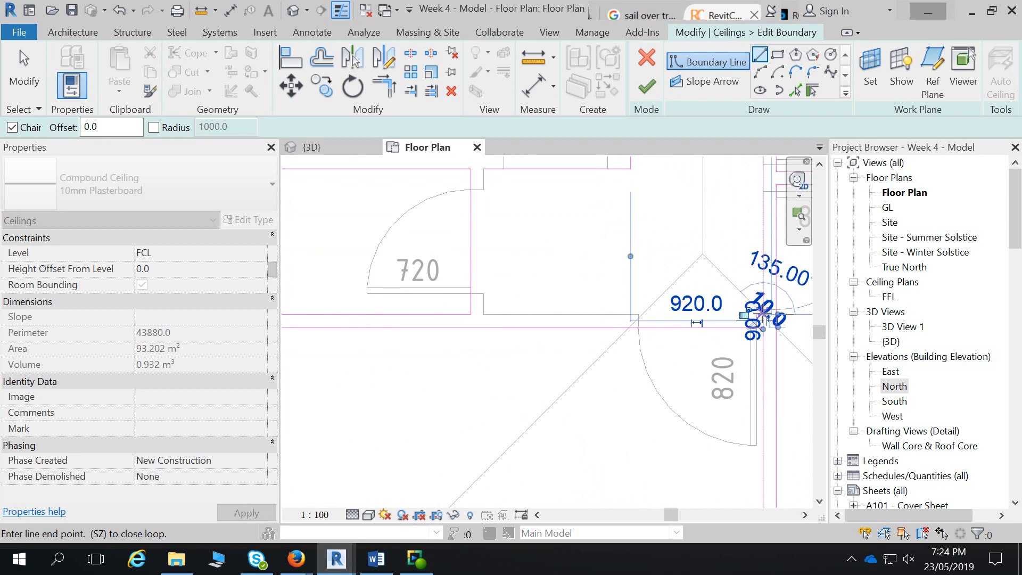
pyautogui.click(483, 314)
pyautogui.click(483, 169)
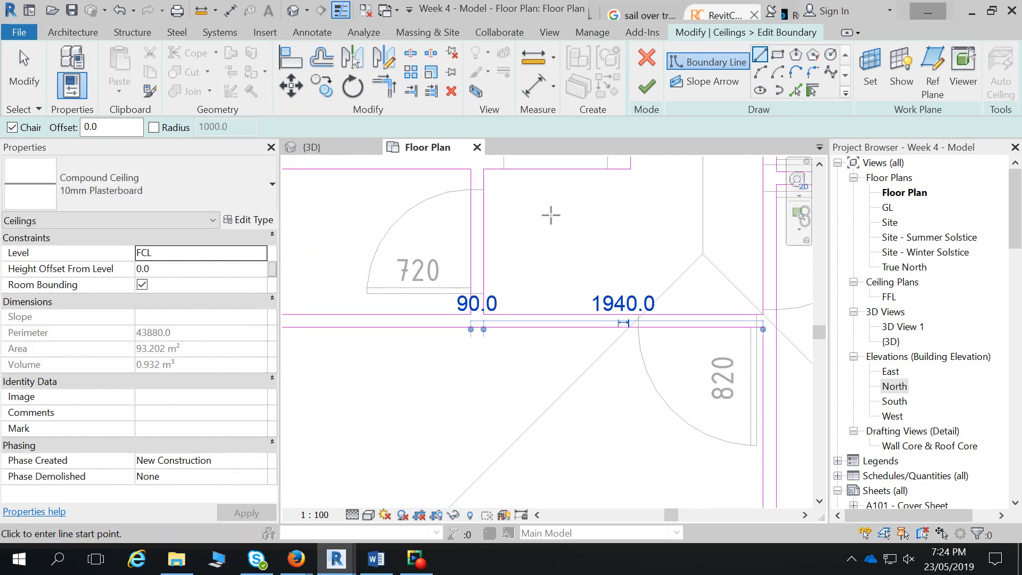
pyautogui.click(650, 88)
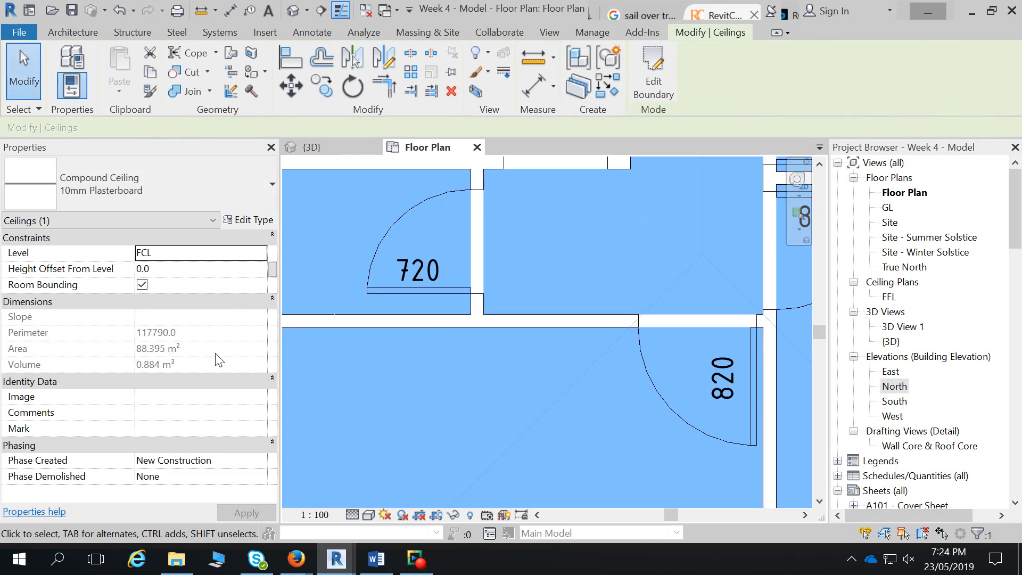
# - Reopen the ceiling's boundary, sketch a rectangle along the inner faces of the cupboard by the 720 door, and finish the sketch
pyautogui.scroll(-5, 615, 376)
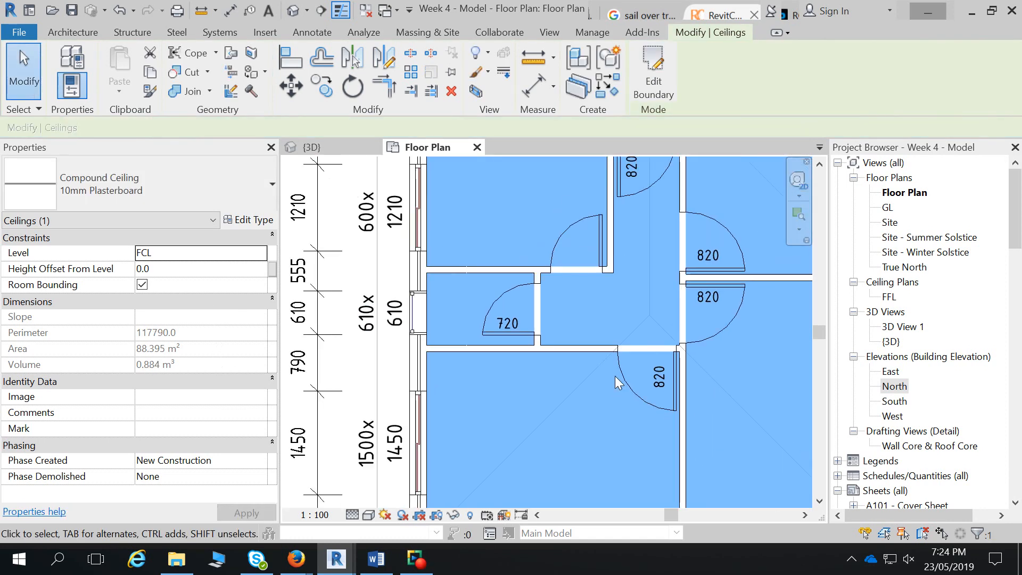
pyautogui.moveTo(604, 293); pyautogui.dragTo(587, 473, button='middle')
pyautogui.scroll(1, 584, 360)
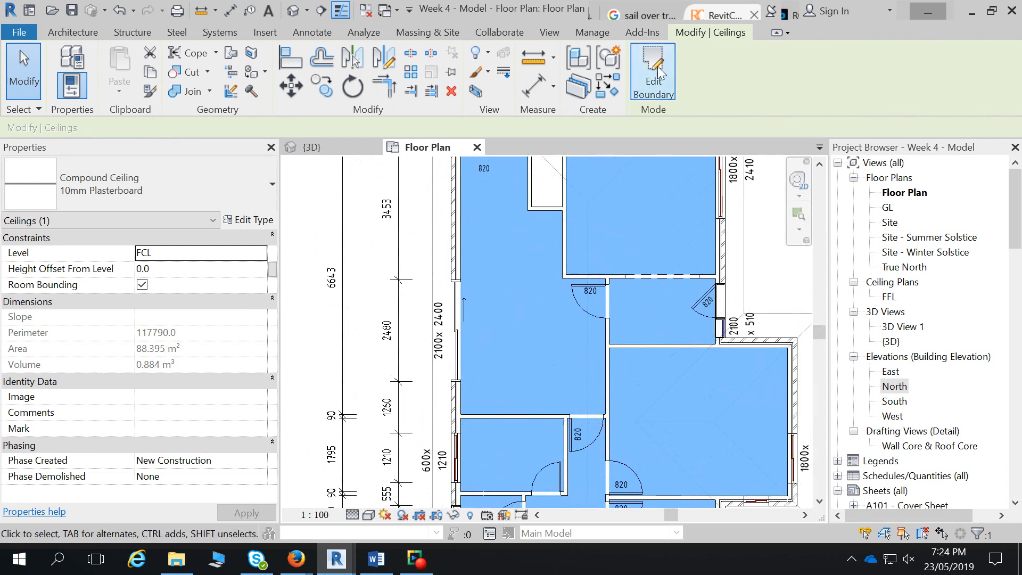
pyautogui.click(635, 82)
pyautogui.click(777, 55)
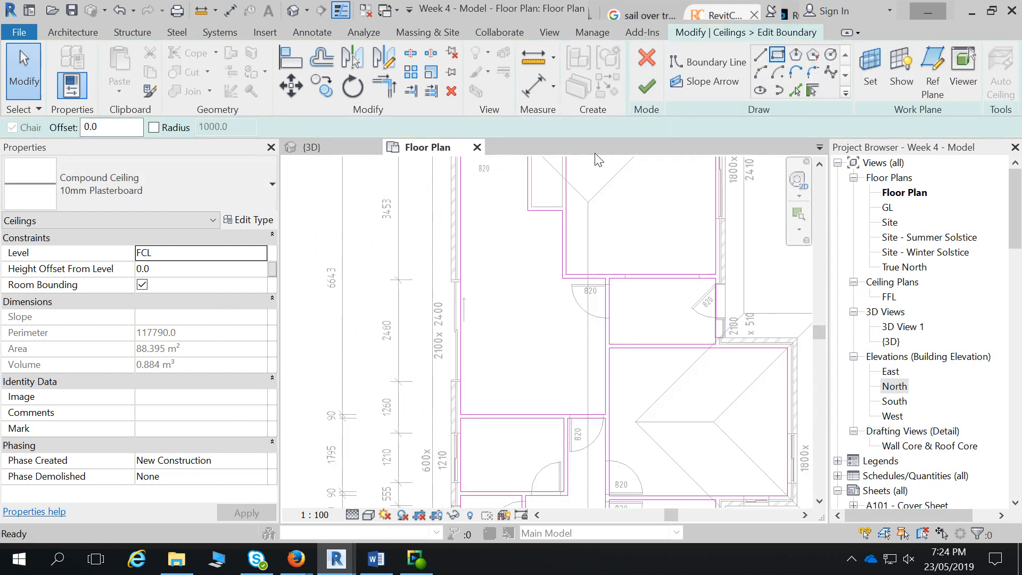
pyautogui.scroll(2, 534, 208)
pyautogui.click(534, 209)
pyautogui.moveTo(562, 185); pyautogui.dragTo(561, 201, button='middle')
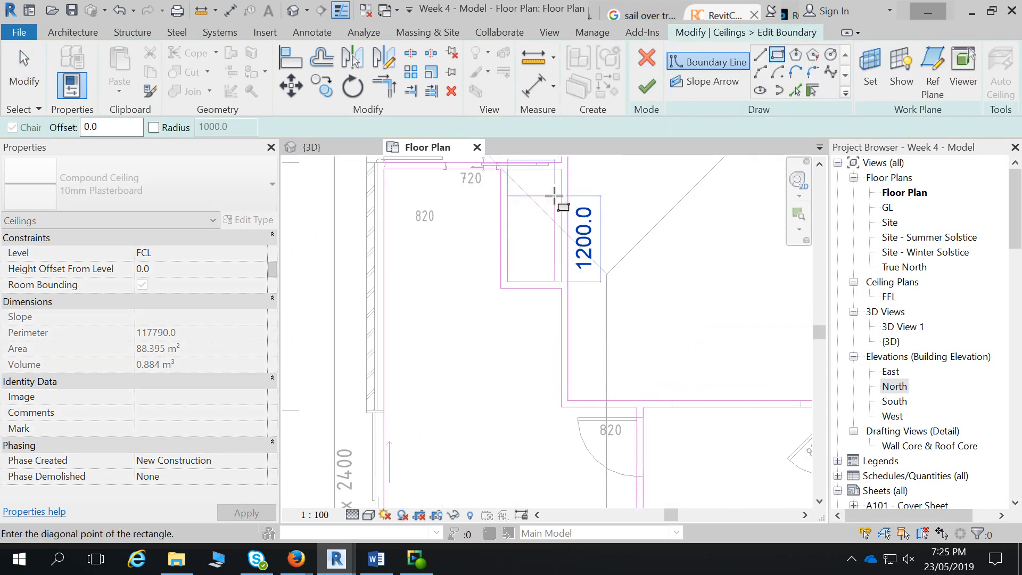
pyautogui.click(562, 170)
pyautogui.click(646, 87)
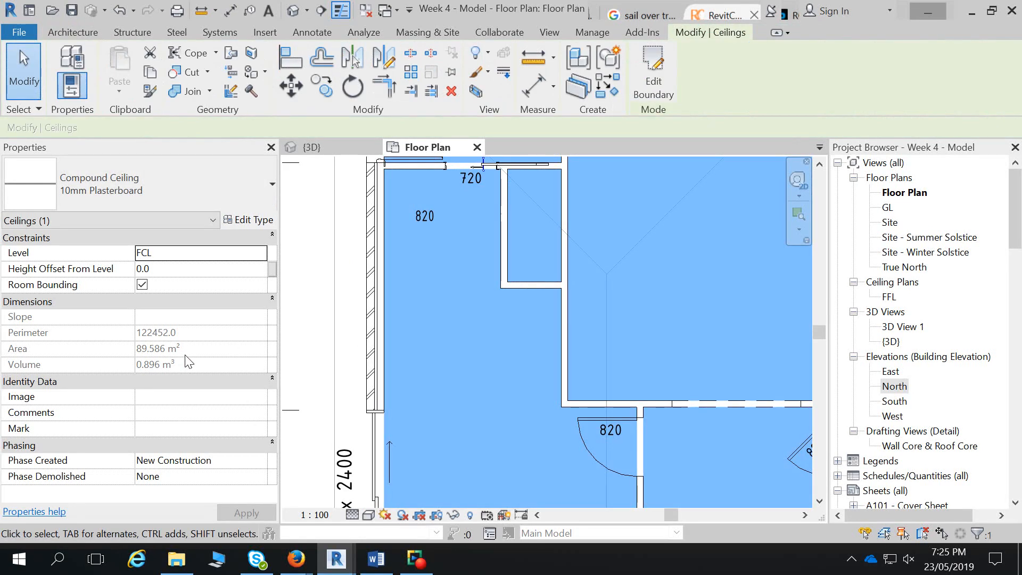
# - Undo the finished boundary edit and the cupboard rectangle
pyautogui.hotkey('ctrl', 'z')
pyautogui.hotkey('ctrl', 'z')
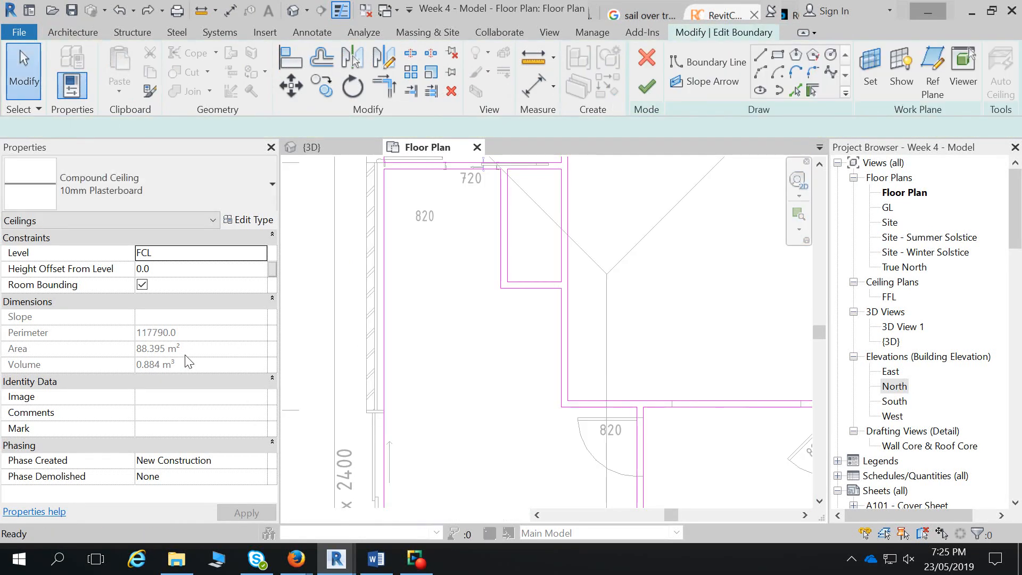
pyautogui.hotkey('ctrl', 'z')
pyautogui.hotkey('ctrl', 'z')
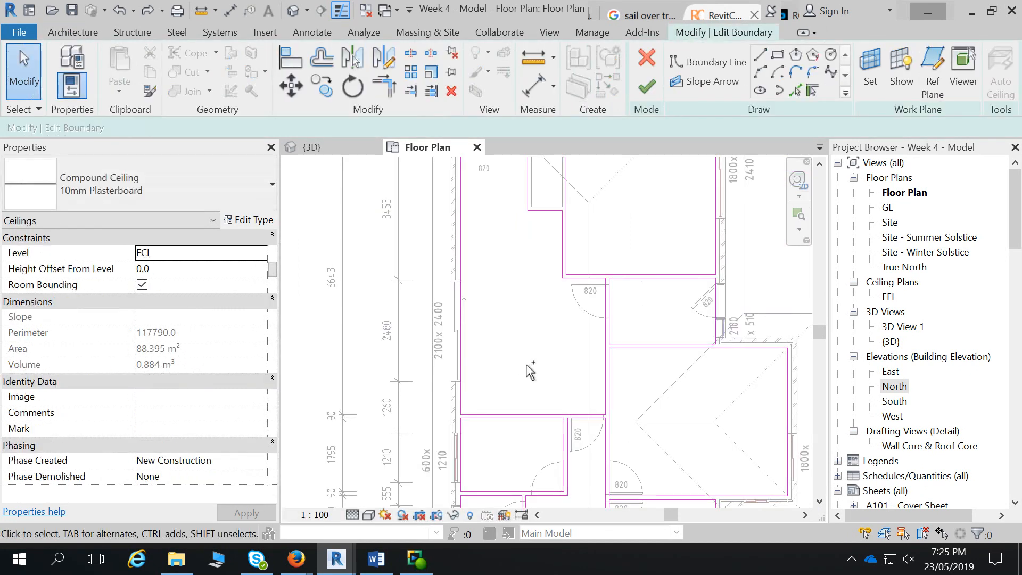
# - Restore the rectangular boundary inside the cupboard beside the northeast room and finish the ceiling sketch
pyautogui.scroll(-1, 649, 367)
pyautogui.moveTo(664, 336); pyautogui.dragTo(555, 325, button='middle')
pyautogui.scroll(-1, 555, 324)
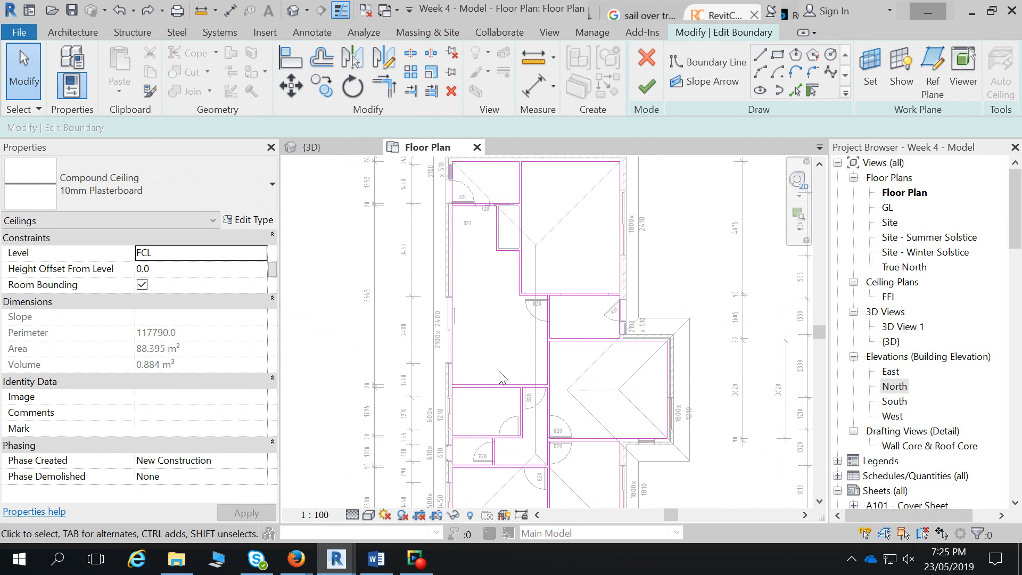
pyautogui.scroll(3, 499, 230)
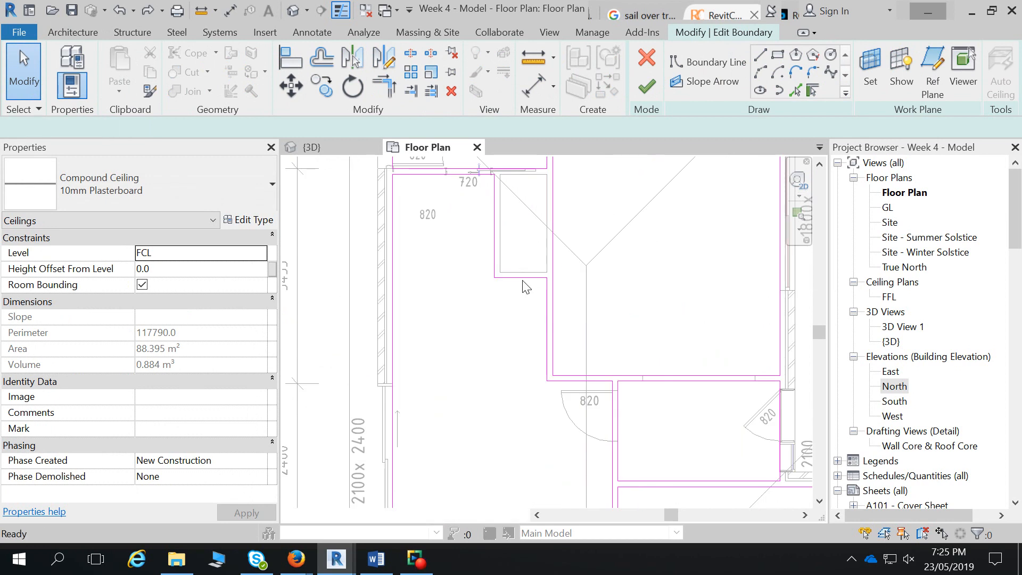
pyautogui.scroll(1, 479, 285)
pyautogui.scroll(-2, 564, 246)
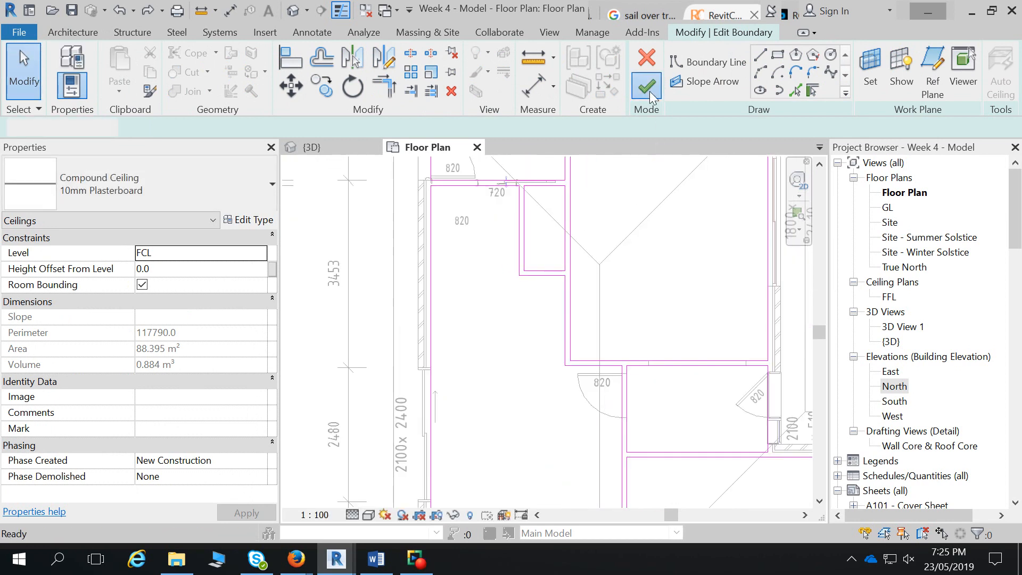
pyautogui.click(648, 90)
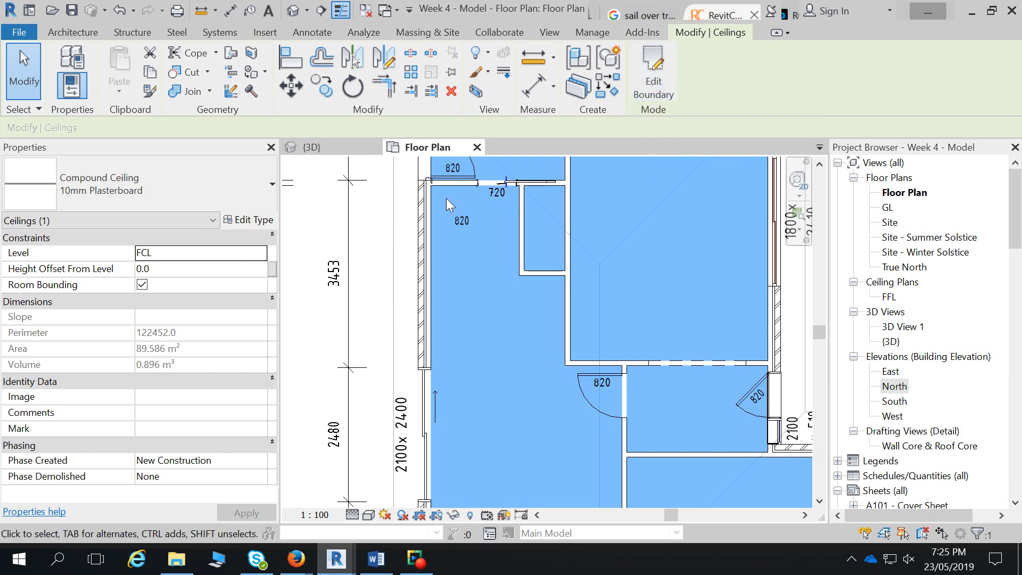
# - Open the Getting Started Video from the Revit home screen and look through its User Interface help page in the browser
pyautogui.click(29, 10)
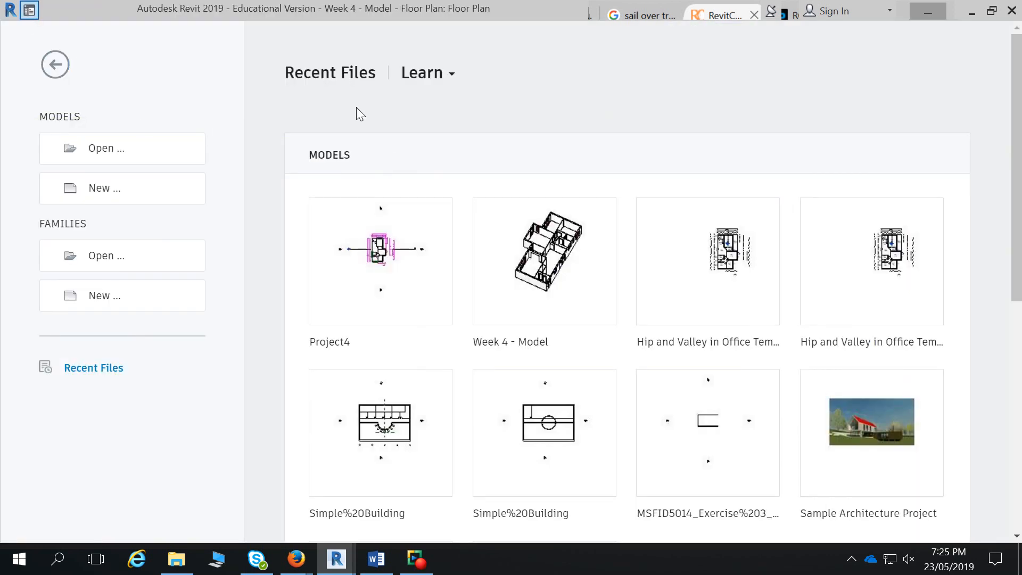
pyautogui.click(432, 75)
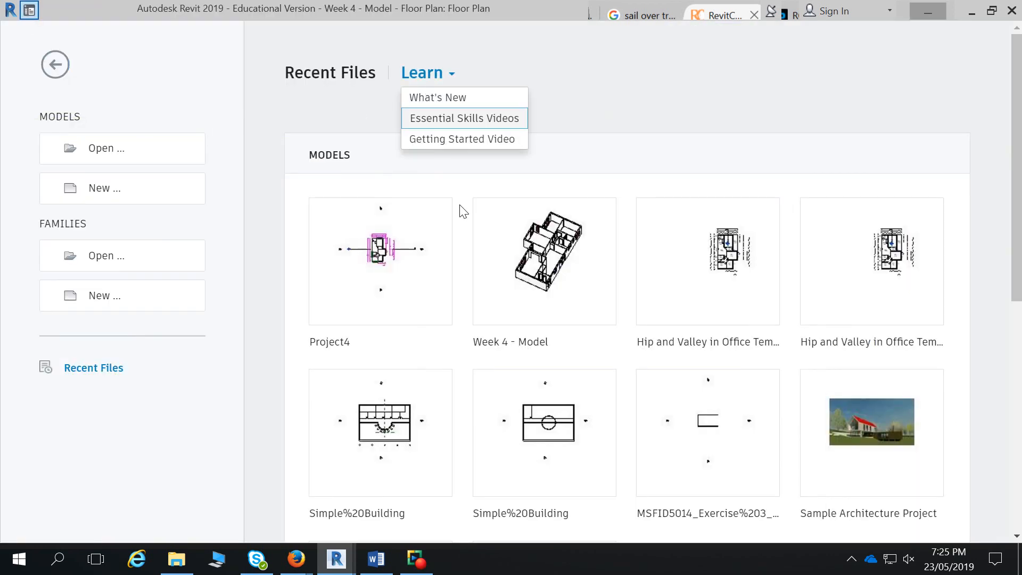
pyautogui.click(475, 139)
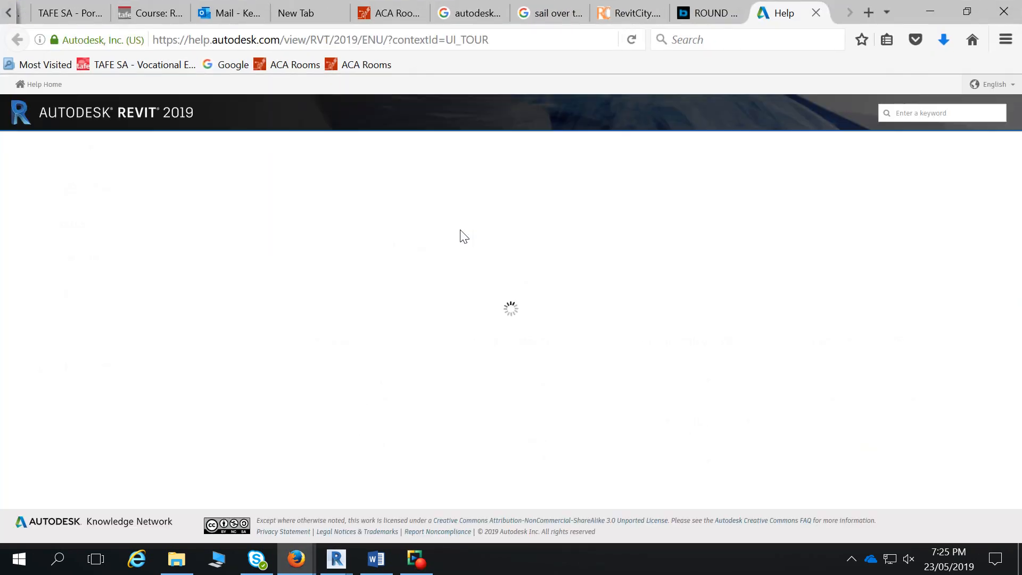
pyautogui.scroll(-3, 460, 230)
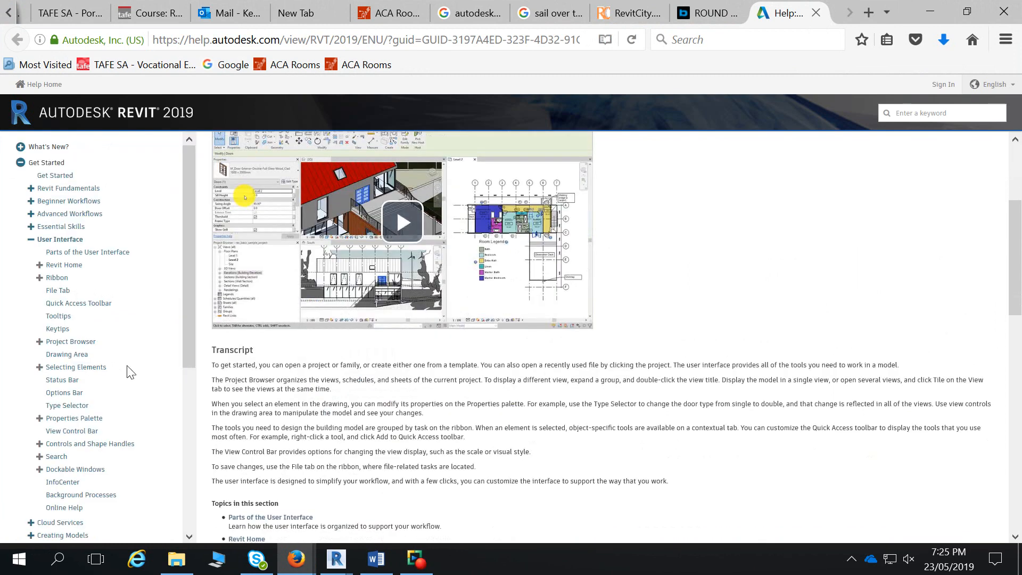
# - Expand the Advanced Workflows, Beginner Workflows, Revit Fundamentals and Essential Skills topics in the Revit 2019 help contents and look through them
pyautogui.moveTo(190, 318); pyautogui.dragTo(181, 280)
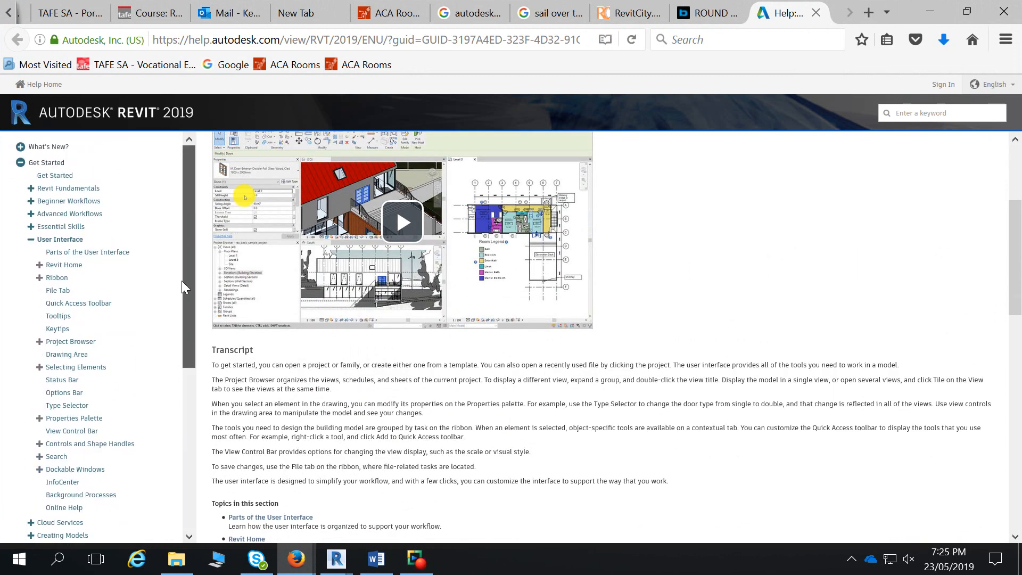
pyautogui.click(31, 213)
pyautogui.click(31, 201)
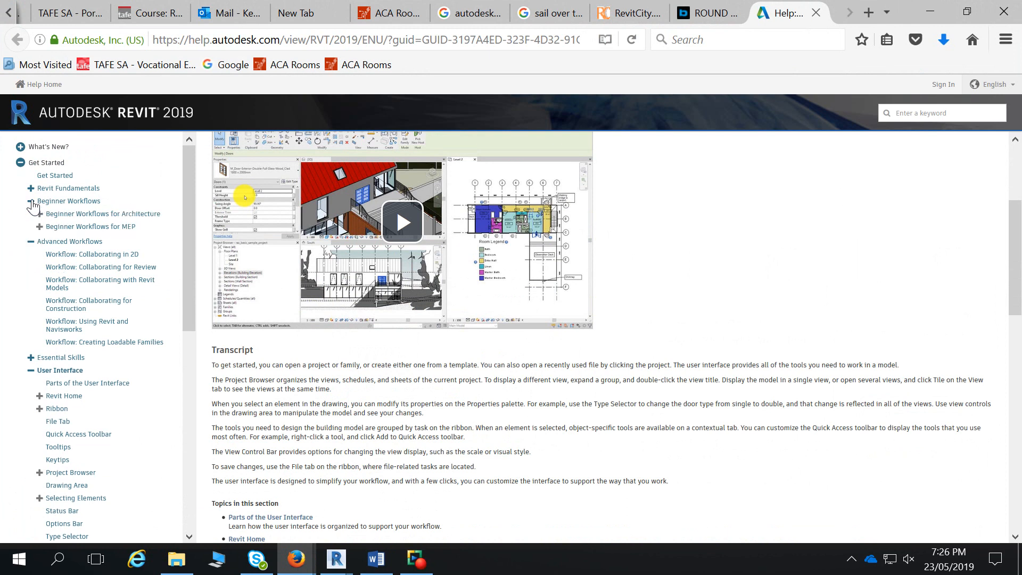
pyautogui.click(31, 188)
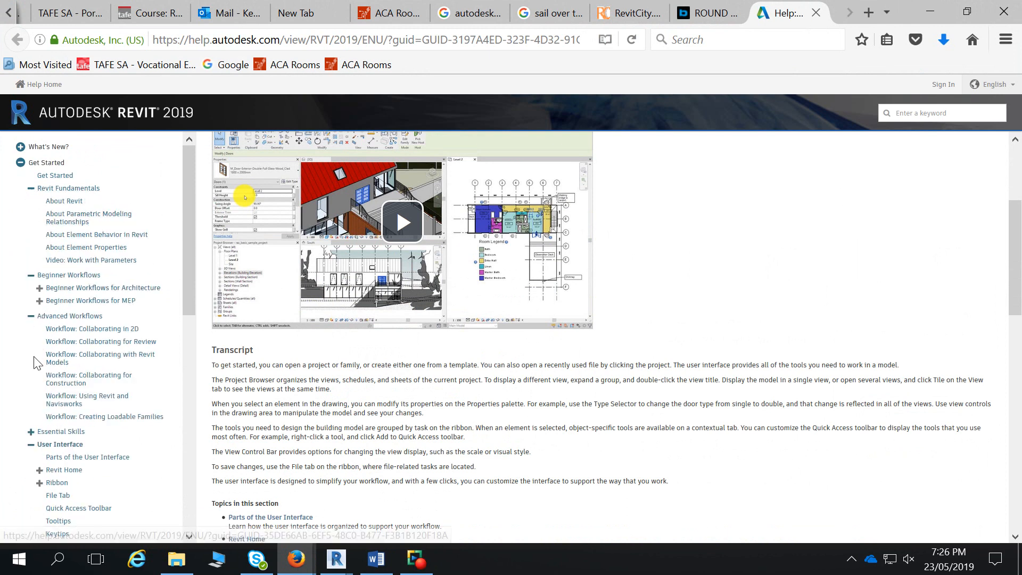
pyautogui.click(31, 431)
pyautogui.scroll(-2, 64, 441)
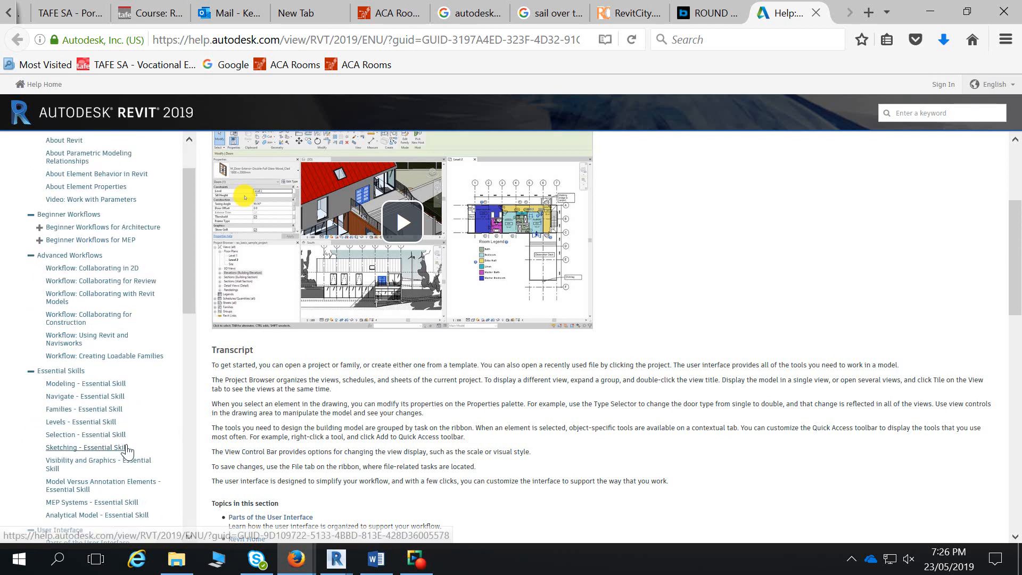
# - Open the Modeling - Essential Skill help page and look through its transcript and related topics
pyautogui.click(69, 383)
pyautogui.scroll(-6, 436, 390)
pyautogui.scroll(-3, 435, 390)
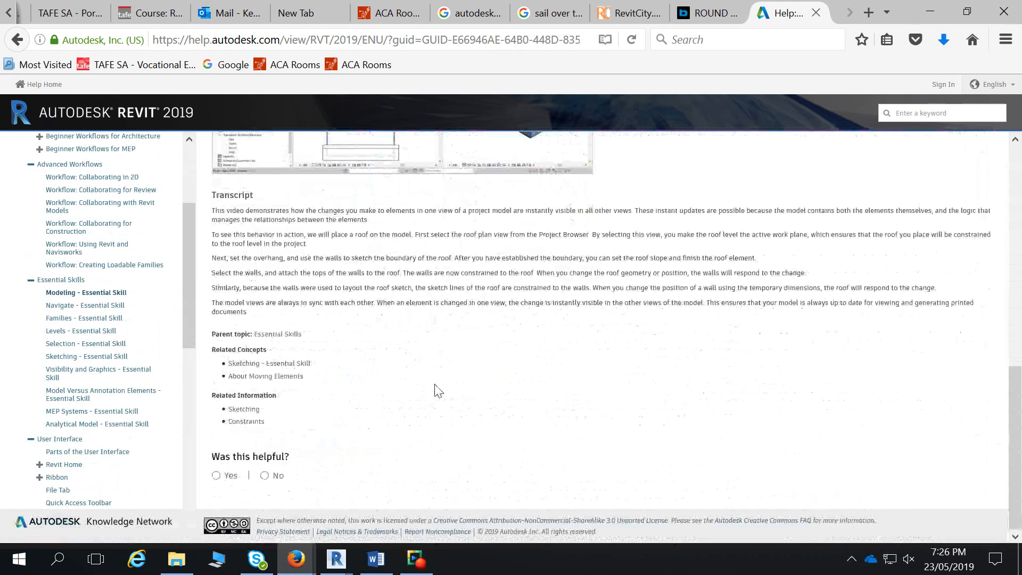
pyautogui.scroll(-4, 170, 423)
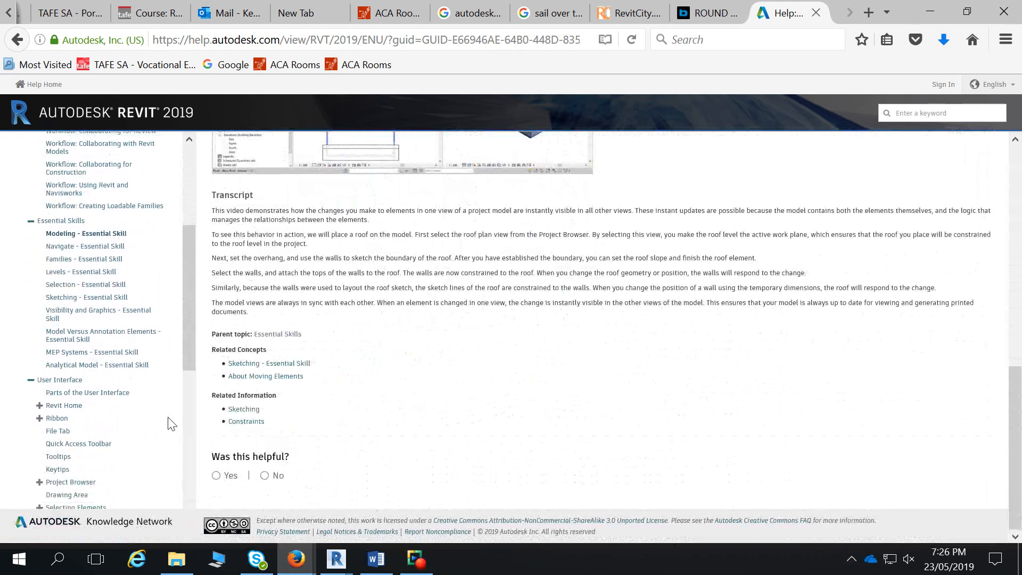
pyautogui.scroll(5, 170, 424)
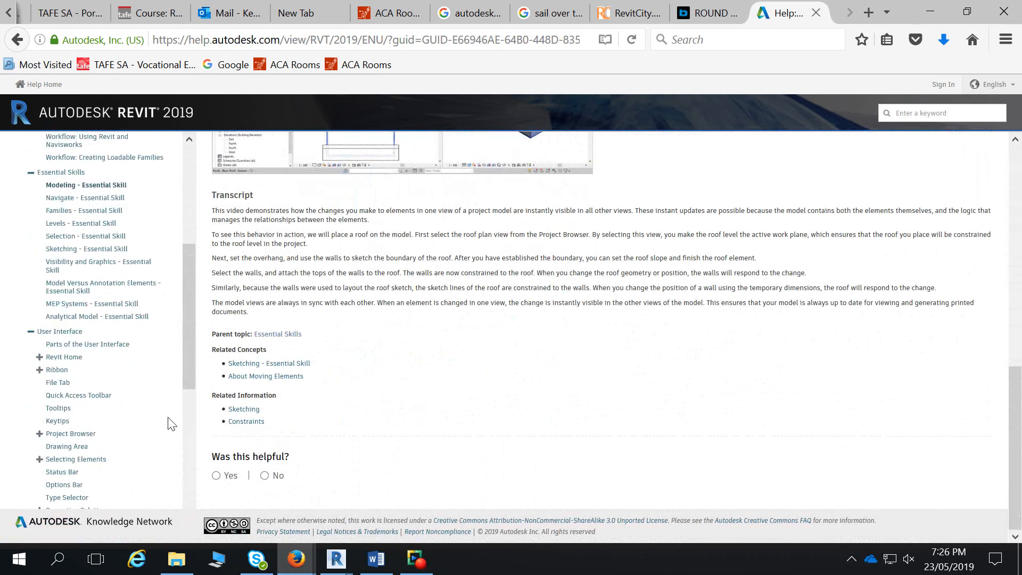
# - Search the Revit help for "roof by ext" and clear the search text
pyautogui.click(899, 111)
pyautogui.write('roof by ext')
pyautogui.press('Return')
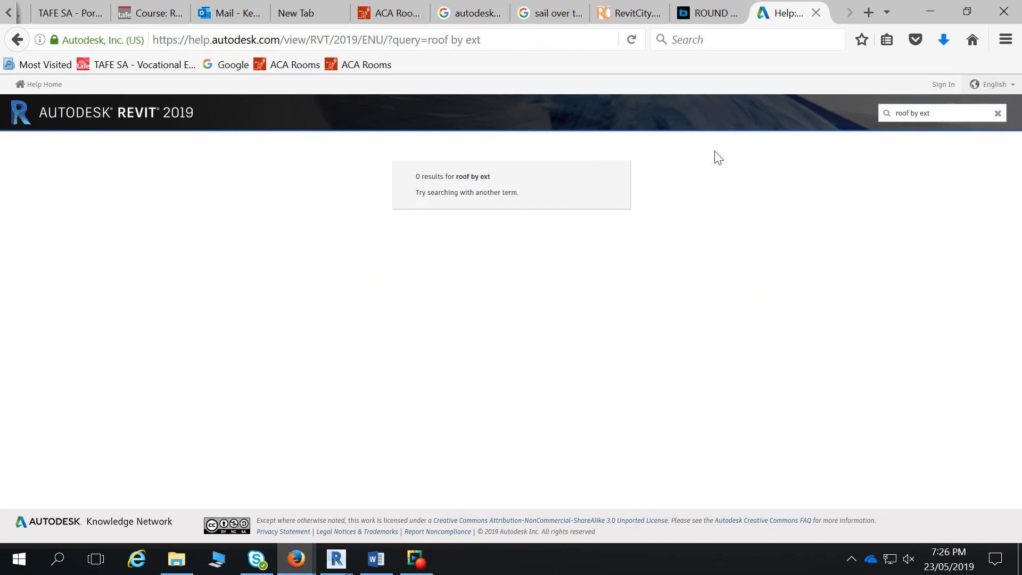
pyautogui.click(997, 113)
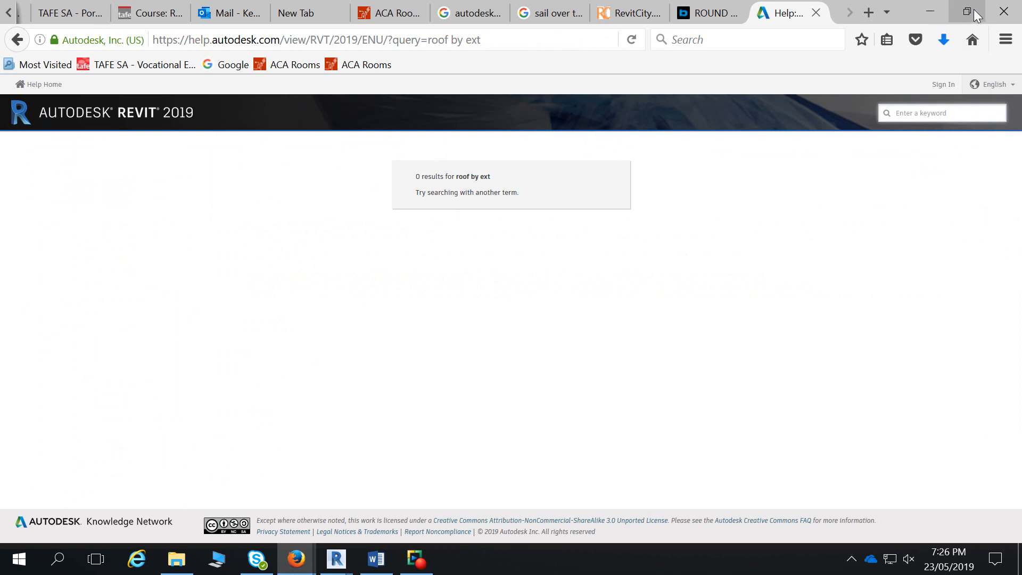
# - Switch back to Revit and leave its home screen to show the Week 4 floor plan
pyautogui.click(929, 11)
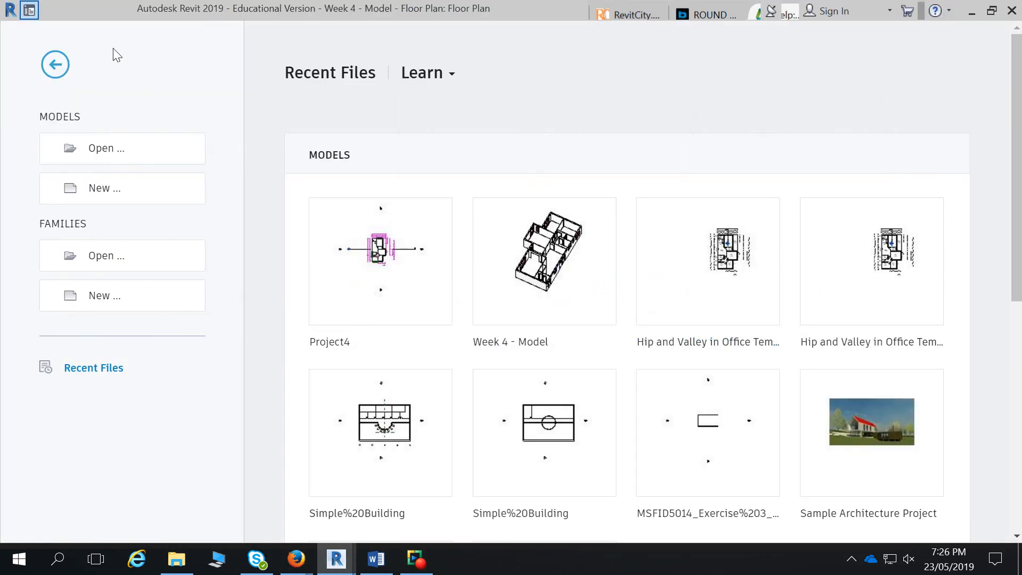
pyautogui.click(30, 18)
pyautogui.scroll(-3, 553, 356)
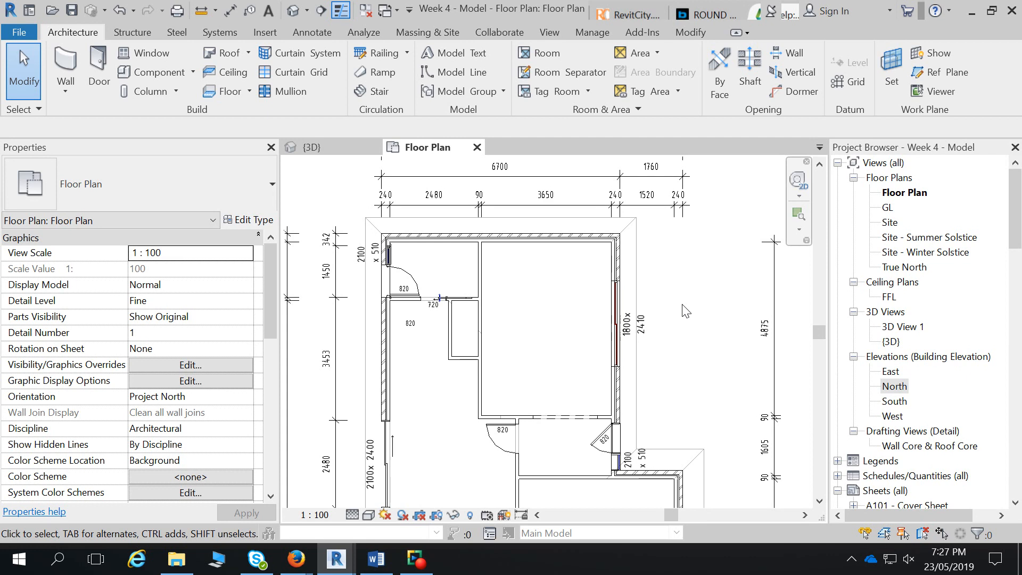
# - Dismiss the save reminder and place rooms tagged with area in the northeast room and the large west room
pyautogui.moveTo(523, 357); pyautogui.dragTo(527, 327, button='middle')
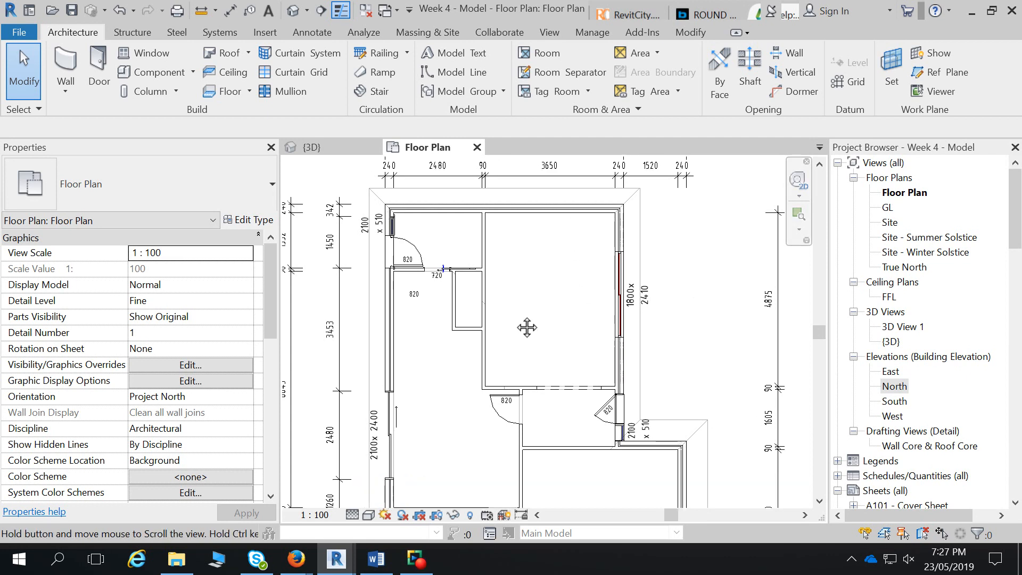
pyautogui.scroll(-2, 527, 327)
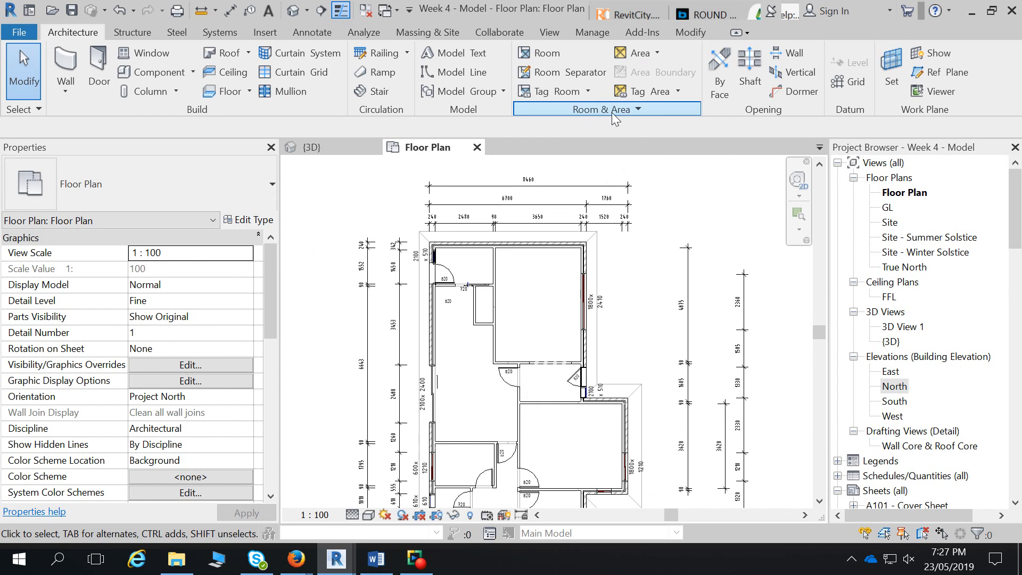
pyautogui.click(548, 53)
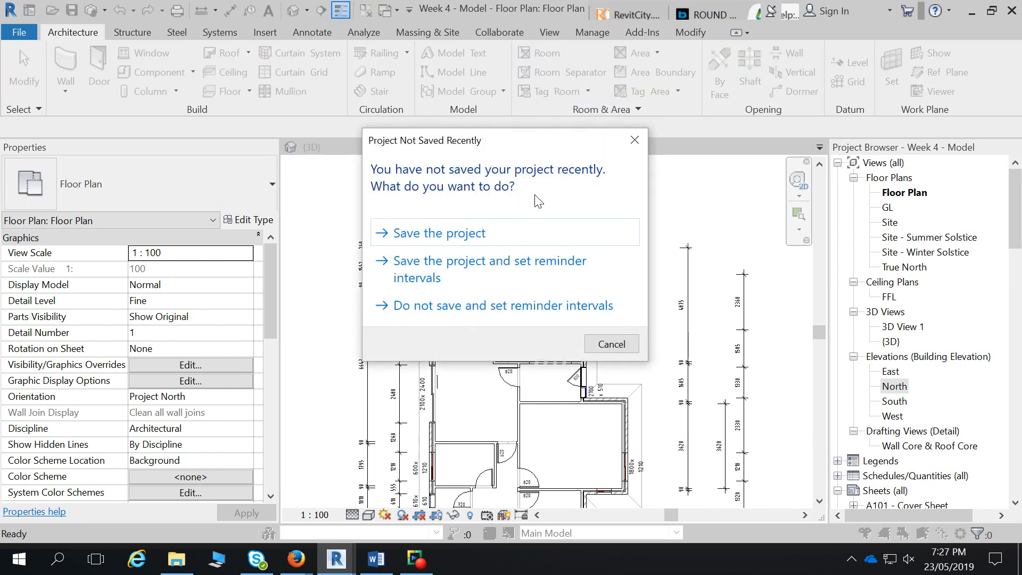
pyautogui.click(633, 141)
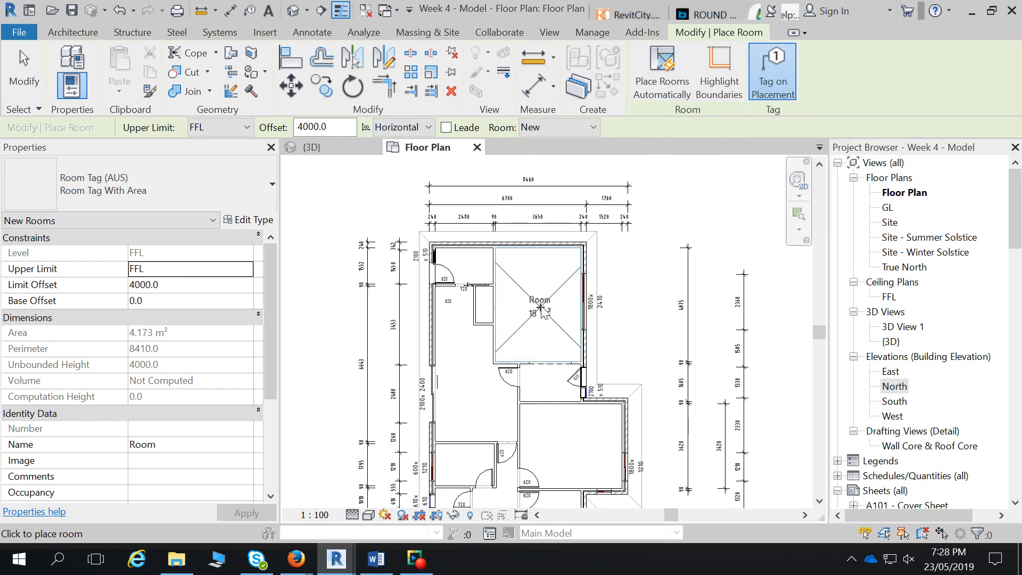
pyautogui.click(540, 349)
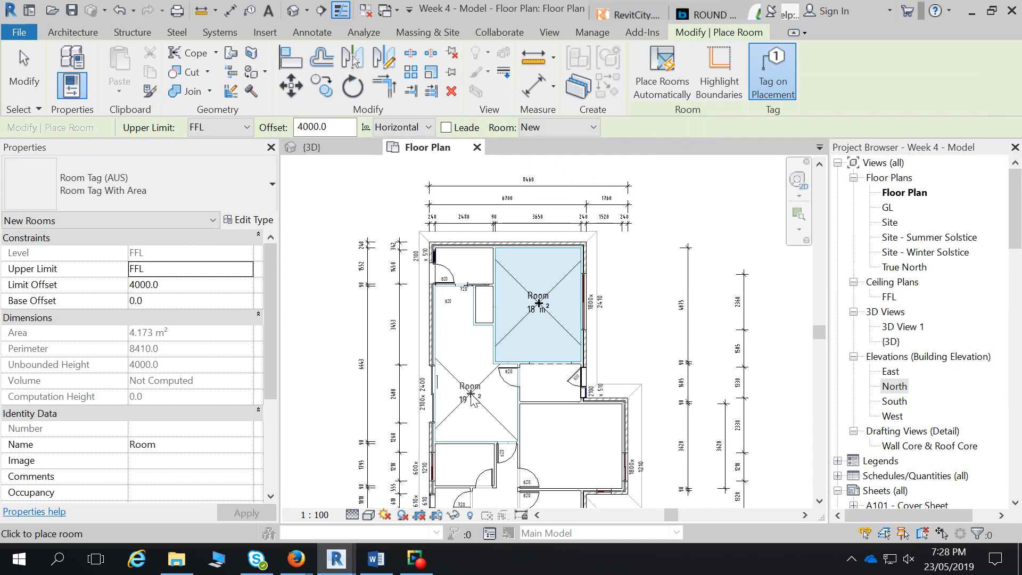
pyautogui.click(476, 391)
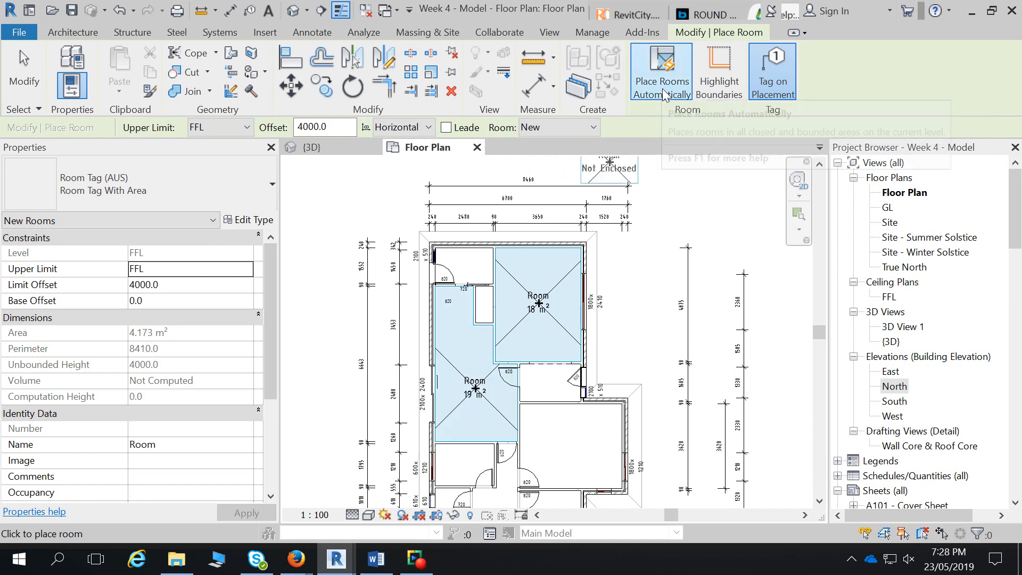
# - Try placing rooms automatically in all remaining enclosed areas of the plan, and undo the placement
pyautogui.click(666, 88)
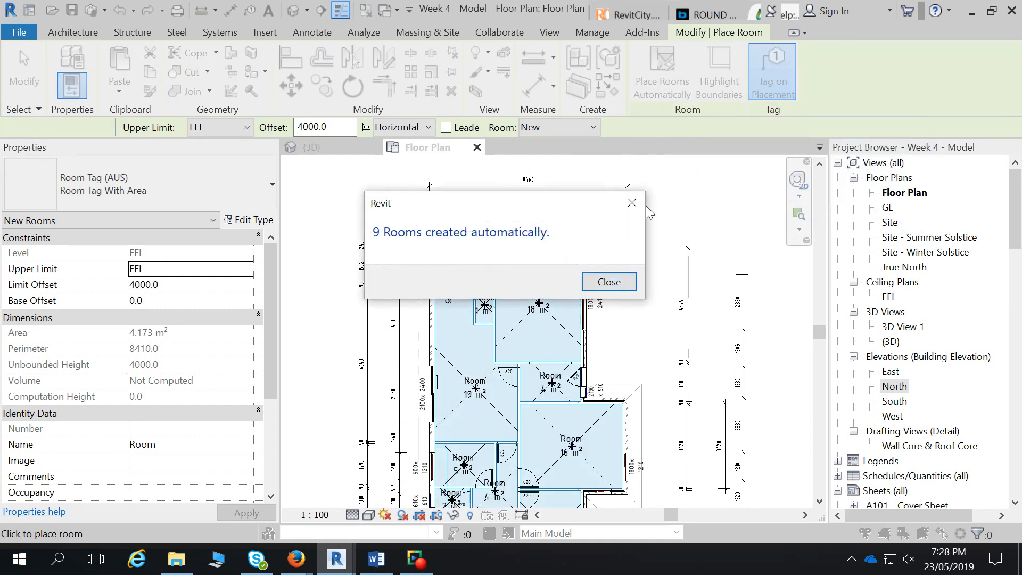
pyautogui.click(632, 203)
pyautogui.press('Escape')
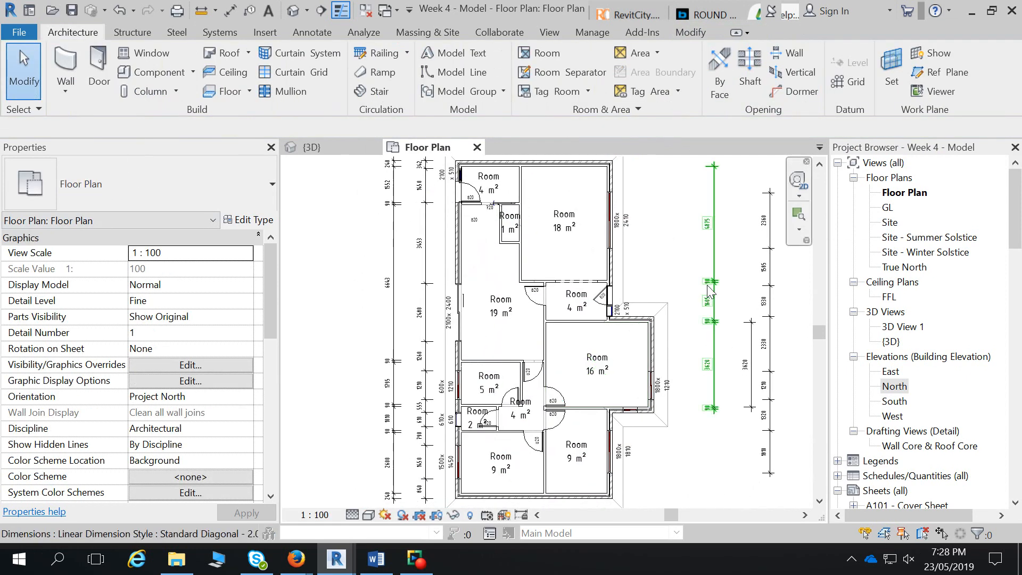
pyautogui.hotkey('ctrl', 'z')
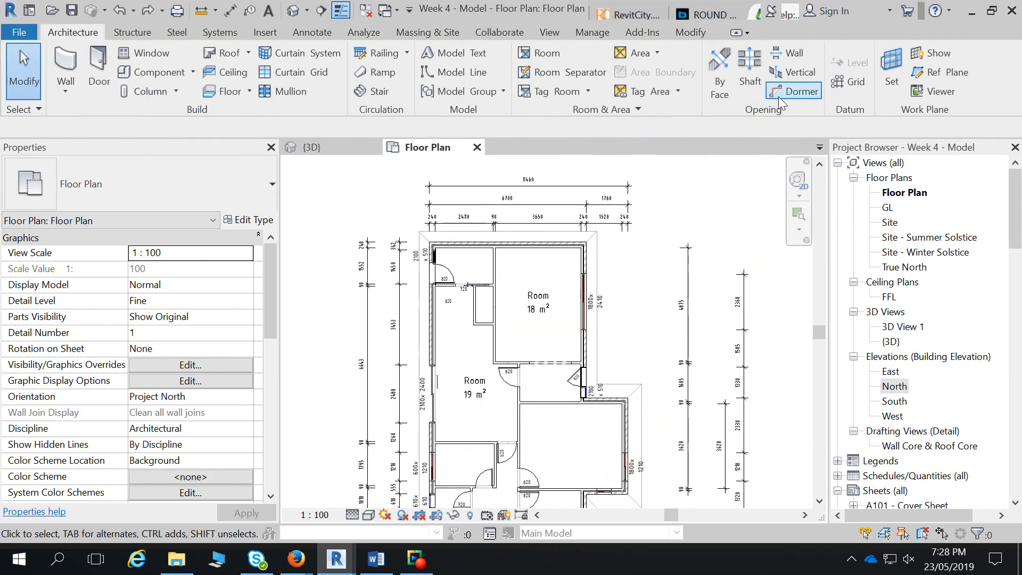
# - Place a tagged room in the projecting east room and delete the redundant room placed over the northeast room
pyautogui.click(539, 53)
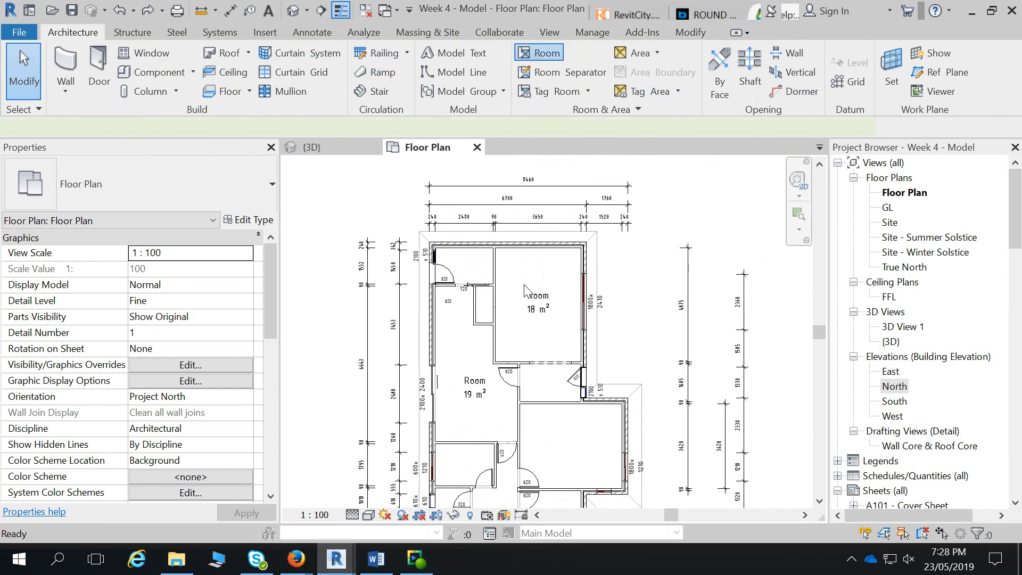
pyautogui.click(573, 451)
pyautogui.moveTo(587, 342); pyautogui.dragTo(599, 242, button='middle')
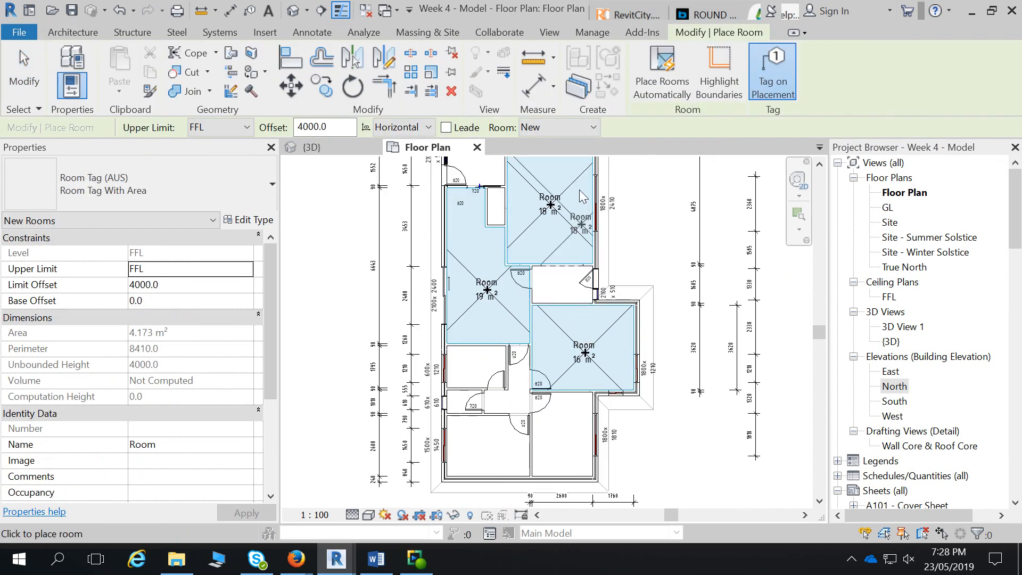
pyautogui.click(548, 229)
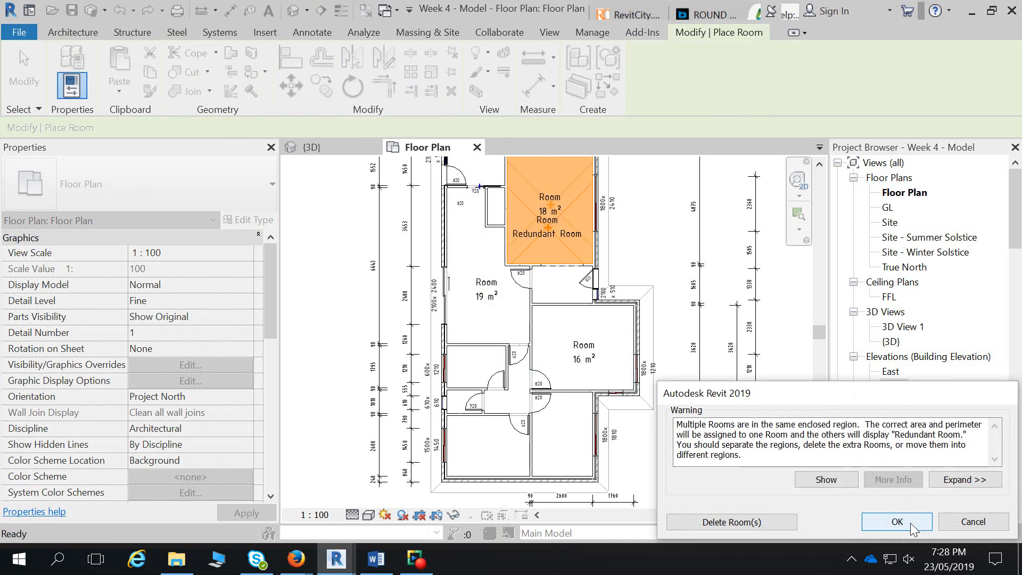
pyautogui.click(759, 523)
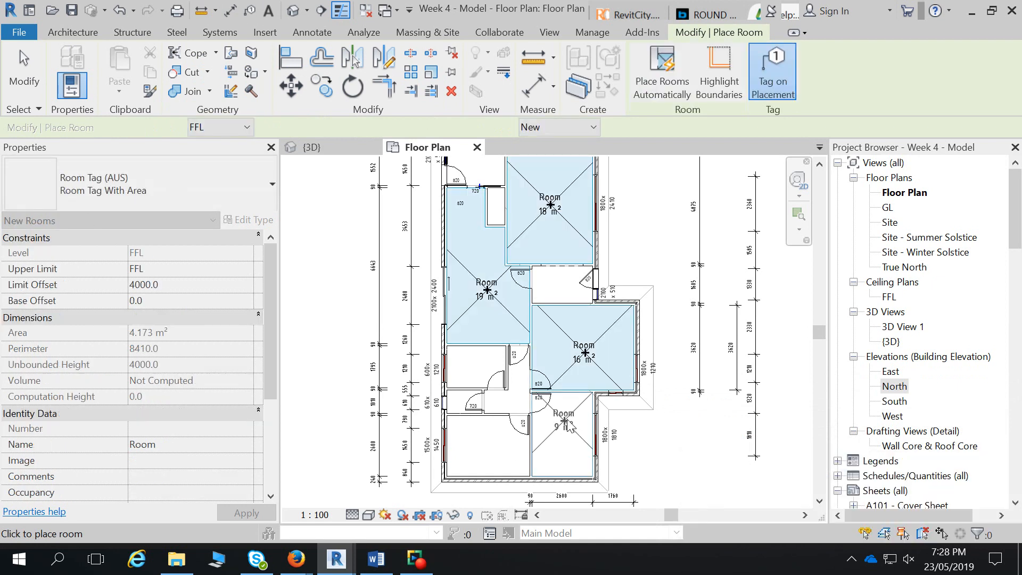
# - Place tagged rooms in the southeast and southwest rooms, the small west room, the passage and the room north of them
pyautogui.click(573, 422)
pyautogui.click(489, 455)
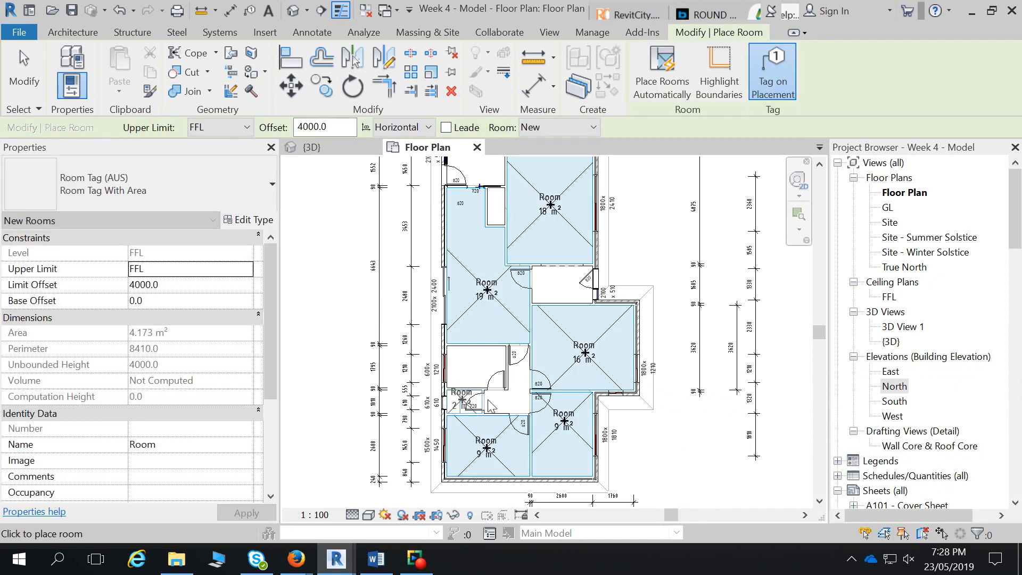
pyautogui.click(470, 404)
pyautogui.click(515, 404)
pyautogui.click(478, 379)
# - Switch the tag type to Room Tag without area and place a room in the small northwest room
pyautogui.click(171, 191)
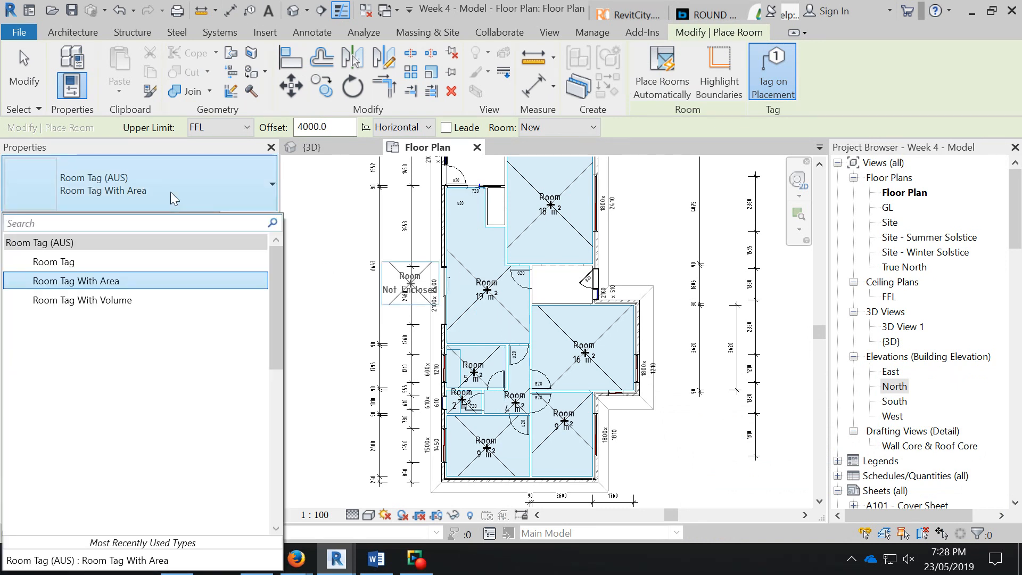
pyautogui.click(80, 261)
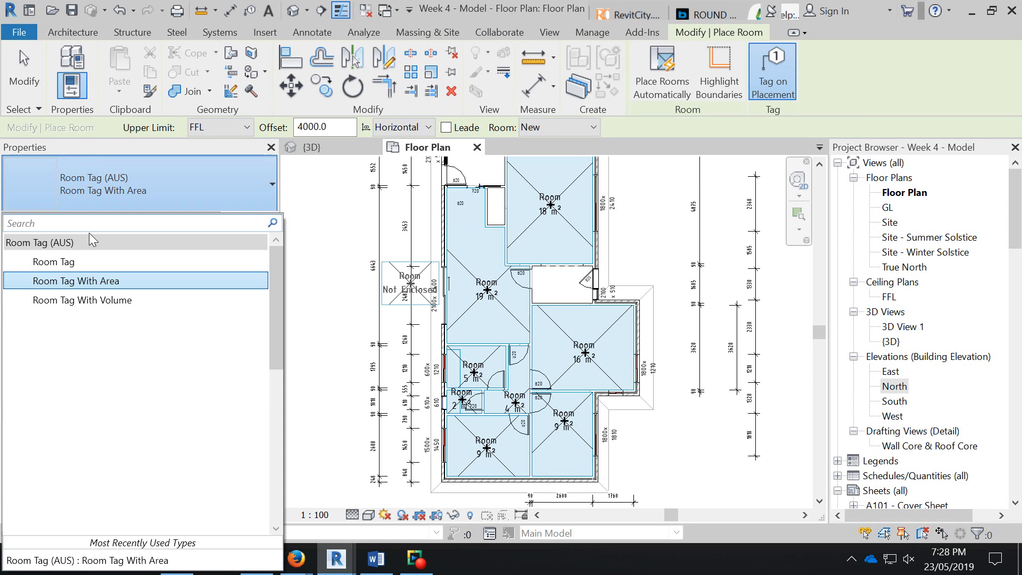
pyautogui.moveTo(479, 170); pyautogui.dragTo(472, 304, button='middle')
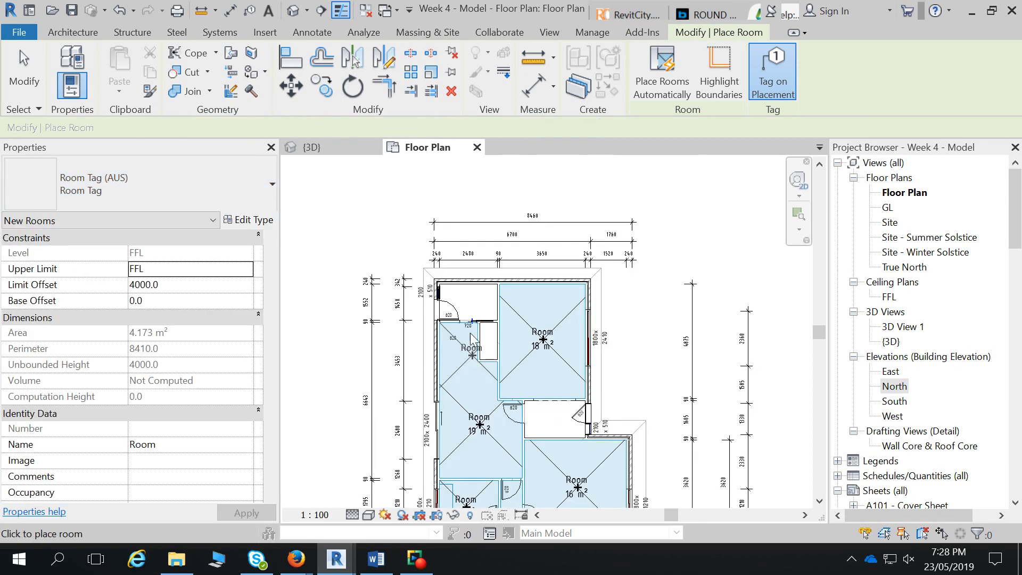
pyautogui.click(471, 299)
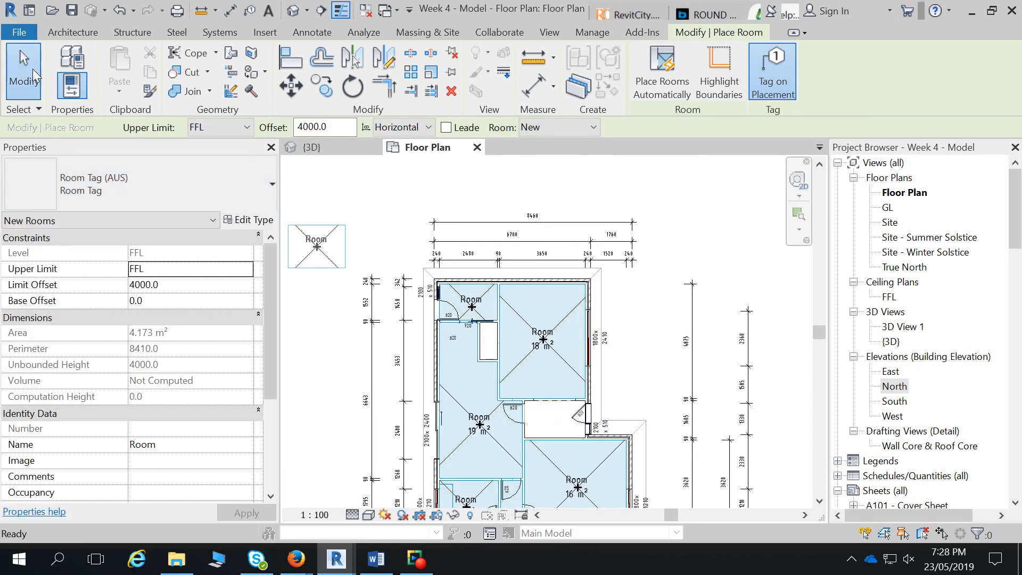
pyautogui.press('Escape')
pyautogui.press('Escape')
# - Change the northeast room's tag type to Room Tag without area
pyautogui.click(535, 351)
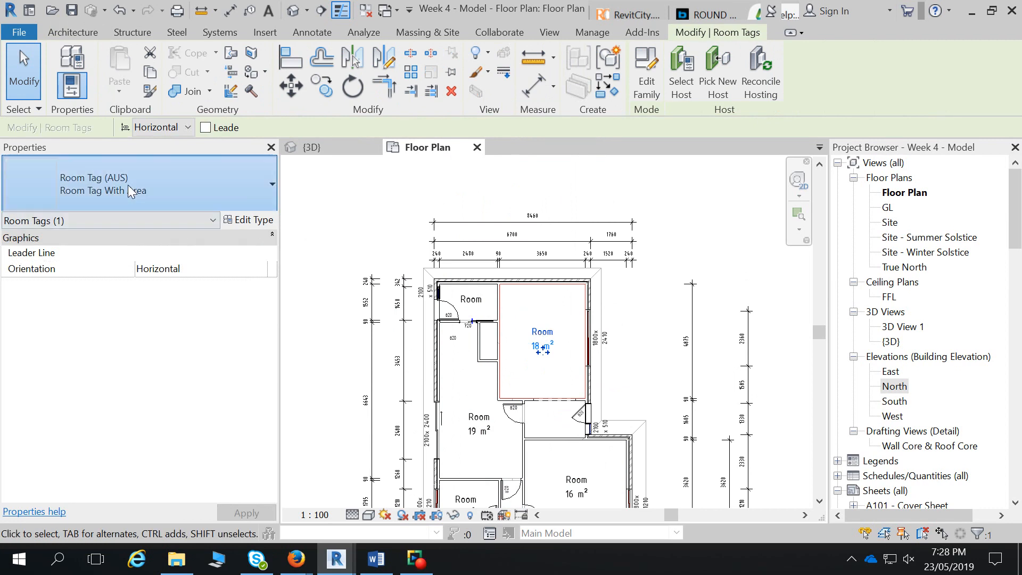
pyautogui.click(128, 184)
pyautogui.click(100, 262)
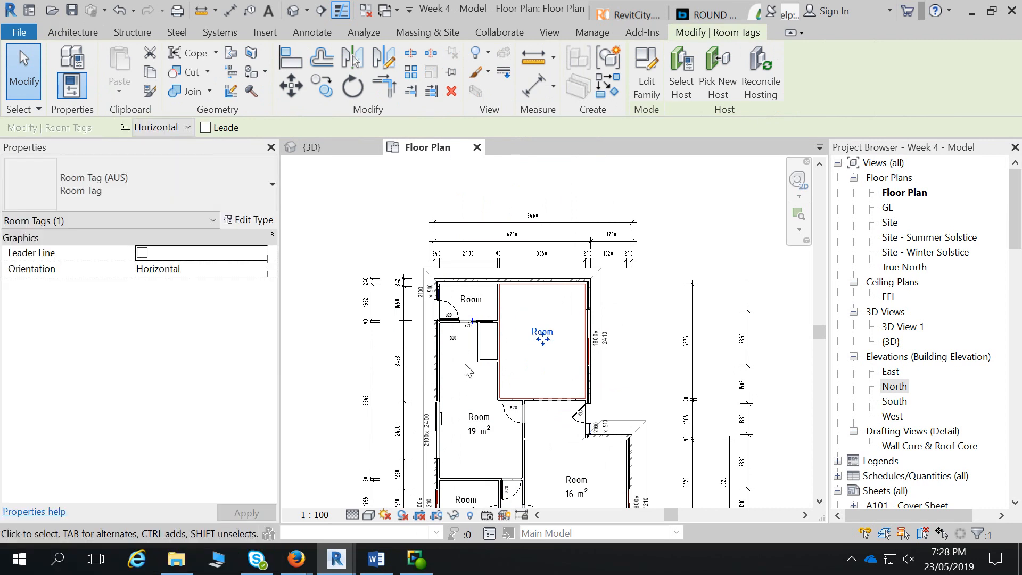
# - Move the northwest room's tag slightly southwest within the room
pyautogui.click(471, 299)
pyautogui.scroll(3, 479, 306)
pyautogui.moveTo(481, 311); pyautogui.dragTo(473, 319)
pyautogui.press('Escape')
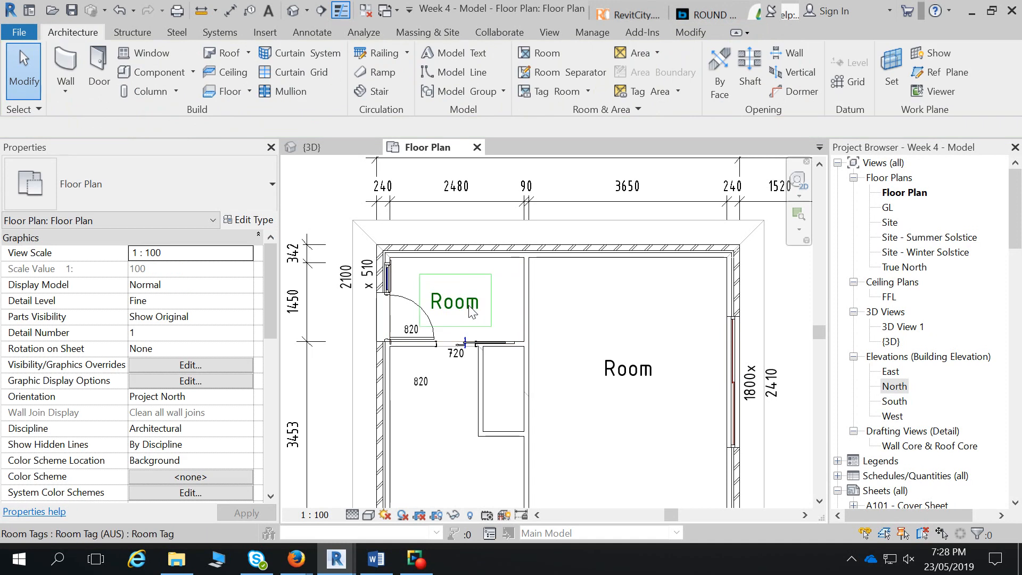
# - Rename the northwest room L'dry in its tag, removing the stray backslash after the name
pyautogui.click(472, 312)
pyautogui.click(471, 303)
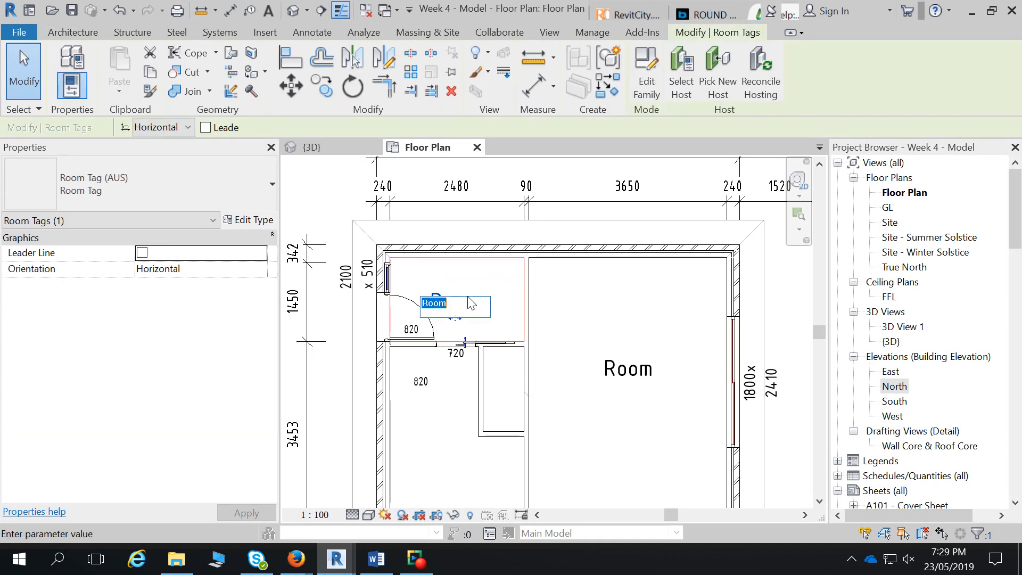
pyautogui.write("L'dry\\")
pyautogui.press('Return')
pyautogui.press('Return')
pyautogui.press('Escape')
pyautogui.click(452, 303)
pyautogui.click(452, 302)
pyautogui.press('End')
pyautogui.press('BackSpace')
pyautogui.click(581, 408)
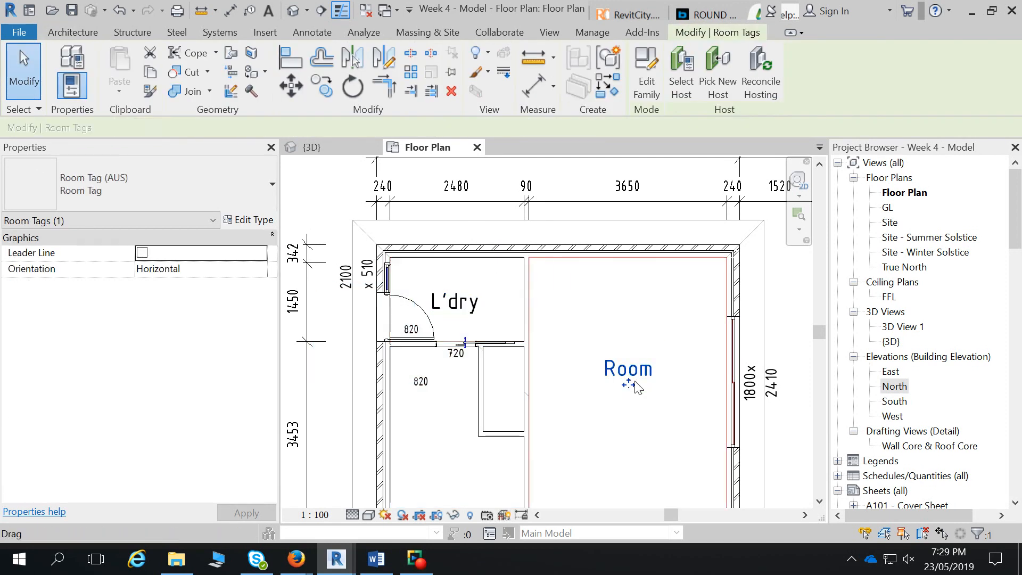
# - Rename the large northeast room Living in its tag
pyautogui.click(636, 392)
pyautogui.click(637, 392)
pyautogui.write('Living')
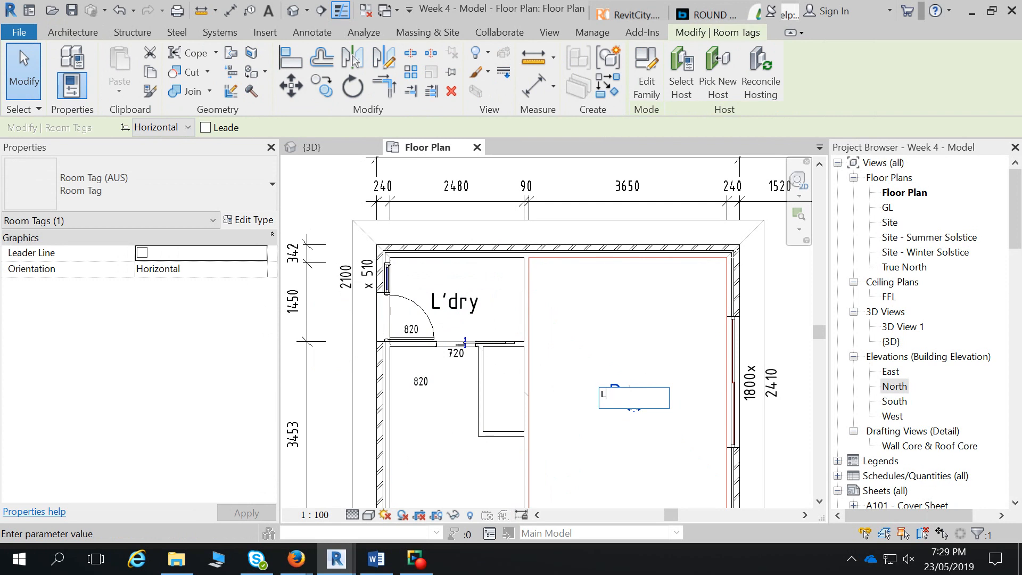
pyautogui.press('Return')
# - Rename the 16 m² room on the east side Bed 1 in its tag
pyautogui.scroll(-3, 648, 395)
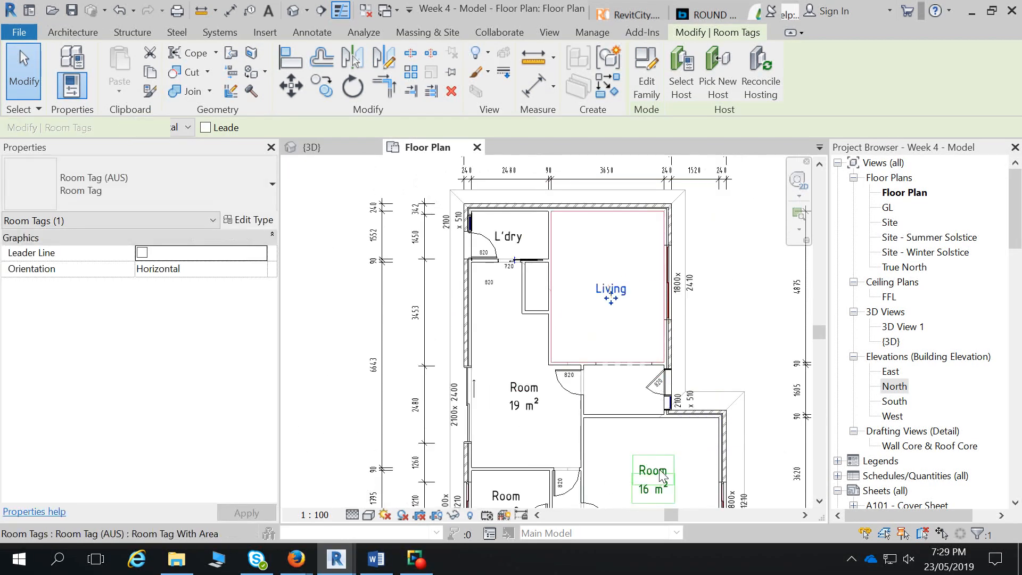
pyautogui.click(662, 476)
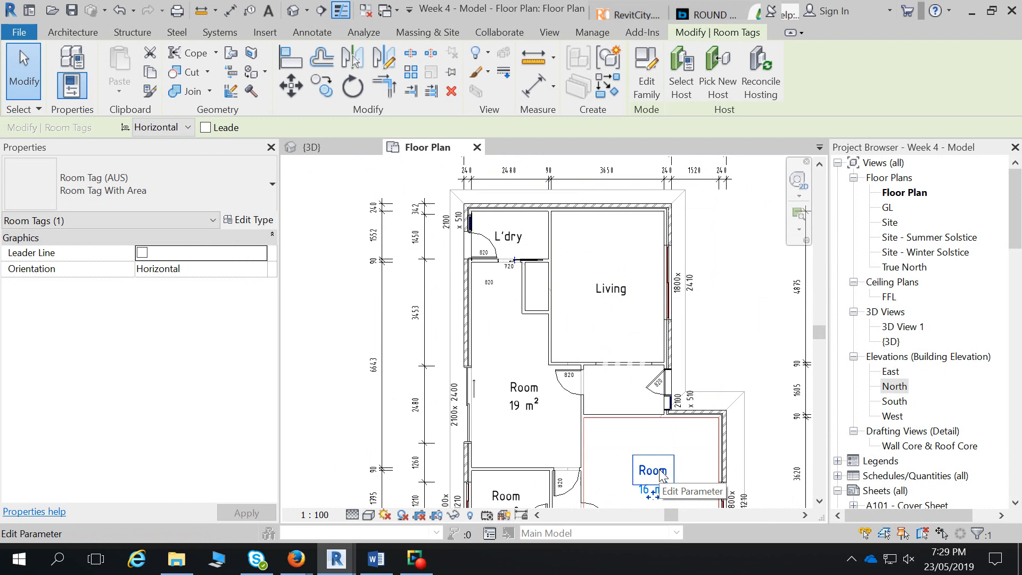
pyautogui.click(661, 472)
pyautogui.write('Bed 1')
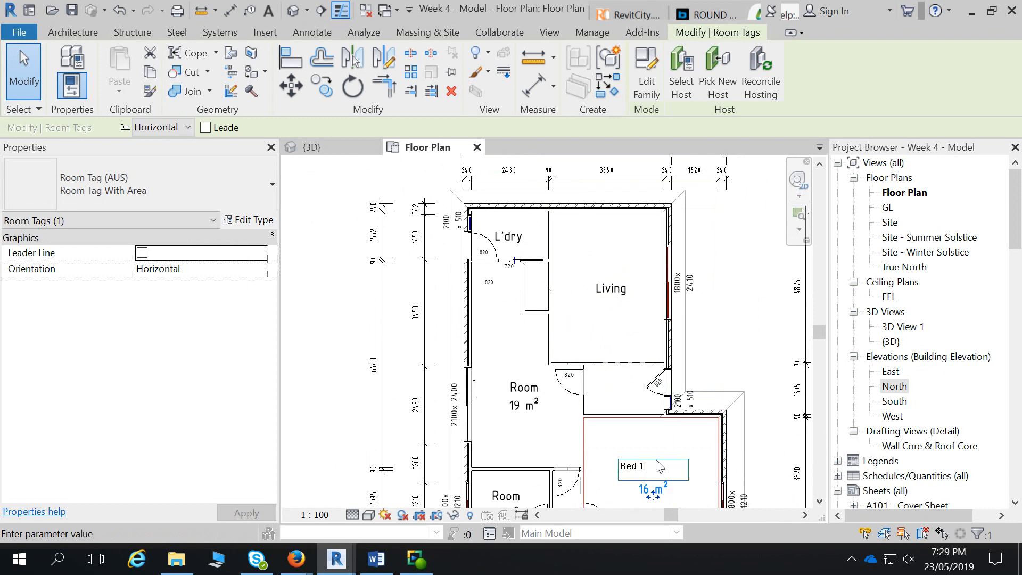
pyautogui.scroll(-2, 659, 479)
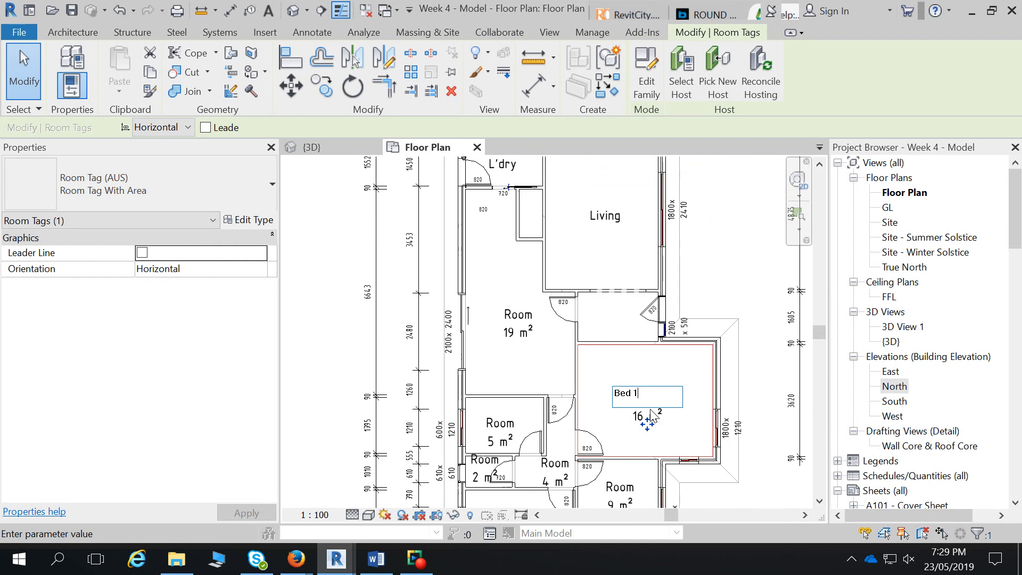
pyautogui.press('Return')
# - Rename the 19 m² room west of the entrance space Kitchen and move its tag northwest within the room
pyautogui.click(550, 336)
pyautogui.click(553, 333)
pyautogui.write('Kitchen')
pyautogui.press('Return')
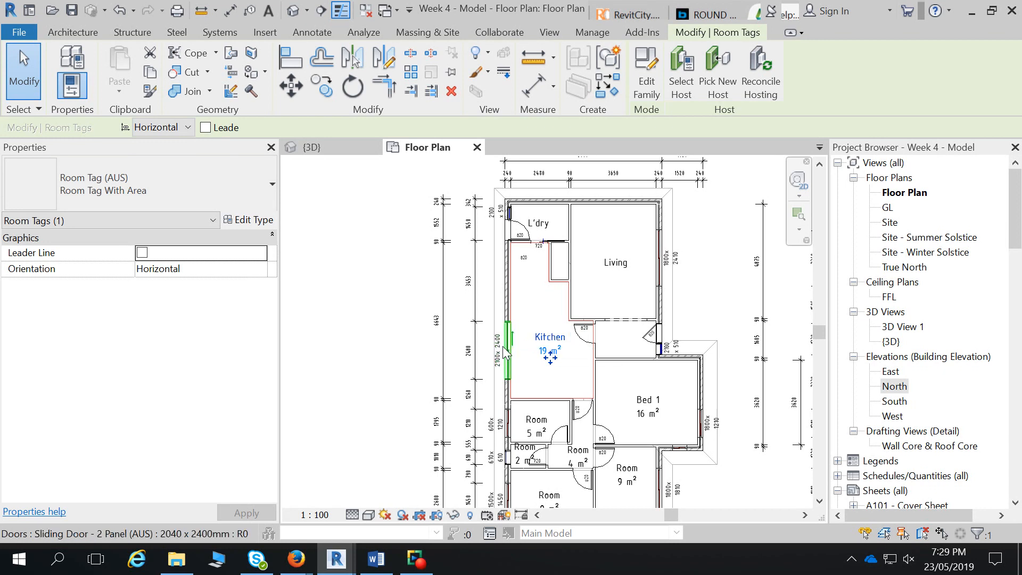
pyautogui.moveTo(537, 341); pyautogui.dragTo(523, 307)
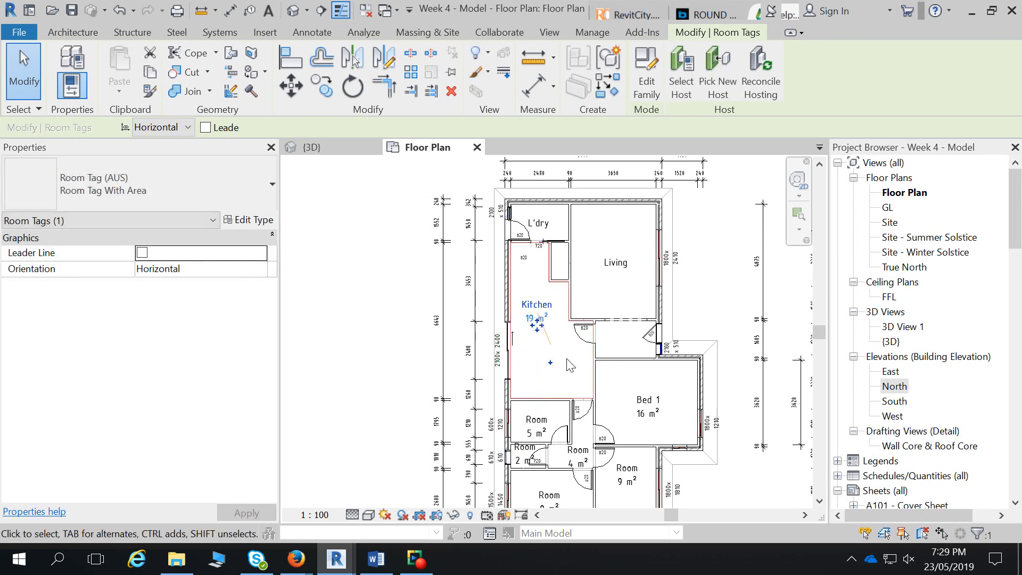
# - Draw a horizontal room separation line across the Kitchen room, from the Living room's southwest wall corner to the west wall, accepting the warnings
pyautogui.click(73, 32)
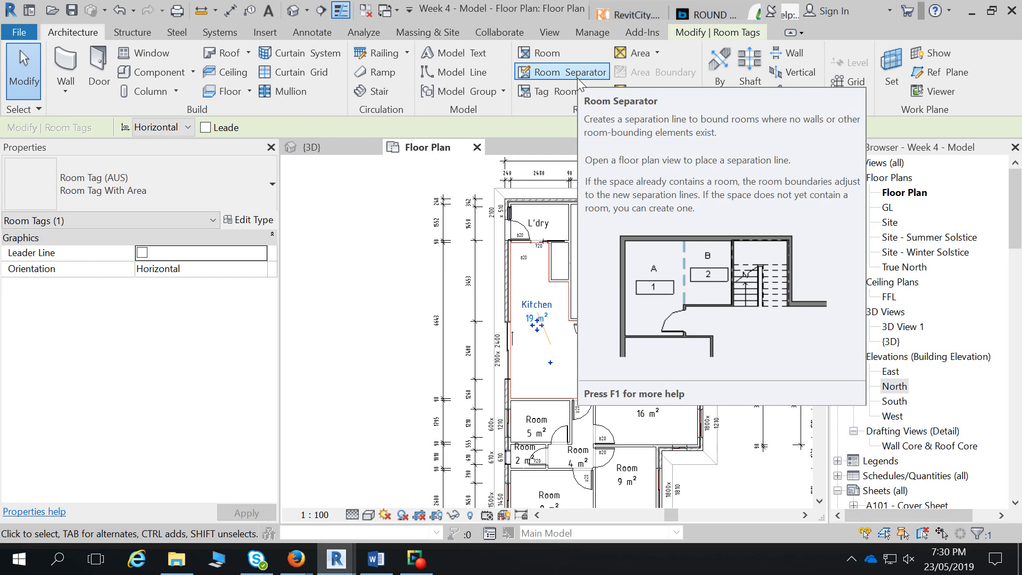
pyautogui.click(577, 77)
pyautogui.scroll(3, 578, 326)
pyautogui.click(554, 310)
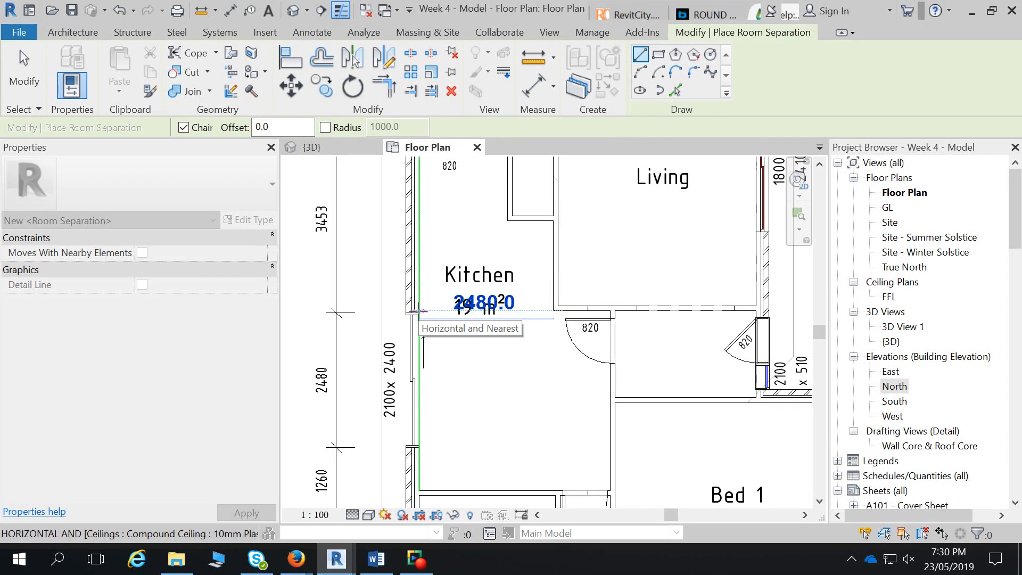
pyautogui.click(418, 310)
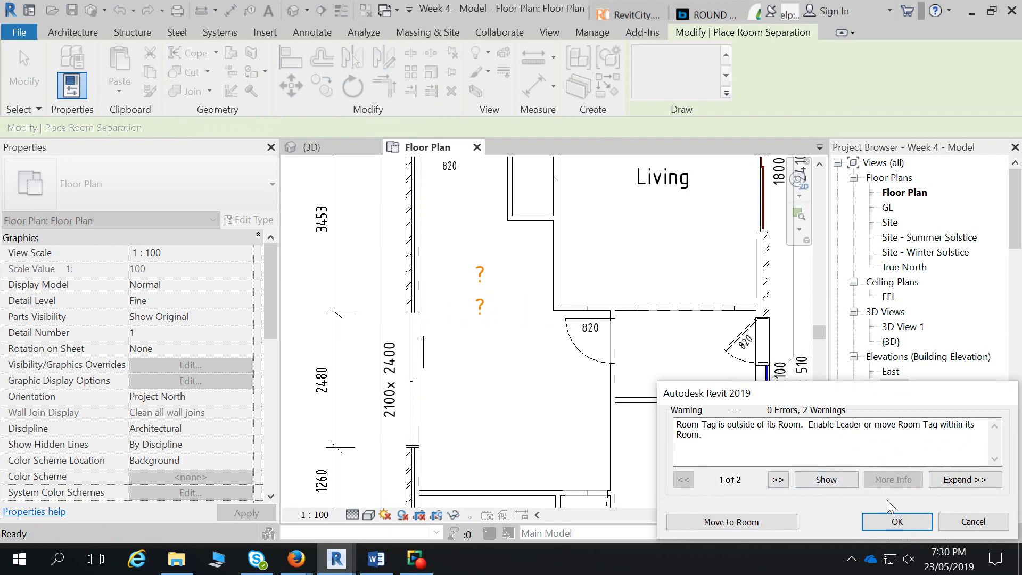
pyautogui.click(897, 523)
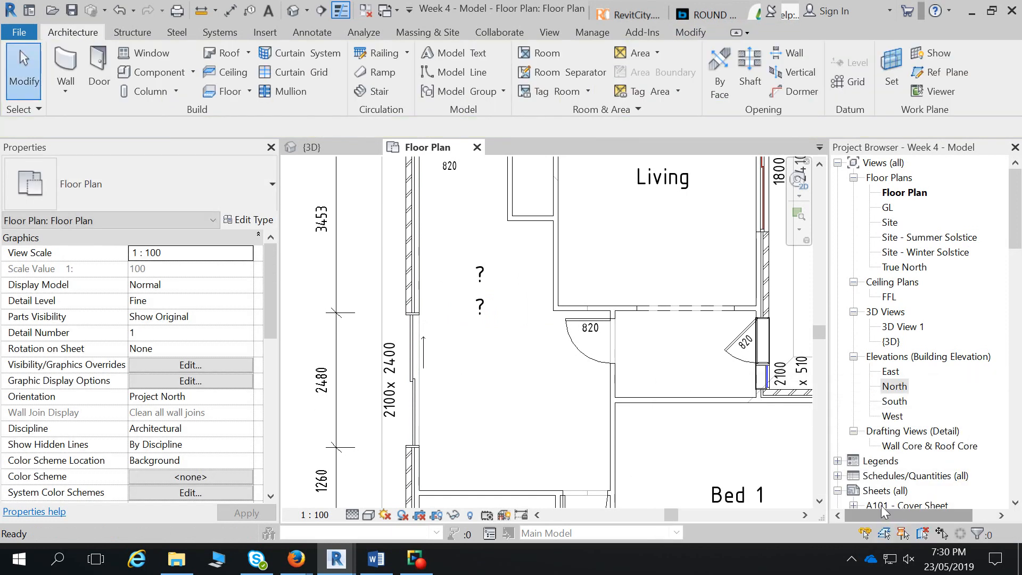
# - Move the displaced room tag south of the separation line and rename that room Meals
pyautogui.moveTo(482, 288); pyautogui.dragTo(505, 407)
pyautogui.click(509, 361)
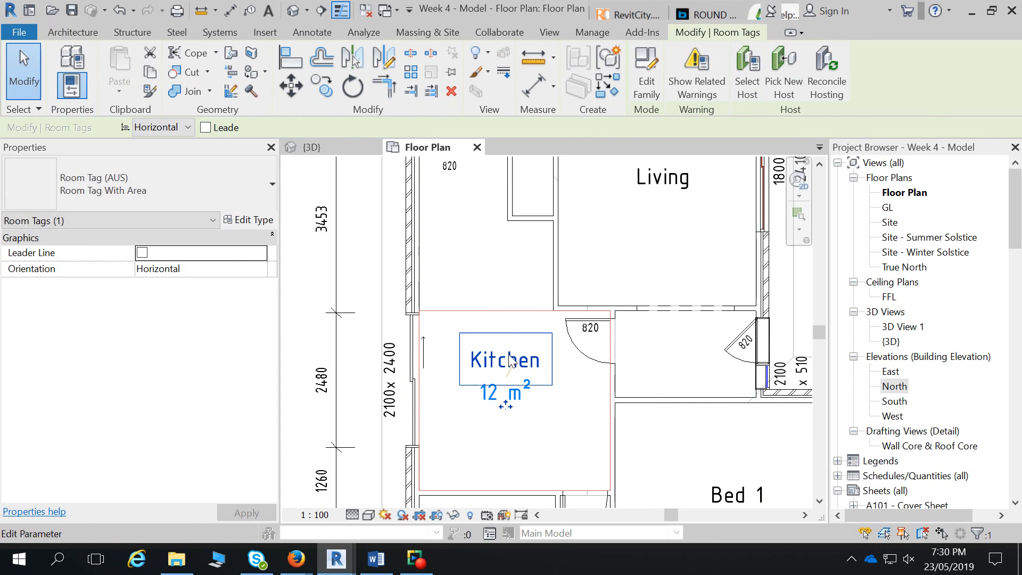
pyautogui.write('D')
pyautogui.write('Meals')
pyautogui.press('Return')
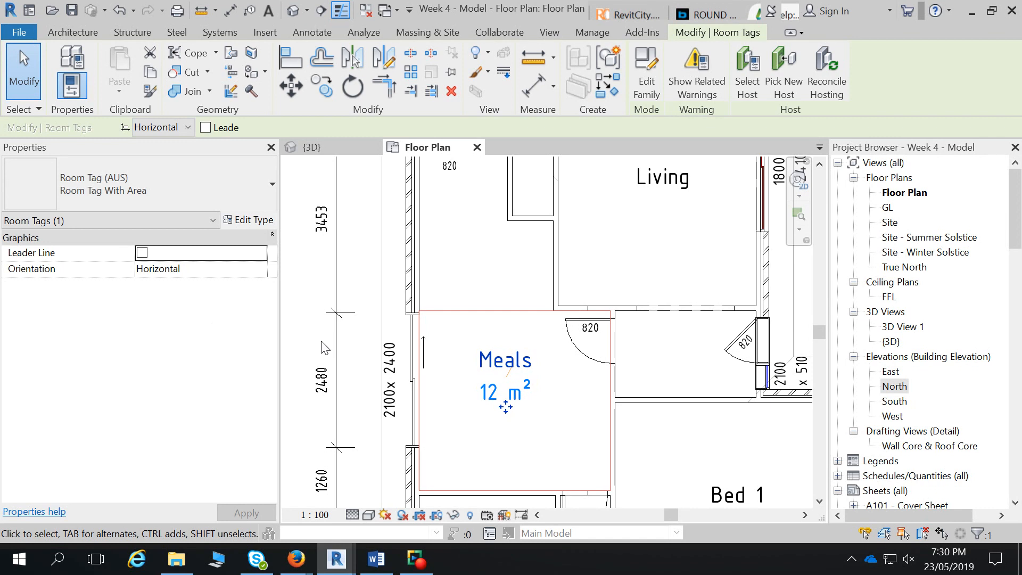
# - Reveal hidden elements, unhide the room separation line category, and leave the reveal mode
pyautogui.press('r')
pyautogui.press('h')
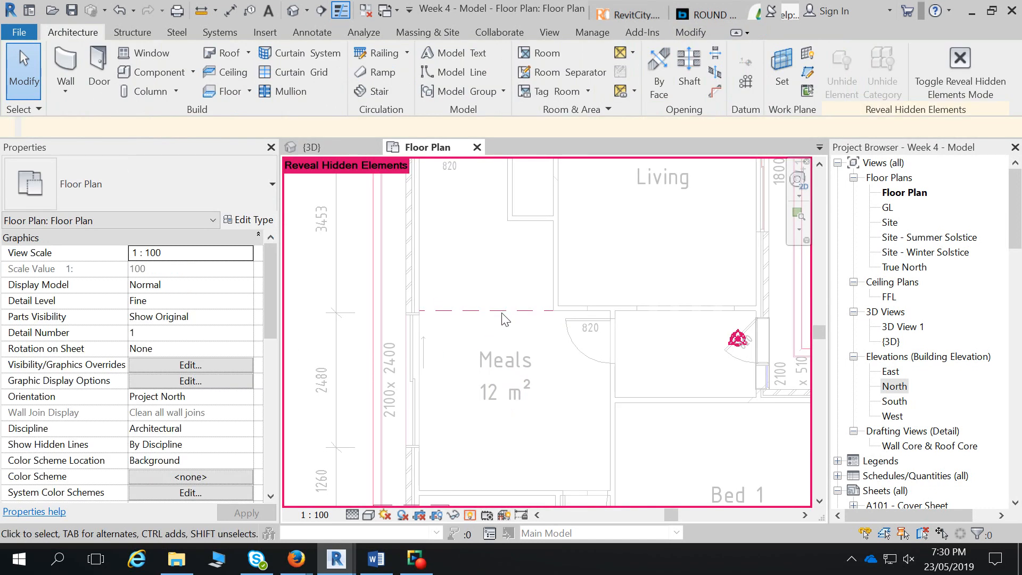
pyautogui.click(512, 311)
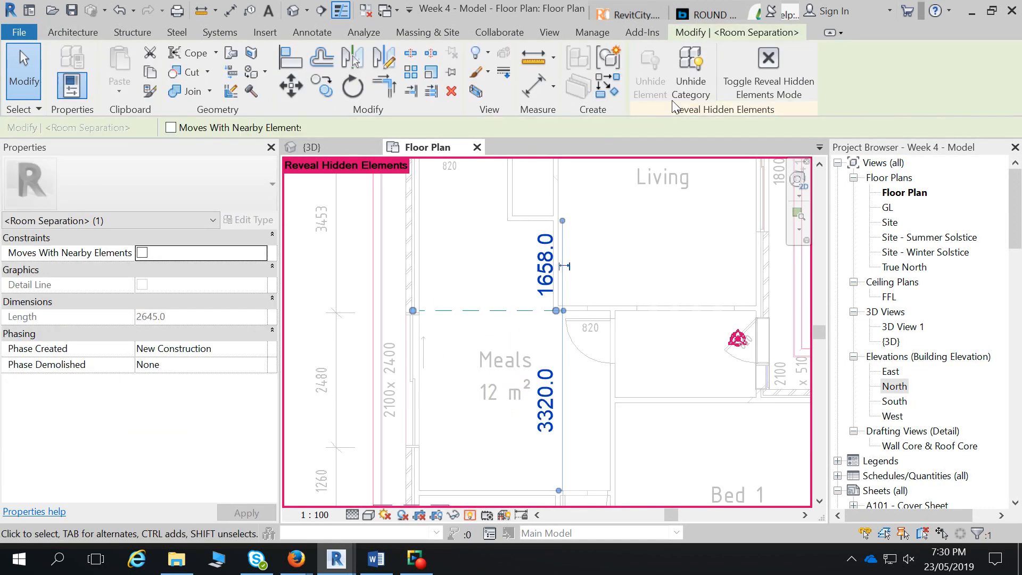
pyautogui.click(691, 79)
pyautogui.press('r')
pyautogui.press('h')
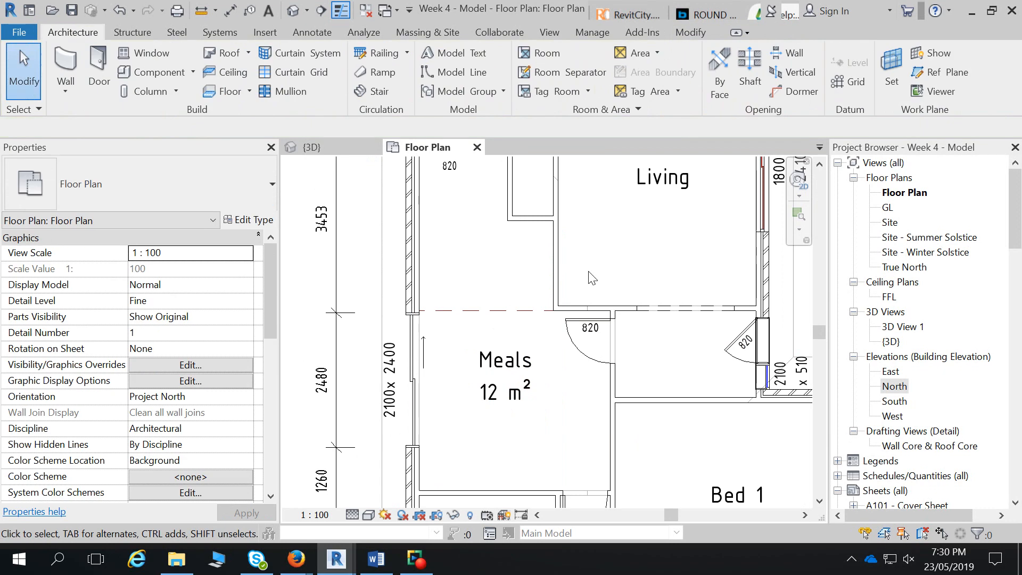
# - Turn off Thin Lines and inspect the room separation line north of Meals
pyautogui.click(341, 10)
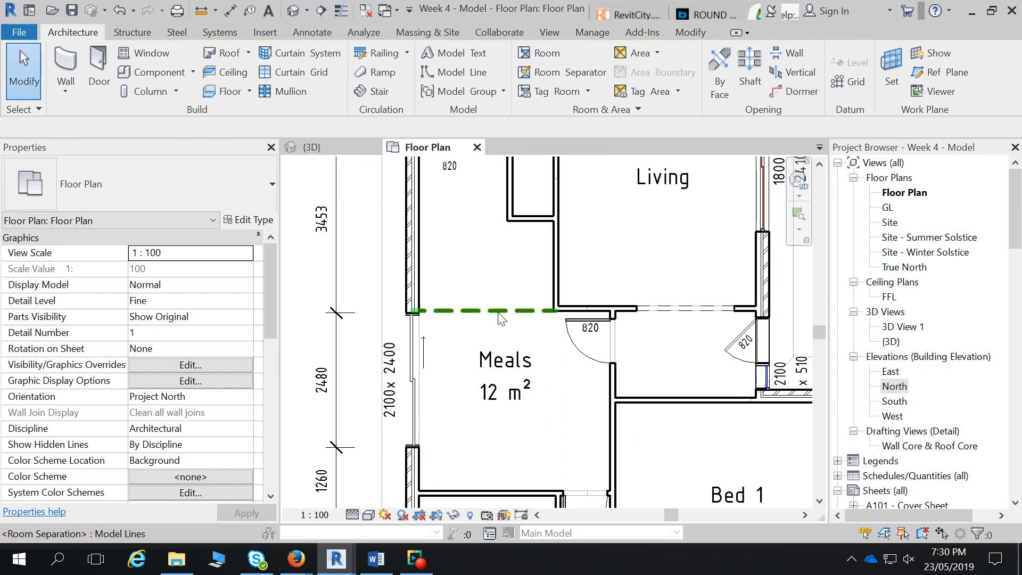
pyautogui.click(482, 310)
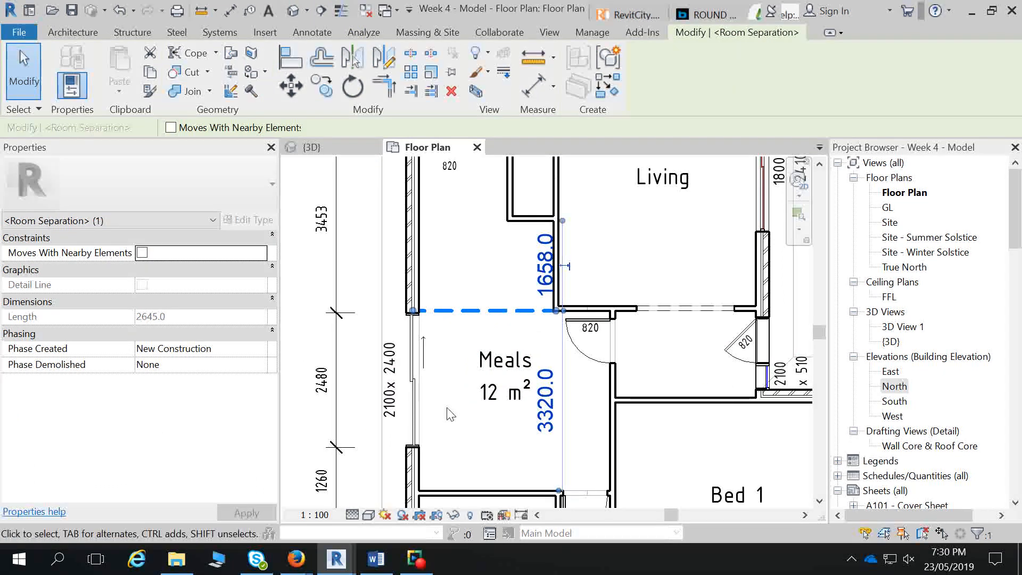
pyautogui.click(519, 436)
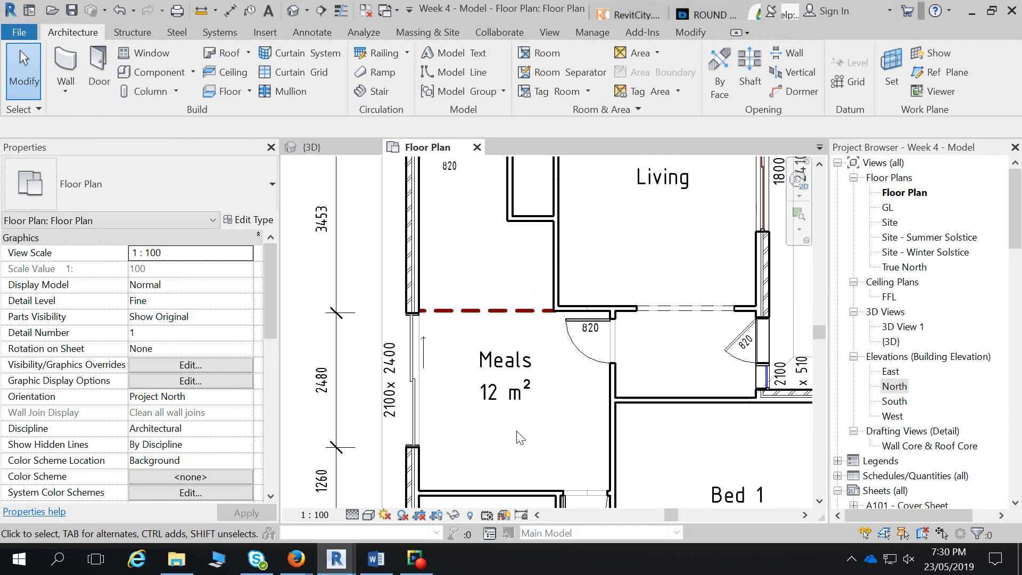
# - Hide the room separation line's category in the floor plan view
pyautogui.click(531, 313)
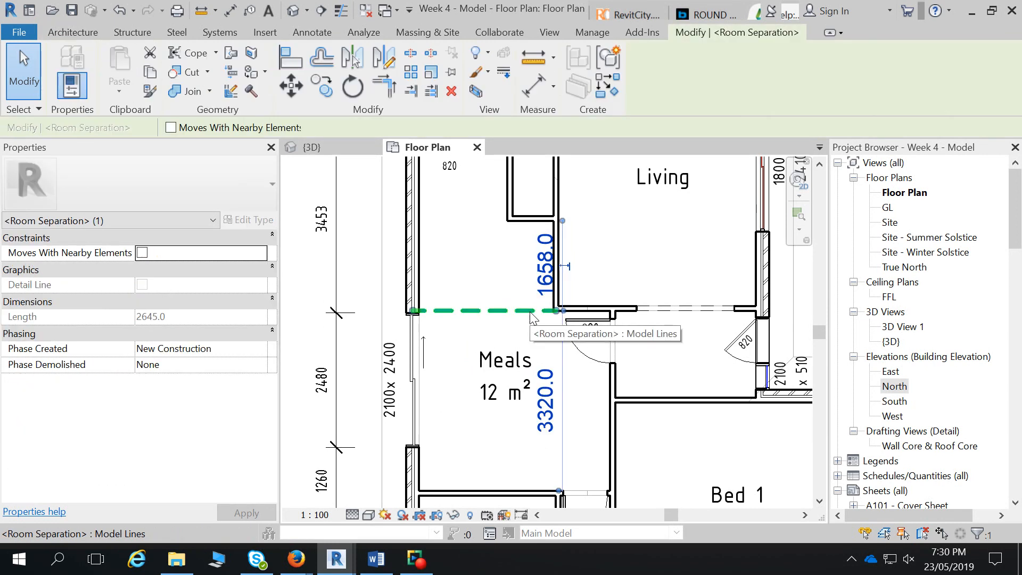
pyautogui.rightClick(530, 312)
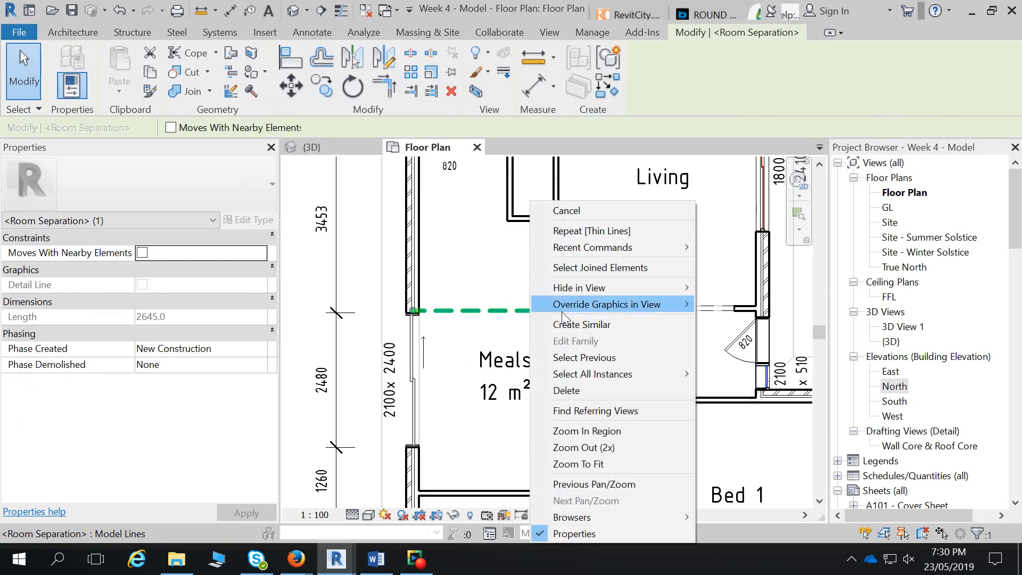
pyautogui.moveTo(603, 289)
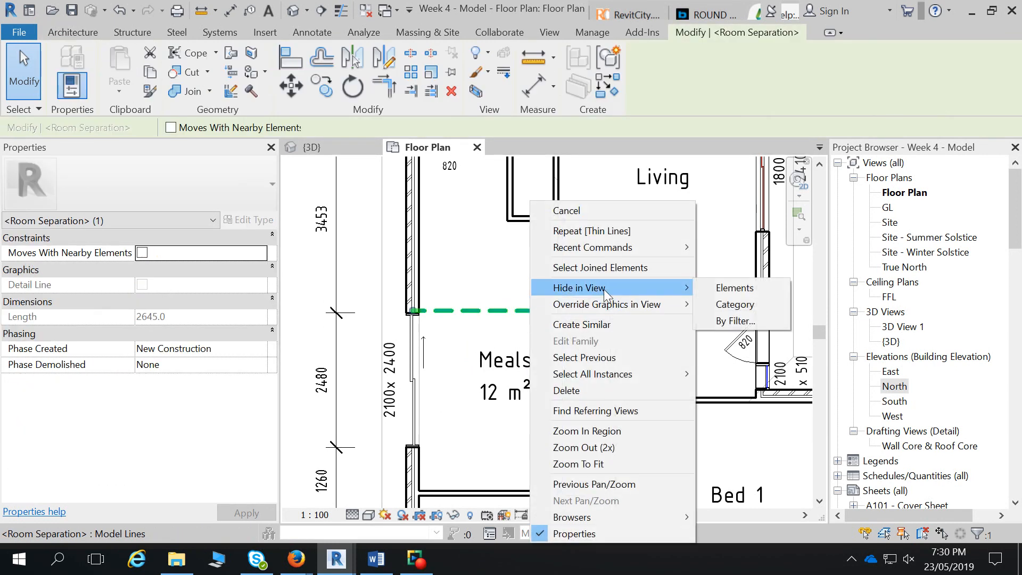
pyautogui.click(723, 305)
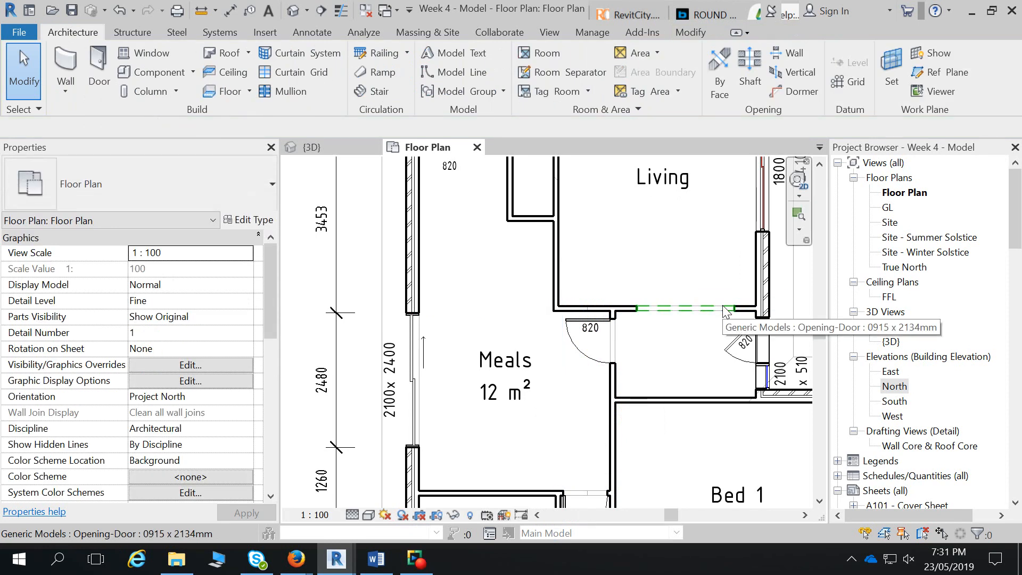
pyautogui.scroll(-1, 509, 336)
pyautogui.scroll(5, 580, 318)
pyautogui.scroll(-6, 583, 375)
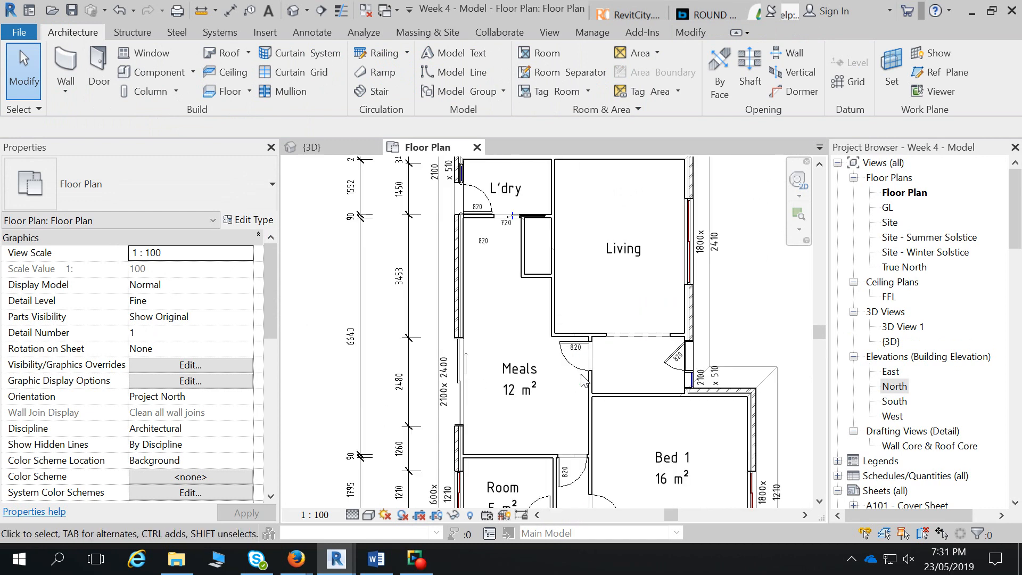
pyautogui.scroll(-5, 582, 379)
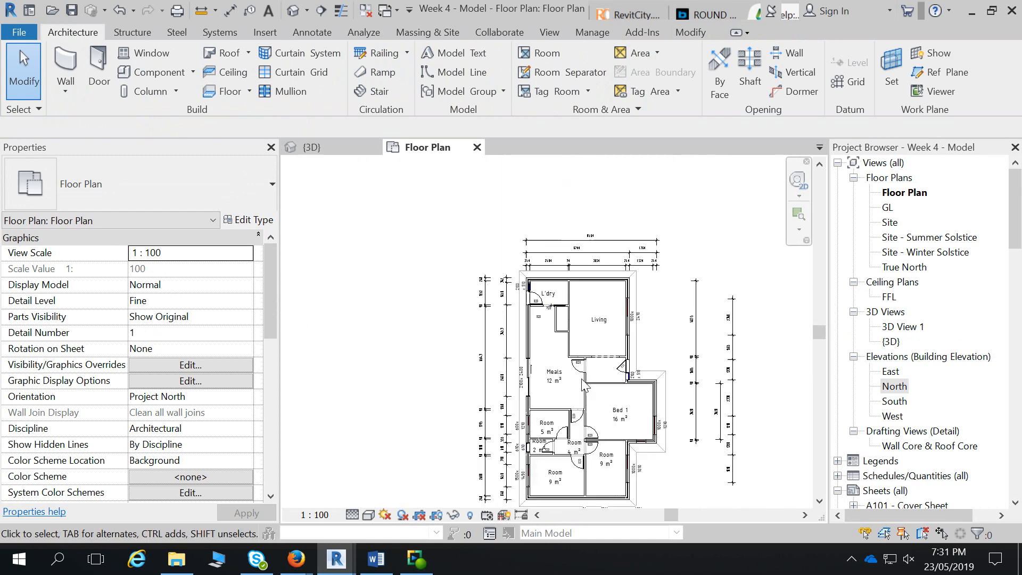
pyautogui.click(637, 275)
pyautogui.click(353, 404)
# - Rename the 5 m² room south of Meals Bath and the 2 m² room below it WC
pyautogui.scroll(2, 552, 405)
pyautogui.moveTo(617, 410); pyautogui.dragTo(584, 349, button='middle')
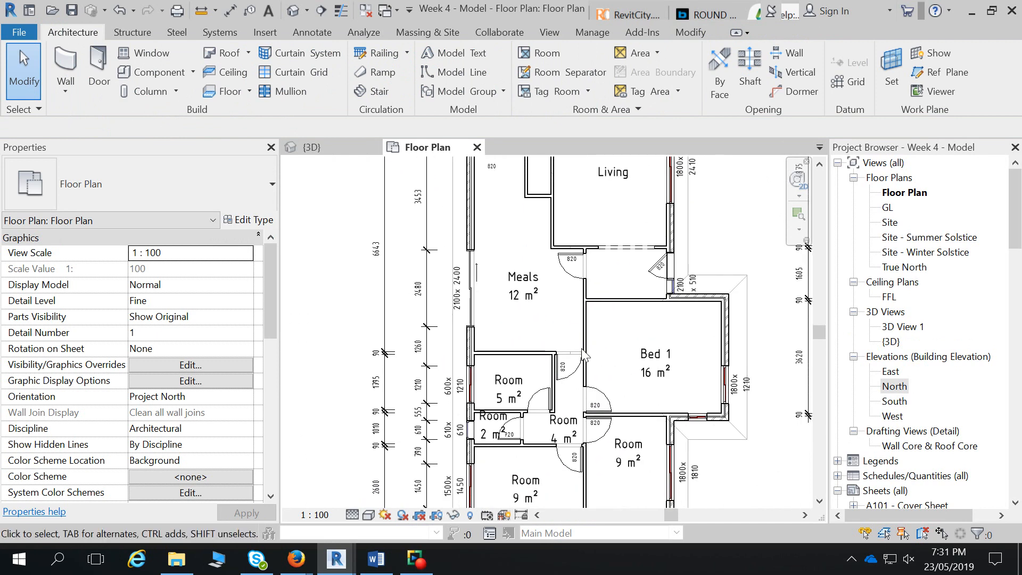
pyautogui.click(508, 379)
pyautogui.click(508, 380)
pyautogui.write('Bath')
pyautogui.press('Return')
pyautogui.click(492, 424)
pyautogui.click(492, 423)
pyautogui.write('WC')
pyautogui.press('Return')
# - Rename the southwest 9 m² room Bed 3 and the southeast 9 m² room Bed 2
pyautogui.click(525, 480)
pyautogui.click(525, 480)
pyautogui.write('Bed 3')
pyautogui.press('Return')
pyautogui.click(628, 443)
pyautogui.click(630, 437)
pyautogui.write('Bed 2')
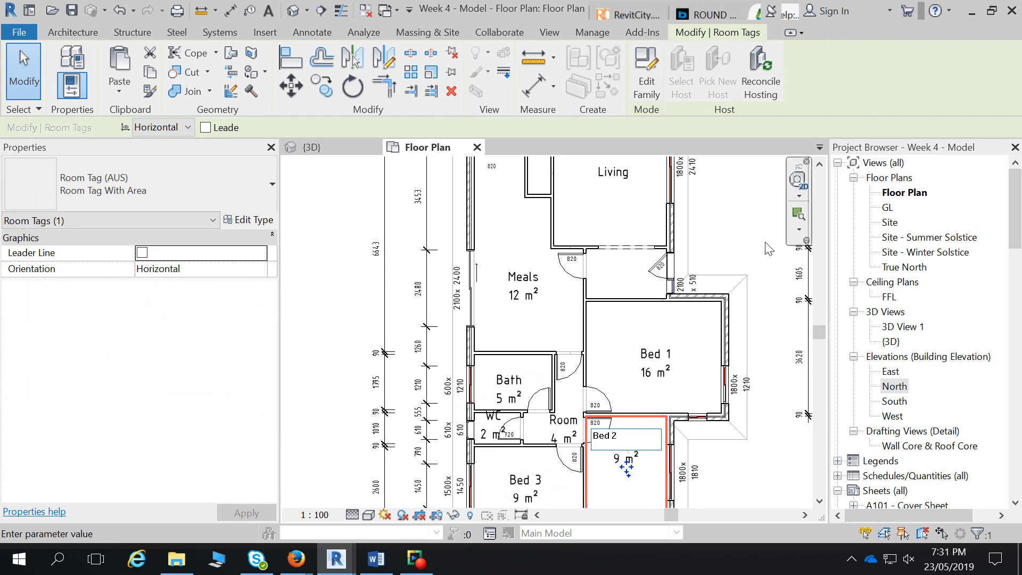
pyautogui.press('Return')
# - Place a room with a Room Tag in the space between Living and Bed 1 and name it Entry
pyautogui.click(95, 31)
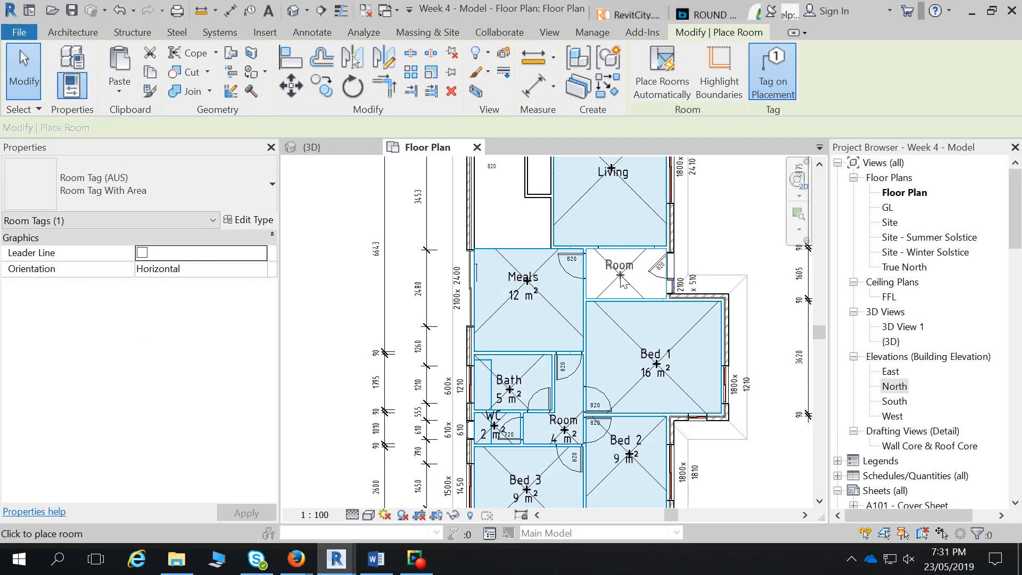
pyautogui.click(631, 298)
pyautogui.press('Escape')
pyautogui.press('Escape')
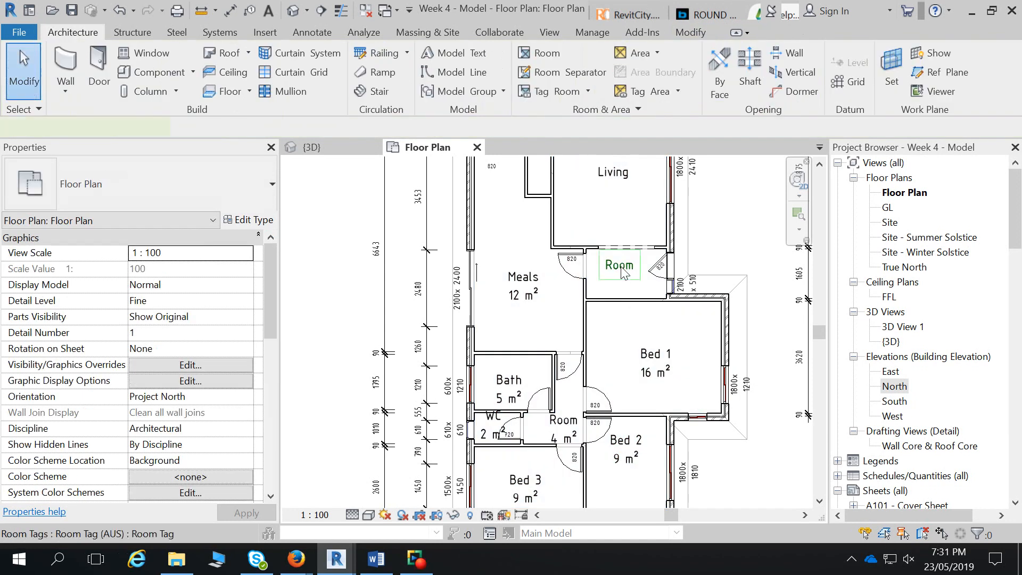
pyautogui.doubleClick(620, 265)
pyautogui.write('Entry')
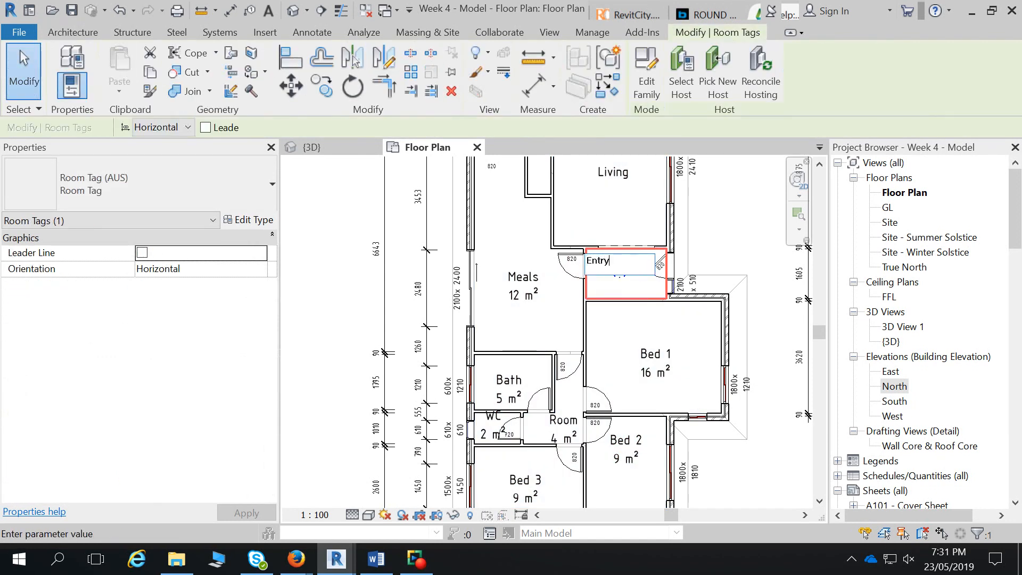
pyautogui.press('Return')
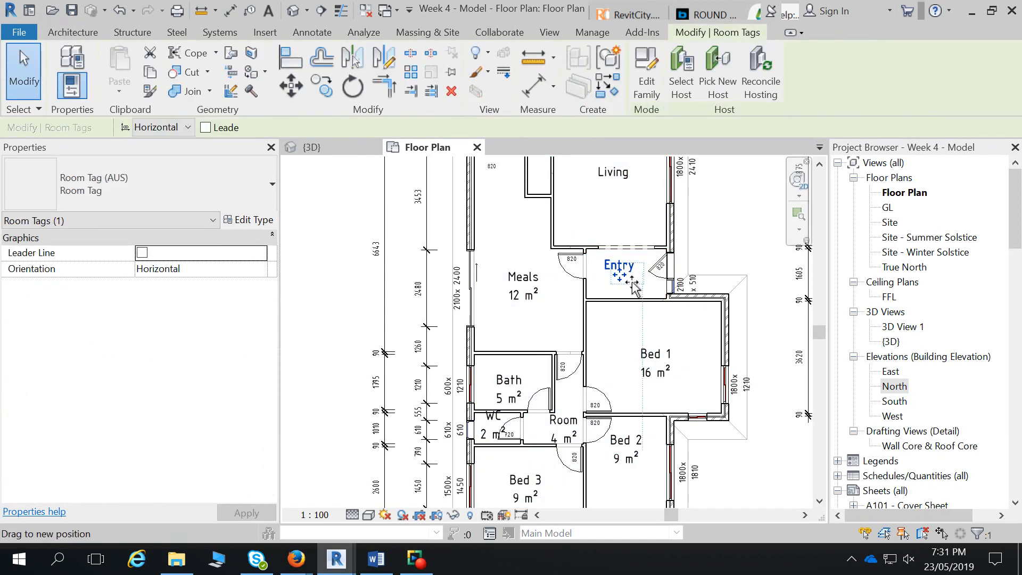
# - Place a room in the space between L'dry and Meals and name it Kitchen
pyautogui.moveTo(637, 273); pyautogui.dragTo(592, 336, button='middle')
pyautogui.scroll(-1, 593, 336)
pyautogui.scroll(-1, 593, 341)
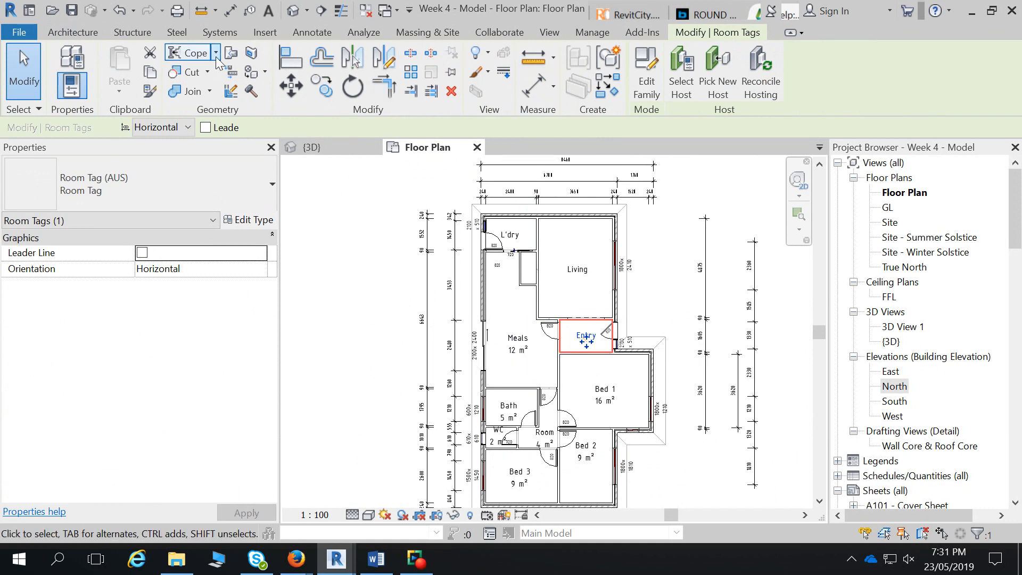
pyautogui.click(74, 39)
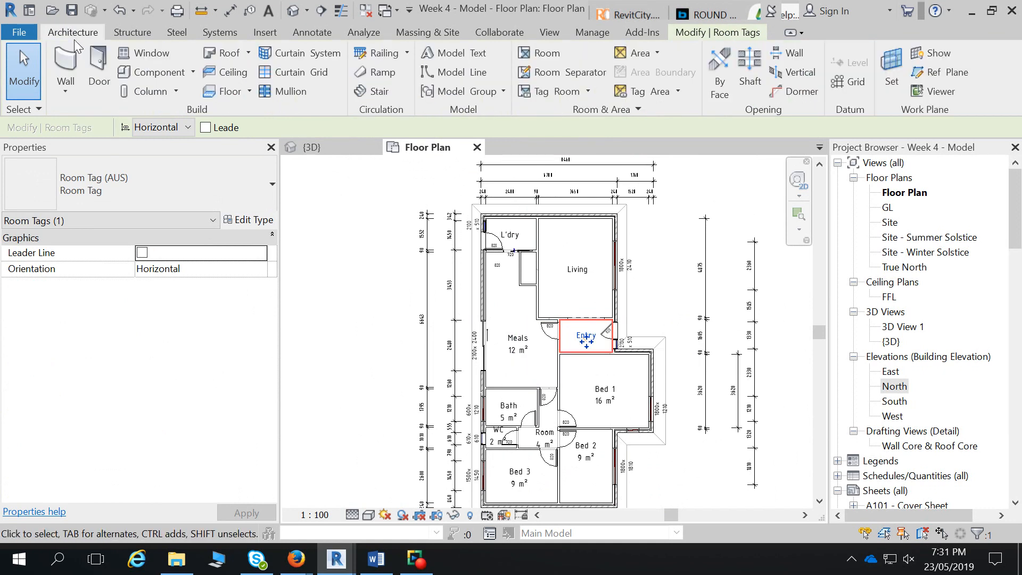
pyautogui.click(551, 53)
pyautogui.click(511, 301)
pyautogui.press('Escape')
pyautogui.click(511, 292)
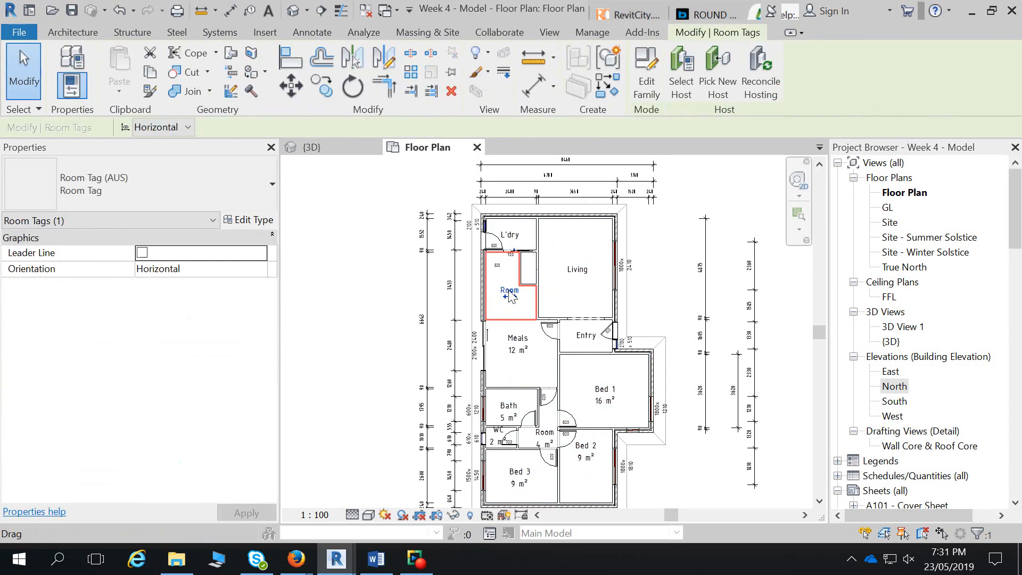
pyautogui.click(509, 290)
pyautogui.write('Kitchen')
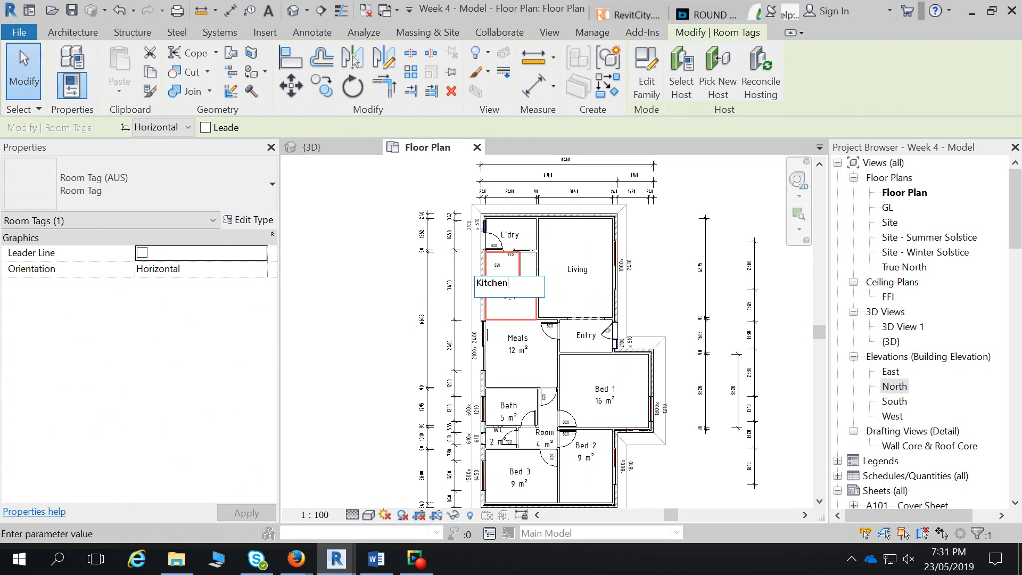
pyautogui.press('Return')
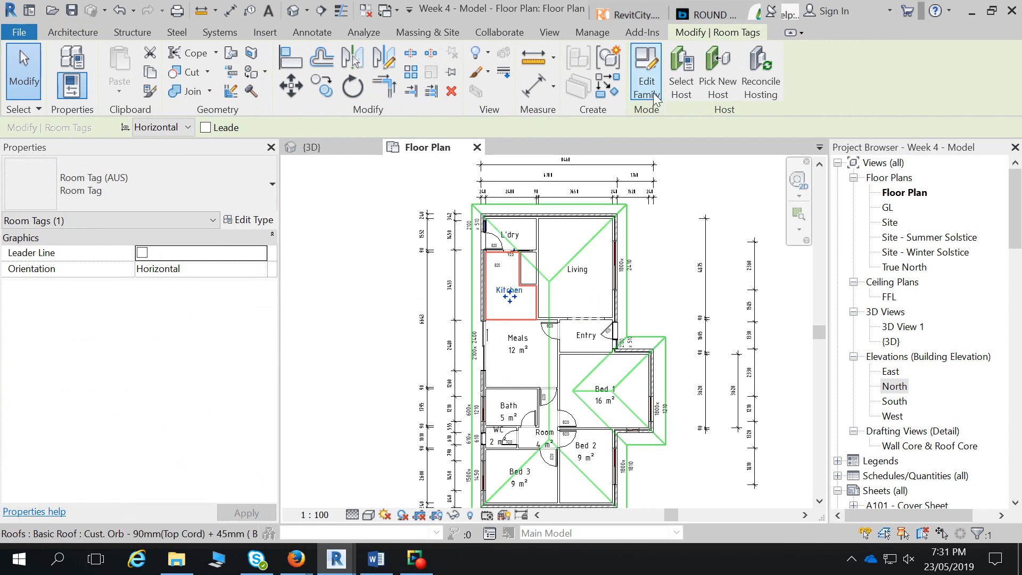
pyautogui.moveTo(625, 428); pyautogui.dragTo(623, 360, button='middle')
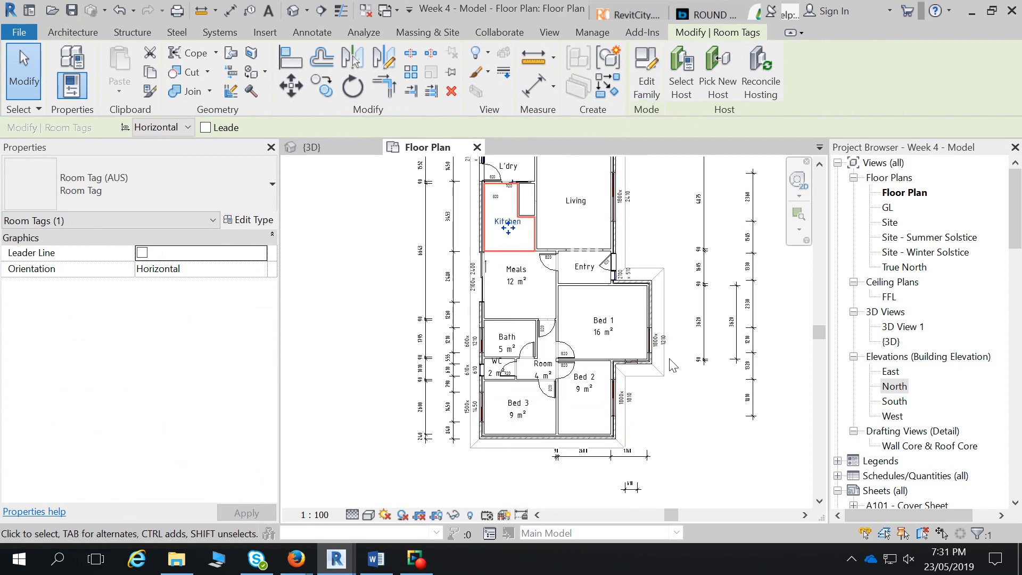
pyautogui.click(691, 473)
# - Switch the Meals and Bed 3 tags from Room Tag With Area to the Room Tag type
pyautogui.scroll(-2, 572, 440)
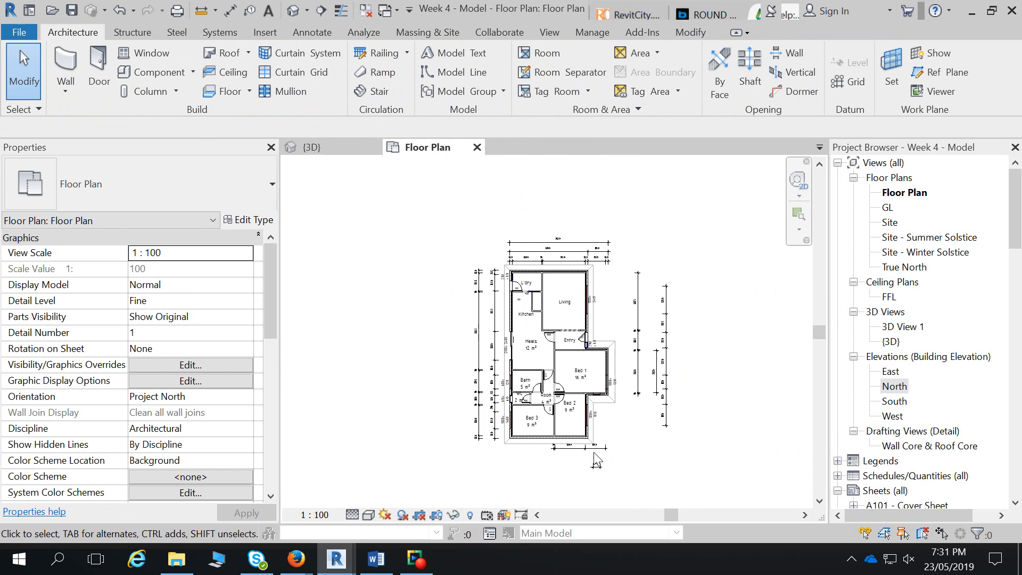
pyautogui.click(530, 345)
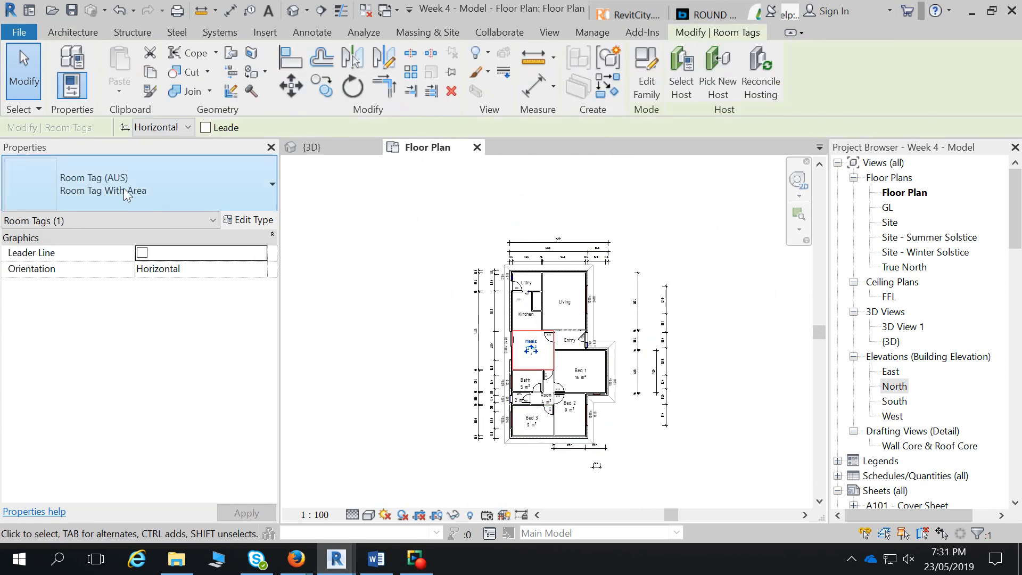
pyautogui.click(123, 187)
pyautogui.click(88, 291)
pyautogui.scroll(3, 534, 420)
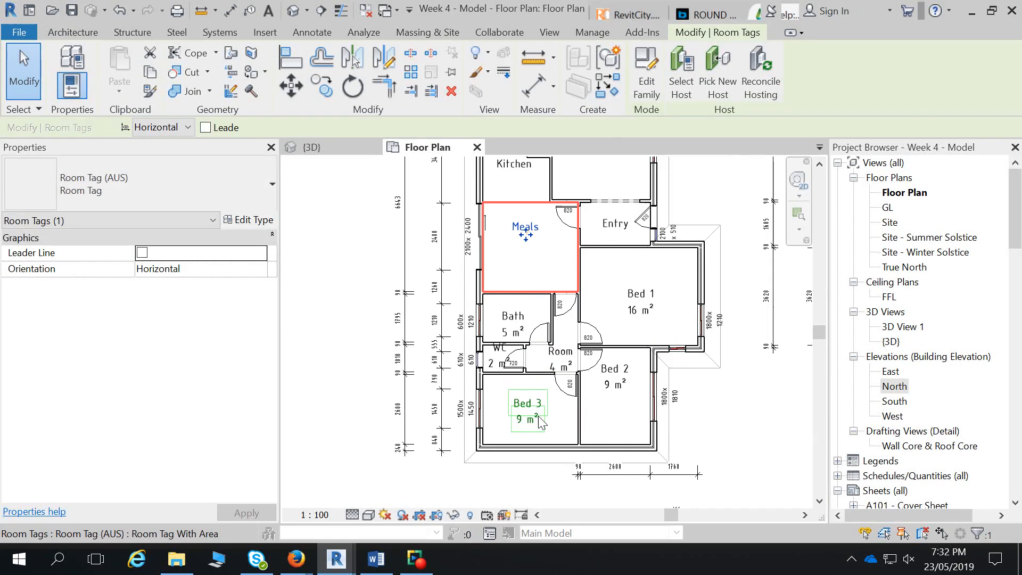
pyautogui.press('Escape')
pyautogui.click(533, 406)
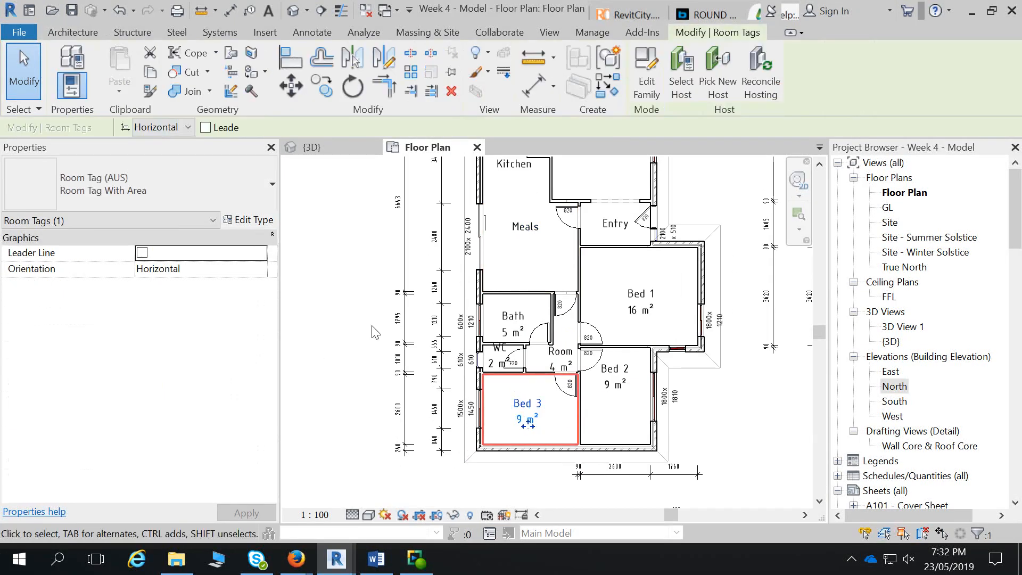
pyautogui.click(126, 197)
pyautogui.click(77, 257)
pyautogui.press('Escape')
# - Move the Bed 2 tag slightly within its room and switch the Bed 2 and Bed 1 tags to the Room Tag type
pyautogui.click(614, 383)
pyautogui.moveTo(617, 415); pyautogui.dragTo(616, 404)
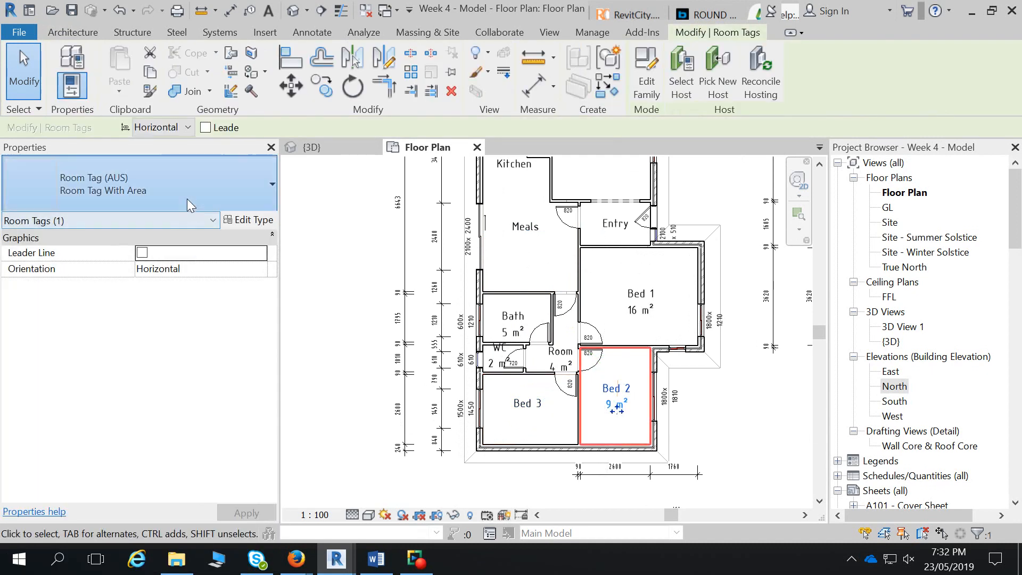
pyautogui.click(190, 202)
pyautogui.click(73, 263)
pyautogui.click(641, 313)
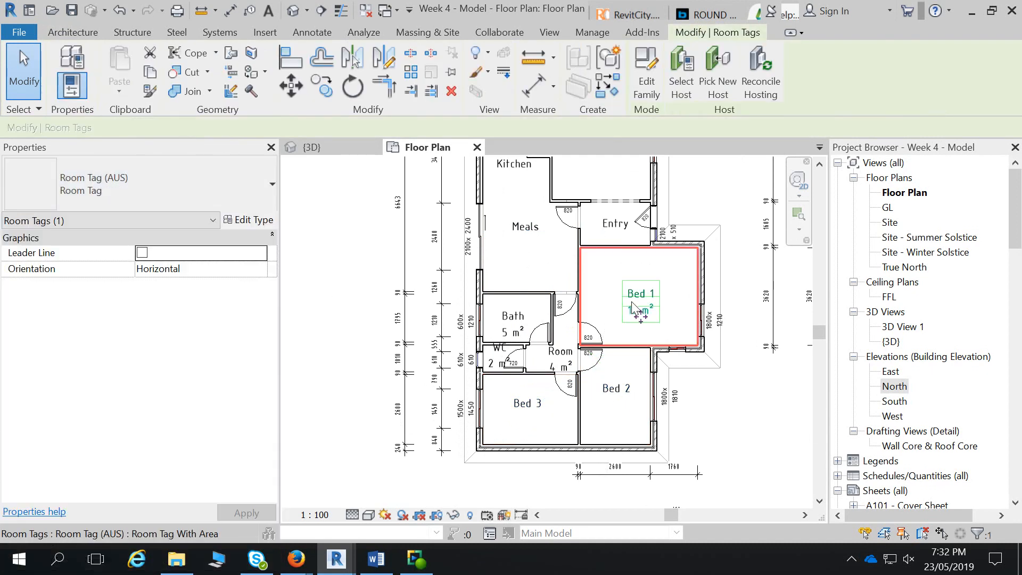
pyautogui.click(106, 202)
pyautogui.click(74, 263)
# - Switch the Bath and WC tags to the Room Tag type and reposition the WC tag inside its room
pyautogui.click(512, 324)
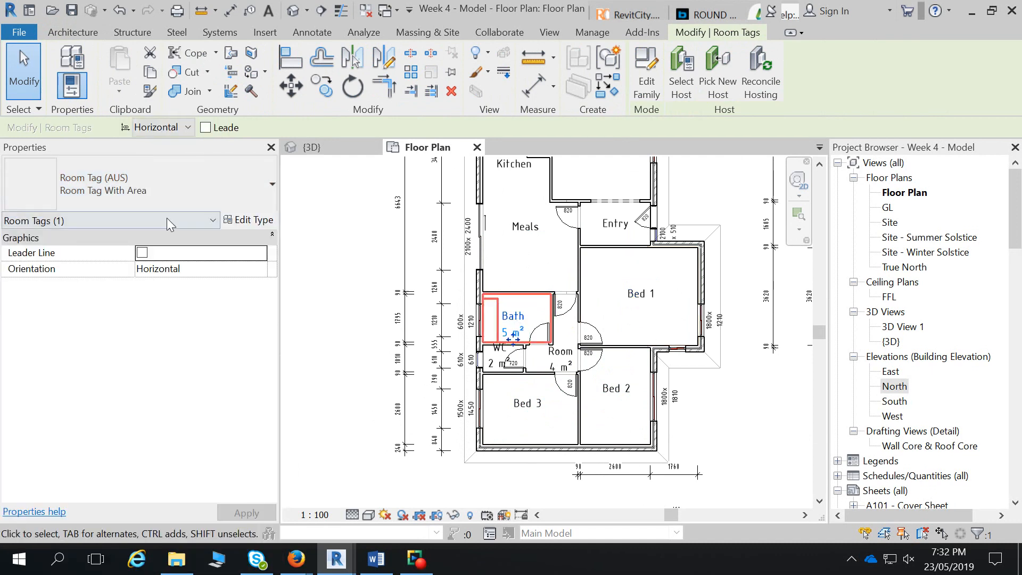
pyautogui.click(170, 196)
pyautogui.click(135, 263)
pyautogui.click(497, 362)
pyautogui.click(187, 196)
pyautogui.click(74, 263)
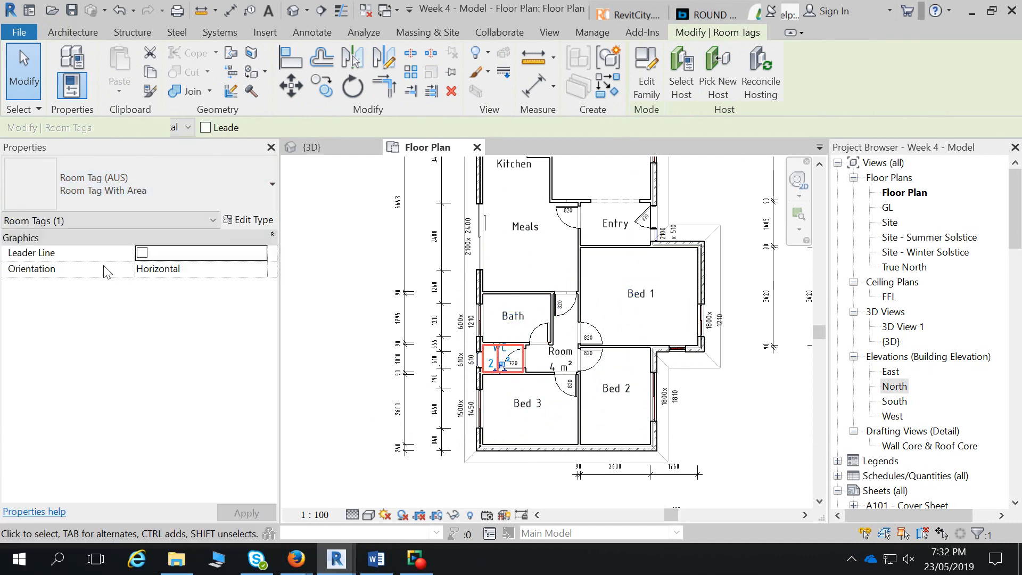
pyautogui.moveTo(639, 301); pyautogui.dragTo(627, 389, button='middle')
pyautogui.moveTo(488, 443); pyautogui.dragTo(490, 452)
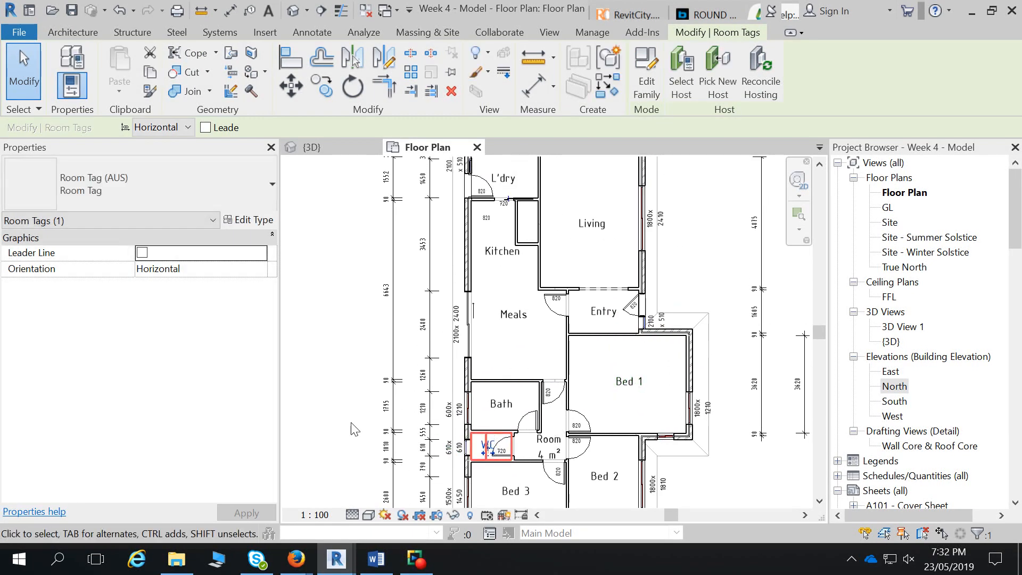
pyautogui.click(342, 426)
# - Move the Entry room tag slightly within its room
pyautogui.scroll(-3, 542, 362)
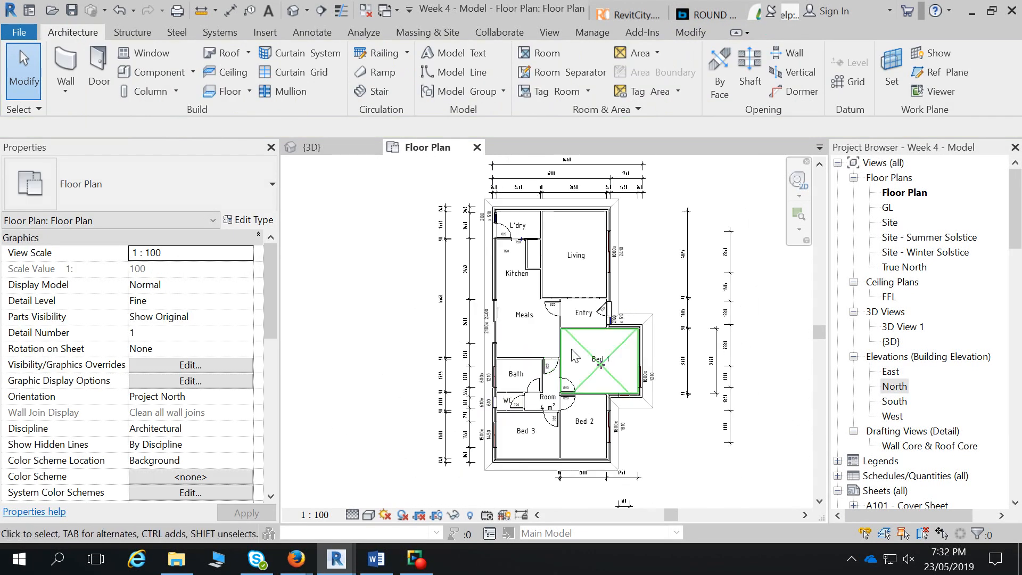
pyautogui.click(584, 313)
pyautogui.scroll(2, 585, 313)
pyautogui.moveTo(577, 320); pyautogui.dragTo(577, 331)
pyautogui.scroll(-1, 505, 344)
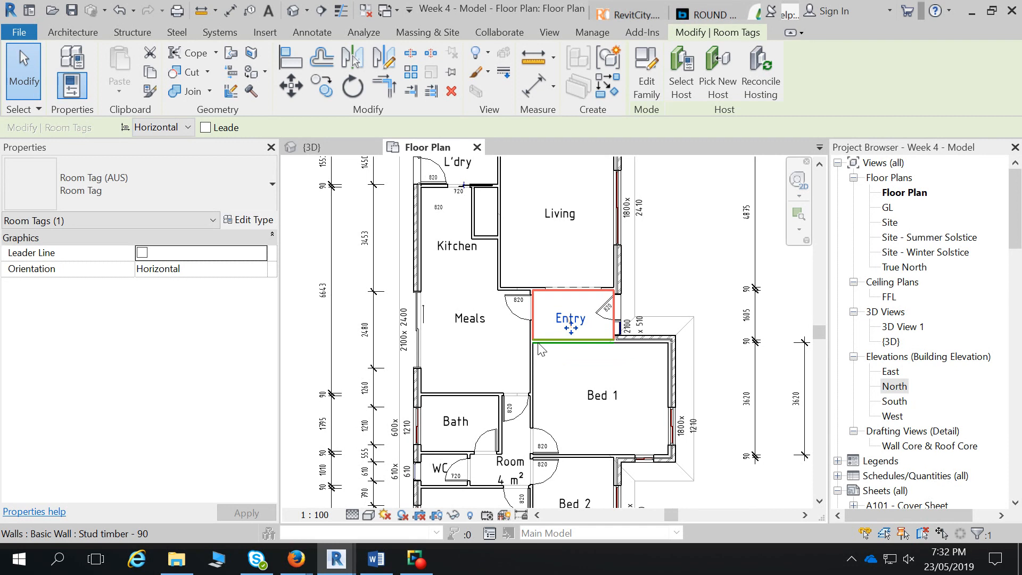
pyautogui.scroll(-3, 536, 414)
pyautogui.scroll(5, 537, 414)
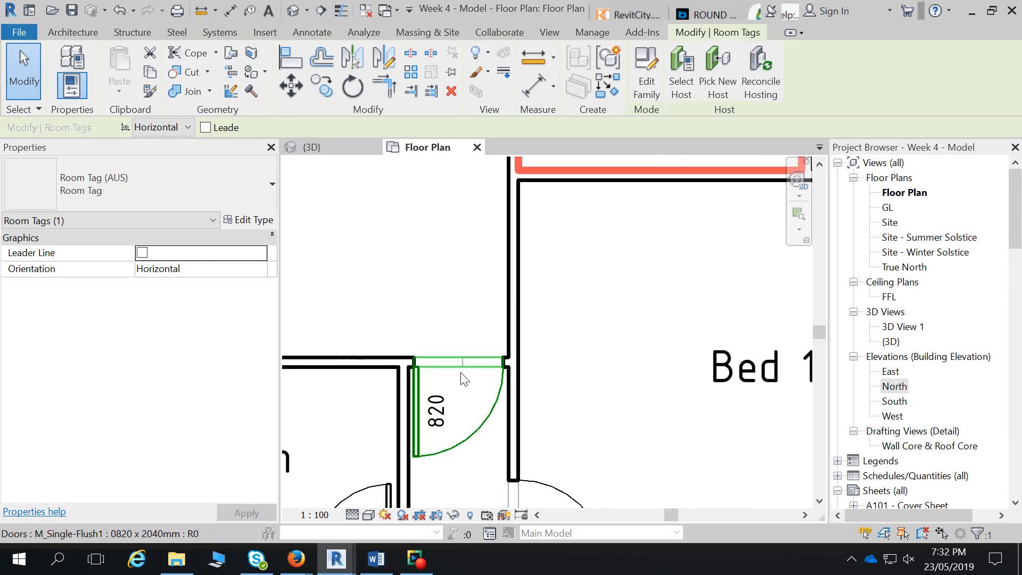
pyautogui.scroll(-5, 464, 368)
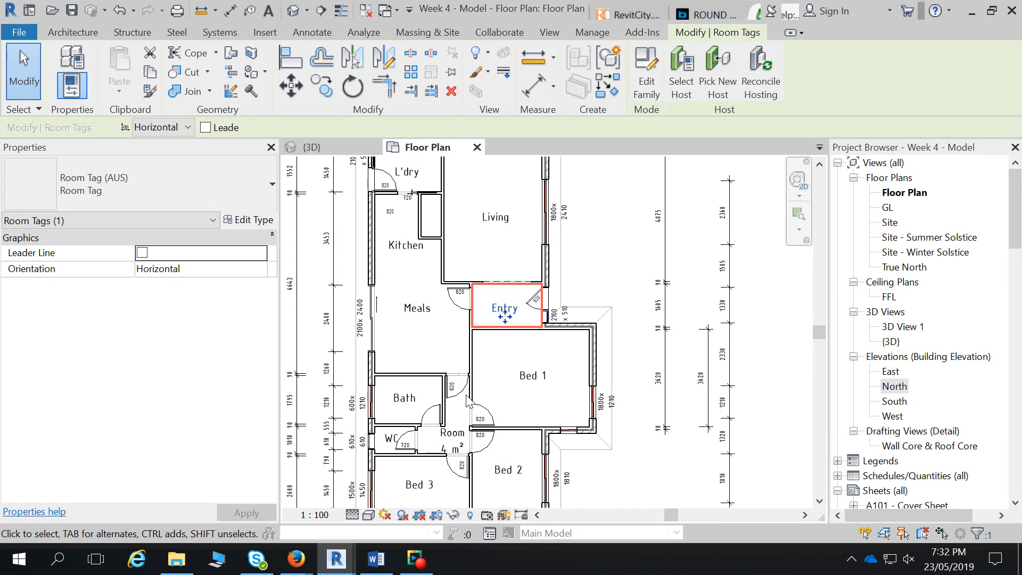
pyautogui.click(626, 261)
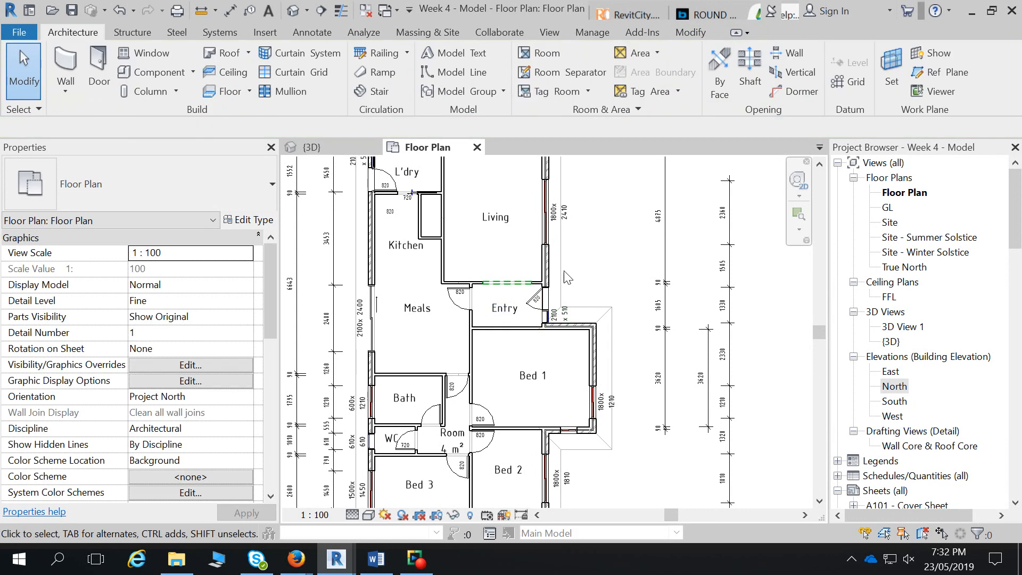
# - Try setting the floor plan's Underlay Orientation to Look down
pyautogui.moveTo(270, 307); pyautogui.dragTo(270, 391)
pyautogui.click(192, 348)
pyautogui.click(197, 348)
pyautogui.click(200, 364)
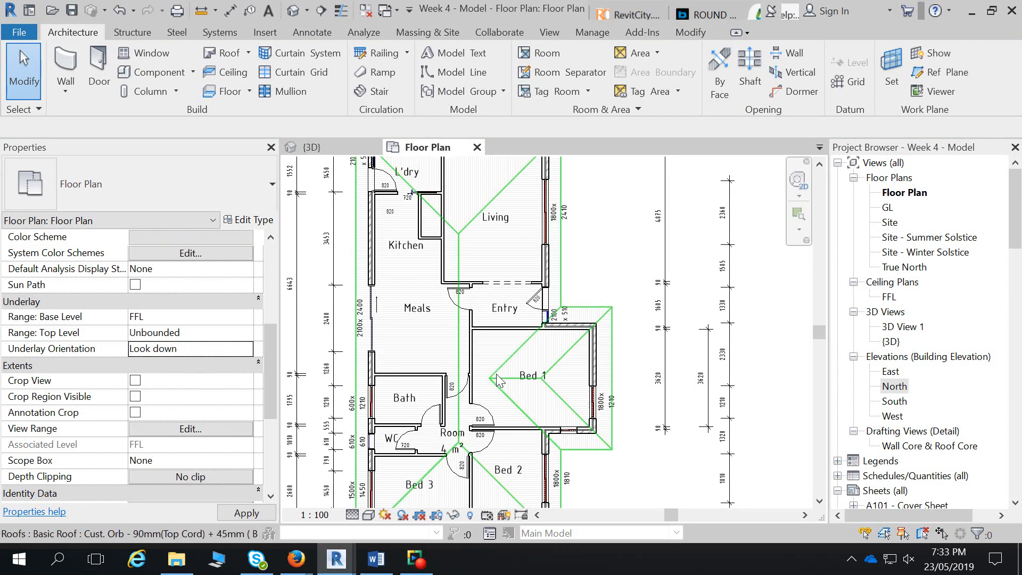
# - Set the floor plan's Underlay Orientation back to Look up
pyautogui.click(192, 348)
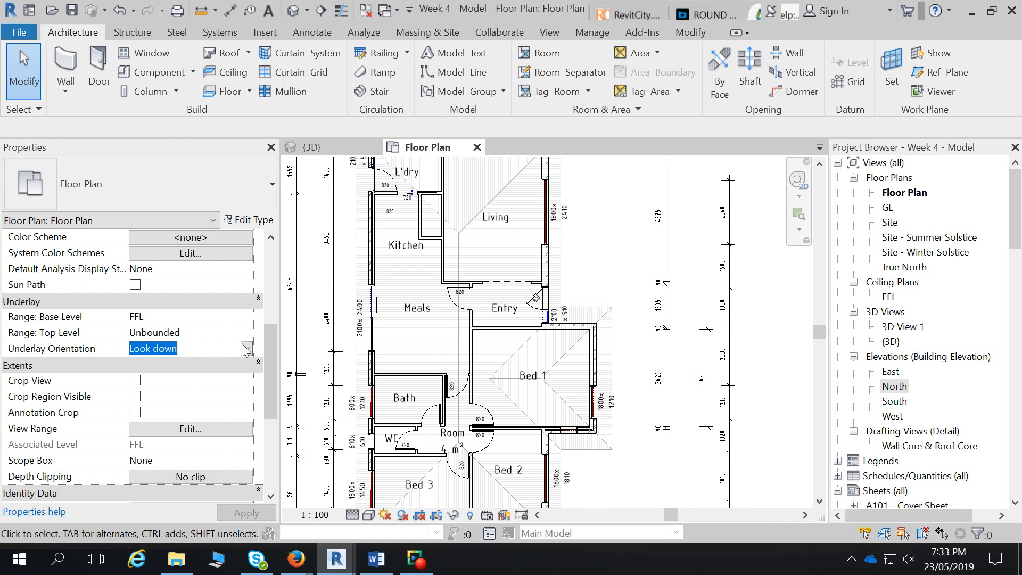
pyautogui.click(197, 349)
pyautogui.click(187, 384)
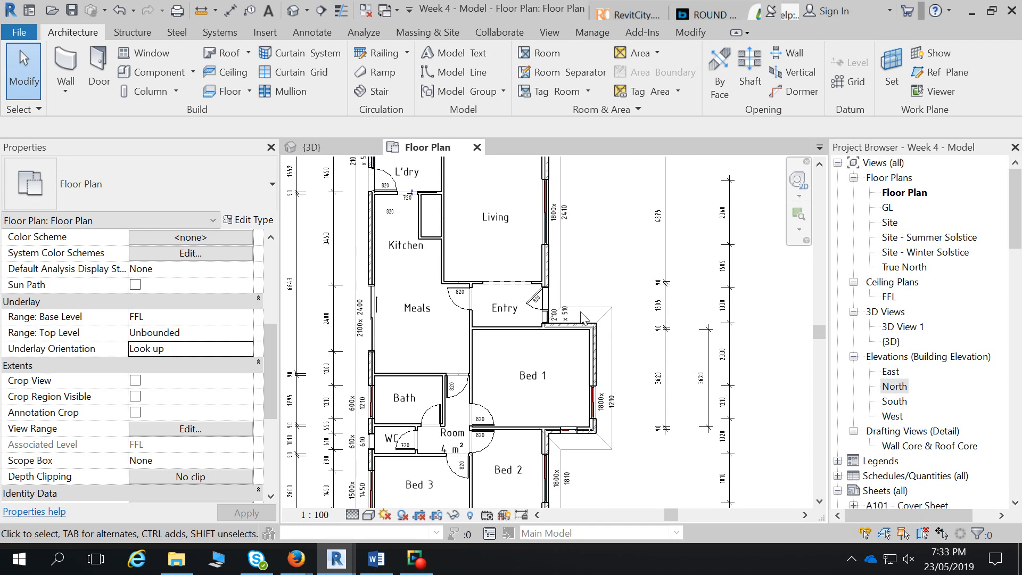
# - Hide the Ceilings model category in the floor plan view's visibility/graphic overrides
pyautogui.scroll(5, 469, 377)
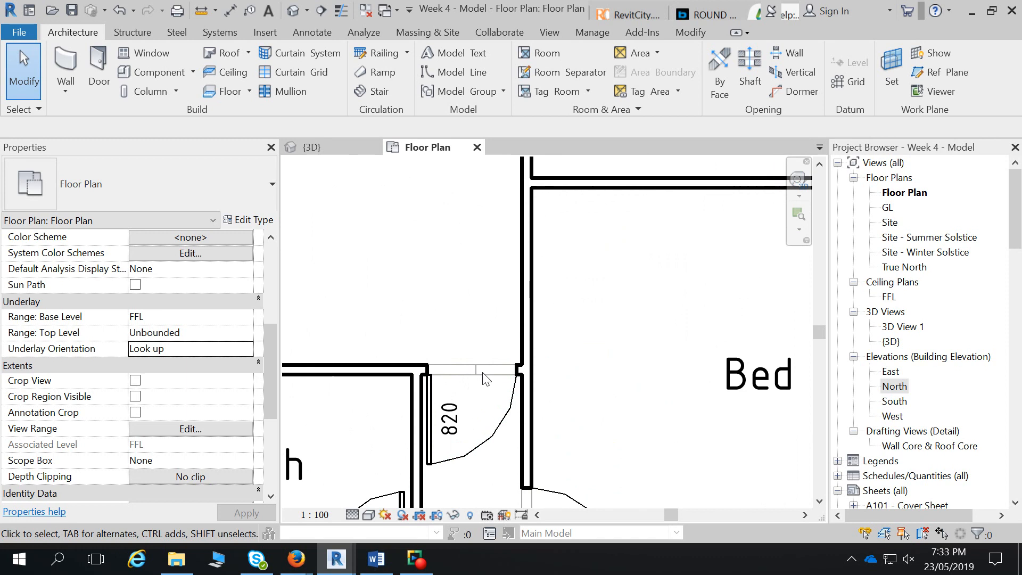
pyautogui.scroll(-2, 475, 370)
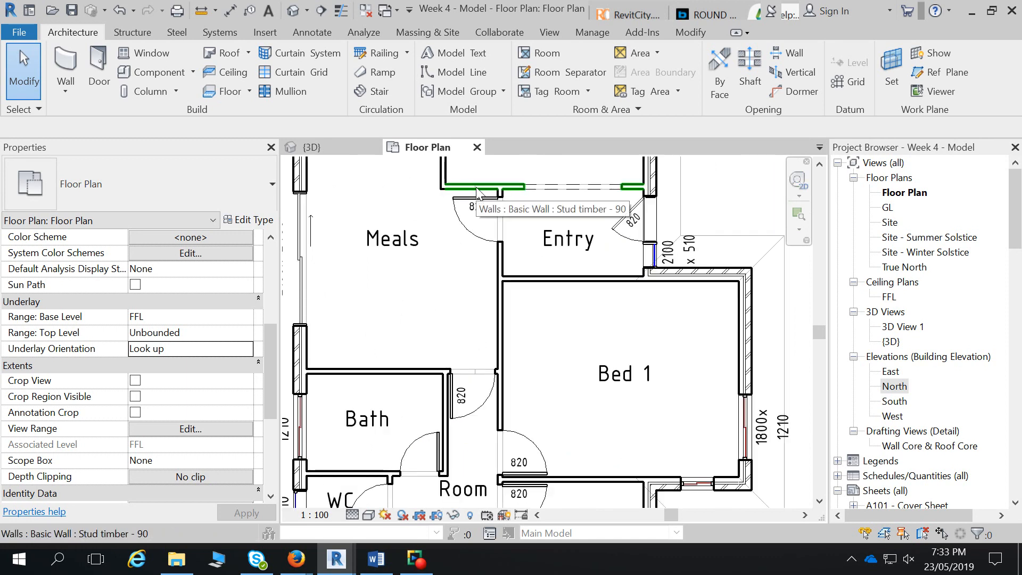
pyautogui.scroll(-1, 495, 434)
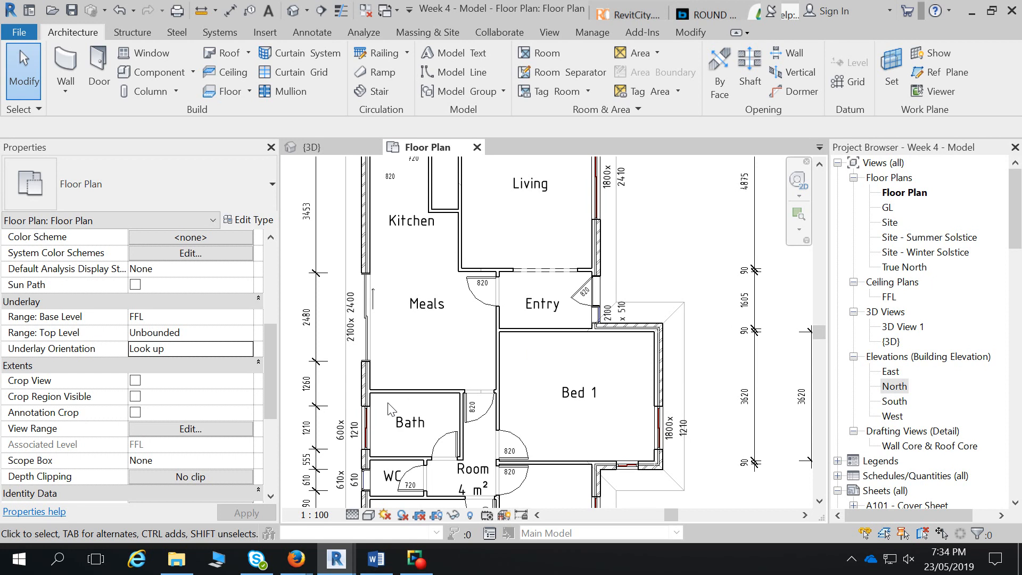
pyautogui.press('v')
pyautogui.press('g')
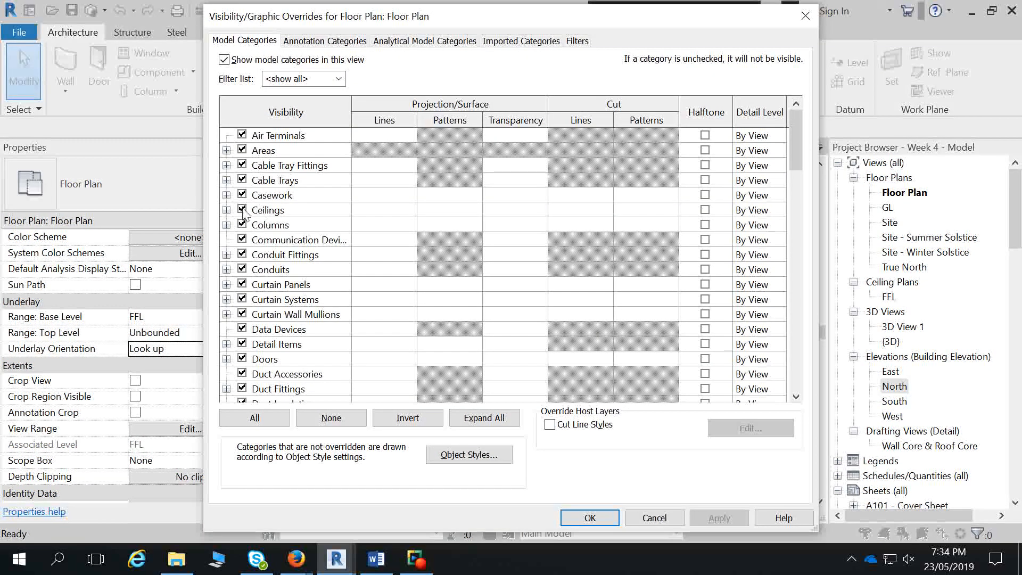
pyautogui.click(242, 210)
pyautogui.click(585, 517)
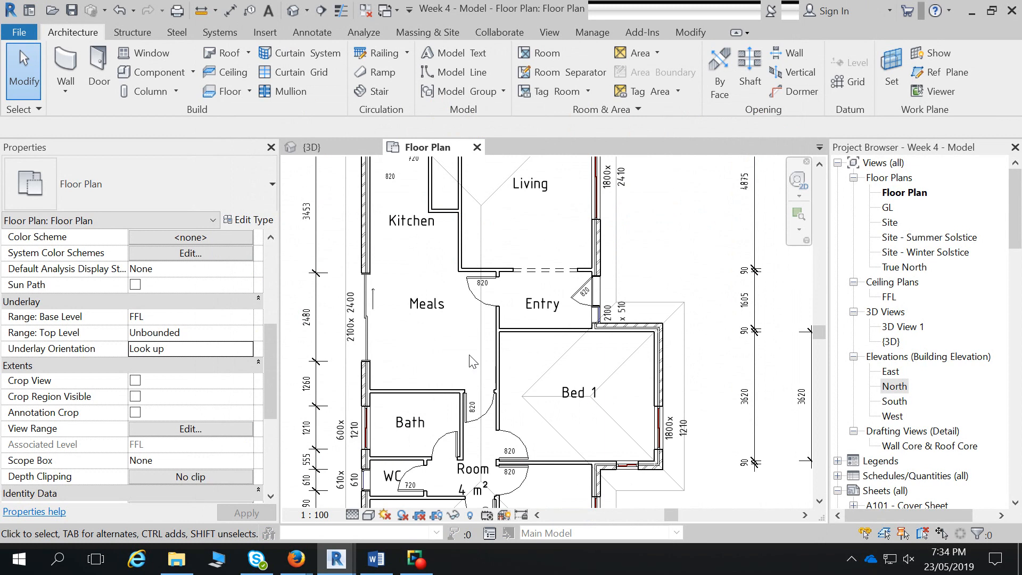
# - Delete the stray 820 text note above the Kitchen tag
pyautogui.scroll(-2, 475, 366)
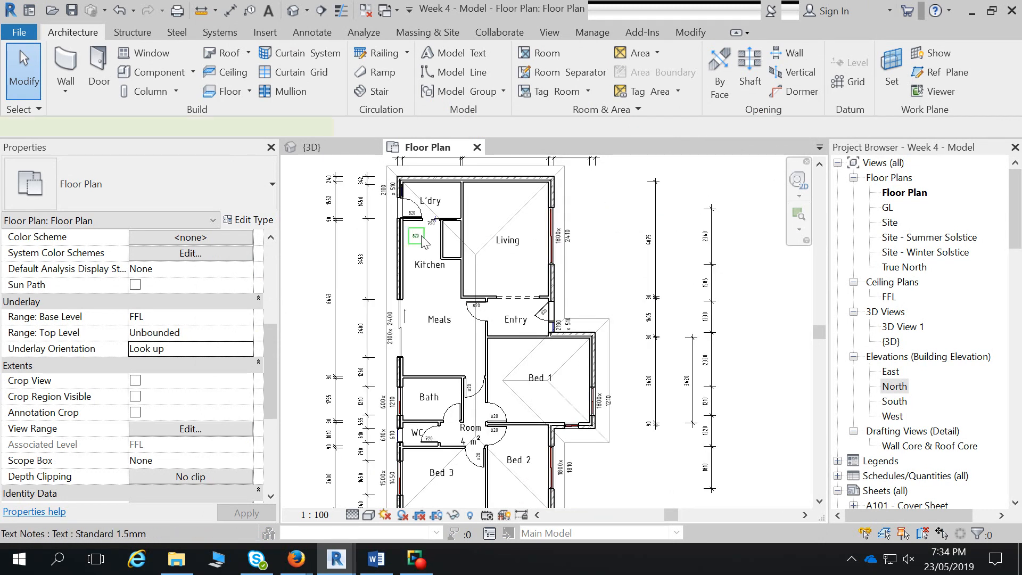
pyautogui.click(421, 236)
pyautogui.scroll(3, 432, 245)
pyautogui.press('Delete')
pyautogui.scroll(-3, 460, 295)
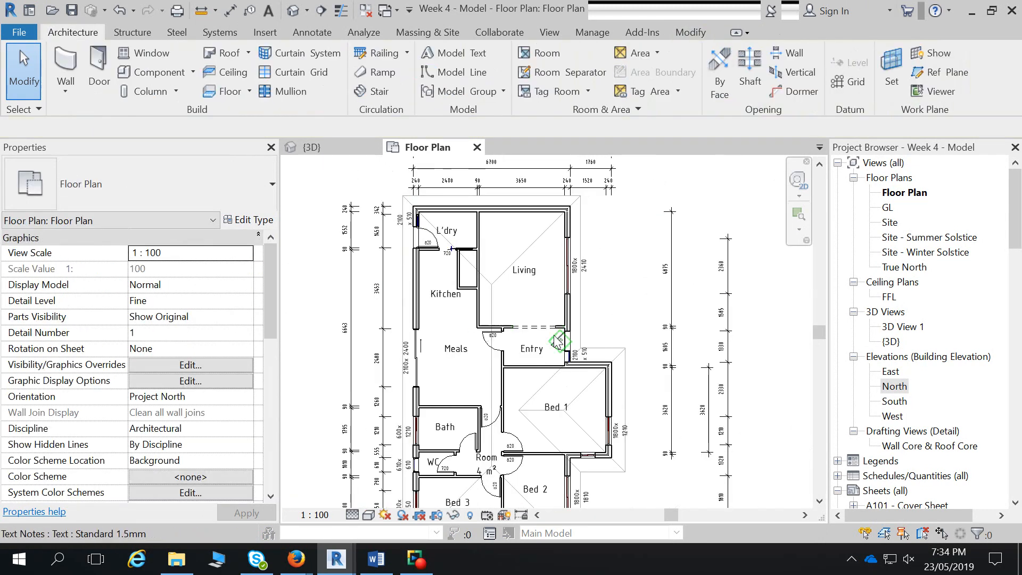
# - Nudge the 2100 x 510 text note beside the Entry's sidelight
pyautogui.click(584, 355)
pyautogui.scroll(3, 590, 359)
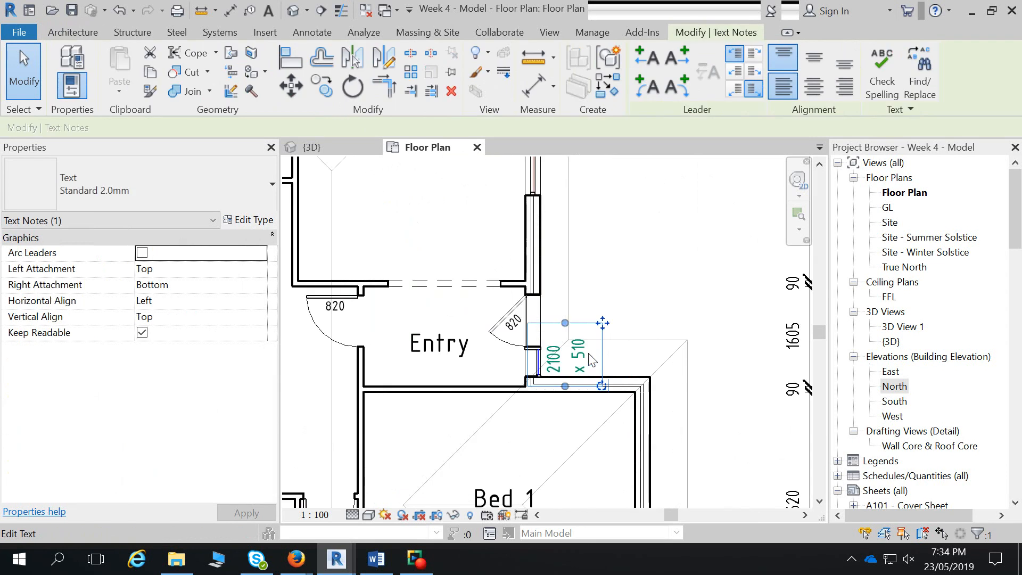
pyautogui.moveTo(601, 322)
pyautogui.mouseDown()
pyautogui.moveTo(600, 294)
pyautogui.moveTo(602, 323)
pyautogui.mouseUp()
pyautogui.press('Escape')
pyautogui.scroll(-4, 675, 371)
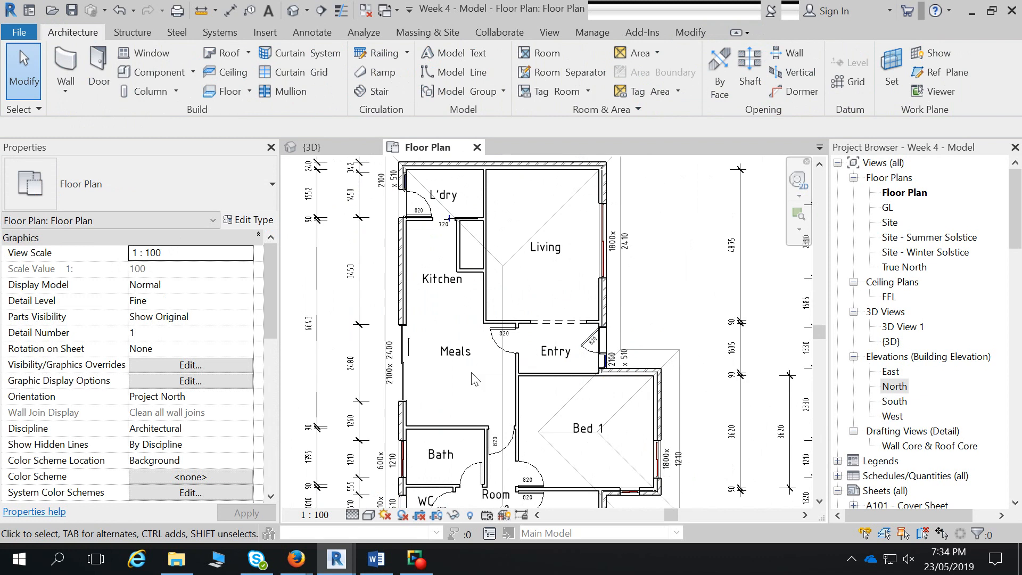
pyautogui.scroll(-2, 430, 380)
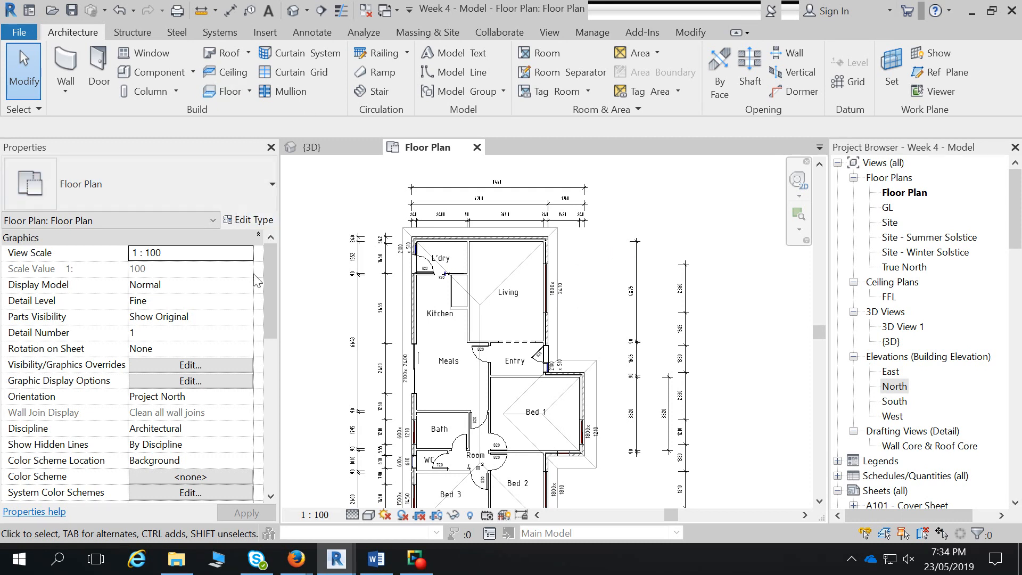
pyautogui.click(417, 558)
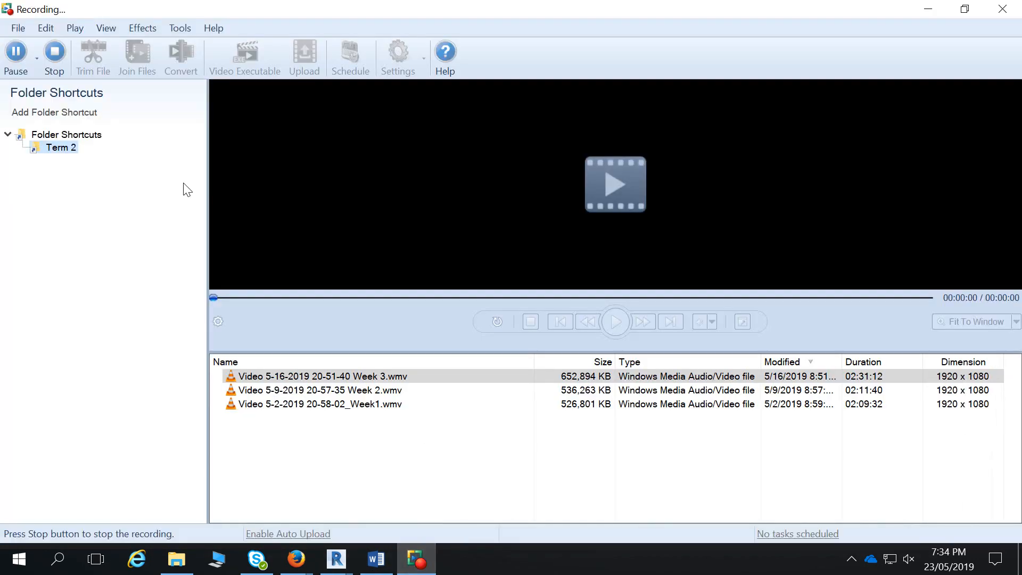
pyautogui.click(17, 55)
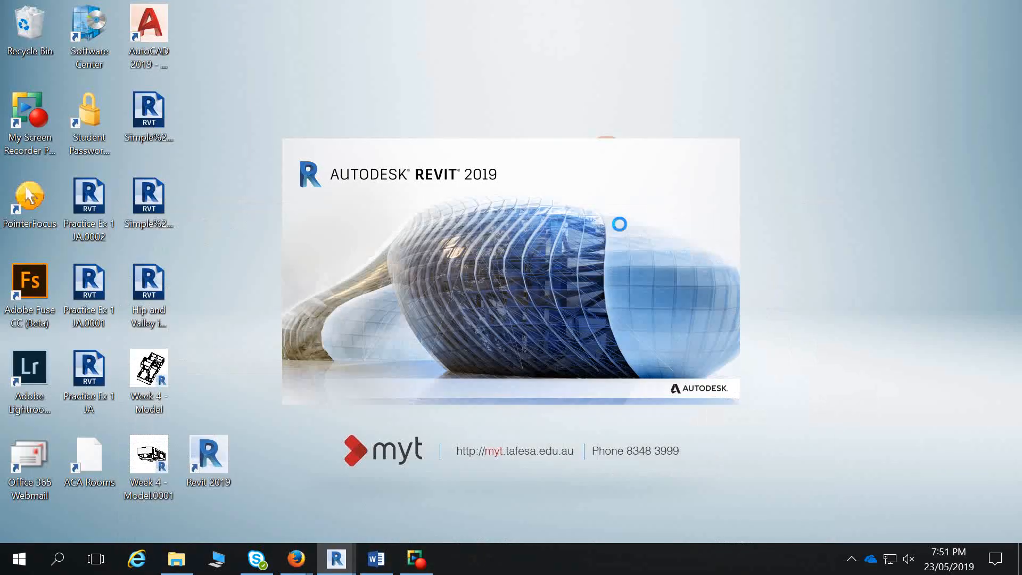
# - Return to Revit and start an architectural floor whose boundary is picked from walls with a 150 mm offset
pyautogui.moveTo(336, 558)
pyautogui.click(319, 475)
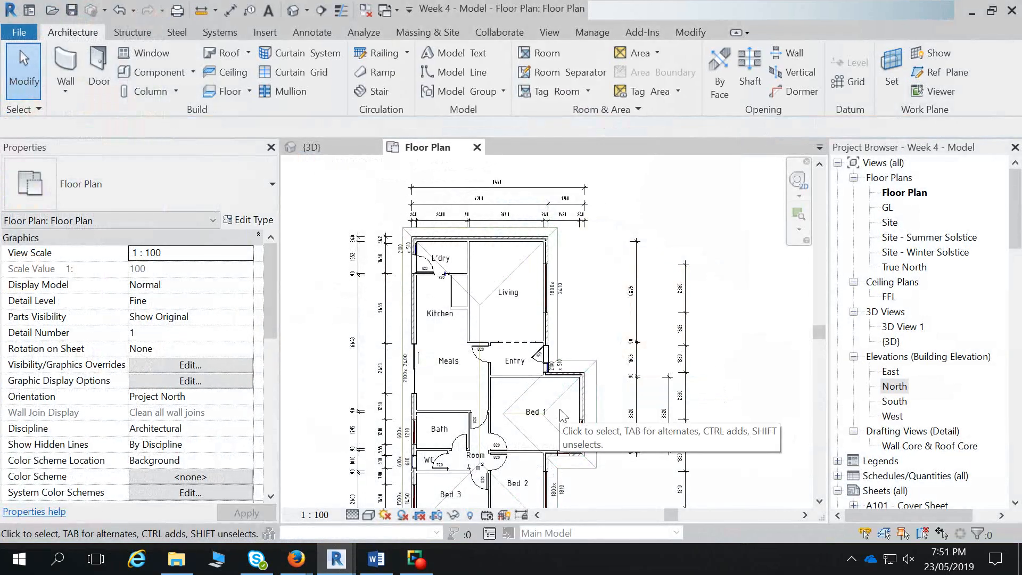
pyautogui.click(250, 92)
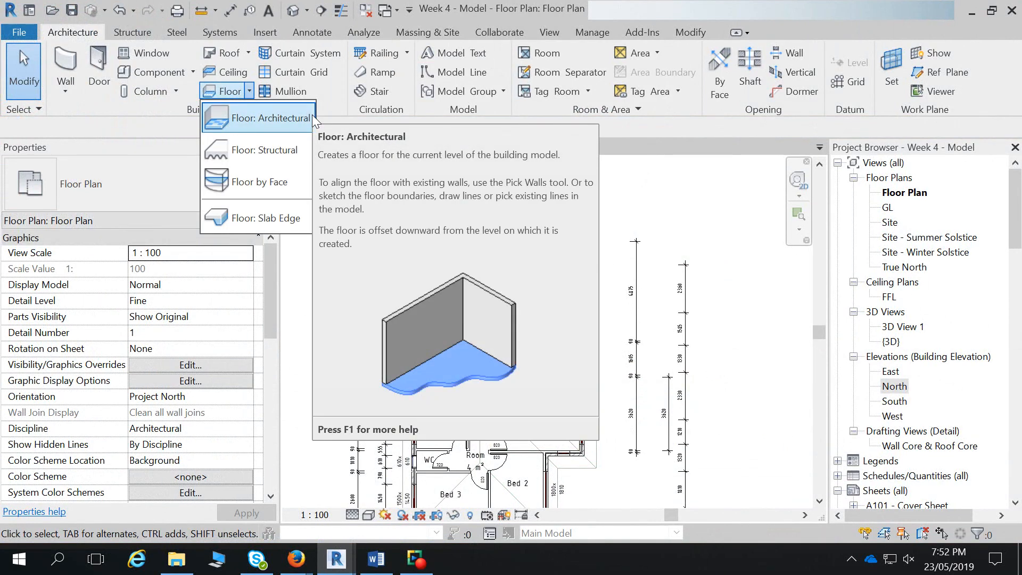
pyautogui.click(260, 117)
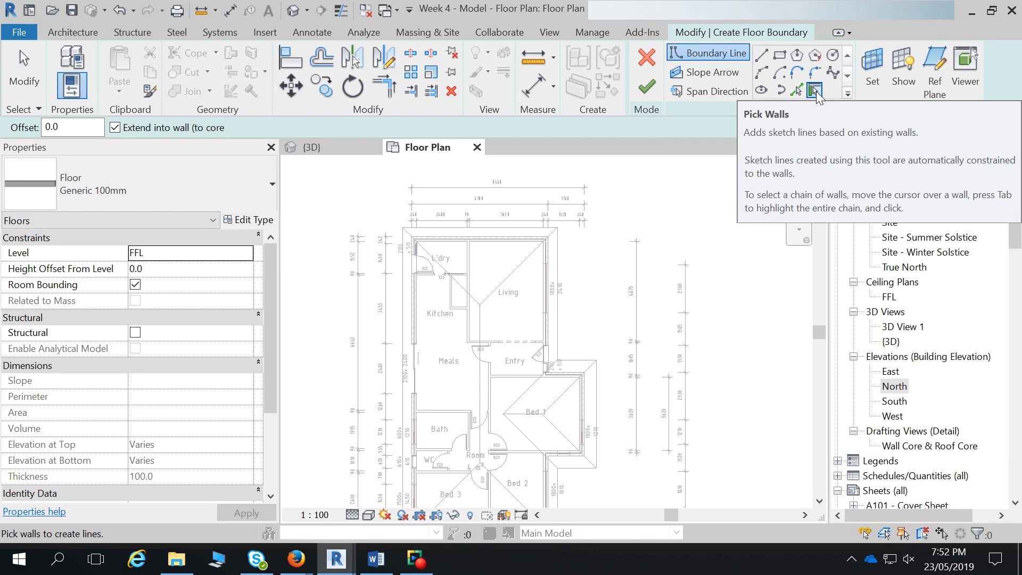
pyautogui.click(761, 55)
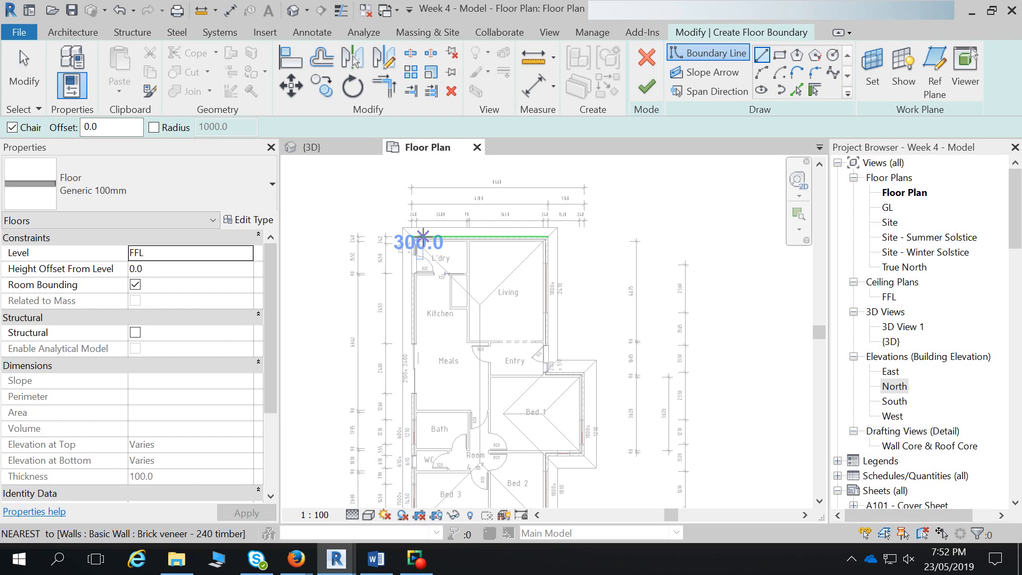
pyautogui.press('Escape')
pyautogui.click(815, 91)
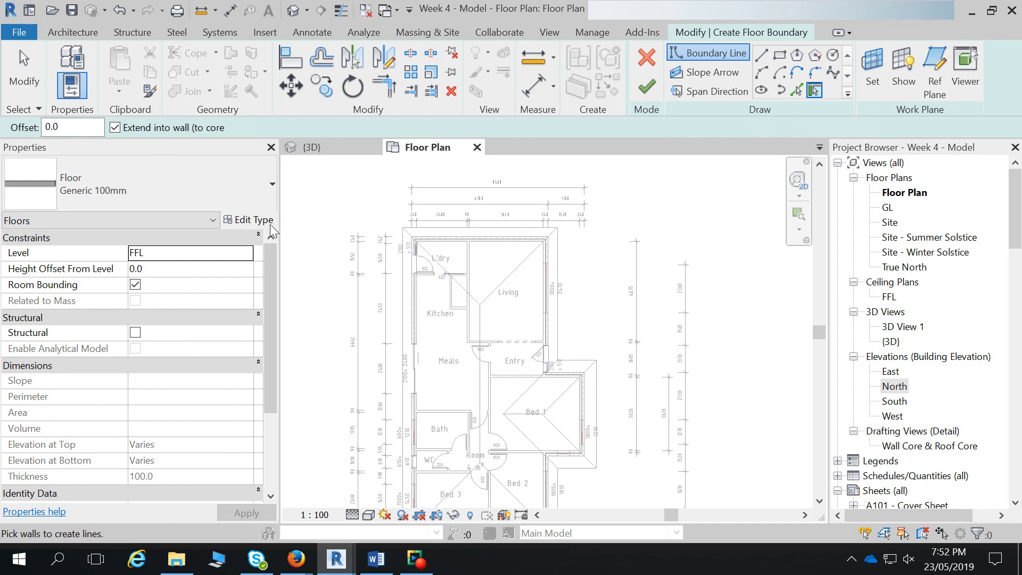
pyautogui.click(70, 127)
pyautogui.write('150')
# - Trace the floor boundary along all the exterior walls, including the three sides of the Bed 1 projection
pyautogui.click(468, 245)
pyautogui.click(419, 354)
pyautogui.moveTo(423, 360); pyautogui.dragTo(464, 234, button='middle')
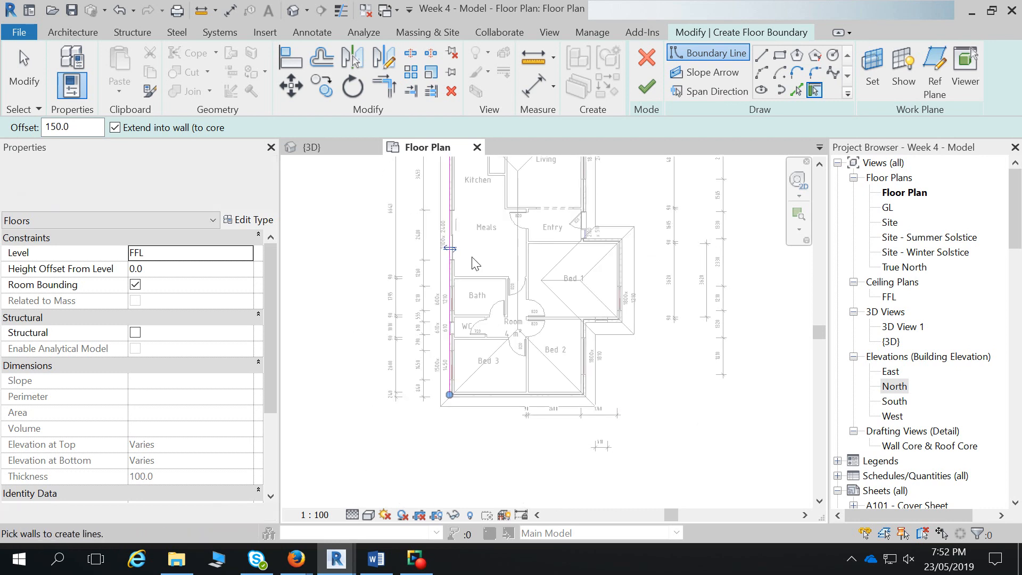
pyautogui.click(532, 395)
pyautogui.click(585, 387)
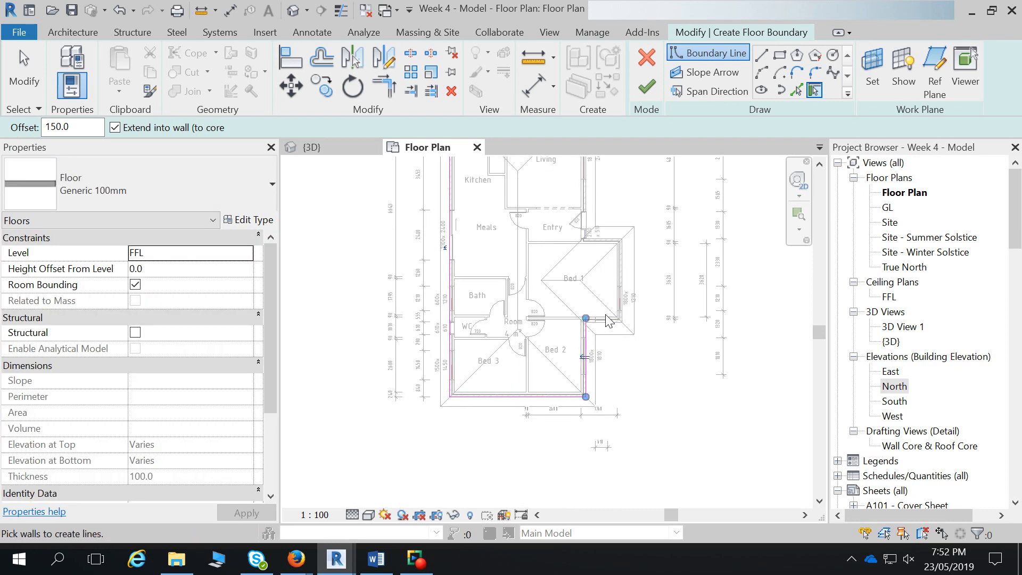
pyautogui.click(609, 322)
pyautogui.click(621, 281)
pyautogui.click(604, 242)
pyautogui.click(586, 195)
pyautogui.moveTo(593, 258); pyautogui.dragTo(593, 374, button='middle')
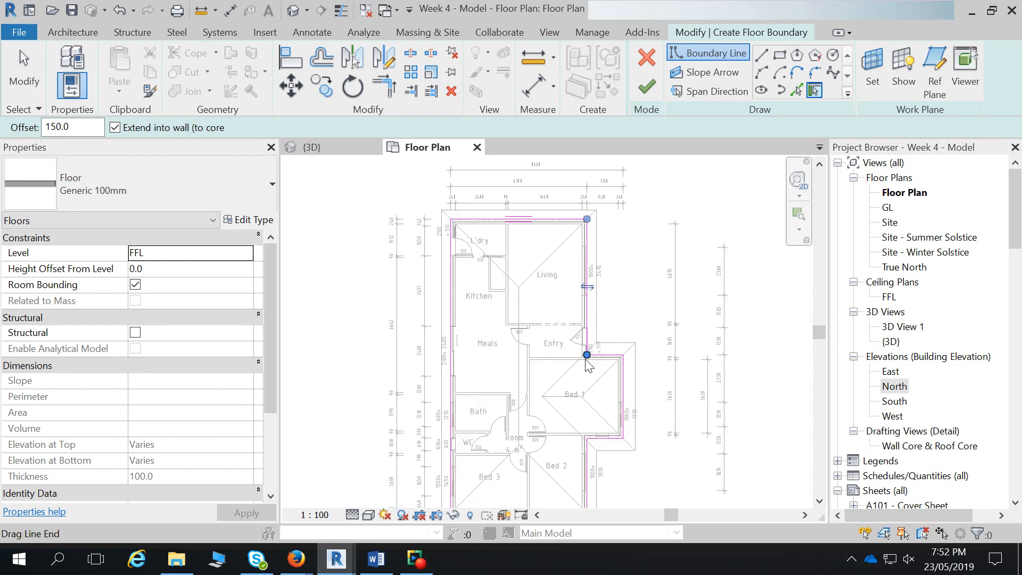
pyautogui.scroll(3, 551, 223)
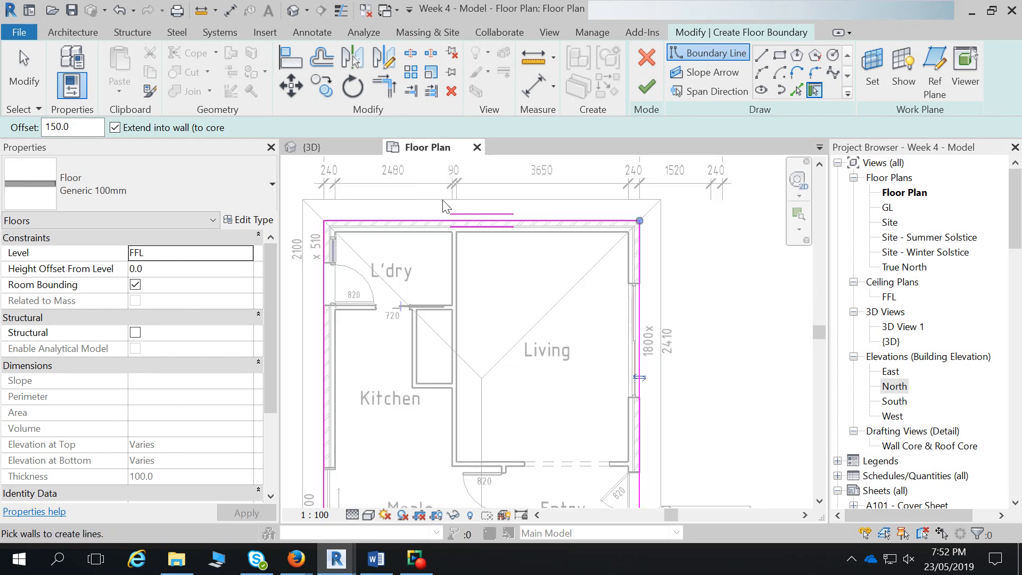
# - Inspect the boundary line behind the L'dry and Living rooms and complete the floor as Generic 100mm
pyautogui.click(23, 69)
pyautogui.click(484, 222)
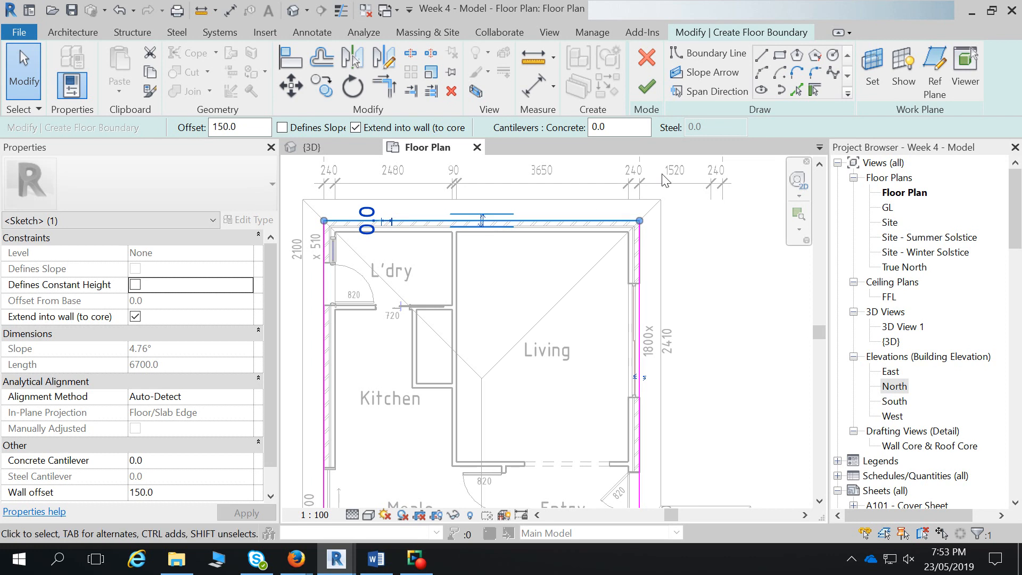
pyautogui.scroll(-2, 659, 372)
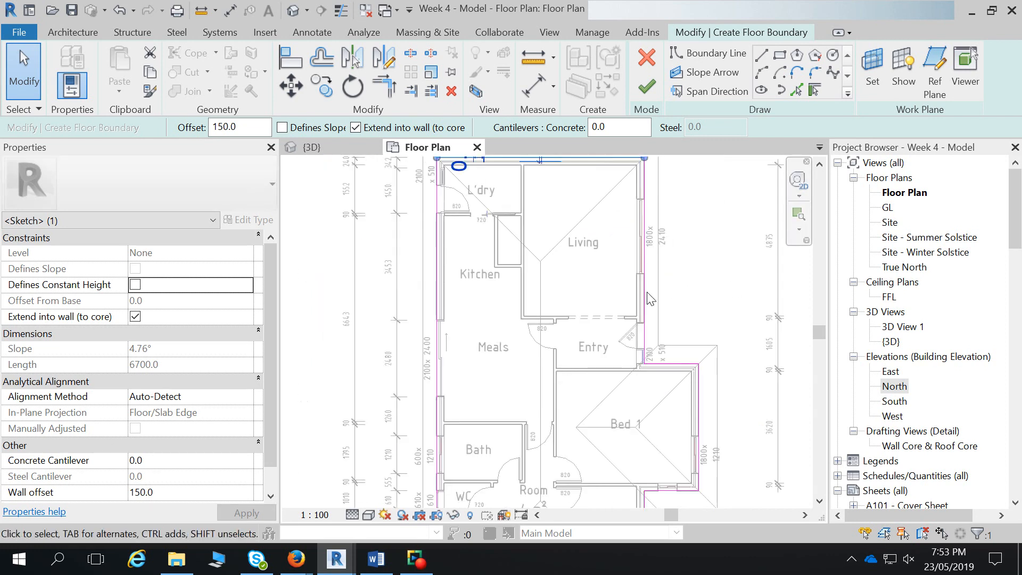
pyautogui.click(648, 85)
pyautogui.click(224, 200)
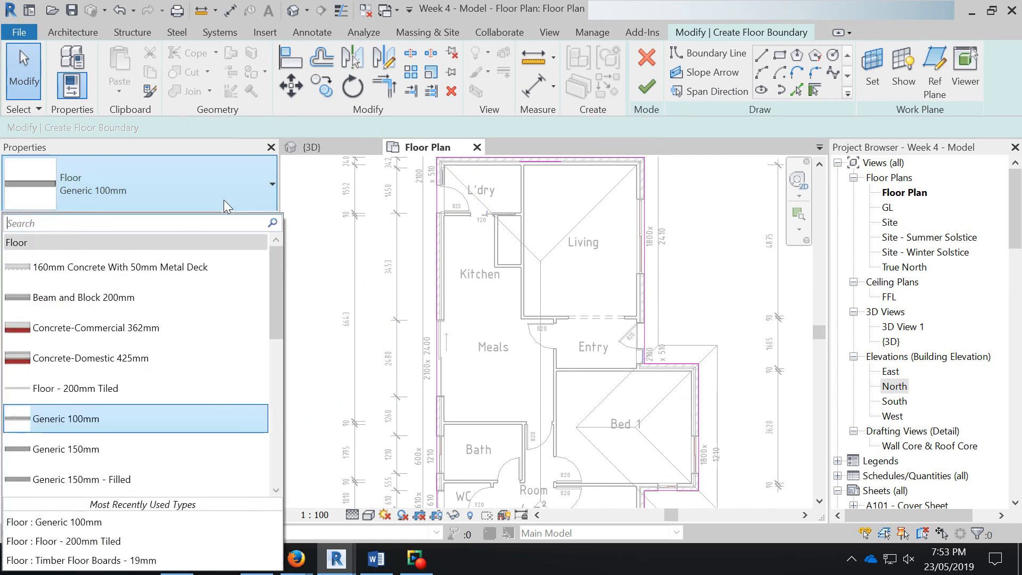
pyautogui.moveTo(270, 270)
pyautogui.mouseDown()
pyautogui.moveTo(262, 345)
pyautogui.moveTo(264, 266)
pyautogui.mouseUp()
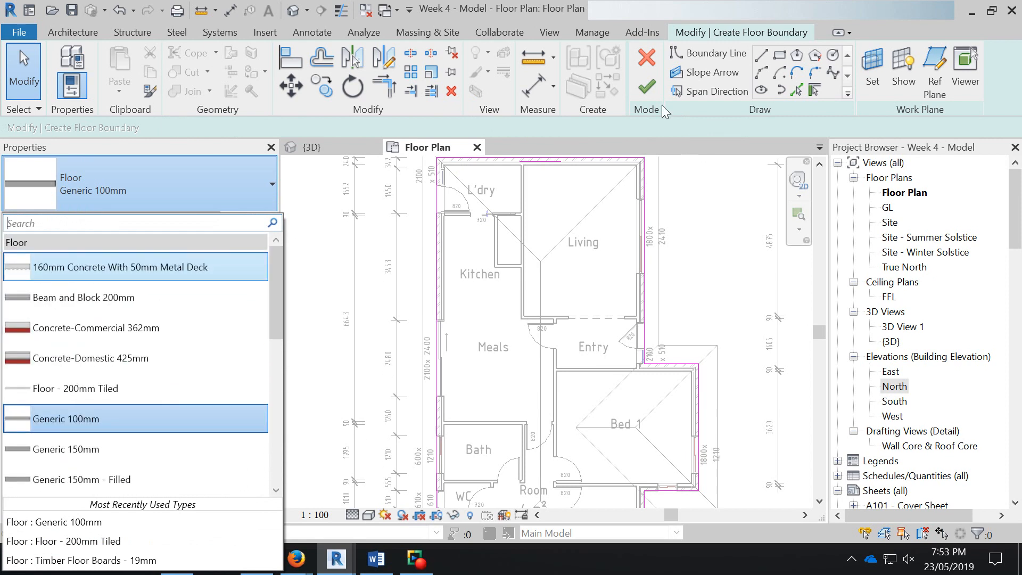
pyautogui.click(652, 91)
pyautogui.click(647, 86)
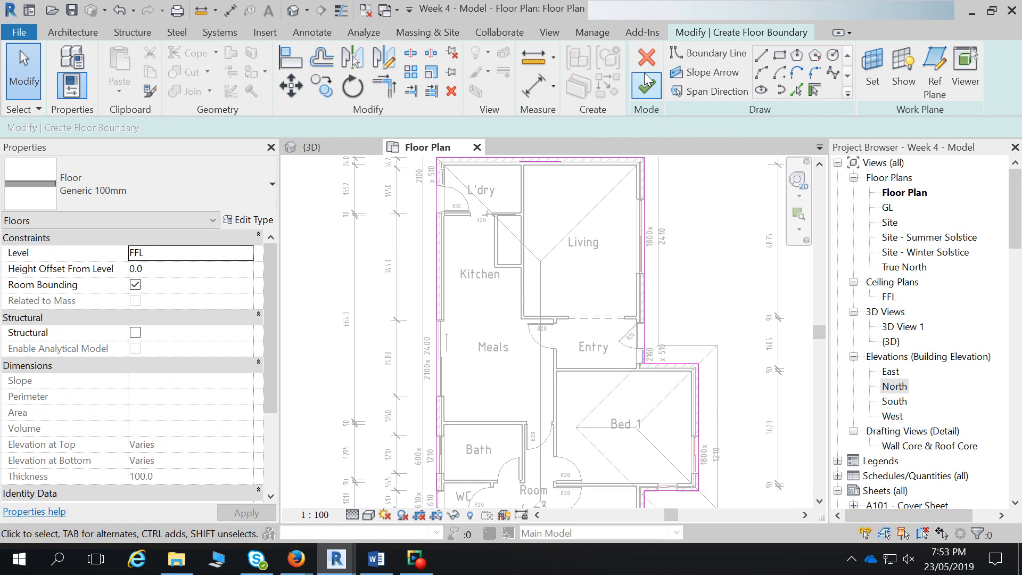
# - Start a slab edge in the 3D view, looking at the floor's underside, and review the slab edge's type properties
pyautogui.click(293, 10)
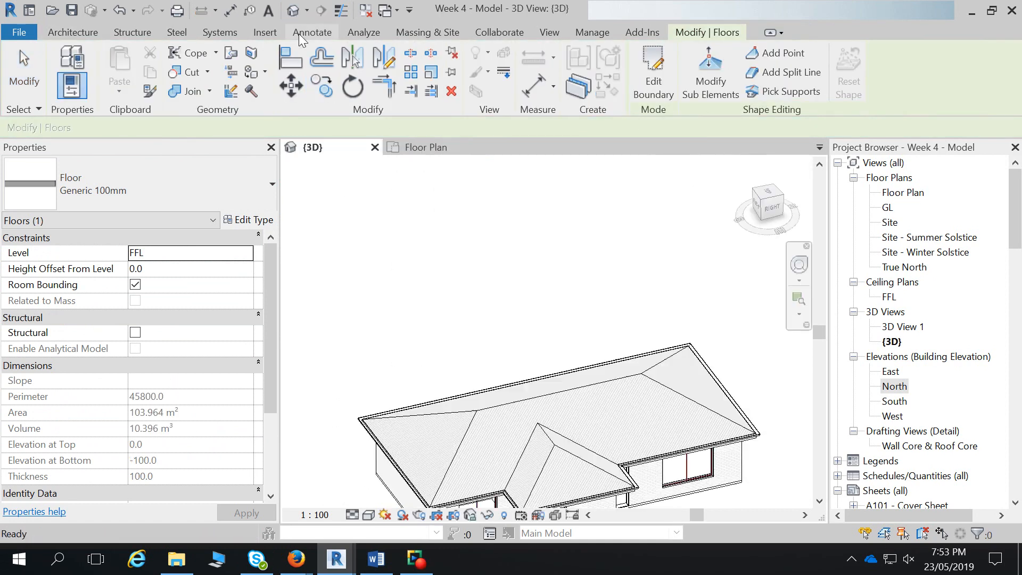
pyautogui.keyDown('shift'); pyautogui.moveTo(692, 492); pyautogui.dragTo(725, 388, button='middle'); pyautogui.keyUp('shift')
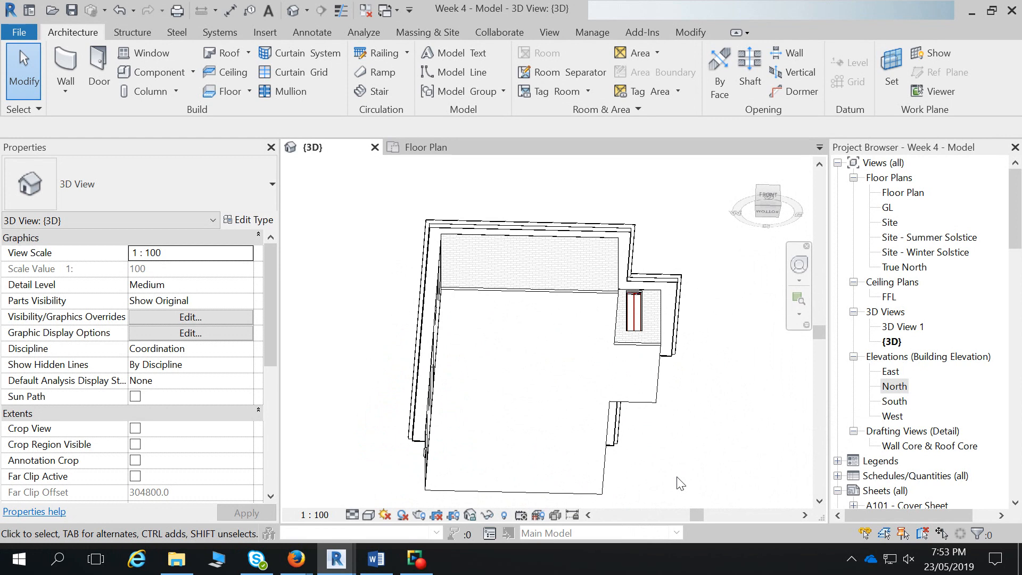
pyautogui.click(249, 91)
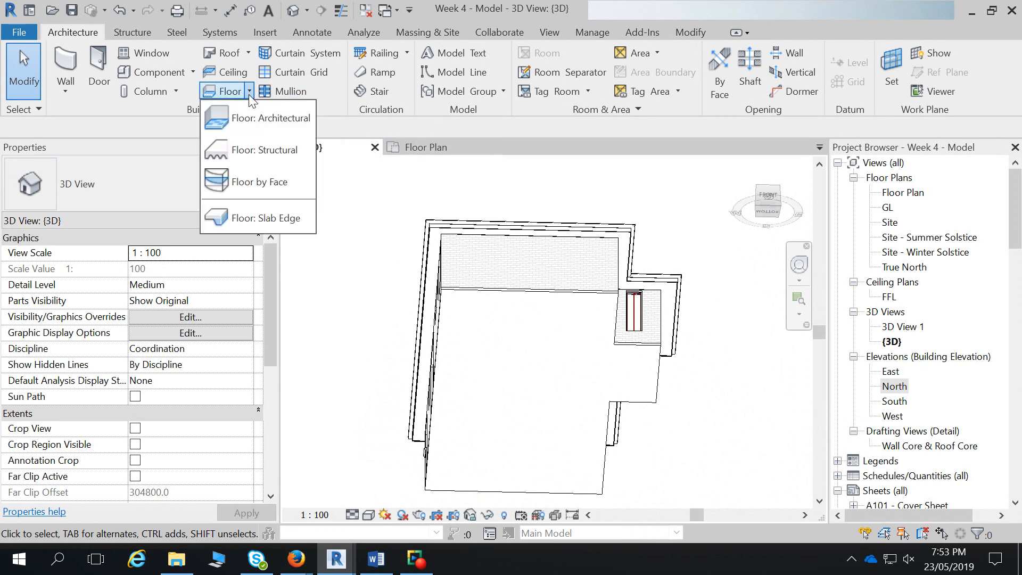
pyautogui.click(273, 219)
pyautogui.click(190, 189)
pyautogui.click(190, 189)
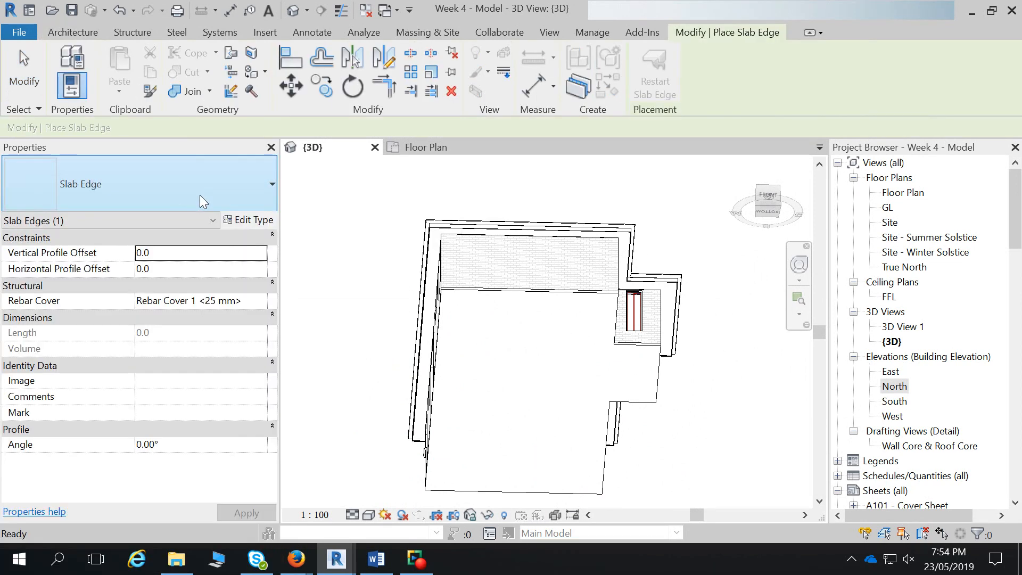
pyautogui.click(250, 220)
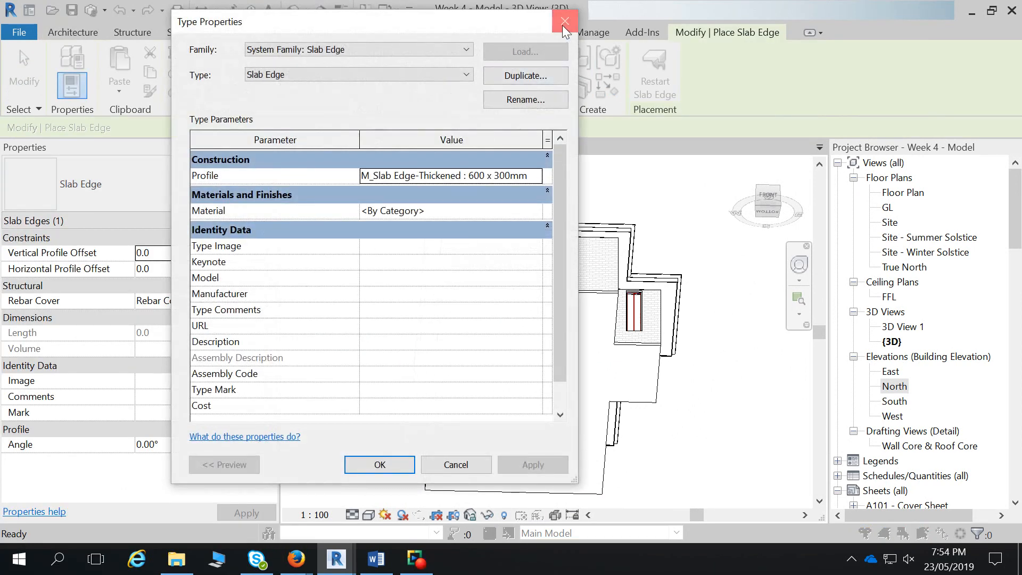
pyautogui.click(564, 22)
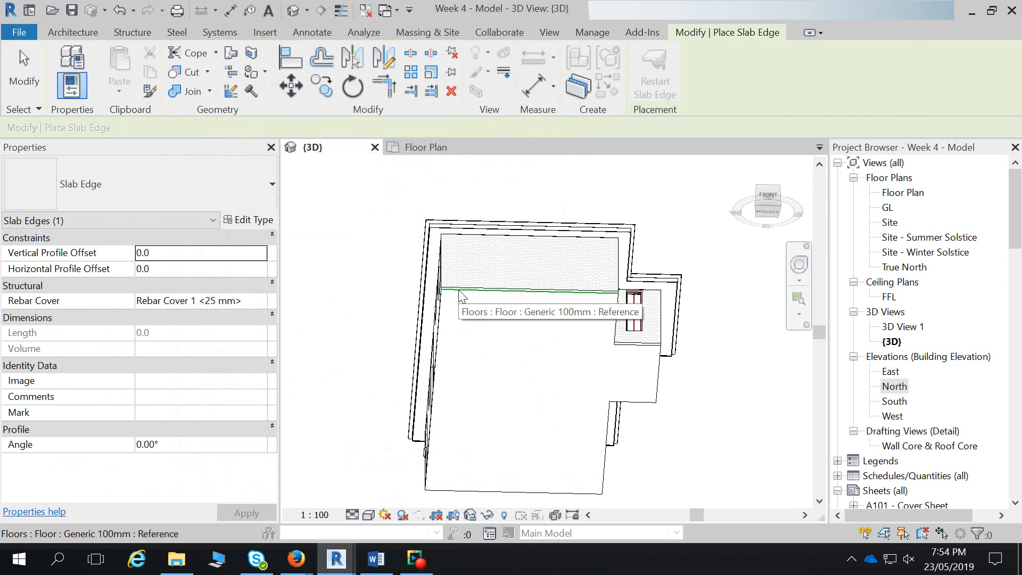
# - Try placing the slab edge around the floor's whole perimeter as one chain, and undo it
pyautogui.press('Tab')
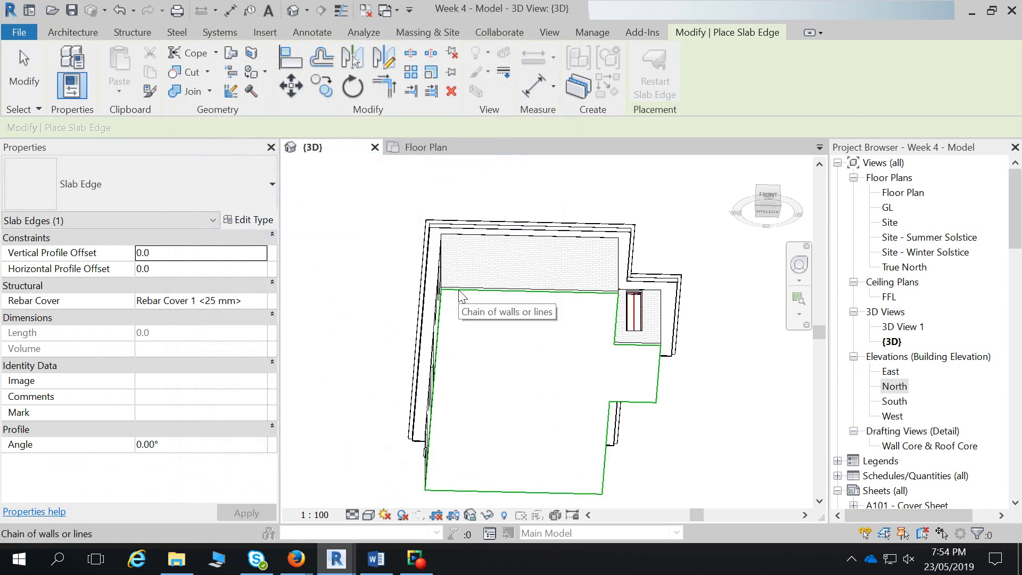
pyautogui.click(462, 296)
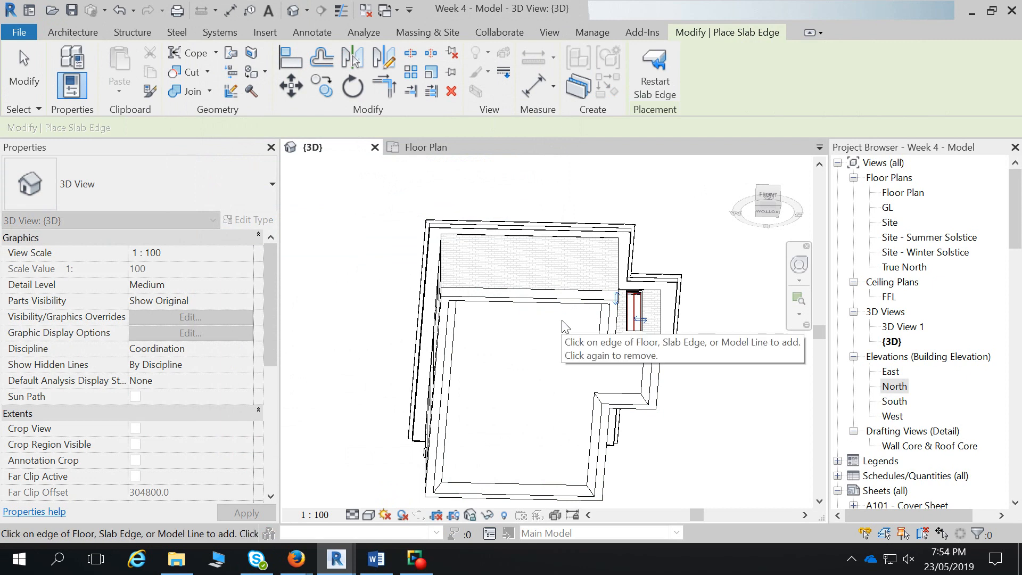
pyautogui.hotkey('ctrl', 'z')
# - Place a slab edge along the floor's front edge and the next three edges, up to the outer corner of the Bed 1 projection
pyautogui.click(542, 293)
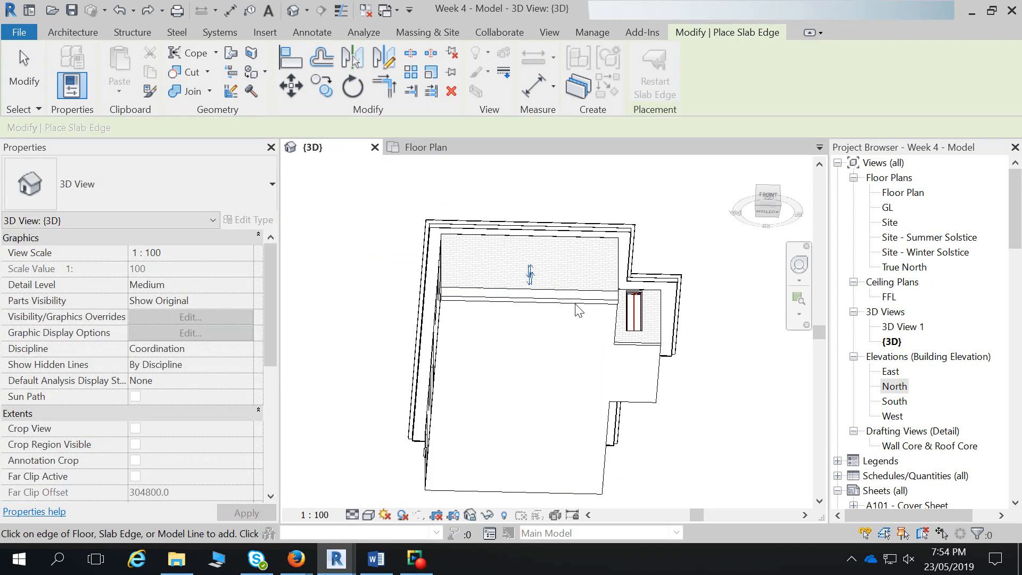
pyautogui.click(613, 324)
pyautogui.click(643, 345)
pyautogui.click(660, 379)
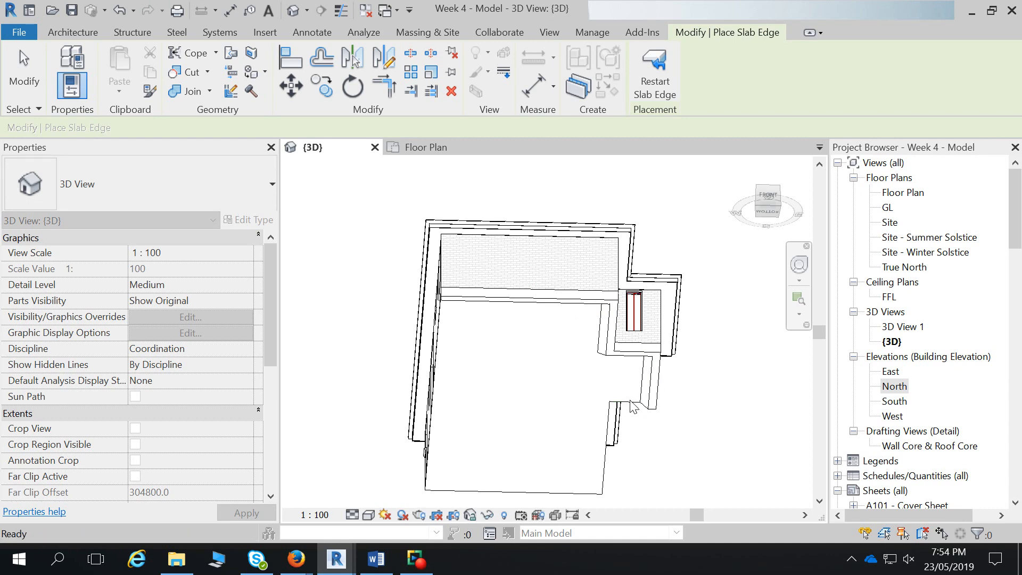
pyautogui.press('Escape')
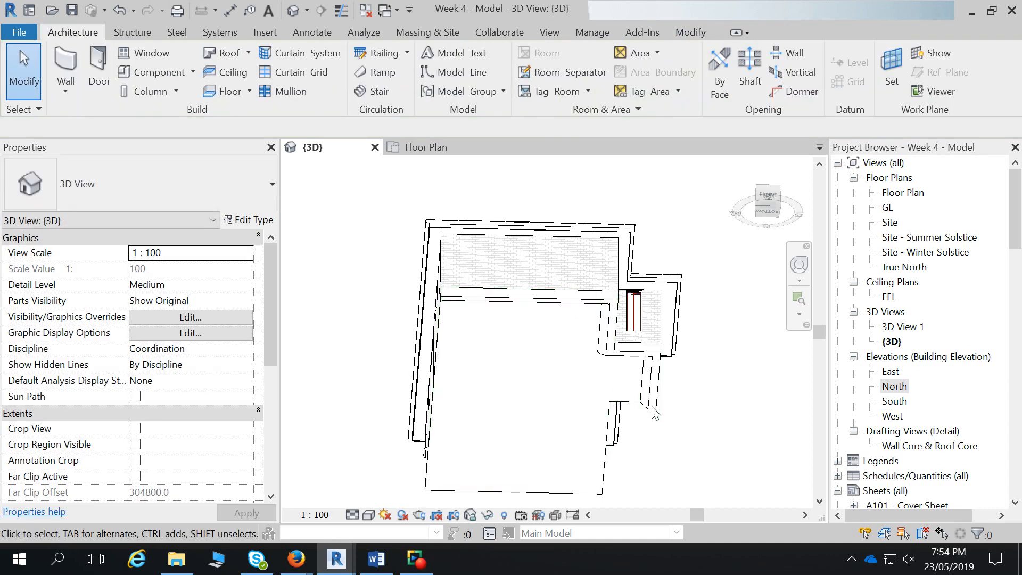
# - Add the short return edge of the Bed 1 projection as another segment of the existing slab edge
pyautogui.click(647, 408)
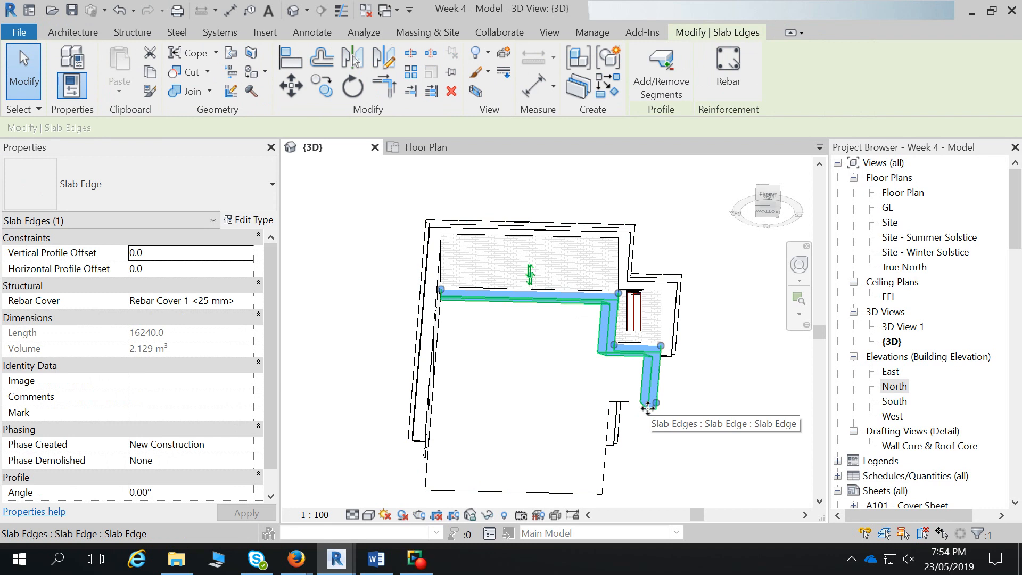
pyautogui.press('Escape')
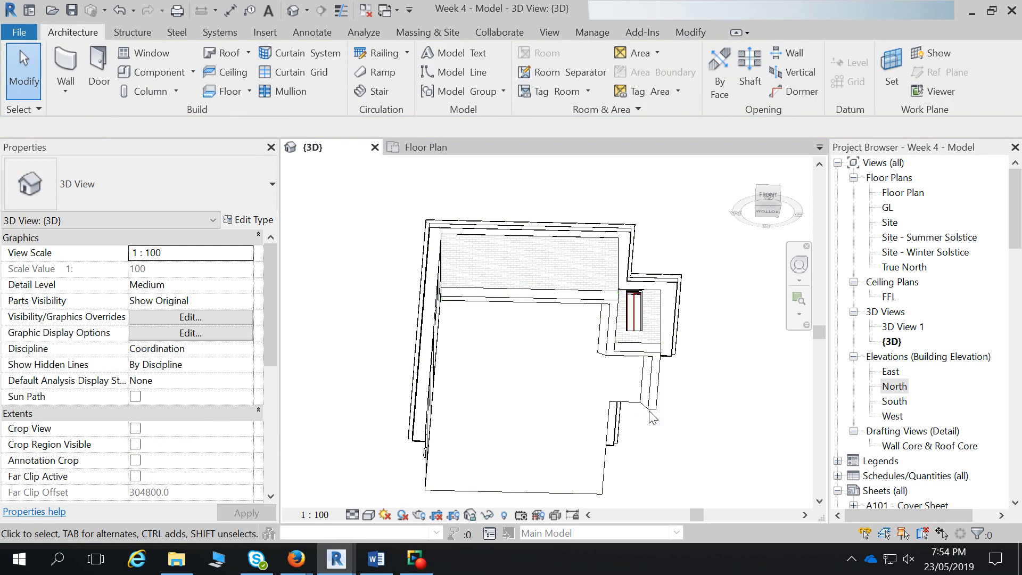
pyautogui.click(651, 409)
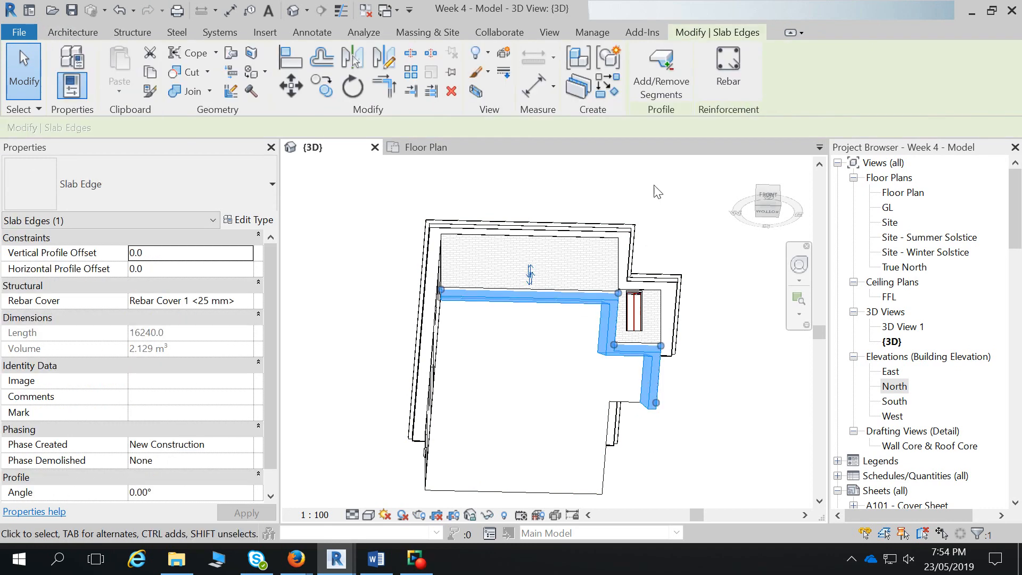
pyautogui.click(628, 402)
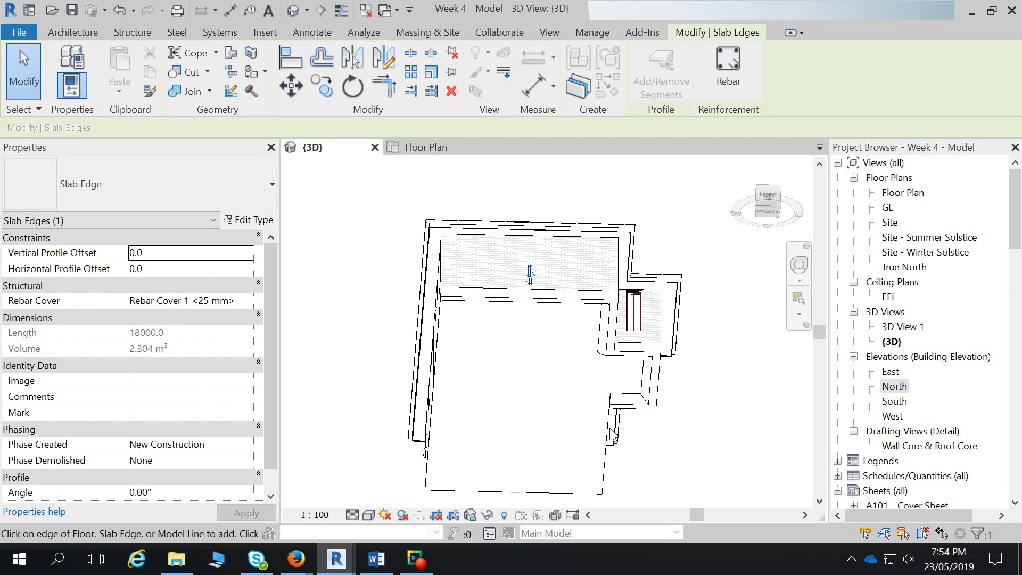
pyautogui.press('Escape')
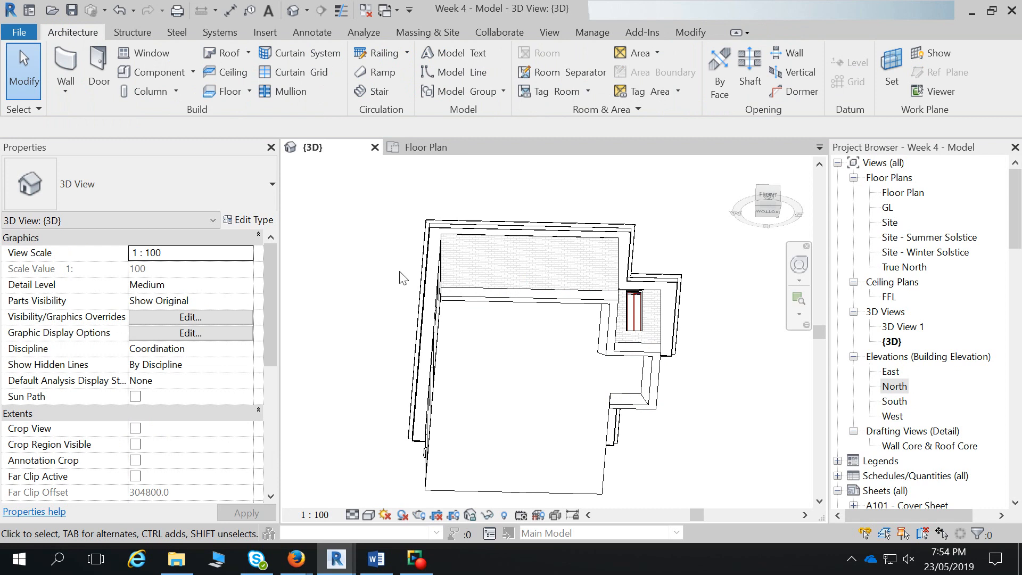
# - Add the three remaining floor edges to the slab edge to close the perimeter, and select the completed slab edge
pyautogui.click(649, 403)
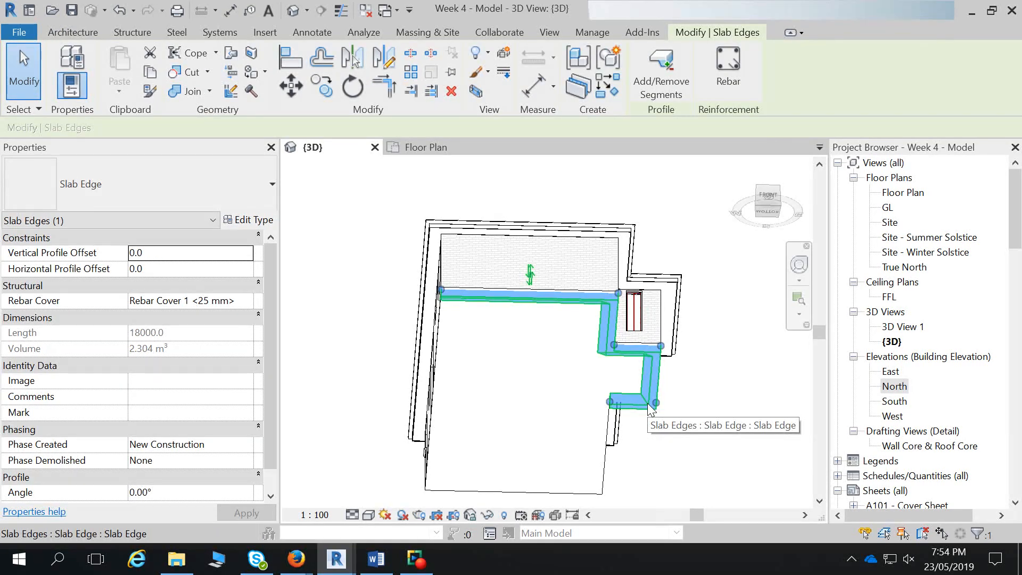
pyautogui.click(661, 96)
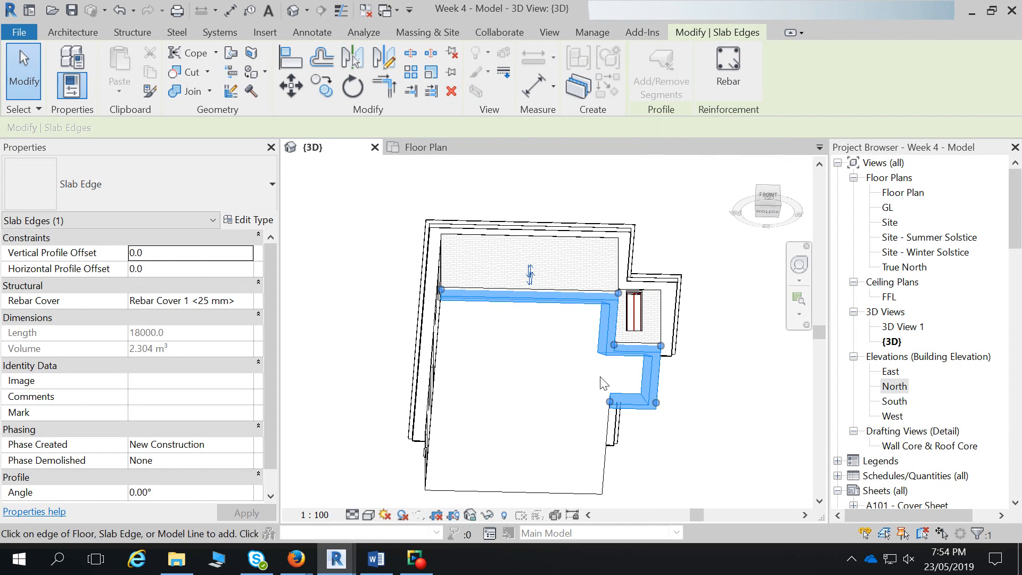
pyautogui.click(607, 452)
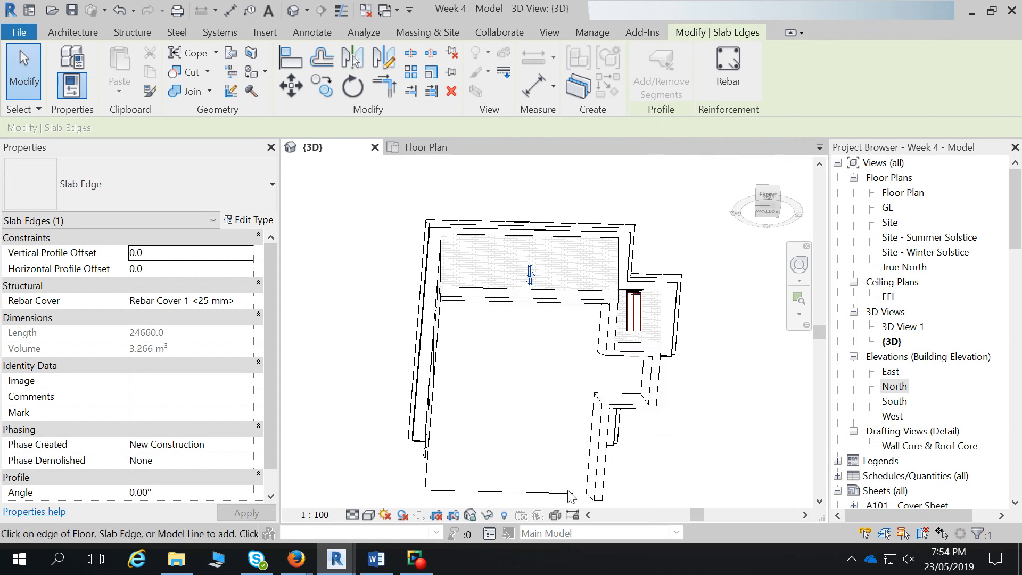
pyautogui.click(451, 481)
pyautogui.click(430, 454)
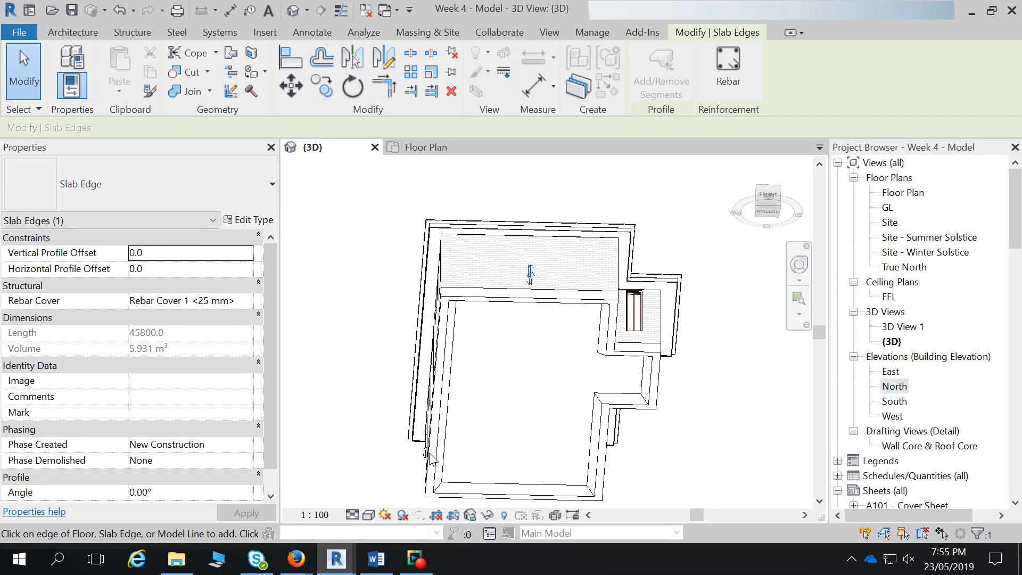
pyautogui.click(24, 69)
pyautogui.click(486, 304)
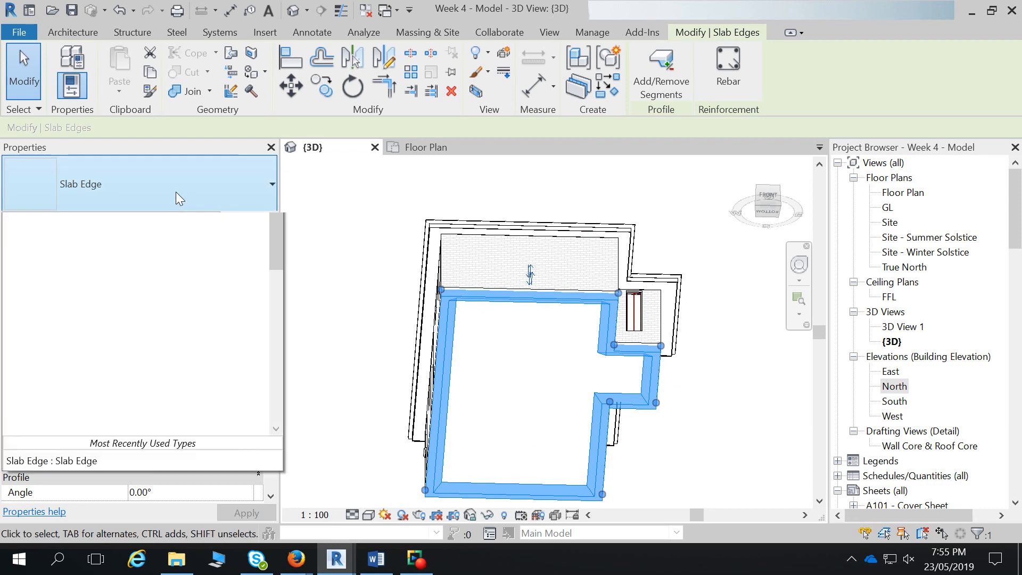
# - View the model in the North elevation, and return to the Floor Plan view with nothing selected
pyautogui.doubleClick(898, 388)
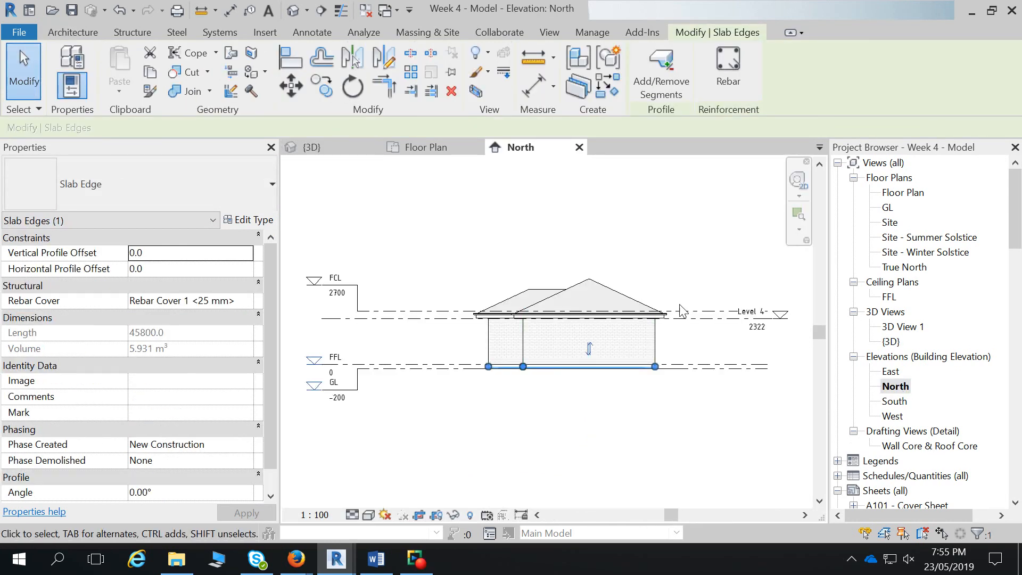
pyautogui.doubleClick(896, 194)
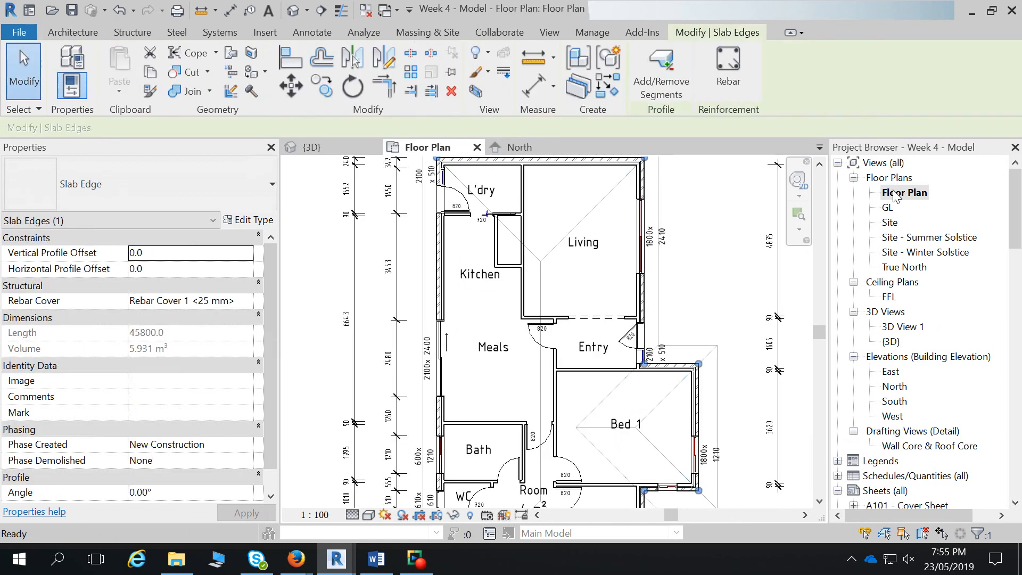
pyautogui.press('Escape')
pyautogui.scroll(-3, 673, 234)
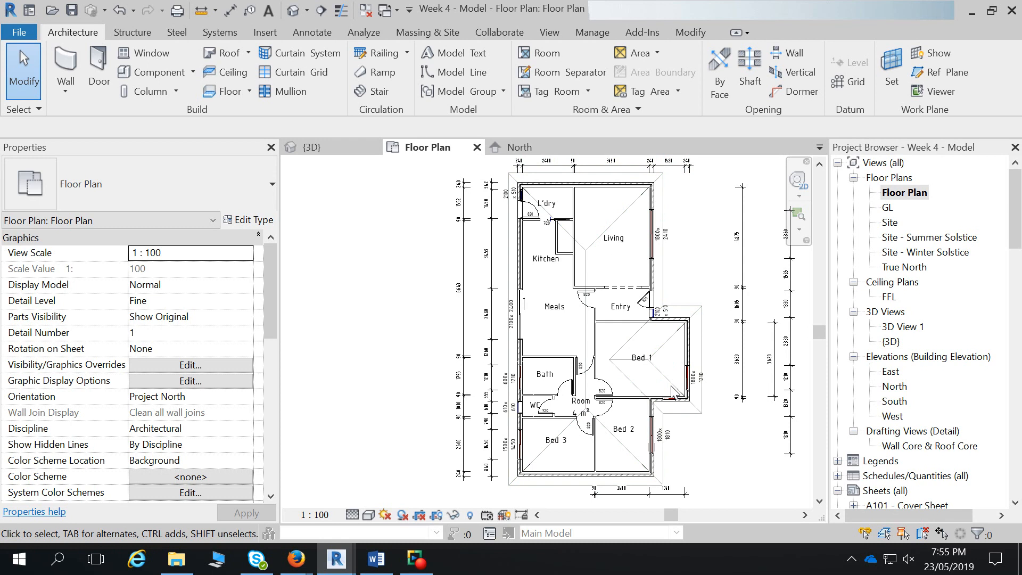
# - Examine the Roofs subcategories in the floor plan's visibility/graphic overrides
pyautogui.press('v')
pyautogui.press('g')
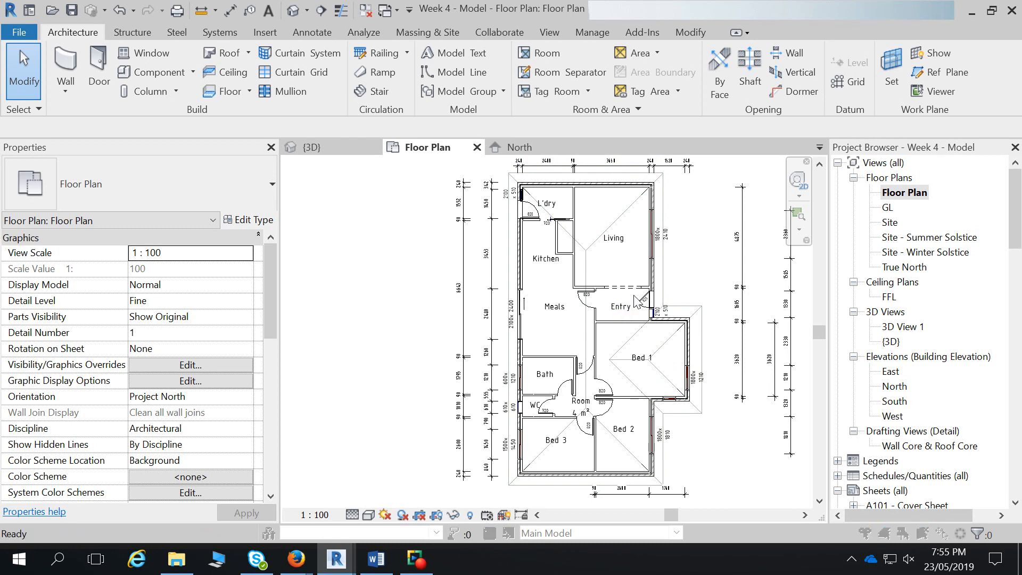
pyautogui.moveTo(797, 141); pyautogui.dragTo(789, 247)
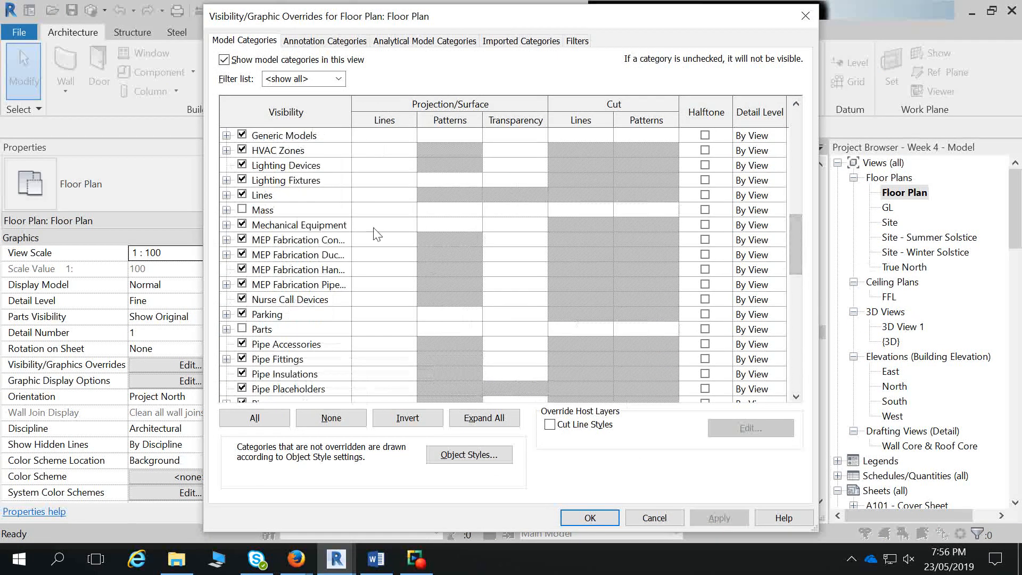
pyautogui.write('roof')
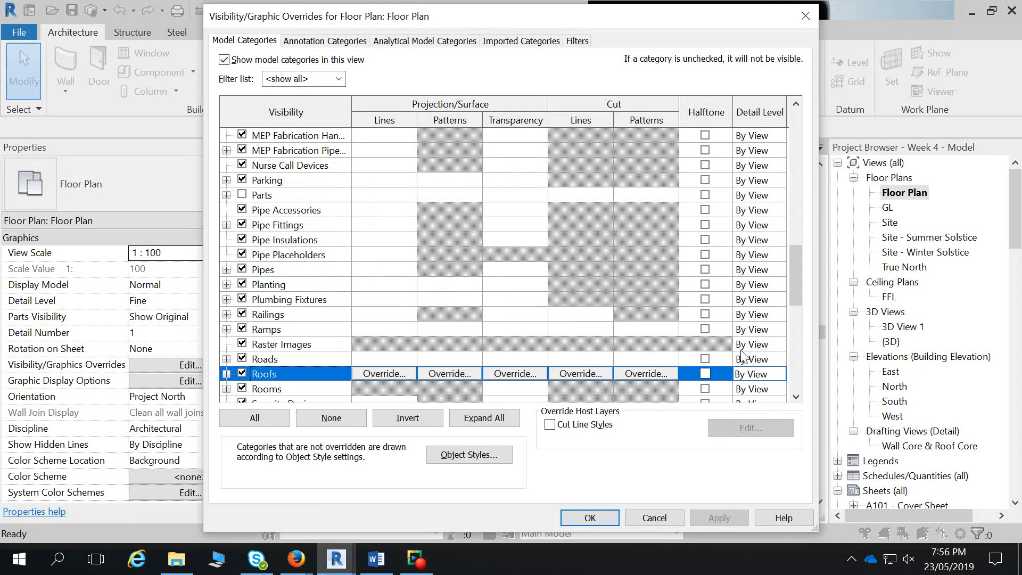
pyautogui.moveTo(796, 274); pyautogui.dragTo(804, 145)
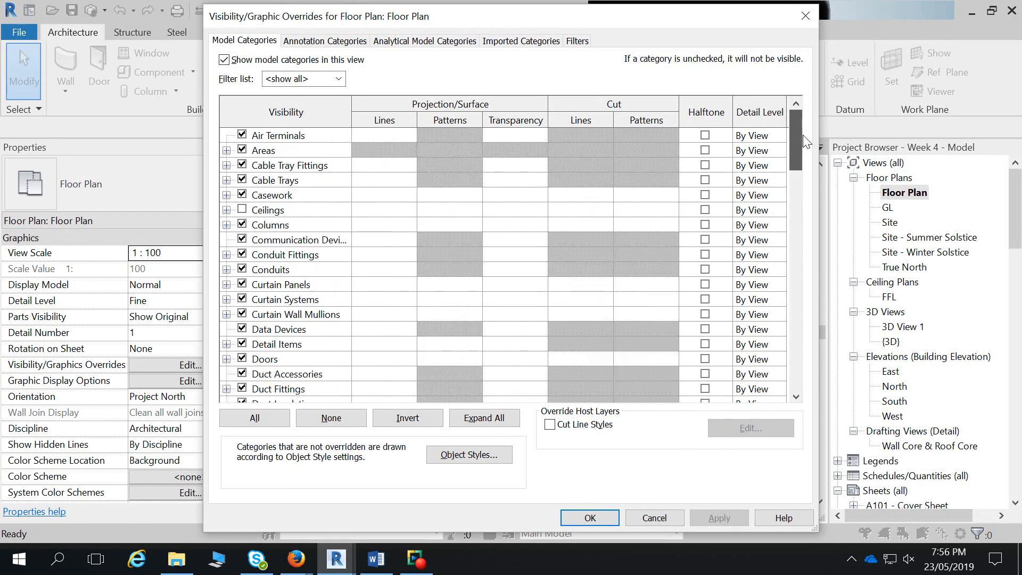
pyautogui.moveTo(802, 139); pyautogui.dragTo(803, 152)
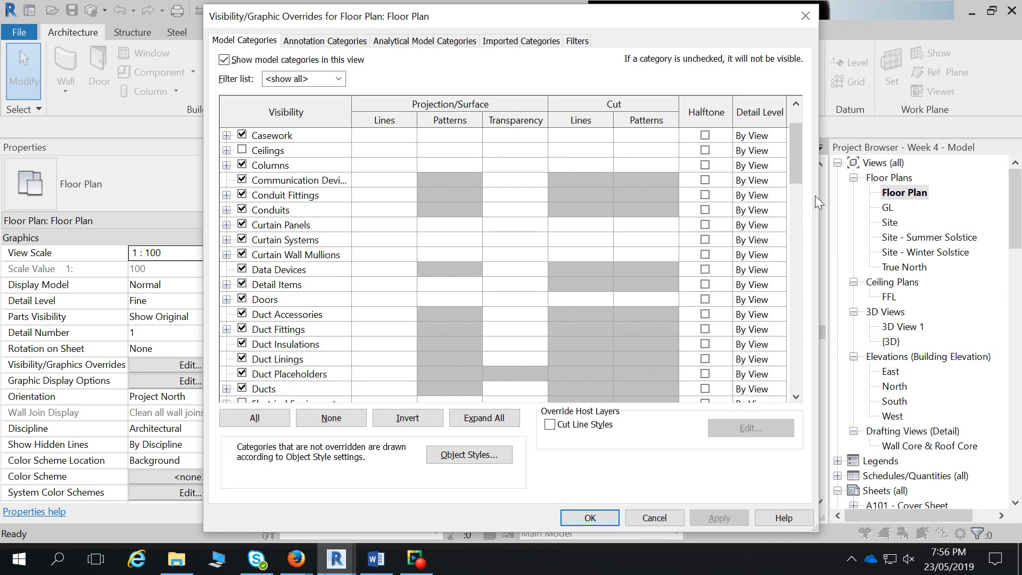
pyautogui.write('room')
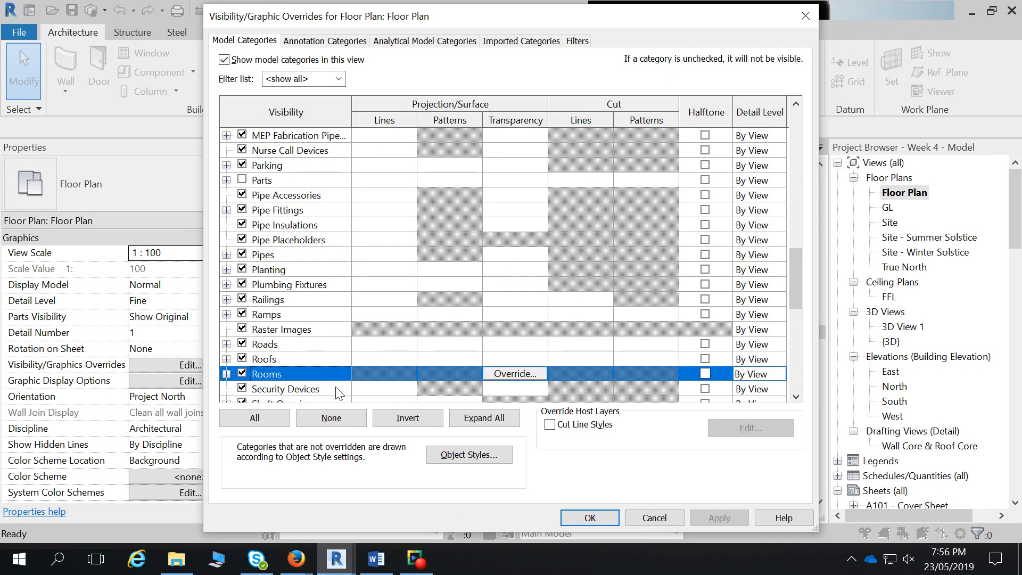
pyautogui.click(226, 359)
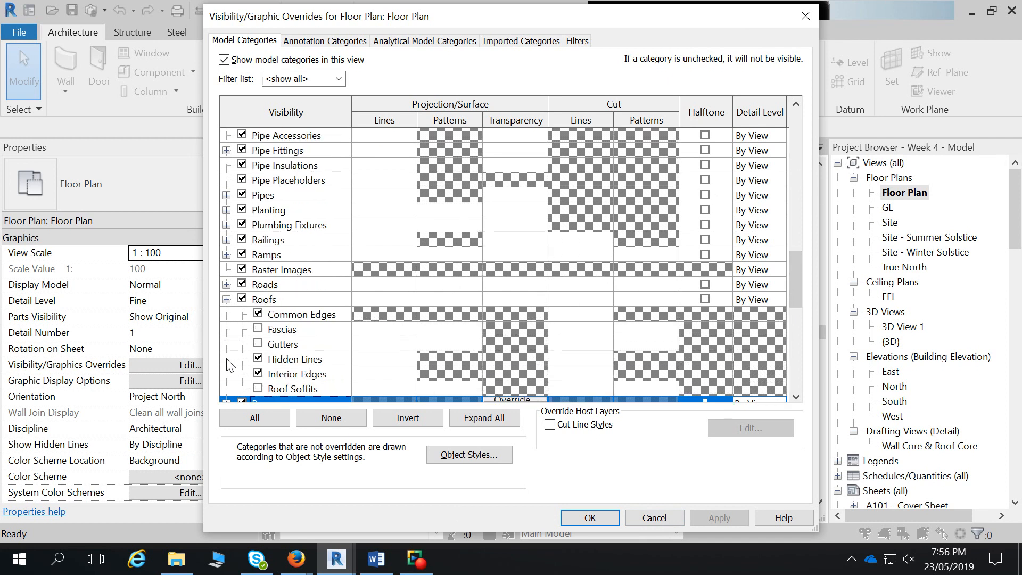
pyautogui.click(226, 299)
# - Try a 100% surface transparency override on the Rooms category, and clear it
pyautogui.click(522, 314)
pyautogui.moveTo(466, 273); pyautogui.dragTo(598, 280)
pyautogui.click(532, 295)
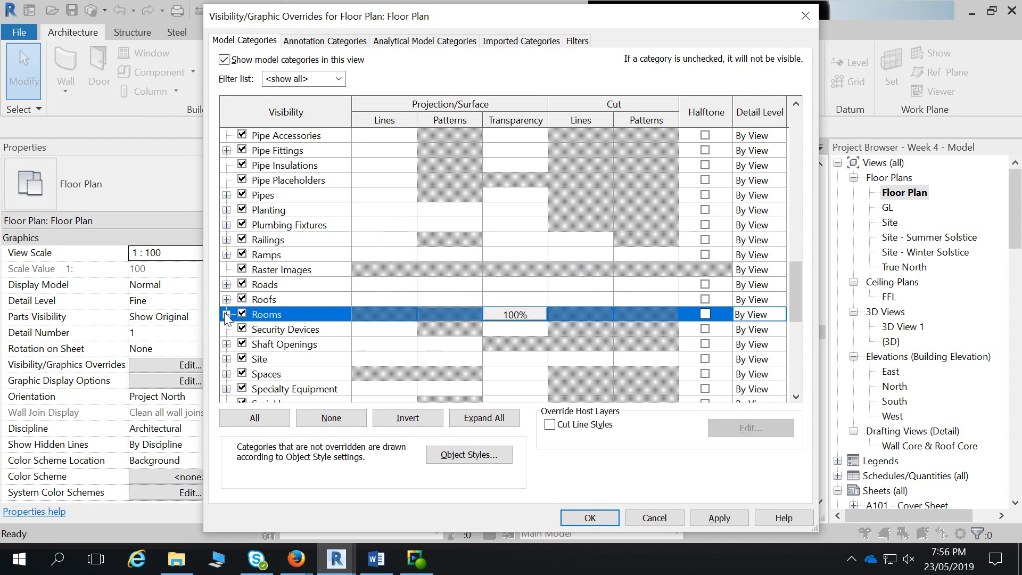
pyautogui.click(514, 315)
pyautogui.click(437, 295)
pyautogui.click(532, 295)
# - Try a surface transparency override of 100% on the Roofs category
pyautogui.click(524, 299)
pyautogui.click(531, 300)
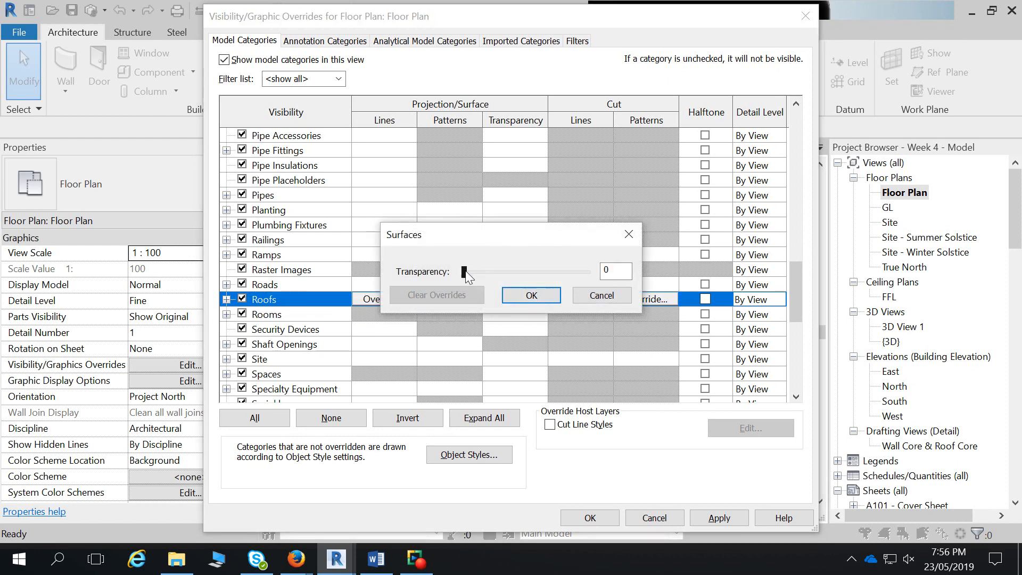
pyautogui.moveTo(463, 272); pyautogui.dragTo(617, 277)
pyautogui.click(529, 295)
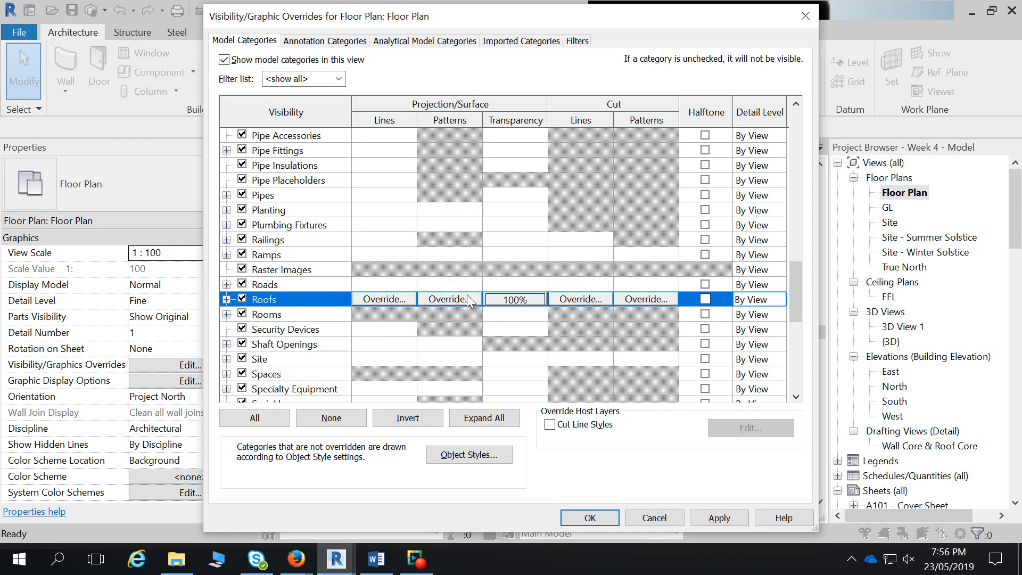
# - Override the Roofs surface pattern with a Concrete foreground and a solid-fill background coloured RGB 255-000-128
pyautogui.click(467, 297)
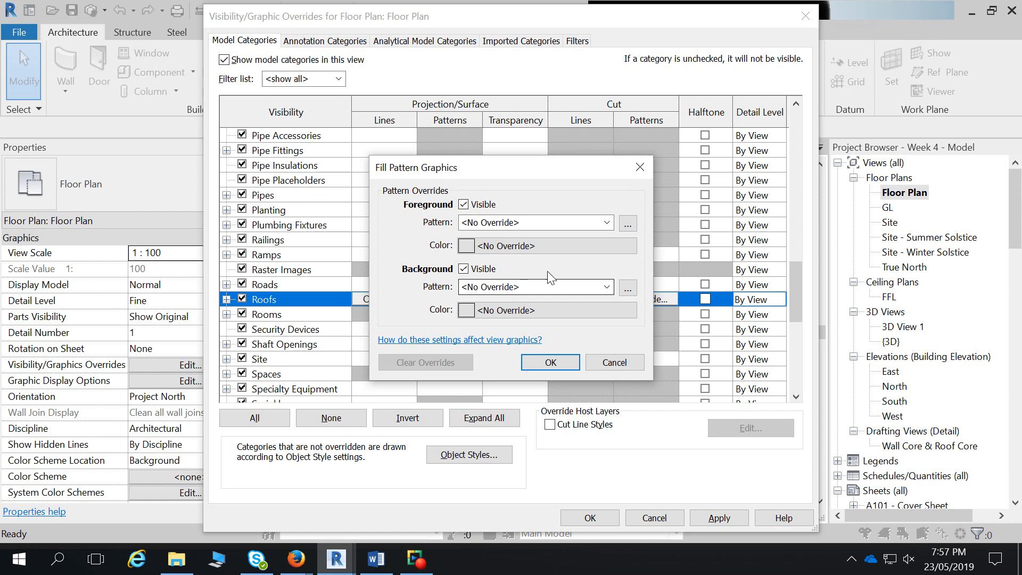
pyautogui.click(532, 223)
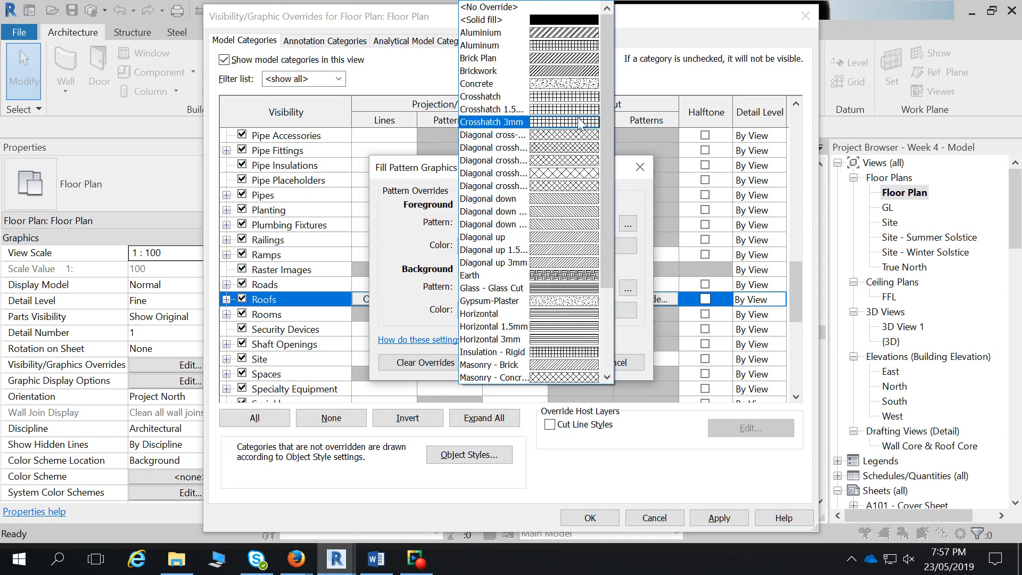
pyautogui.click(568, 84)
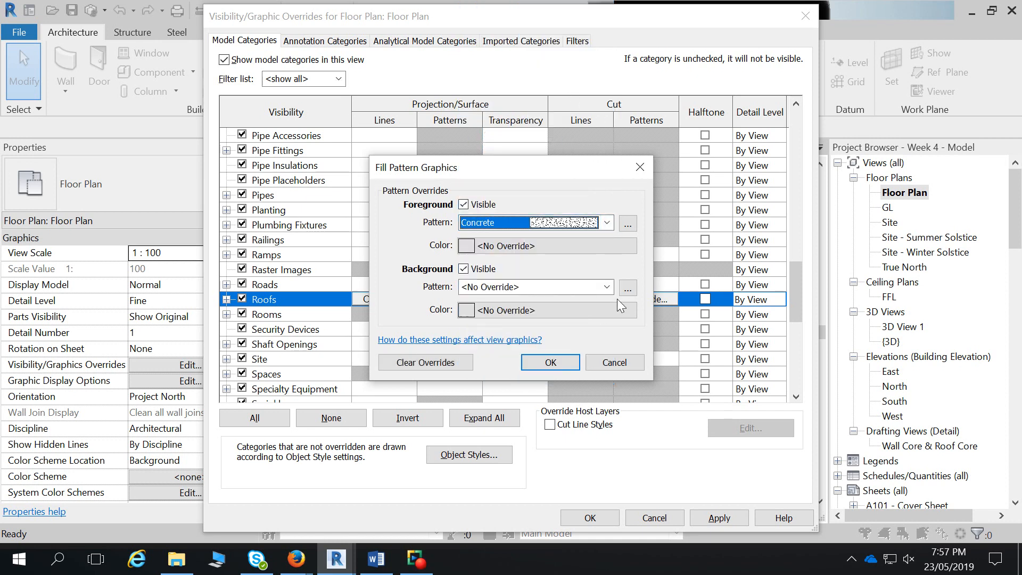
pyautogui.click(605, 287)
pyautogui.click(572, 21)
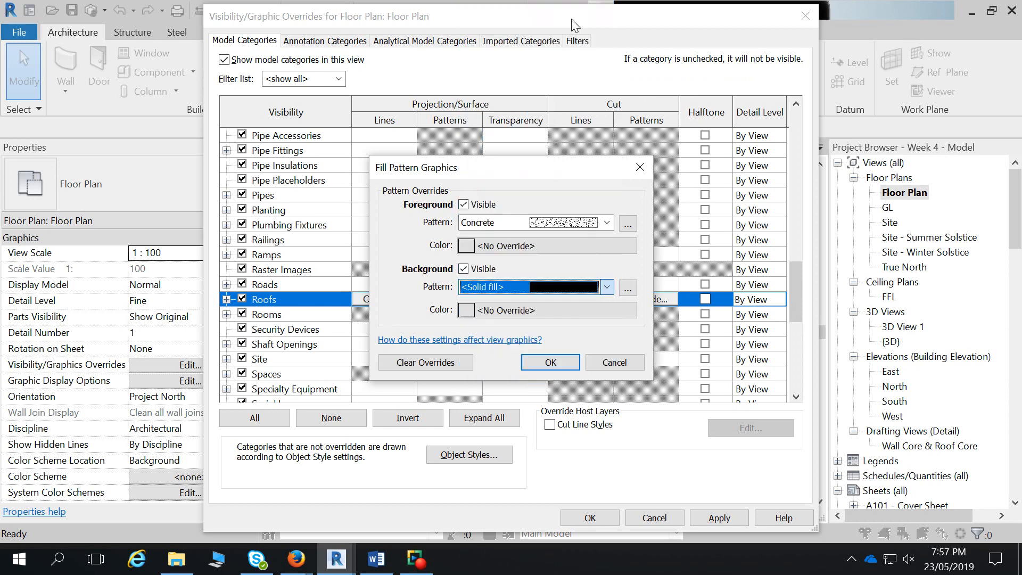
pyautogui.click(468, 308)
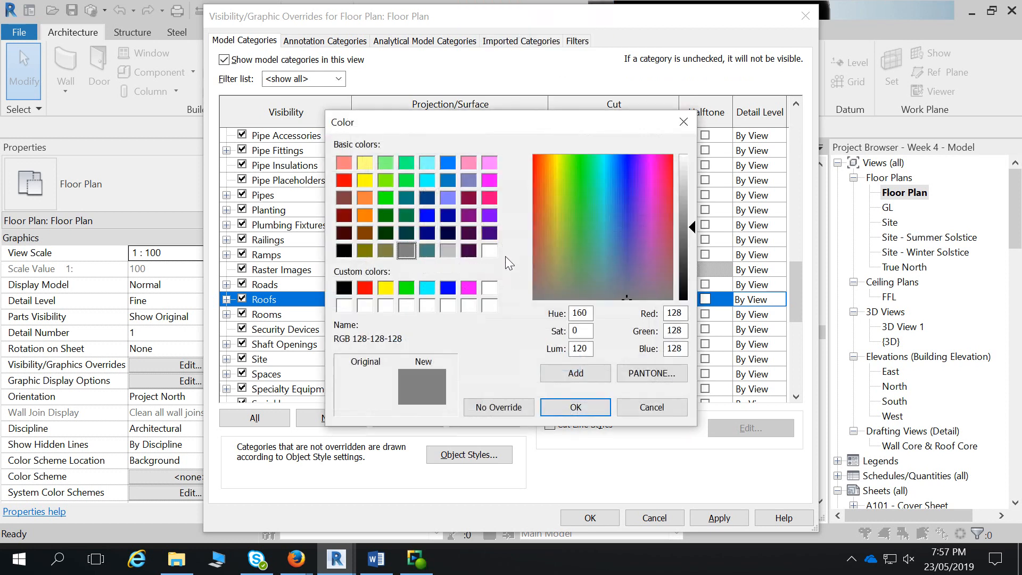
pyautogui.click(490, 196)
pyautogui.click(590, 408)
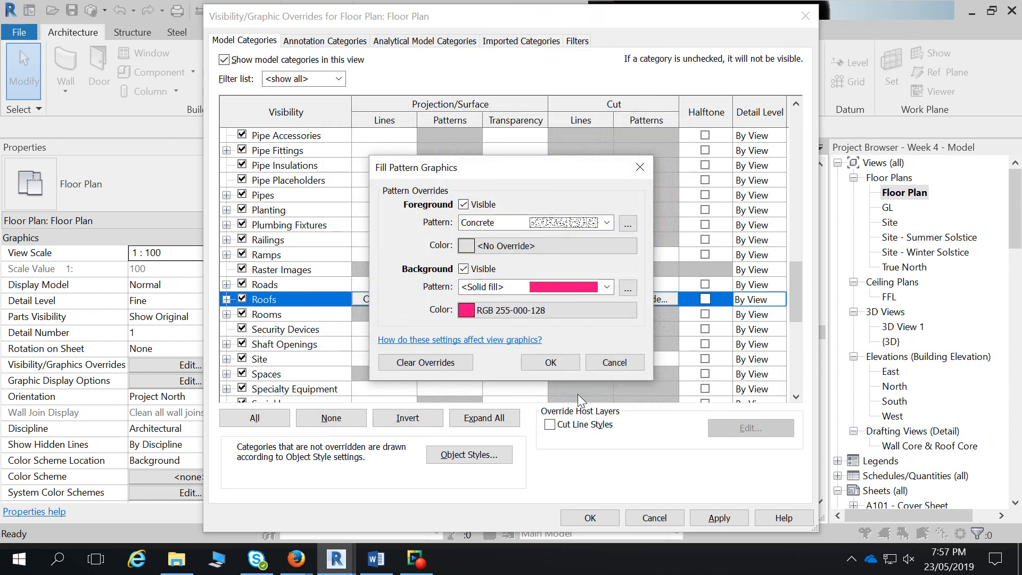
# - Set the Roofs foreground pattern colour to black and apply the overrides to the floor plan
pyautogui.click(525, 245)
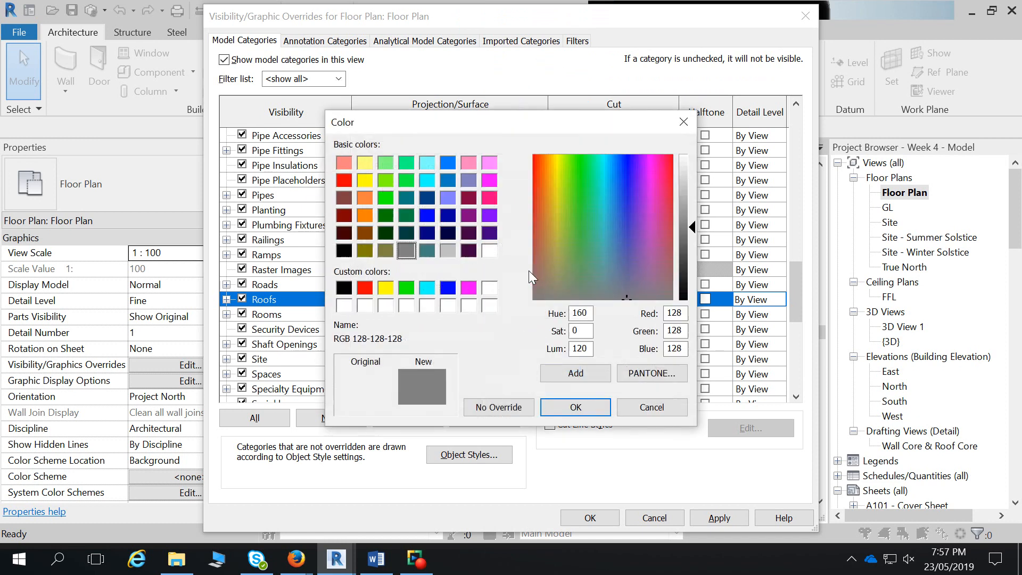
pyautogui.click(345, 250)
pyautogui.click(559, 408)
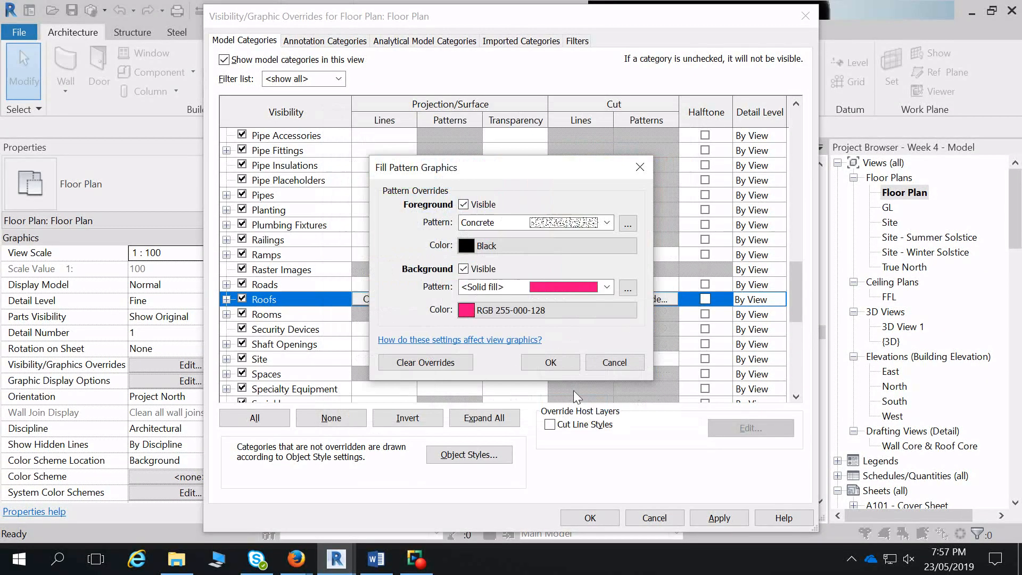
pyautogui.click(564, 365)
pyautogui.click(589, 517)
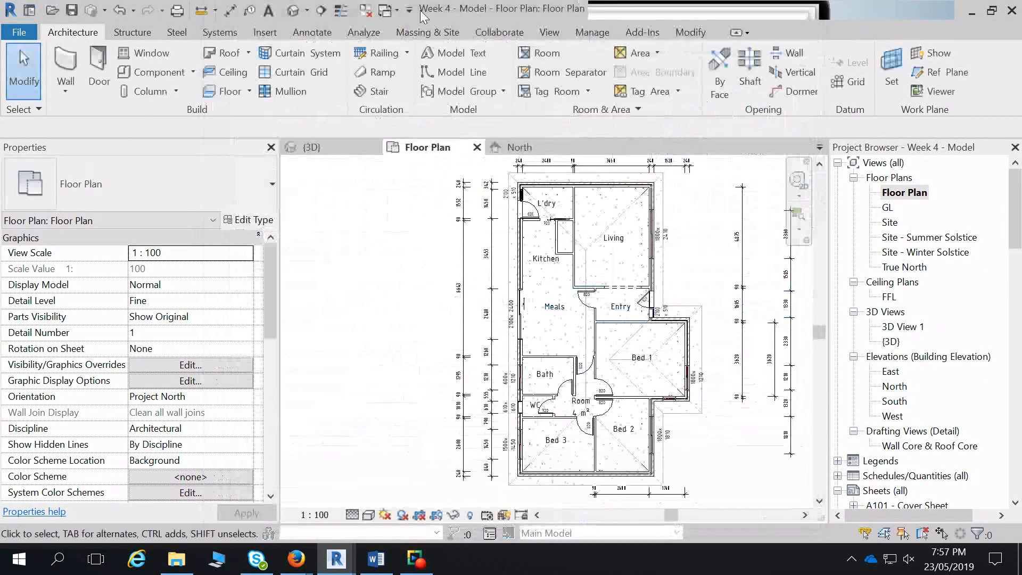
# - Glance at the 3D view, and try the Shaded and Realistic visual styles on the floor plan
pyautogui.click(292, 10)
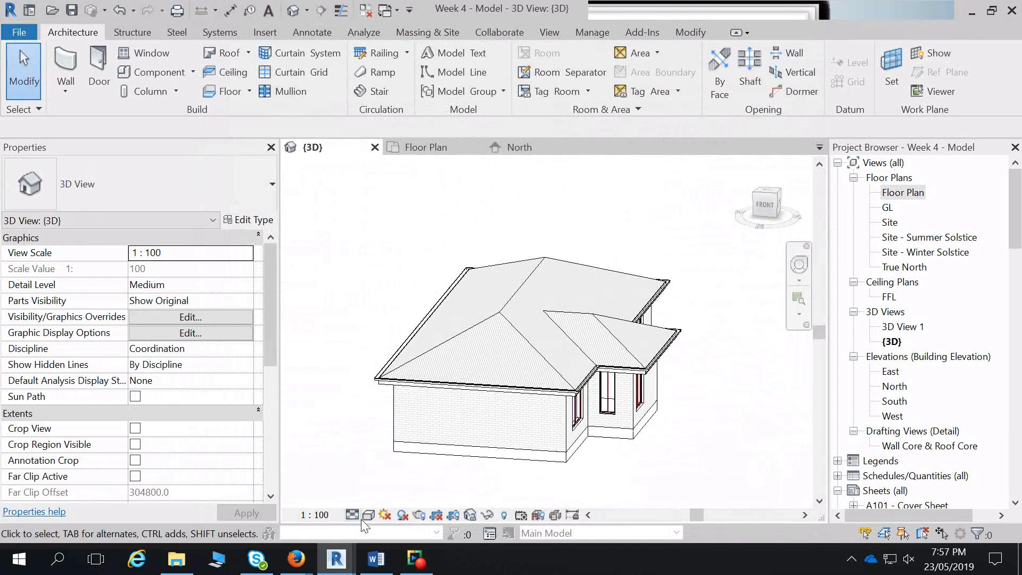
pyautogui.click(433, 148)
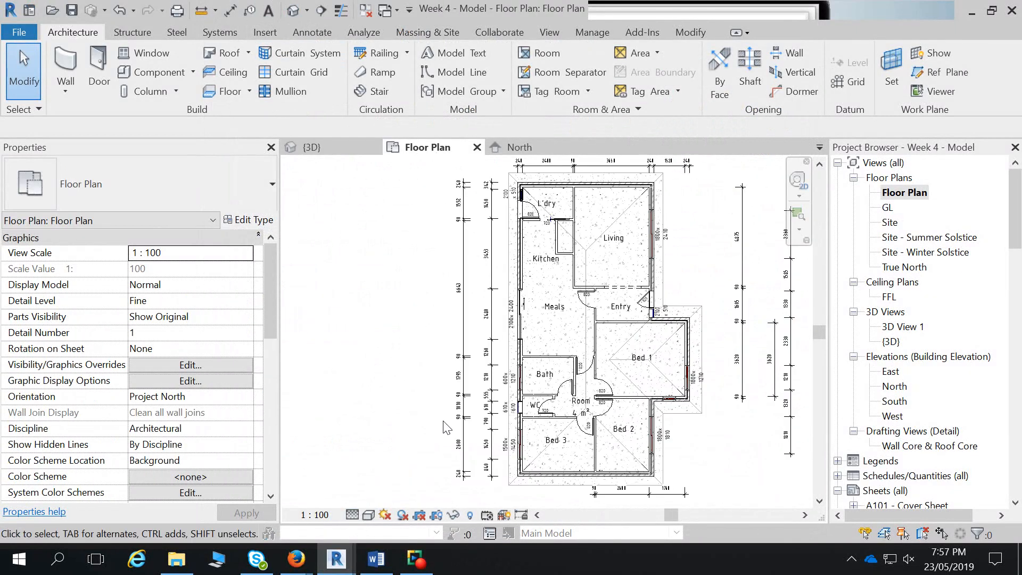
pyautogui.click(368, 515)
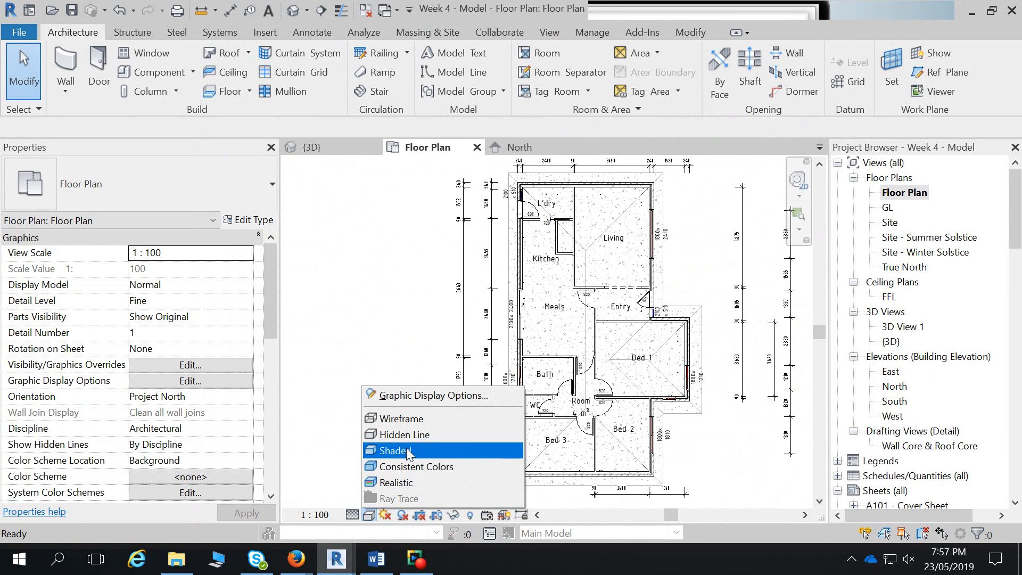
pyautogui.click(409, 452)
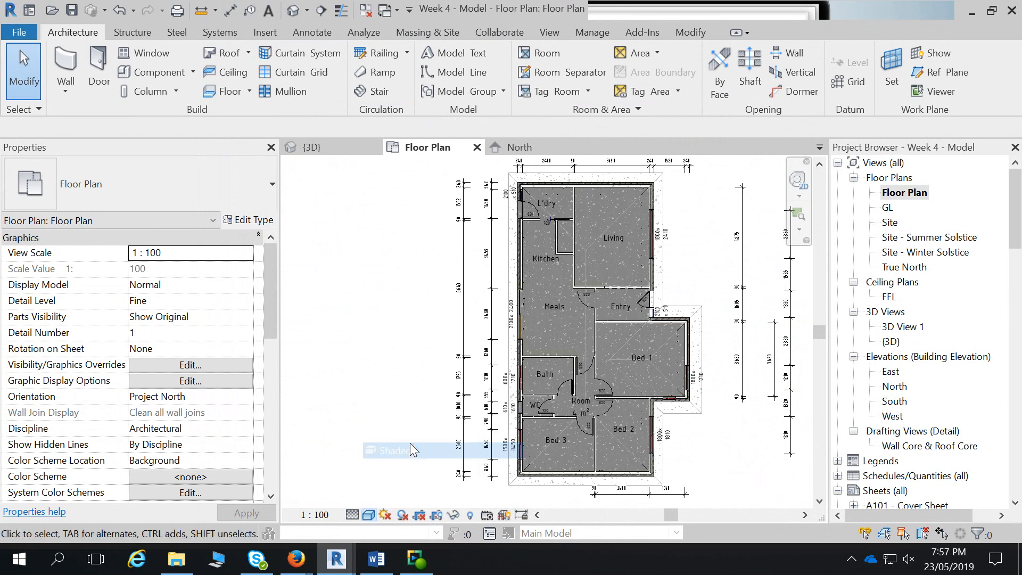
pyautogui.click(372, 514)
pyautogui.click(385, 483)
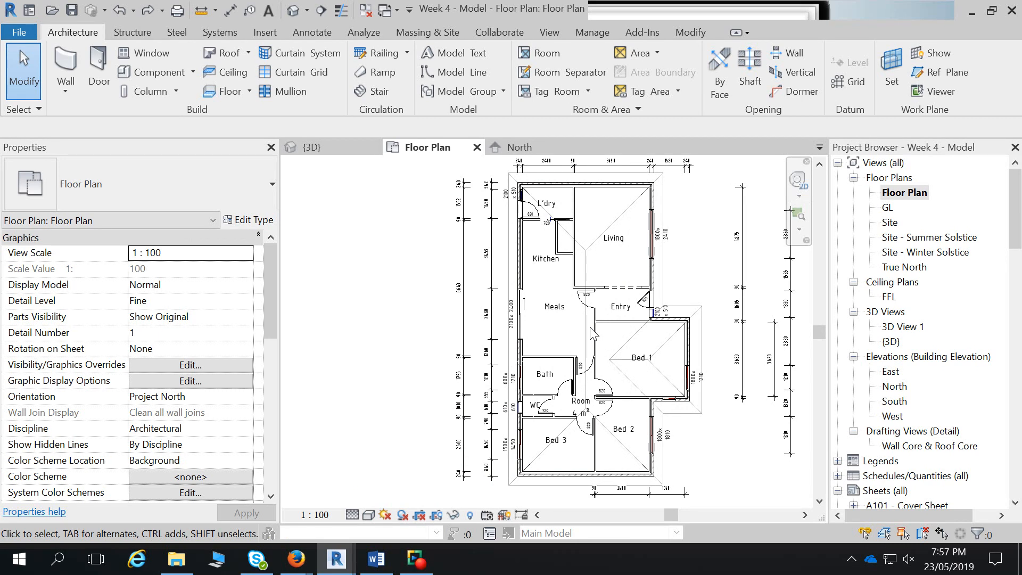
# - Select the roof in the floor plan, and hide both the foreground and background surface patterns of the Roofs category in that view
pyautogui.click(586, 253)
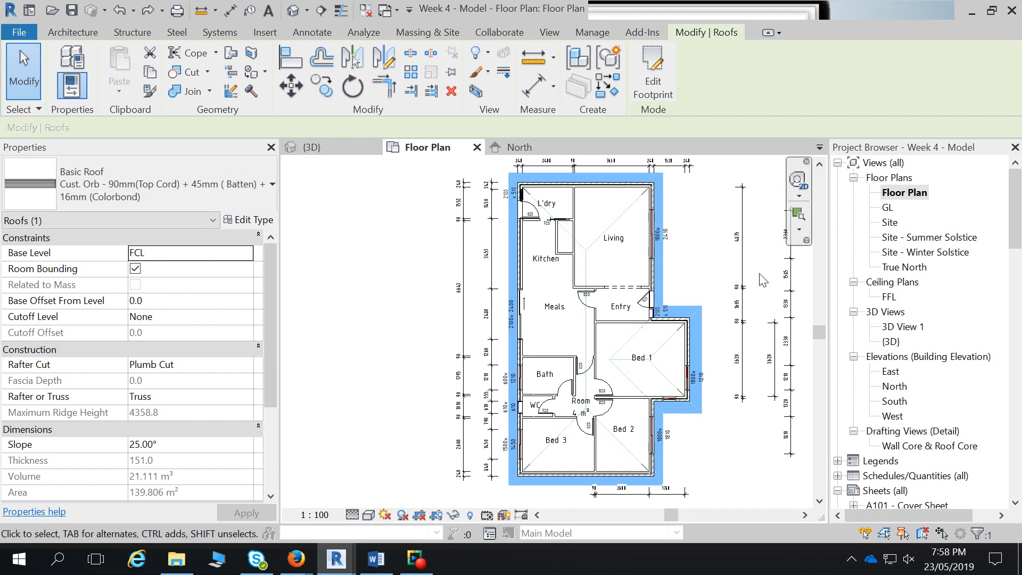
pyautogui.press('v')
pyautogui.press('g')
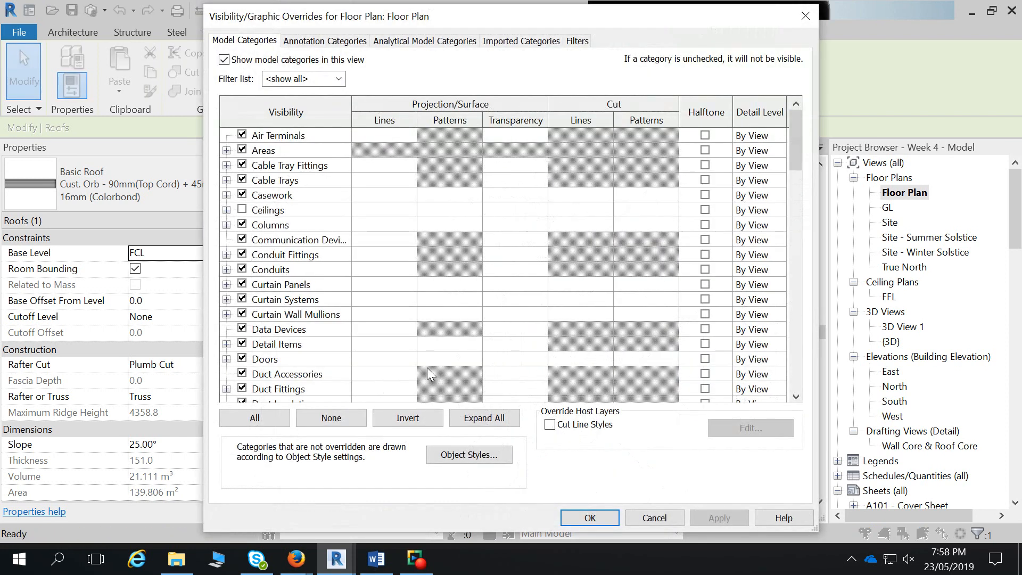
pyautogui.press('r')
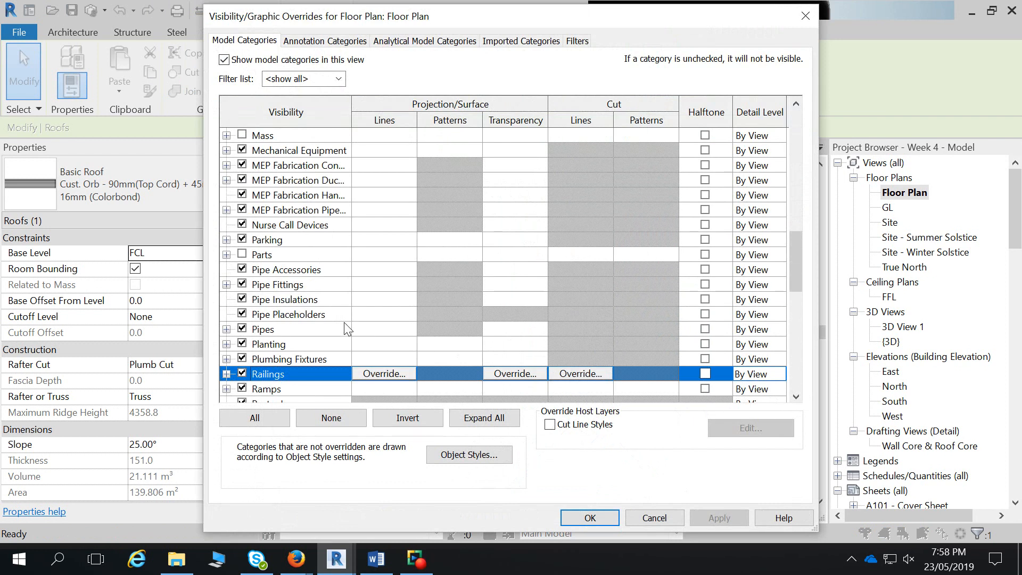
pyautogui.press('r')
pyautogui.press('r')
pyautogui.press('r')
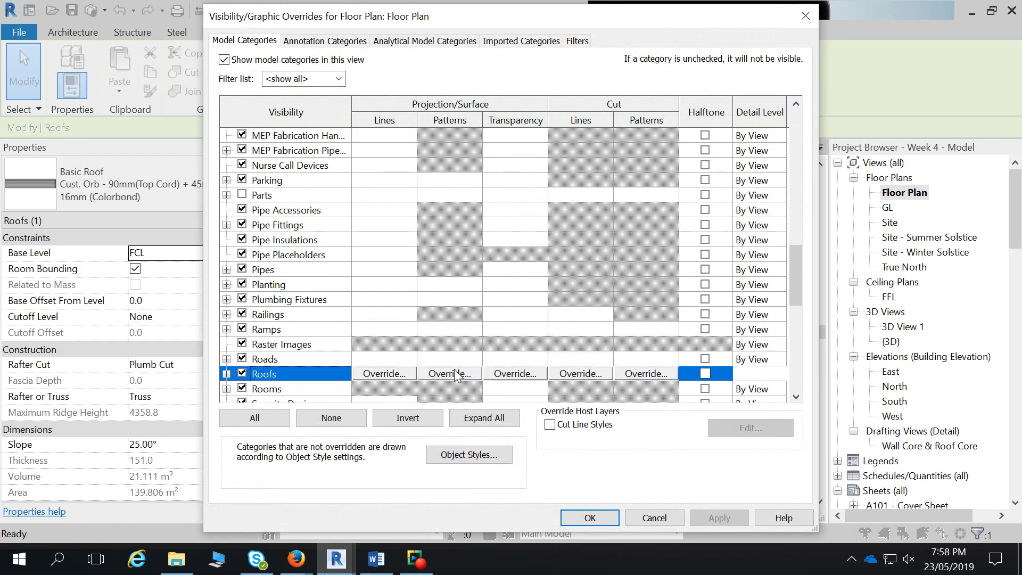
pyautogui.click(452, 372)
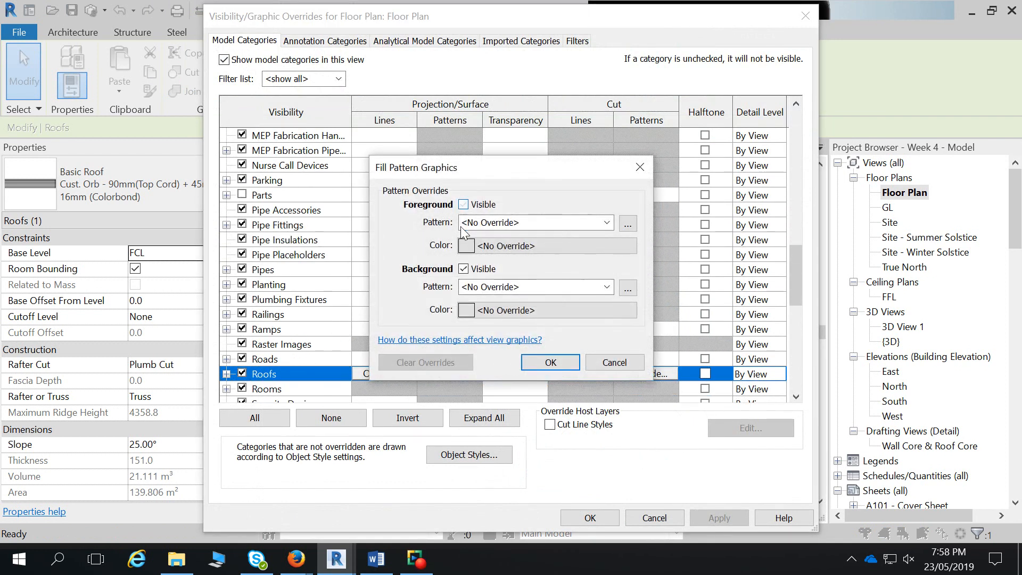
pyautogui.click(464, 205)
pyautogui.click(464, 269)
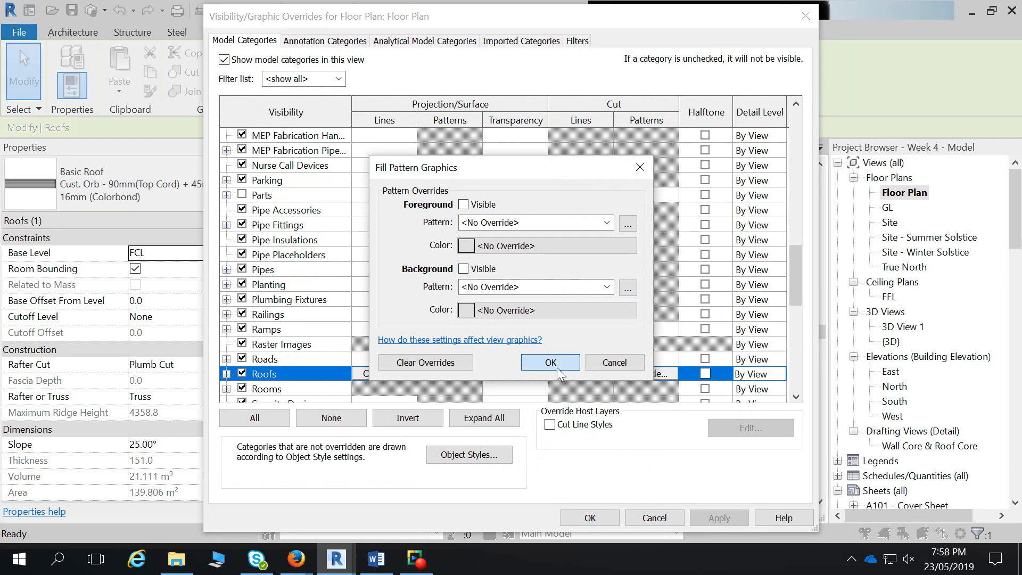
pyautogui.click(550, 363)
pyautogui.click(590, 517)
pyautogui.click(626, 395)
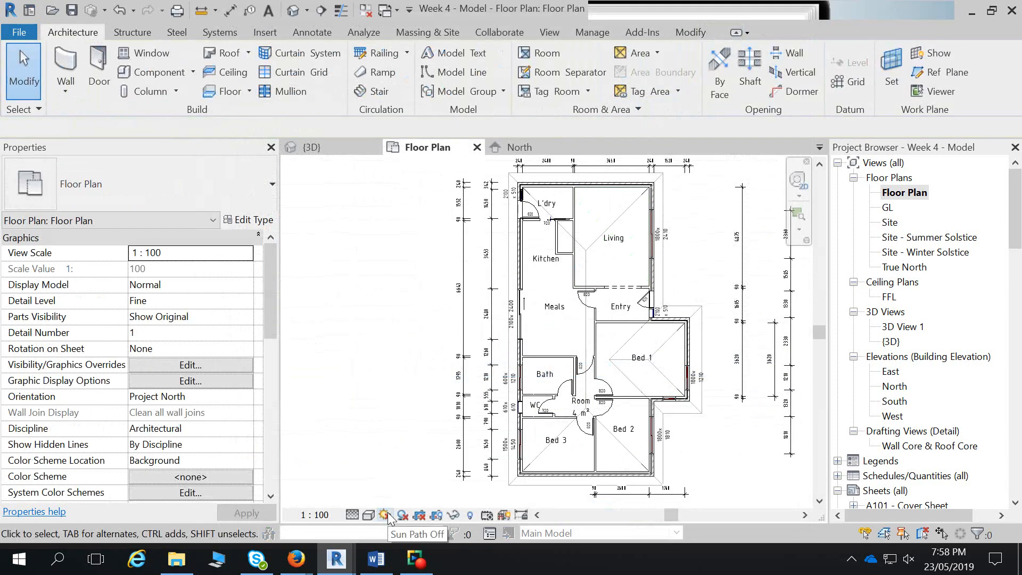
# - Override the Roofs projection line pattern with Dash - Long in the floor plan's visibility graphics
pyautogui.press('v')
pyautogui.press('v')
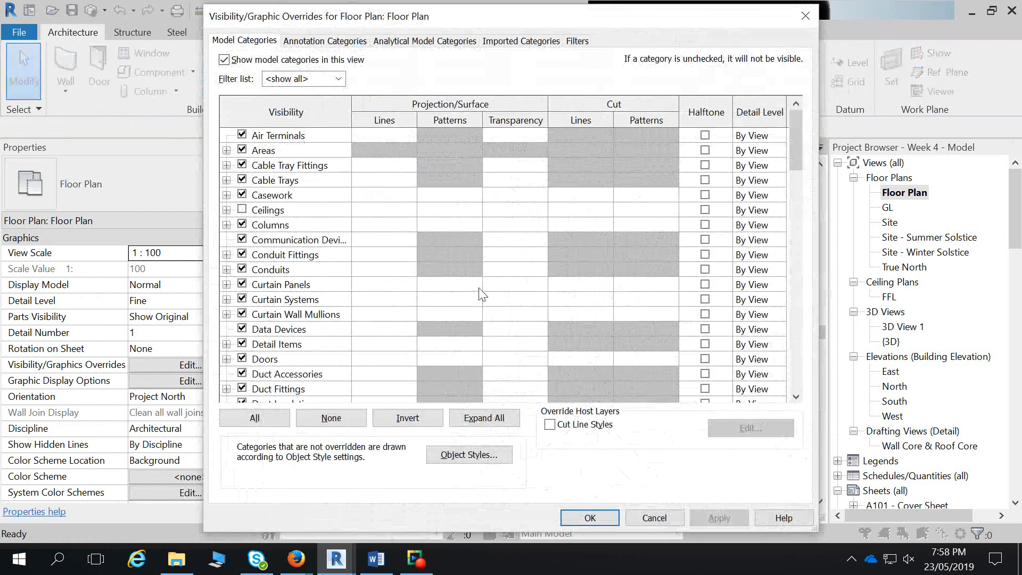
pyautogui.click(385, 374)
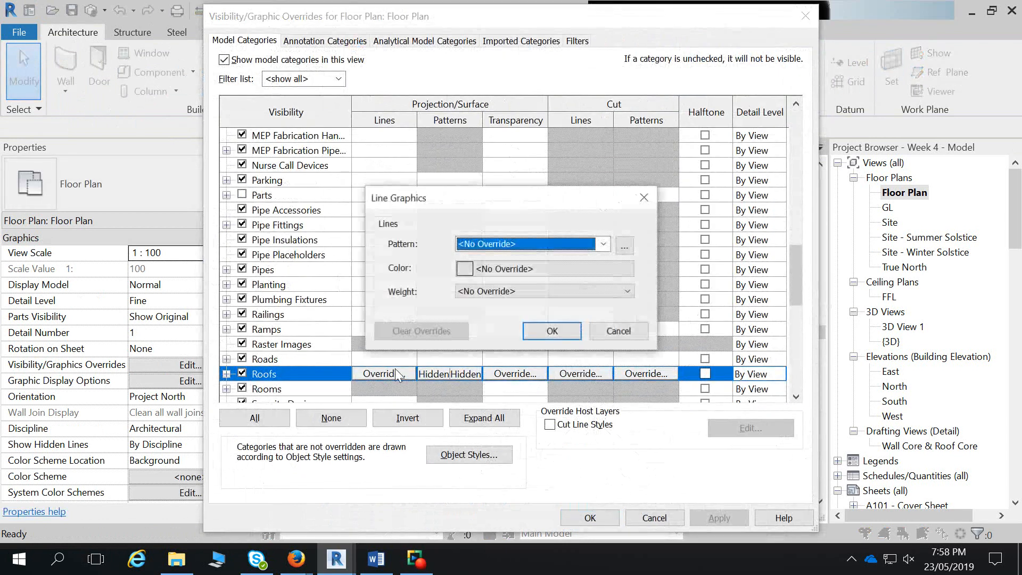
pyautogui.click(601, 245)
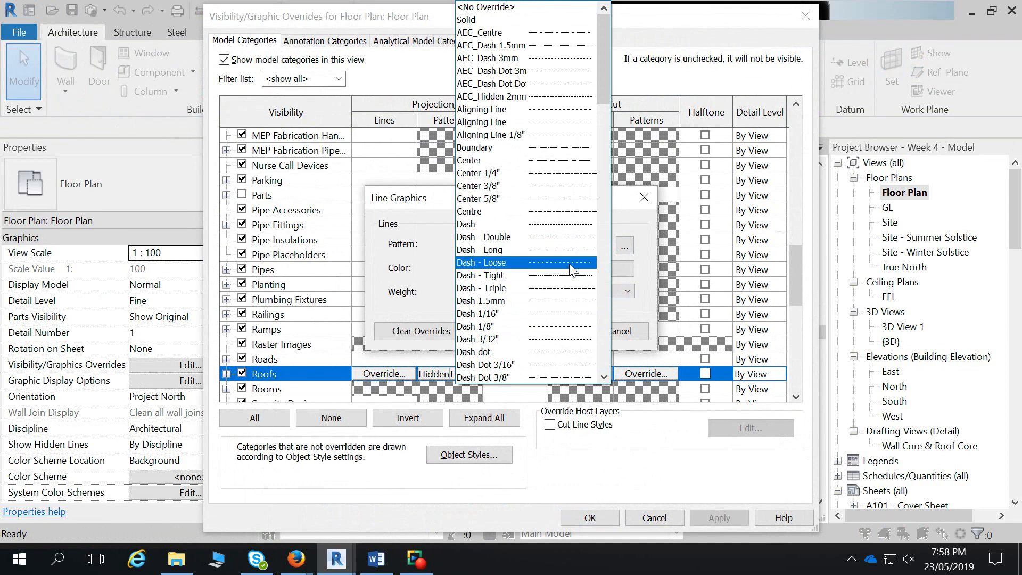
pyautogui.click(565, 250)
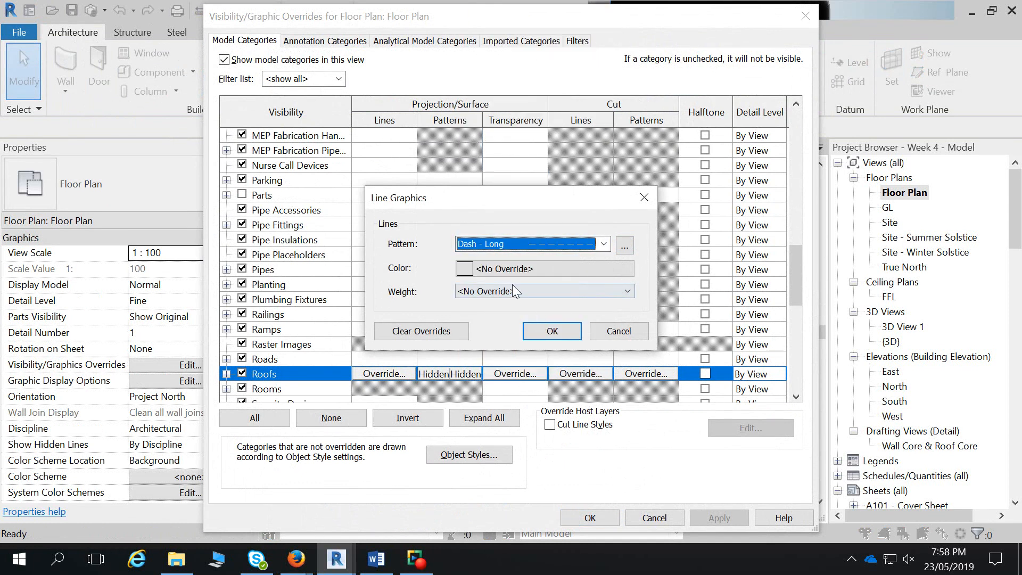
# - Set the Roofs projection line colour to RGB 000-000-160, keep the weight at No Override, and apply the overrides to the floor plan
pyautogui.click(491, 270)
pyautogui.click(345, 289)
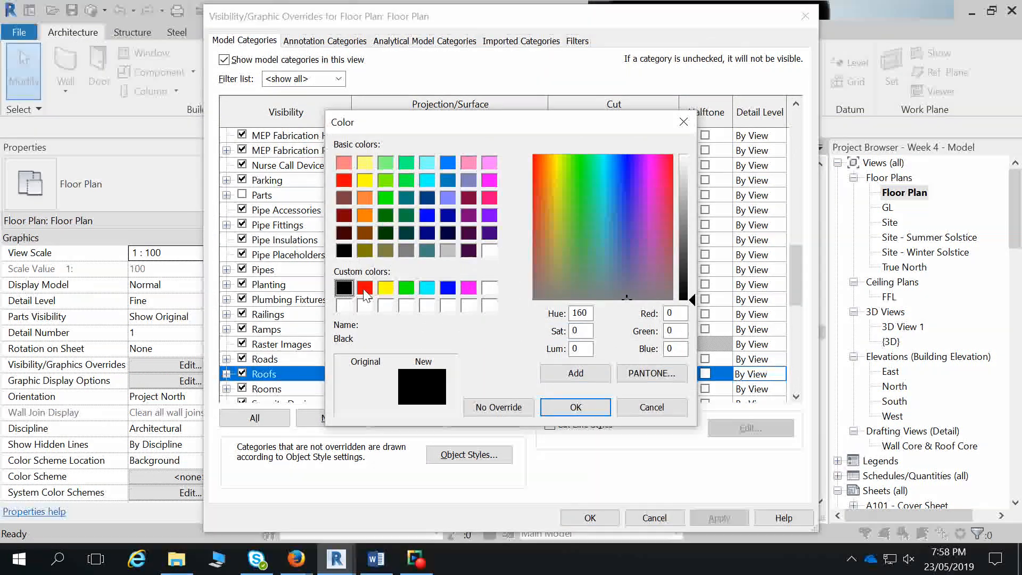
pyautogui.click(387, 255)
pyautogui.click(411, 251)
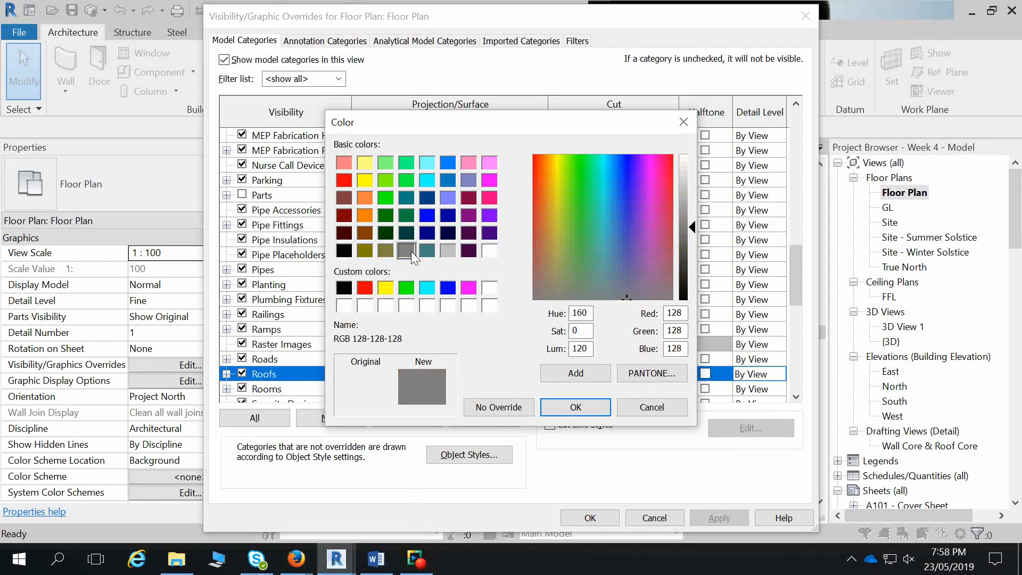
pyautogui.click(448, 215)
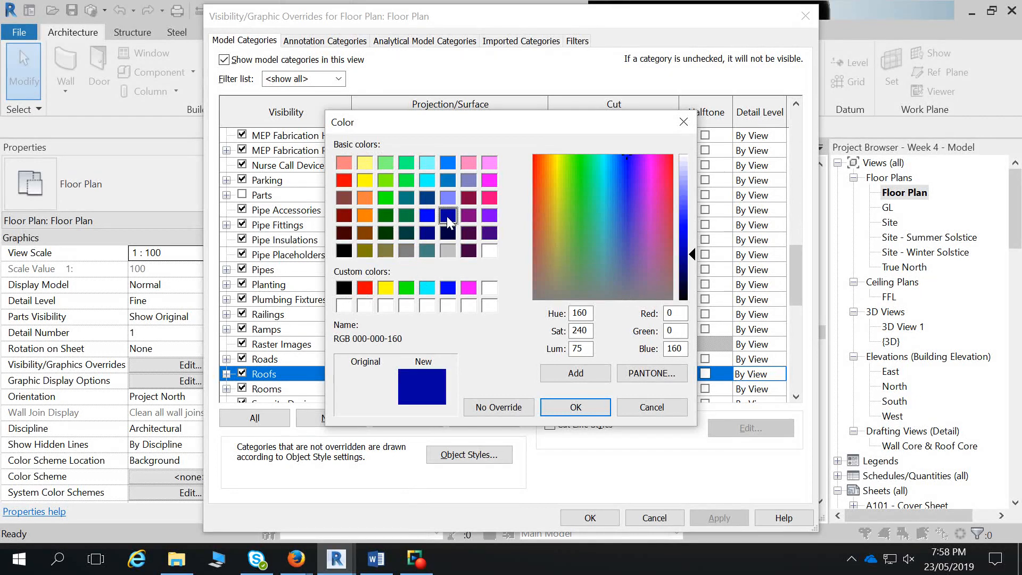
pyautogui.click(575, 407)
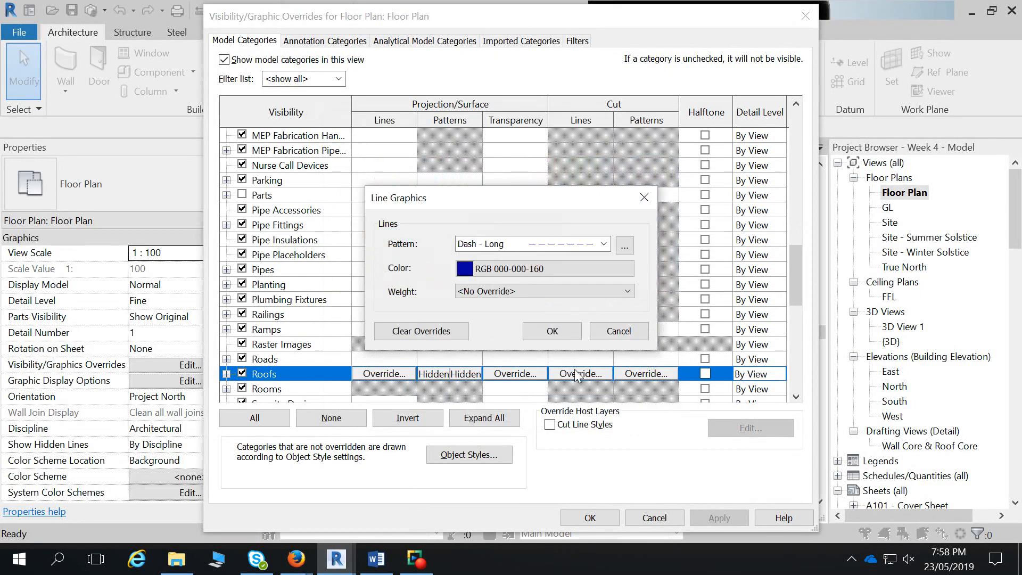
pyautogui.click(522, 291)
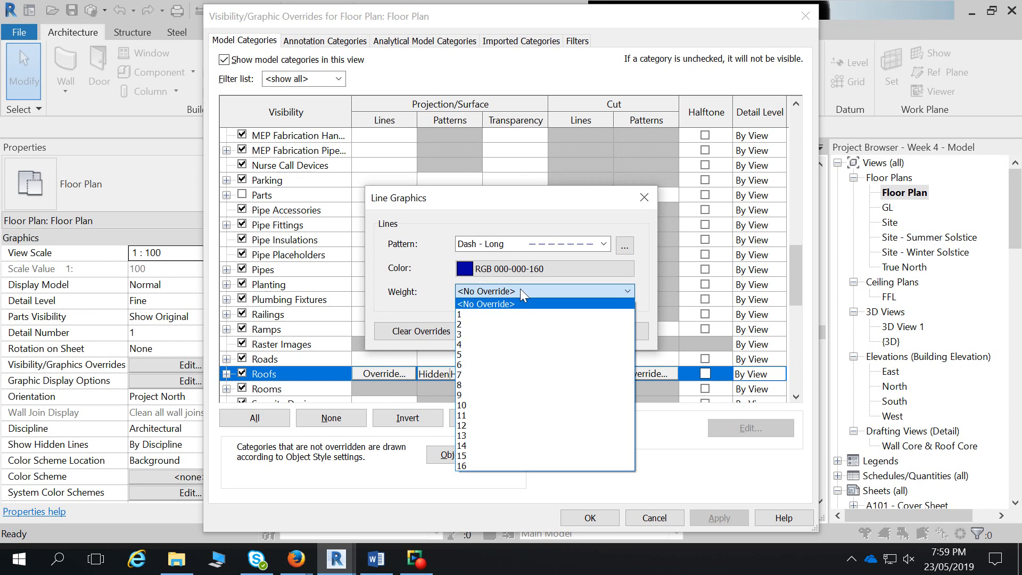
pyautogui.click(505, 305)
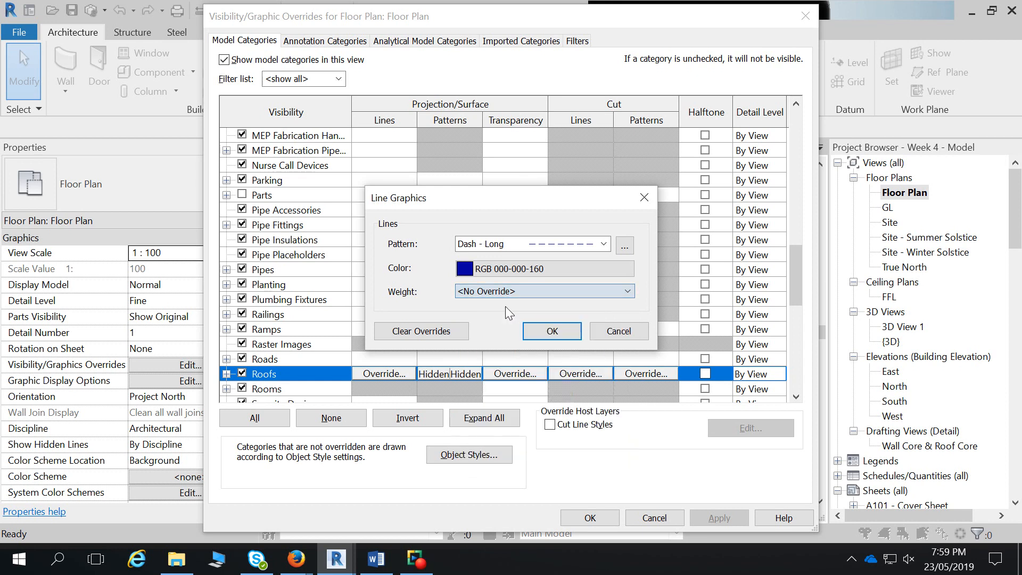
pyautogui.click(555, 336)
pyautogui.click(585, 518)
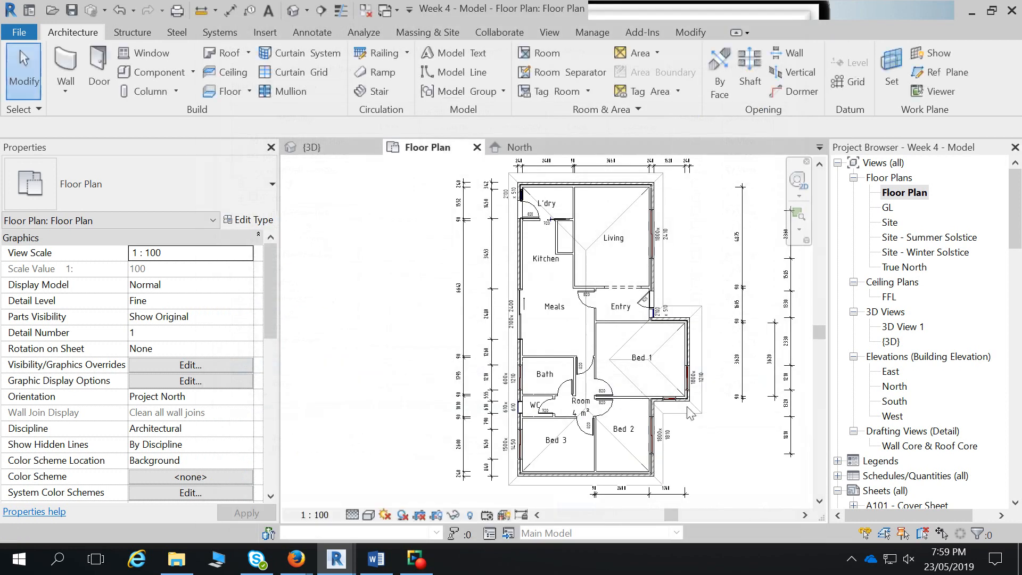
# - Review the Roofs category overrides starting from the roof in the floor plan, then close the full visibility settings without changes
pyautogui.scroll(3, 700, 302)
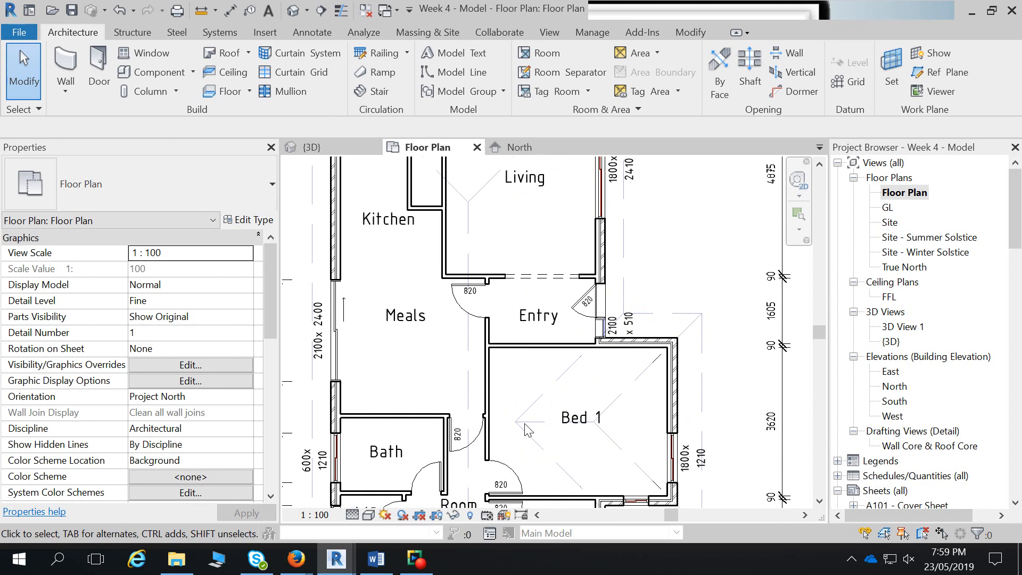
pyautogui.rightClick(694, 326)
pyautogui.moveTo(726, 311)
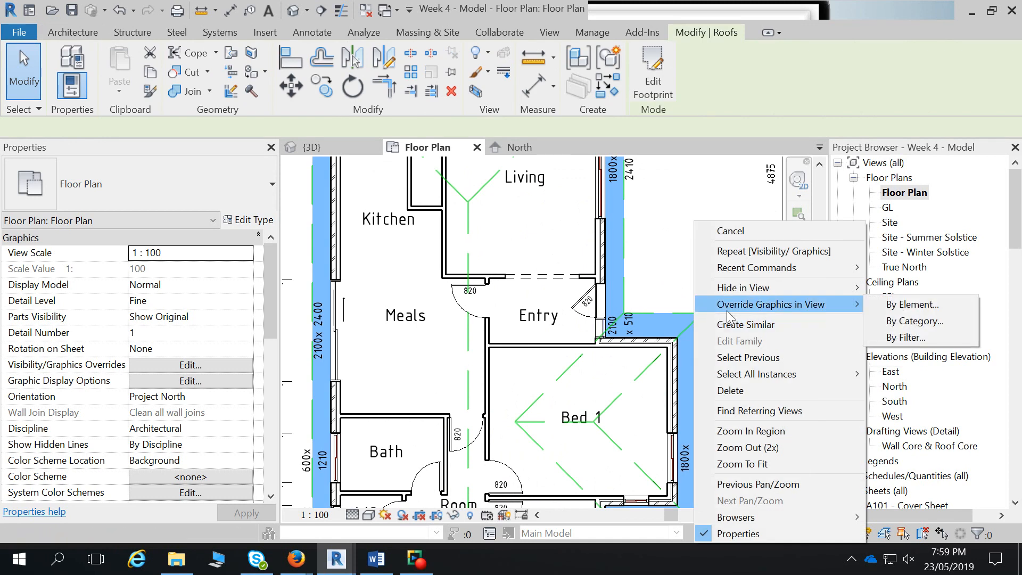
pyautogui.click(901, 322)
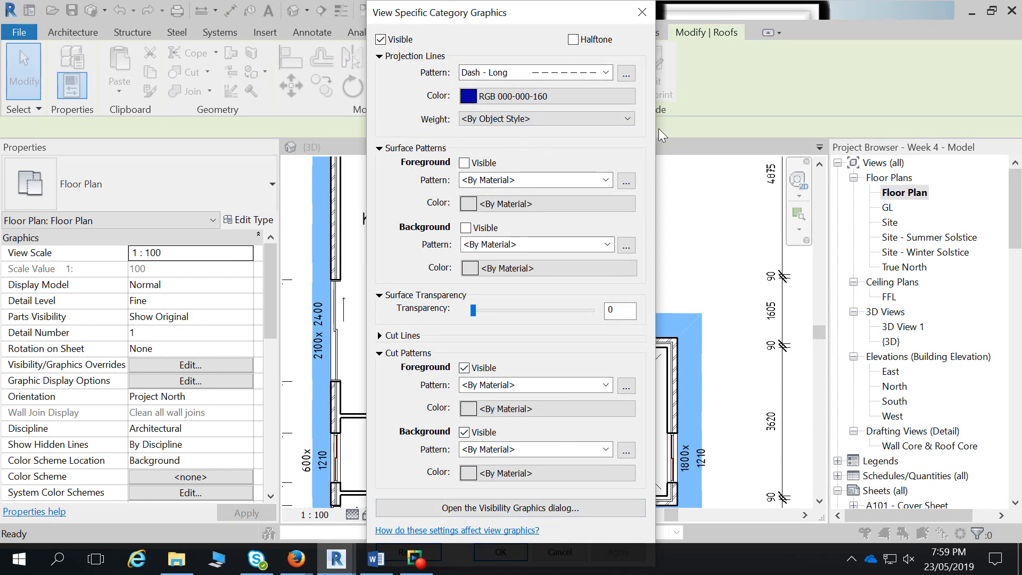
pyautogui.click(509, 503)
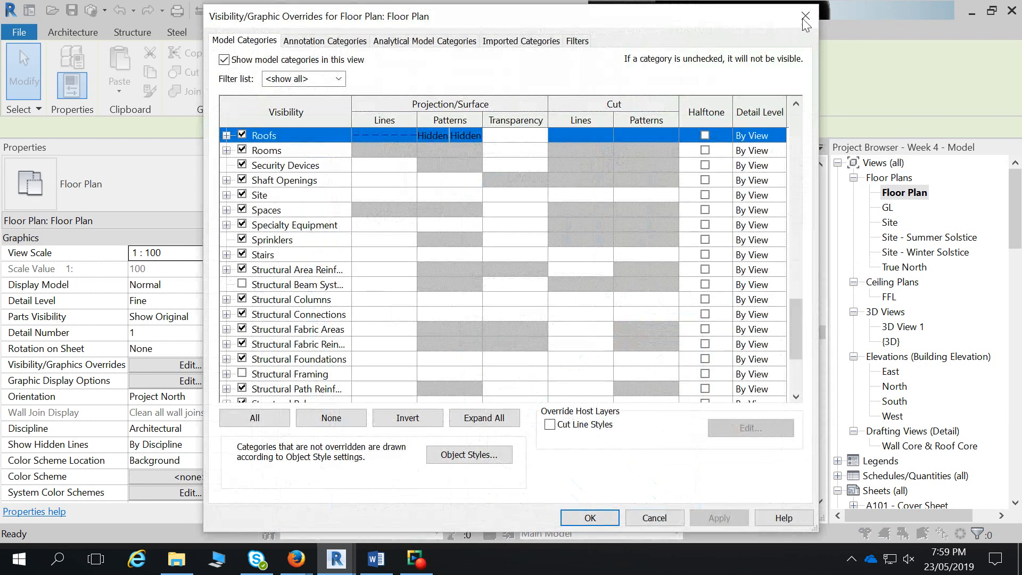
pyautogui.click(804, 16)
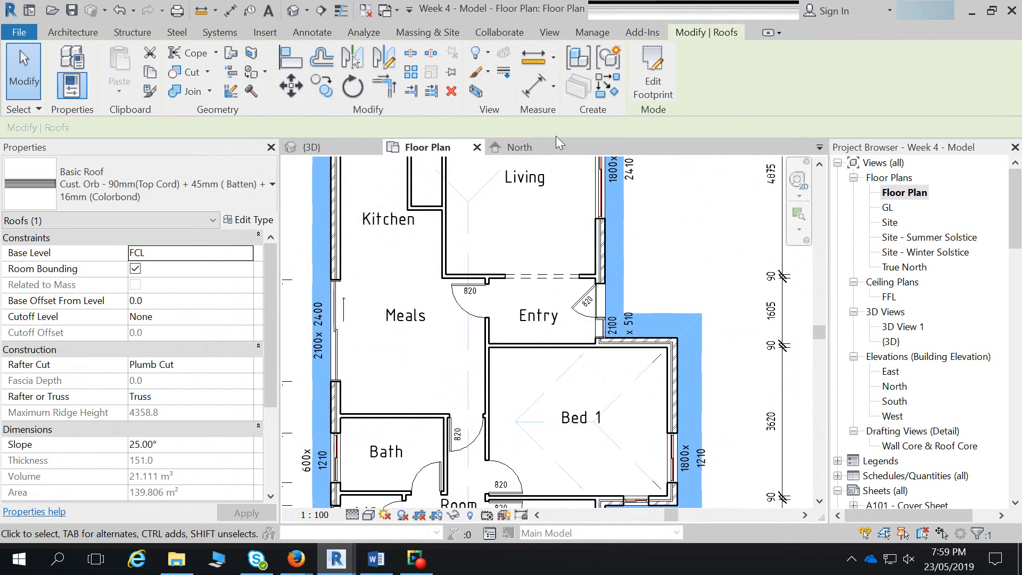
# - Isolate the selected roof in 3D with a selection box, and pull the box's front face inward to cut through the house
pyautogui.click(476, 91)
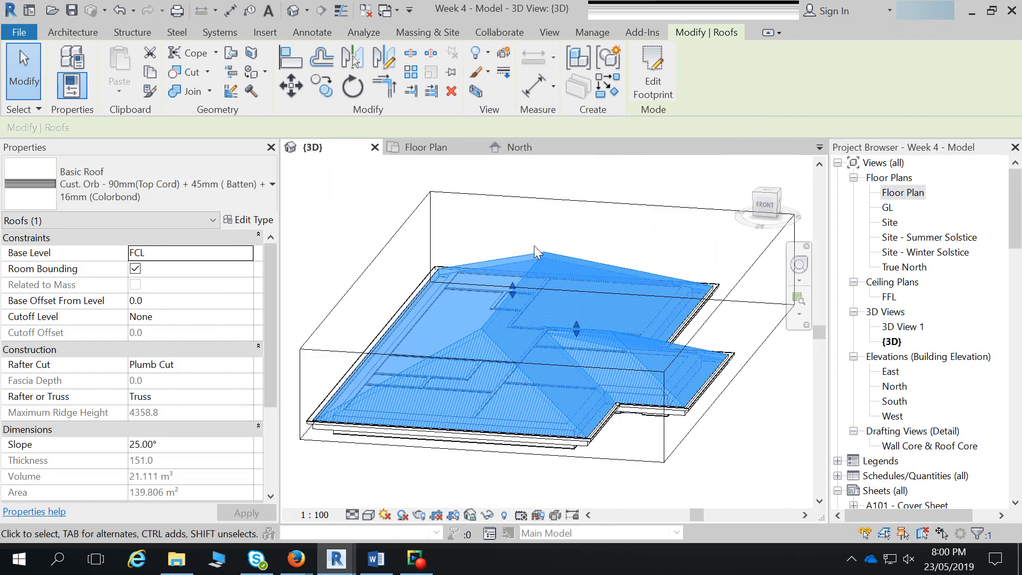
pyautogui.click(577, 201)
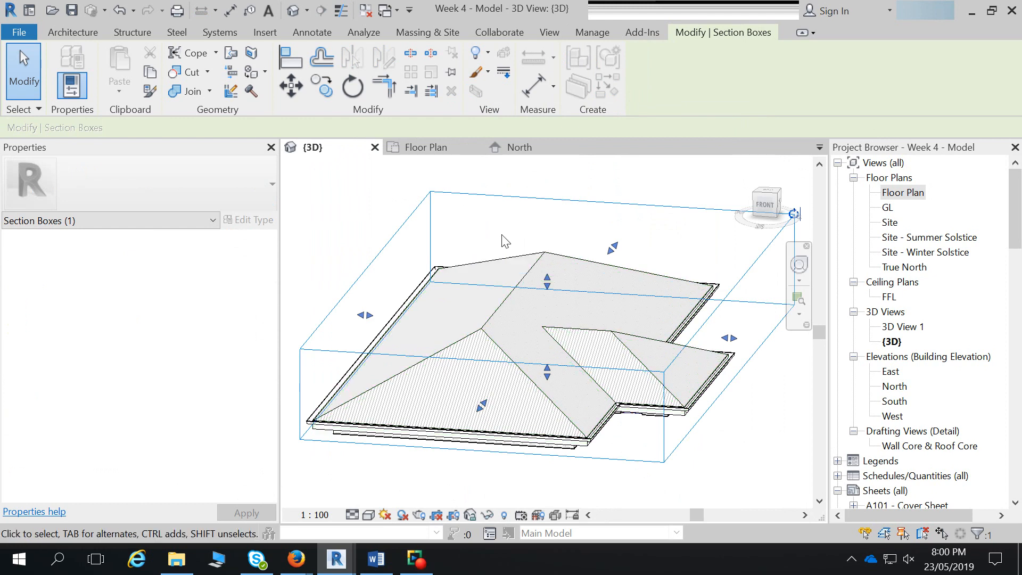
pyautogui.moveTo(481, 406); pyautogui.dragTo(501, 368)
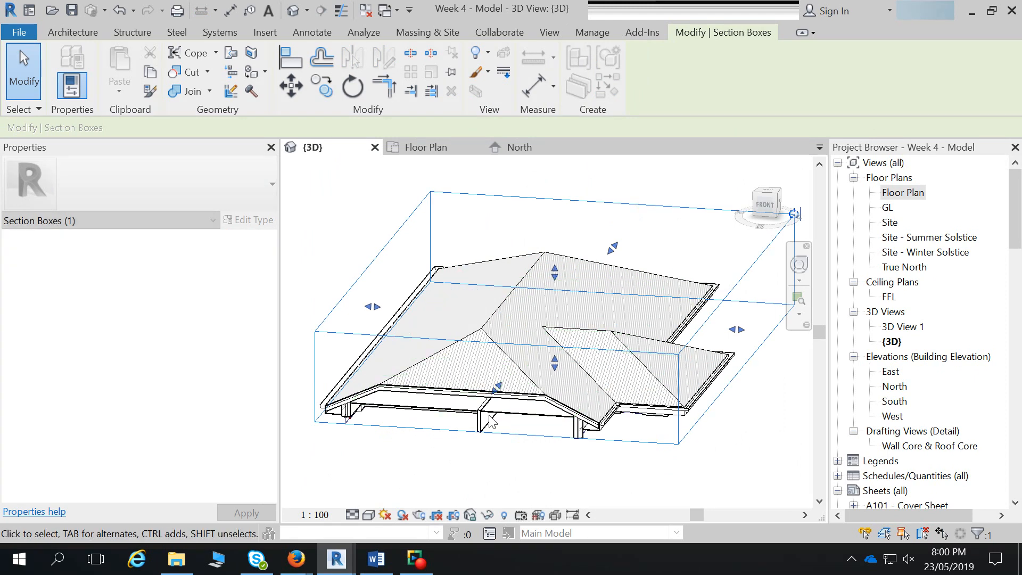
pyautogui.click(518, 325)
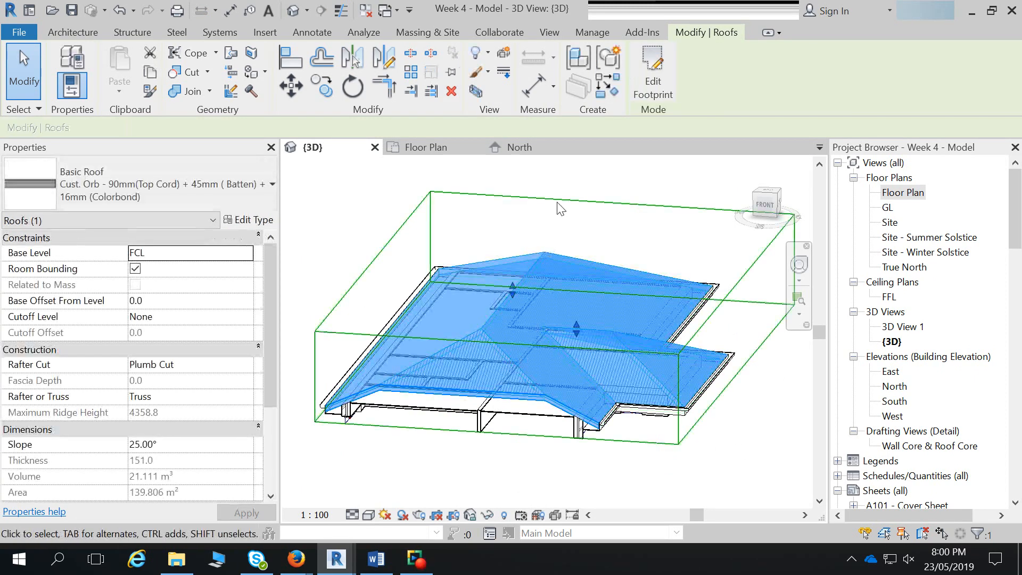
pyautogui.click(534, 287)
pyautogui.moveTo(498, 387); pyautogui.dragTo(538, 339)
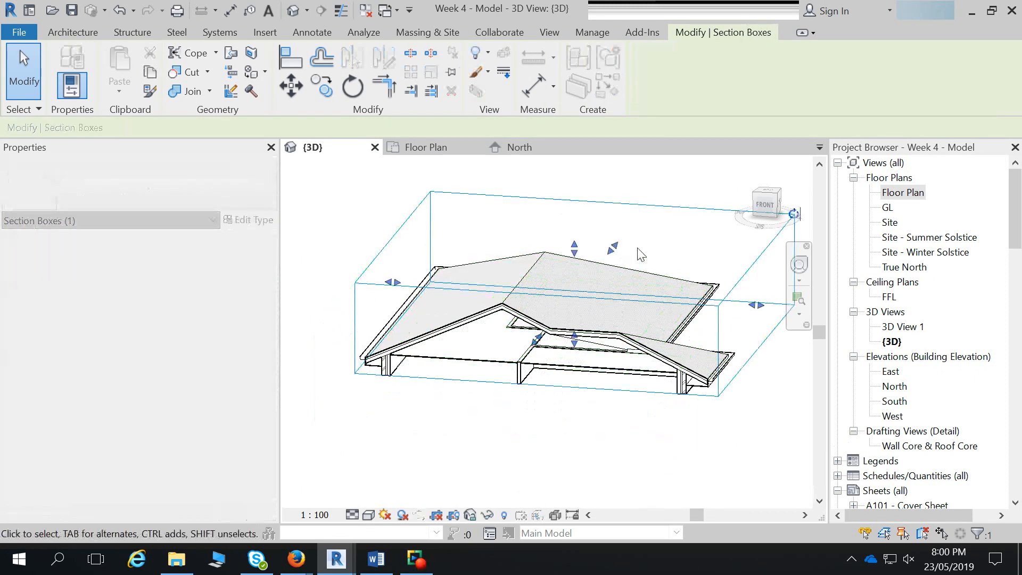
# - Pull the section box's right side face inward, and view the cut house from below
pyautogui.moveTo(749, 303)
pyautogui.mouseDown()
pyautogui.moveTo(670, 298)
pyautogui.moveTo(744, 301)
pyautogui.mouseUp()
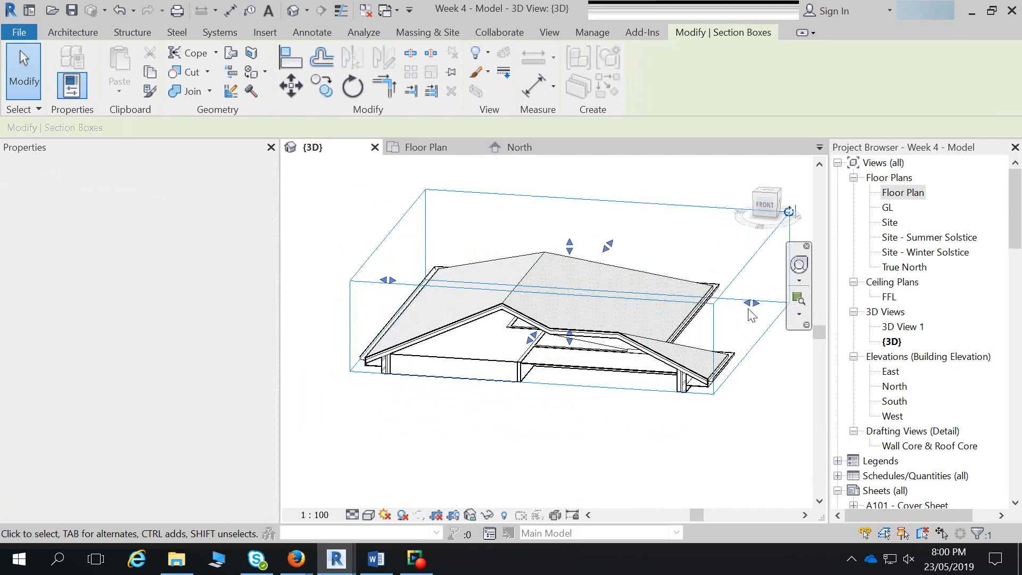
pyautogui.click(743, 312)
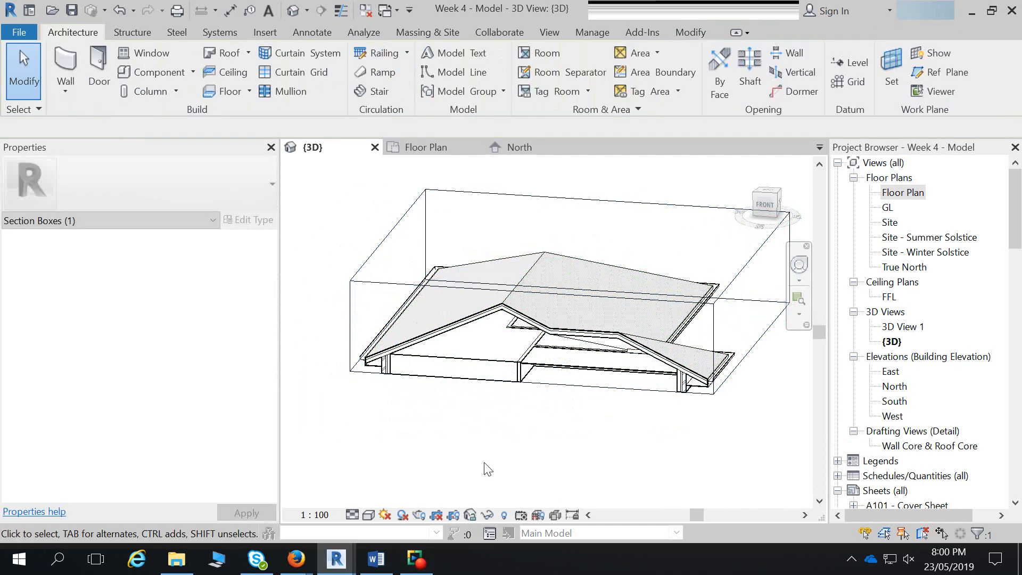
pyautogui.click(732, 298)
pyautogui.moveTo(752, 301); pyautogui.dragTo(700, 300)
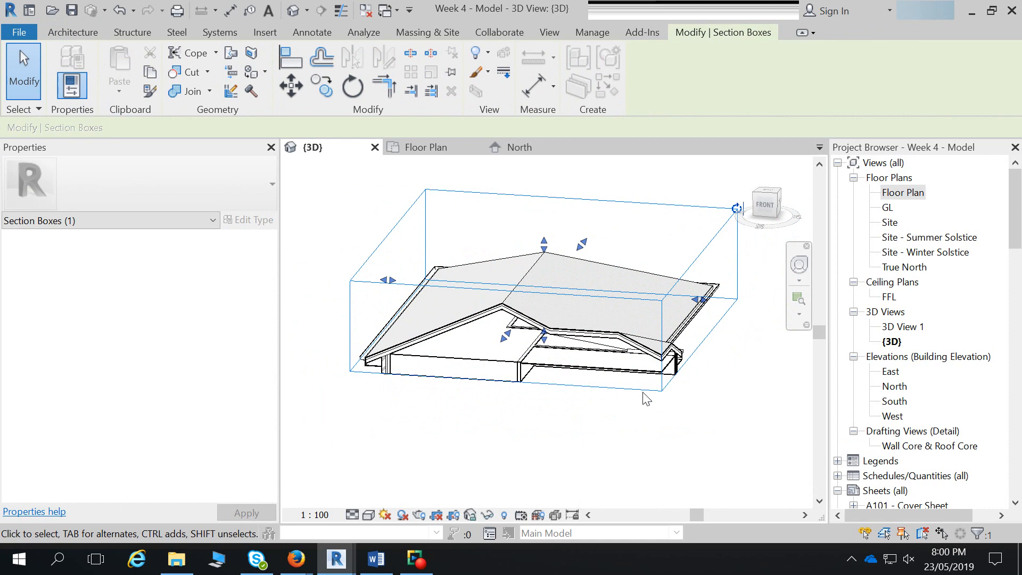
pyautogui.keyDown('shift'); pyautogui.moveTo(574, 367); pyautogui.dragTo(545, 275, button='middle'); pyautogui.keyUp('shift')
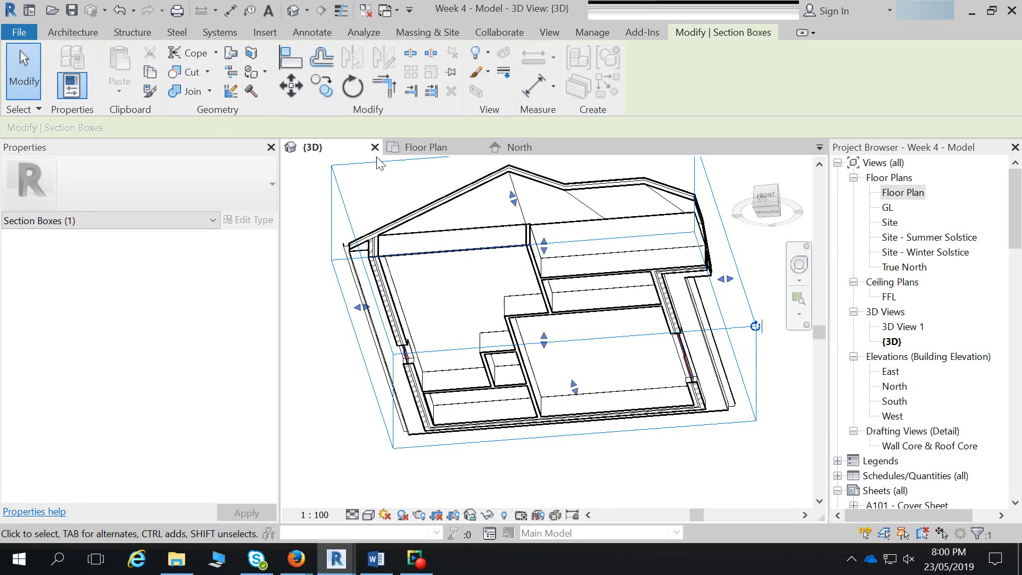
# - Turn off the 3D view's section box and view the whole house from the front
pyautogui.click(644, 487)
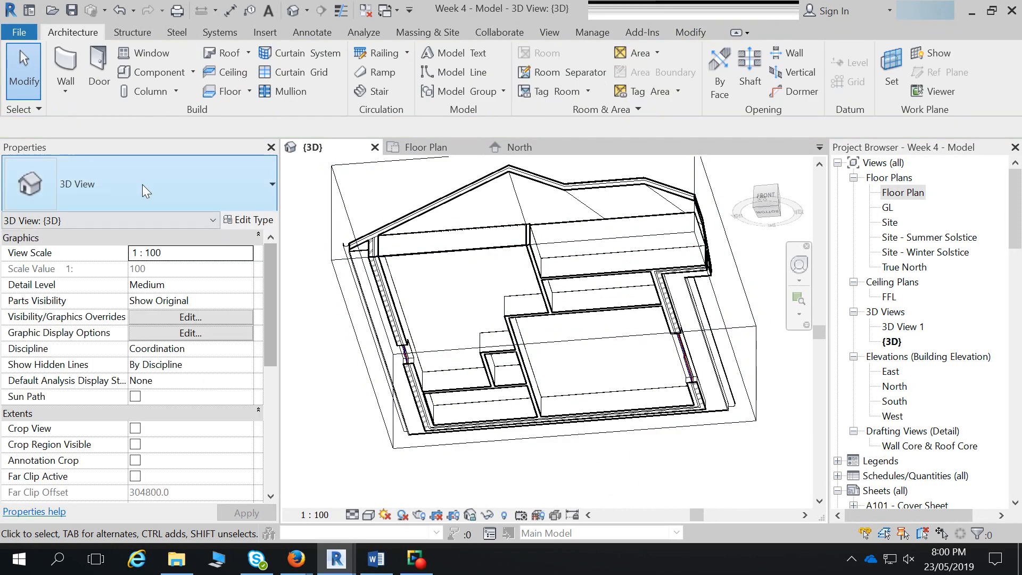
pyautogui.moveTo(270, 316); pyautogui.dragTo(268, 379)
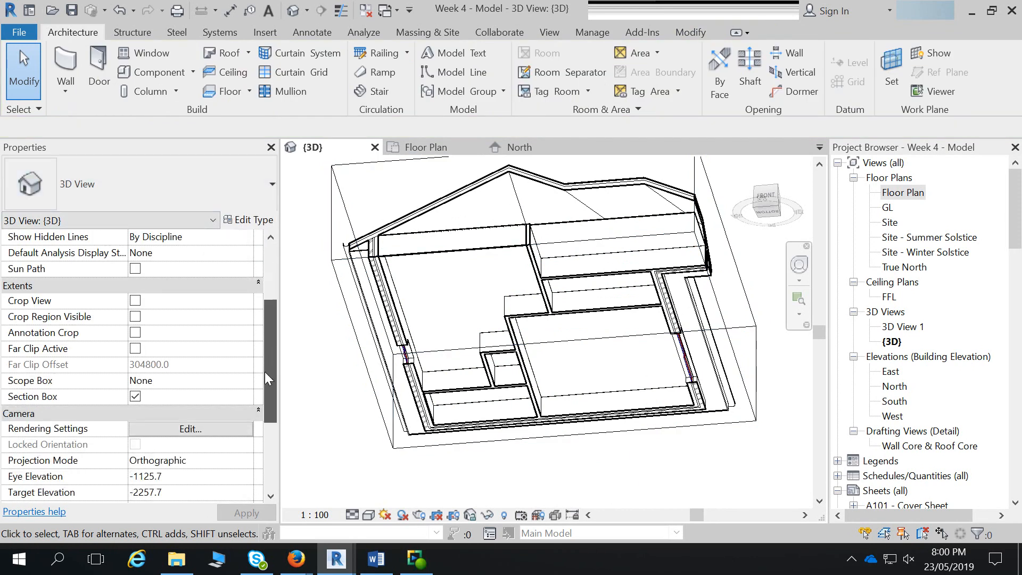
pyautogui.click(135, 396)
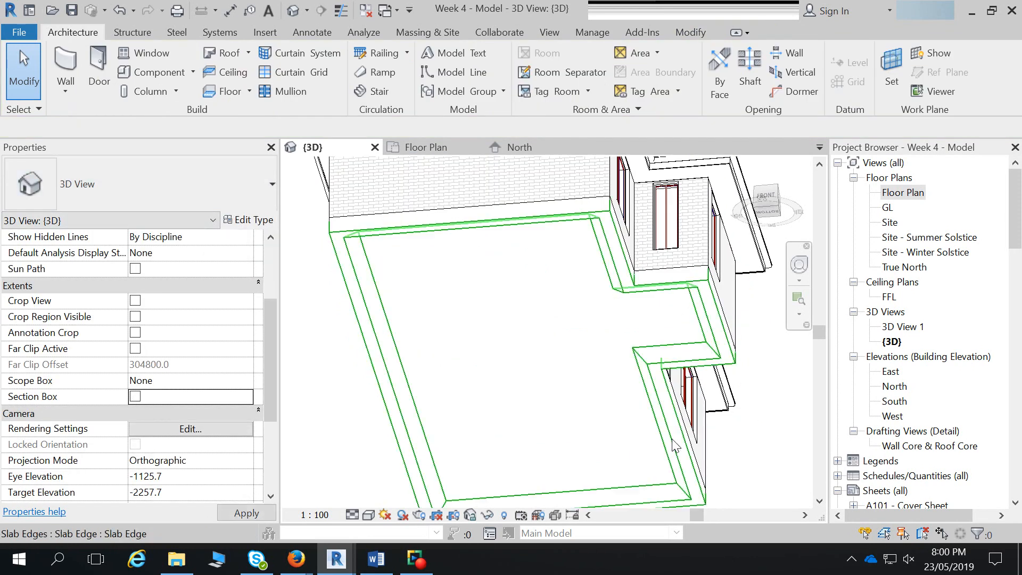
pyautogui.scroll(-5, 675, 444)
pyautogui.keyDown('shift'); pyautogui.moveTo(675, 445); pyautogui.dragTo(697, 459, button='middle'); pyautogui.keyUp('shift')
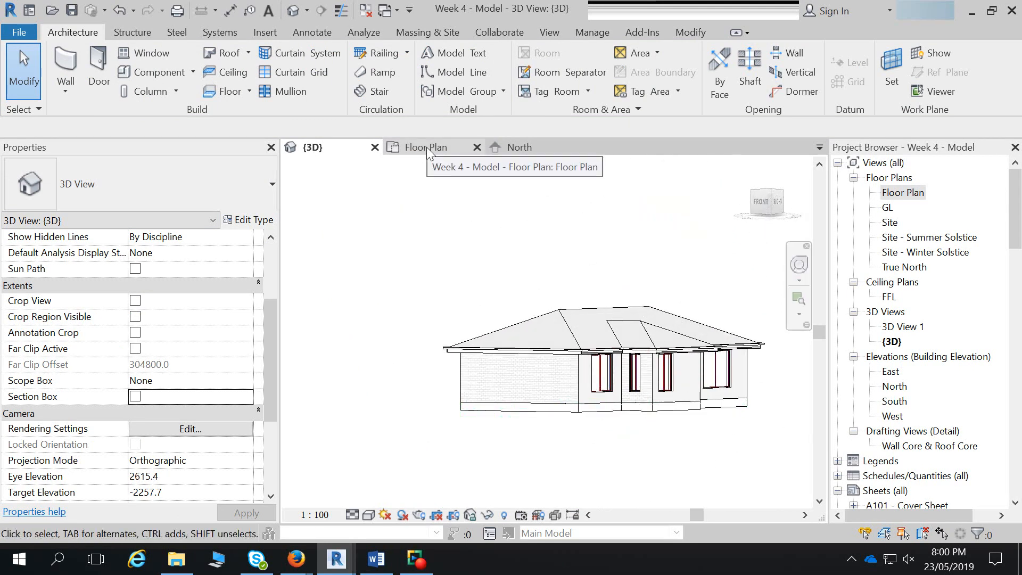
# - Start a Roof by Extrusion in the floor plan, dismissing the save reminder and picking the north brick veneer wall as the work plane
pyautogui.click(426, 147)
pyautogui.scroll(-3, 705, 413)
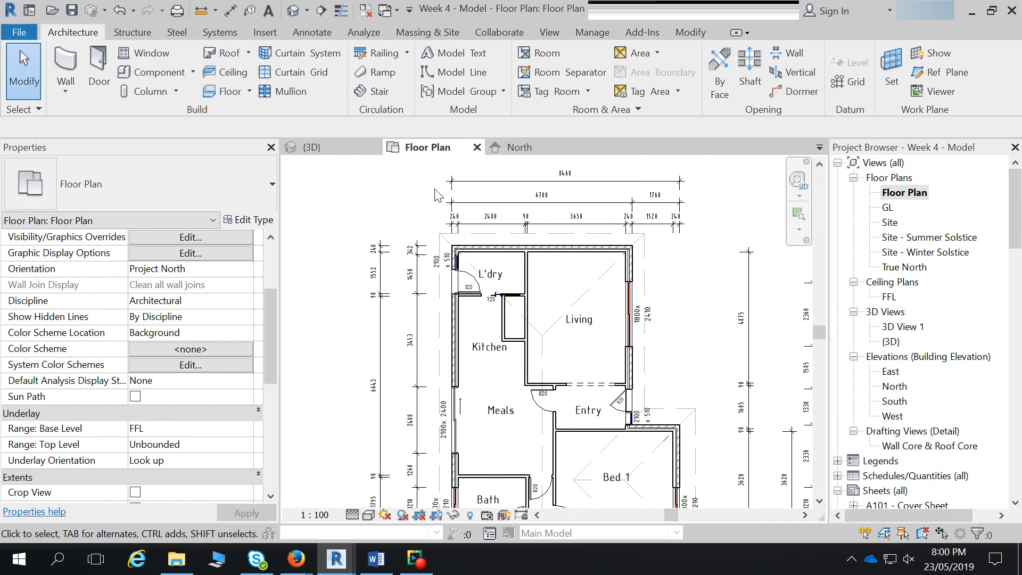
pyautogui.click(248, 53)
pyautogui.click(256, 81)
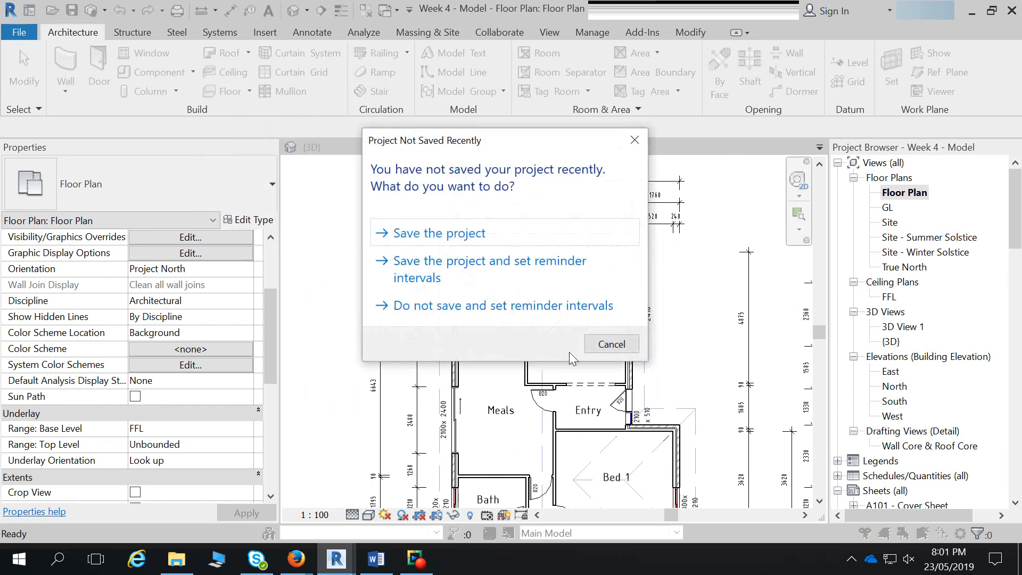
pyautogui.click(643, 139)
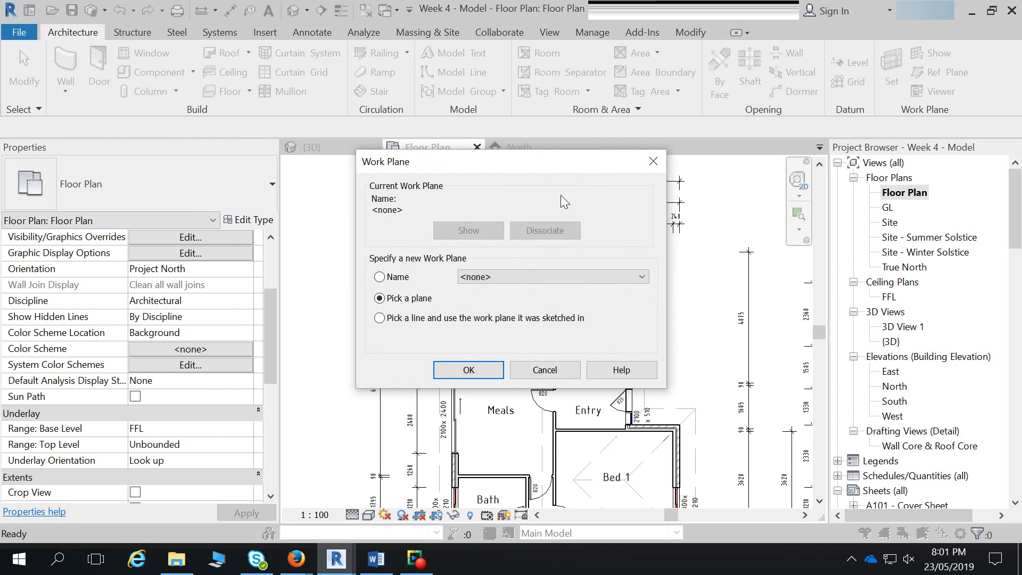
pyautogui.click(397, 277)
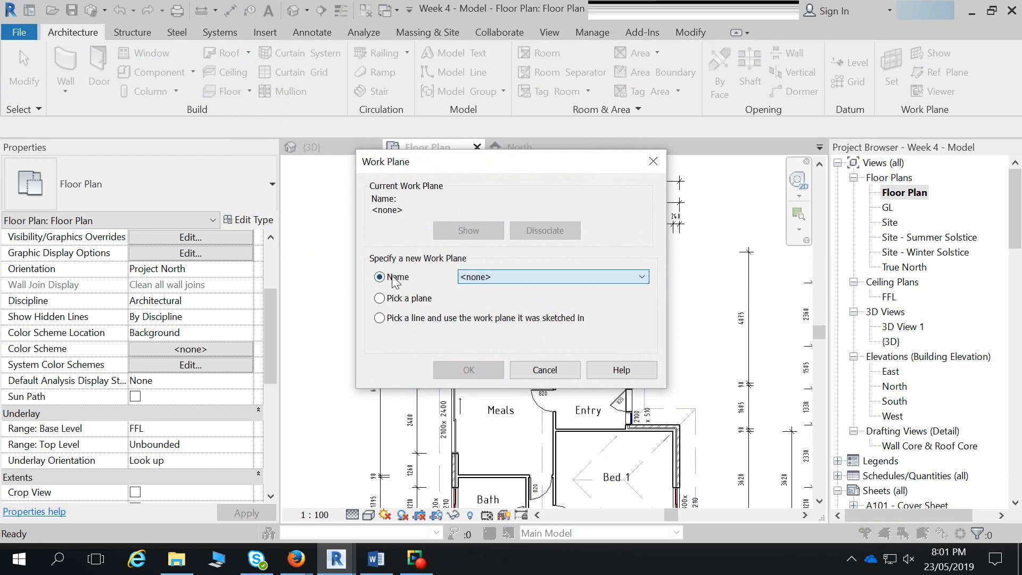
pyautogui.click(408, 299)
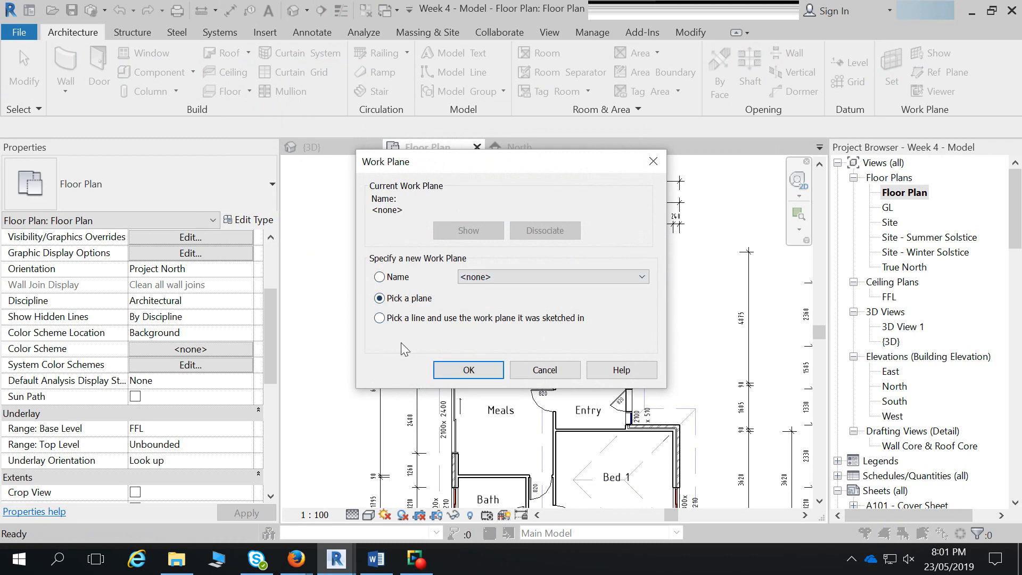
pyautogui.click(467, 372)
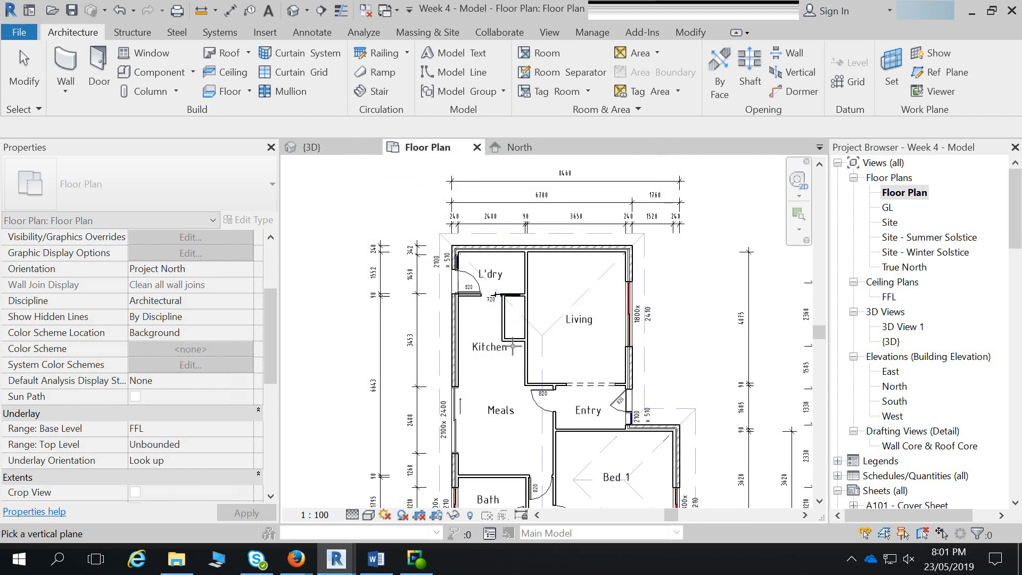
pyautogui.click(570, 248)
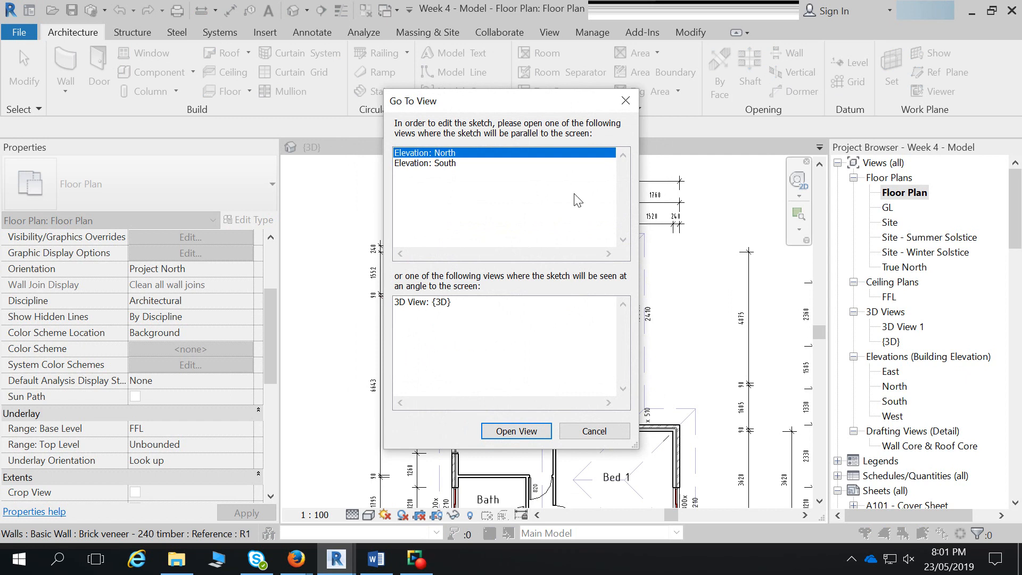
# - In the North elevation, base the extrusion roof on level FCL with a 0.0 offset, and start sketching its profile with an arc
pyautogui.click(527, 433)
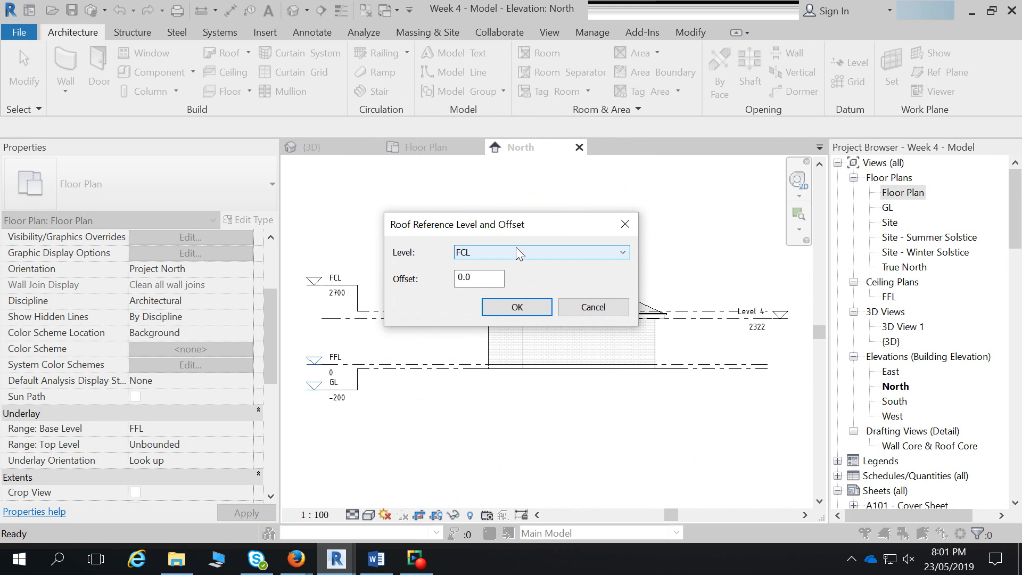
pyautogui.click(521, 306)
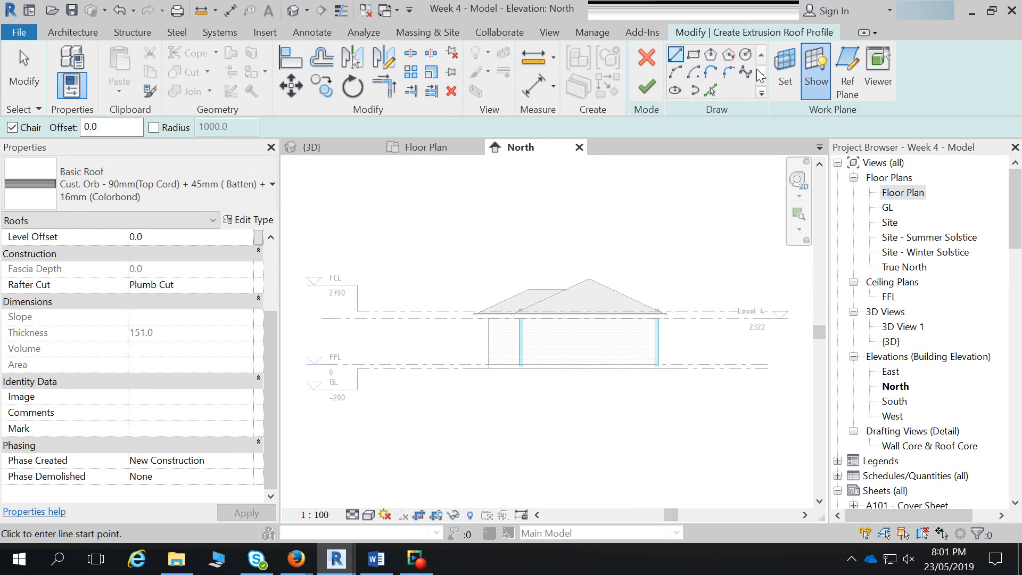
pyautogui.click(675, 71)
pyautogui.scroll(5, 494, 299)
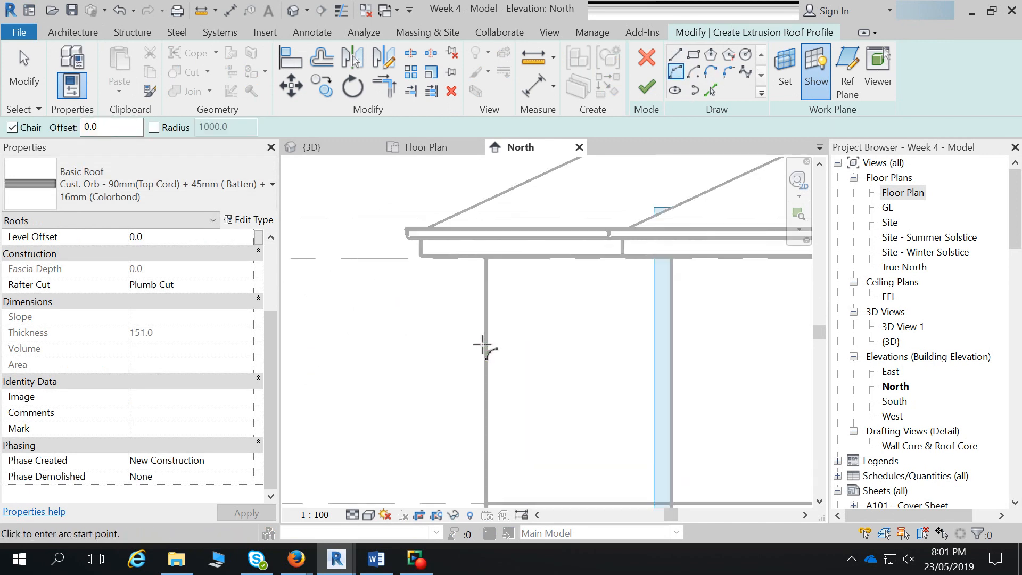
# - Sketch a small arc for the extrusion roof profile, starting on the outer wall edge just below the eaves
pyautogui.click(488, 307)
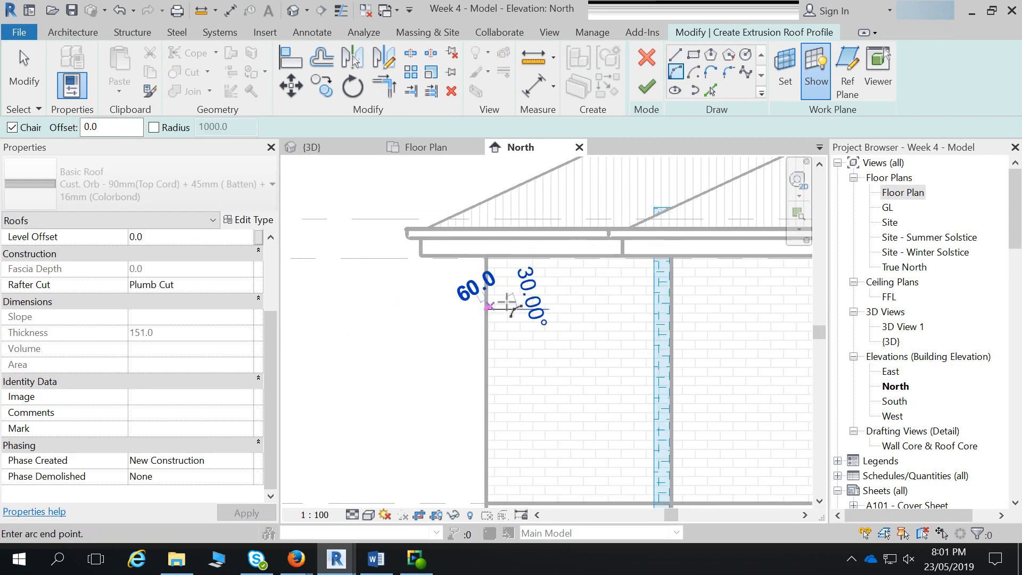
pyautogui.click(529, 273)
pyautogui.click(509, 275)
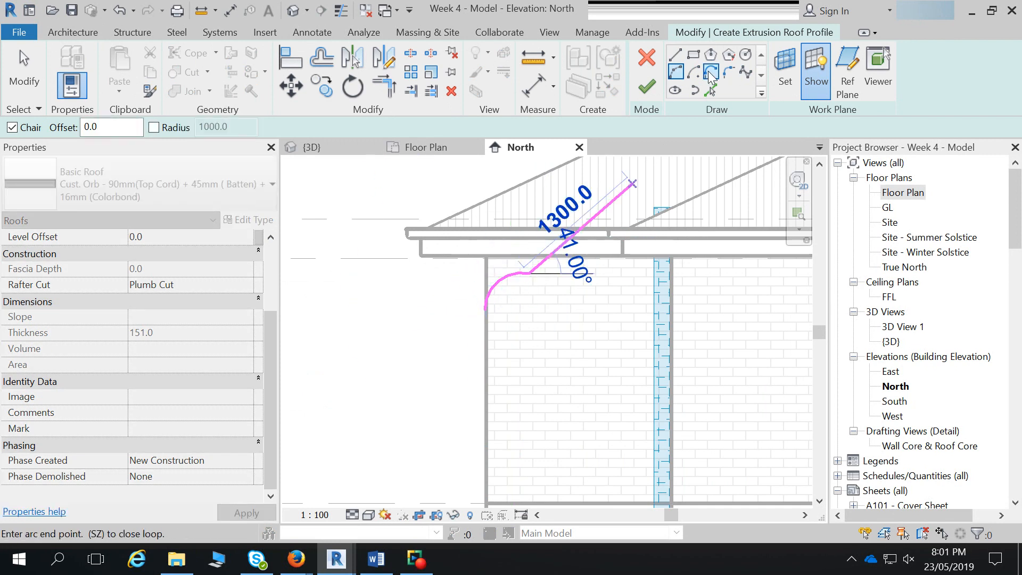
pyautogui.click(676, 55)
pyautogui.press('Escape')
pyautogui.press('Escape')
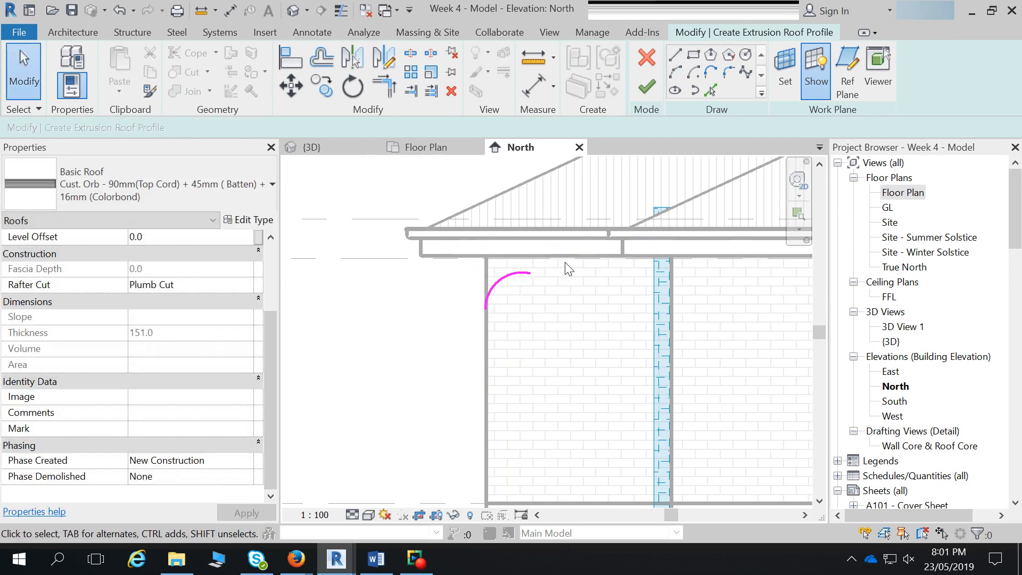
# - Continue the roof profile with a line about 1370 mm long from the arc's end to the brick wall edge, and finish the sketch
pyautogui.press('l')
pyautogui.press('i')
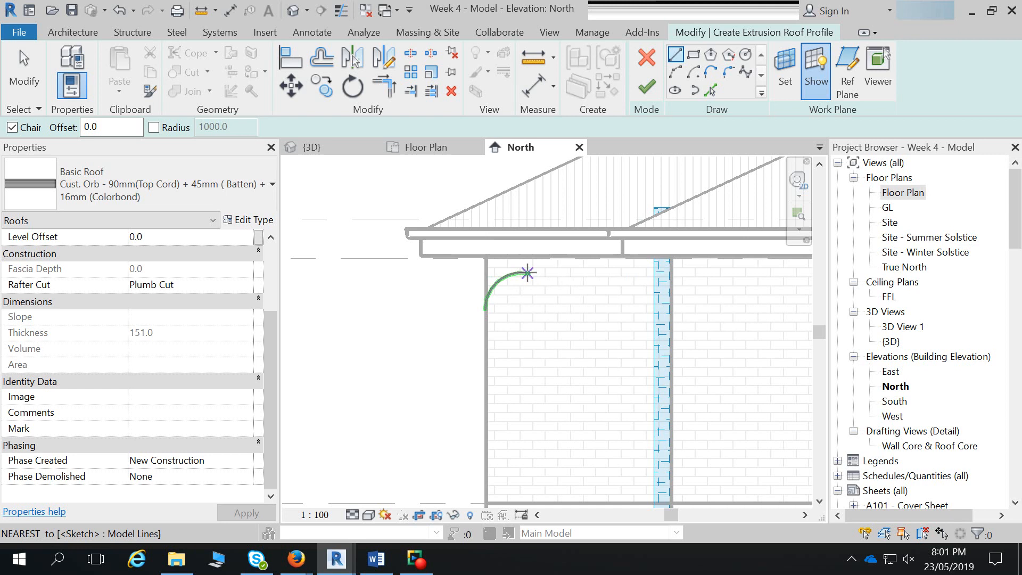
pyautogui.click(519, 272)
pyautogui.click(671, 267)
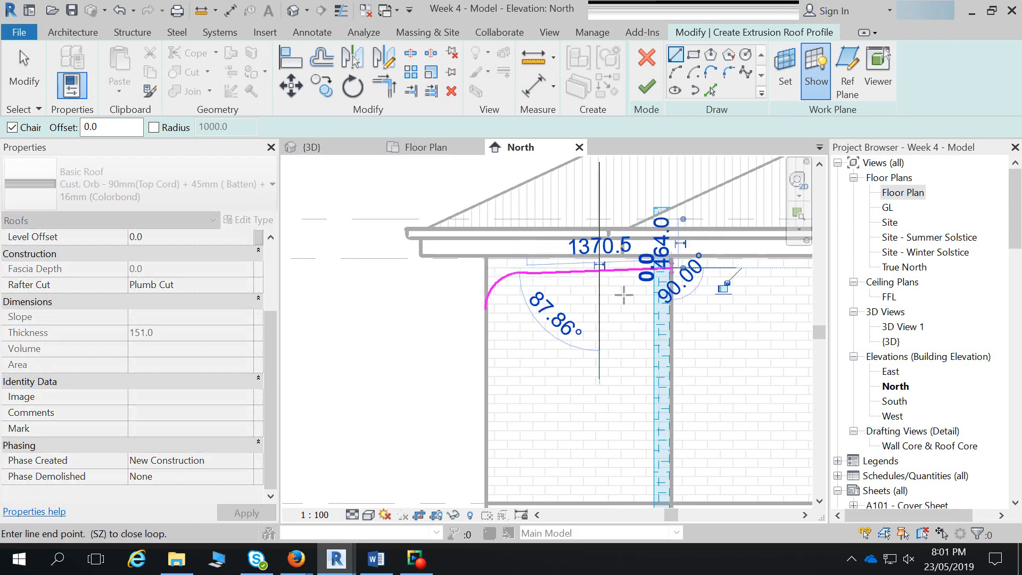
pyautogui.click(646, 87)
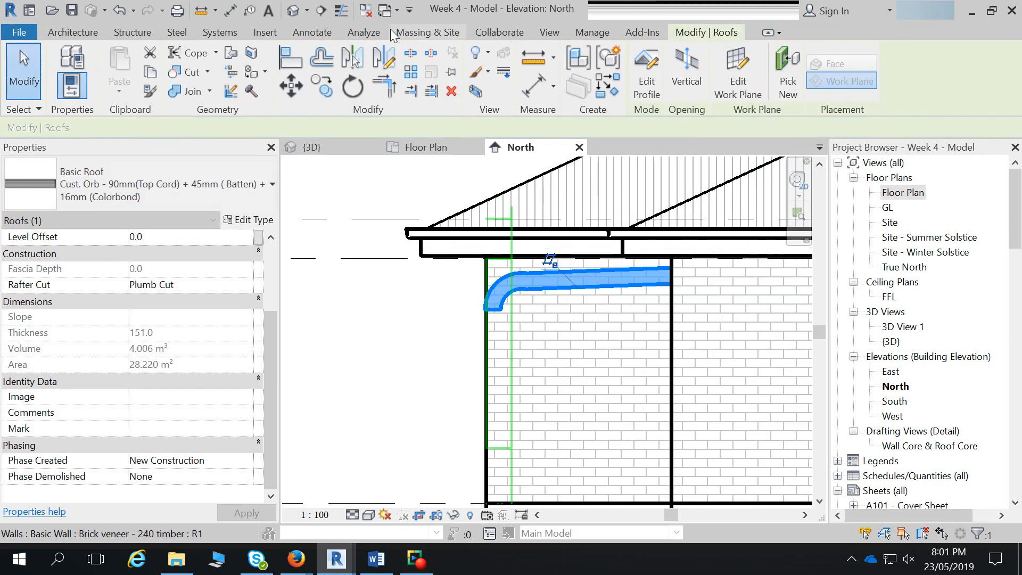
# - In the 3D view, shorten the extruded roof to about 3666 mm by pulling in its far end beyond the front gable
pyautogui.click(293, 10)
pyautogui.keyDown('shift'); pyautogui.moveTo(632, 391); pyautogui.dragTo(582, 472, button='middle'); pyautogui.keyUp('shift')
pyautogui.scroll(5, 487, 413)
pyautogui.moveTo(559, 434); pyautogui.dragTo(476, 393, button='middle')
pyautogui.click(362, 376)
pyautogui.scroll(-2, 474, 391)
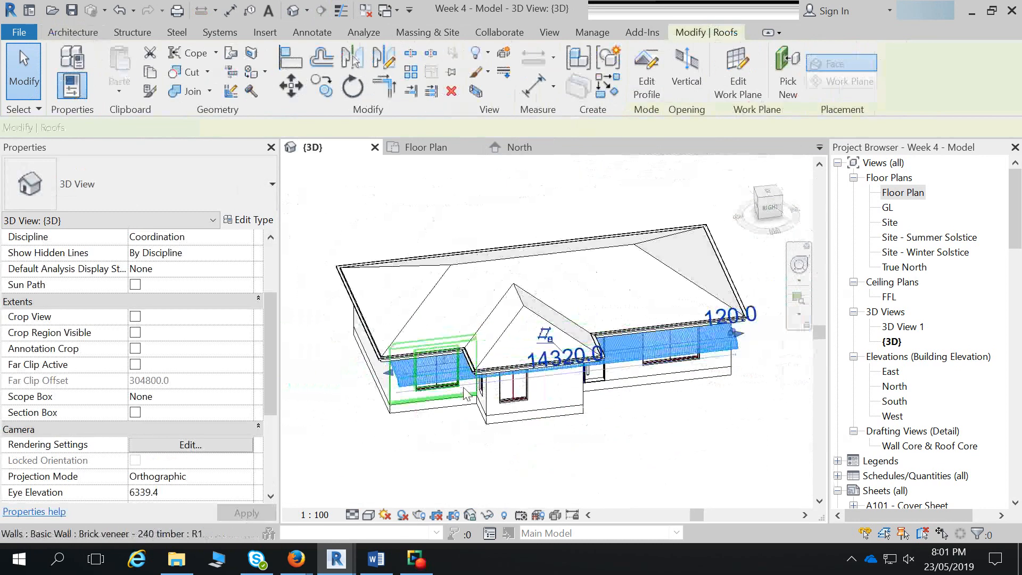
pyautogui.moveTo(389, 373); pyautogui.dragTo(658, 372)
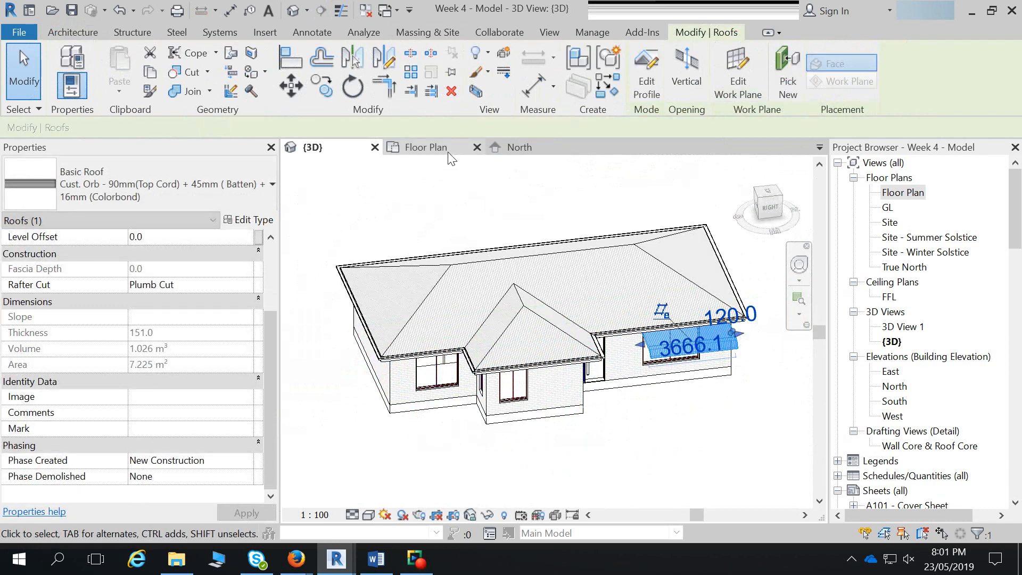
# - In the floor plan, extend the extruded roof's Entry-side end to the Bed 1 wall, for a length of about 6540 mm
pyautogui.click(450, 150)
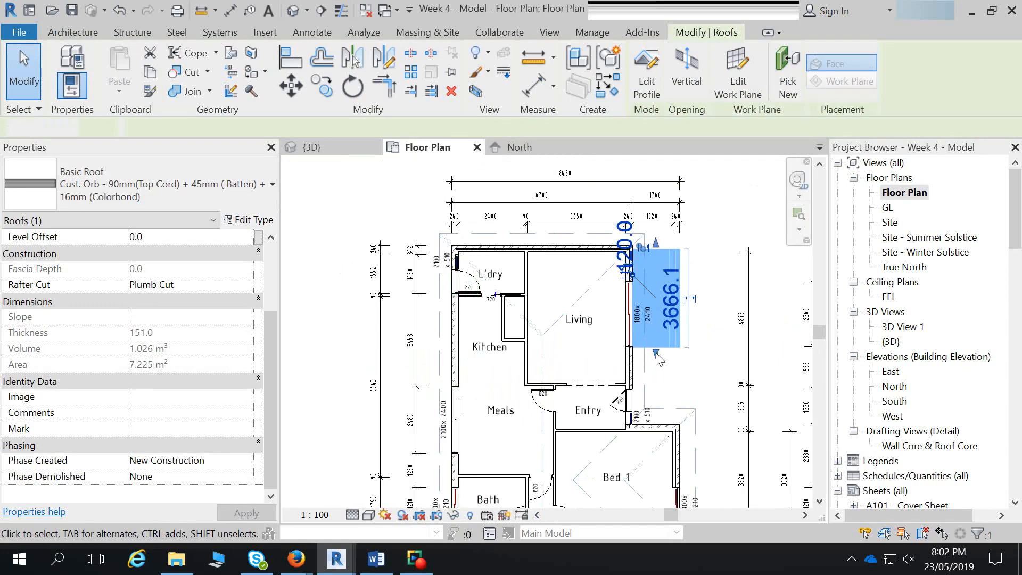
pyautogui.click(658, 381)
pyautogui.click(647, 409)
pyautogui.click(659, 348)
pyautogui.moveTo(659, 356); pyautogui.dragTo(657, 427)
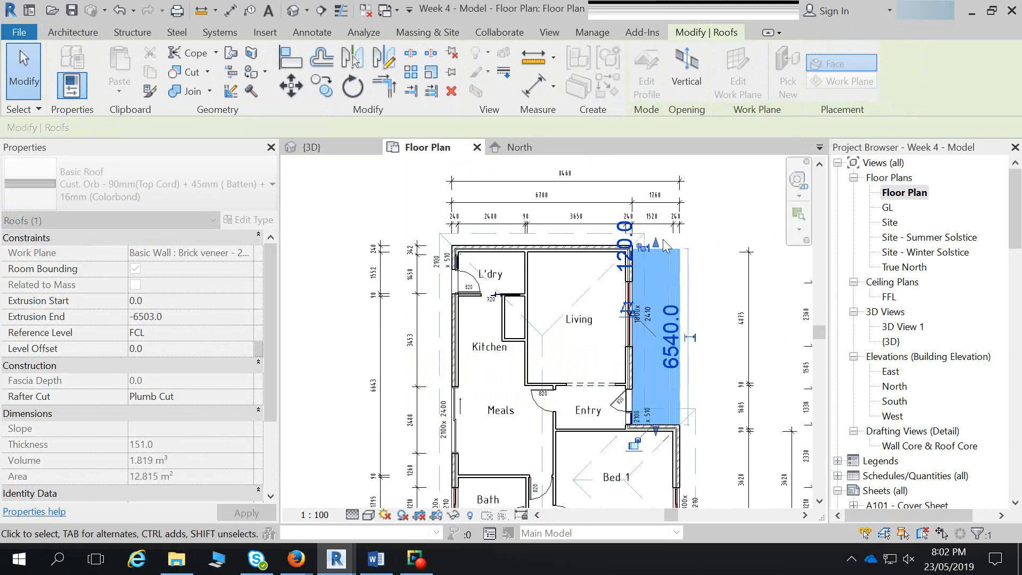
# - Stretch the roof's opposite end flush with the outer face of the Living room's end wall, giving an extrusion start of 120 mm
pyautogui.scroll(5, 665, 245)
pyautogui.moveTo(634, 309); pyautogui.dragTo(637, 313)
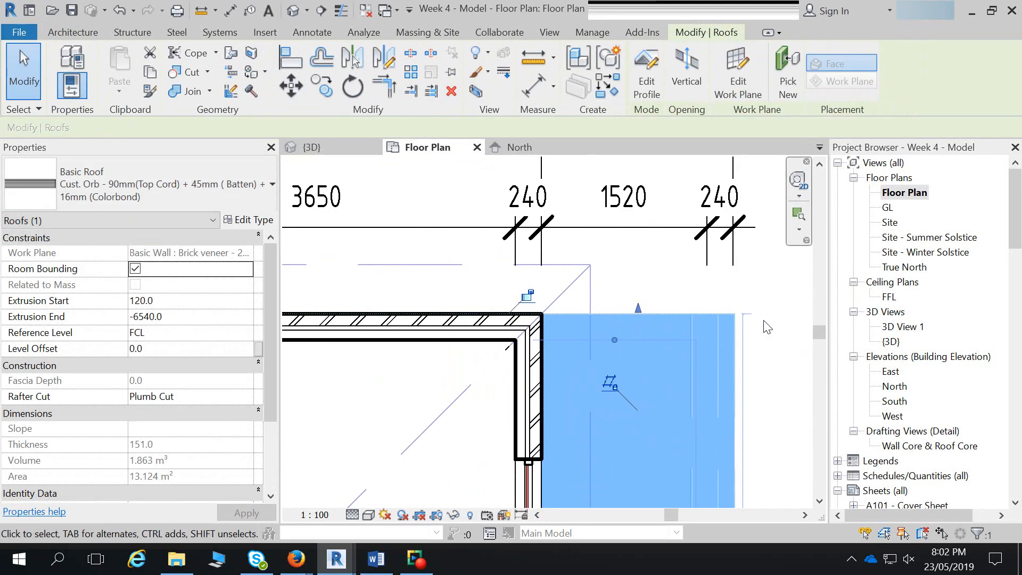
pyautogui.click(758, 320)
pyautogui.scroll(-1, 722, 331)
pyautogui.scroll(-4, 721, 332)
pyautogui.moveTo(714, 407); pyautogui.dragTo(657, 288, button='middle')
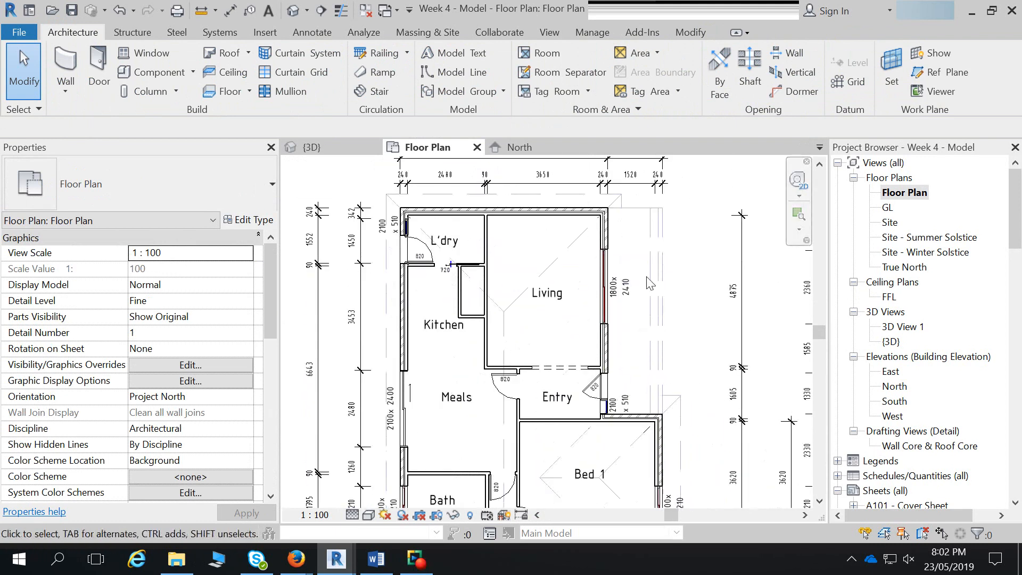
pyautogui.scroll(-1, 657, 283)
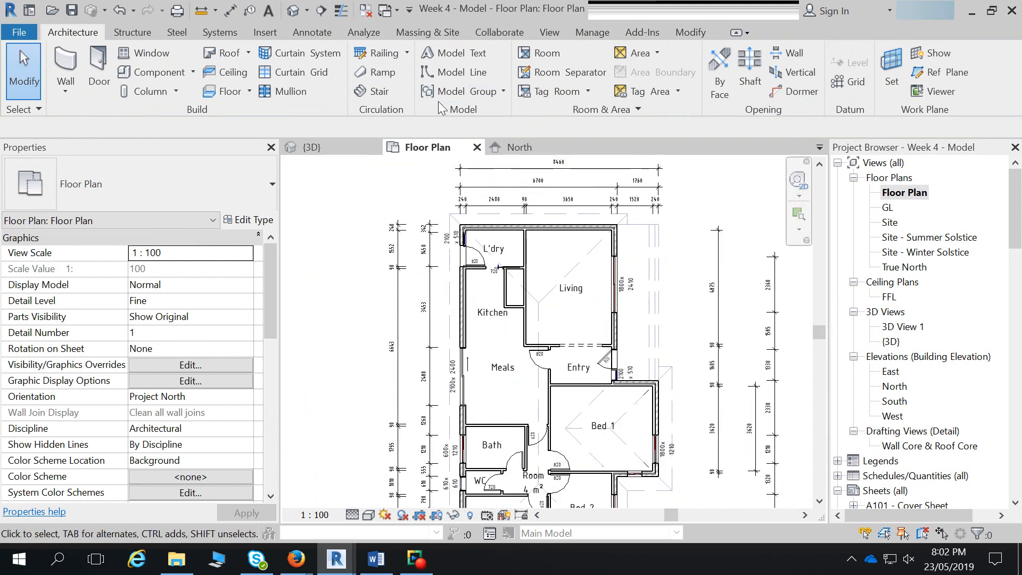
pyautogui.click(649, 254)
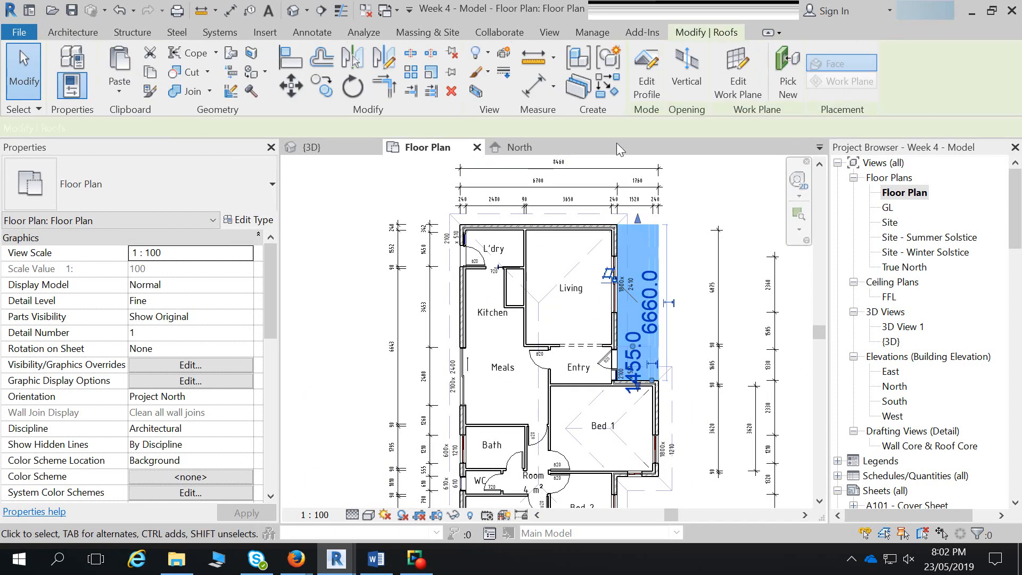
pyautogui.click(738, 74)
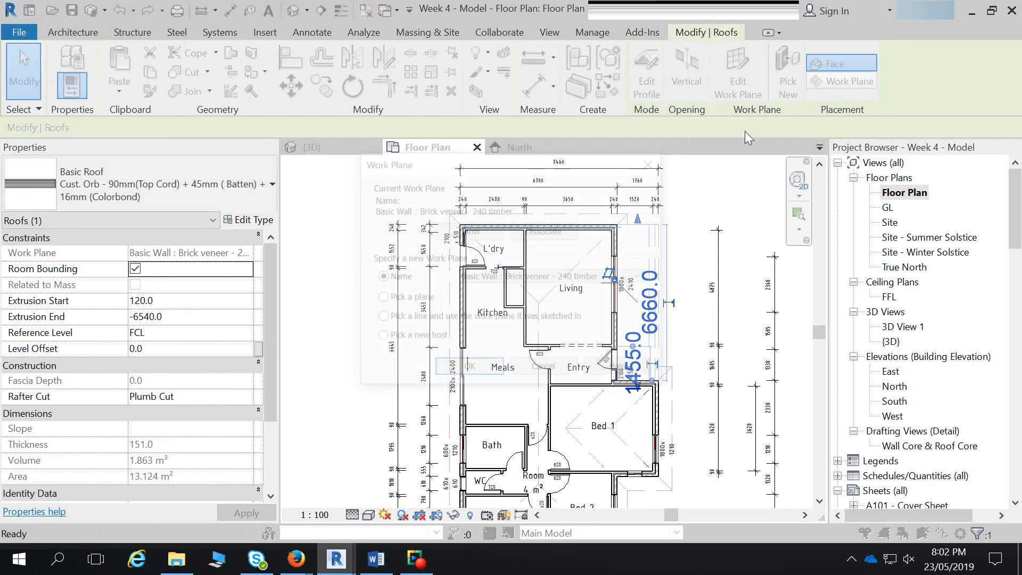
pyautogui.click(660, 162)
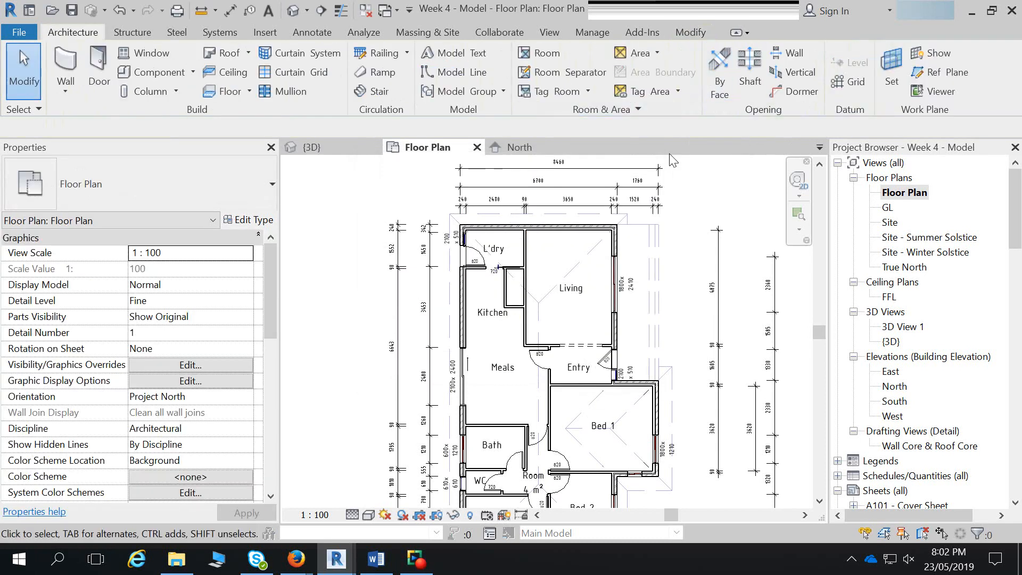
# - Open the extruded roof's profile for editing in the North elevation and delete its straight line
pyautogui.click(653, 230)
pyautogui.click(646, 74)
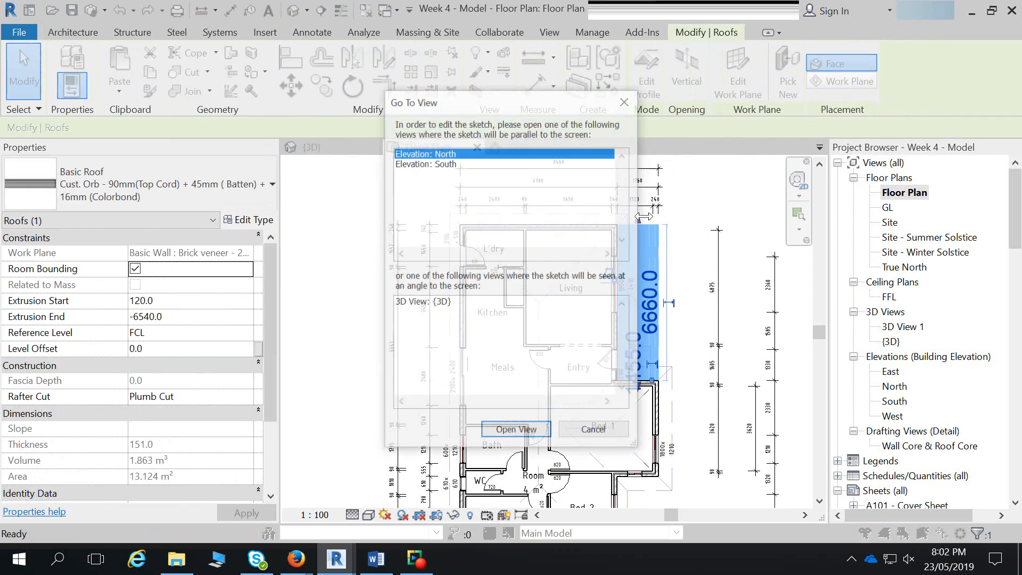
pyautogui.click(498, 431)
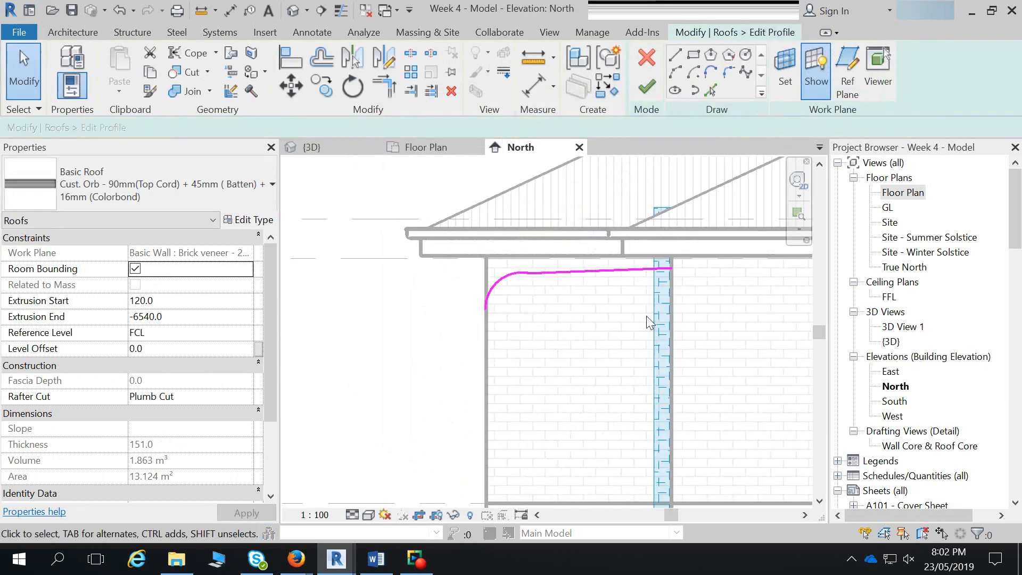
pyautogui.click(565, 277)
pyautogui.press('Delete')
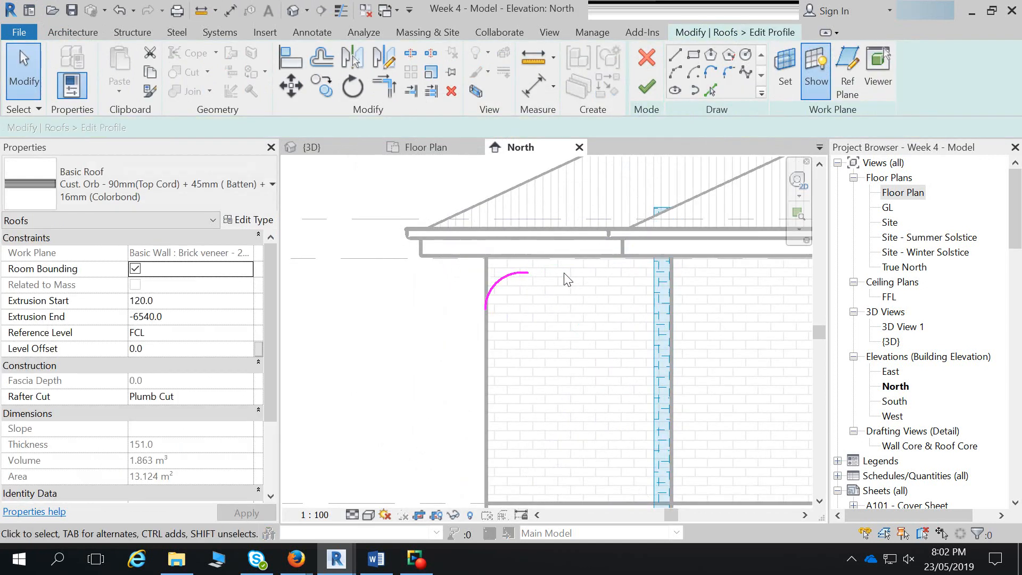
# - Sketch a large arc across the full width of the house from eave to eave, peaking above the fascia near the middle
pyautogui.scroll(-3, 636, 208)
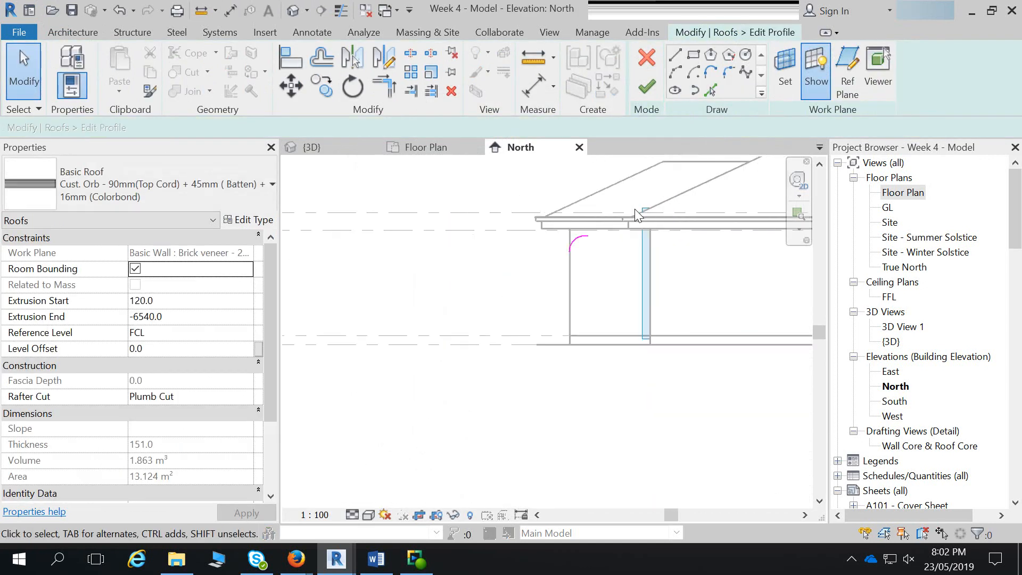
pyautogui.click(675, 70)
pyautogui.click(561, 228)
pyautogui.moveTo(672, 236); pyautogui.dragTo(418, 229, button='middle')
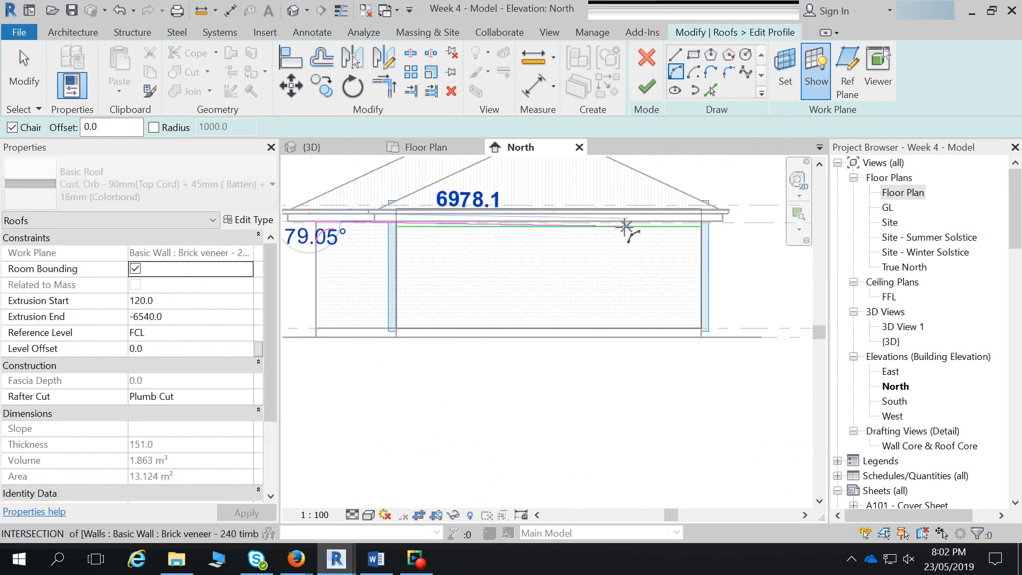
pyautogui.click(707, 222)
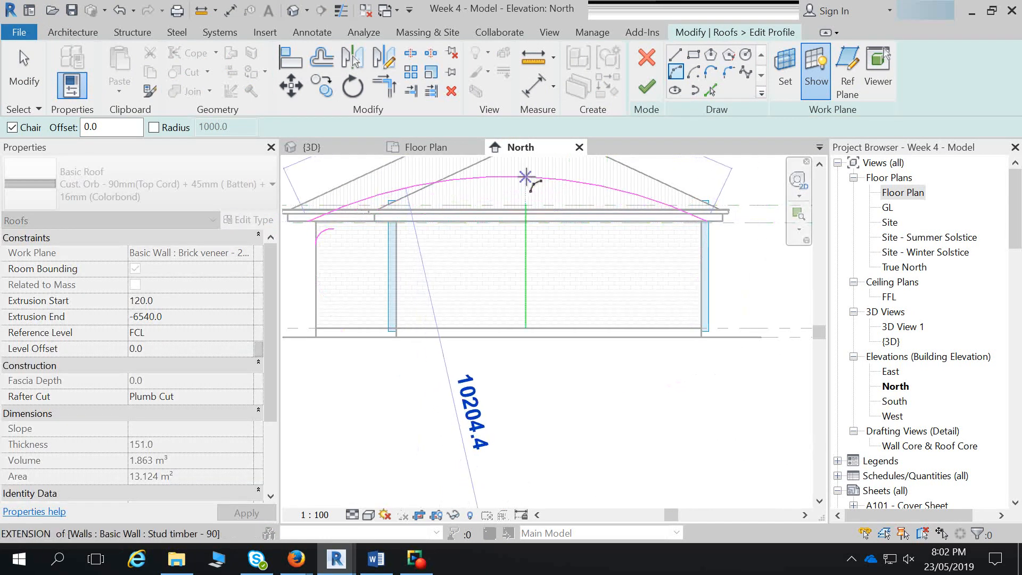
pyautogui.click(524, 176)
pyautogui.press('Escape')
pyautogui.press('Escape')
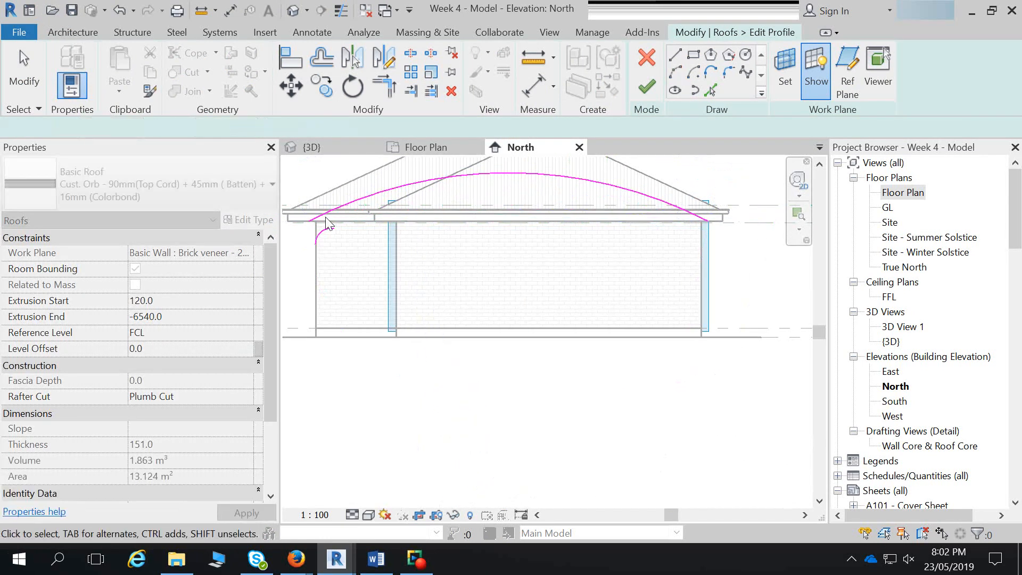
# - Delete the small leftover arc below the eaves and finish the roof profile edit
pyautogui.click(326, 235)
pyautogui.press('Delete')
pyautogui.click(645, 87)
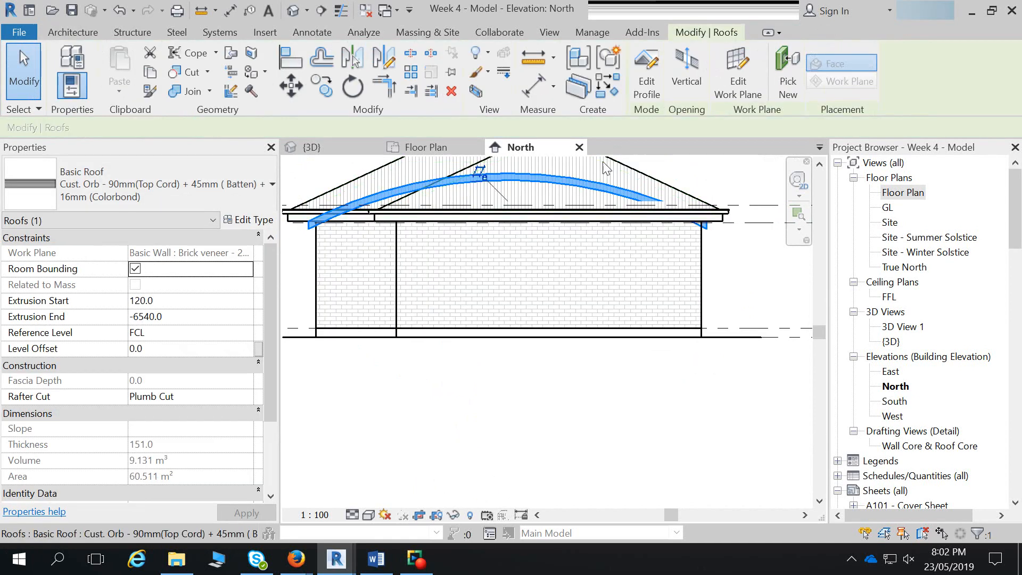
# - In the 3D view, move both ends of the curved roof out past the house's end wall, leaving it about 6148 mm long
pyautogui.click(292, 9)
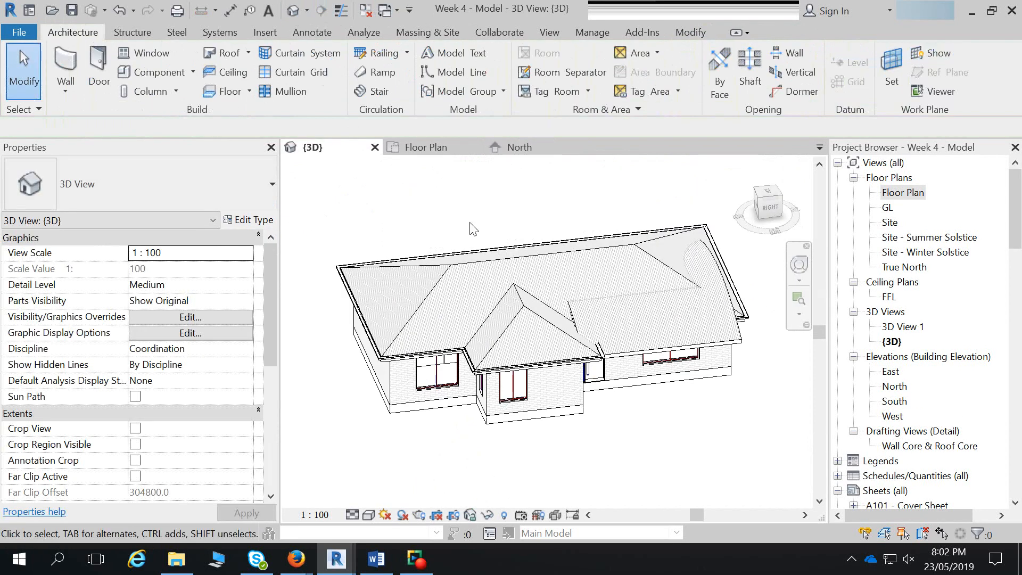
pyautogui.moveTo(721, 288); pyautogui.dragTo(540, 256, button='middle')
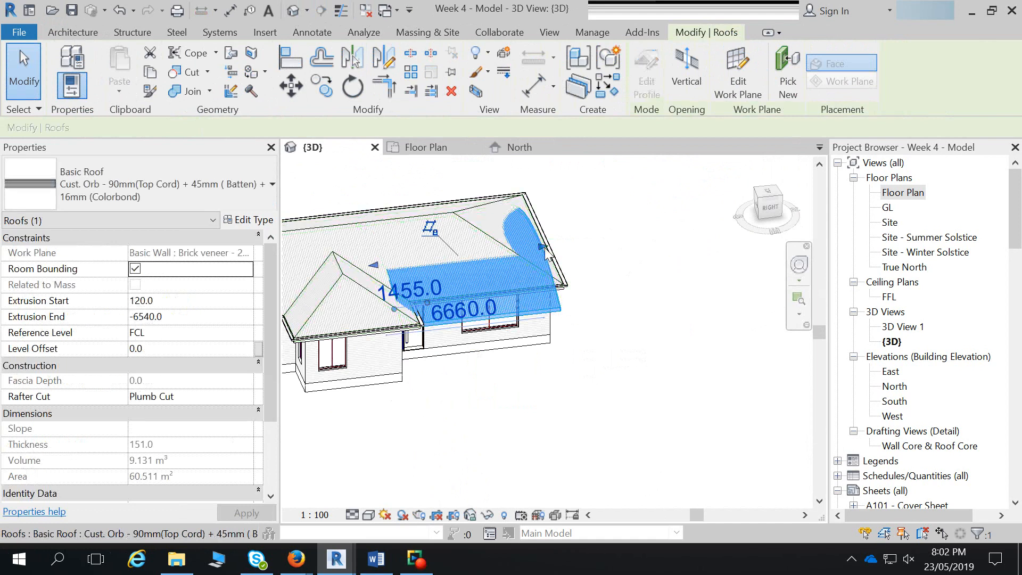
pyautogui.moveTo(542, 246); pyautogui.dragTo(710, 228)
pyautogui.moveTo(398, 276); pyautogui.dragTo(566, 266)
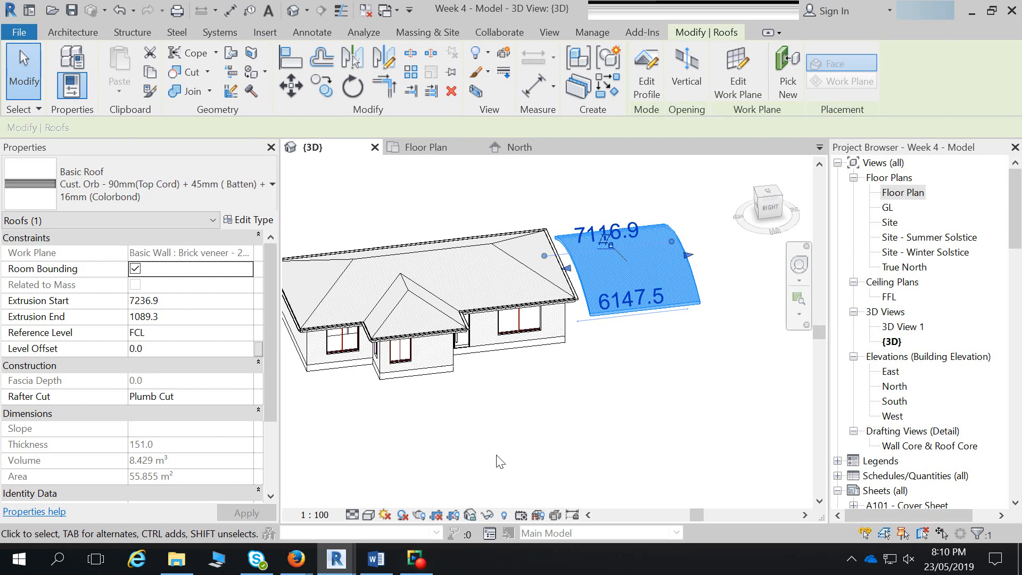
# - Switch to the floor plan view and clear the roof selection
pyautogui.click(432, 146)
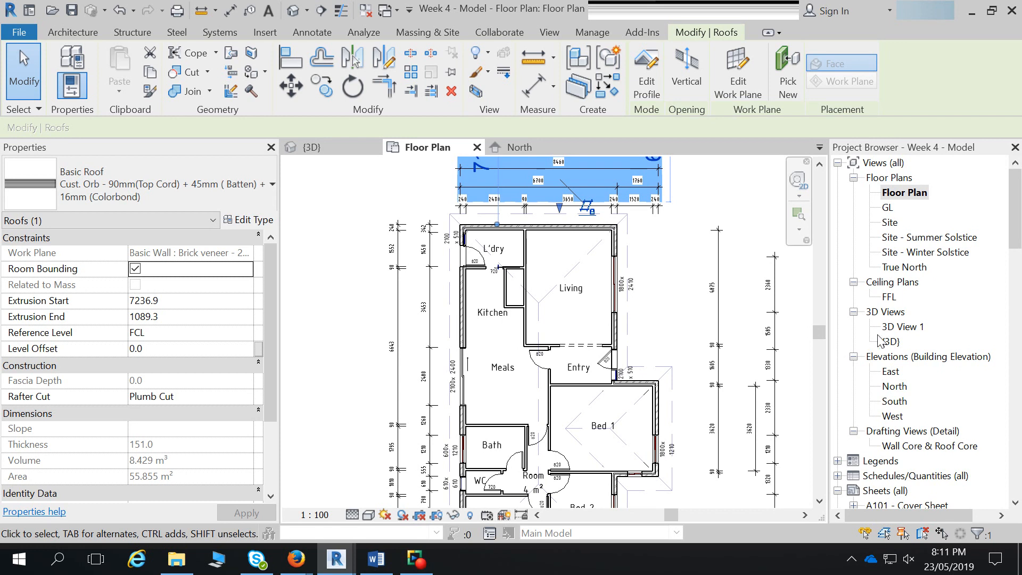
pyautogui.click(729, 196)
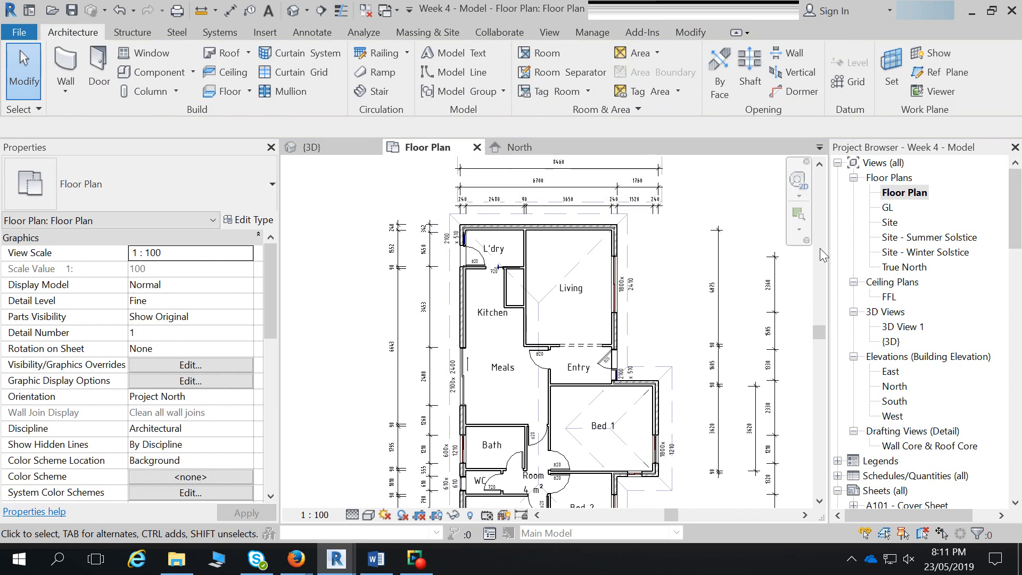
pyautogui.rightClick(917, 195)
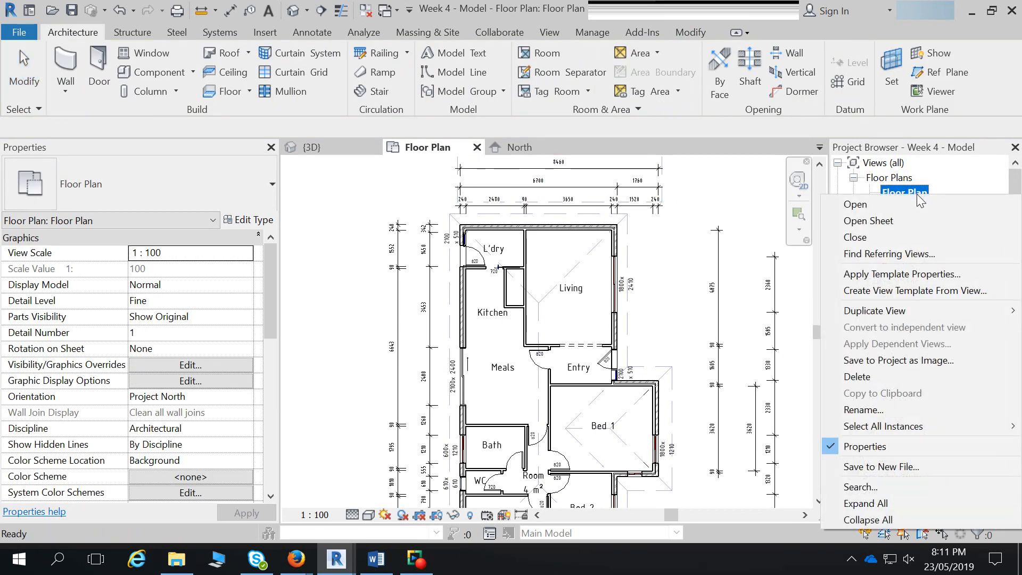
pyautogui.click(553, 39)
pyautogui.click(553, 37)
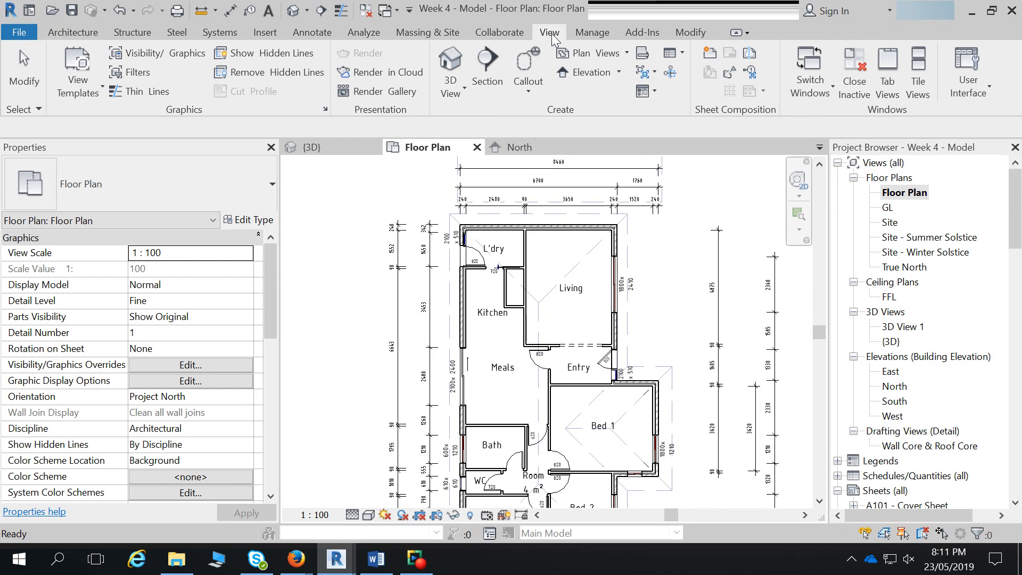
pyautogui.click(627, 53)
pyautogui.click(627, 53)
pyautogui.click(628, 53)
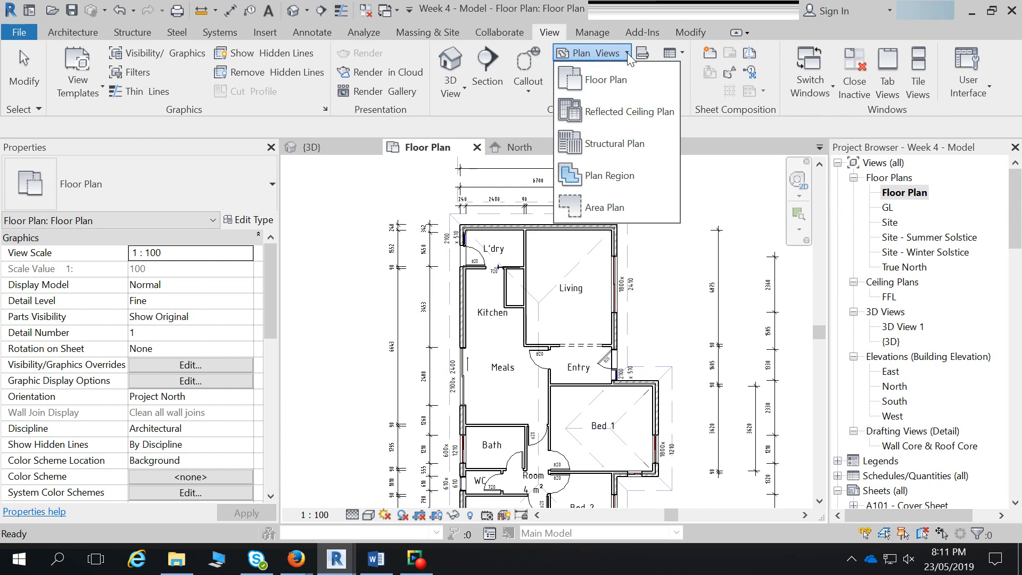
pyautogui.click(616, 87)
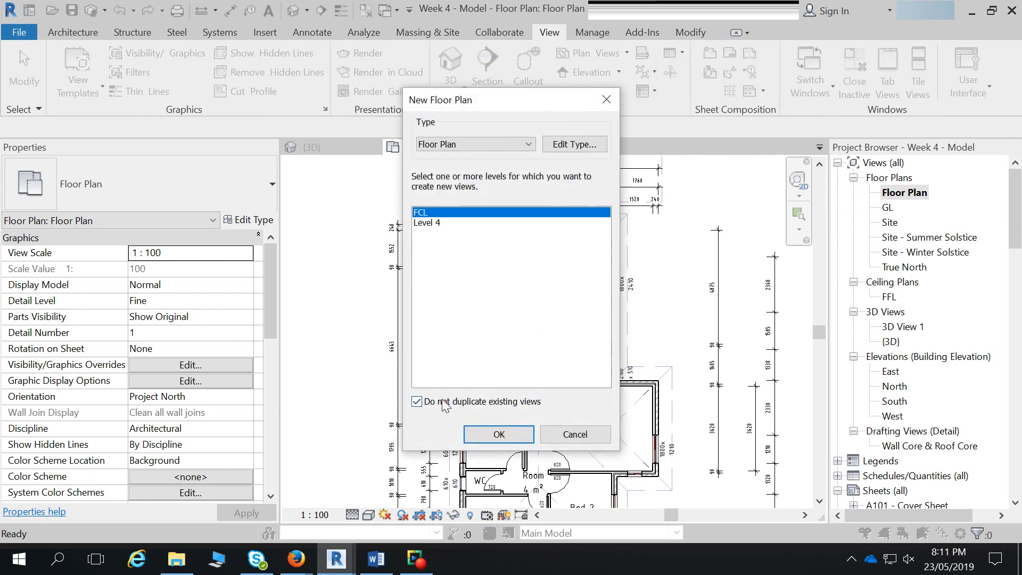
pyautogui.click(445, 403)
pyautogui.click(607, 434)
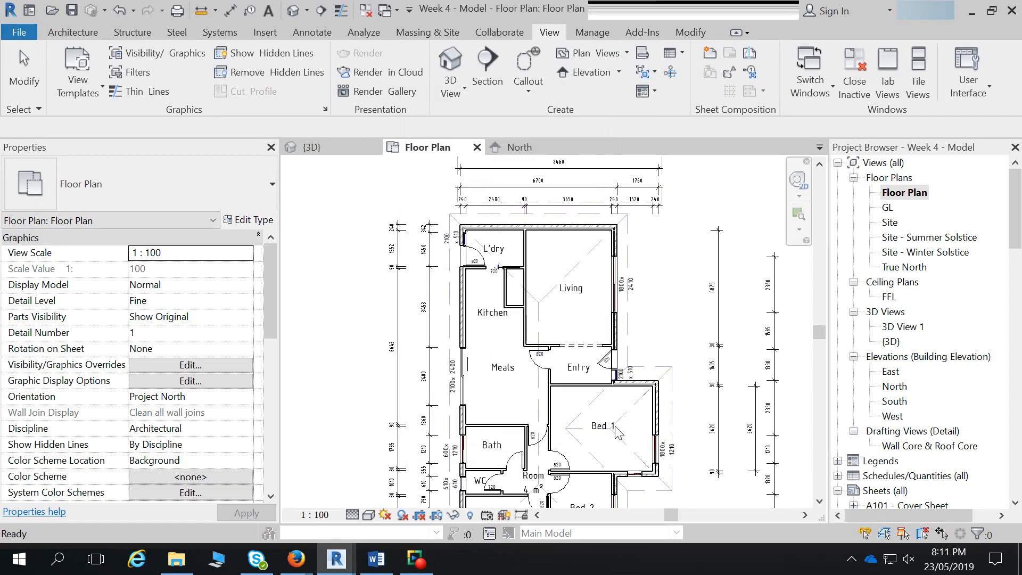
# - Duplicate the Floor Plan view without its detailing
pyautogui.rightClick(903, 194)
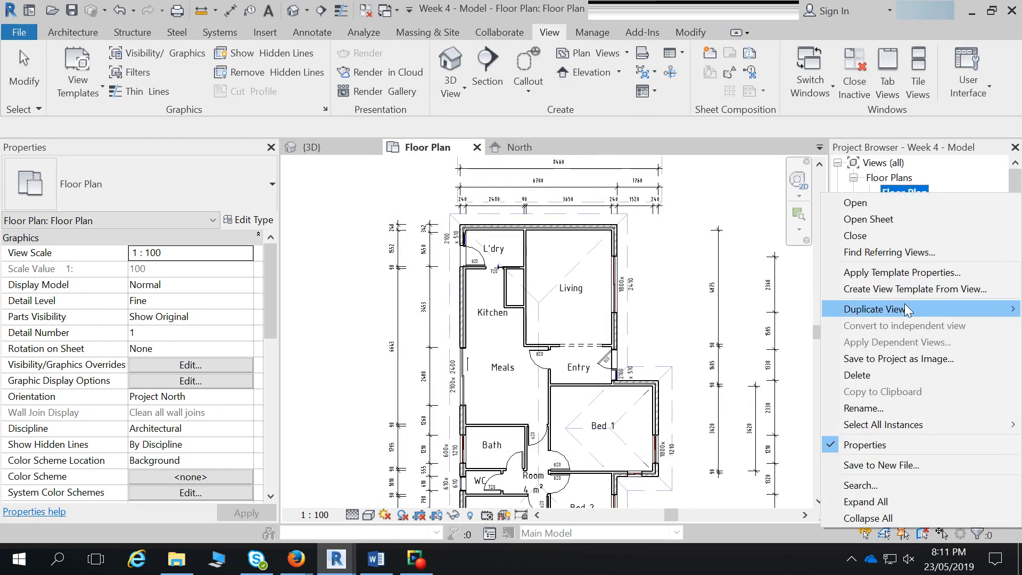
pyautogui.moveTo(906, 309)
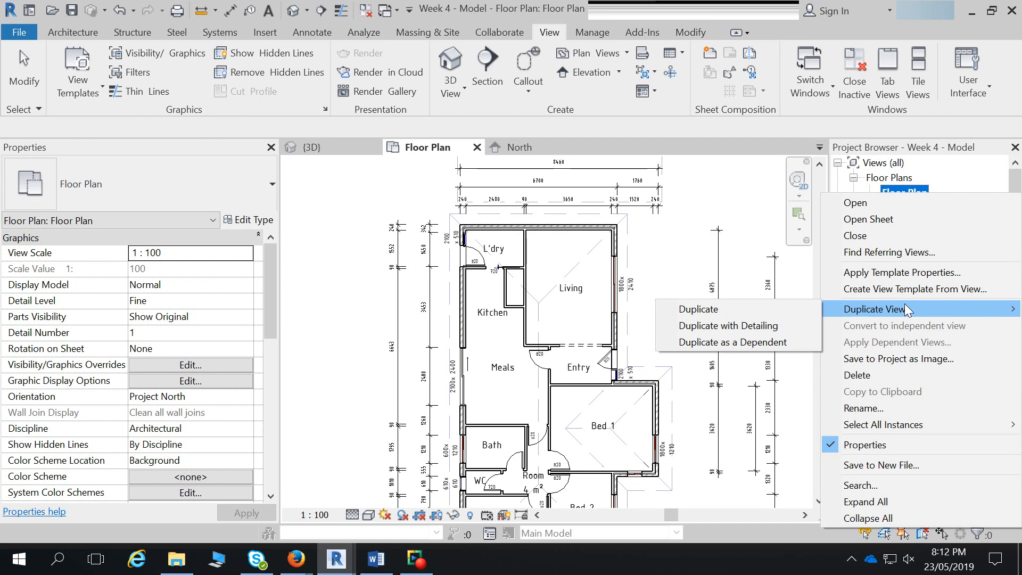
pyautogui.click(691, 309)
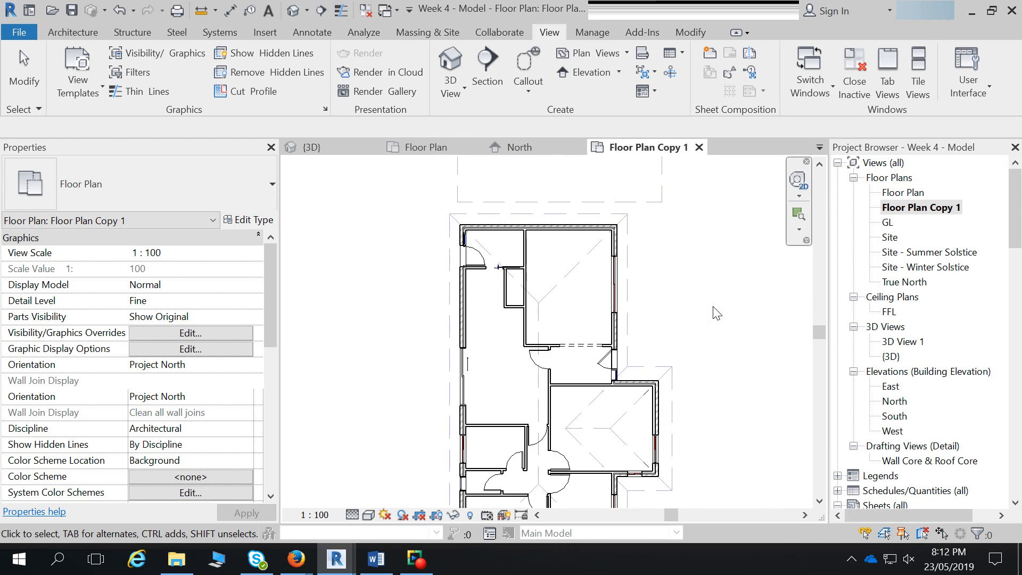
pyautogui.scroll(-3, 578, 283)
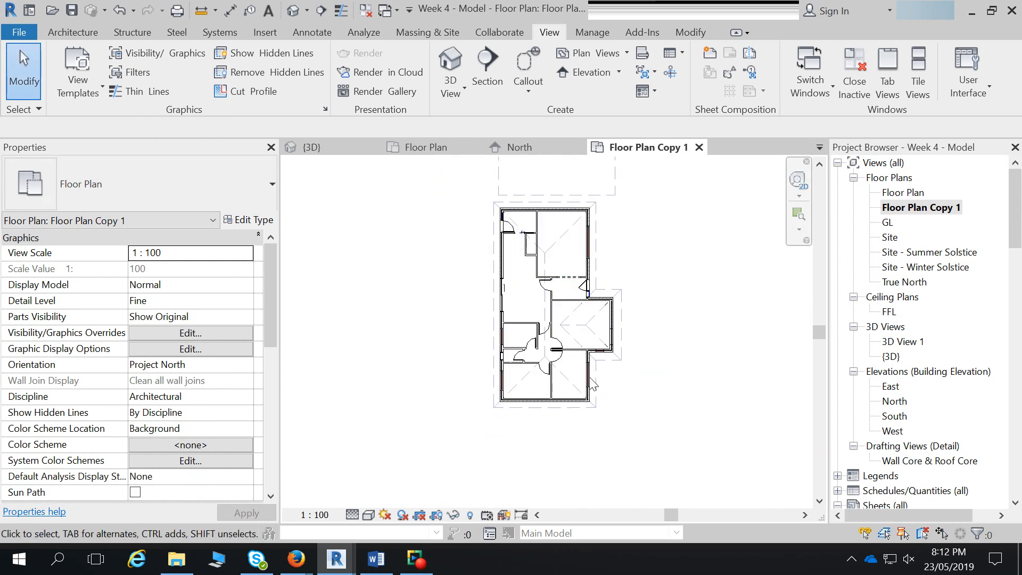
# - Duplicate the Floor Plan view once with detailing and once as a dependent view
pyautogui.rightClick(906, 192)
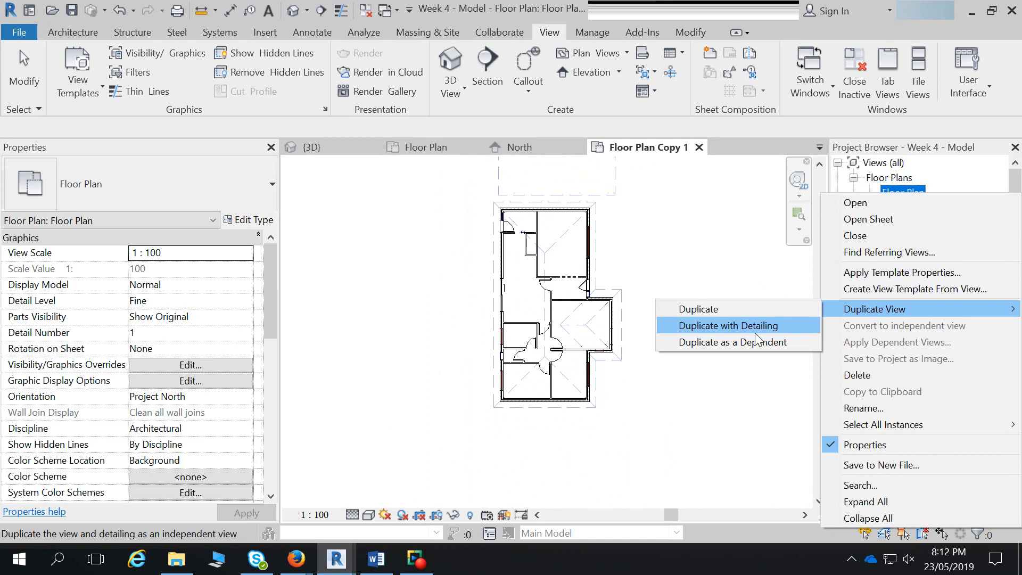
pyautogui.click(748, 326)
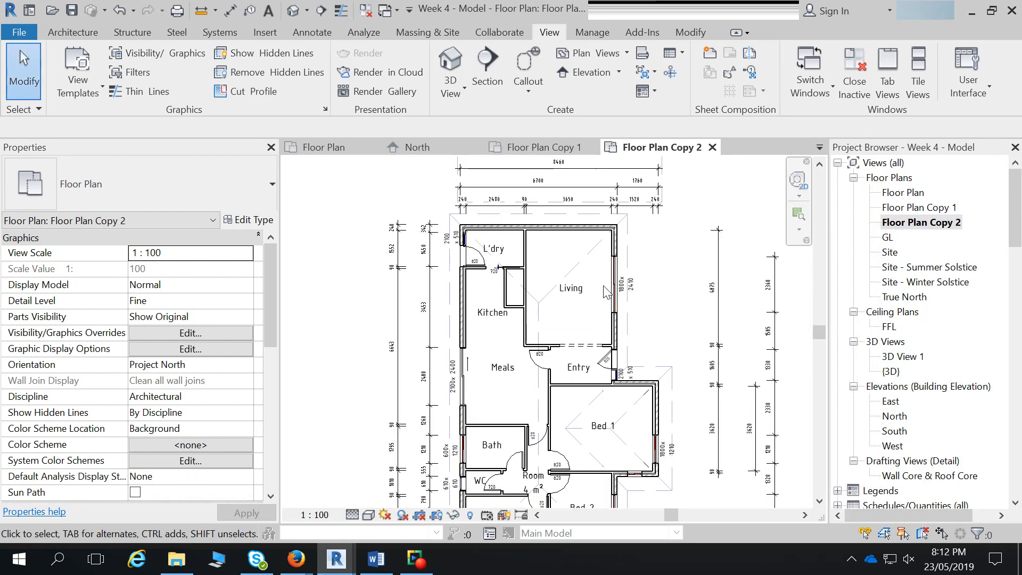
pyautogui.rightClick(916, 192)
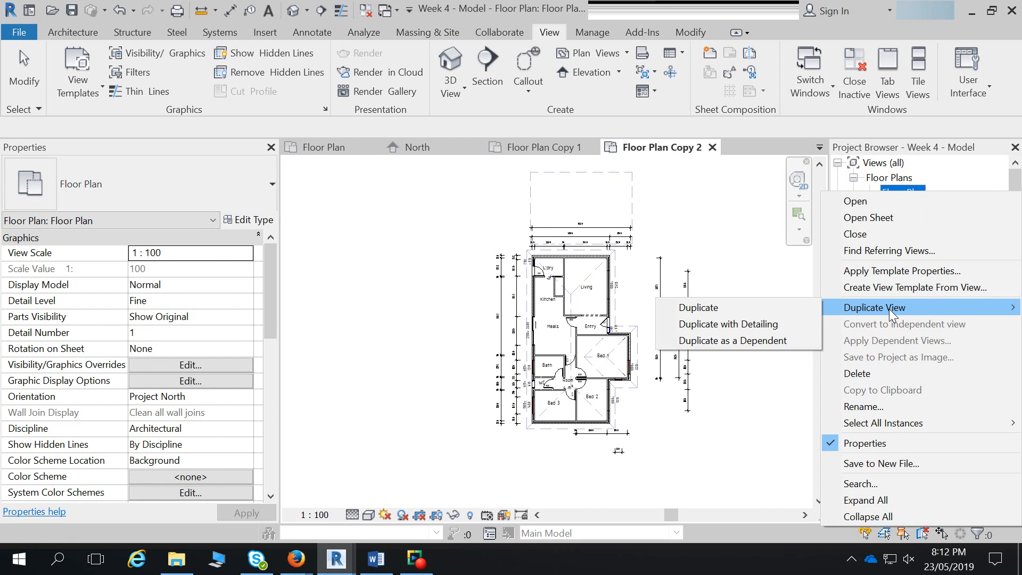
pyautogui.click(735, 343)
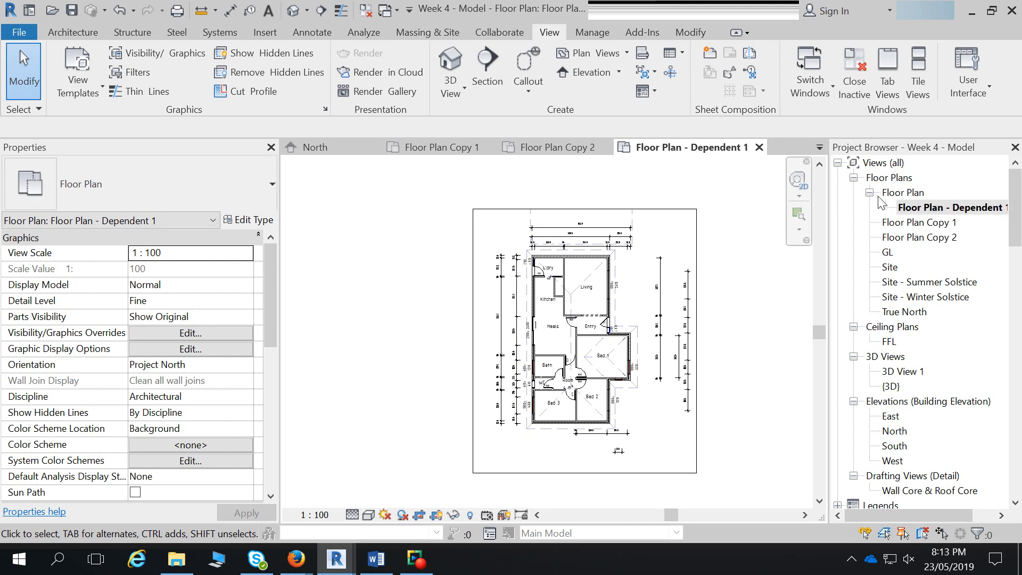
pyautogui.click(907, 208)
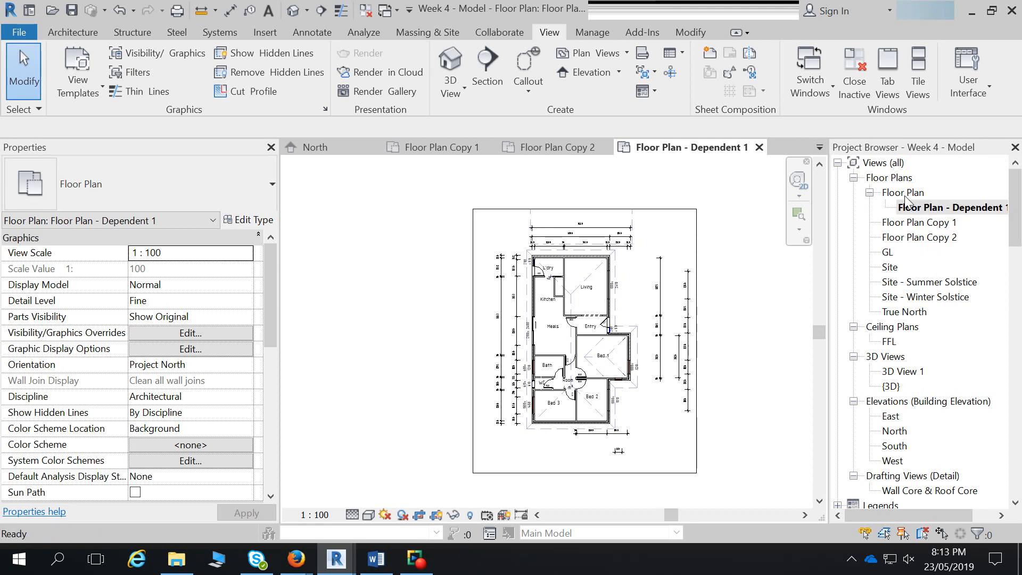
pyautogui.press('d')
pyautogui.press('l')
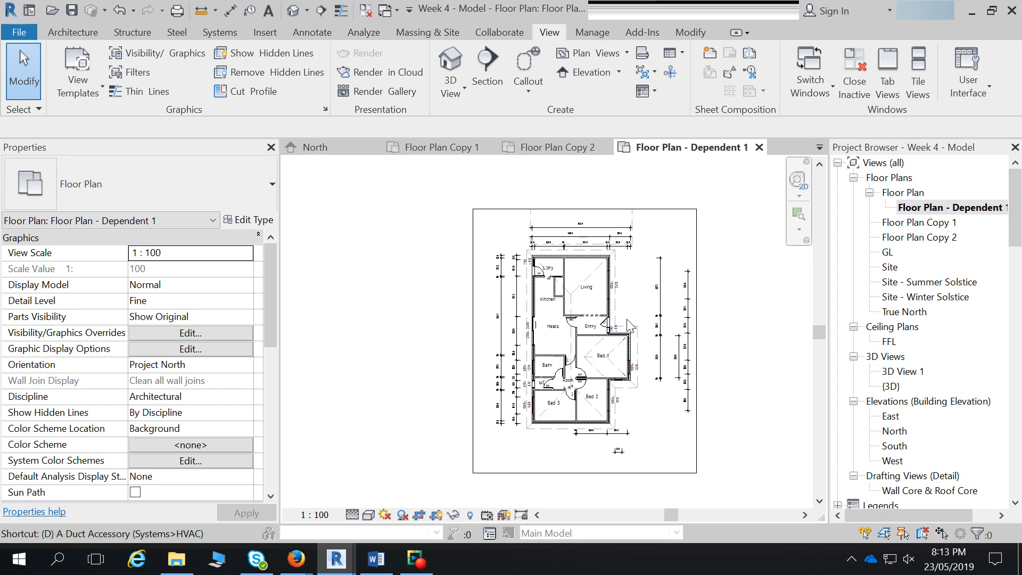
pyautogui.scroll(3, 631, 309)
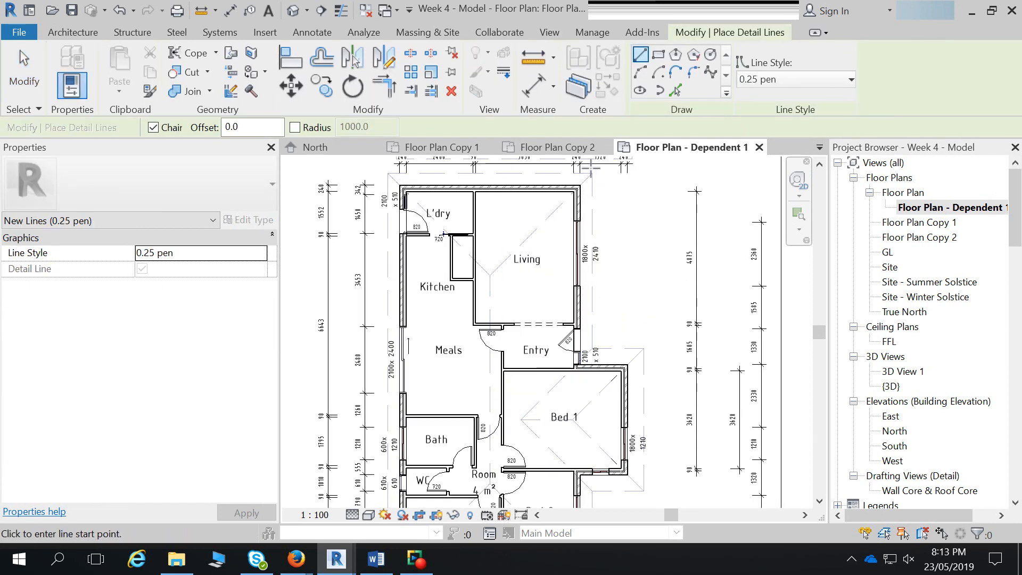
# - Close the Floor Plan Copy 1, Floor Plan Copy 2, 3D and North views, keeping Floor Plan and Floor Plan - Dependent 1 open
pyautogui.click(603, 147)
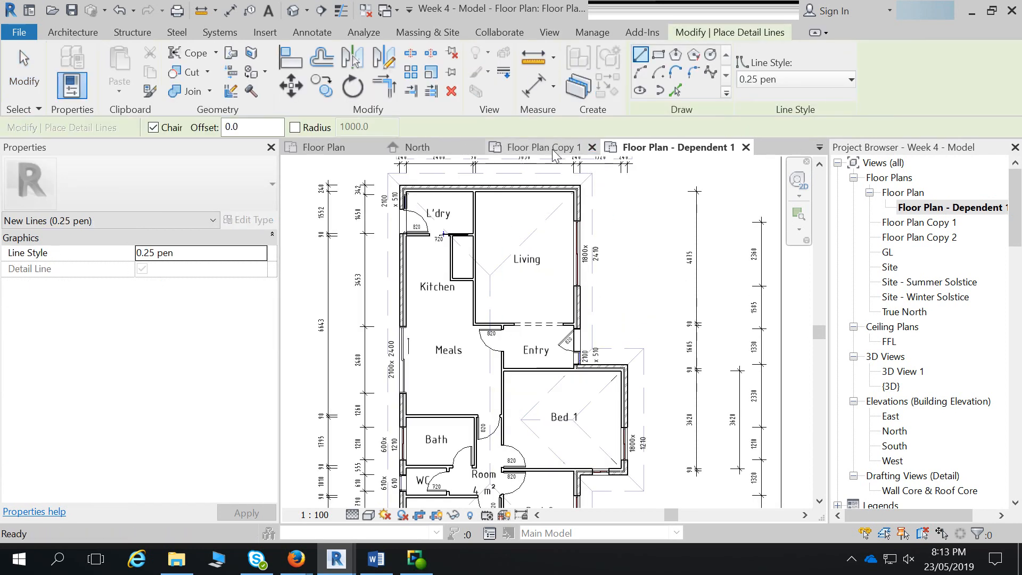
pyautogui.click(592, 148)
pyautogui.click(903, 193)
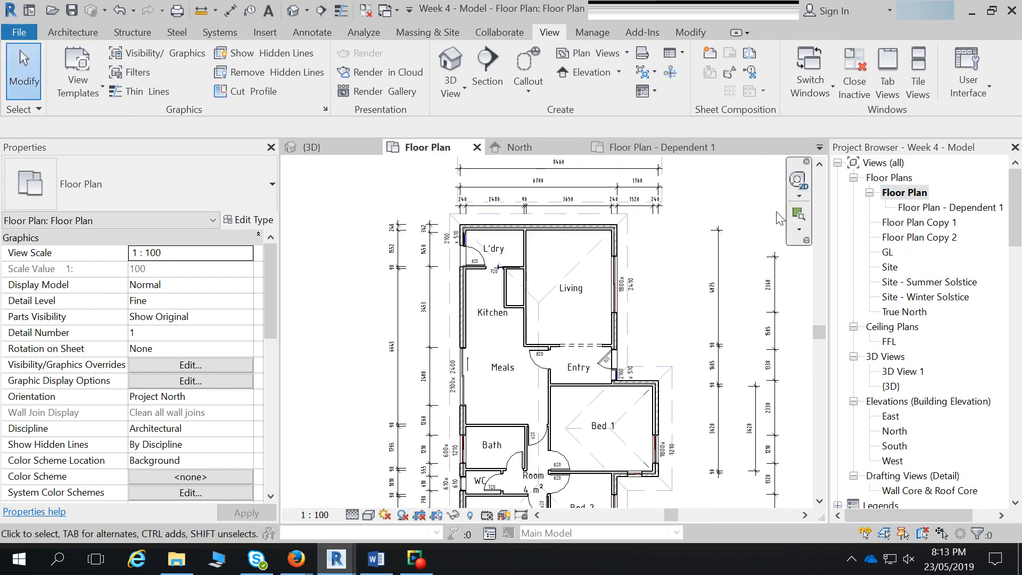
pyautogui.click(587, 163)
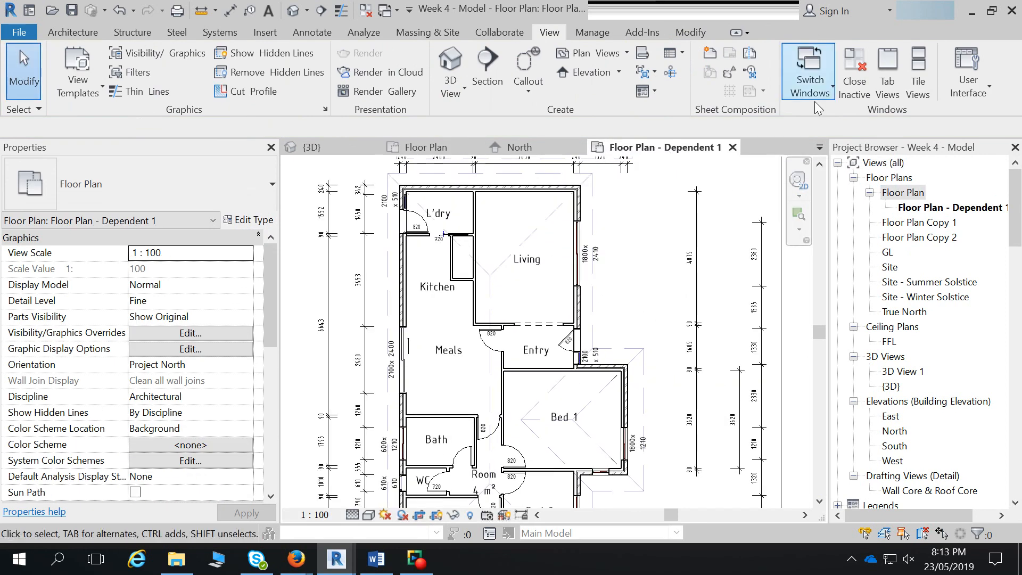
pyautogui.click(516, 147)
pyautogui.click(375, 147)
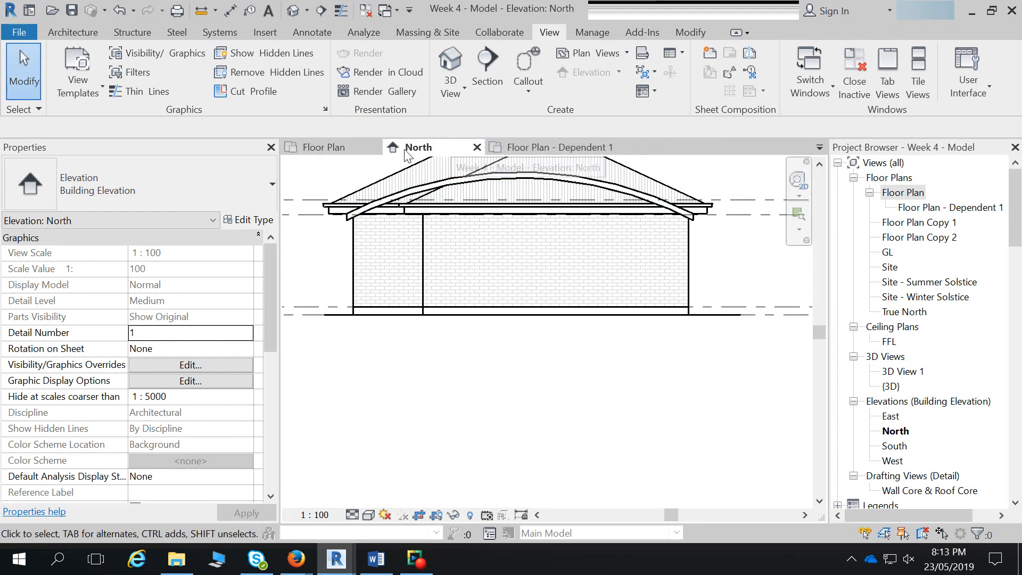
pyautogui.click(476, 147)
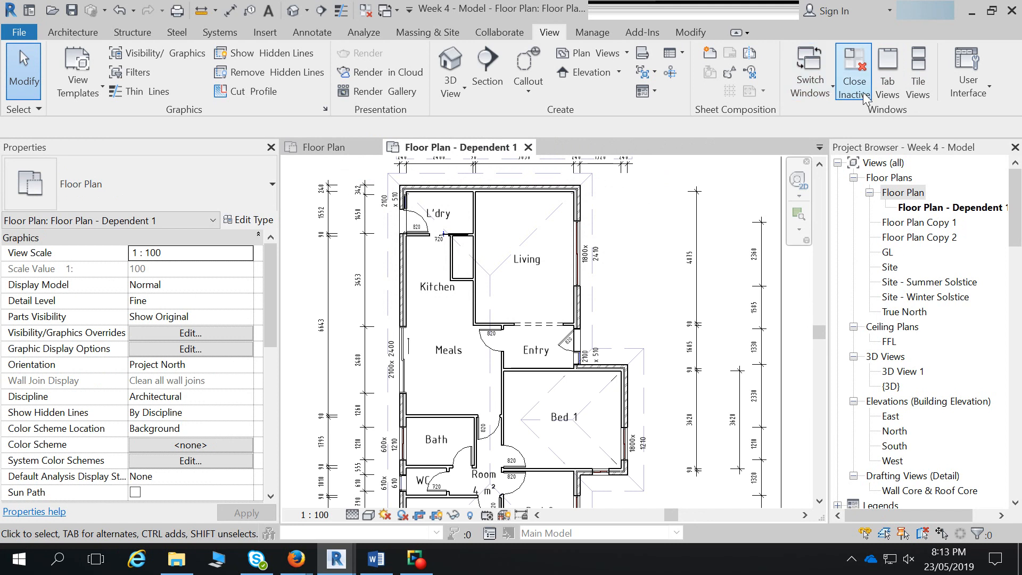
# - Tile the Floor Plan and Floor Plan - Dependent 1 views side by side, with the house plan zoomed out in each
pyautogui.press('w')
pyautogui.press('t')
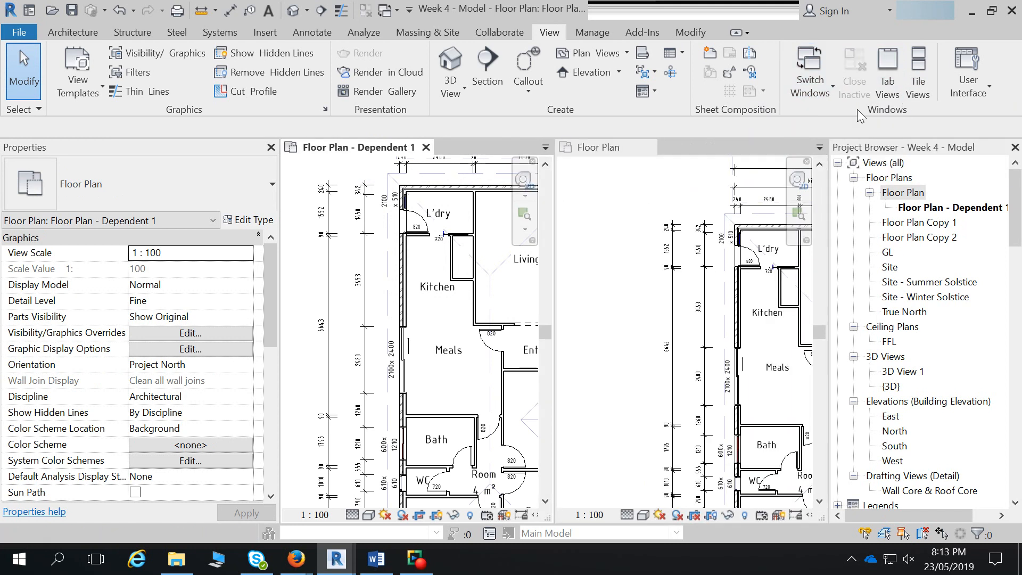
pyautogui.click(611, 315)
pyautogui.scroll(-3, 636, 348)
pyautogui.click(465, 319)
pyautogui.scroll(-4, 465, 323)
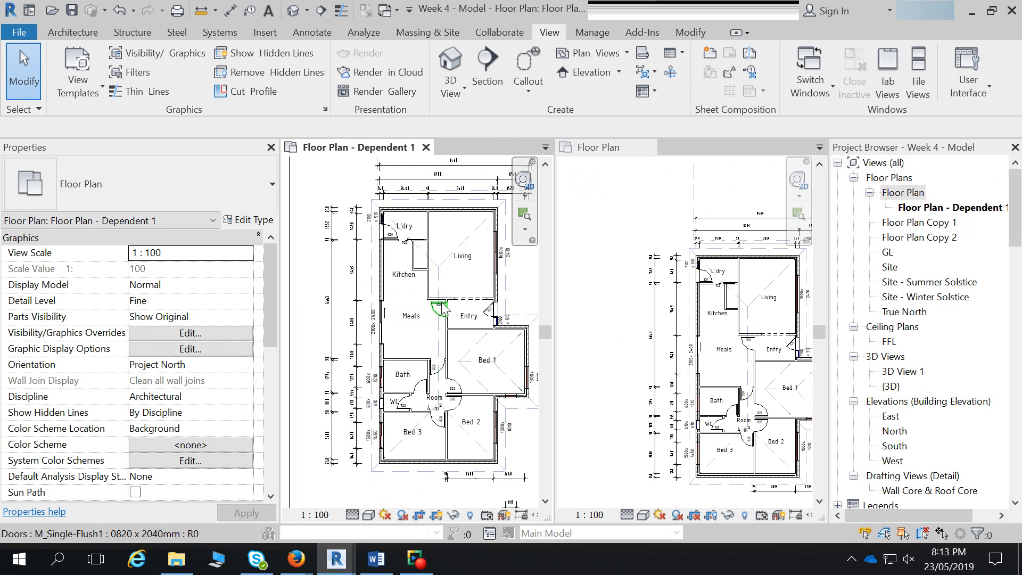
# - Move the Meals room tag slightly within its room in the dependent view
pyautogui.click(411, 316)
pyautogui.scroll(3, 410, 319)
pyautogui.moveTo(413, 332); pyautogui.dragTo(407, 353)
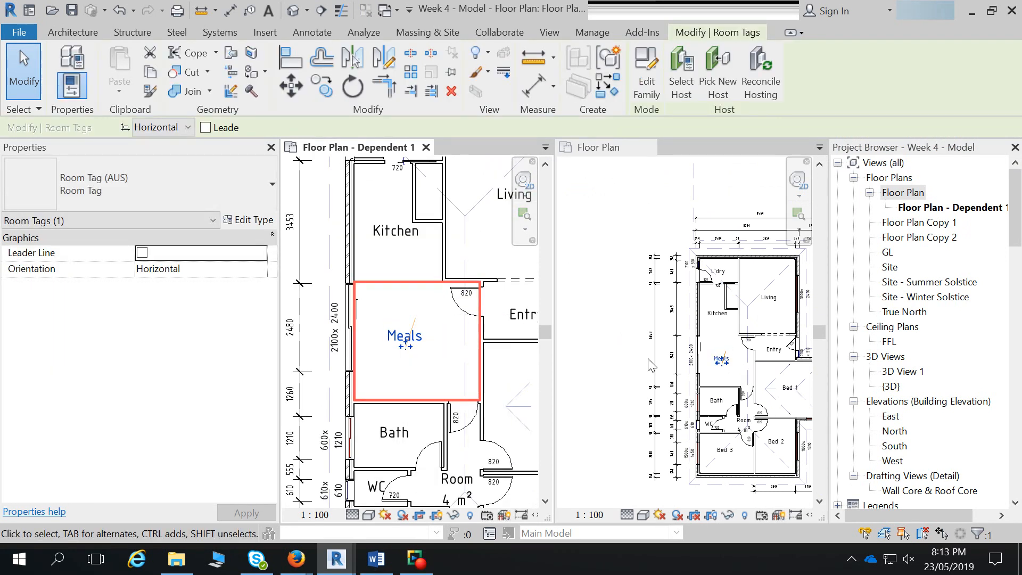
# - Draw a closed four-sided shape of 0.25 pen detail lines around the Meals tag in the dependent view, and narrow the Properties palette
pyautogui.press('d')
pyautogui.press('l')
pyautogui.click(375, 318)
pyautogui.click(429, 281)
pyautogui.click(453, 338)
pyautogui.click(399, 387)
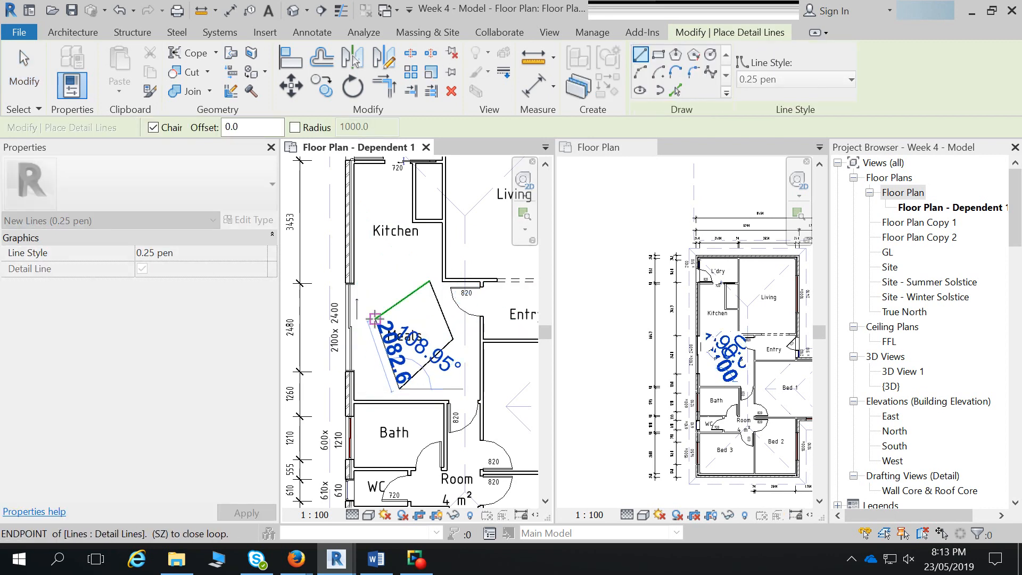
pyautogui.click(375, 318)
pyautogui.moveTo(278, 306); pyautogui.dragTo(198, 312)
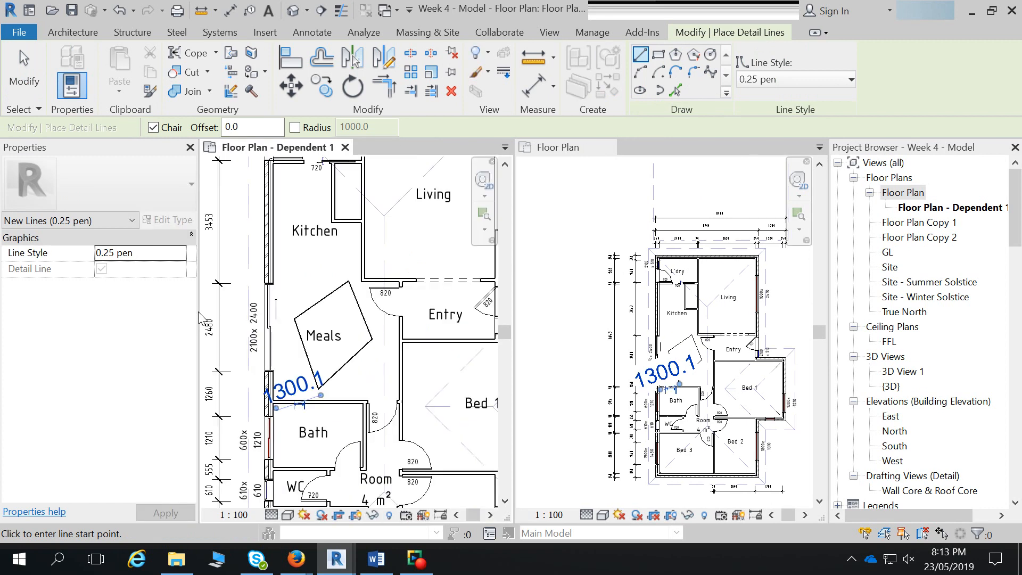
pyautogui.click(11, 90)
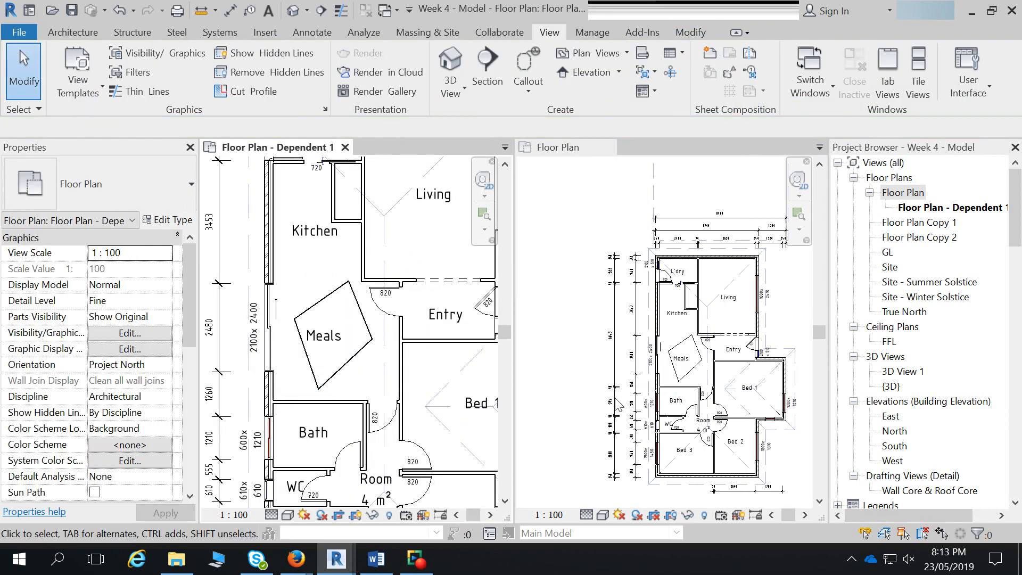
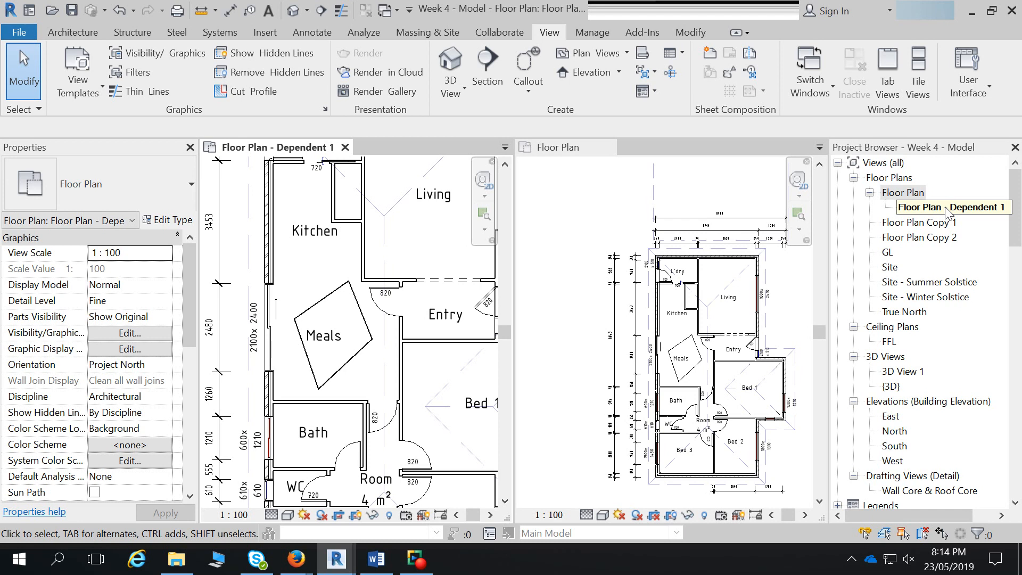
# - Activate the Floor Plan view and duplicate it as a second dependent view
pyautogui.moveTo(1016, 213); pyautogui.dragTo(1019, 282)
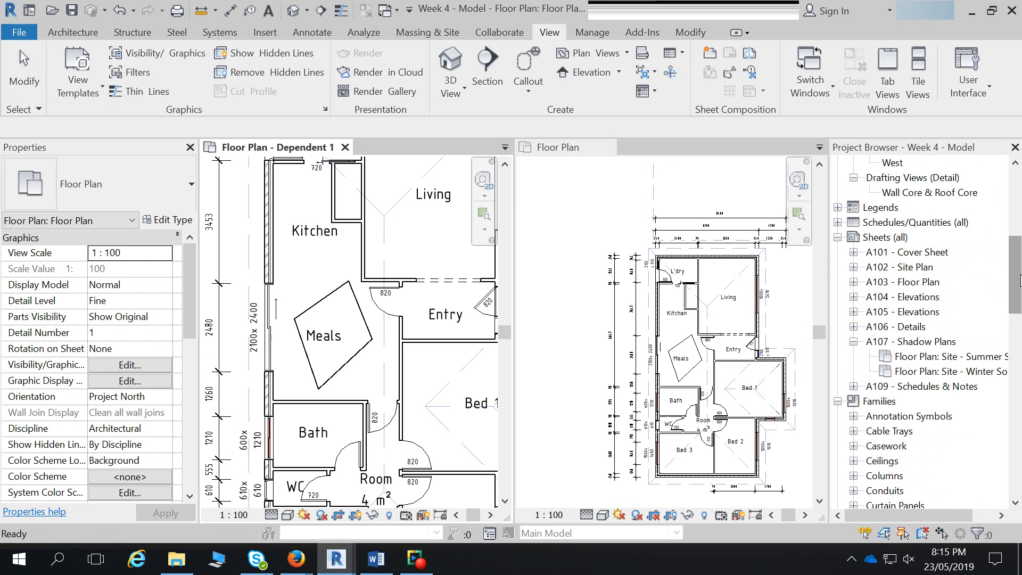
pyautogui.moveTo(1019, 282); pyautogui.dragTo(1019, 191)
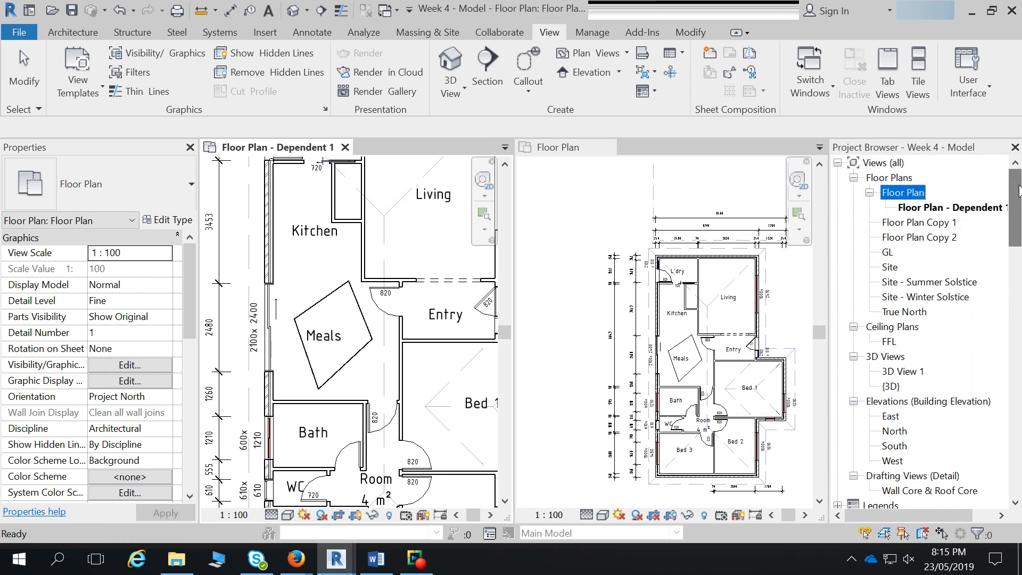
pyautogui.click(617, 355)
pyautogui.scroll(-2, 606, 359)
pyautogui.moveTo(607, 359); pyautogui.dragTo(582, 329, button='middle')
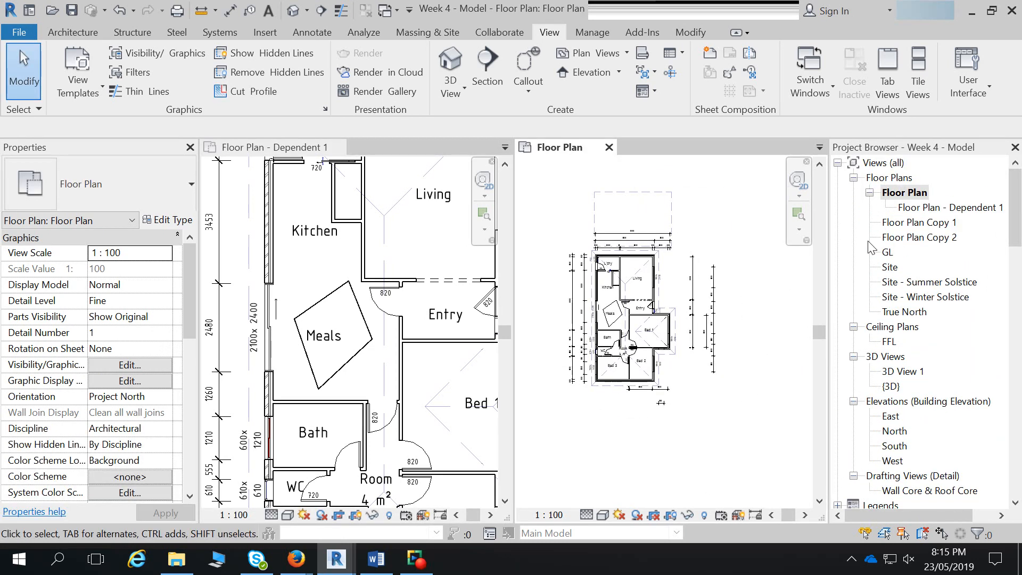
pyautogui.rightClick(903, 192)
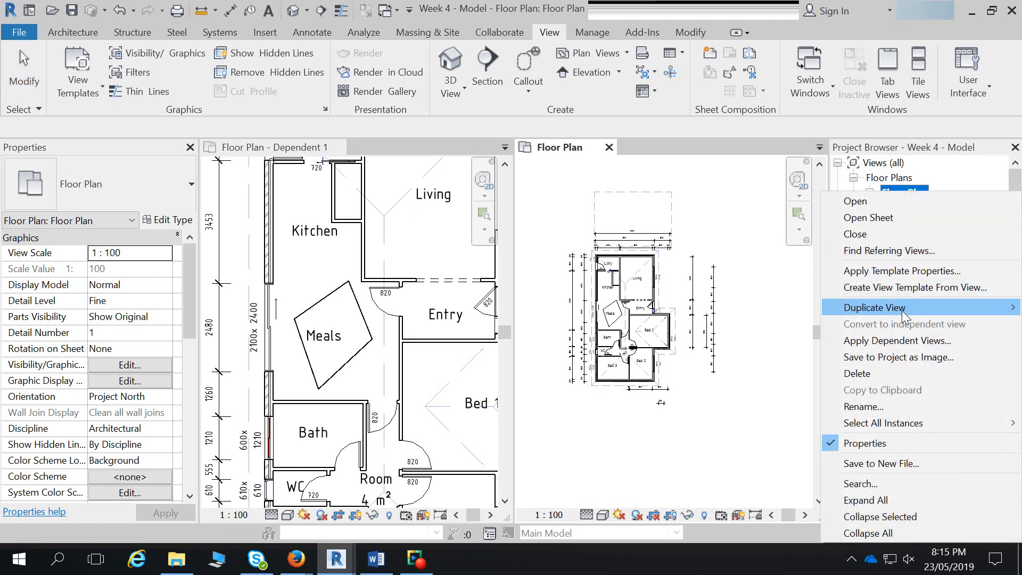
pyautogui.moveTo(900, 306)
pyautogui.click(767, 338)
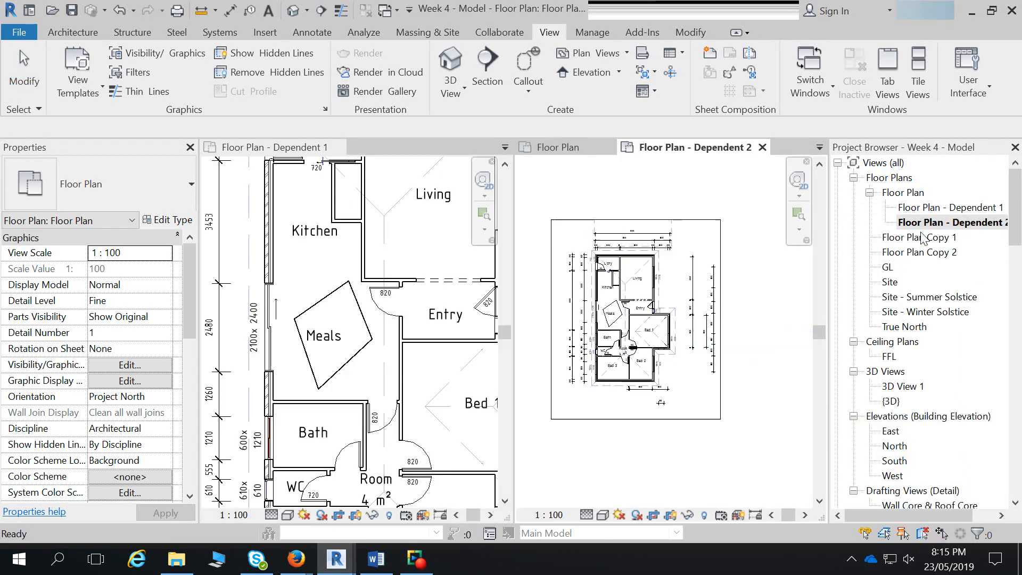
# - Crop Floor Plan - Dependent 2 to the lower half of the house and Floor Plan - Dependent 1 to the upper half
pyautogui.click(641, 220)
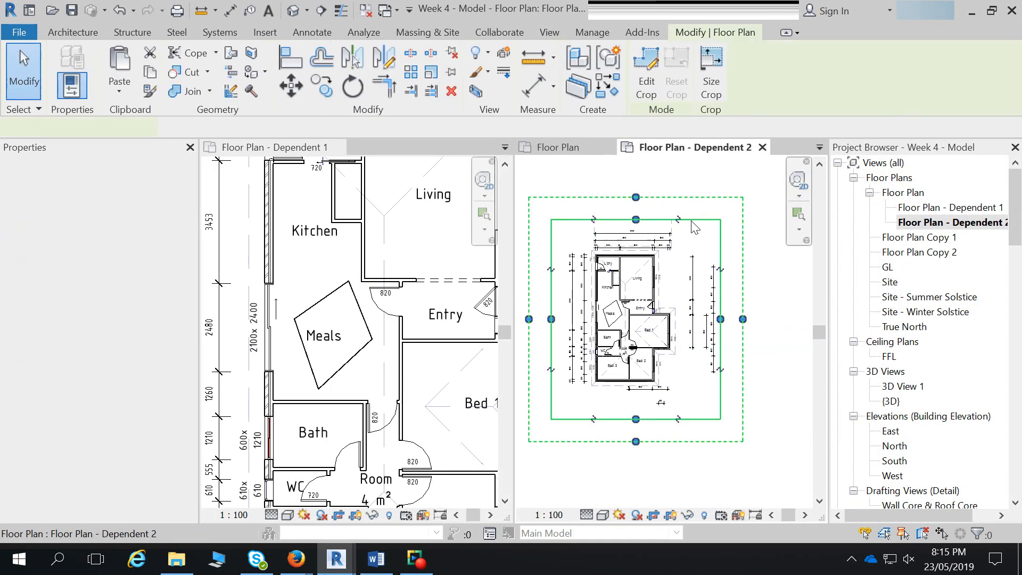
pyautogui.moveTo(636, 220); pyautogui.dragTo(628, 315)
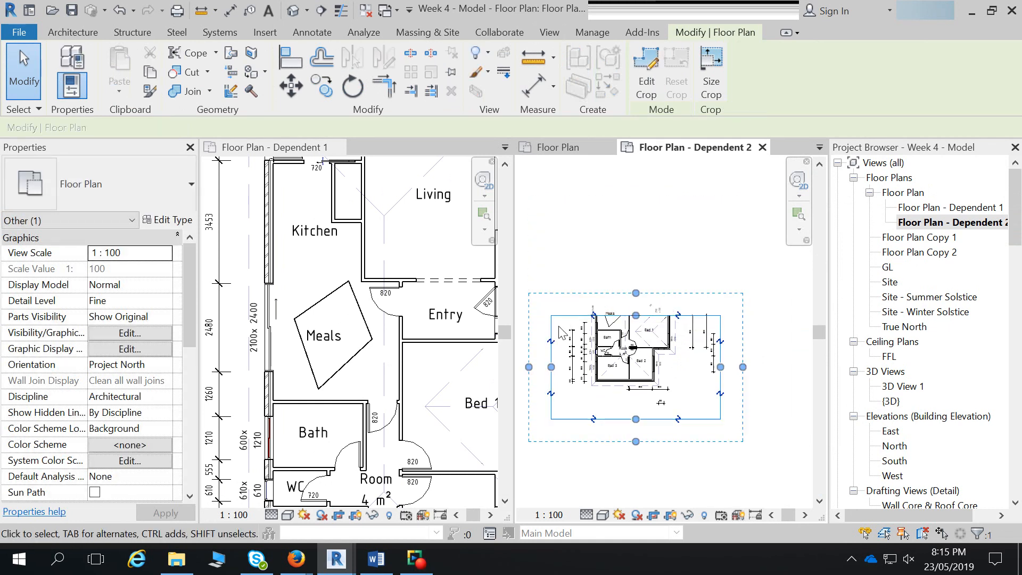
pyautogui.scroll(-6, 463, 336)
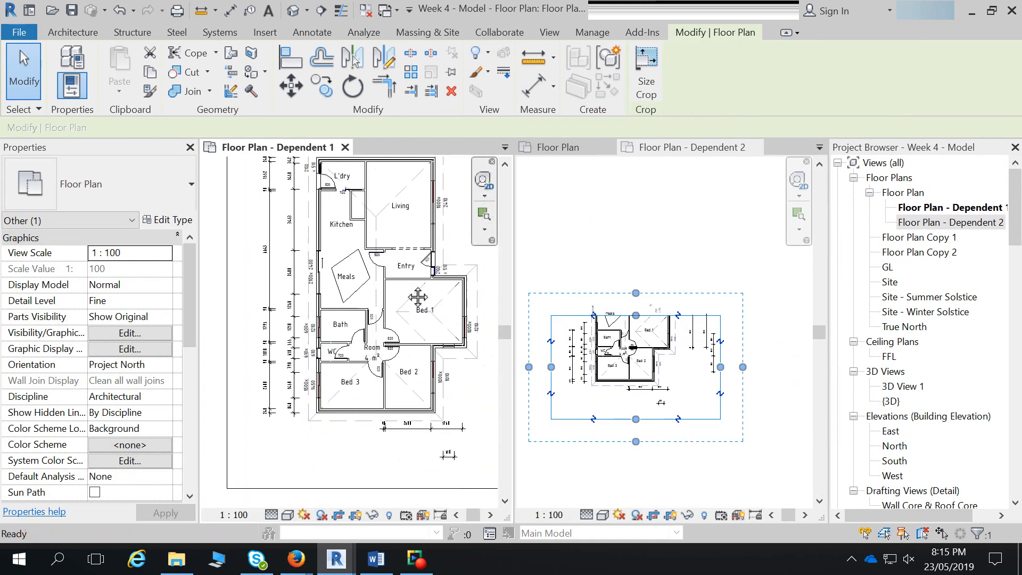
pyautogui.click(416, 387)
pyautogui.moveTo(401, 387); pyautogui.dragTo(410, 306)
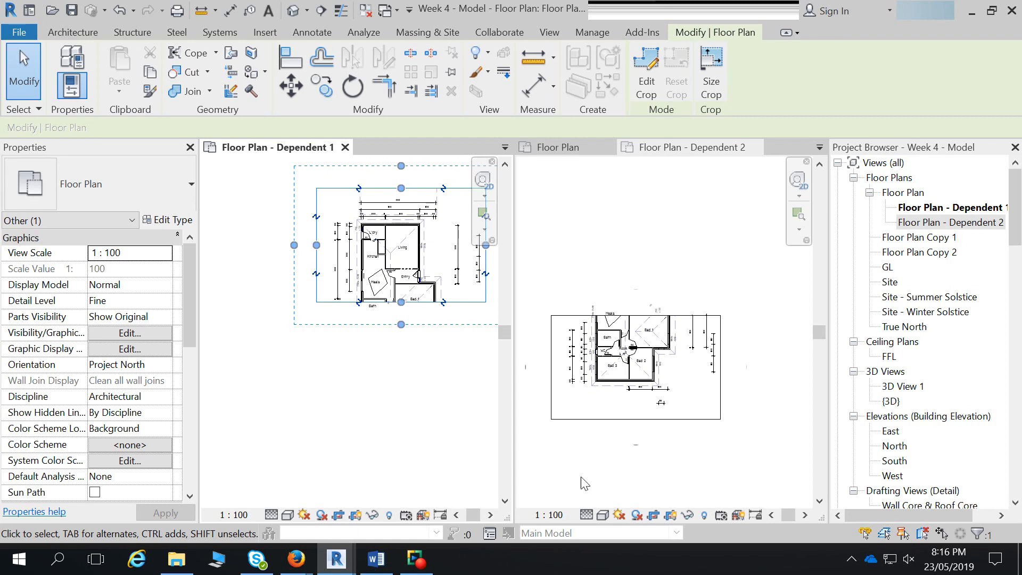
# - Return to the full Floor Plan view and look through the sheets listed in the Project Browser
pyautogui.doubleClick(905, 193)
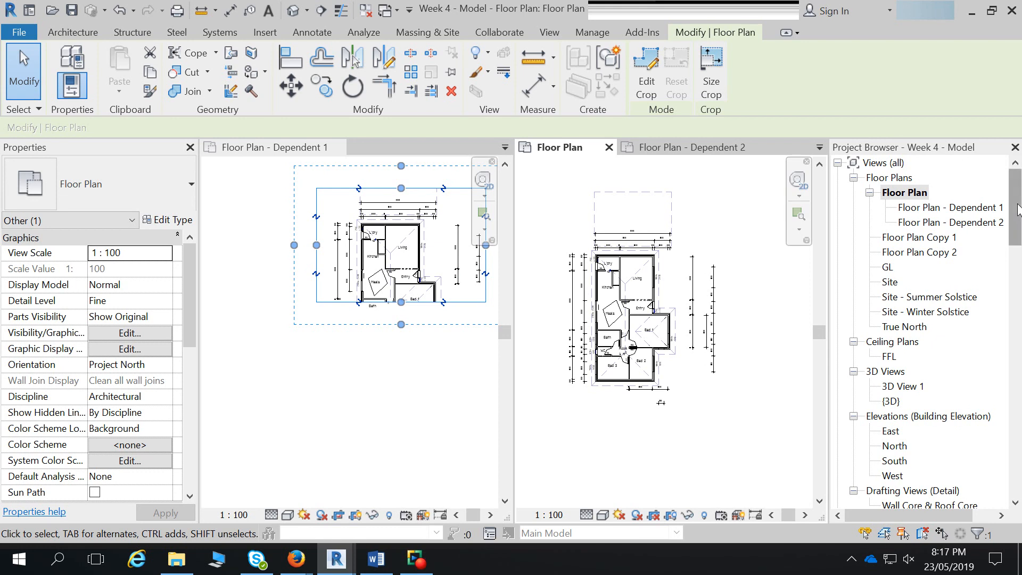
pyautogui.moveTo(1016, 202); pyautogui.dragTo(1020, 249)
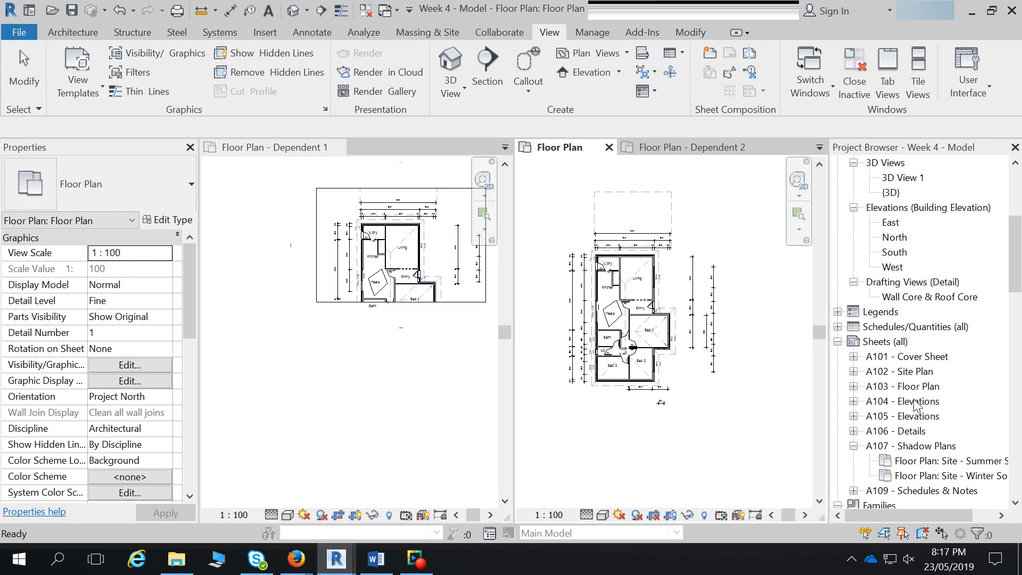
pyautogui.moveTo(1012, 279); pyautogui.dragTo(1019, 211)
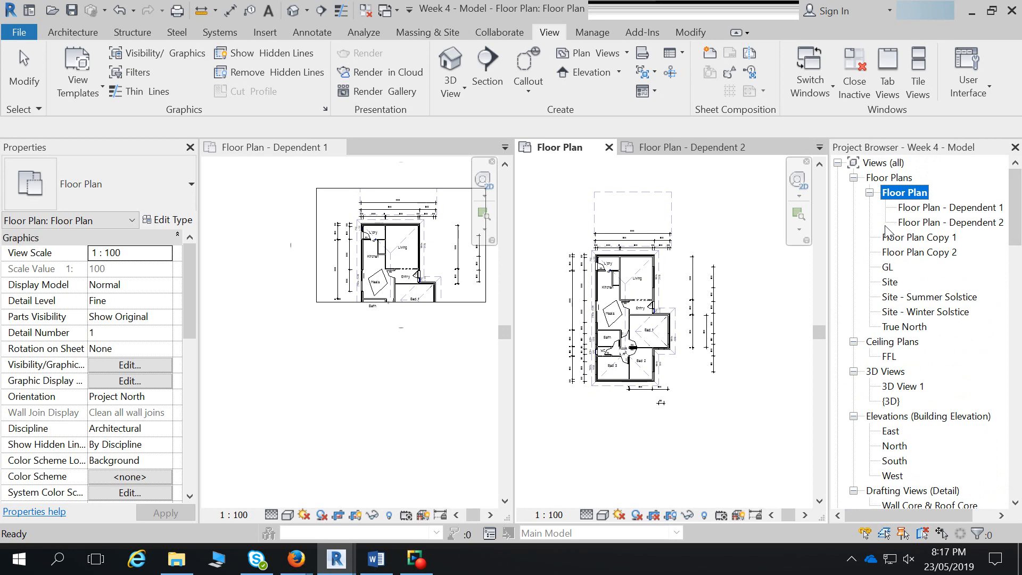
# - Try converting Floor Plan - Dependent 2 to an independent view, and undo the conversion
pyautogui.click(912, 222)
pyautogui.rightClick(912, 222)
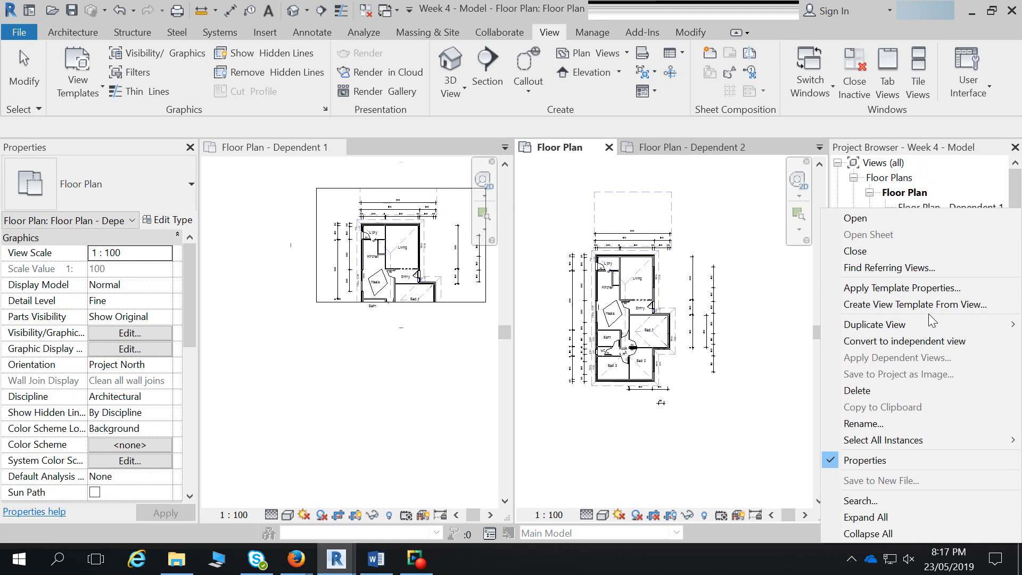
pyautogui.click(924, 340)
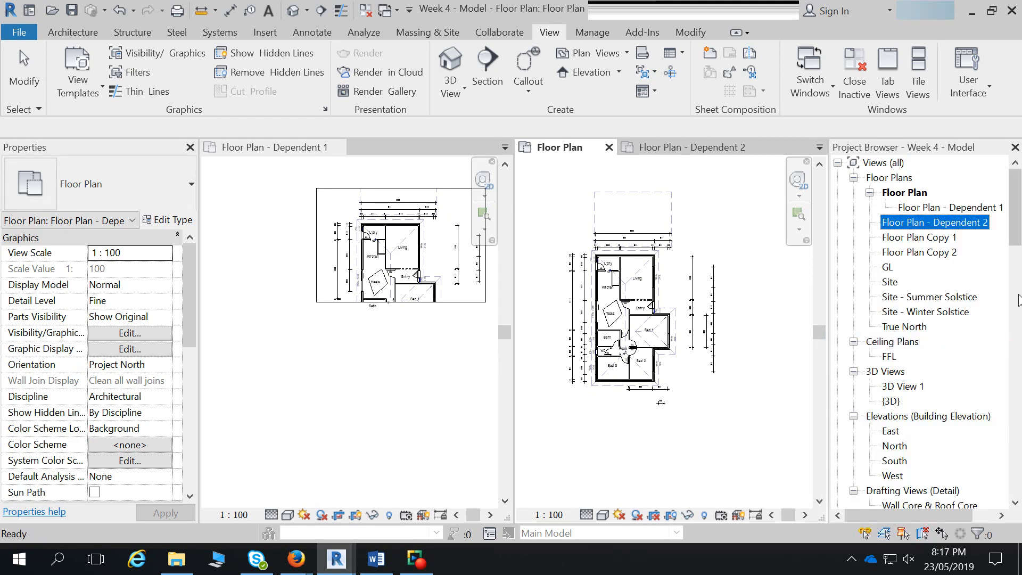
pyautogui.rightClick(944, 221)
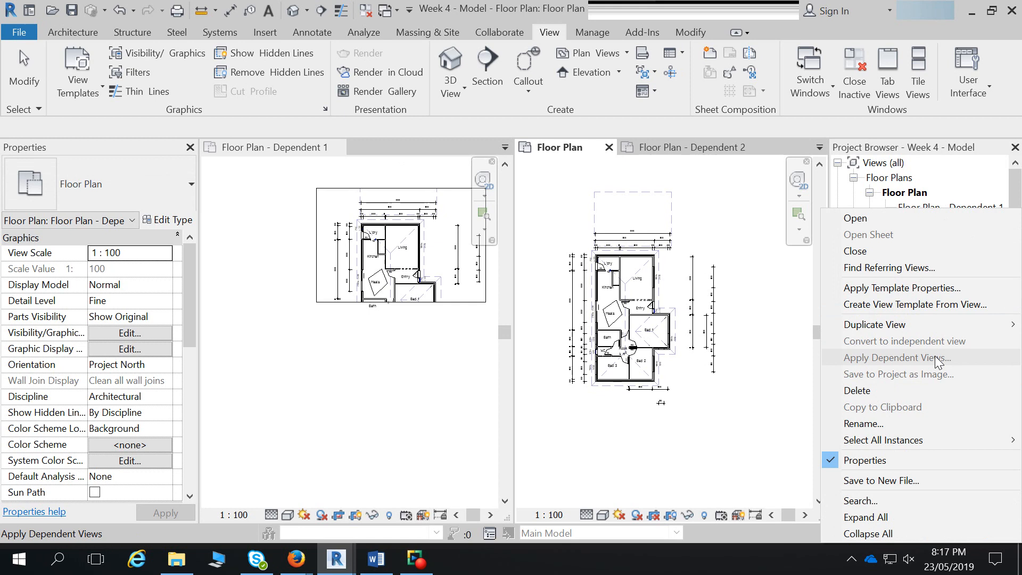
pyautogui.click(807, 323)
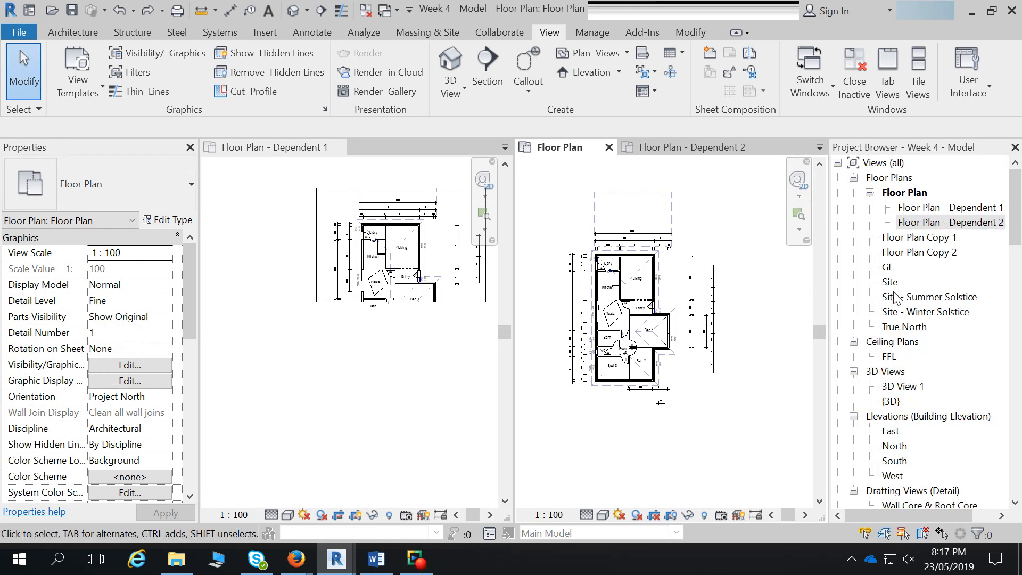
# - Hide the whole dimension category in the Floor Plan view, and undo the hiding
pyautogui.click(714, 362)
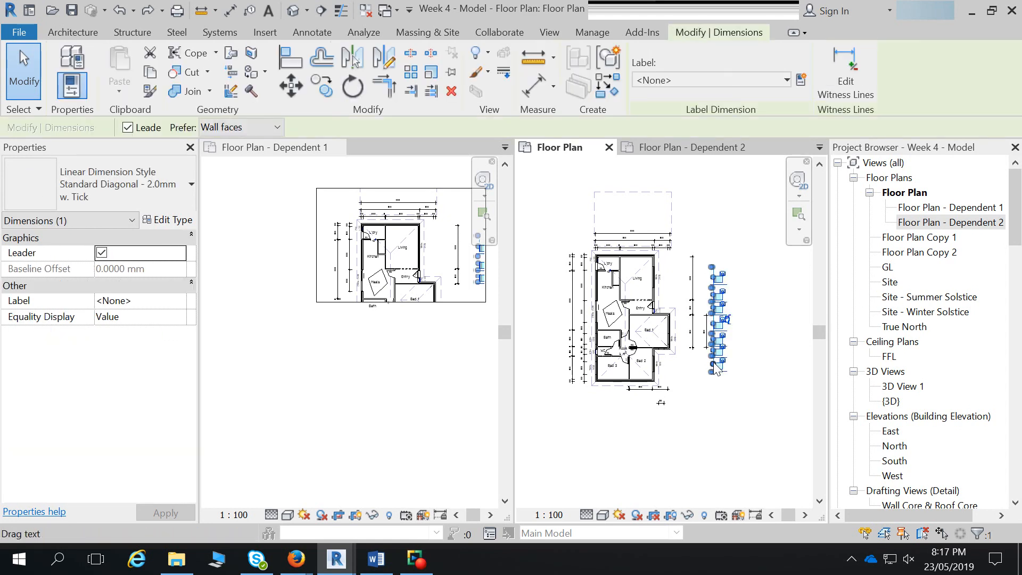
pyautogui.rightClick(714, 362)
pyautogui.moveTo(792, 111)
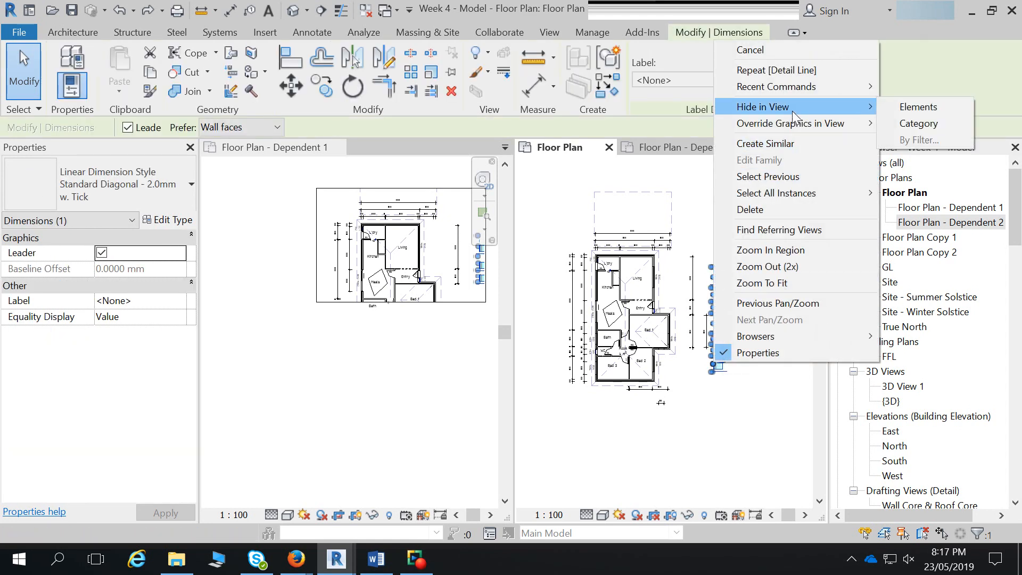
pyautogui.click(952, 125)
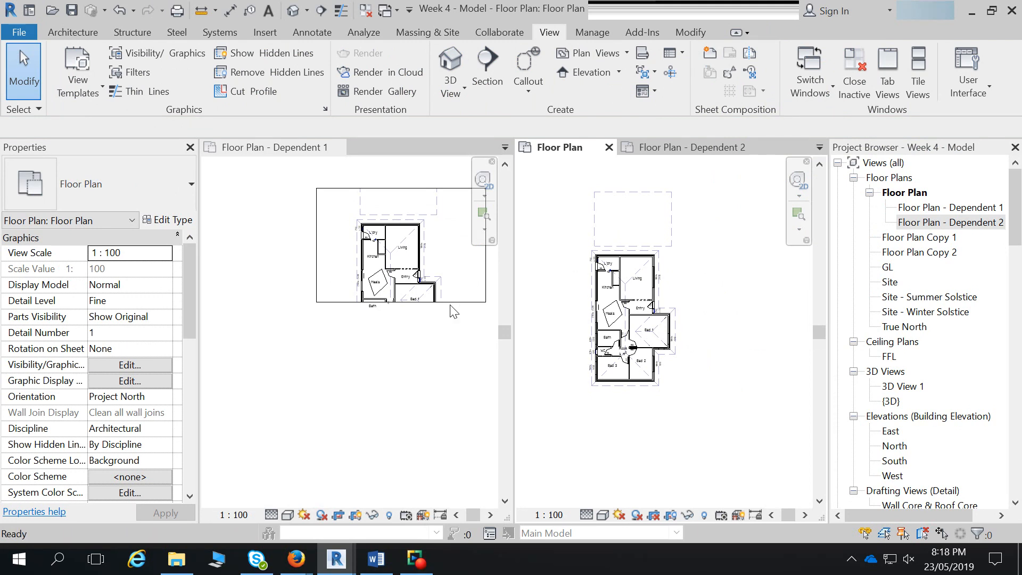
pyautogui.hotkey('ctrl', 'z')
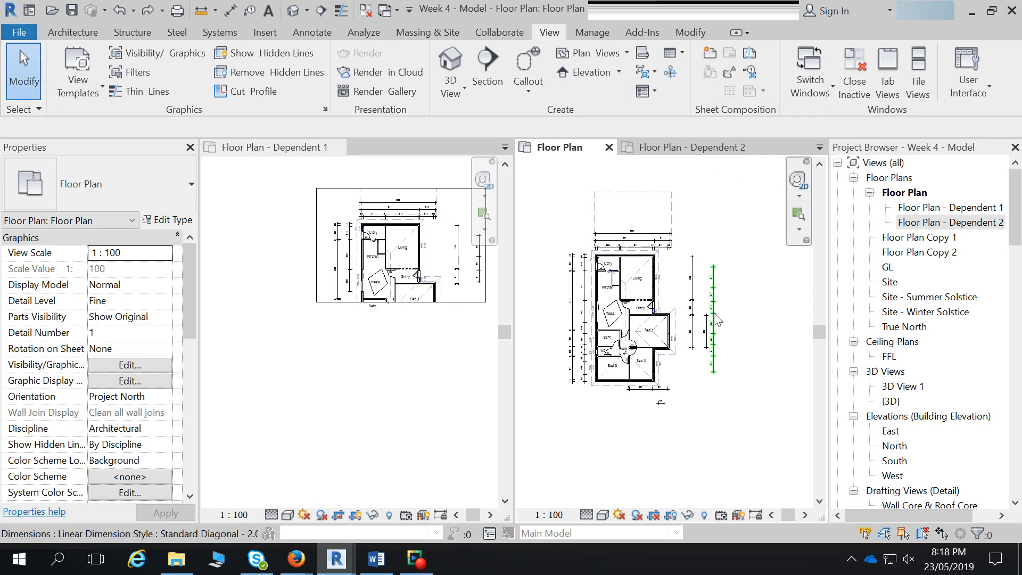
# - Hide only the outermost dimension string east of the house in the Floor Plan view, as a single element
pyautogui.click(712, 314)
pyautogui.rightClick(713, 315)
pyautogui.moveTo(792, 289)
pyautogui.click(899, 289)
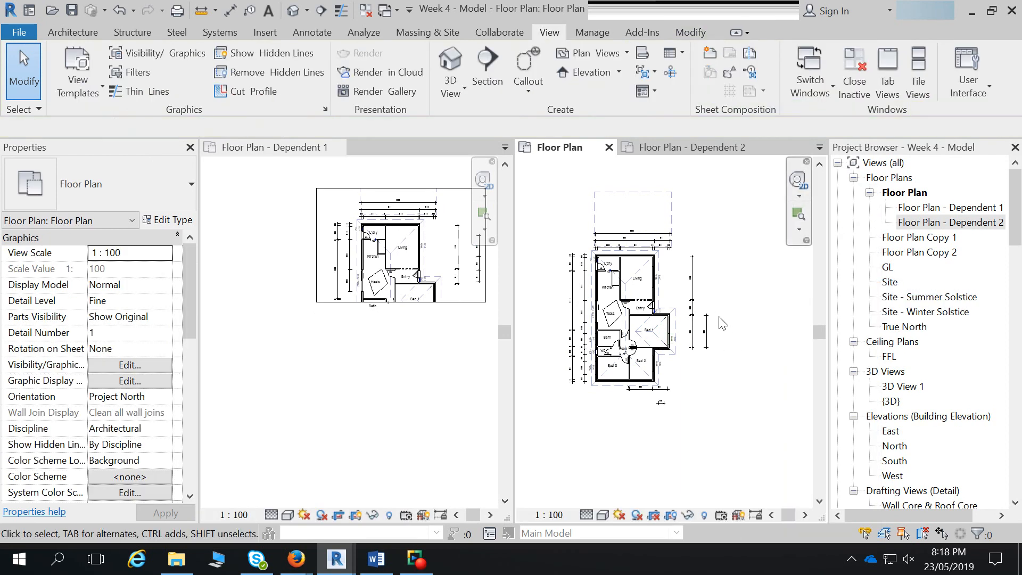
pyautogui.hotkey('ctrl', 'z')
pyautogui.hotkey('ctrl', 'y')
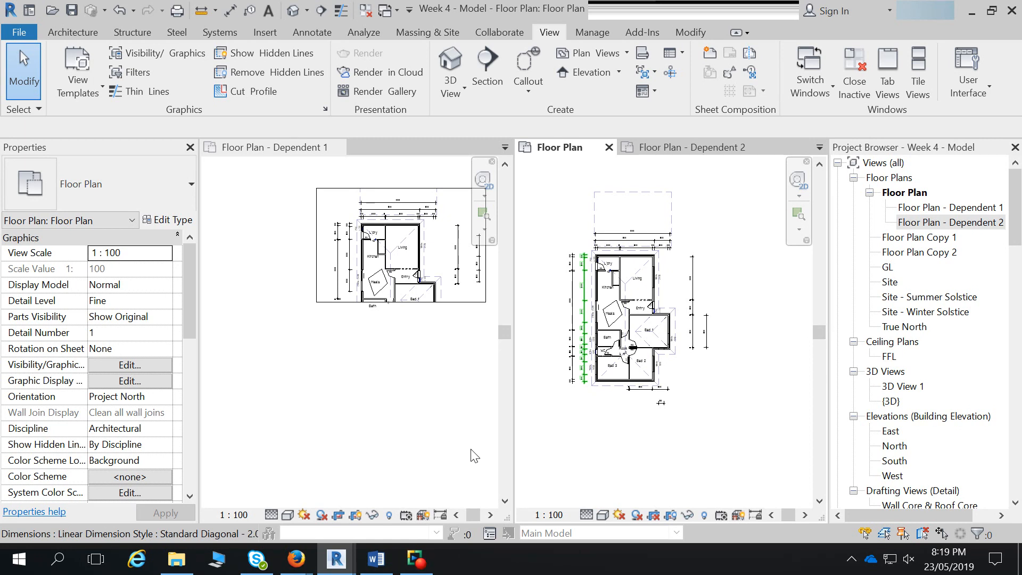
# - Examine the view duplication options offered for the North elevation without creating a copy
pyautogui.click(894, 447)
pyautogui.rightClick(894, 447)
pyautogui.moveTo(868, 237)
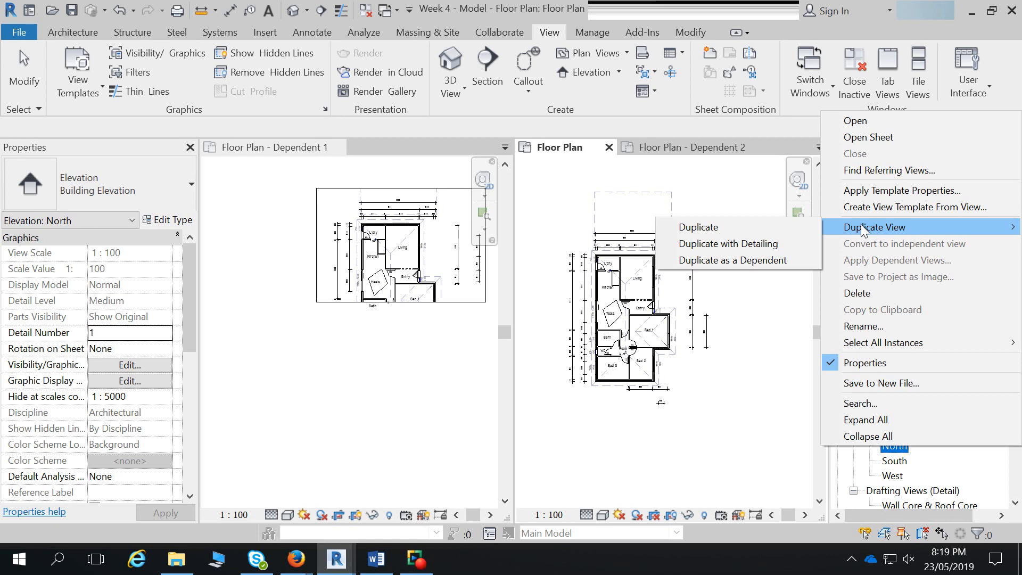
pyautogui.click(754, 203)
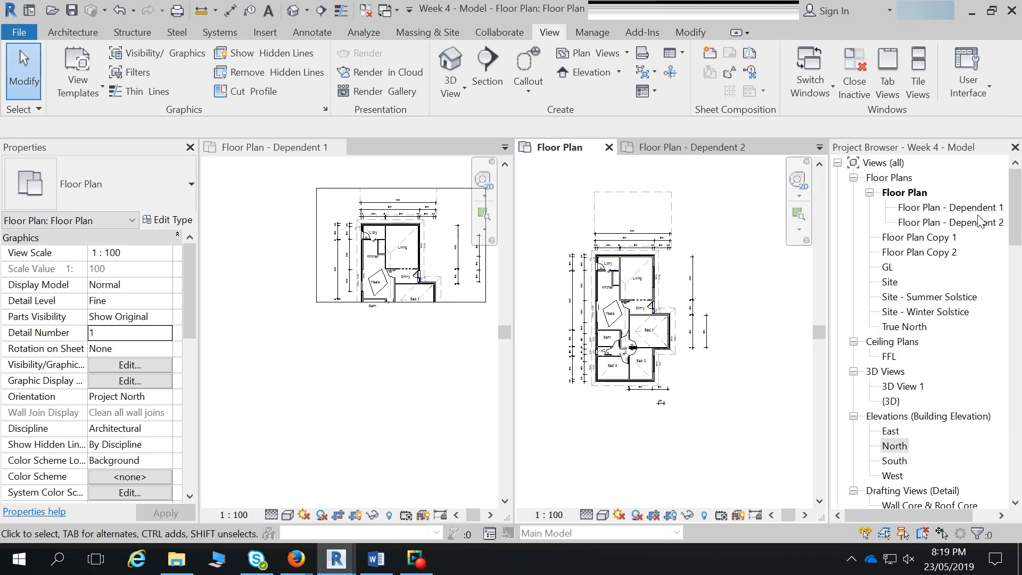
pyautogui.click(1013, 207)
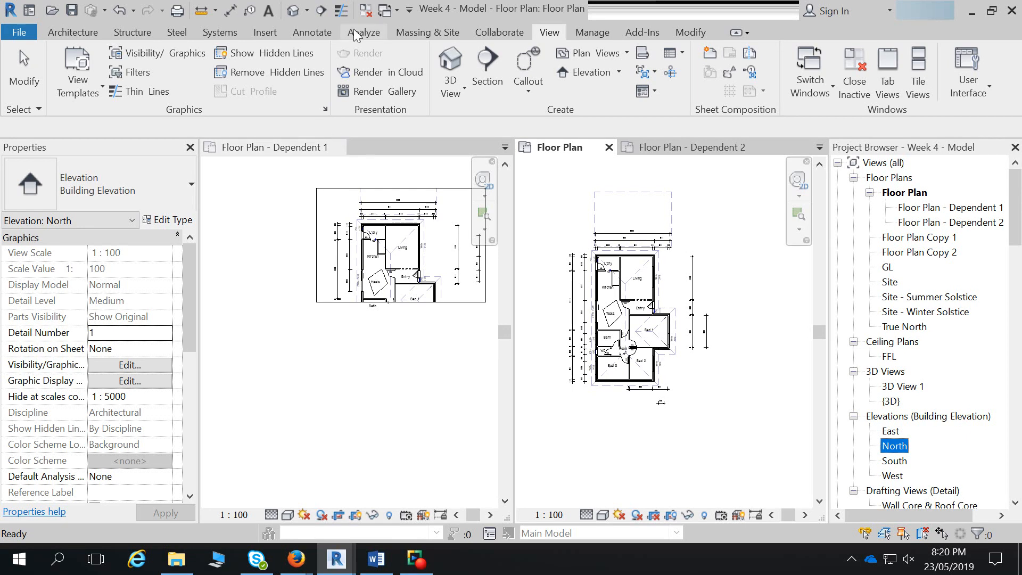
# - Close the inactive views, the Floor Plan view and the last open view, Floor Plan - Dependent 1
pyautogui.click(365, 9)
pyautogui.click(609, 147)
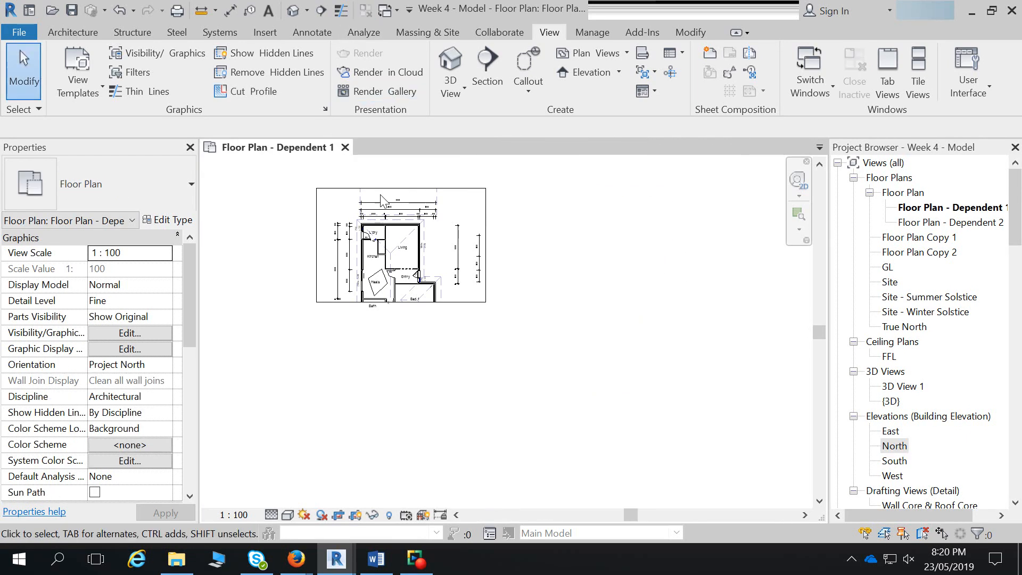
pyautogui.click(345, 148)
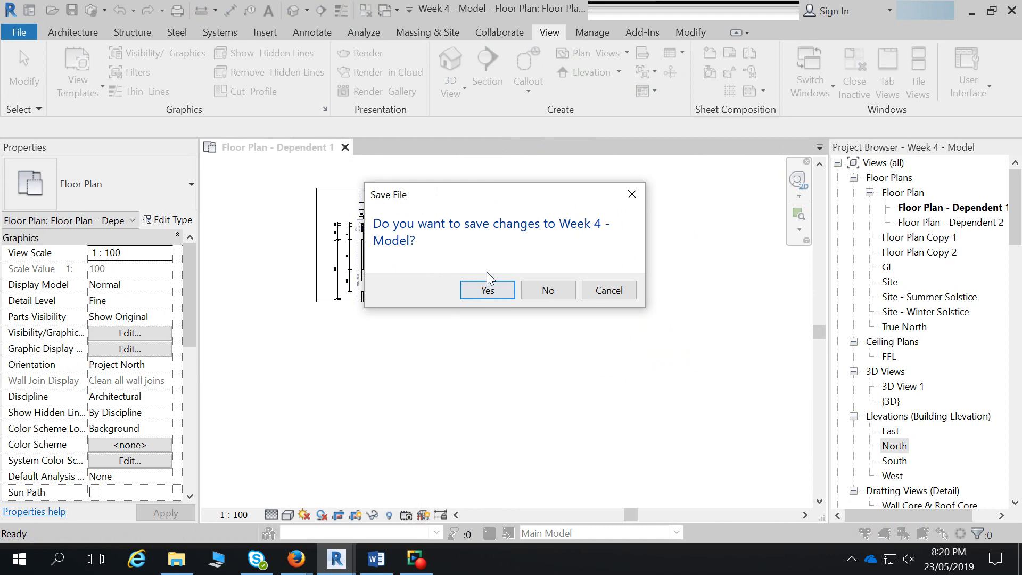
# - Accept saving the changes and store the model as a project file on the Desktop
pyautogui.click(476, 289)
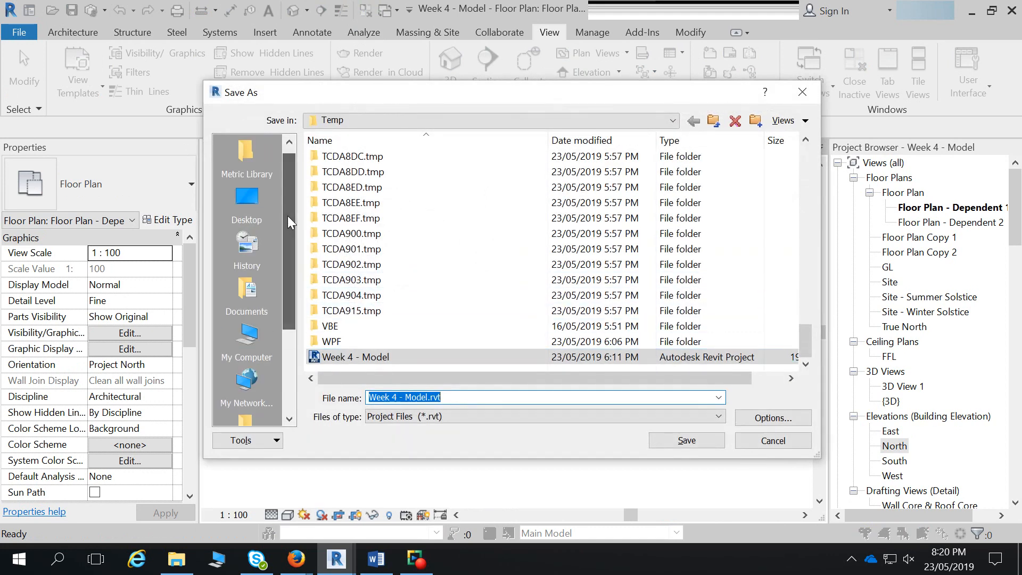
pyautogui.click(247, 202)
pyautogui.click(430, 397)
pyautogui.click(429, 397)
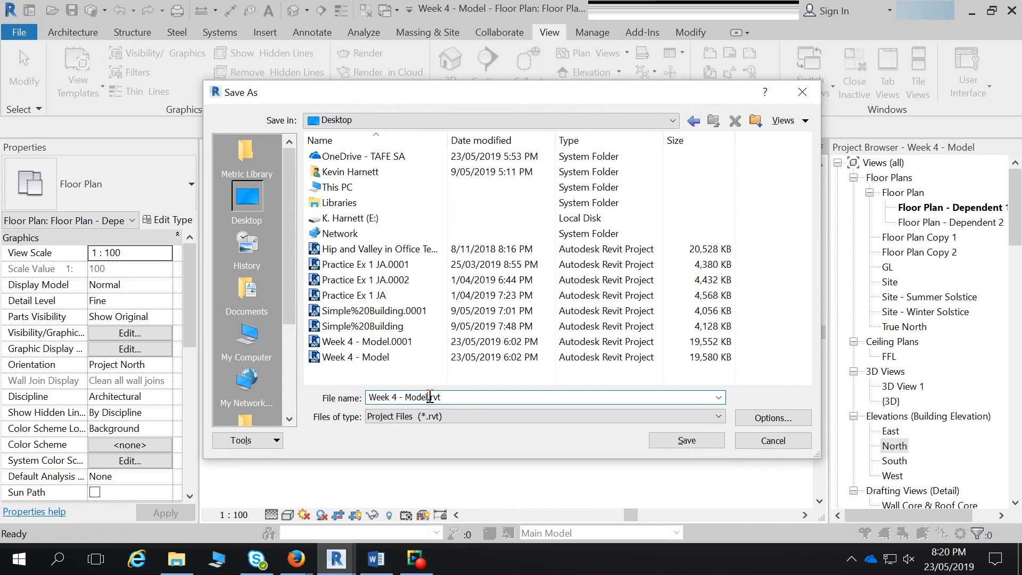
pyautogui.click(668, 446)
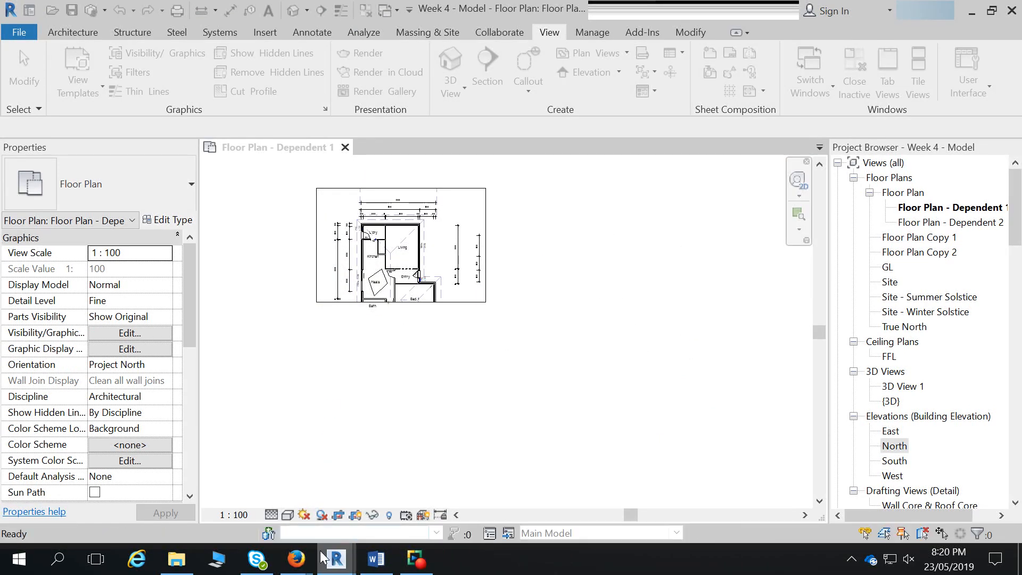
# - Switch to the Firefox course page, open the Revit 'Simple House' Drawing Exercise a - (Draw) PDF, and widen its window
pyautogui.click(299, 559)
pyautogui.click(210, 490)
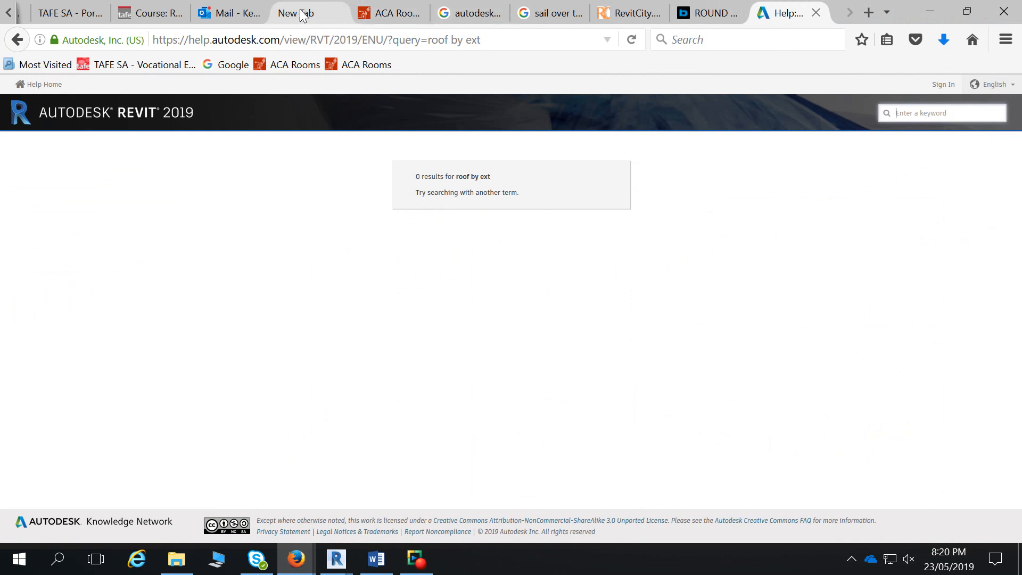
pyautogui.click(149, 13)
pyautogui.scroll(-6, 404, 266)
pyautogui.scroll(-3, 420, 286)
pyautogui.scroll(-7, 526, 331)
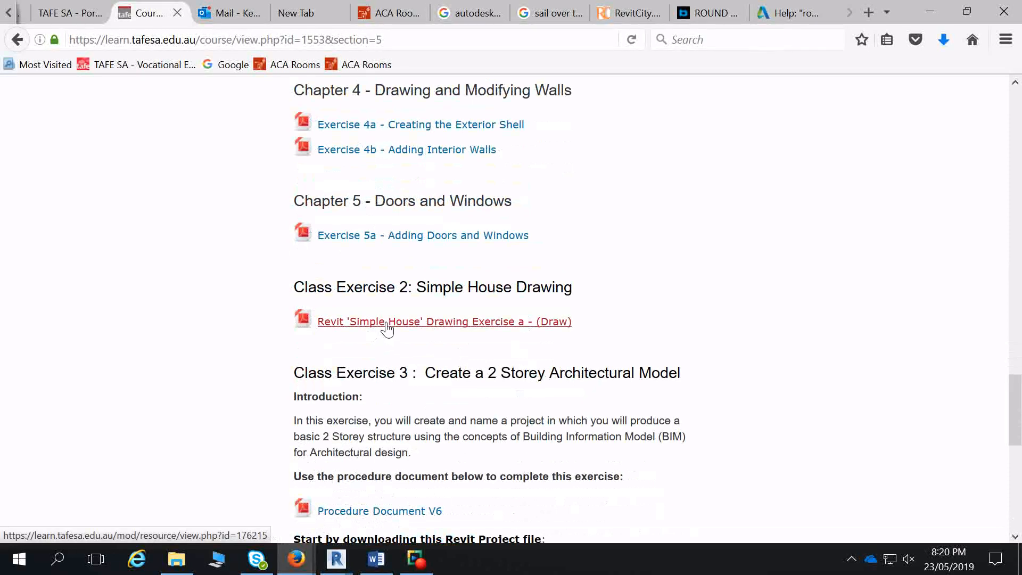
pyautogui.click(445, 325)
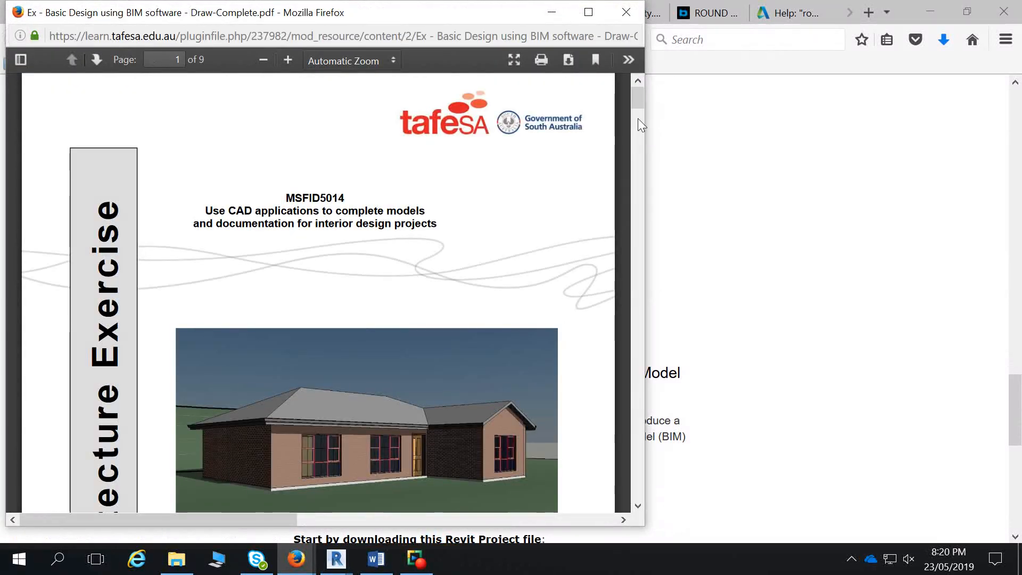
pyautogui.moveTo(645, 125); pyautogui.dragTo(798, 157)
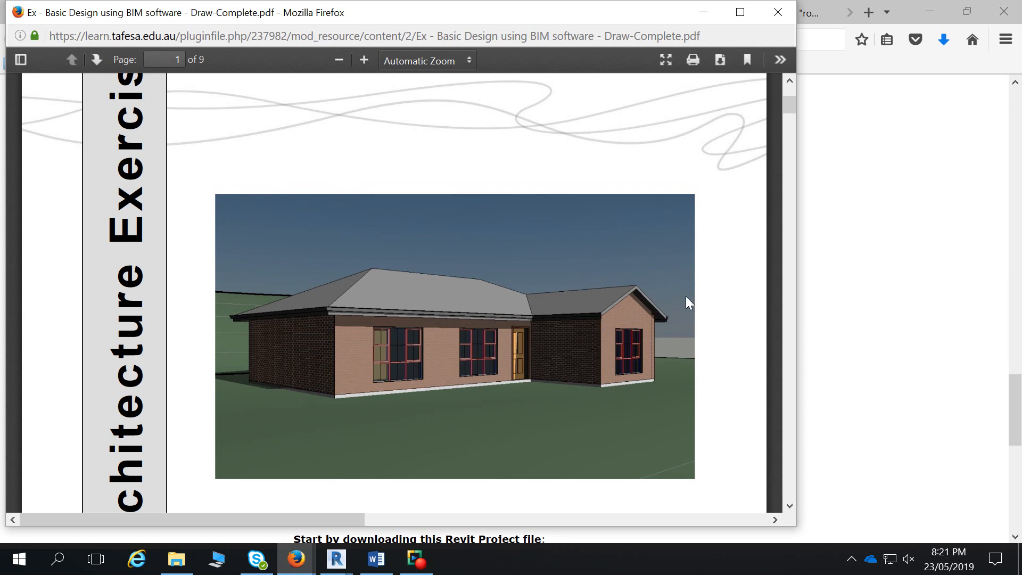
# - Search Google Images for "gable end roof eave" in a new tab of the main browser window
pyautogui.click(910, 14)
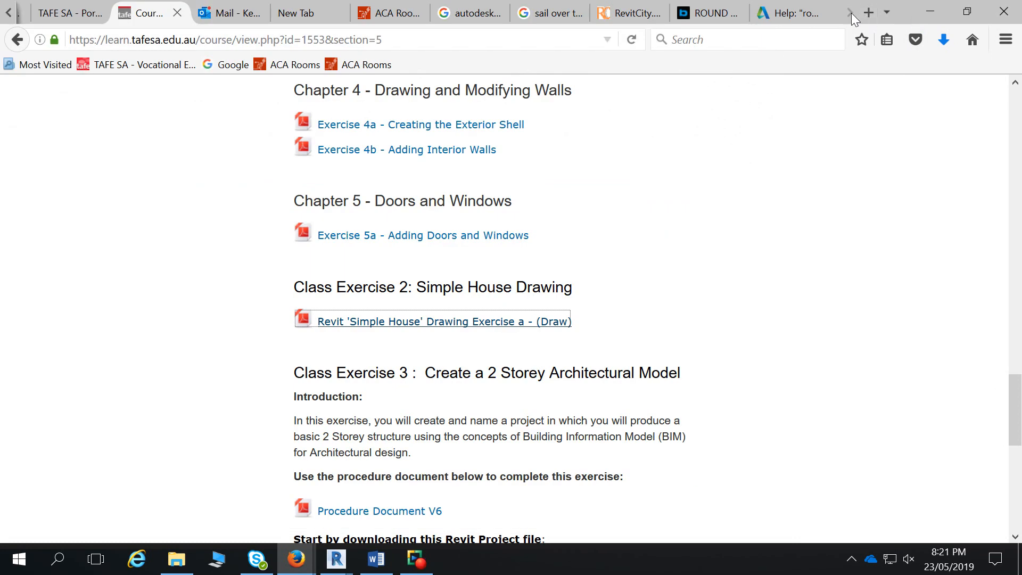
pyautogui.click(868, 13)
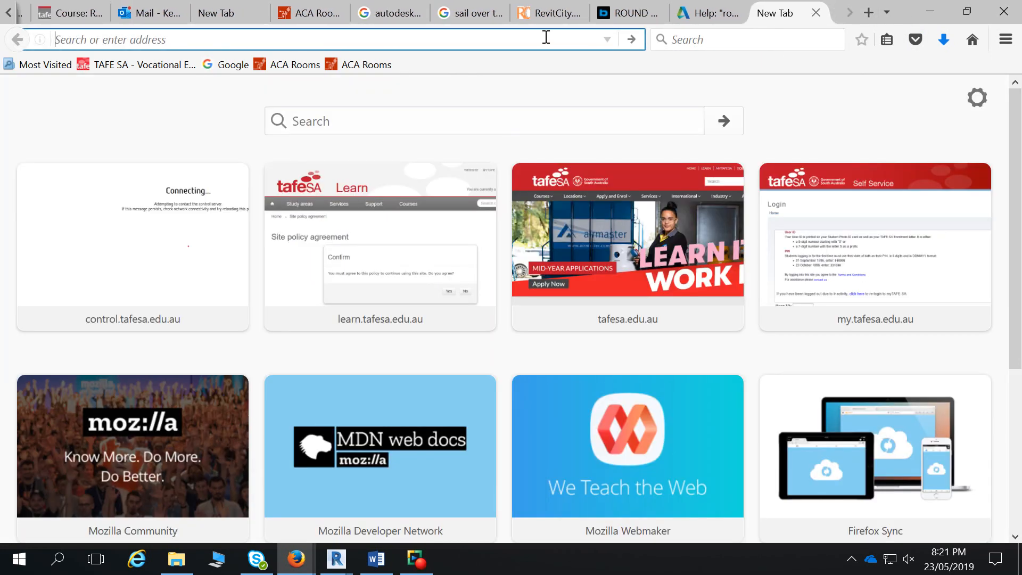
pyautogui.write('Ga')
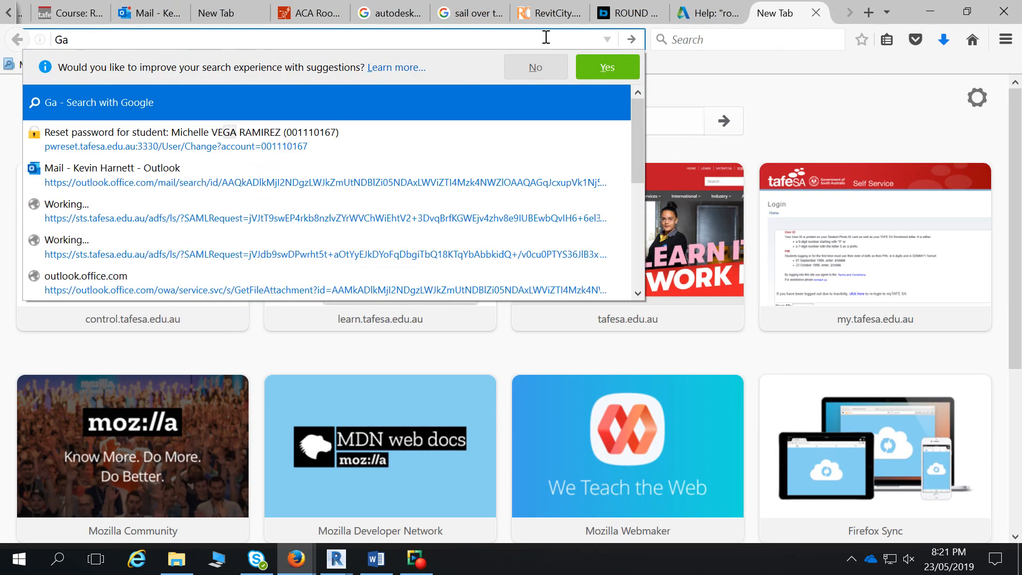
pyautogui.write('ble en')
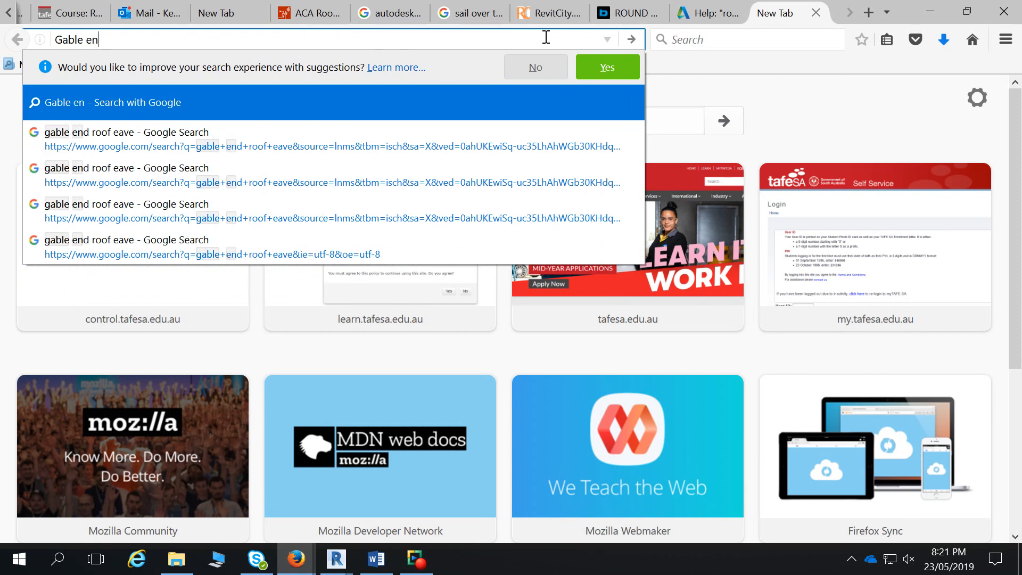
pyautogui.press('Down')
pyautogui.press('Return')
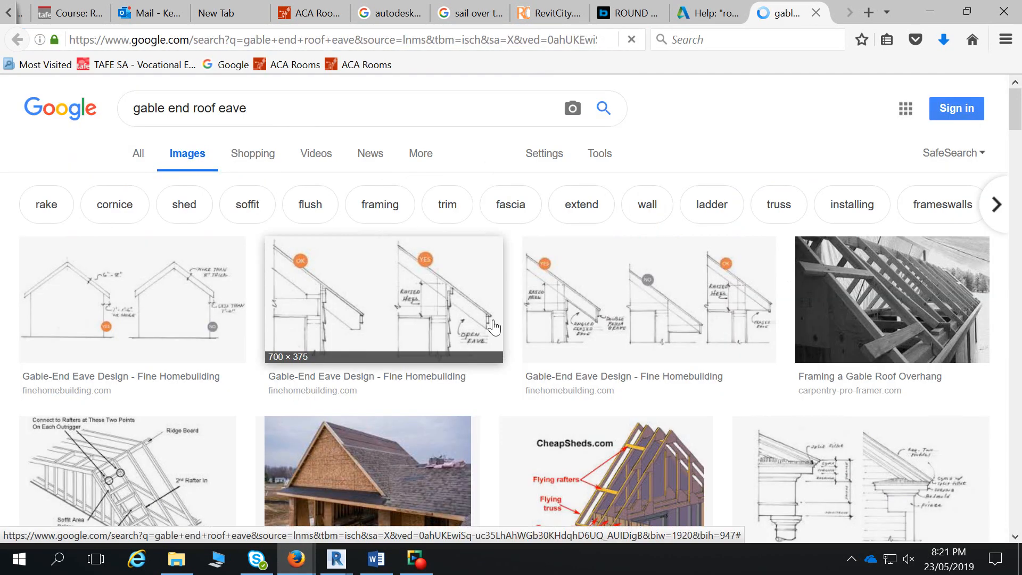
# - Enlarge the Kavanagh Roofing photo of a brick gable end from the image results
pyautogui.scroll(-8, 312, 340)
pyautogui.scroll(-5, 313, 341)
pyautogui.click(209, 178)
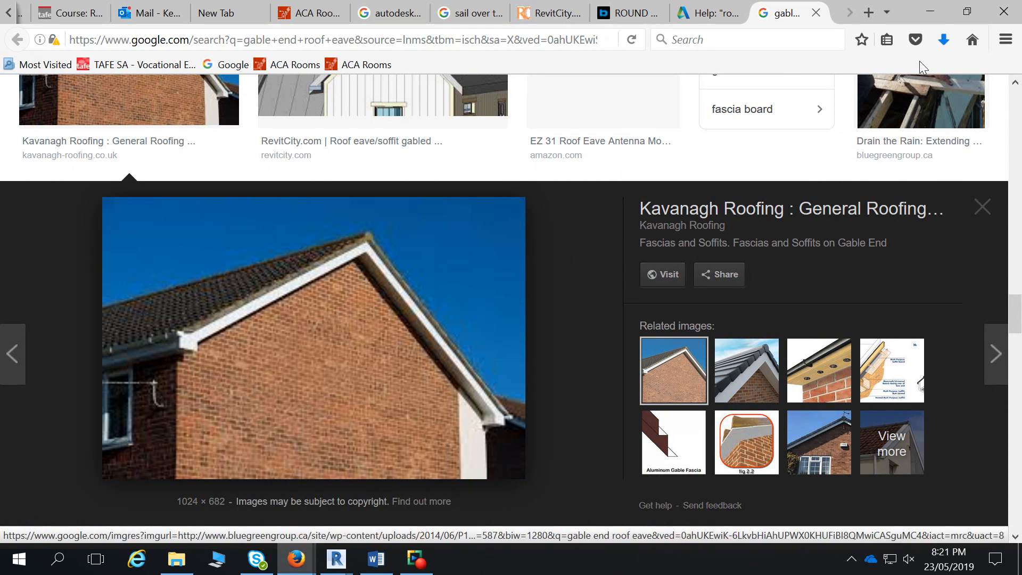
# - Go back to the exercise PDF and review the level, wall type and sheet instructions through to the dimensioned floor plan on page 6
pyautogui.click(936, 8)
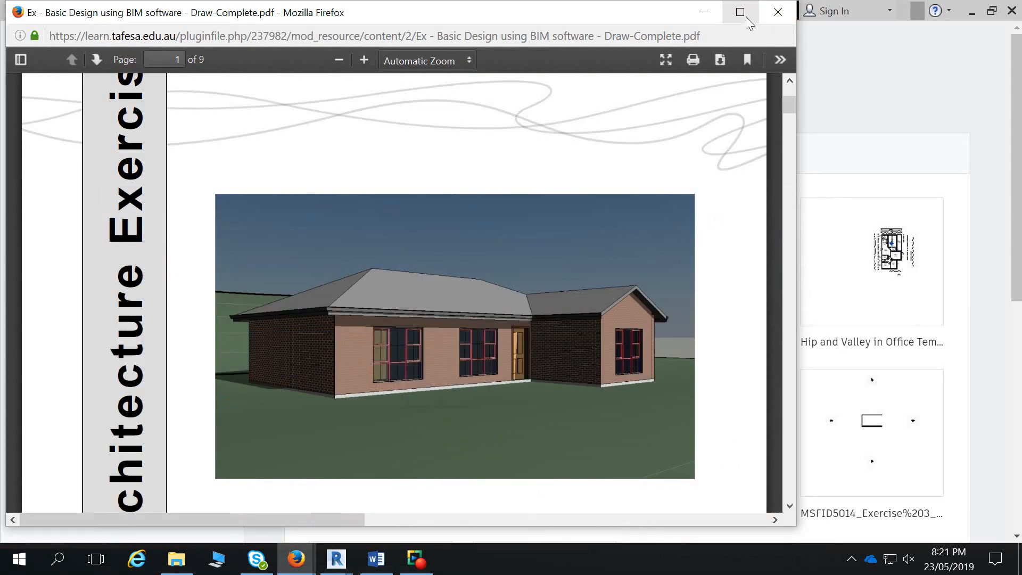
pyautogui.scroll(-8, 673, 285)
pyautogui.scroll(-15, 674, 285)
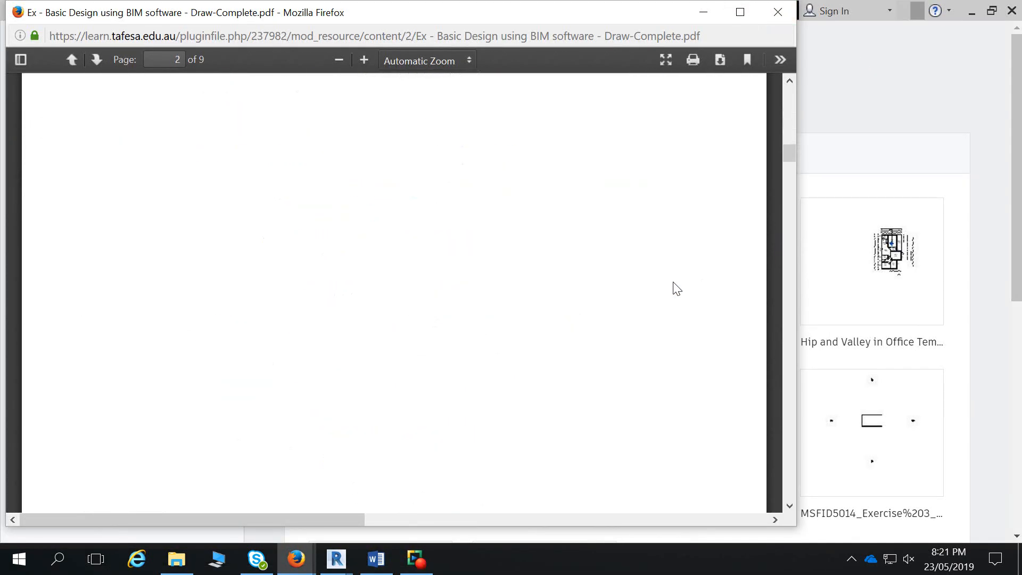
pyautogui.scroll(-5, 675, 288)
pyautogui.scroll(4, 676, 288)
pyautogui.scroll(-9, 676, 287)
pyautogui.scroll(-5, 676, 288)
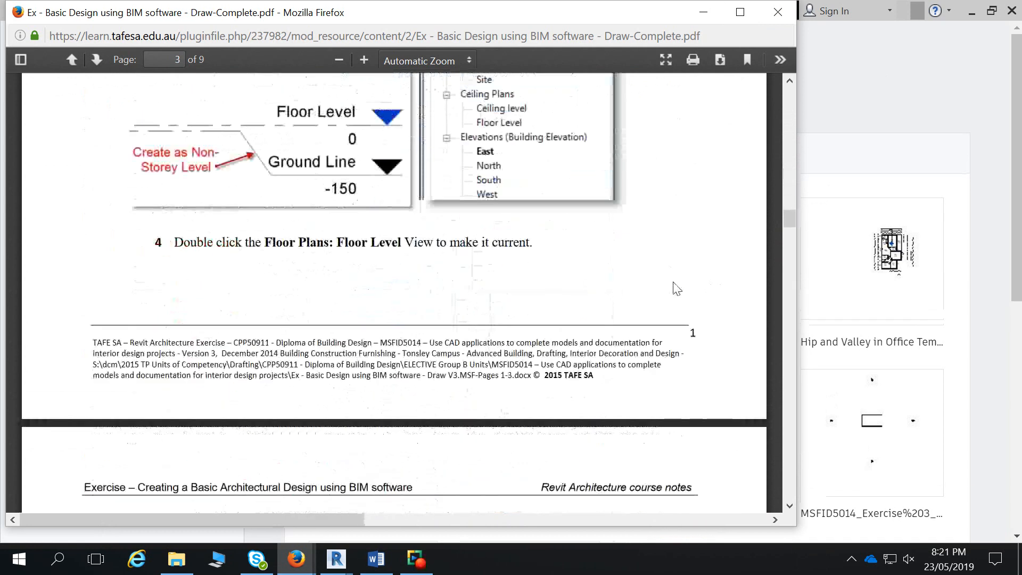
pyautogui.scroll(4, 676, 288)
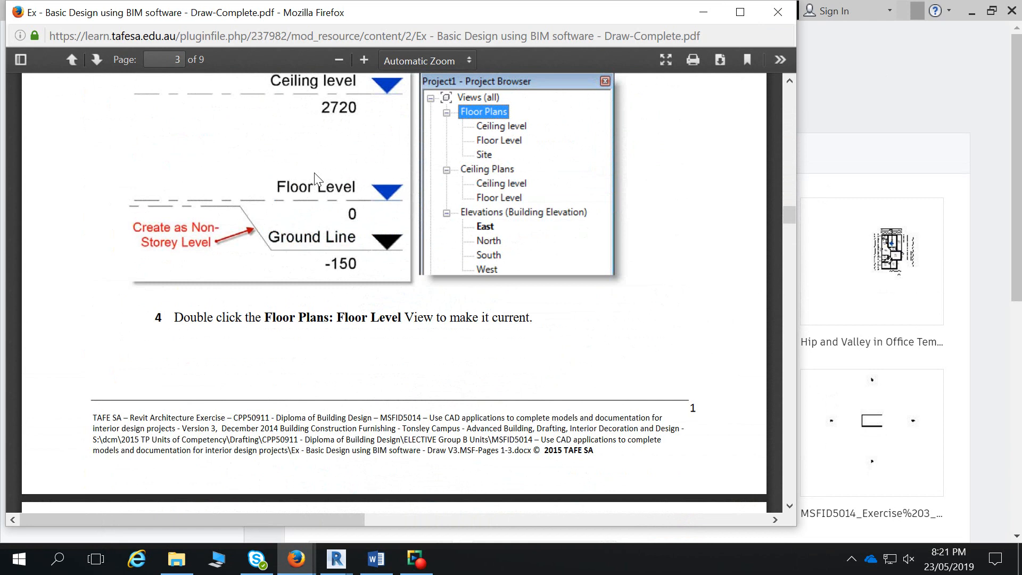
pyautogui.scroll(-10, 479, 249)
pyautogui.scroll(-10, 479, 249)
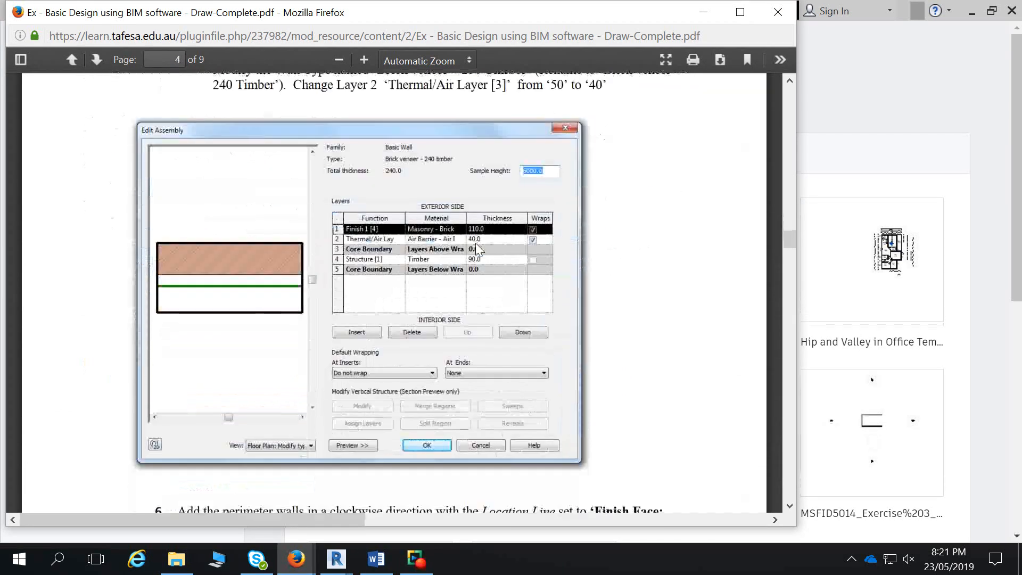
pyautogui.scroll(-20, 479, 249)
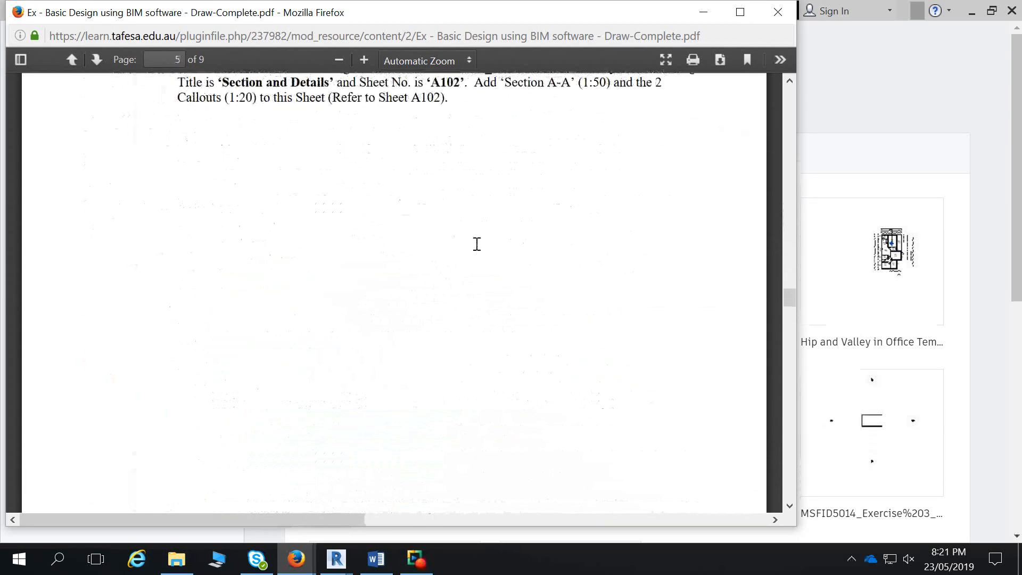
pyautogui.scroll(-7, 479, 249)
pyautogui.scroll(4, 479, 250)
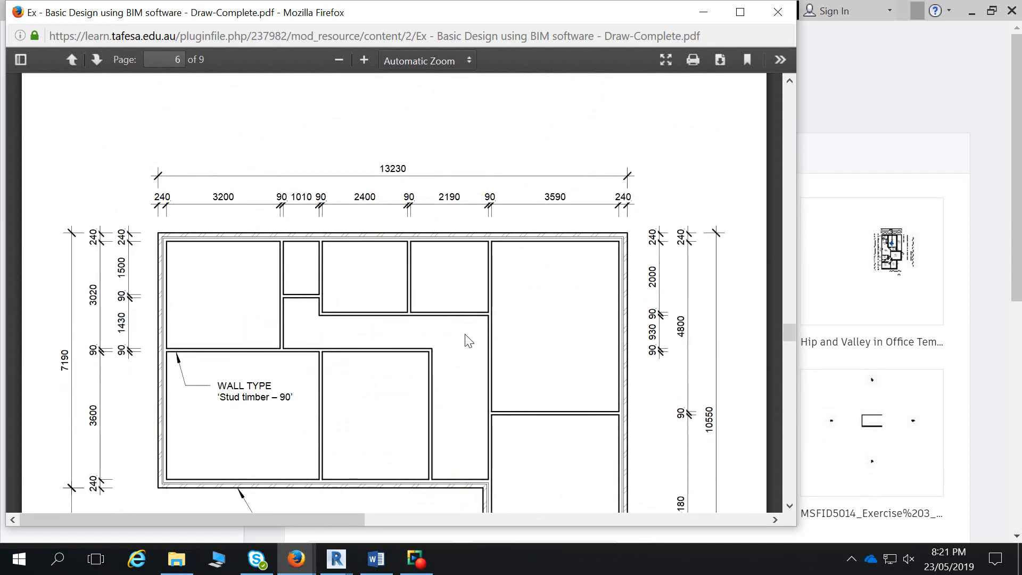
# - Review the rest of the exercise PDF in a maximized window, from the page 6 floor plan through the schedules to the Section & Details sheet
pyautogui.scroll(-3, 481, 371)
pyautogui.scroll(8, 532, 362)
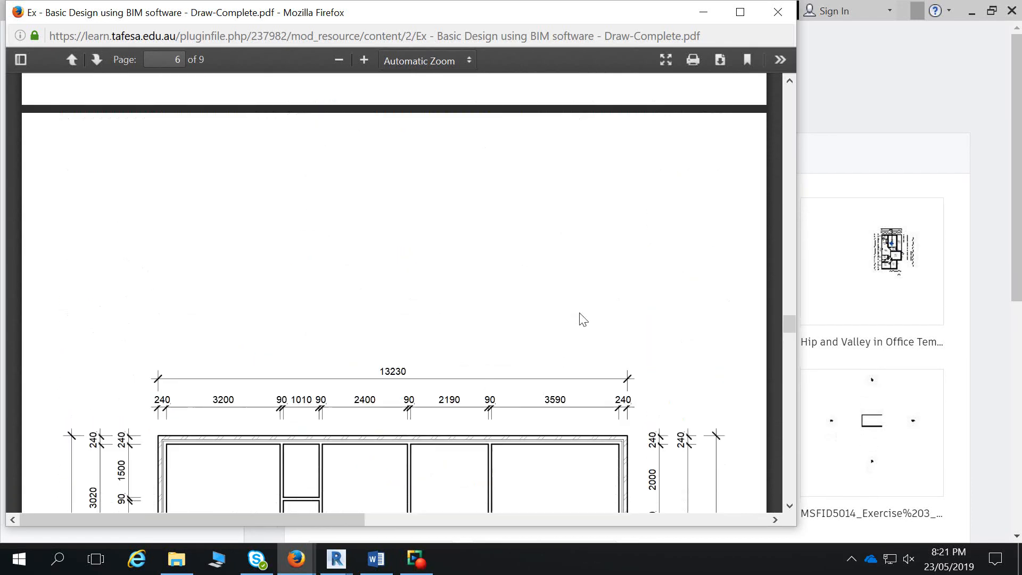
pyautogui.scroll(-4, 585, 326)
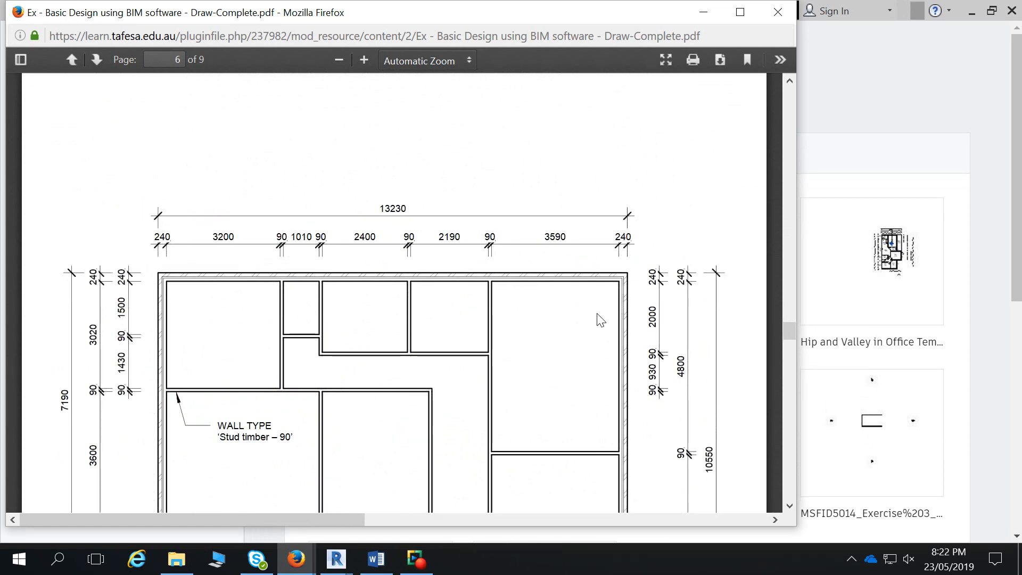
pyautogui.scroll(-7, 588, 322)
pyautogui.scroll(-16, 637, 342)
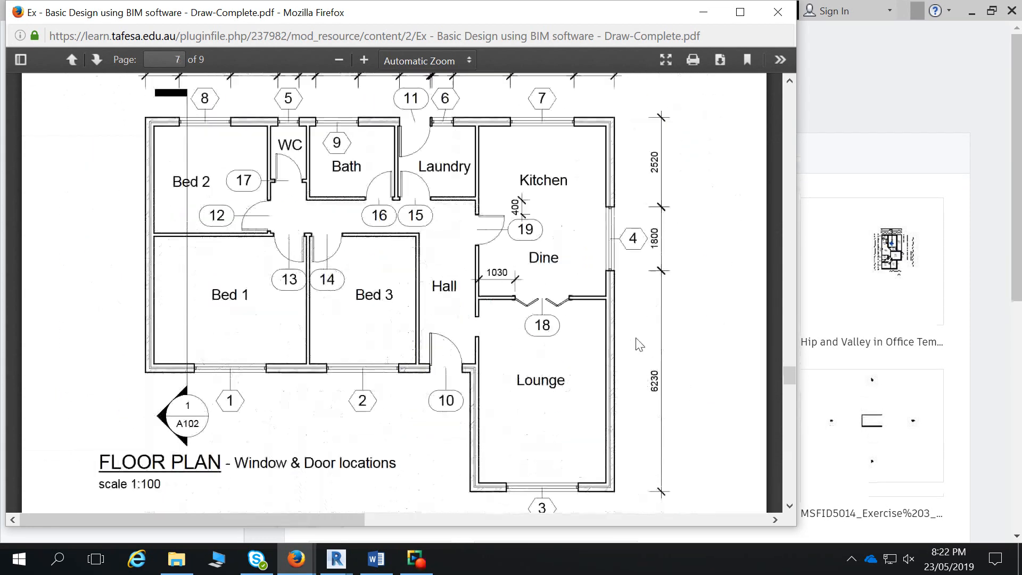
pyautogui.scroll(-13, 639, 344)
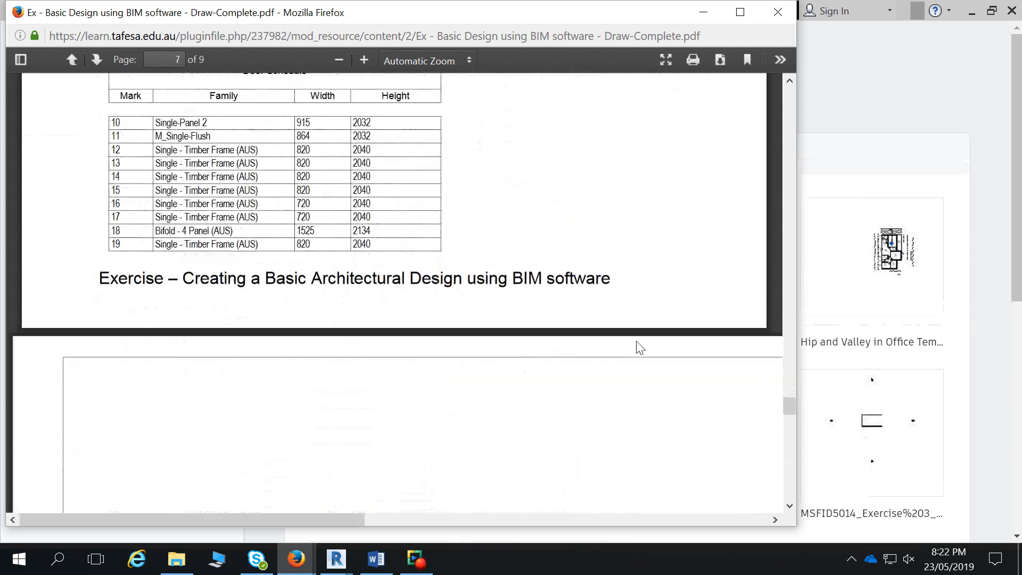
pyautogui.scroll(-2, 636, 340)
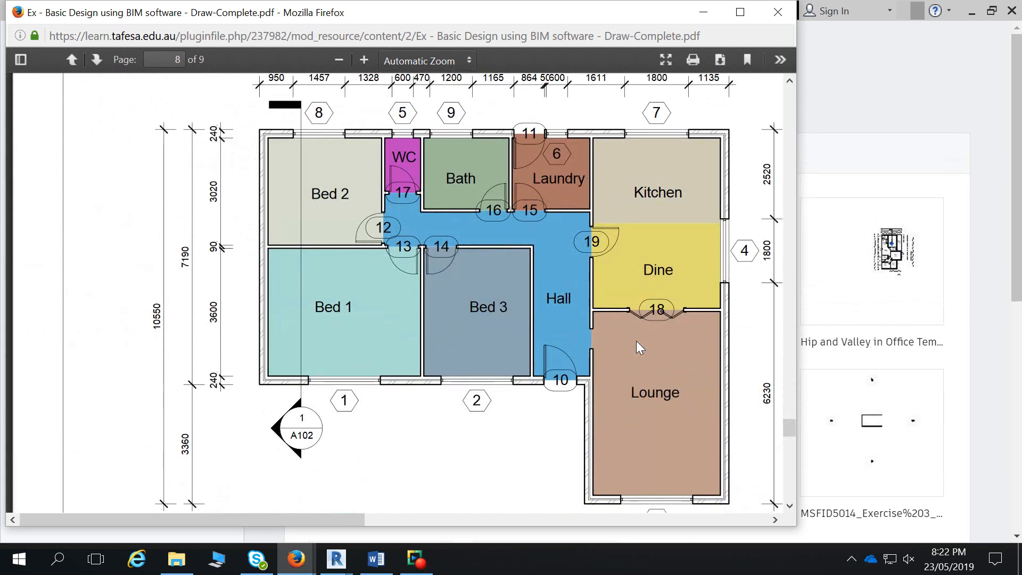
pyautogui.scroll(1, 540, 311)
pyautogui.click(740, 16)
pyautogui.scroll(2, 583, 223)
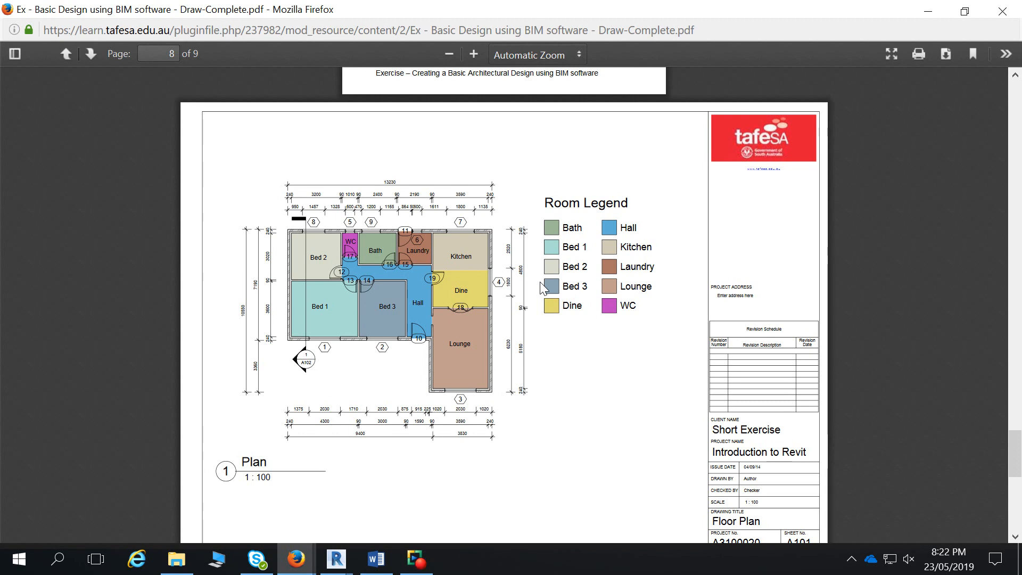
pyautogui.scroll(-10, 612, 335)
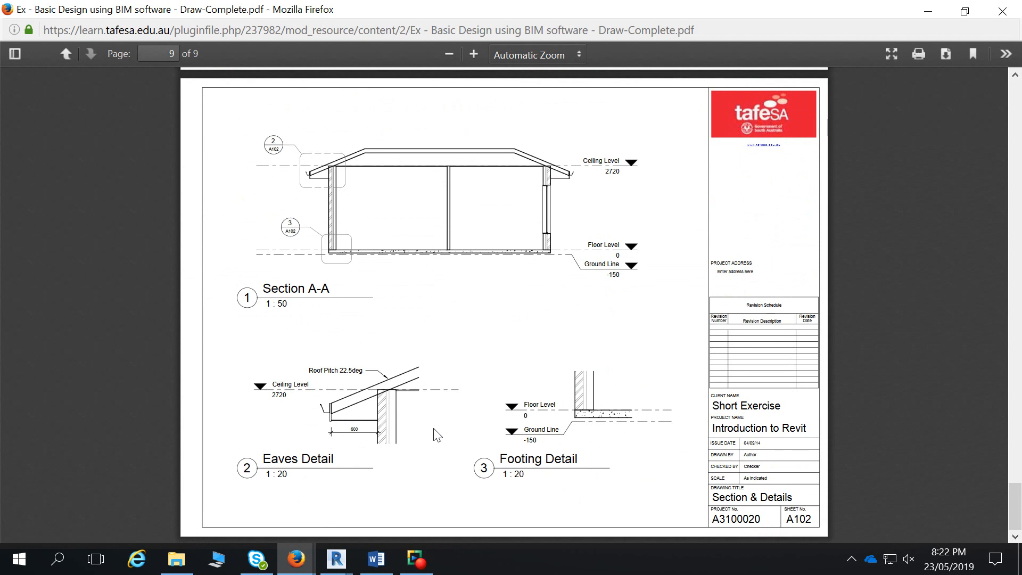
# - Switch back to Revit and create a new project from the Architectural Template
pyautogui.click(931, 10)
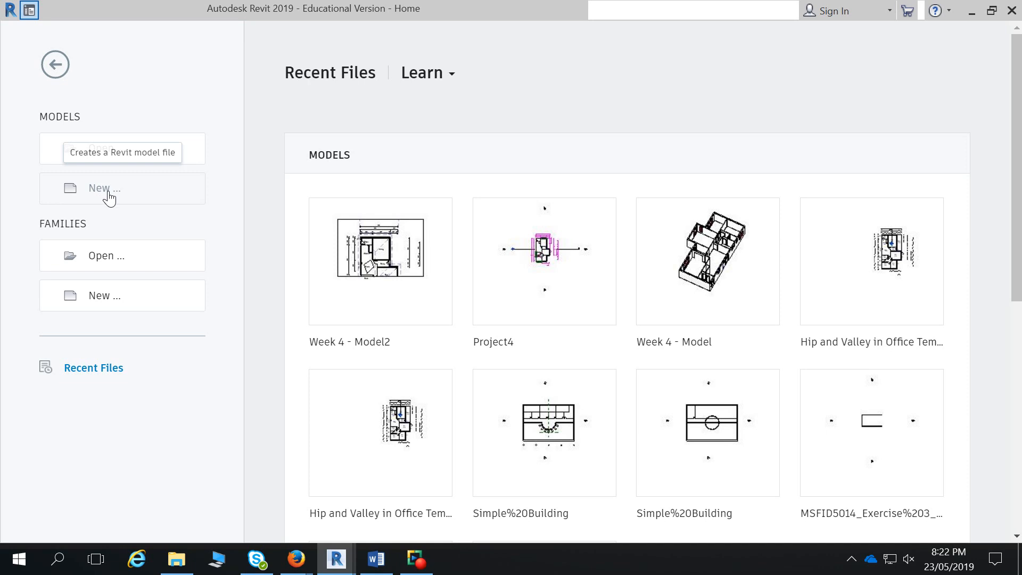
pyautogui.click(109, 192)
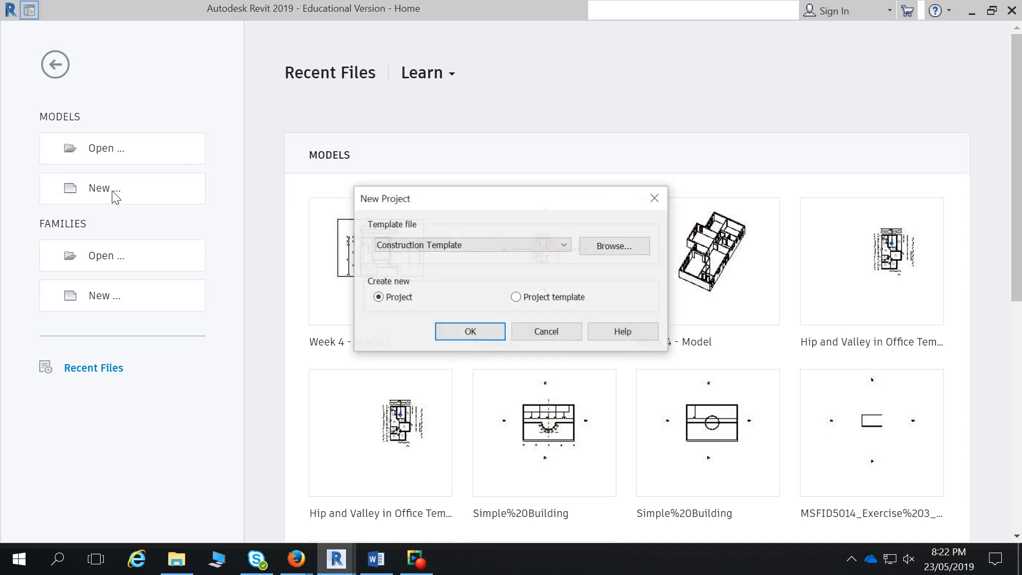
pyautogui.click(469, 244)
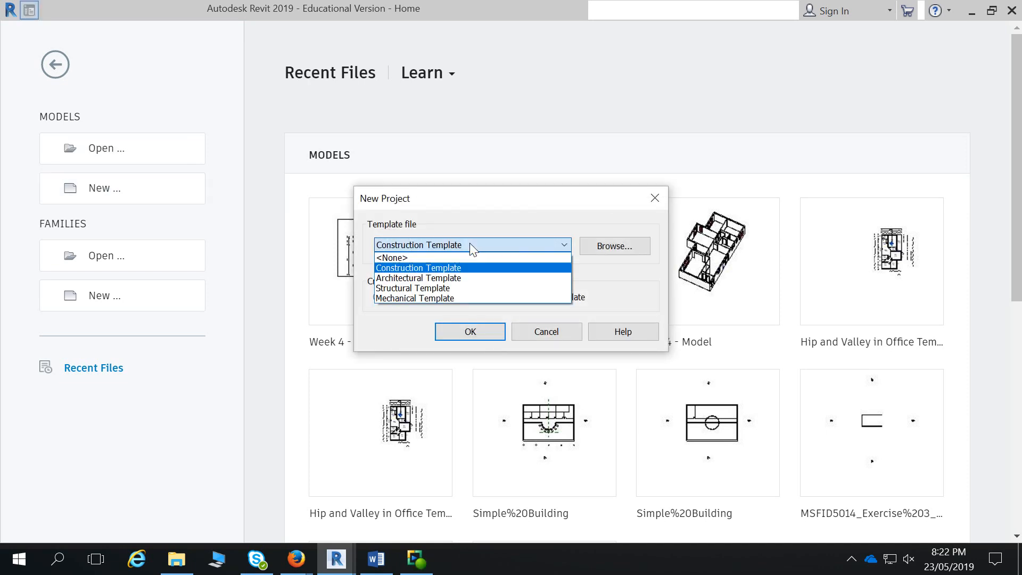
pyautogui.click(452, 278)
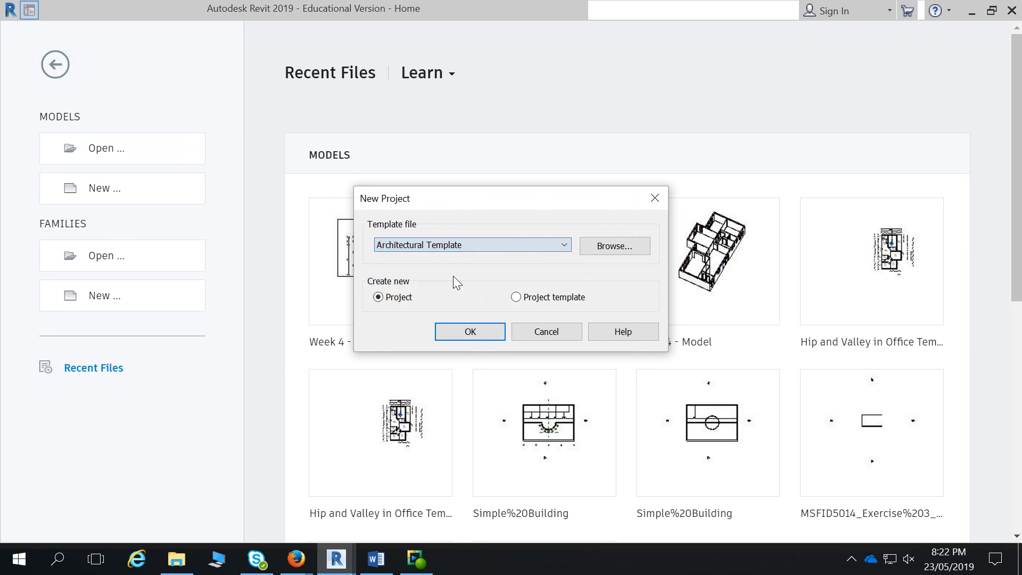
pyautogui.click(471, 330)
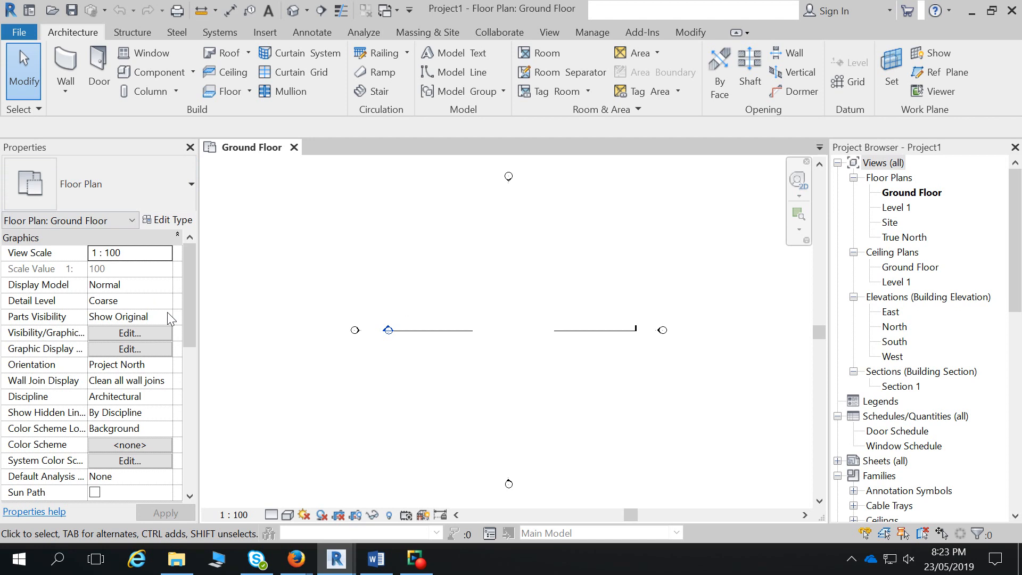
# - Save the new project on the Desktop as "Basic Design - " followed by the author's first name
pyautogui.click(19, 32)
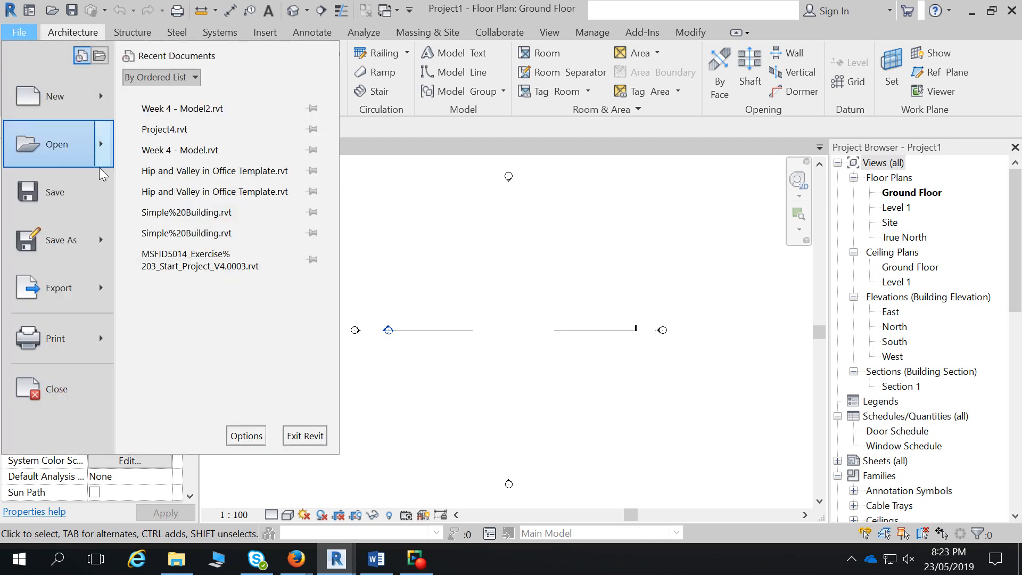
pyautogui.moveTo(85, 239)
pyautogui.click(206, 127)
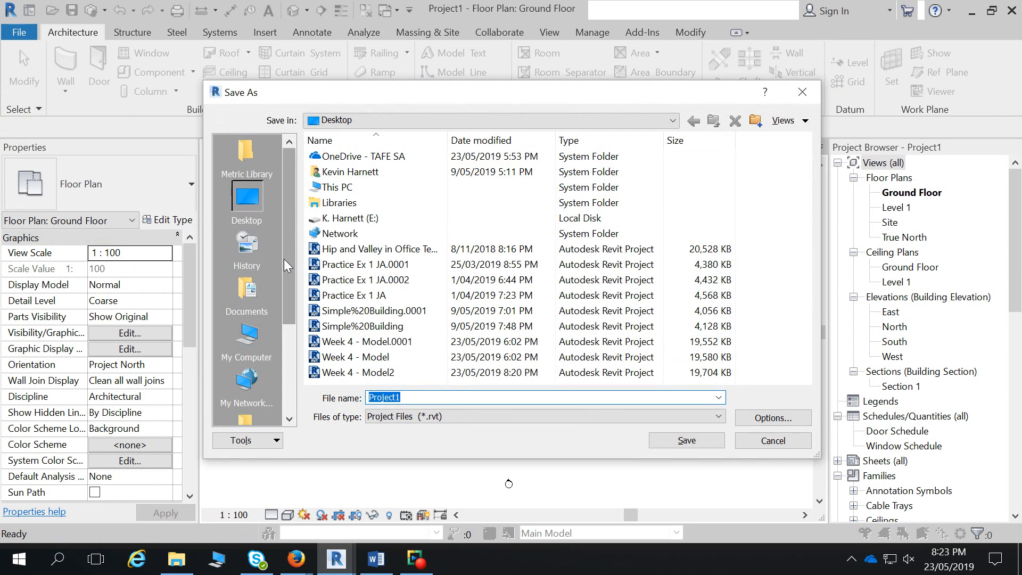
pyautogui.scroll(-1, 296, 258)
pyautogui.scroll(1, 297, 257)
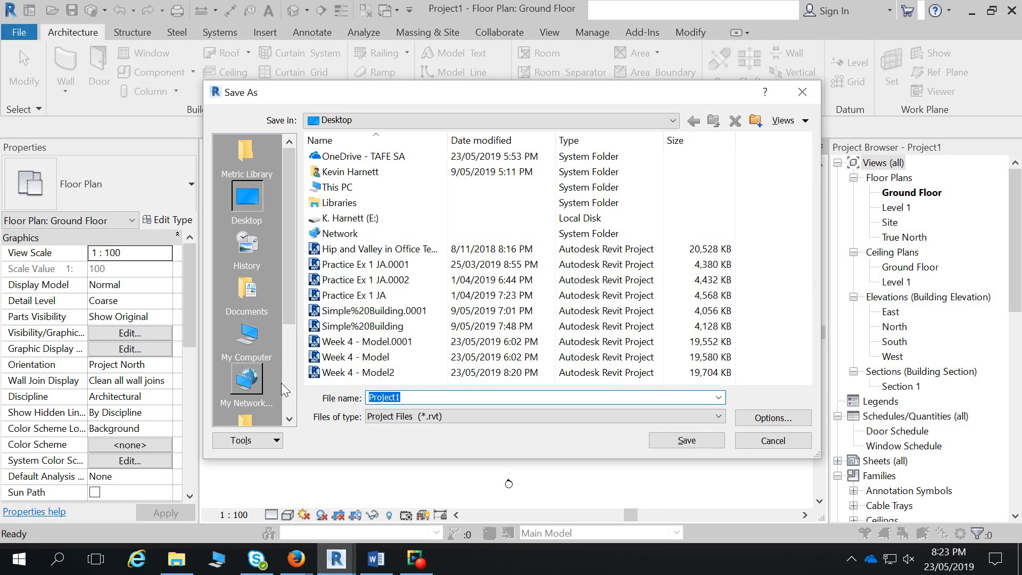
pyautogui.write('Basic Design - KEvi')
pyautogui.press('BackSpace')
pyautogui.press('BackSpace')
pyautogui.press('BackSpace')
pyautogui.write('evin')
pyautogui.press('Return')
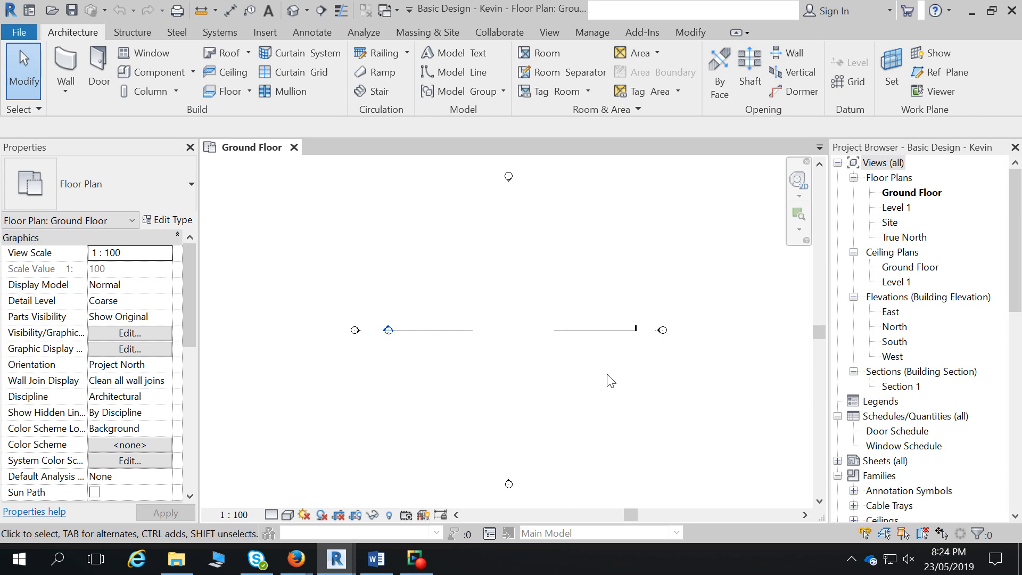
# - In the East elevation, draw a new level at -600 below Ground Floor, with Make Plan View and Building Story turned off
pyautogui.click(894, 315)
pyautogui.doubleClick(894, 314)
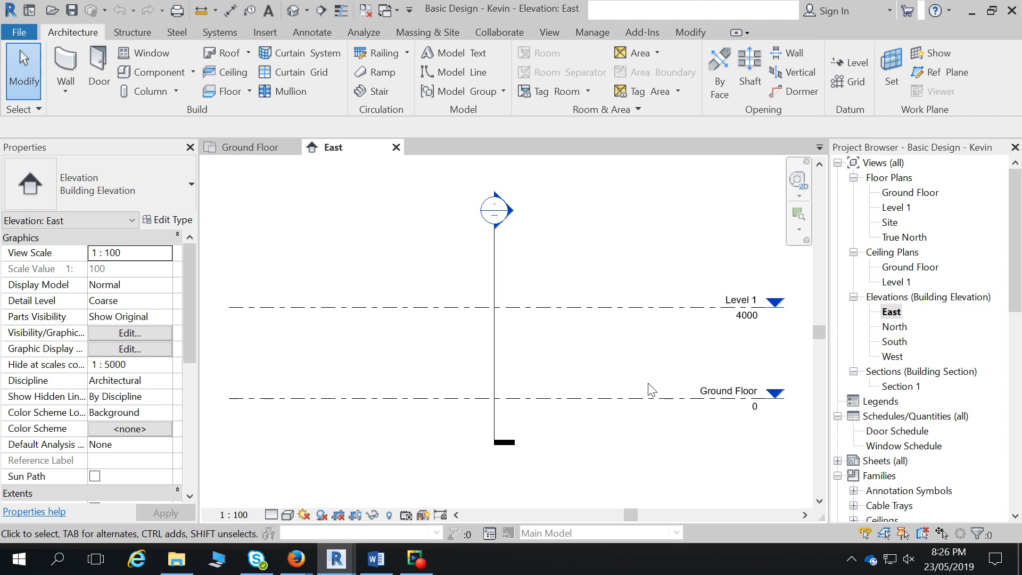
pyautogui.click(672, 403)
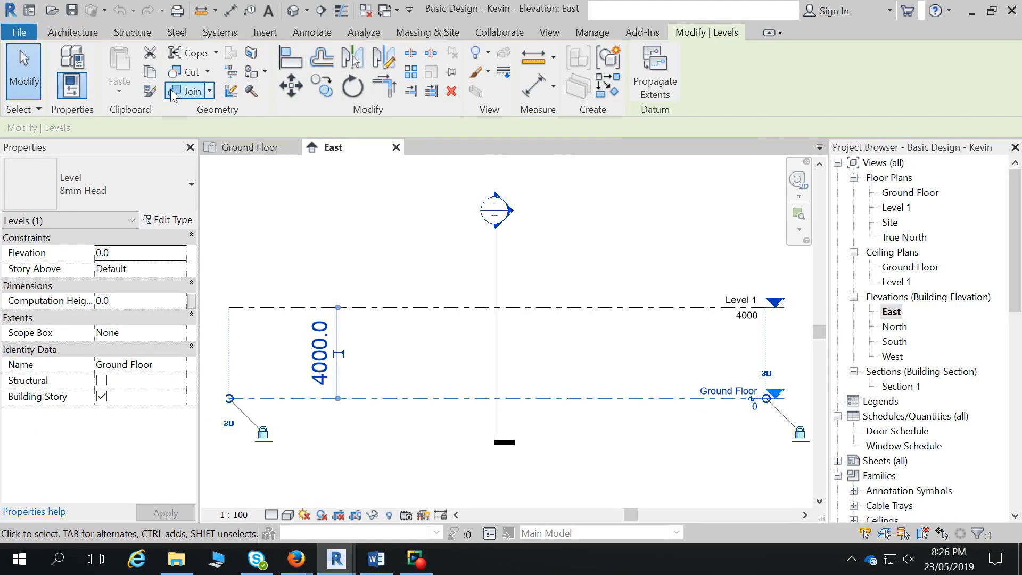
pyautogui.click(70, 33)
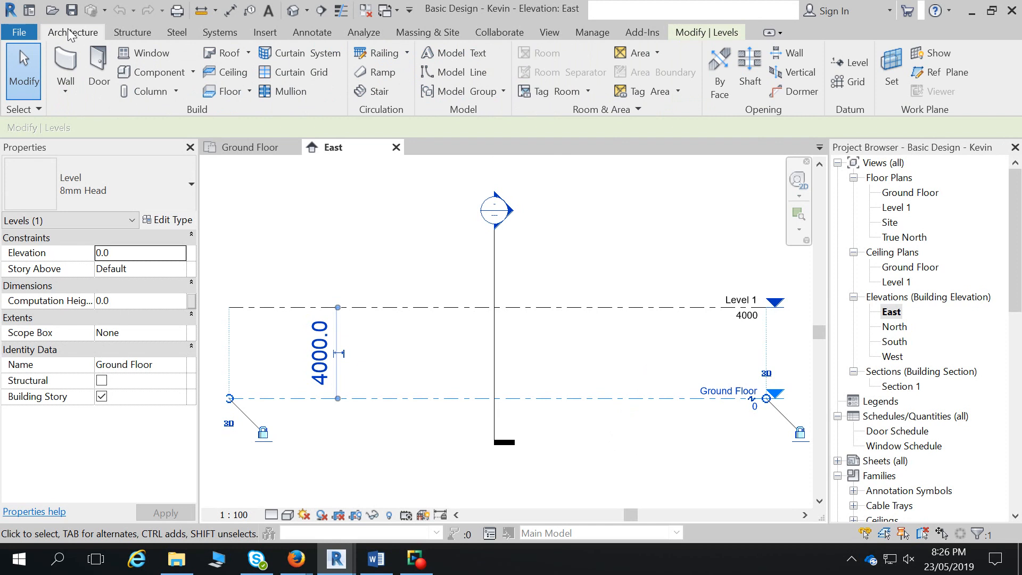
pyautogui.click(850, 62)
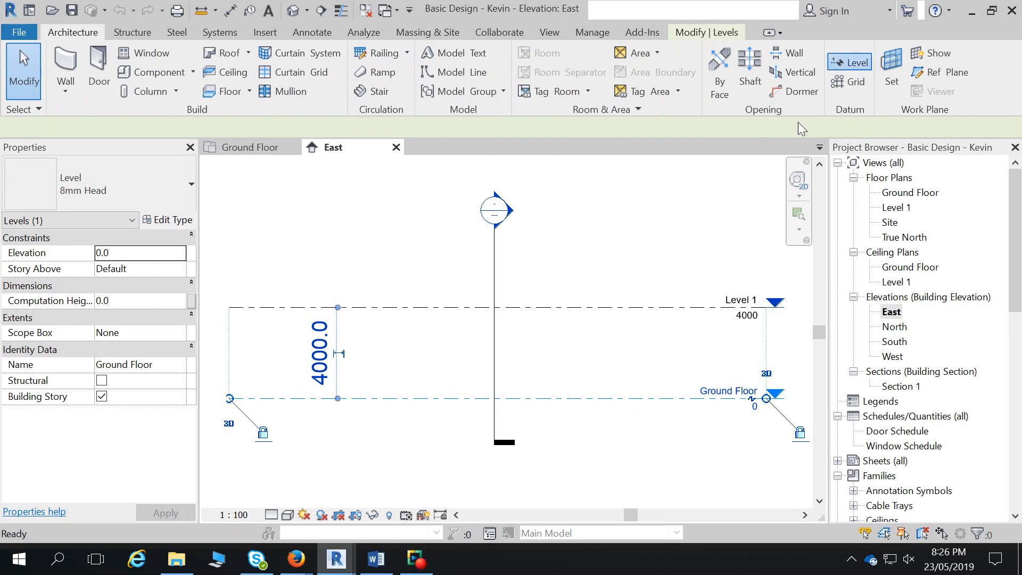
pyautogui.moveTo(412, 438); pyautogui.dragTo(440, 411, button='middle')
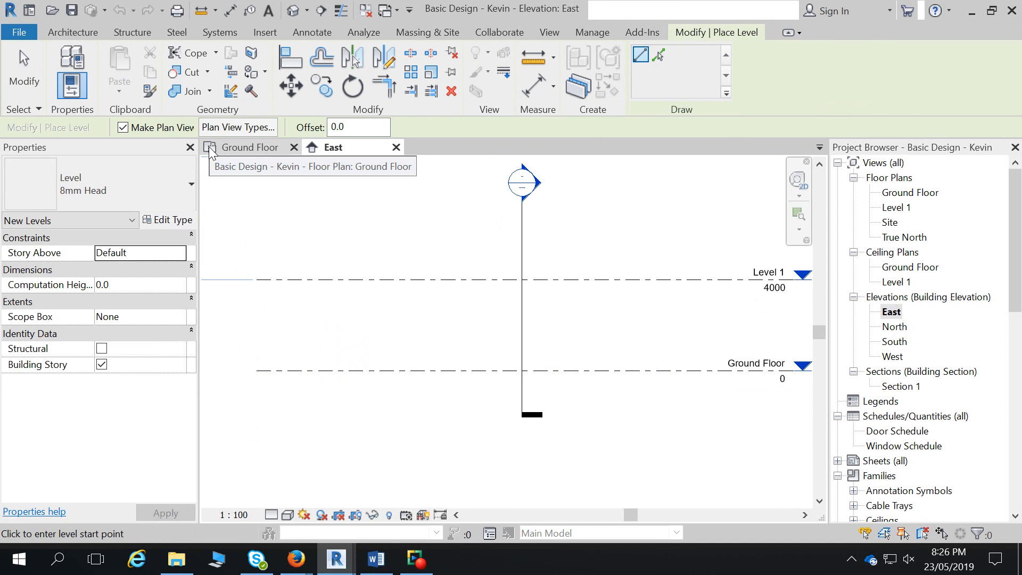
pyautogui.click(124, 128)
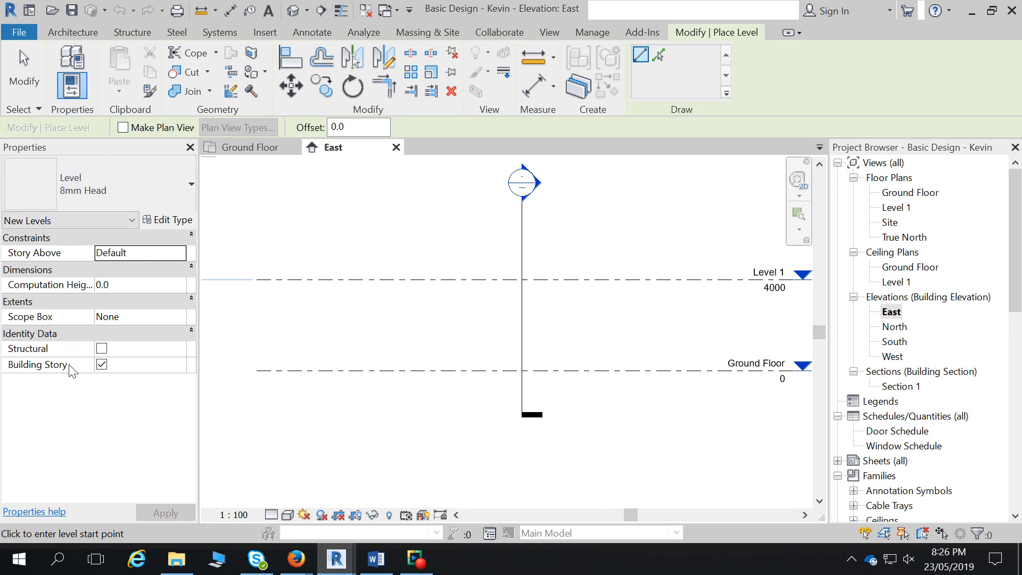
pyautogui.click(102, 365)
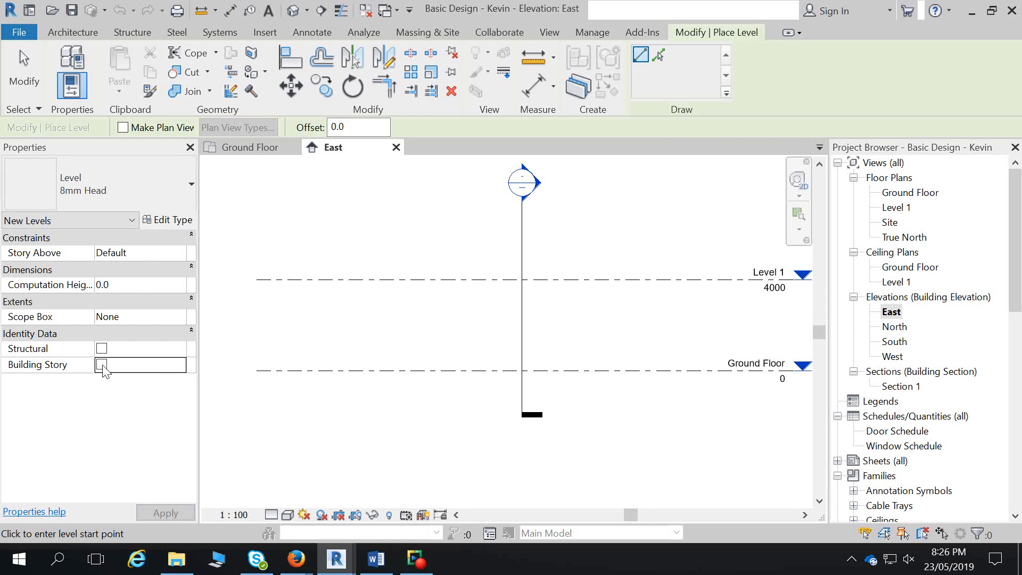
pyautogui.click(255, 384)
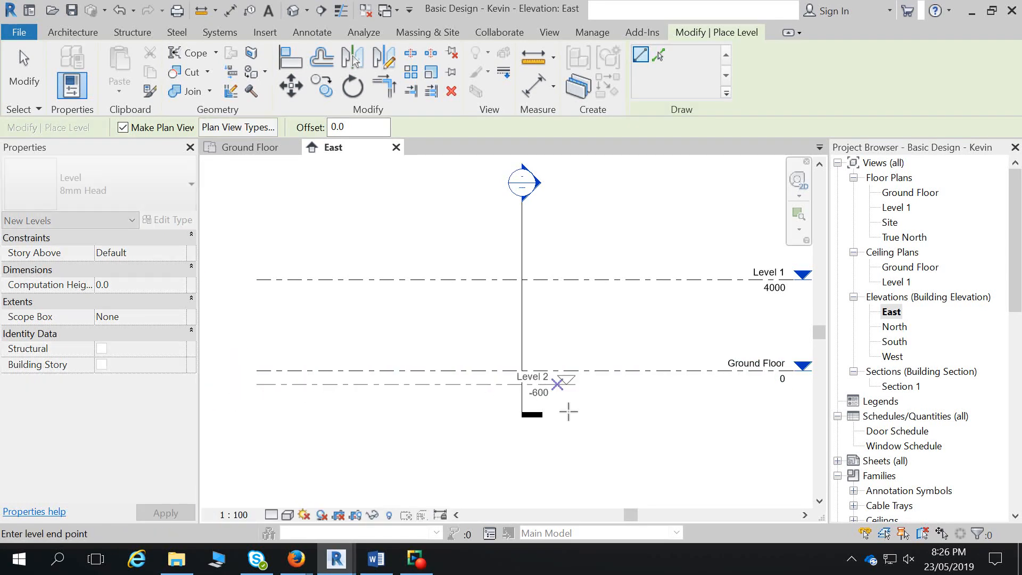
pyautogui.click(797, 407)
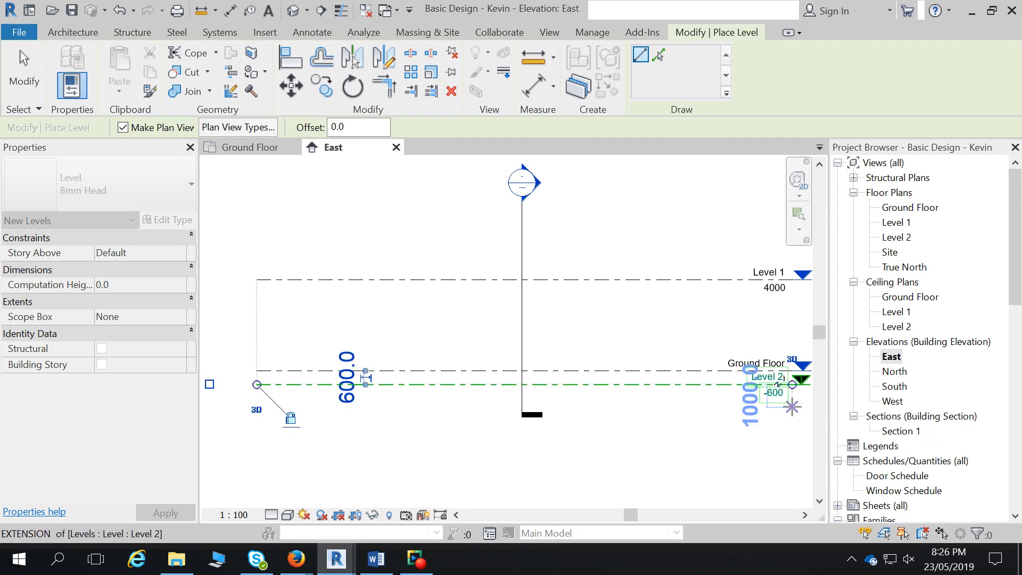
# - Rename the new lower level as Ground Line and rename its corresponding views to match
pyautogui.click(37, 80)
pyautogui.click(770, 374)
pyautogui.click(770, 374)
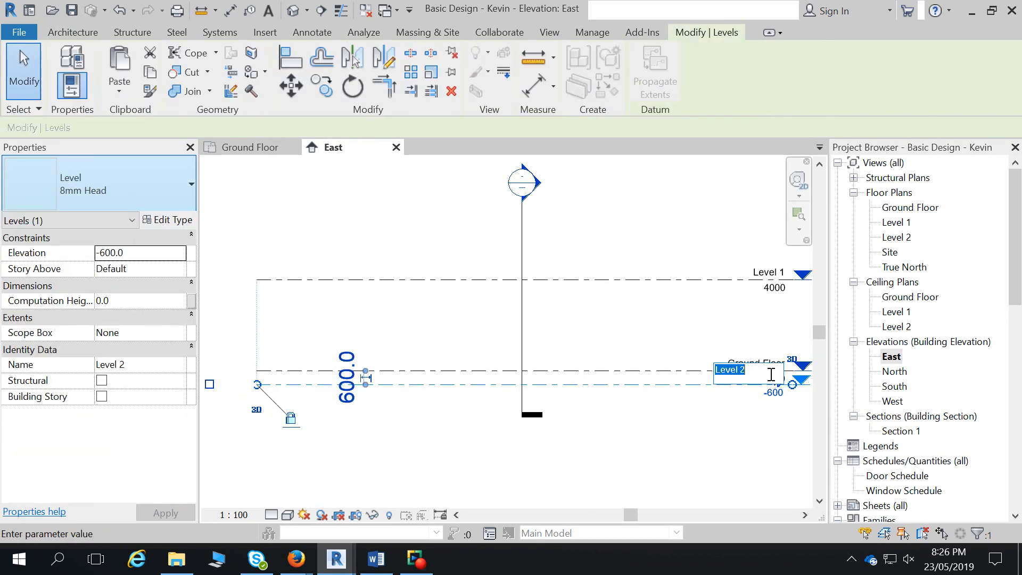
pyautogui.write('Gr')
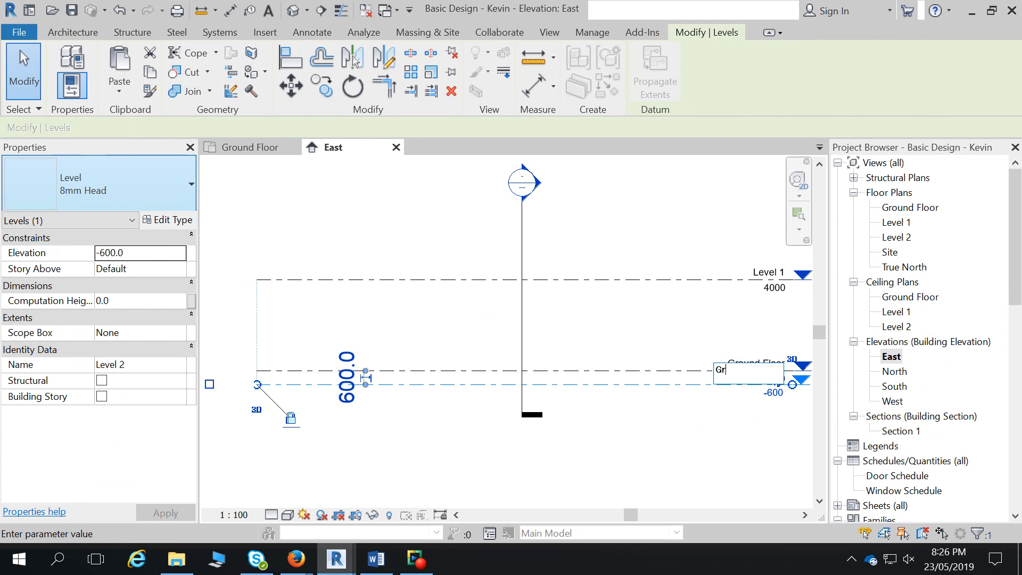
pyautogui.write('ound Line')
pyautogui.press('Return')
pyautogui.click(568, 284)
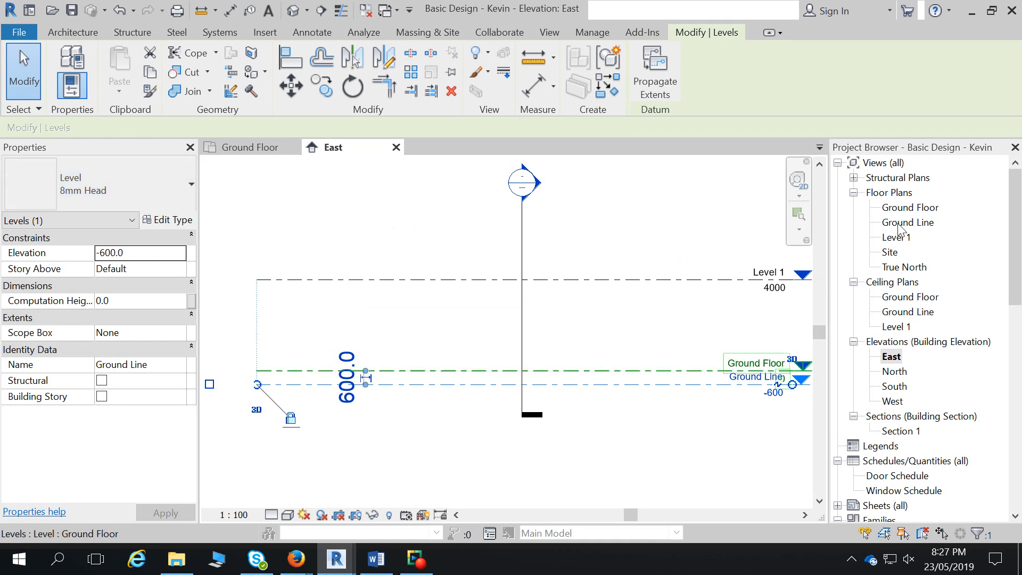
# - Delete the Ground Line floor plan, ceiling plan and structural plan views
pyautogui.click(915, 225)
pyautogui.press('Delete')
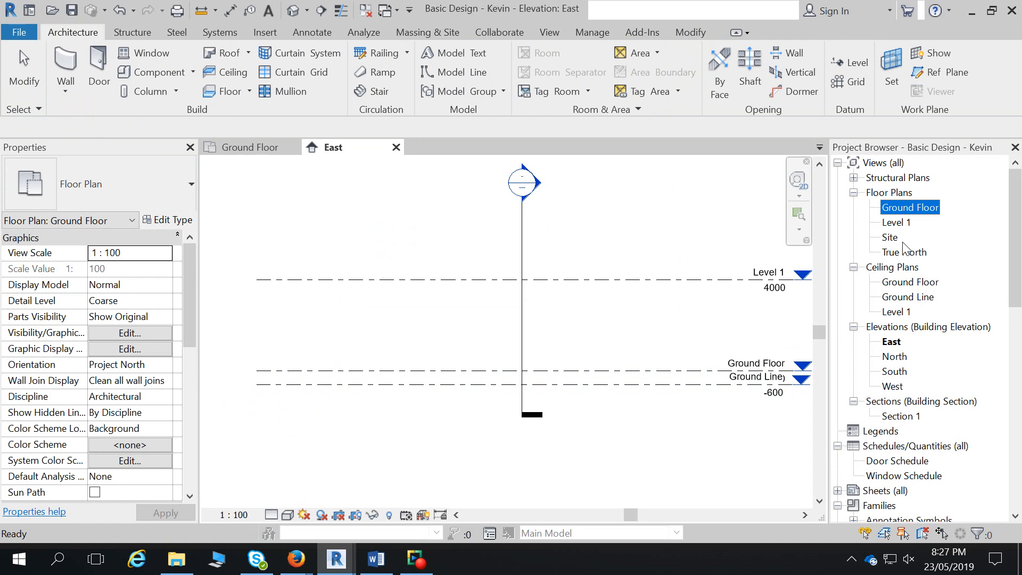
pyautogui.click(907, 296)
pyautogui.press('Delete')
pyautogui.click(854, 177)
pyautogui.click(884, 193)
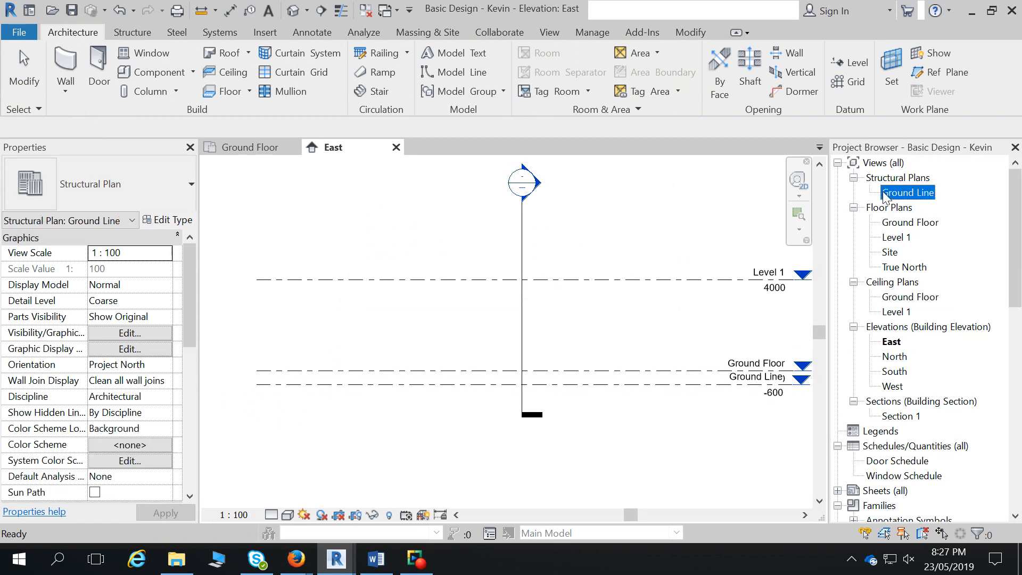
pyautogui.press('Delete')
# - Set the Ground Line level's elevation to -150 and add an elbow that shifts its head clear of the Ground Floor head
pyautogui.click(742, 394)
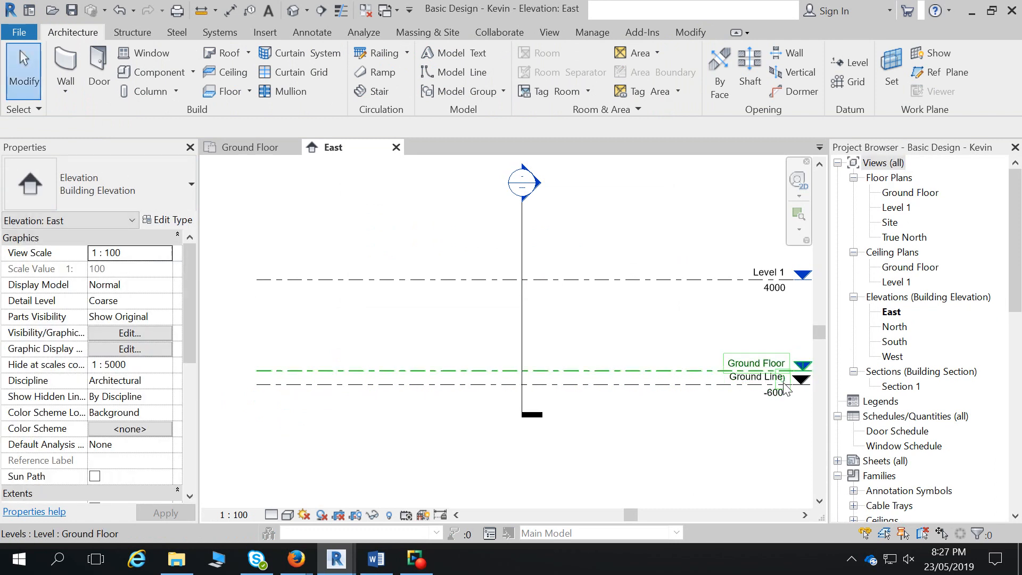
pyautogui.click(778, 393)
pyautogui.click(778, 390)
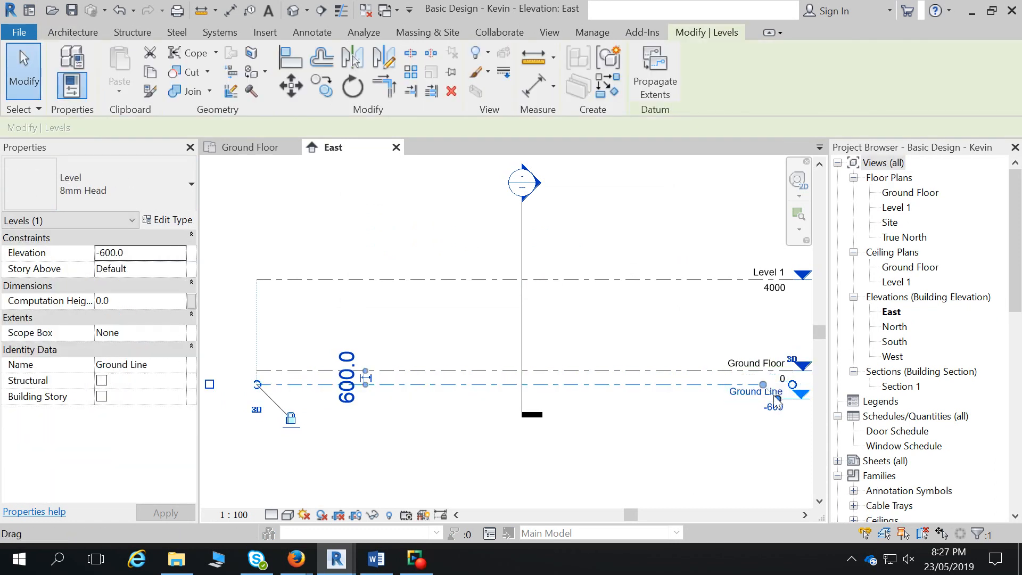
pyautogui.click(773, 406)
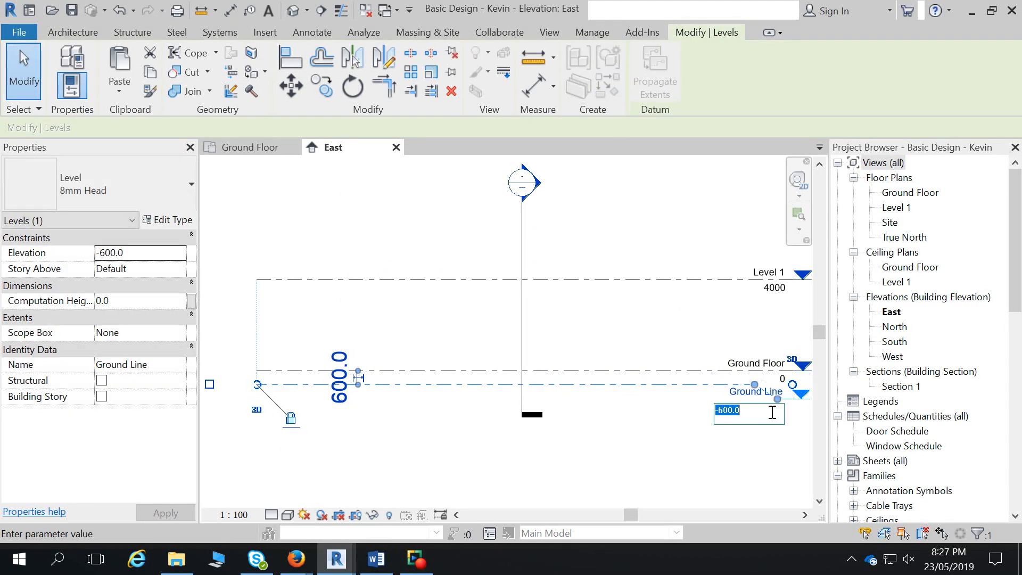
pyautogui.write('-150')
pyautogui.press('Return')
pyautogui.moveTo(777, 389); pyautogui.dragTo(712, 375)
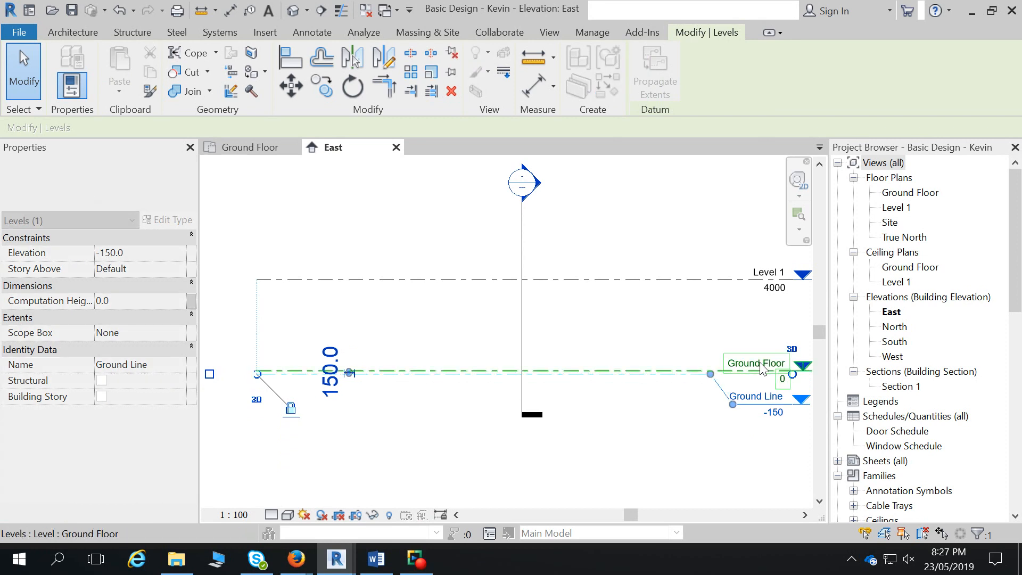
# - Rename the Ground Floor level as Floor Level and rename its corresponding views to match
pyautogui.click(755, 367)
pyautogui.click(763, 364)
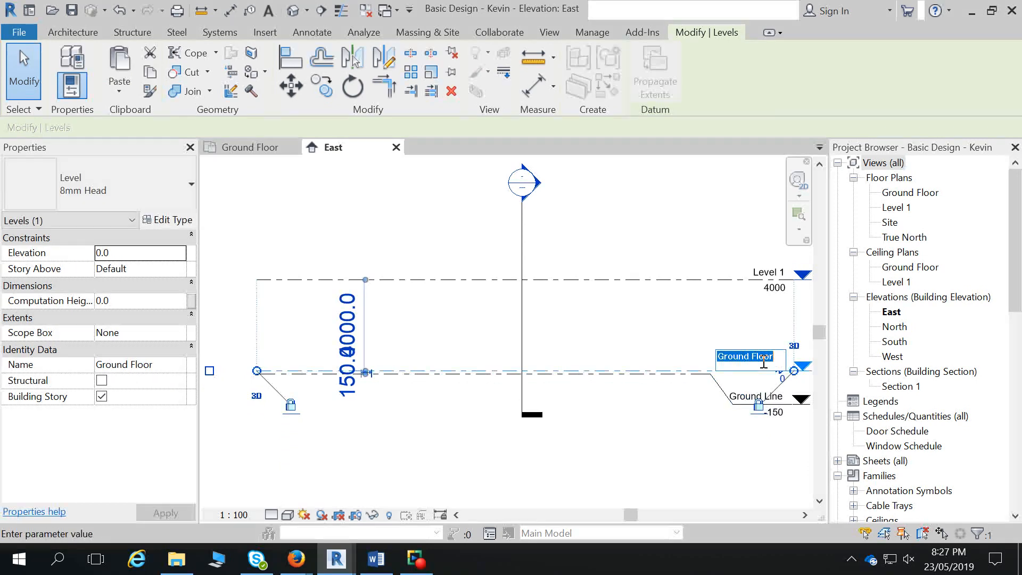
pyautogui.write('Flo')
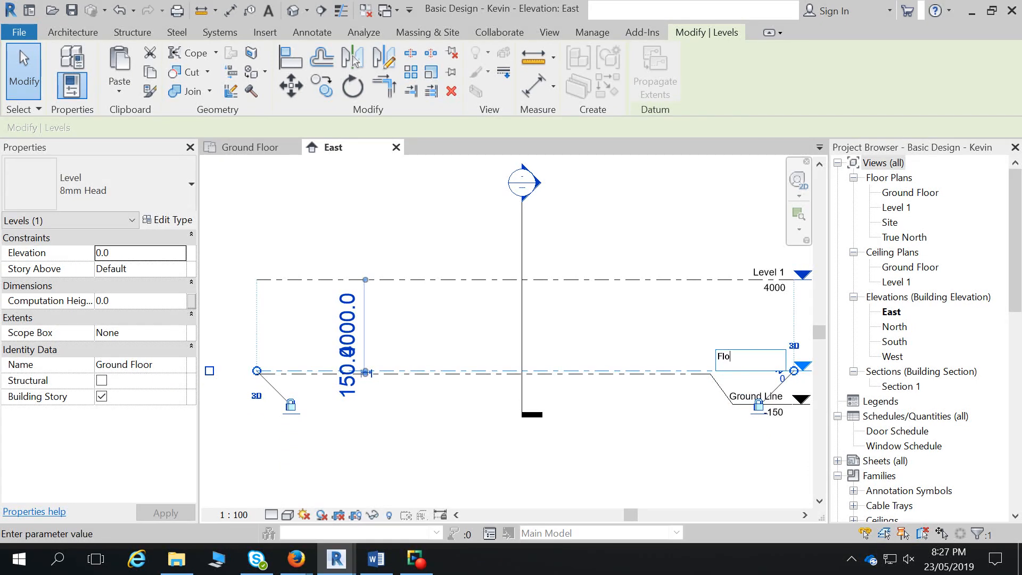
pyautogui.write('or Level')
pyautogui.press('Return')
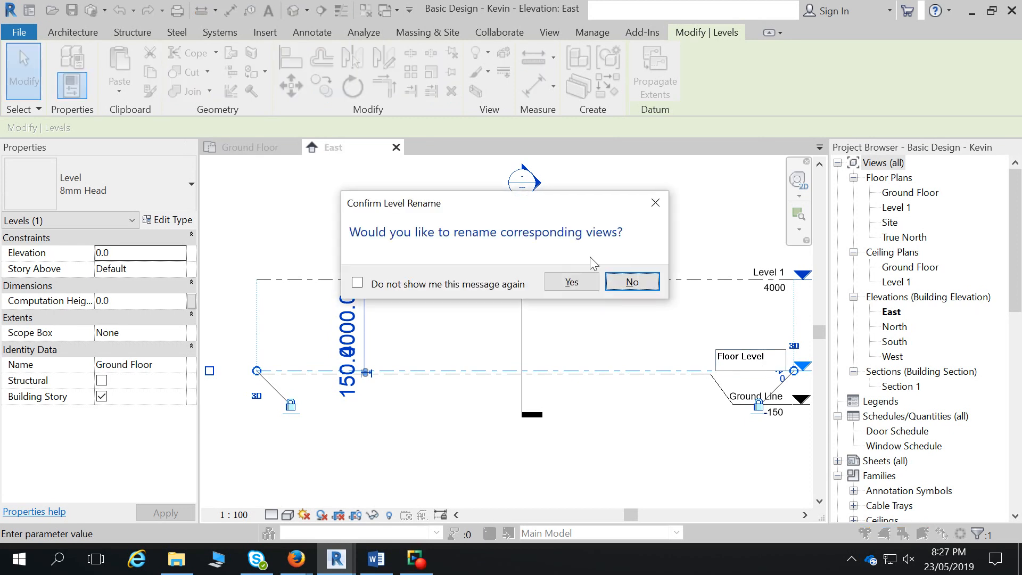
pyautogui.click(572, 283)
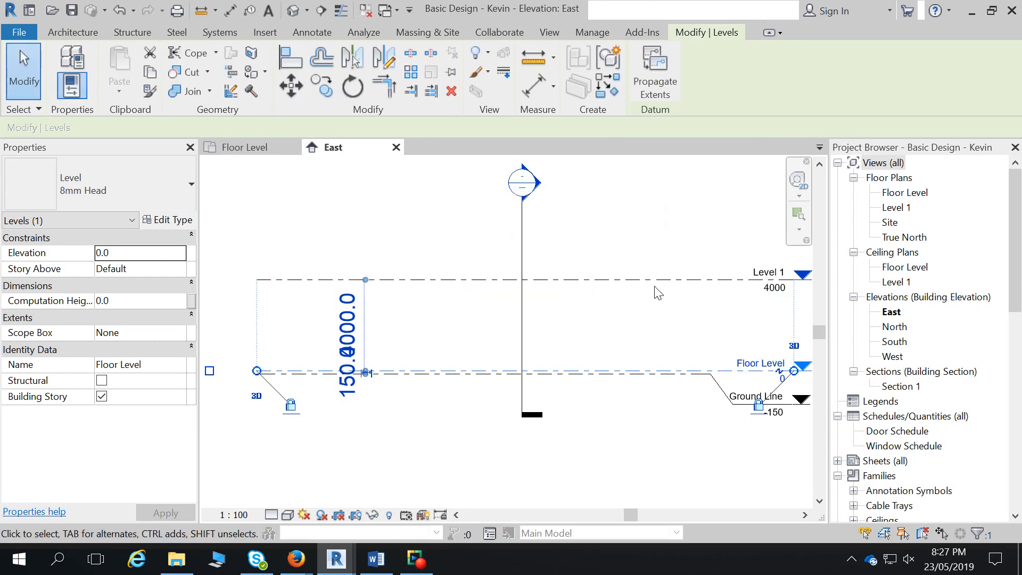
# - Rename Level 1 as Ceiling Level and rename its corresponding views to match
pyautogui.click(776, 277)
pyautogui.click(775, 275)
pyautogui.write('Ceiling Leve')
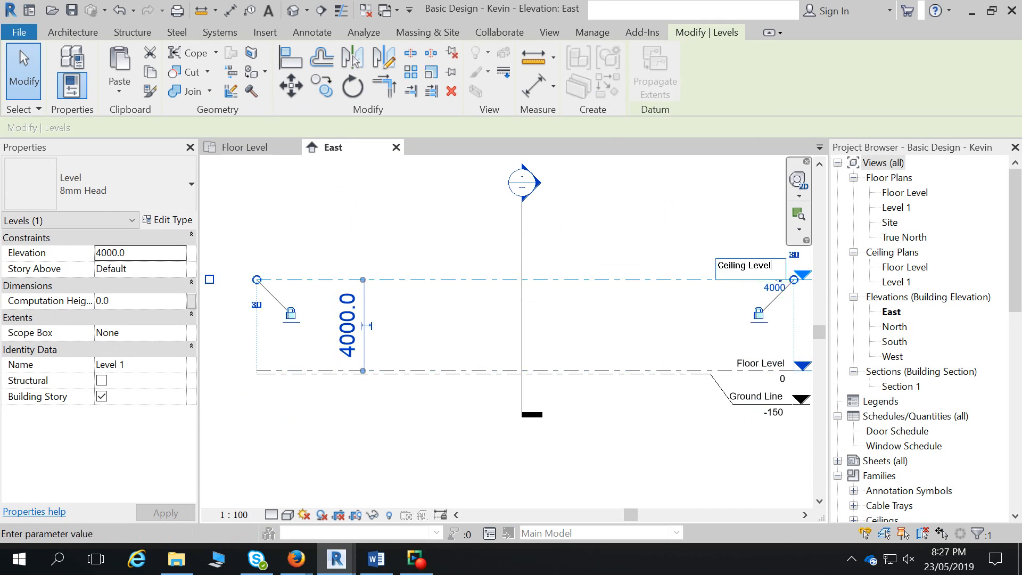
pyautogui.write('l')
pyautogui.press('Return')
pyautogui.click(585, 281)
# - Set the Ceiling Level's elevation to 2720
pyautogui.click(774, 287)
pyautogui.write('2720')
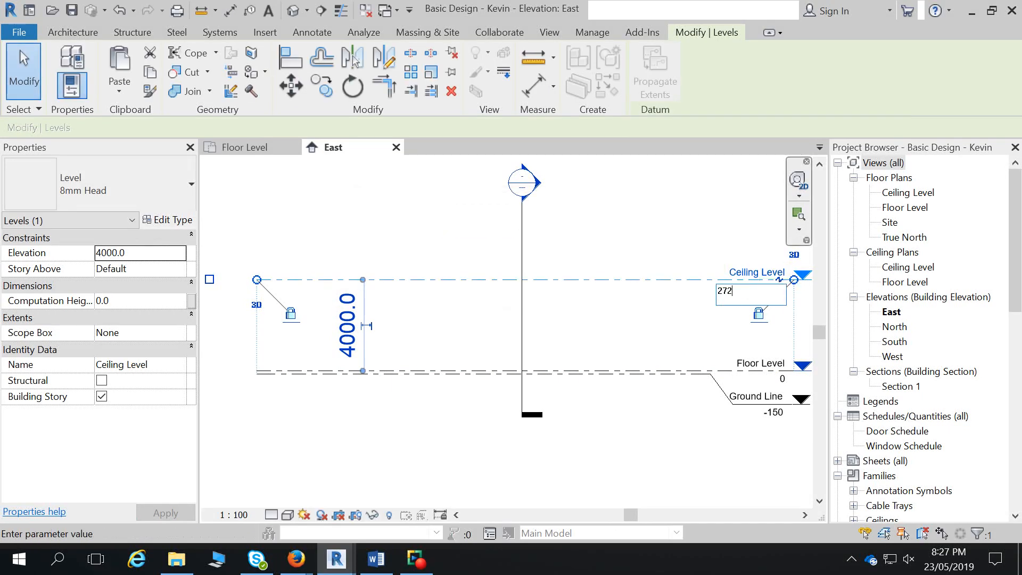
pyautogui.press('Return')
pyautogui.click(748, 441)
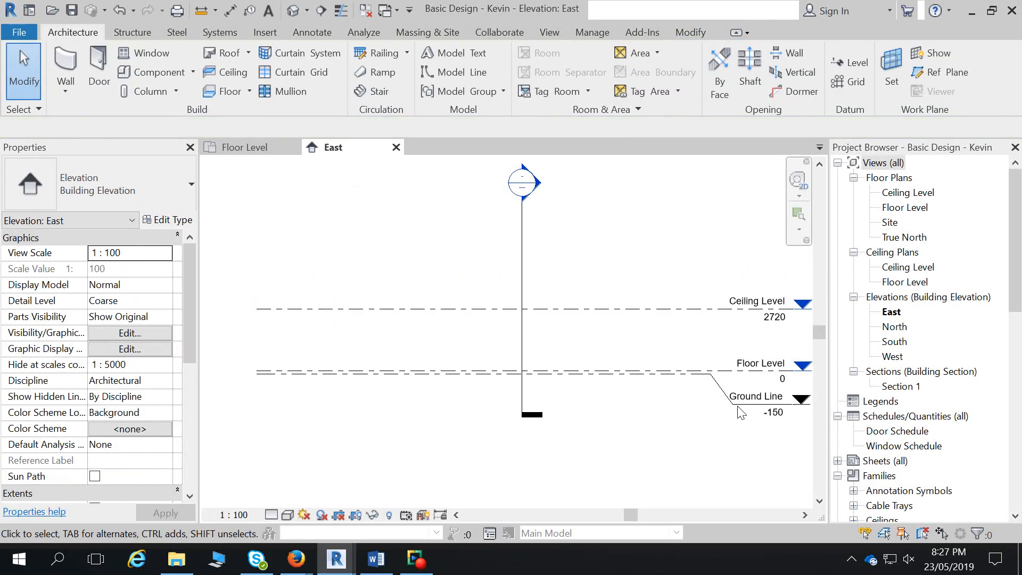
# - Propagate the Ground Line level's extents from the East elevation to the West elevation
pyautogui.click(739, 410)
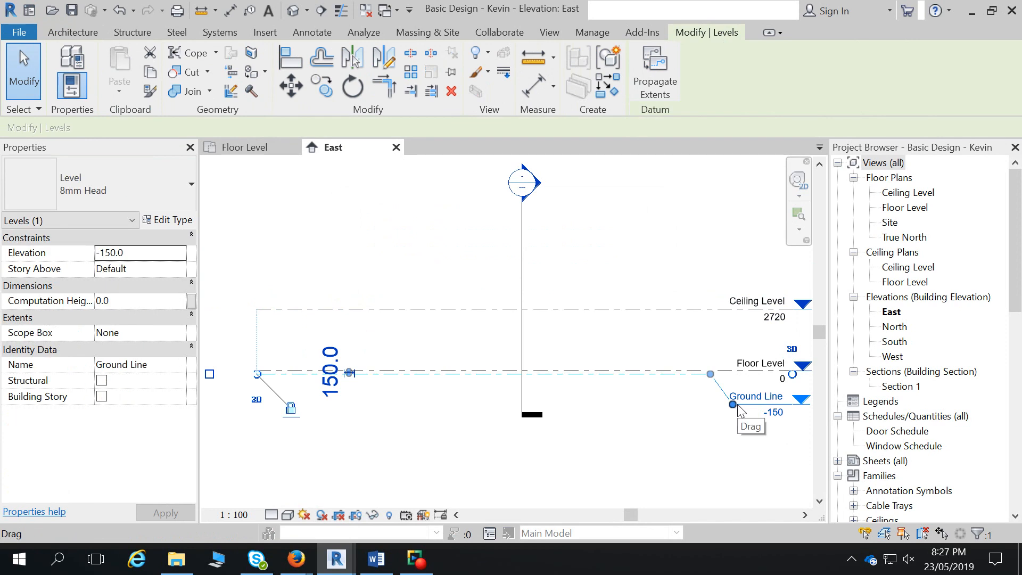
pyautogui.click(649, 91)
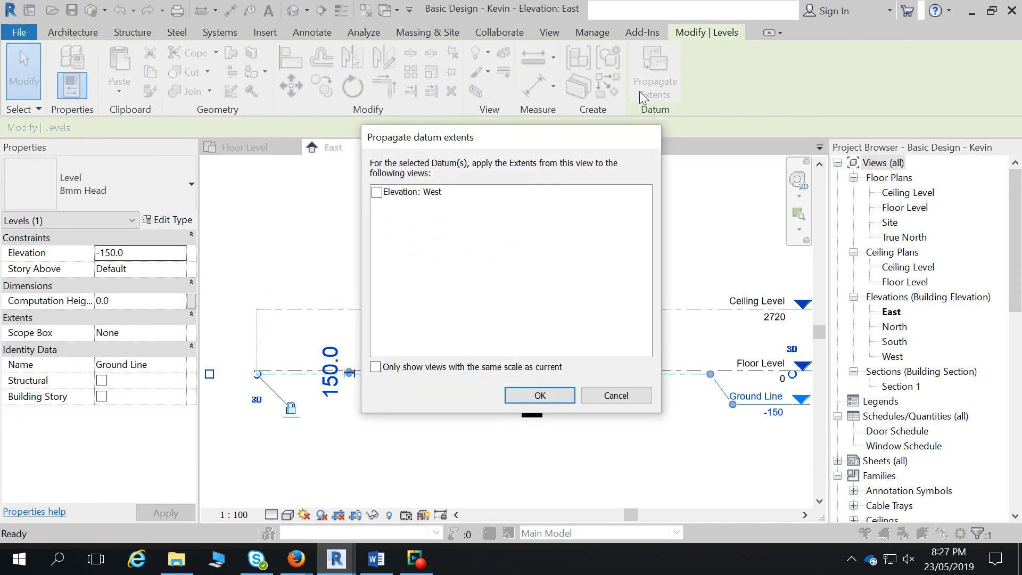
pyautogui.click(376, 193)
pyautogui.click(539, 395)
pyautogui.click(896, 327)
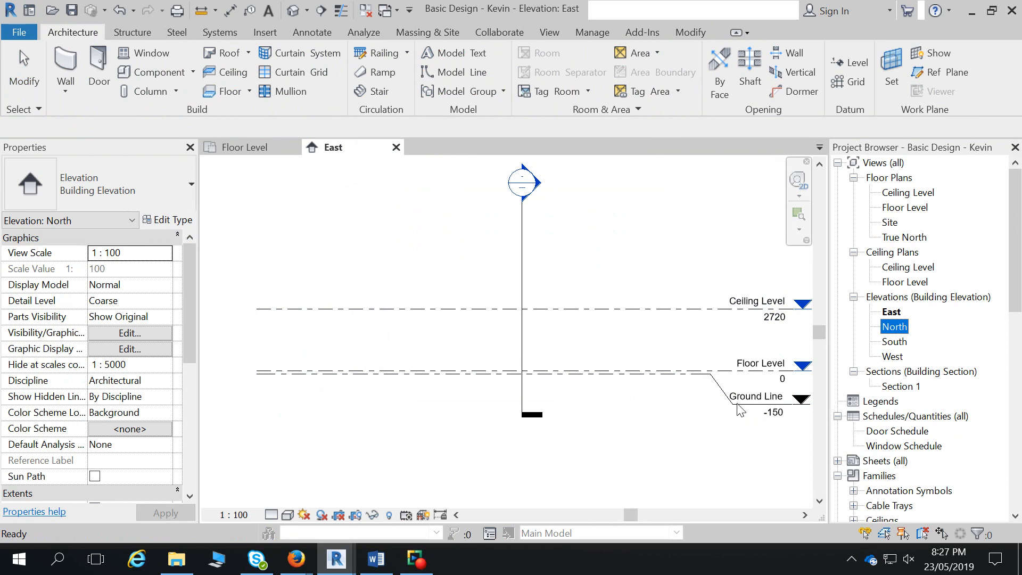
pyautogui.click(738, 405)
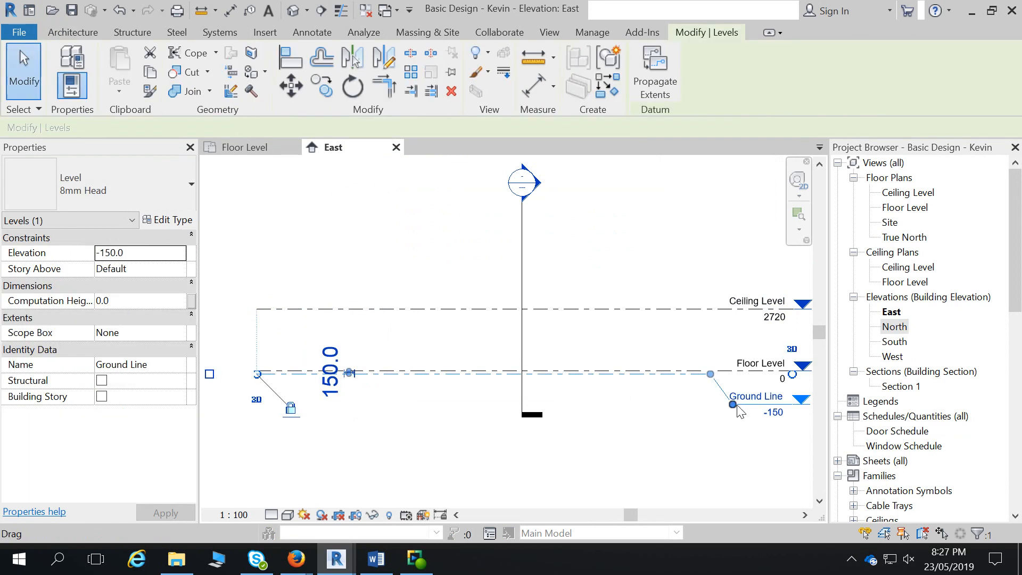
pyautogui.click(656, 77)
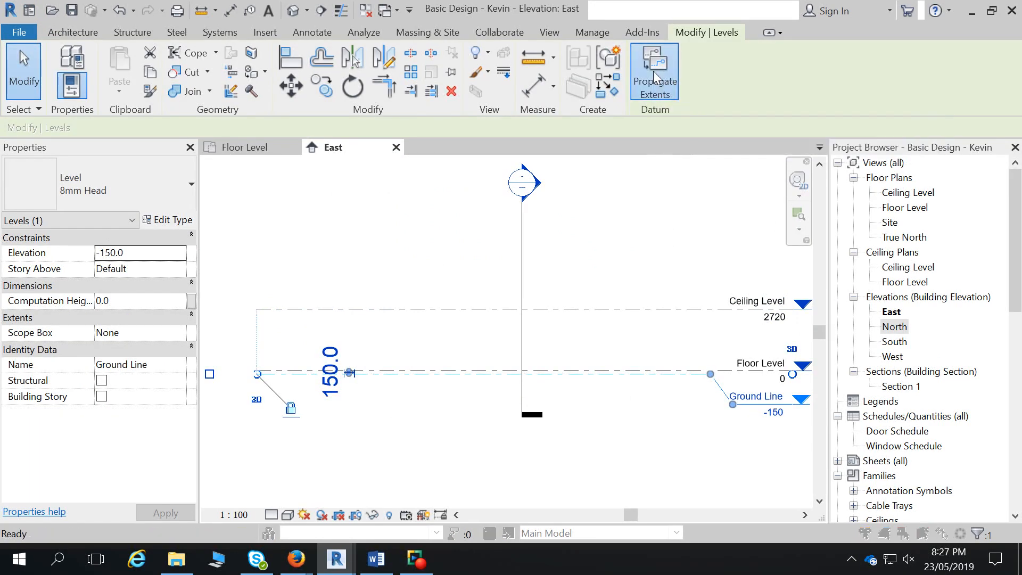
pyautogui.click(376, 192)
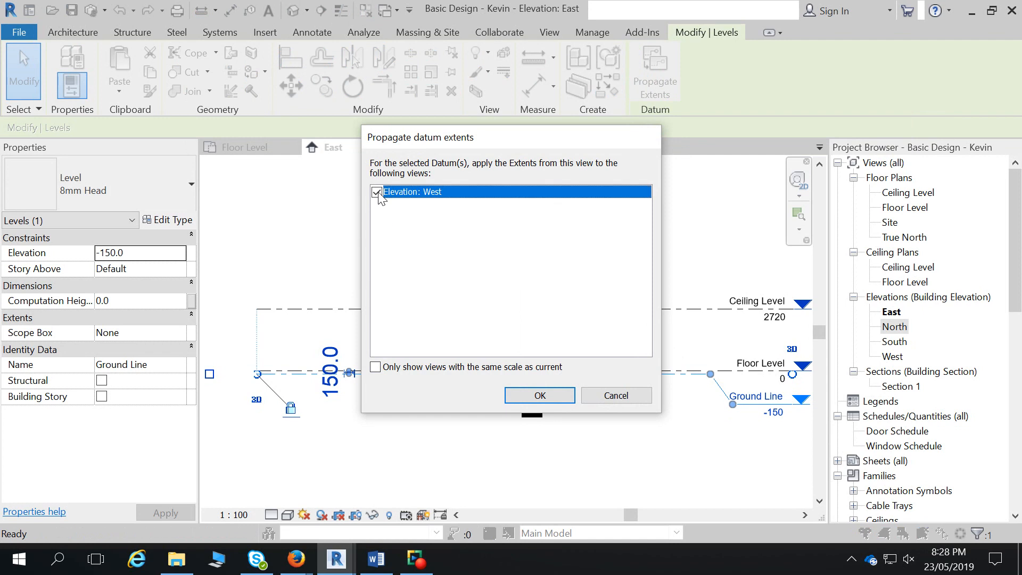
pyautogui.click(535, 393)
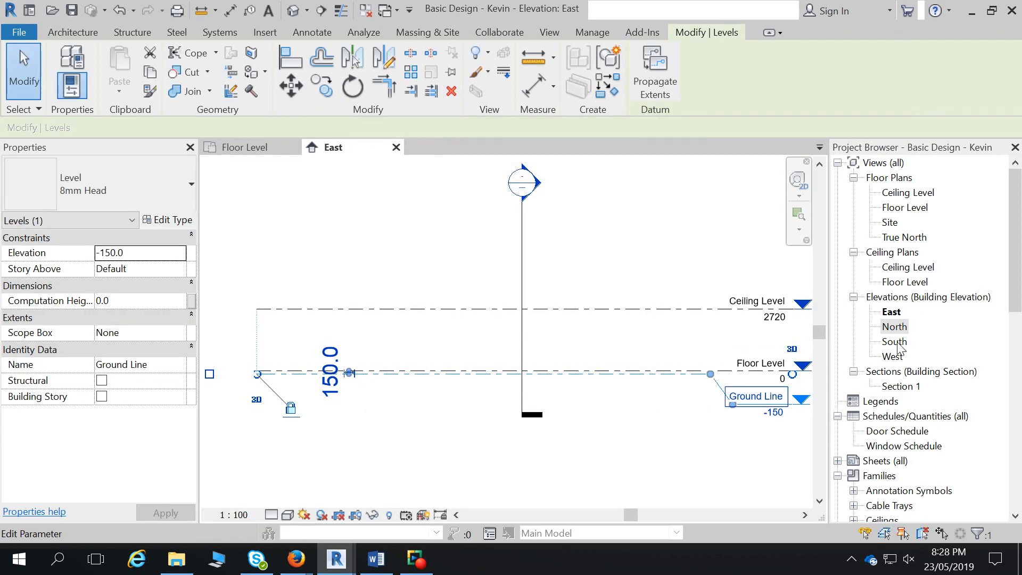
# - In the North elevation, add an elbow that shifts the Ground Line head below the Floor Level head, and propagate its extents to the South elevation
pyautogui.doubleClick(895, 326)
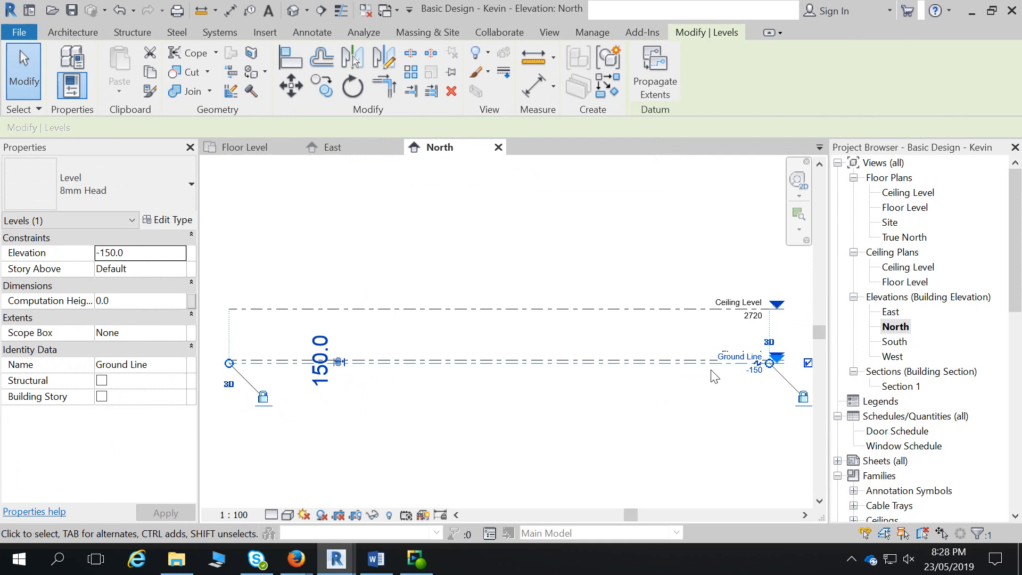
pyautogui.click(756, 364)
pyautogui.moveTo(750, 367); pyautogui.dragTo(718, 380)
pyautogui.click(654, 88)
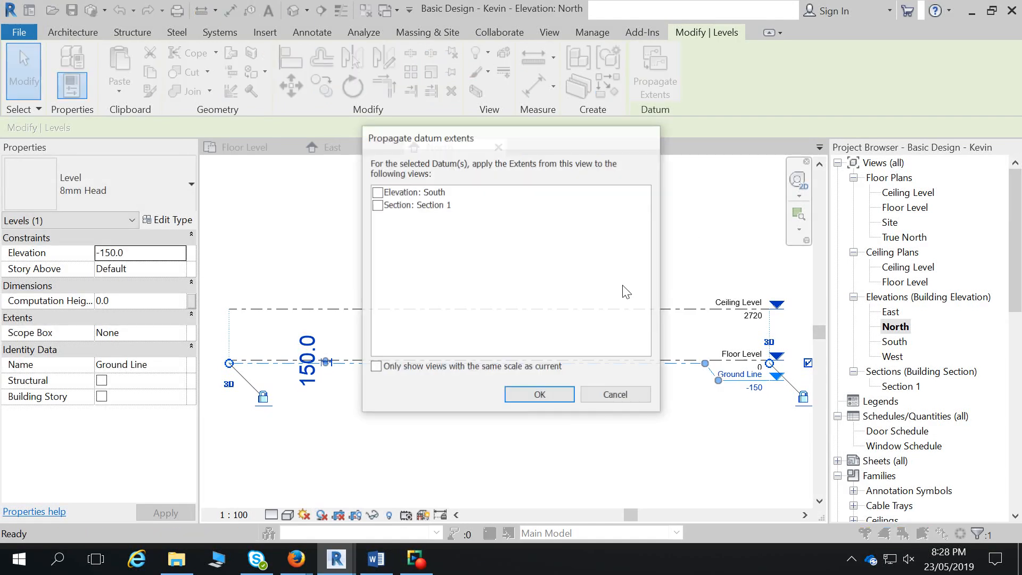
pyautogui.click(377, 193)
pyautogui.click(539, 395)
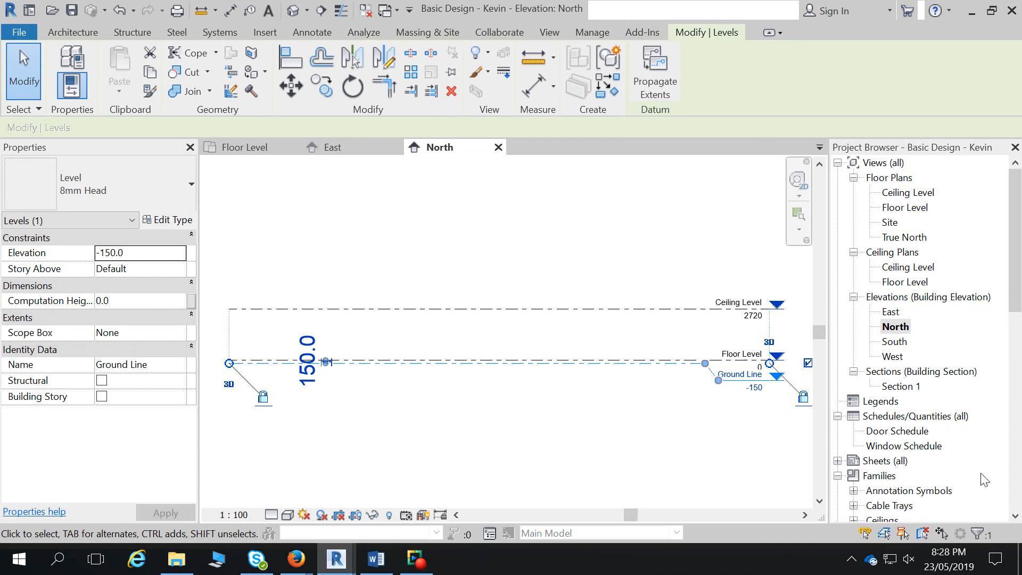
# - In the North elevation, move the Ground Line head slightly lower to clear the Floor Level value, and return to the East elevation
pyautogui.click(895, 208)
pyautogui.doubleClick(895, 208)
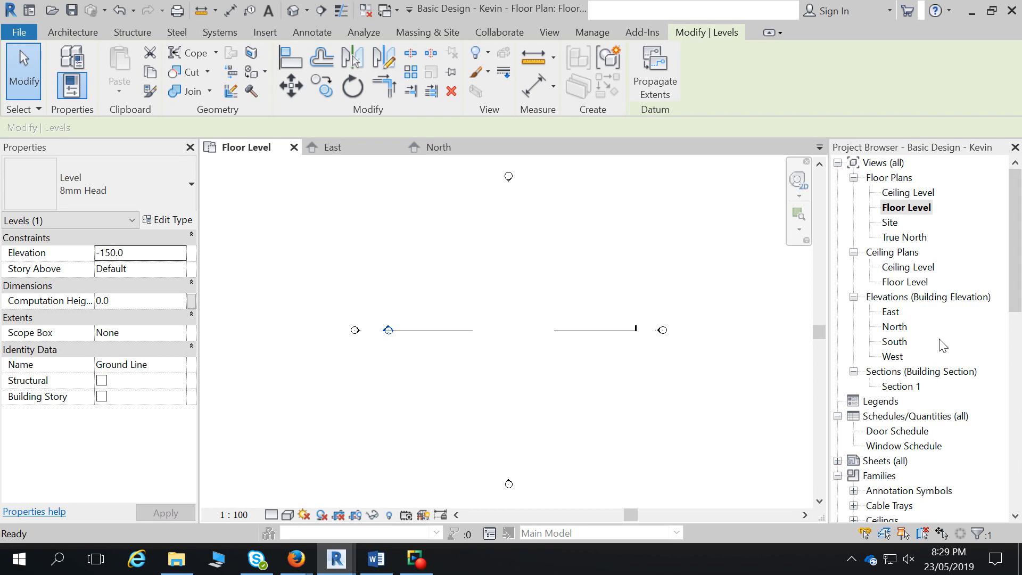
pyautogui.doubleClick(895, 327)
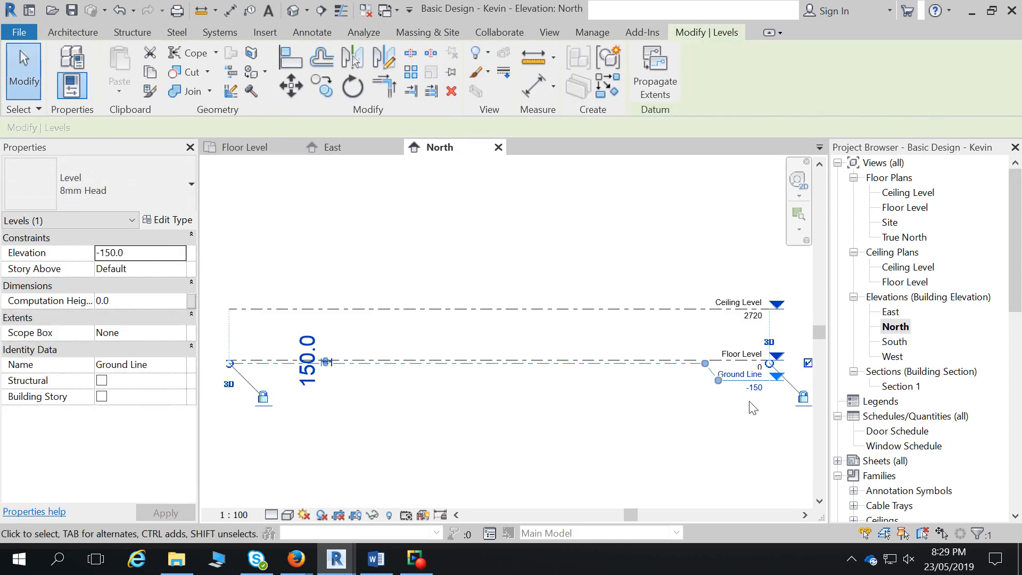
pyautogui.click(764, 418)
pyautogui.scroll(3, 756, 388)
pyautogui.click(680, 375)
pyautogui.moveTo(680, 374); pyautogui.dragTo(679, 378)
pyautogui.click(677, 417)
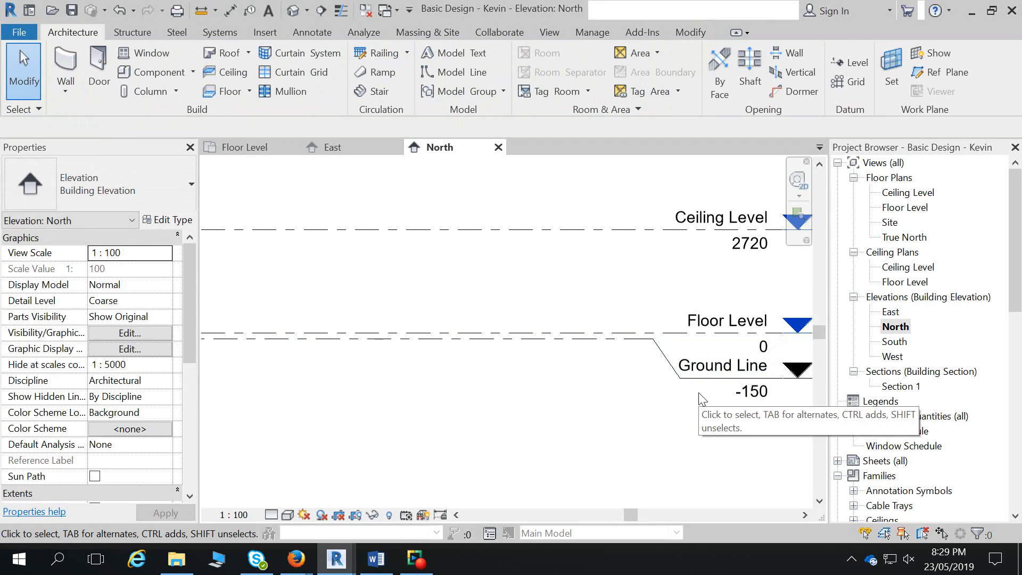
pyautogui.doubleClick(889, 314)
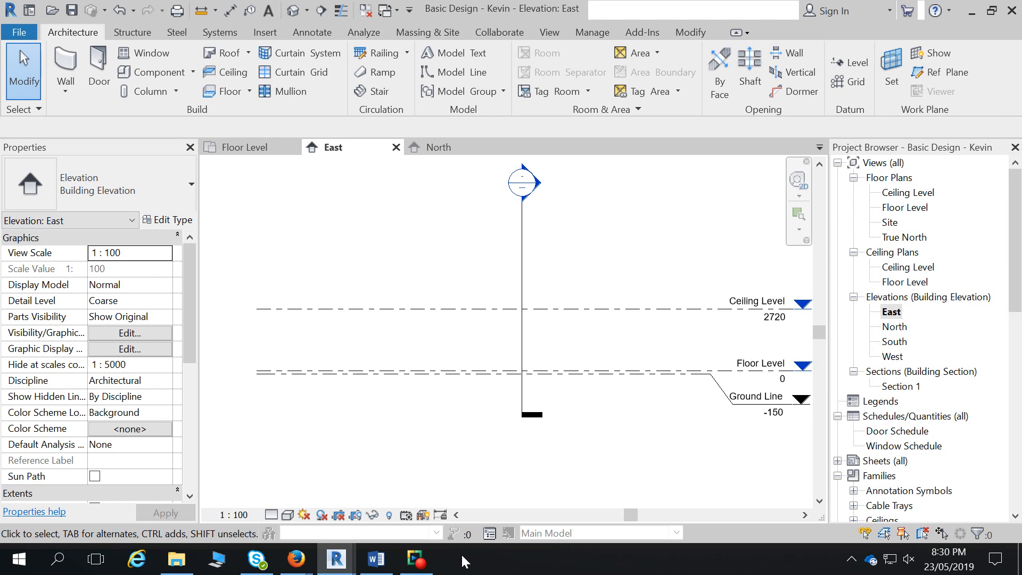
# - Switch to Firefox and go to the main page of the BABXR_Introduction to Revit course
pyautogui.moveTo(297, 558)
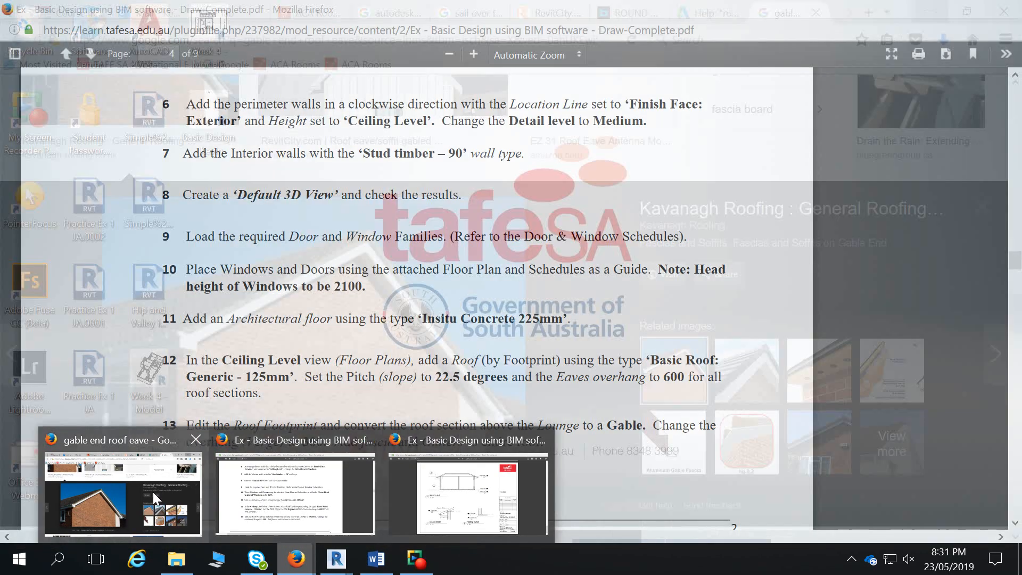
pyautogui.click(153, 491)
pyautogui.click(221, 12)
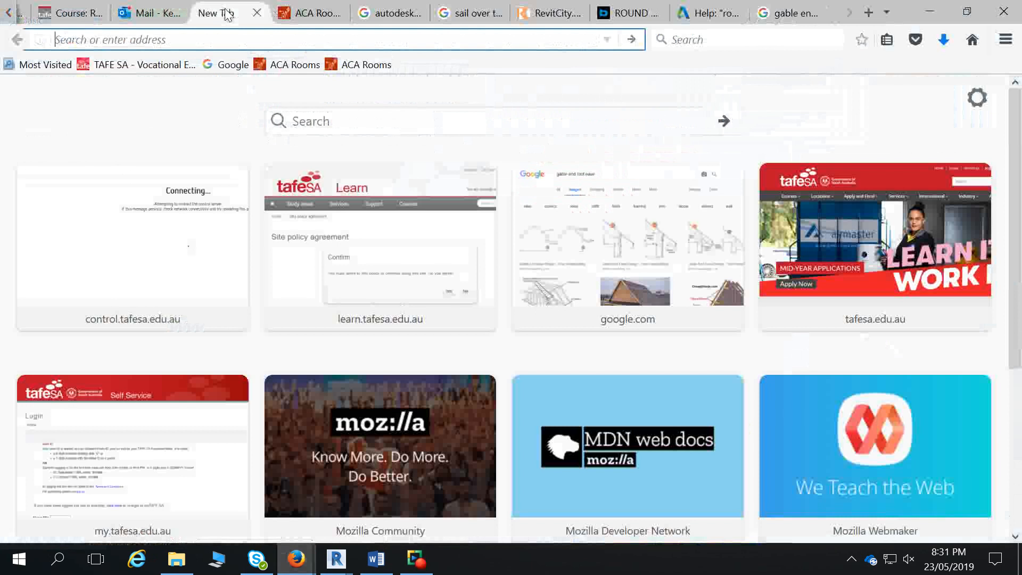
pyautogui.click(69, 13)
pyautogui.scroll(20, 302, 228)
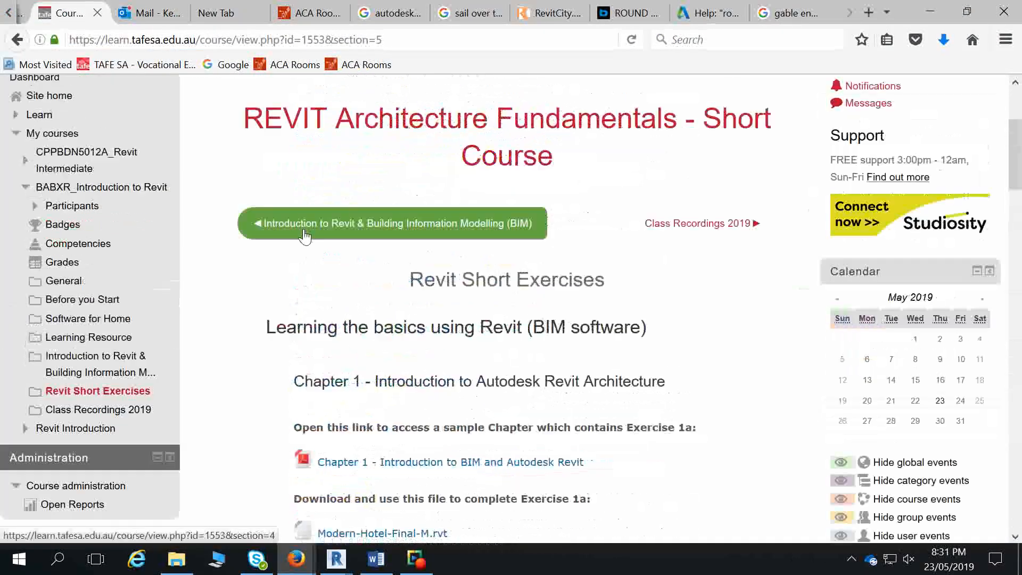
pyautogui.scroll(-6, 383, 196)
pyautogui.scroll(5, 461, 176)
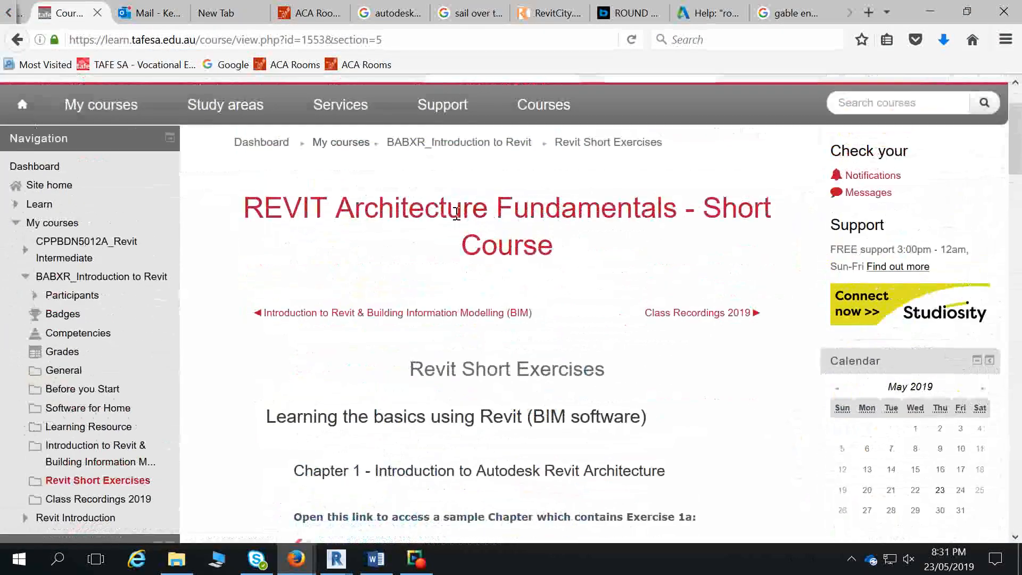
pyautogui.click(455, 152)
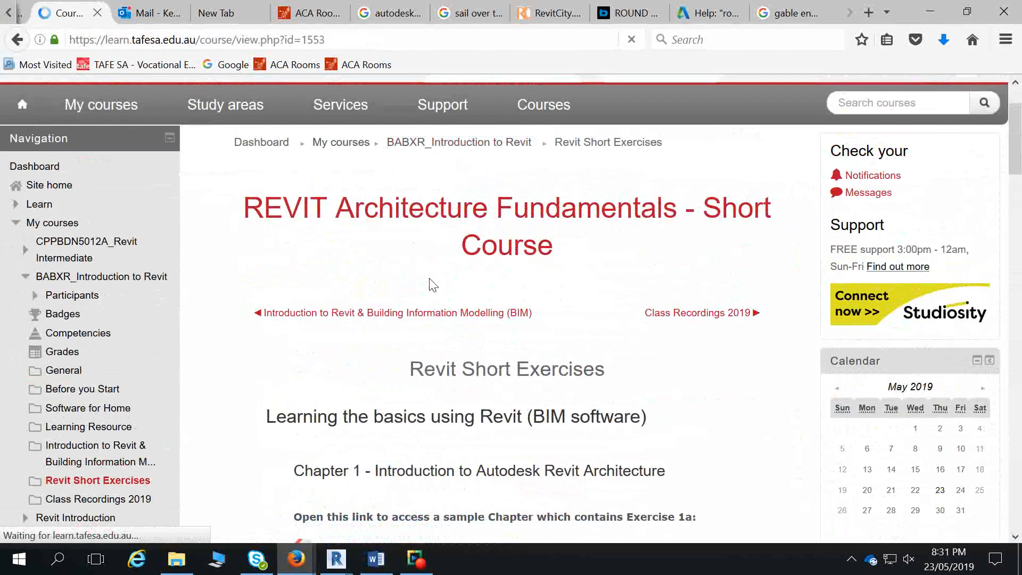
# - Open BABXR - Session Schedule.pdf from the course's Before you Start section
pyautogui.scroll(-10, 431, 298)
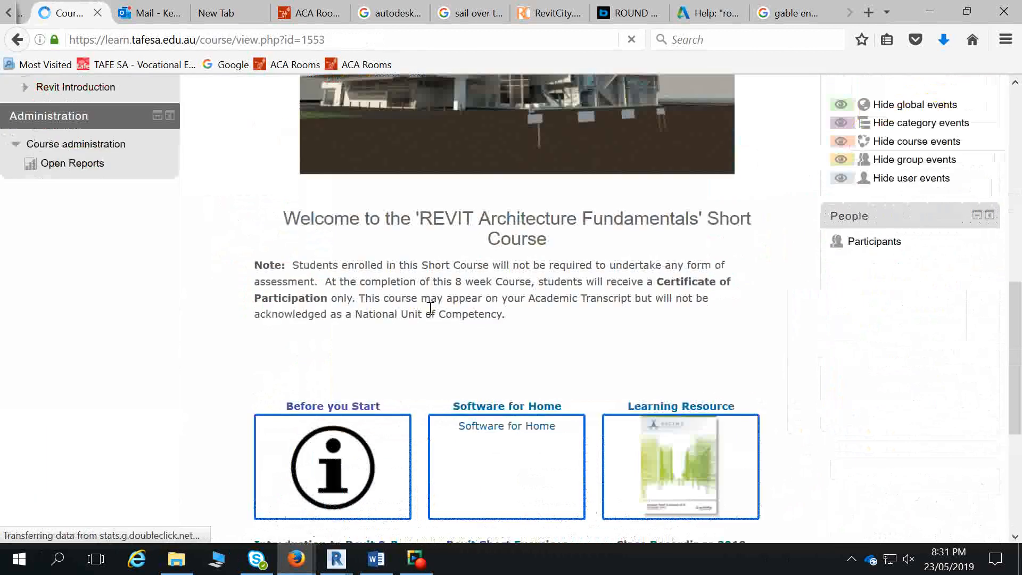
pyautogui.click(380, 421)
pyautogui.scroll(-7, 372, 387)
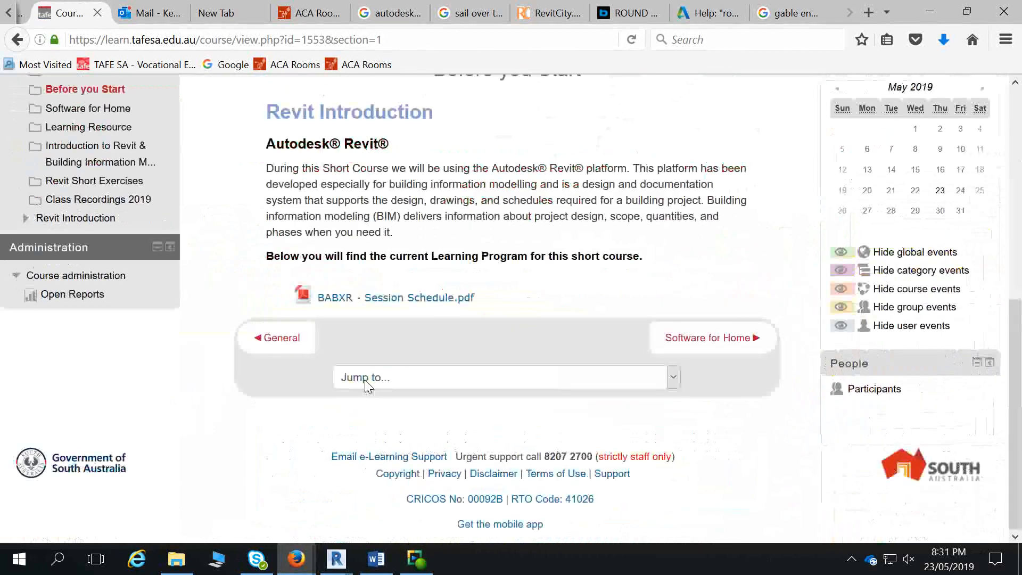
pyautogui.click(391, 307)
# - Read through the learning program's session topics and exercises in the schedule, and close the document
pyautogui.scroll(-8, 393, 308)
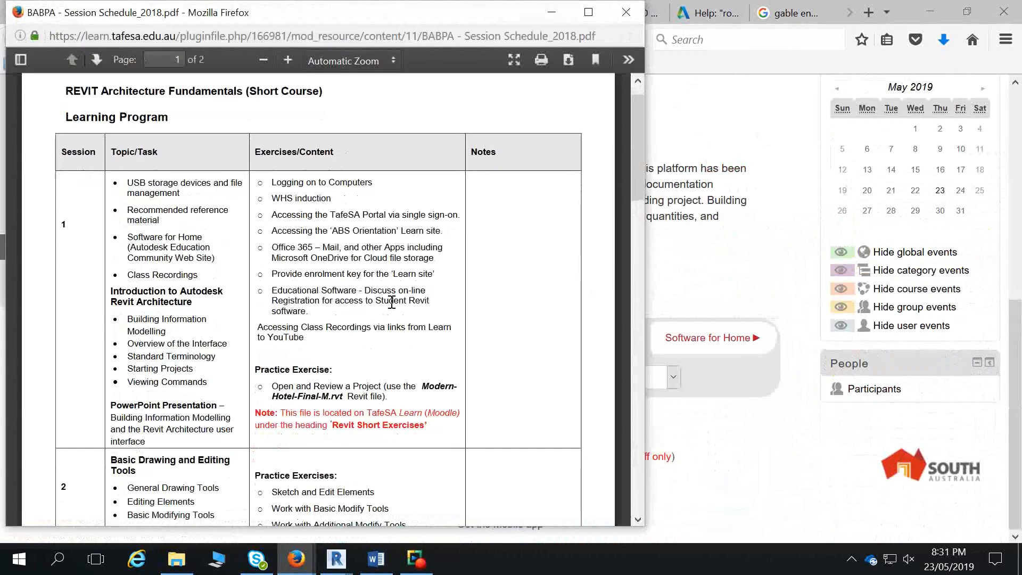
pyautogui.scroll(-4, 392, 308)
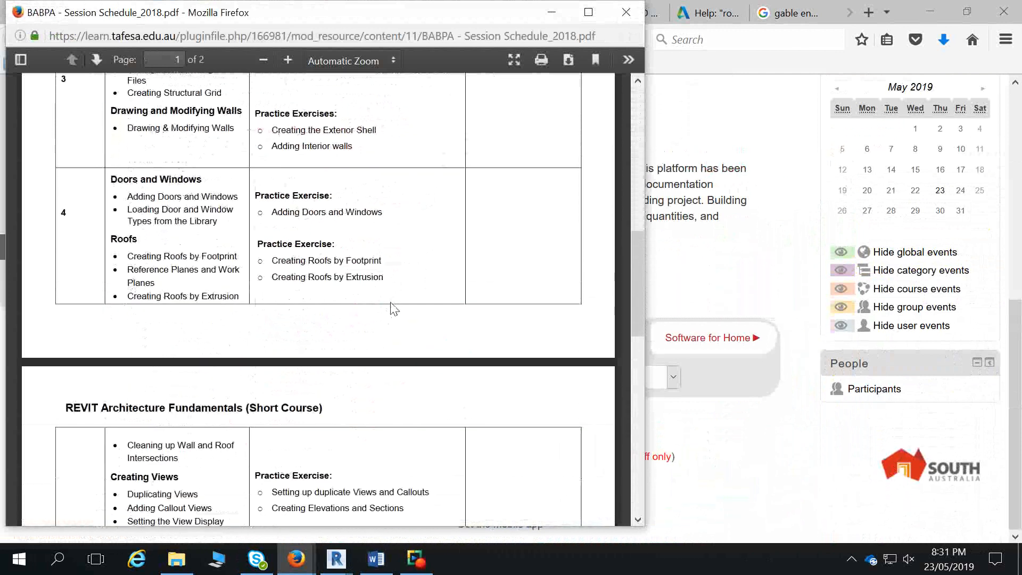
pyautogui.scroll(-2, 392, 308)
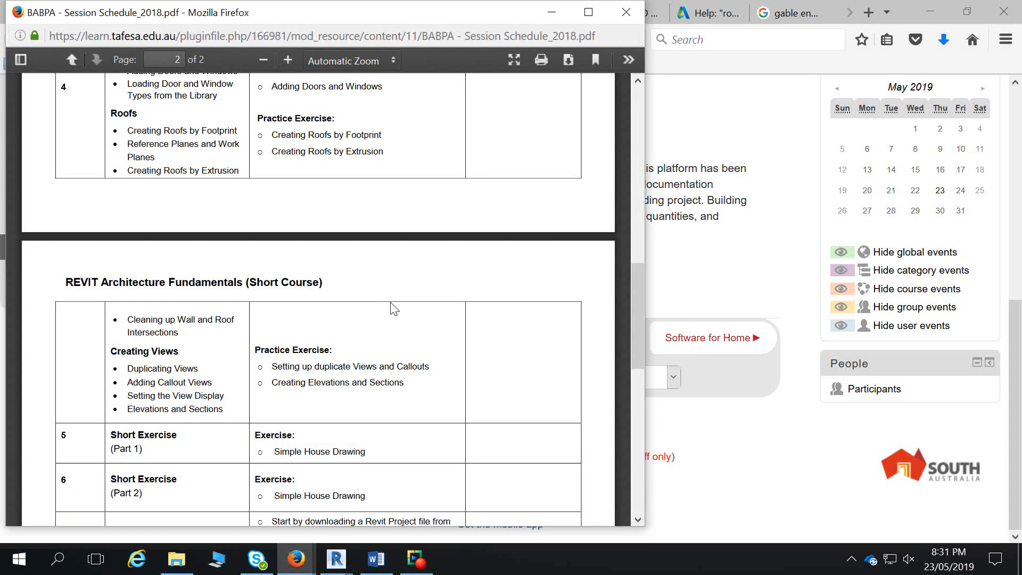
pyautogui.scroll(2, 393, 308)
pyautogui.scroll(-1, 394, 309)
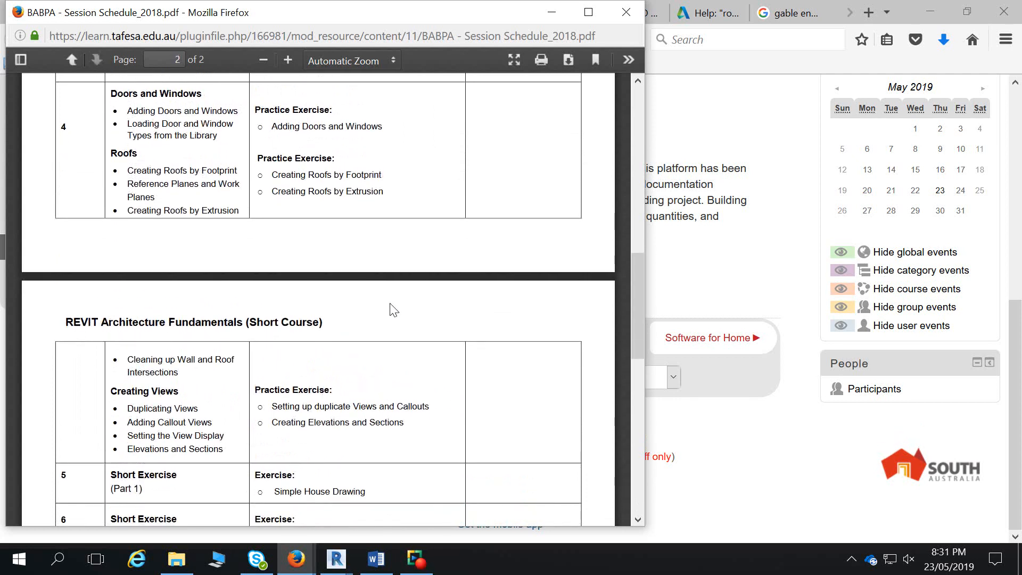
pyautogui.scroll(-5, 393, 310)
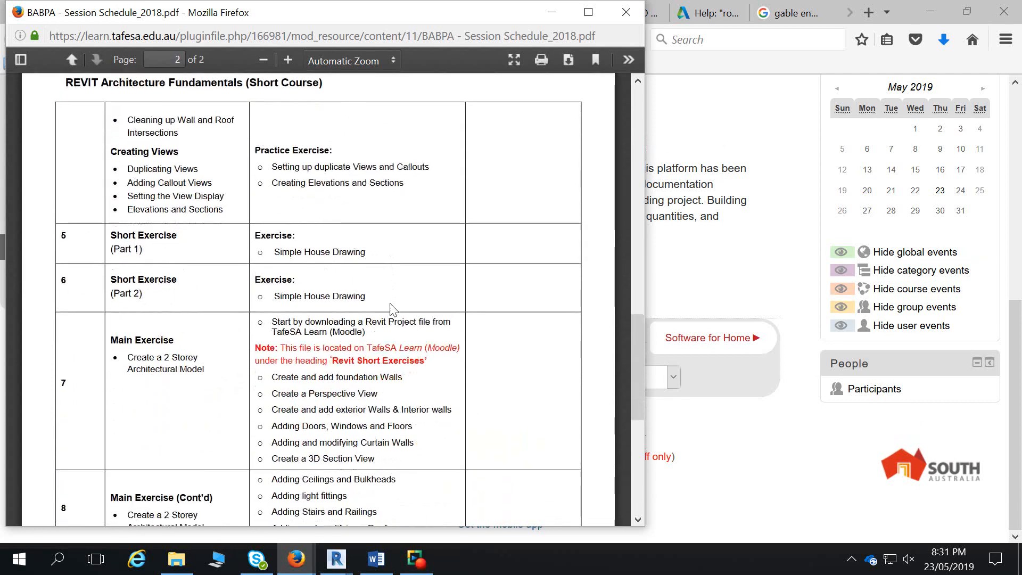
pyautogui.scroll(-6, 393, 308)
pyautogui.scroll(6, 394, 306)
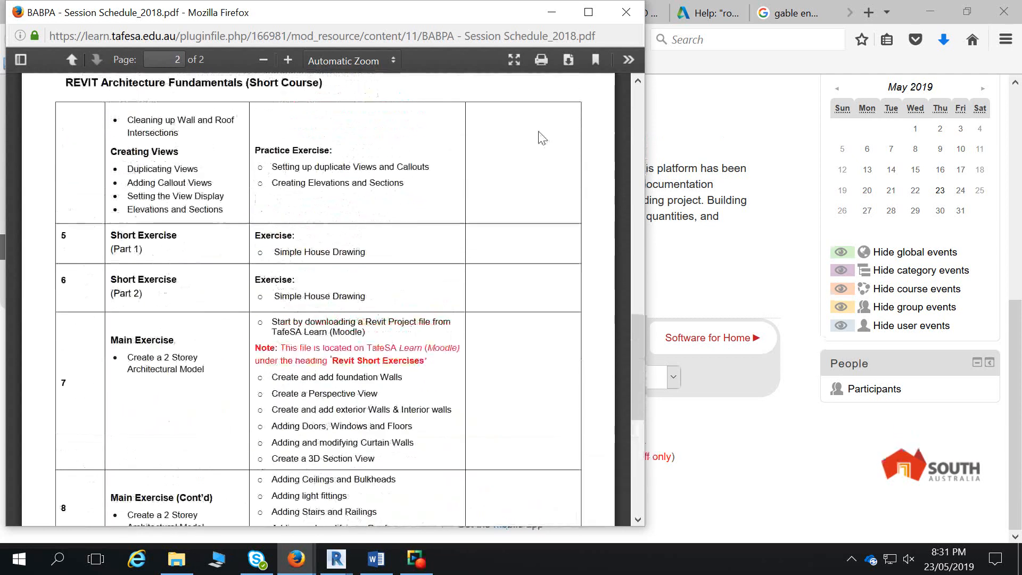
pyautogui.click(626, 12)
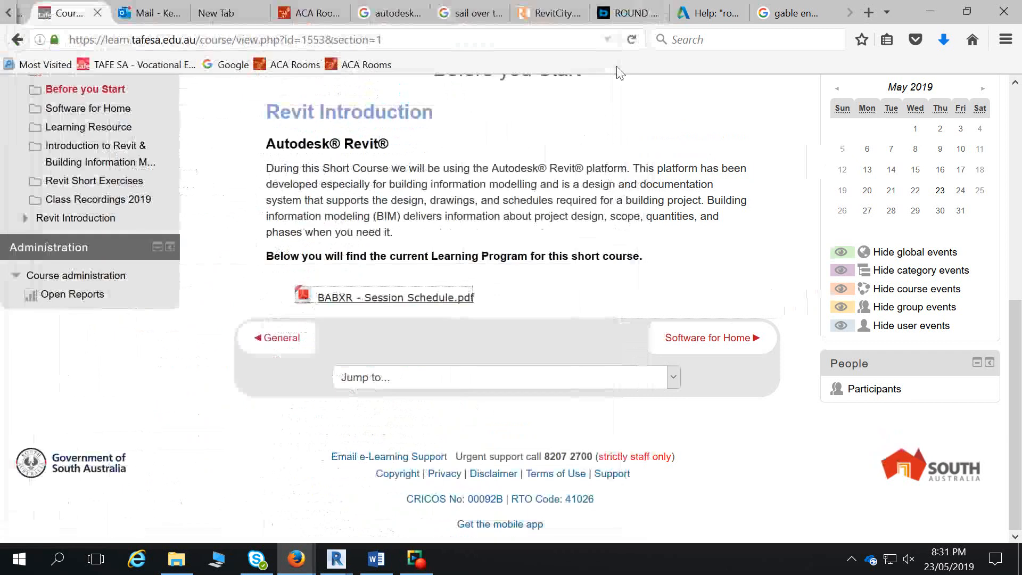
# - Switch back to Revit, open the Floor Level floor plan, and close the East and North elevation views
pyautogui.click(928, 16)
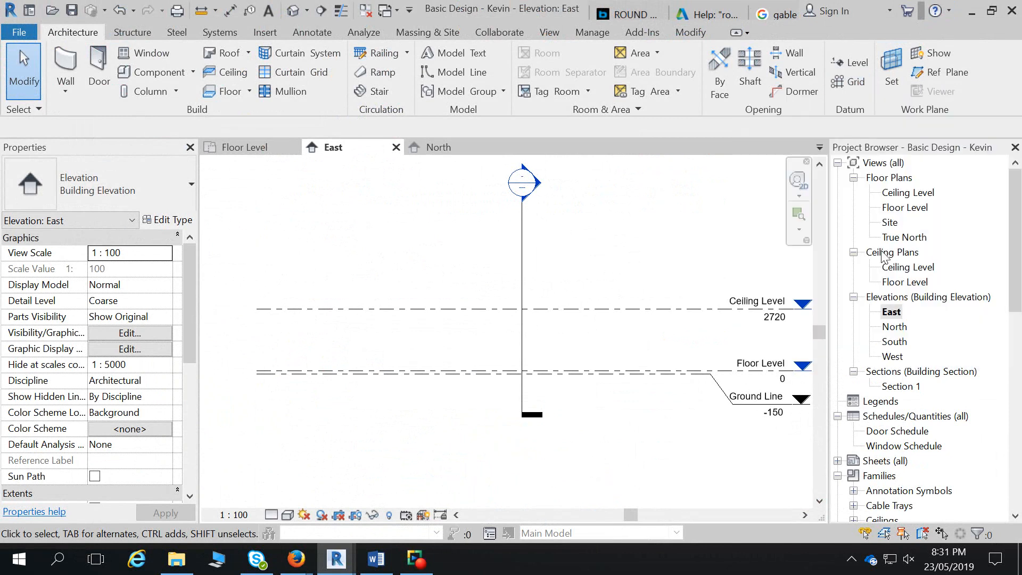
pyautogui.doubleClick(915, 208)
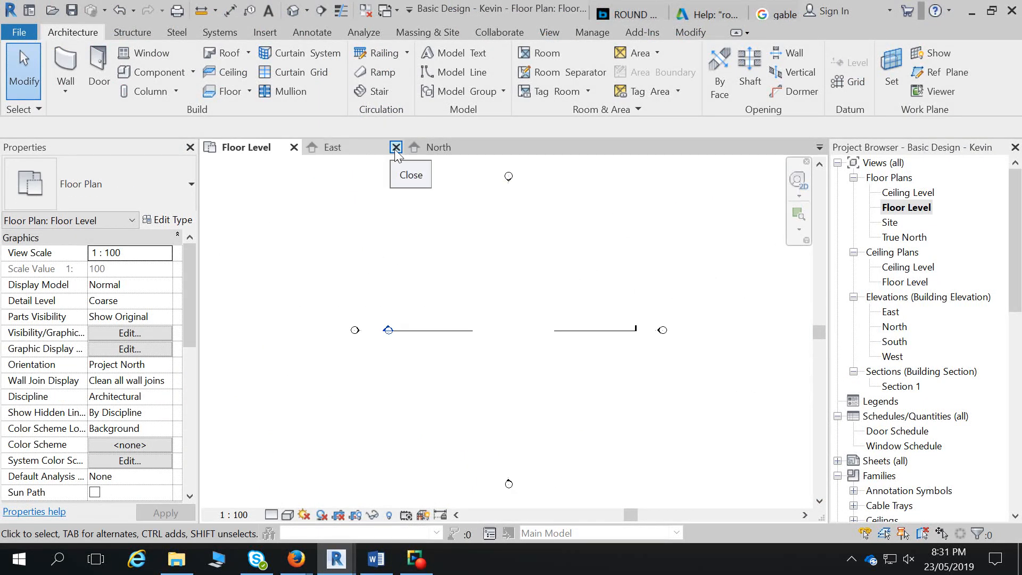
pyautogui.click(395, 147)
pyautogui.click(397, 147)
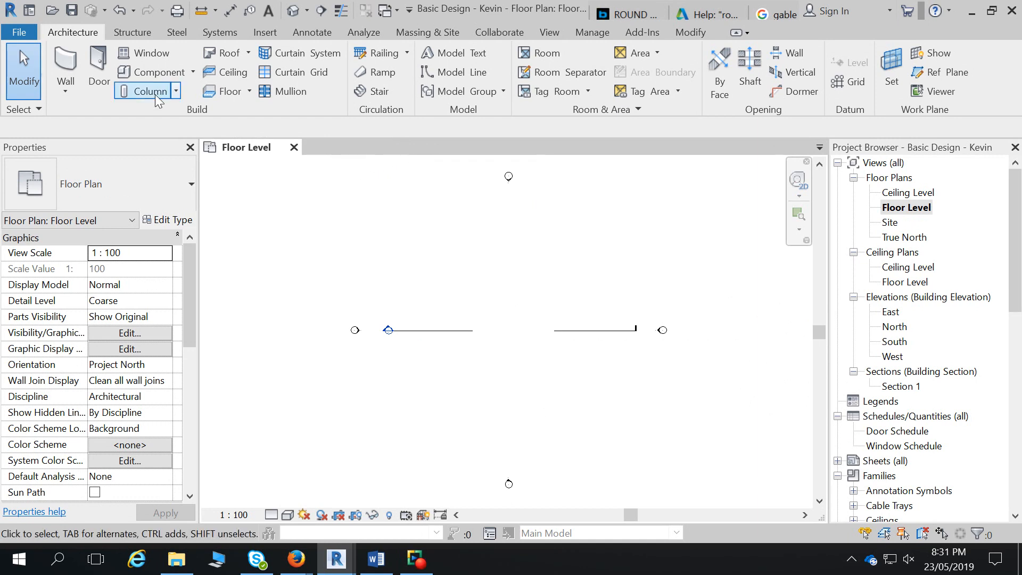
# - Start a wall using the Brick veneer - 250 timber type and rename that type to Brick veneer - 240 timber
pyautogui.click(65, 70)
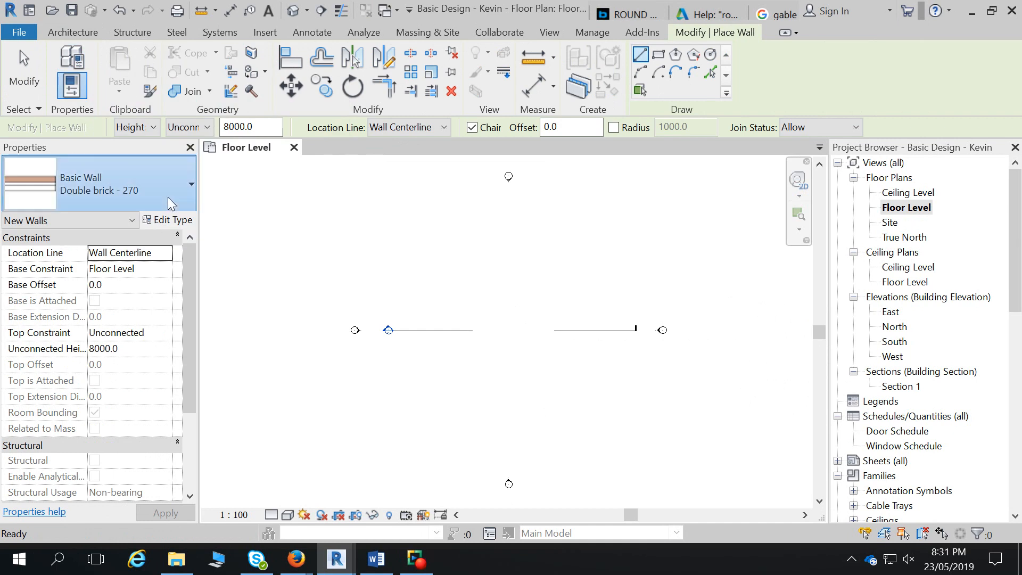
pyautogui.click(168, 198)
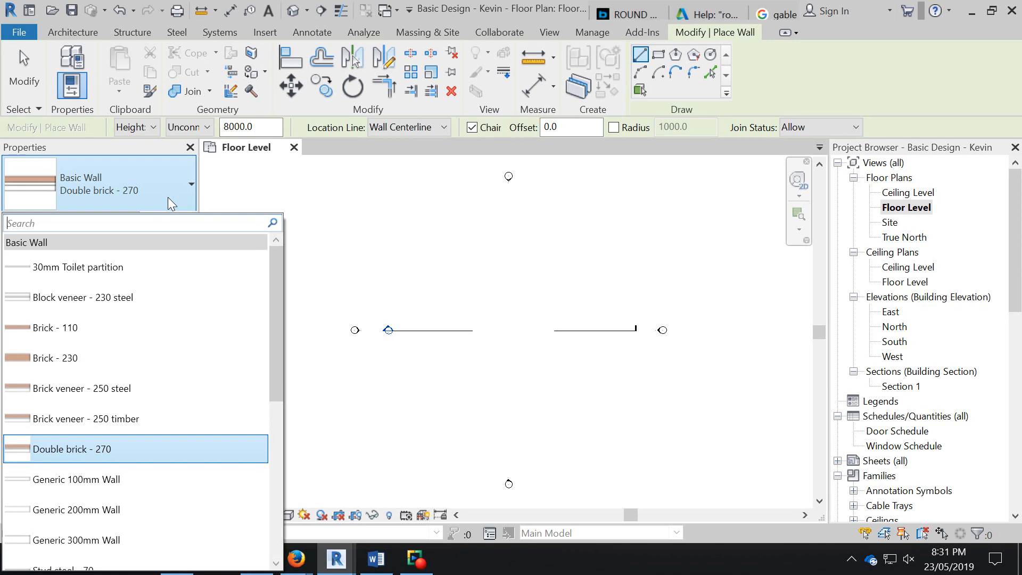
pyautogui.click(137, 420)
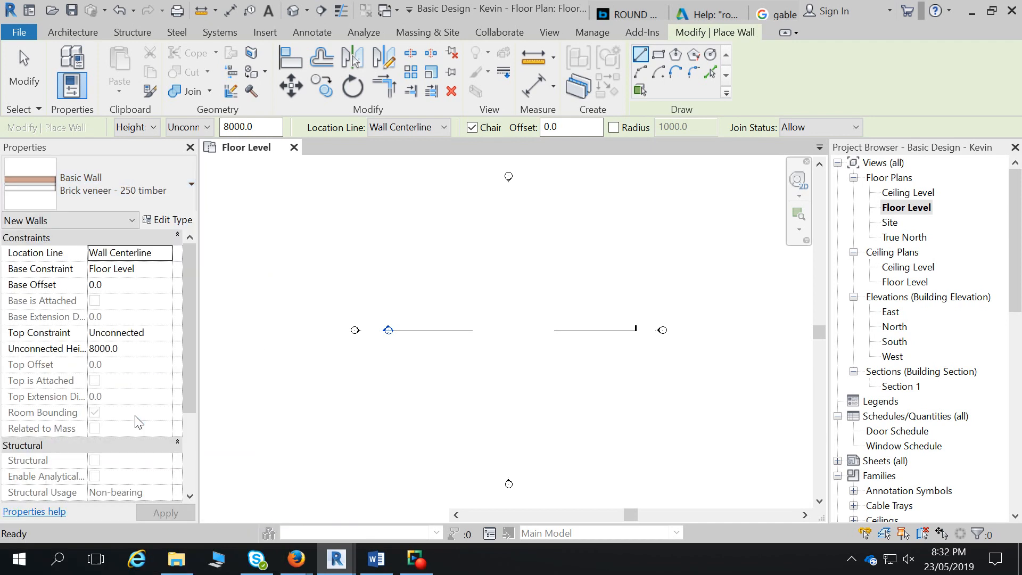
pyautogui.click(166, 219)
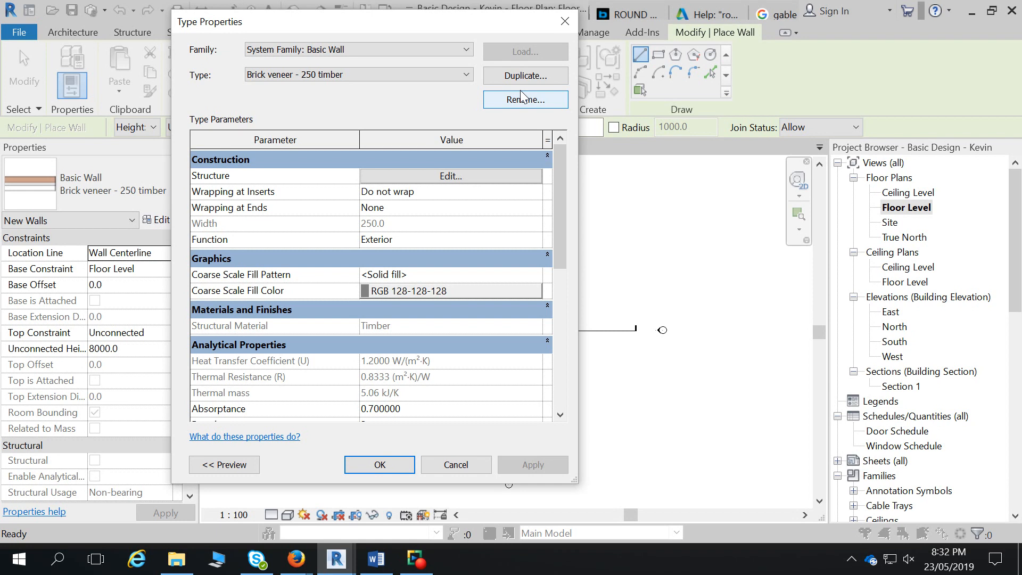
pyautogui.click(531, 107)
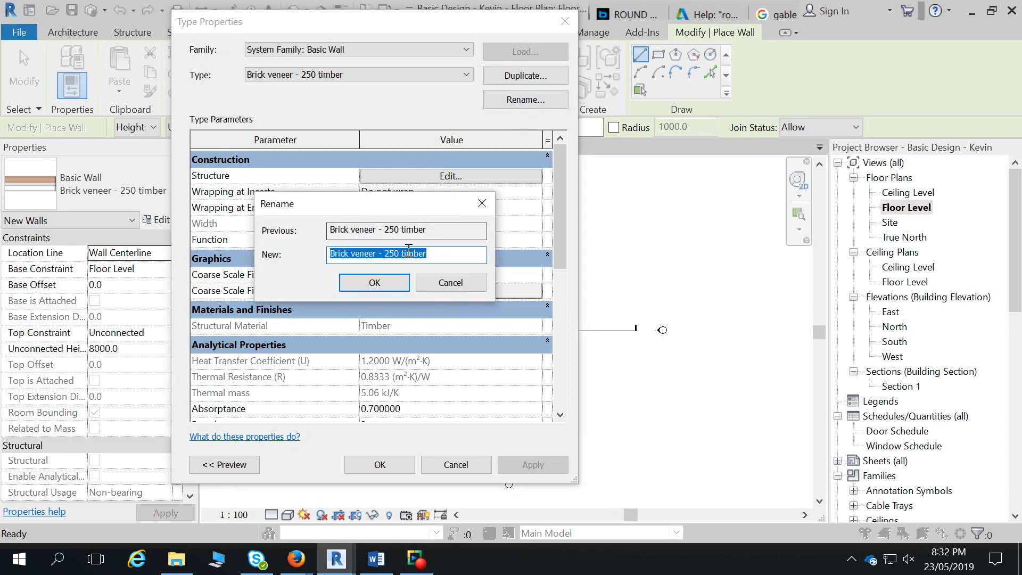
pyautogui.moveTo(396, 253); pyautogui.dragTo(389, 253)
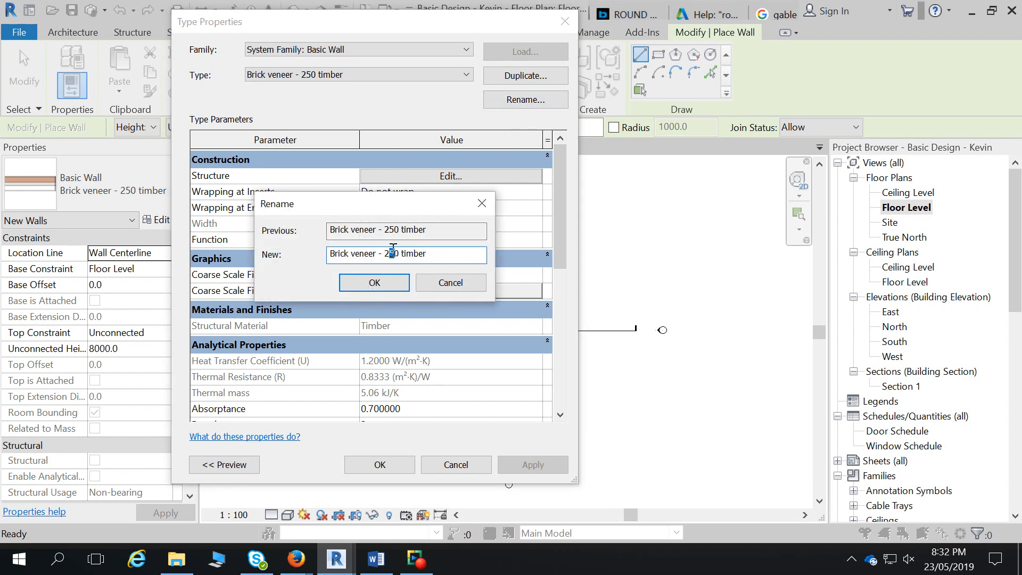
pyautogui.press('Return')
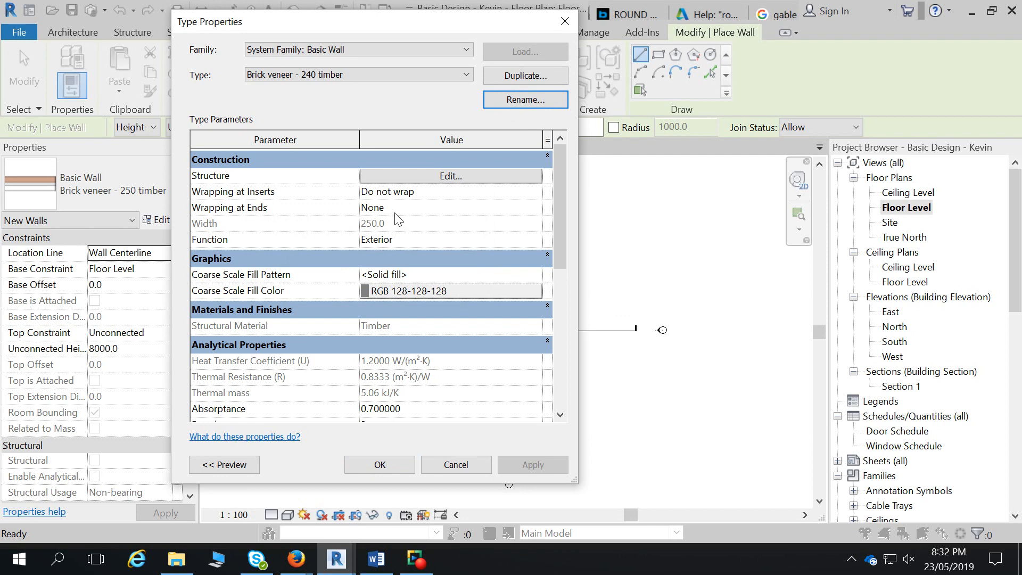
# - In the wall type's structure, set the Thermal/Air Layer thickness to 40 mm and accept the type changes
pyautogui.click(417, 177)
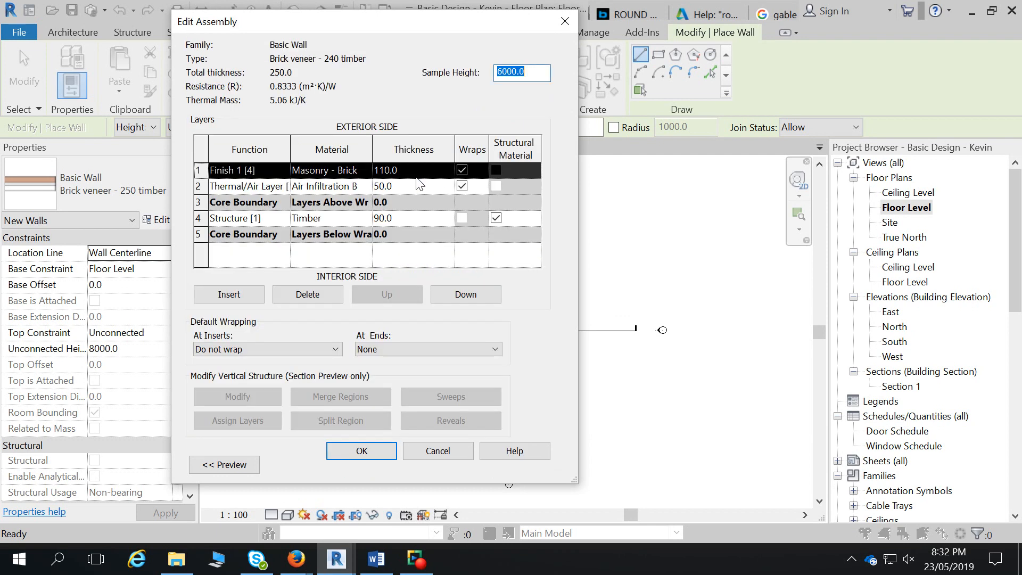
pyautogui.click(565, 21)
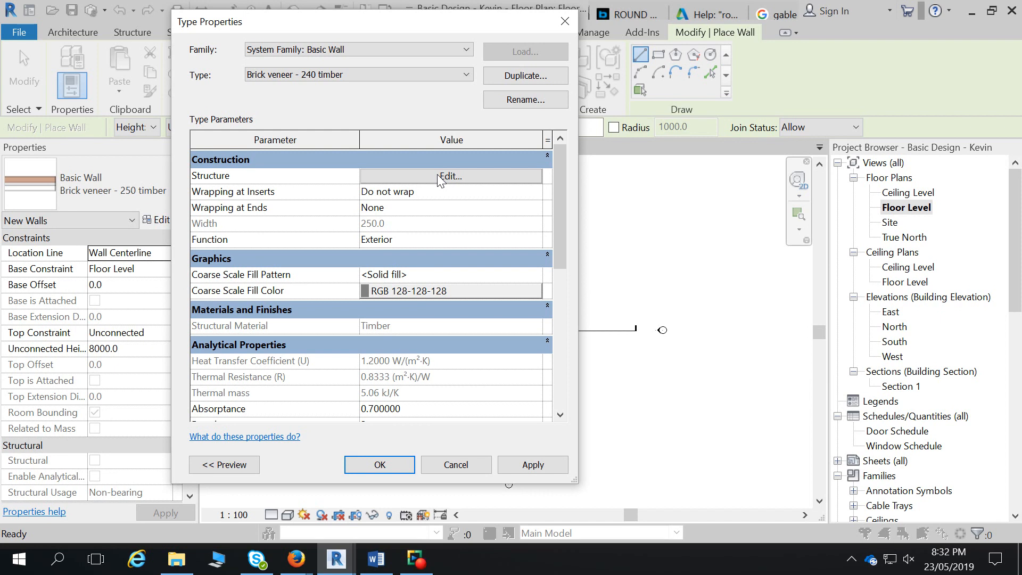
pyautogui.click(437, 175)
pyautogui.click(413, 187)
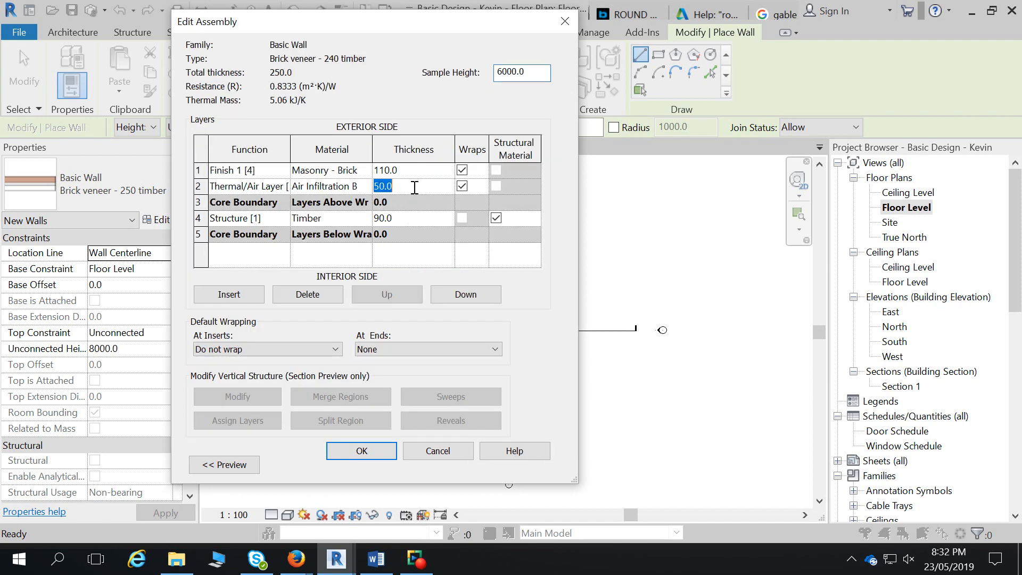
pyautogui.write('40')
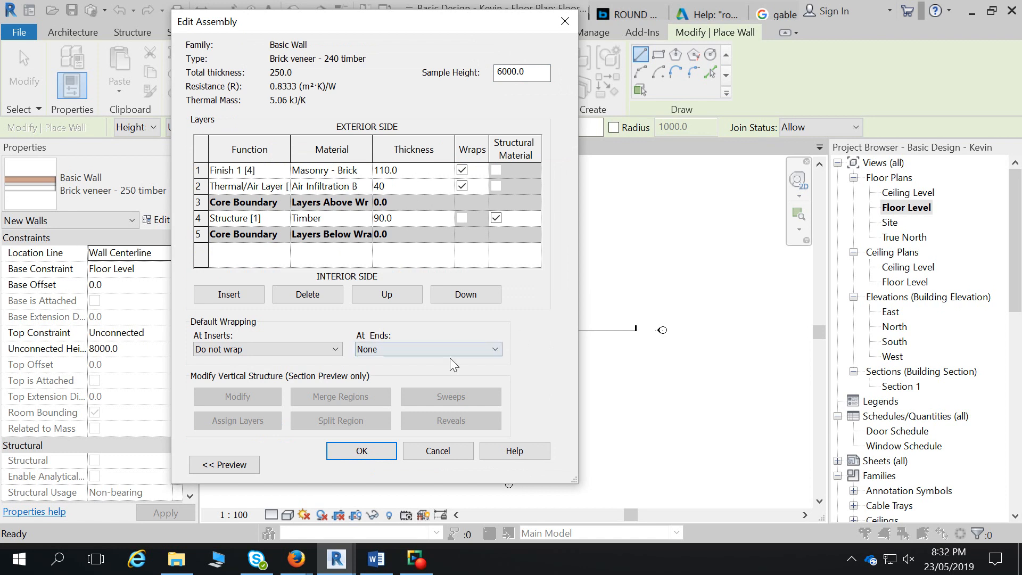
pyautogui.click(377, 453)
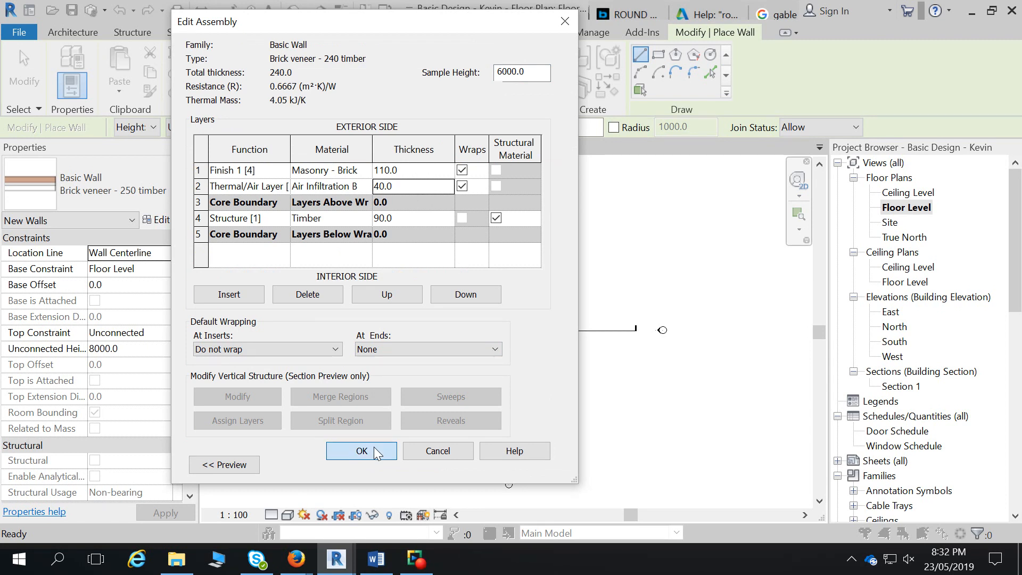
pyautogui.click(377, 453)
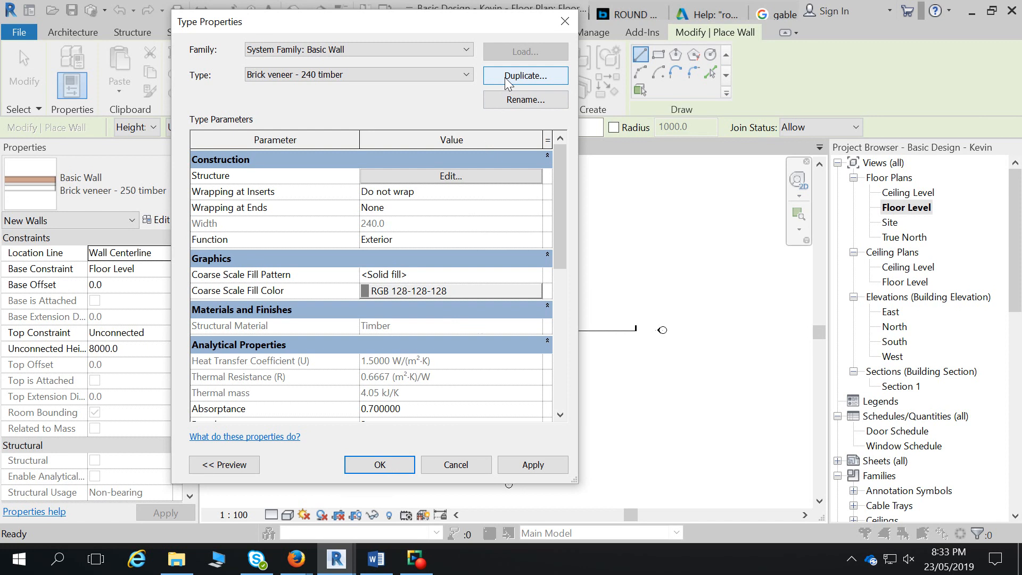
pyautogui.click(382, 467)
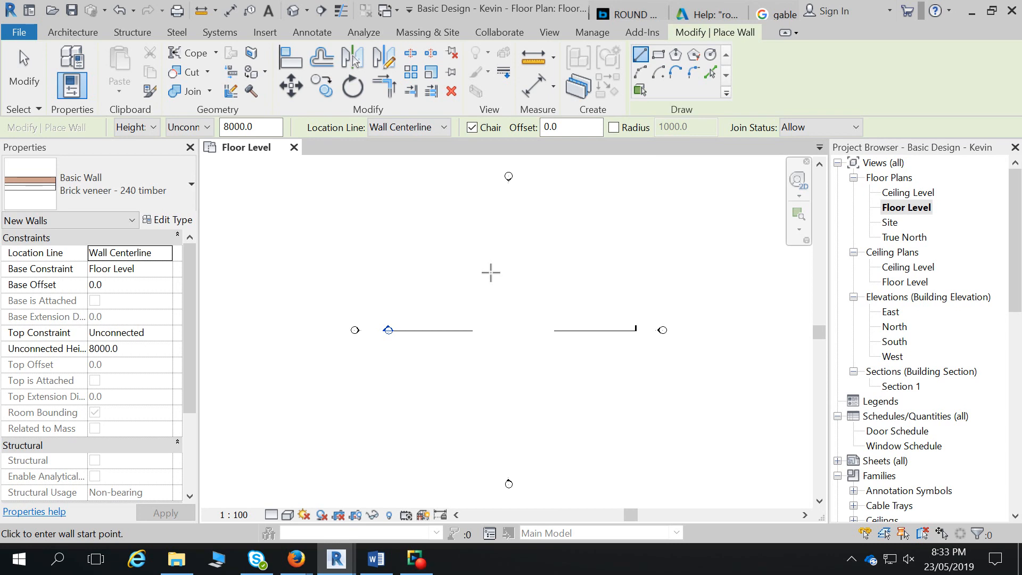
# - Set the new wall's height up to Ceiling Level and its location line to Finish Face: Exterior
pyautogui.click(207, 127)
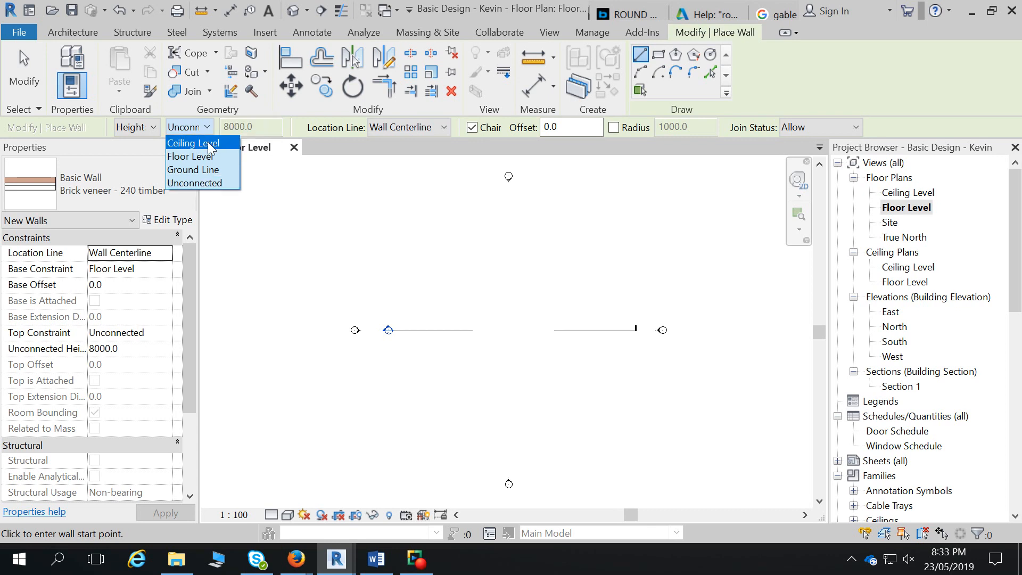
pyautogui.click(210, 143)
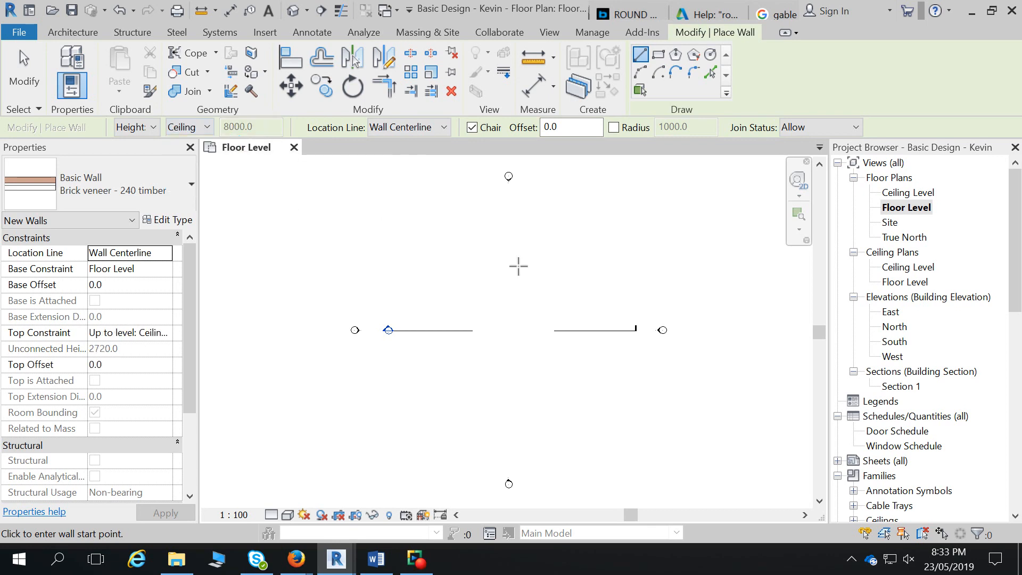
pyautogui.click(444, 127)
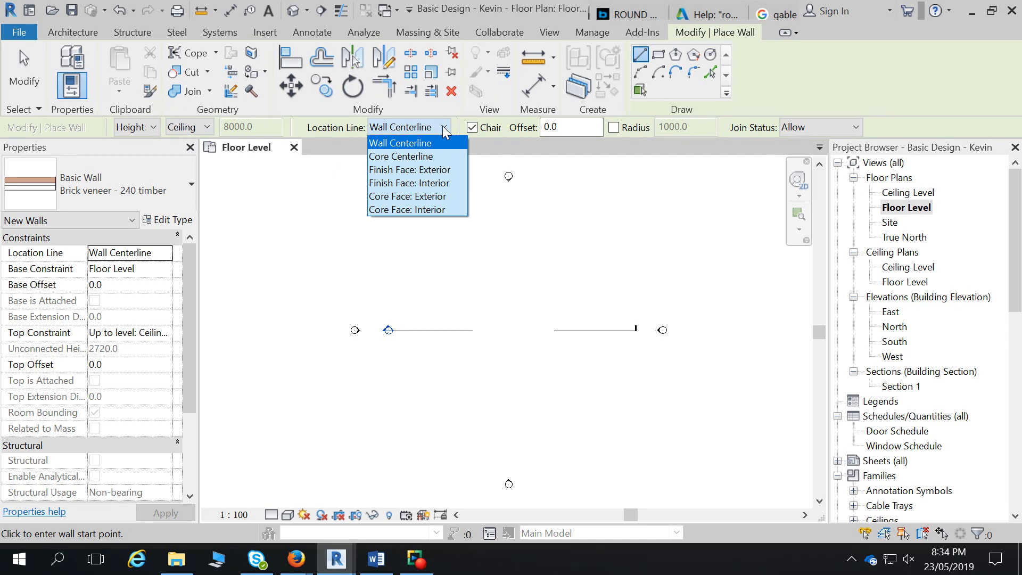
pyautogui.click(449, 169)
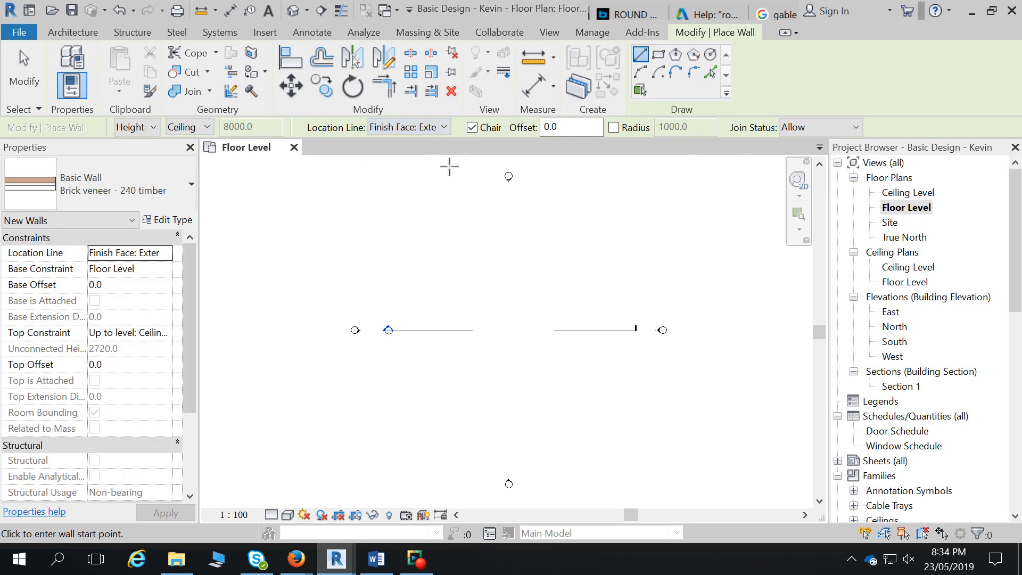
# - Change the Floor Level plan's detail level to Medium
pyautogui.click(273, 515)
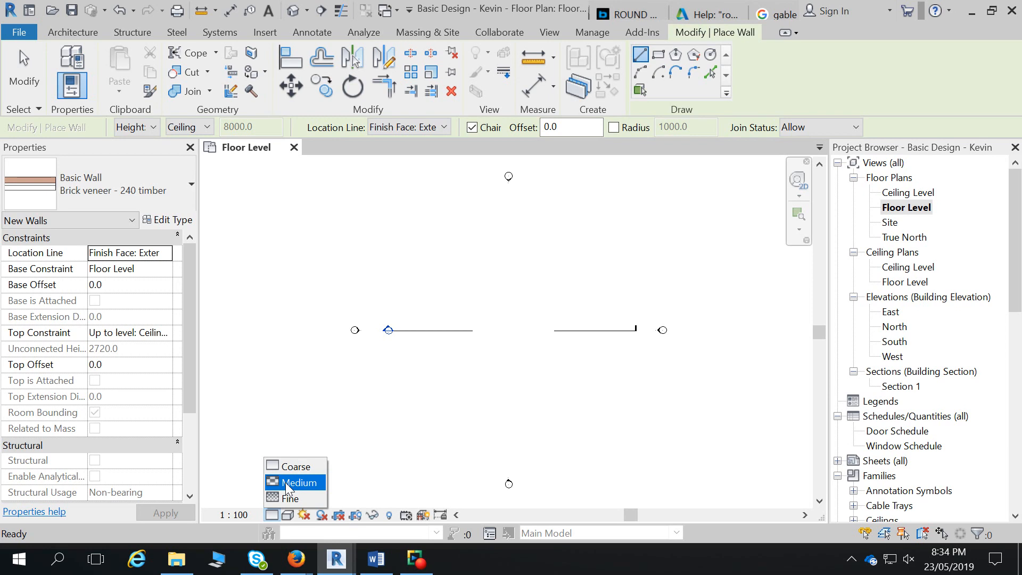
pyautogui.click(285, 482)
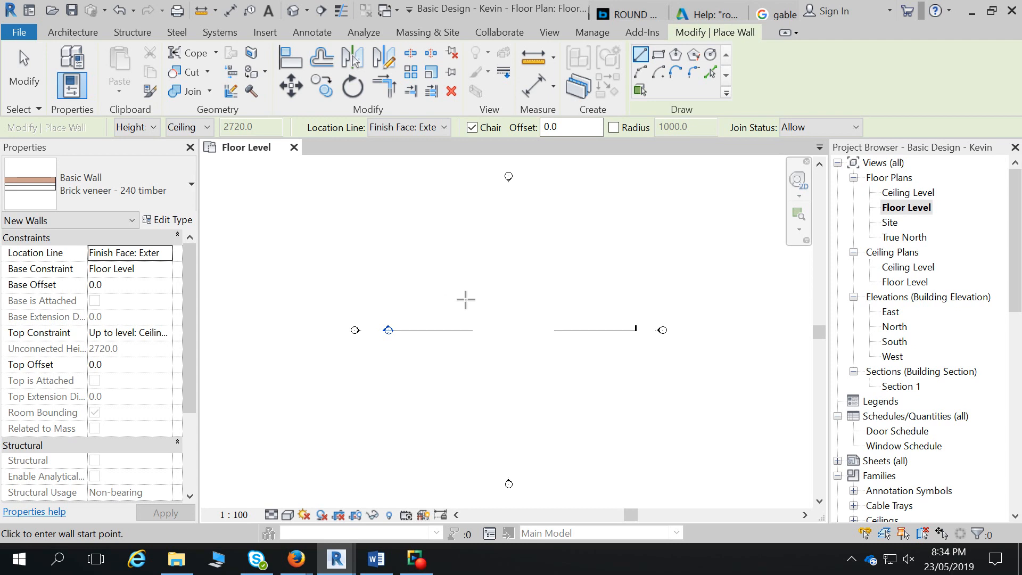
pyautogui.scroll(2, 464, 309)
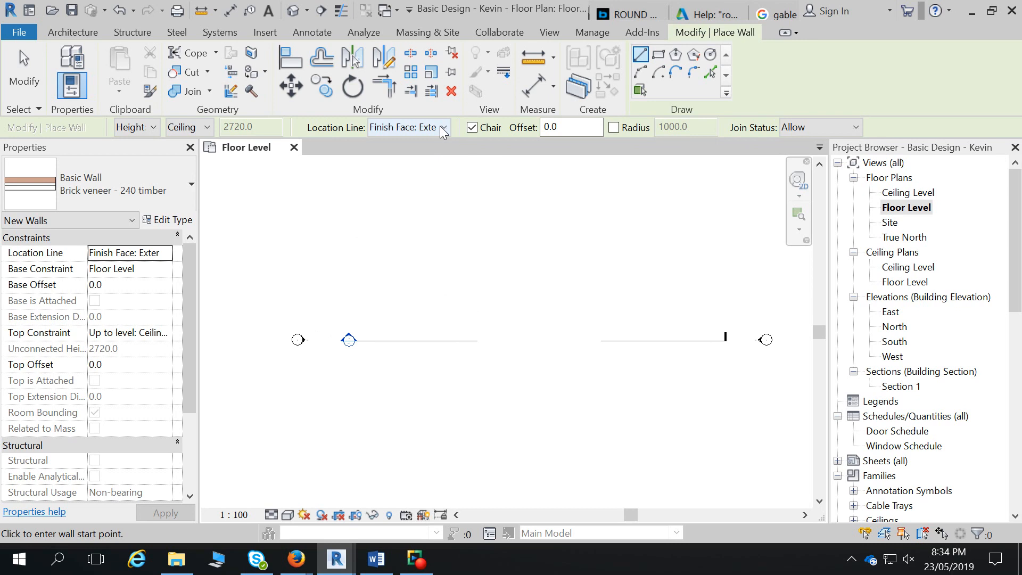
pyautogui.scroll(-1, 472, 339)
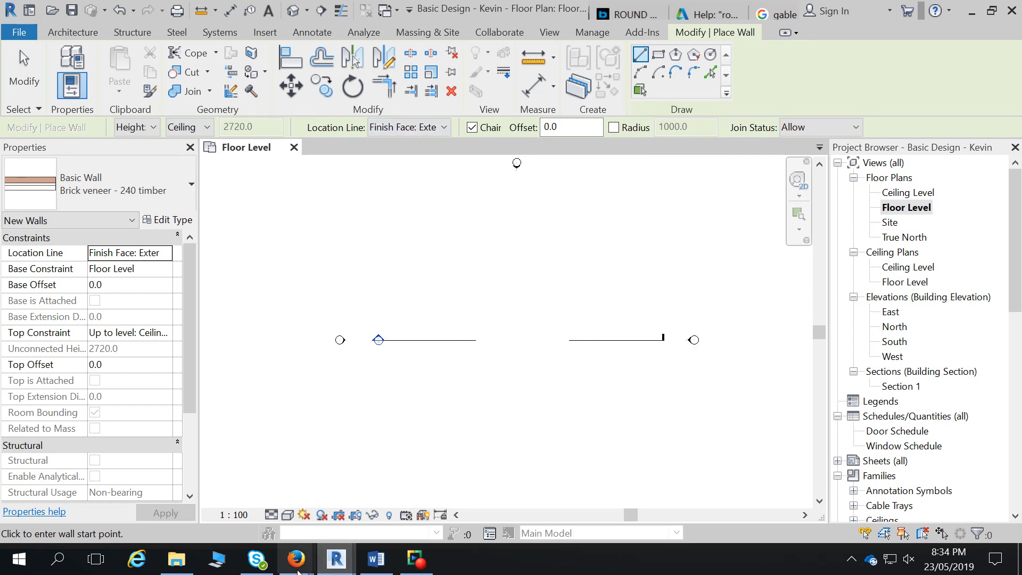
# - Switch to the exercise PDF in Firefox, examine the perimeter wall dimensions on the page 6 floor plan, and return to Revit
pyautogui.moveTo(297, 569)
pyautogui.click(298, 527)
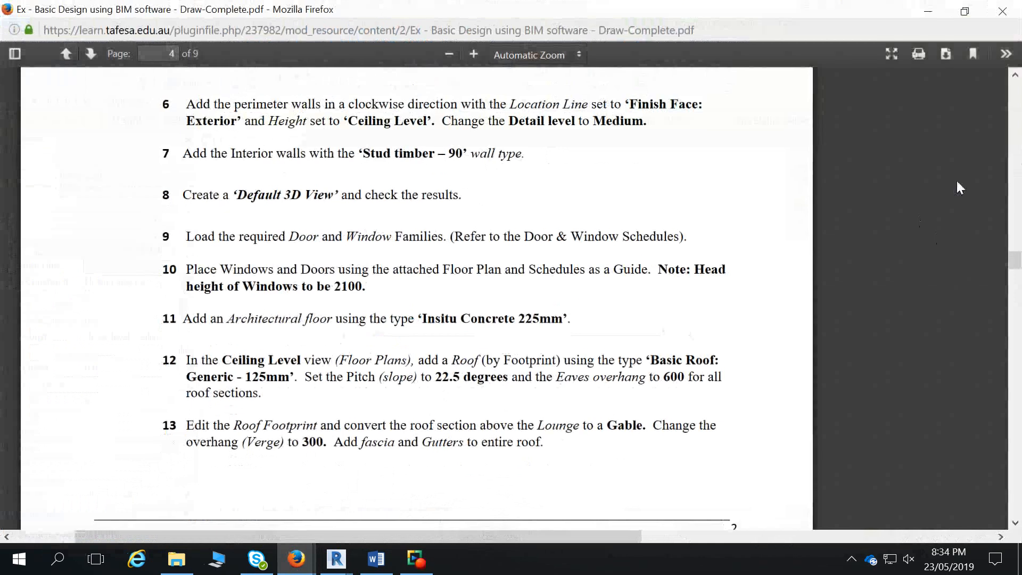
pyautogui.moveTo(1012, 260); pyautogui.dragTo(995, 335)
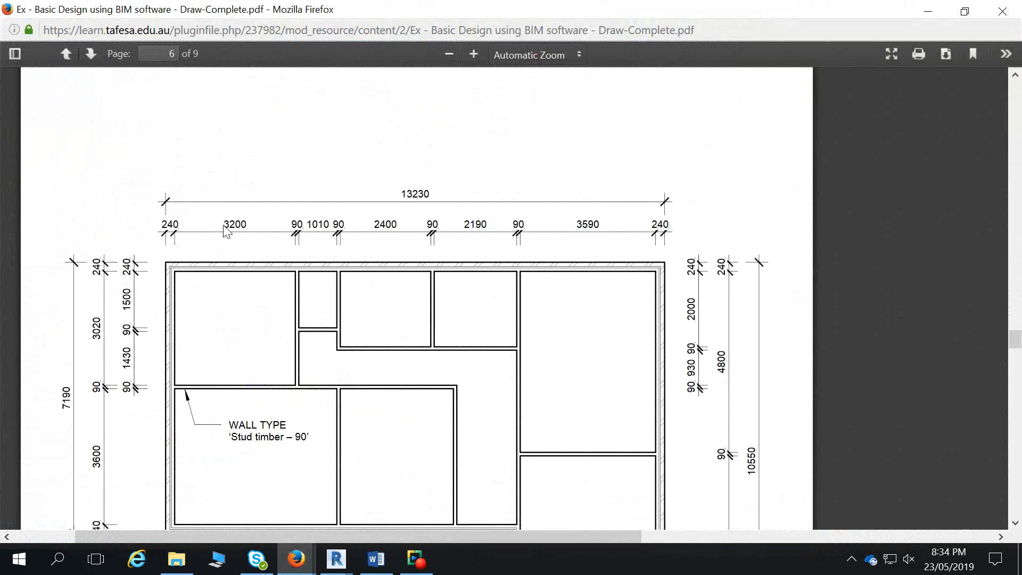
pyautogui.scroll(-1, 221, 237)
pyautogui.scroll(-1, 223, 241)
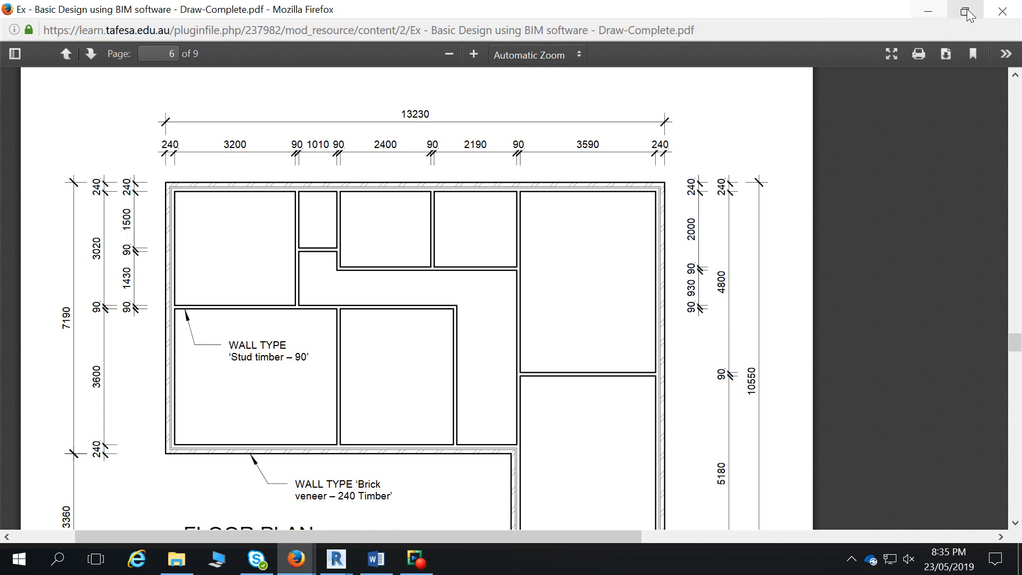
pyautogui.click(922, 12)
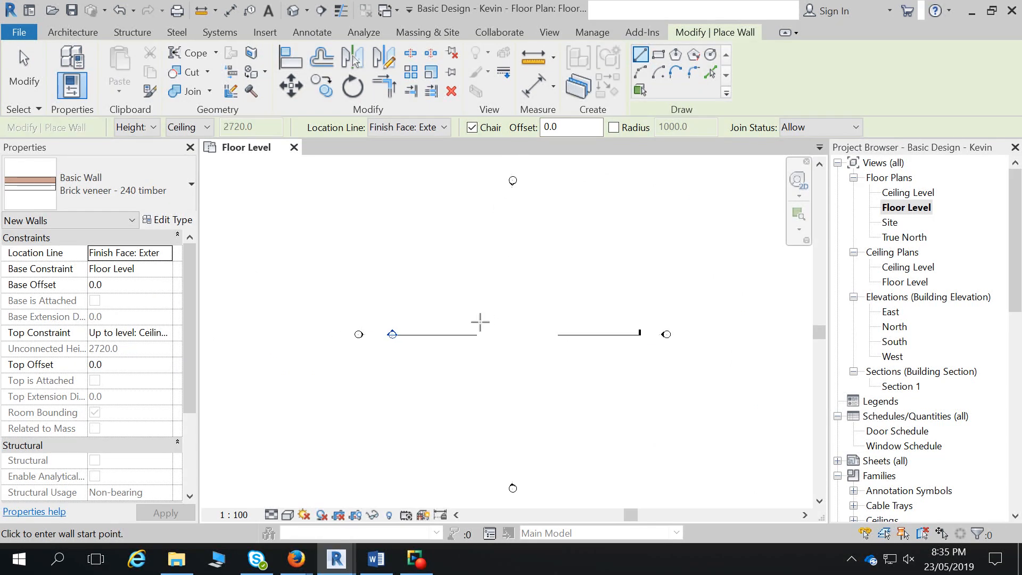
# - Draw the first perimeter walls on the floor plan: 13230 horizontally to the right, turning 10550 vertically down
pyautogui.scroll(2, 479, 322)
pyautogui.click(479, 320)
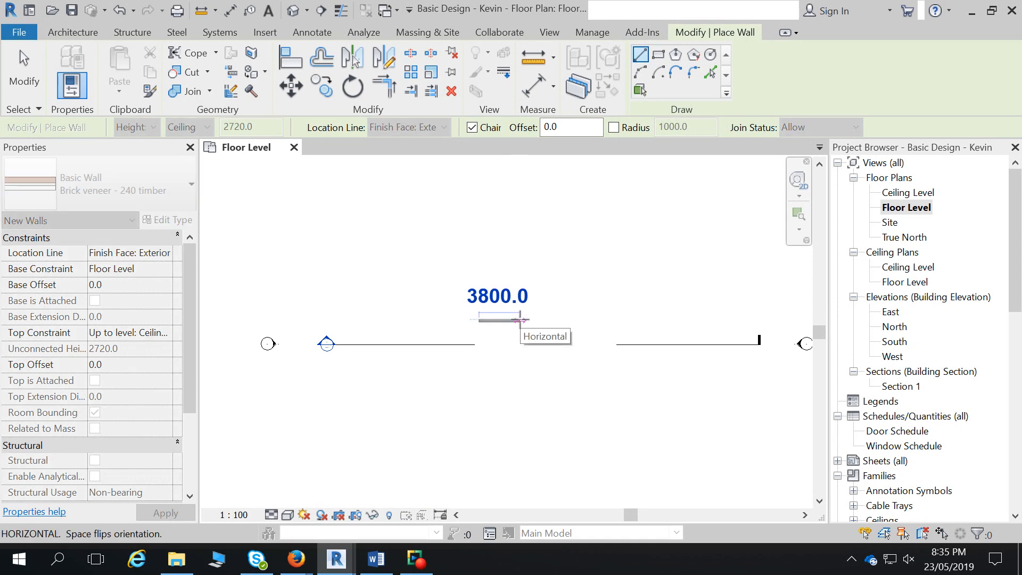
pyautogui.write('13230')
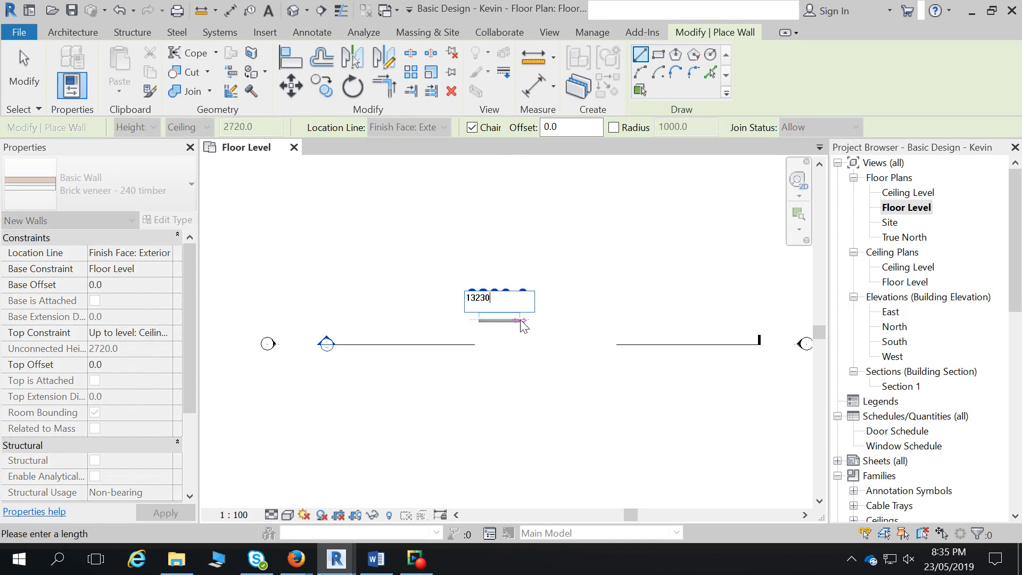
pyautogui.press('Return')
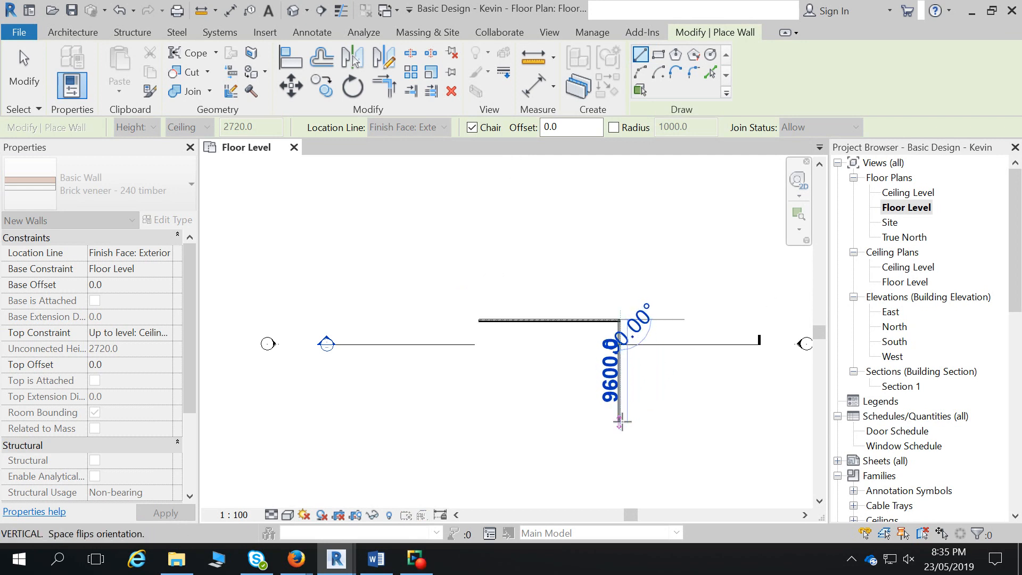
pyautogui.write('1')
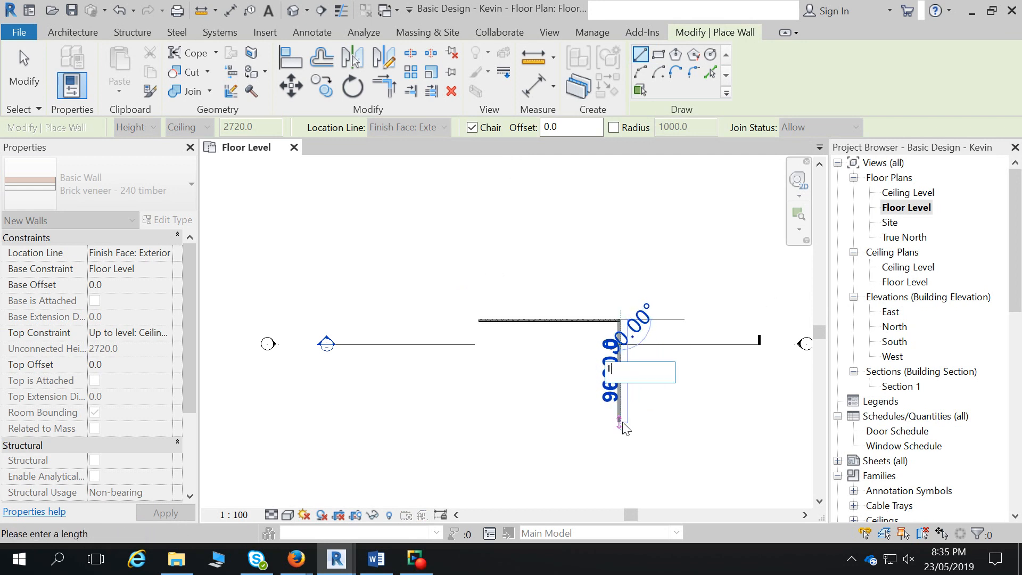
pyautogui.write('0550')
pyautogui.press('Return')
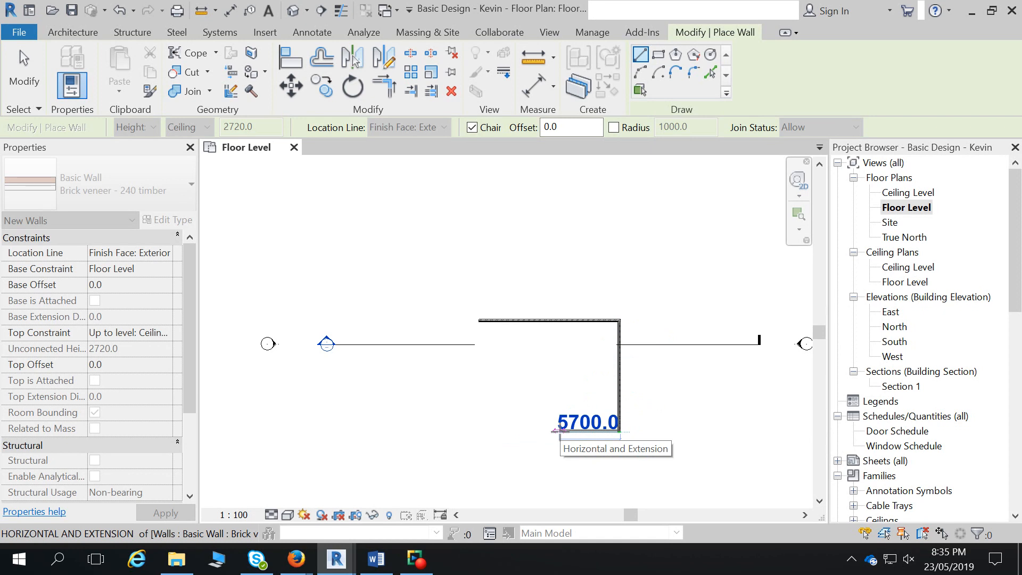
# - Continue the perimeter with a 4070 wall to the left and a 3360 wall upwards
pyautogui.write('4070')
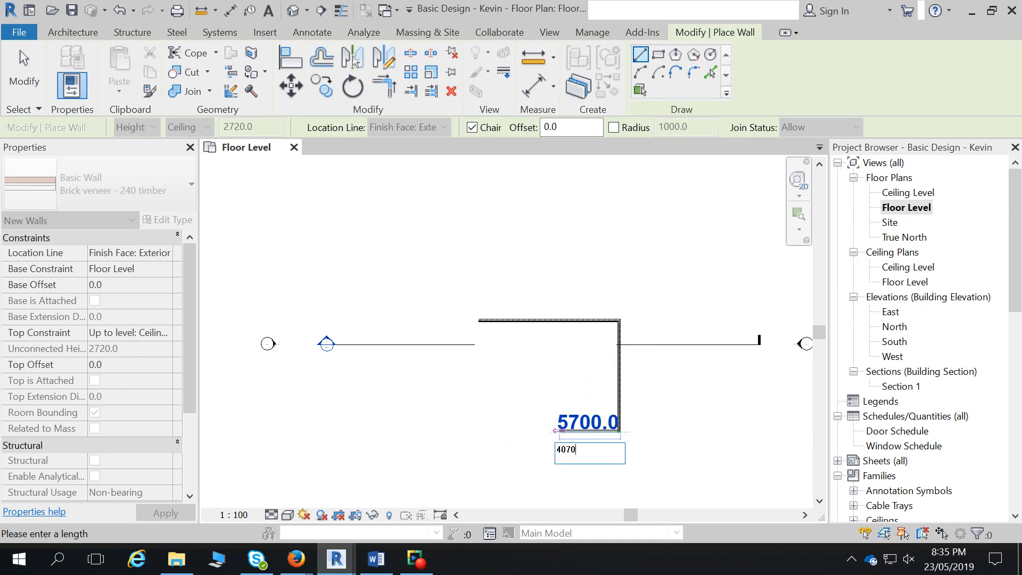
pyautogui.press('Return')
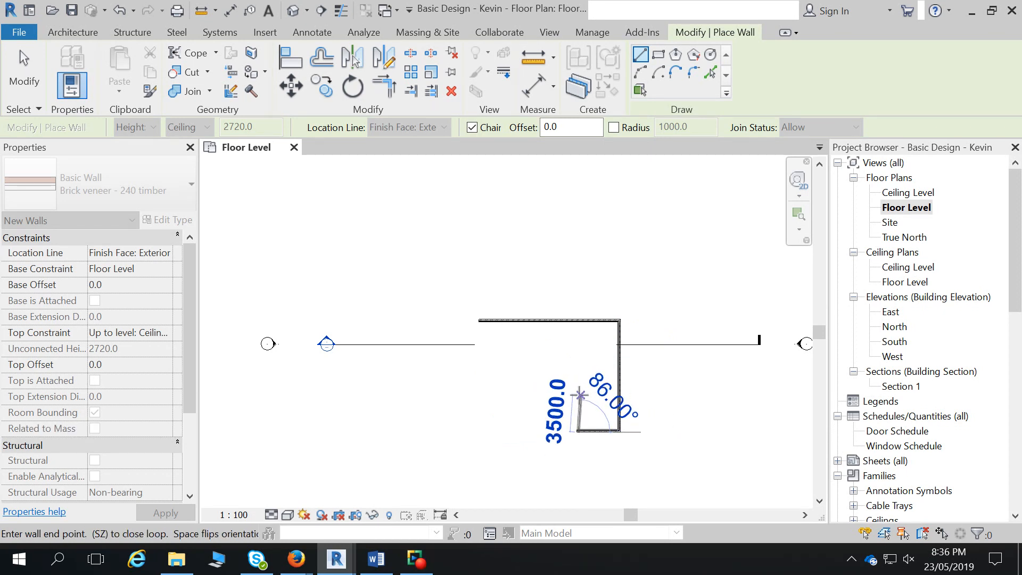
pyautogui.write('3360')
pyautogui.press('Return')
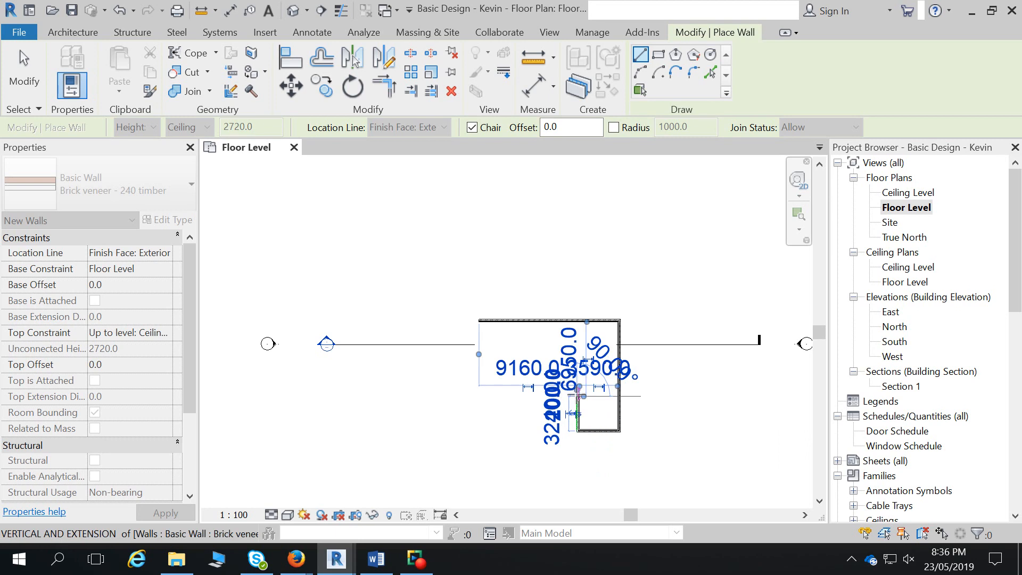
# - Run the wall left until it aligns with the first wall's start, close the perimeter at the starting corner, and end wall placement
pyautogui.click(579, 396)
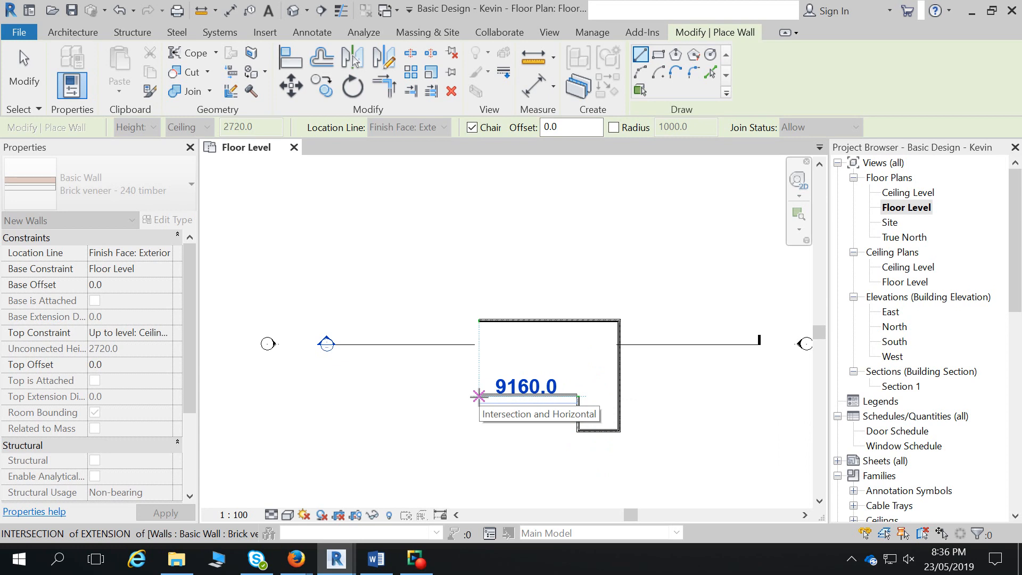
pyautogui.click(478, 396)
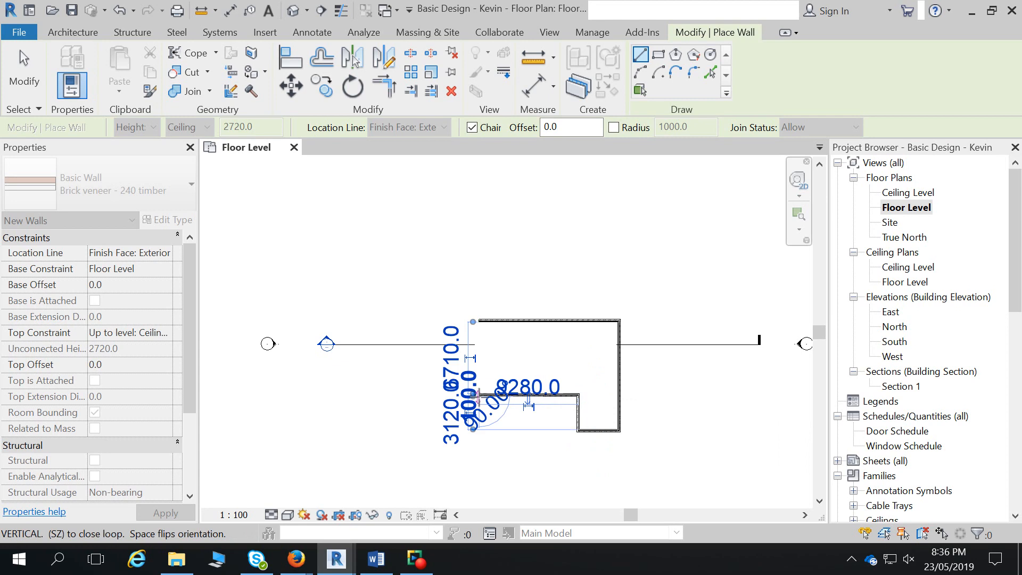
pyautogui.click(479, 320)
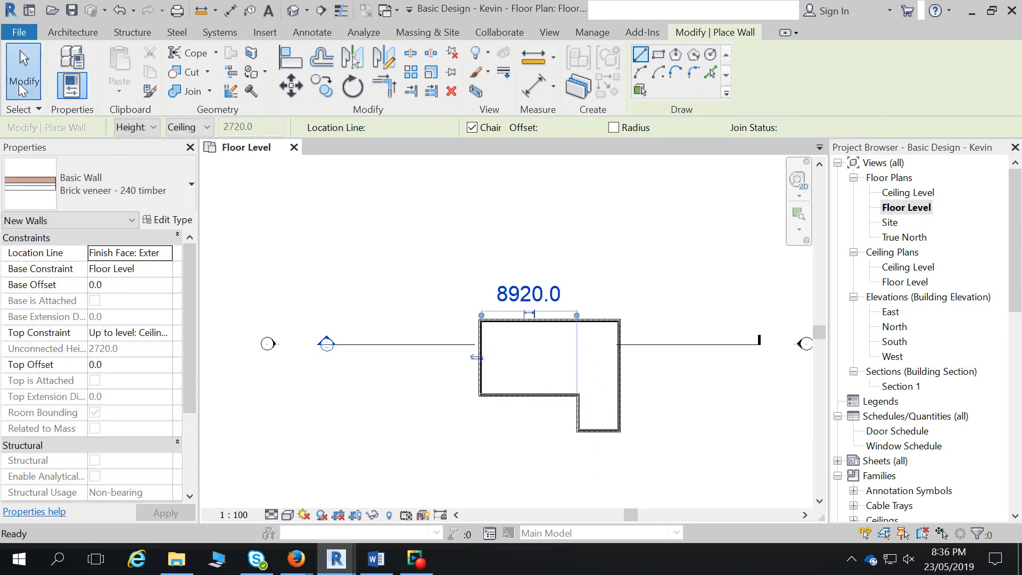
pyautogui.click(23, 80)
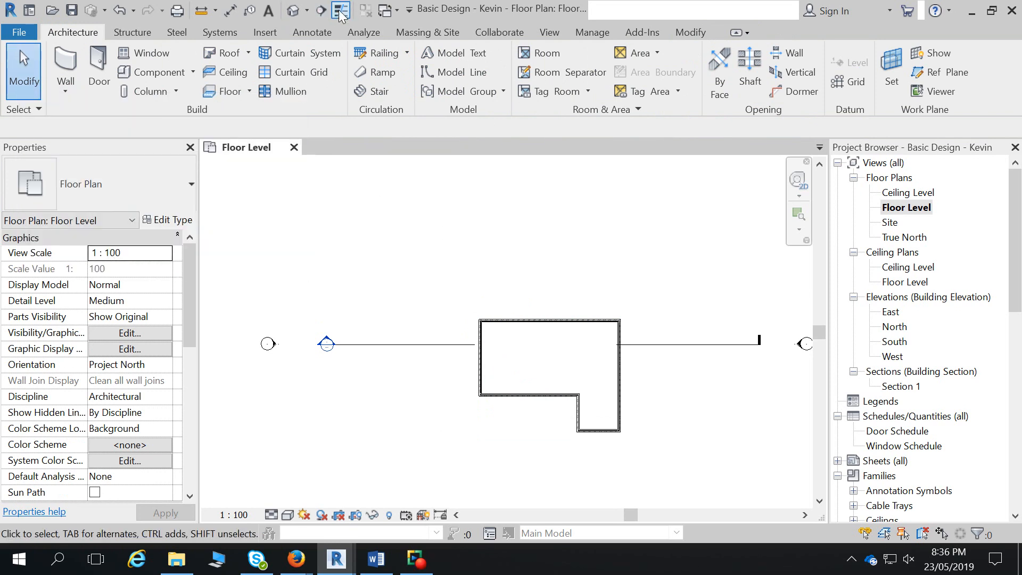
# - Add an aligned dimension above the upper wall between the outer faces of the end walls, with Wall faces as the reference
pyautogui.click(229, 10)
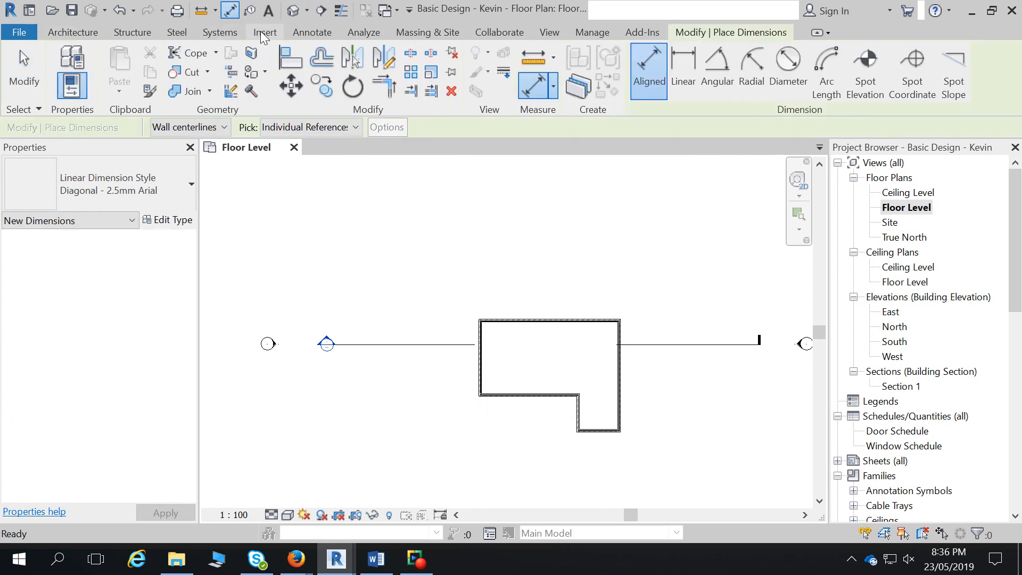
pyautogui.click(310, 33)
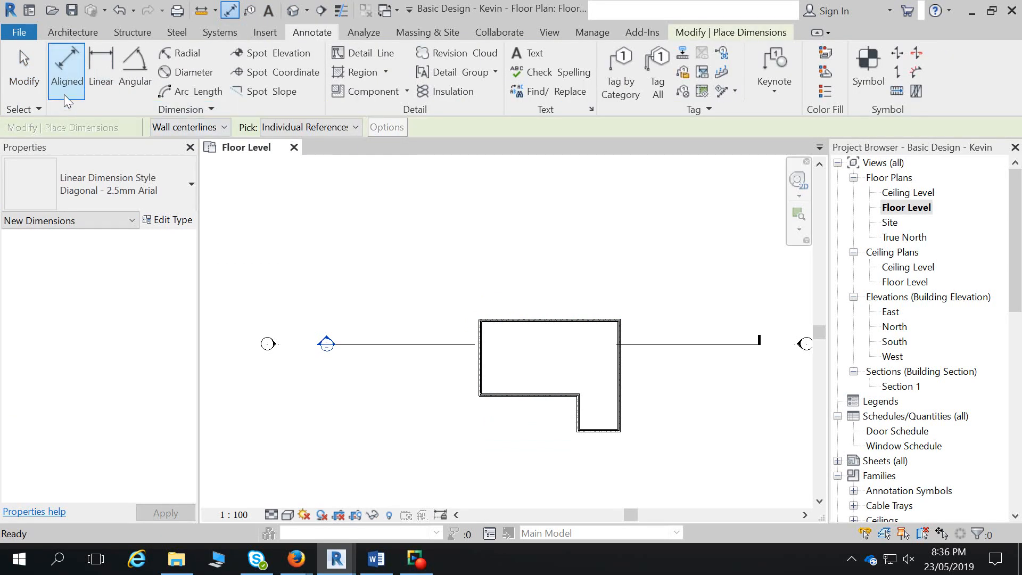
pyautogui.click(218, 128)
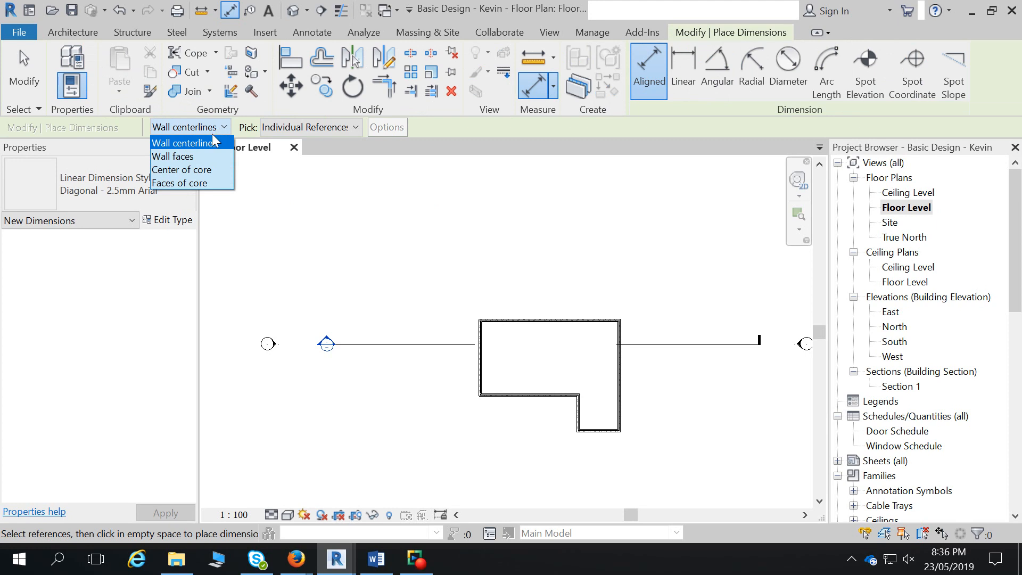
pyautogui.click(202, 156)
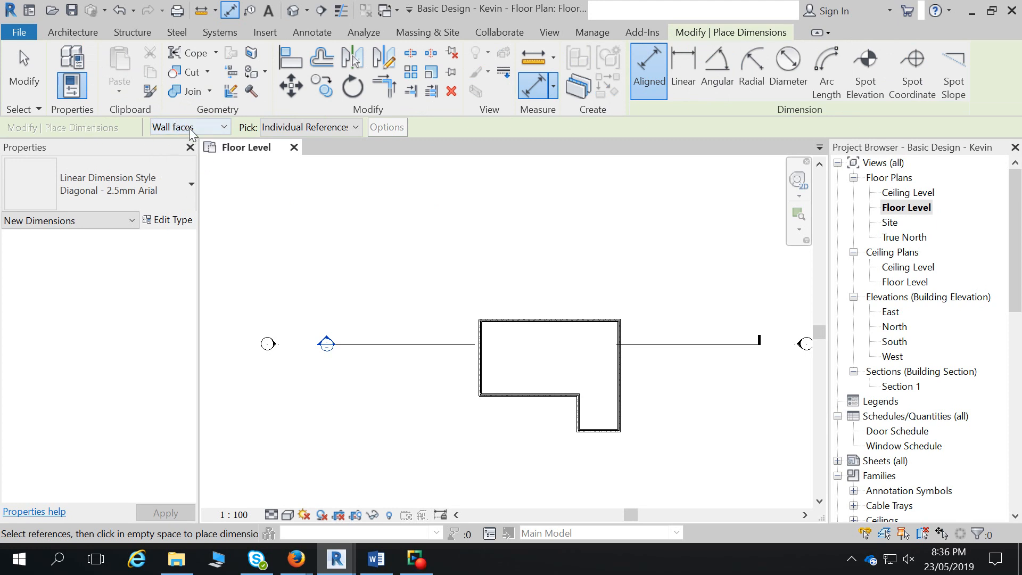
pyautogui.scroll(3, 456, 336)
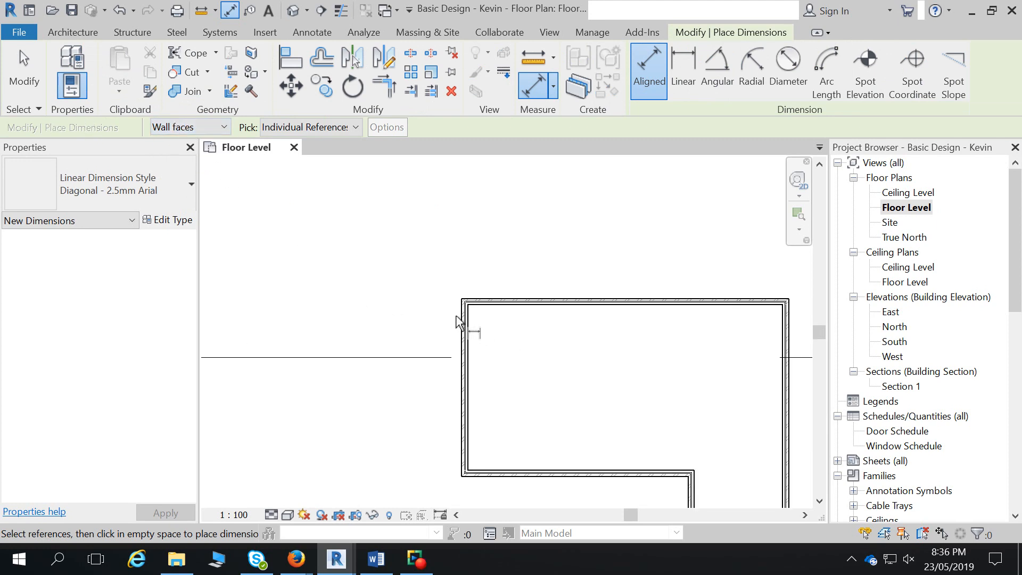
pyautogui.click(461, 325)
pyautogui.press('Escape')
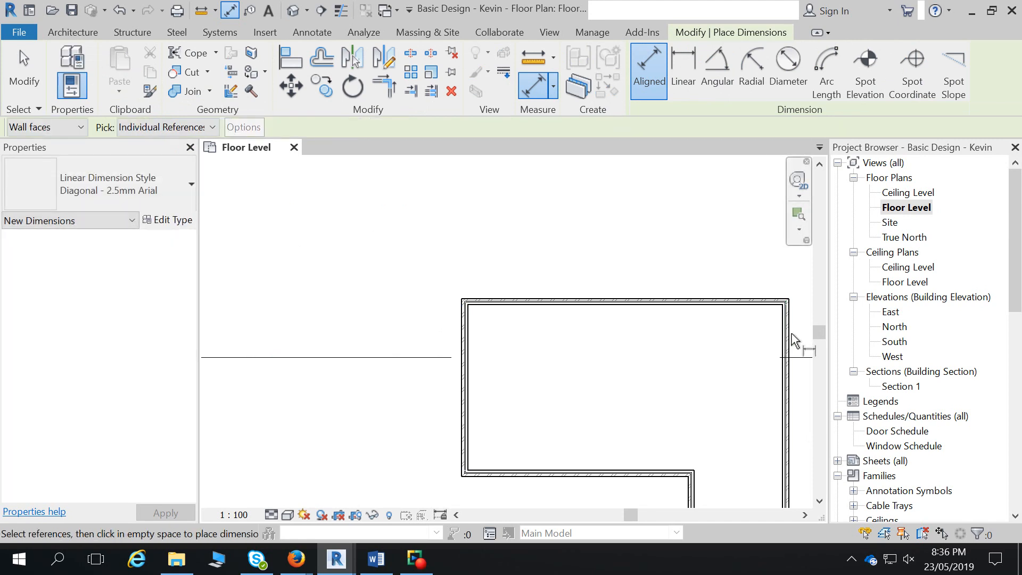
pyautogui.click(795, 339)
pyautogui.click(465, 346)
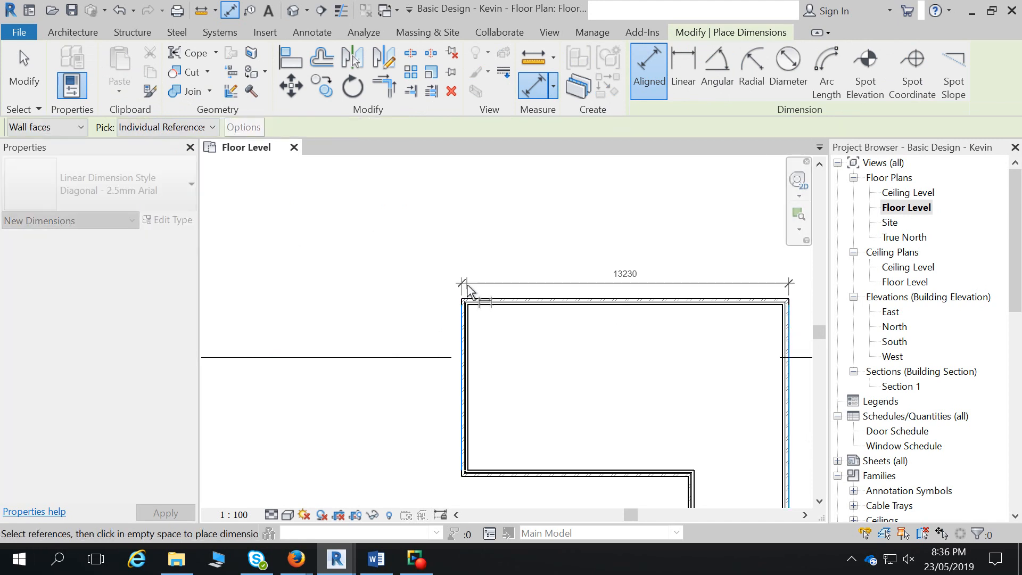
pyautogui.click(471, 282)
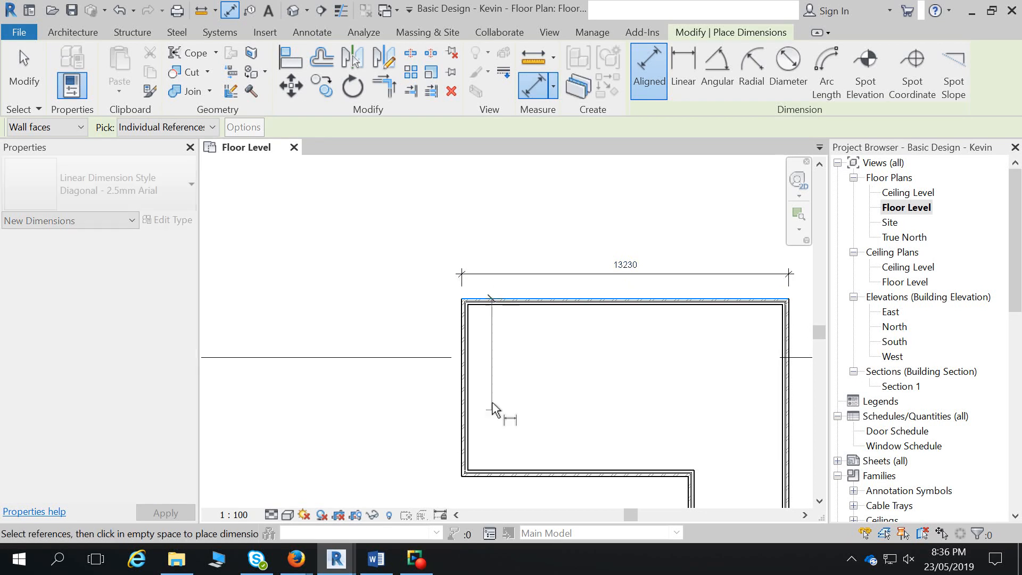
# - Dimension the outer faces along the house's left side, and place a continuous dimension string below the house including the step in the plan
pyautogui.click(490, 474)
pyautogui.click(429, 476)
pyautogui.moveTo(529, 474); pyautogui.dragTo(502, 343, button='middle')
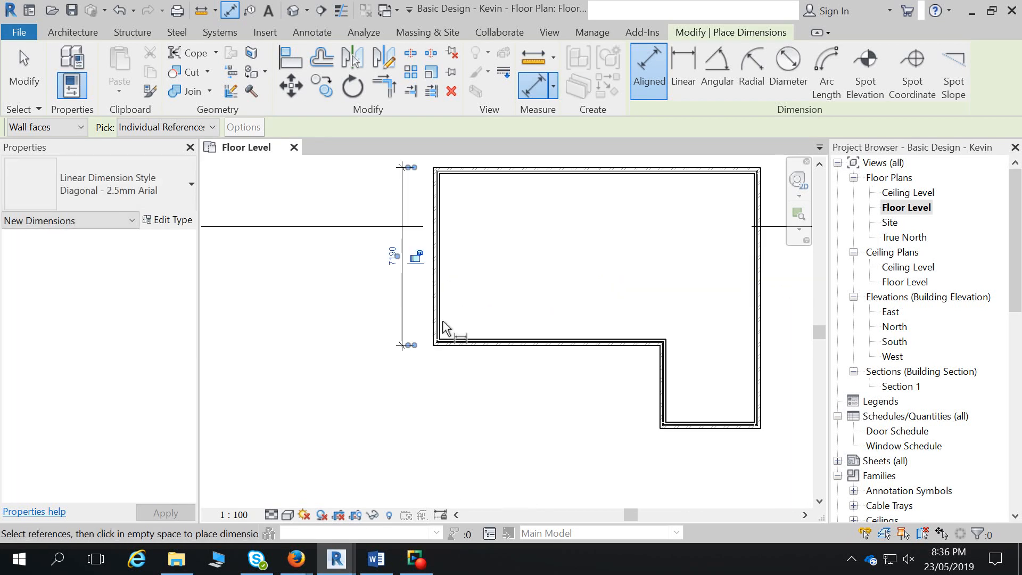
pyautogui.click(436, 331)
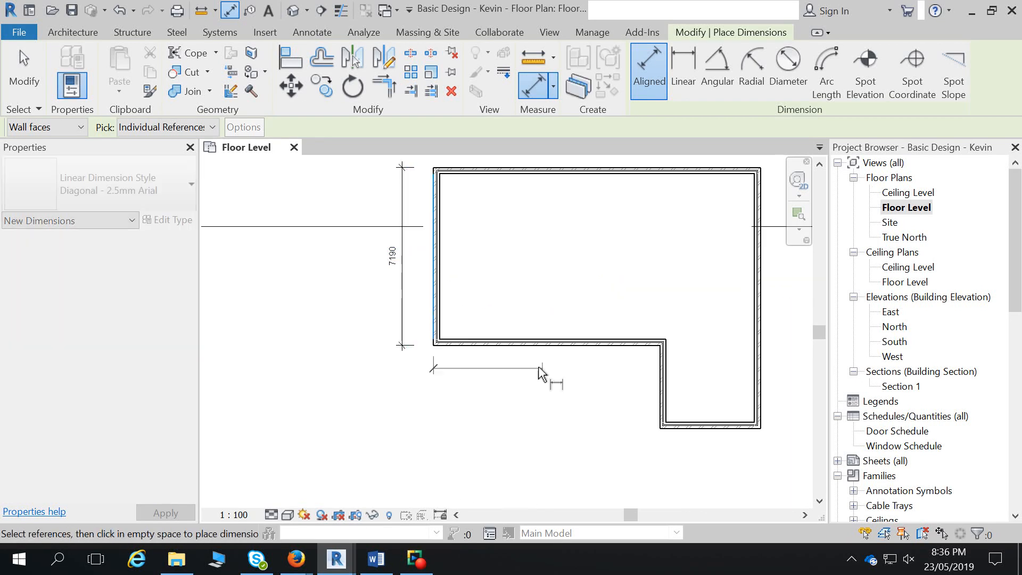
pyautogui.click(660, 379)
pyautogui.click(762, 382)
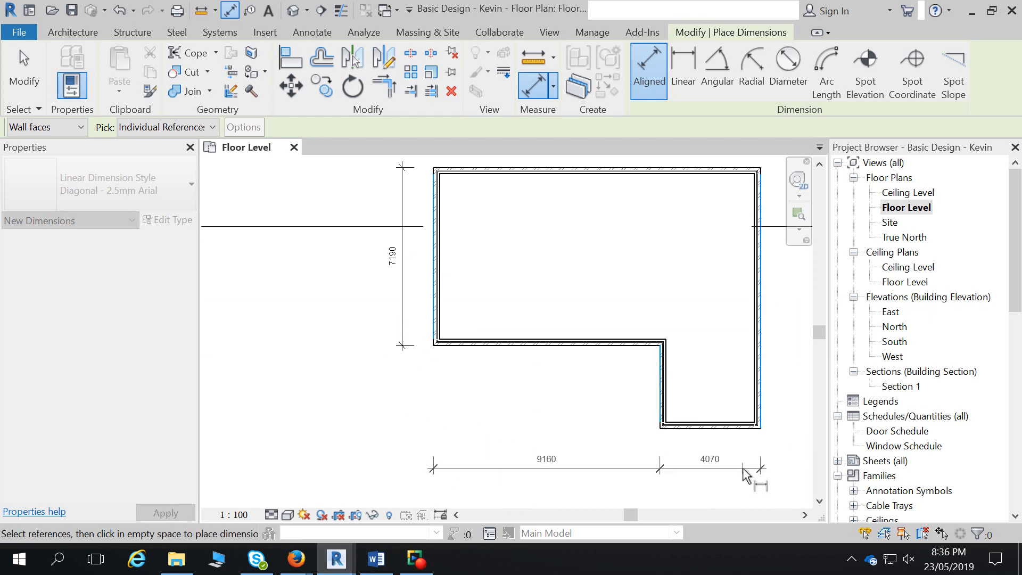
pyautogui.click(745, 473)
# - Dimension the overall depth along the right side between the lowest and uppermost walls' outer faces, and finish dimensioning
pyautogui.scroll(-3, 551, 374)
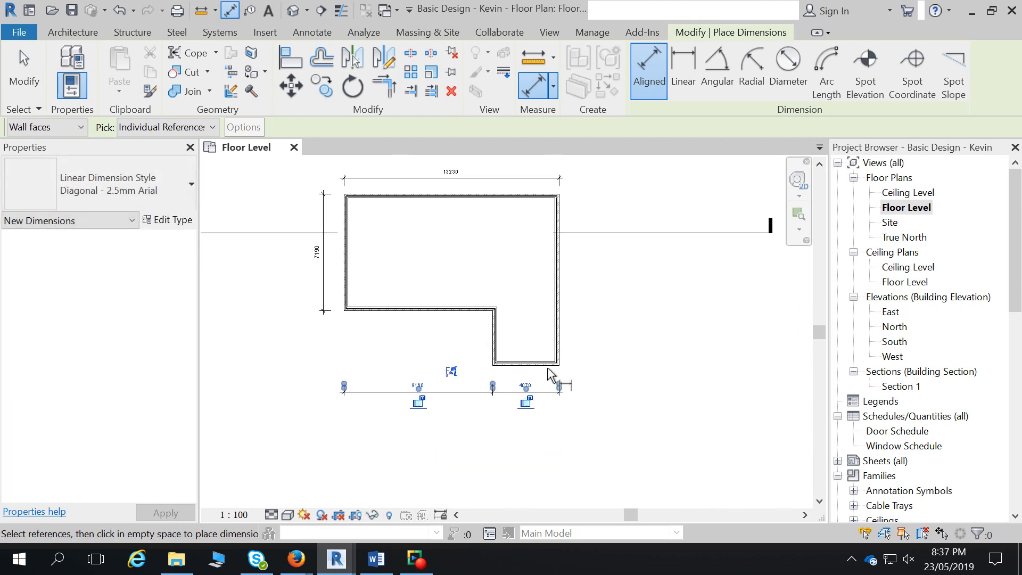
pyautogui.click(550, 366)
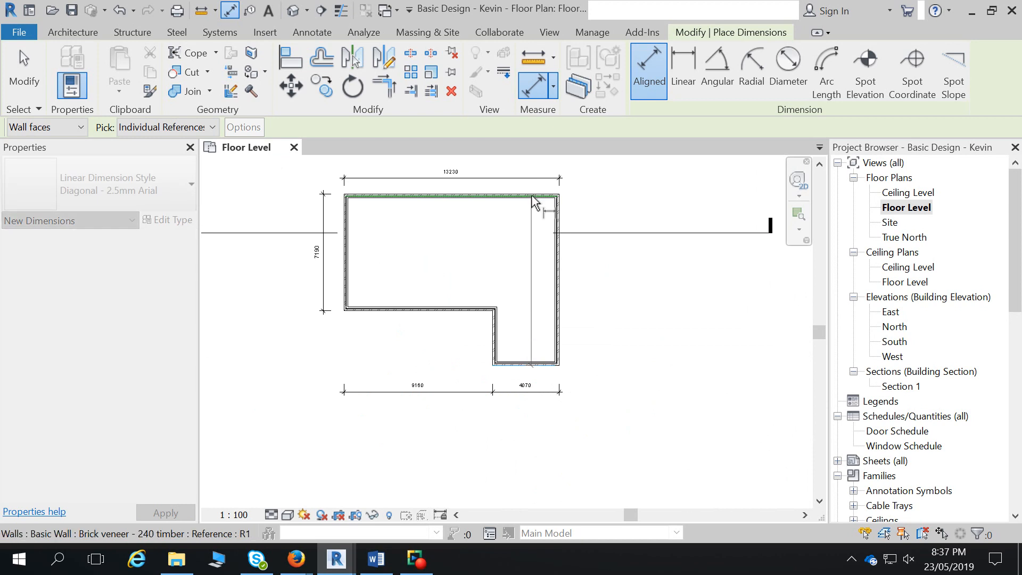
pyautogui.click(534, 198)
pyautogui.click(583, 226)
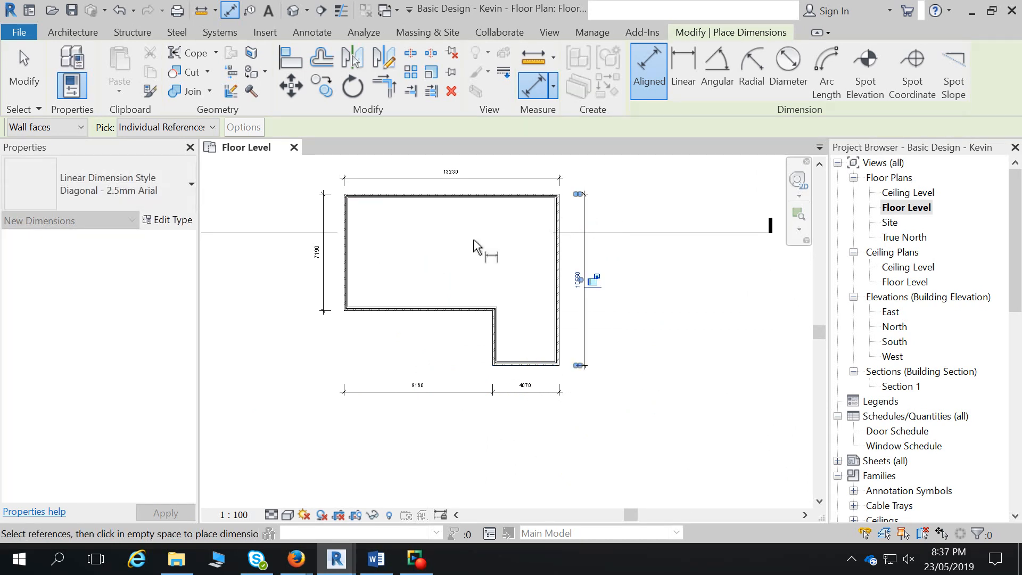
pyautogui.press('Escape')
pyautogui.press('Escape')
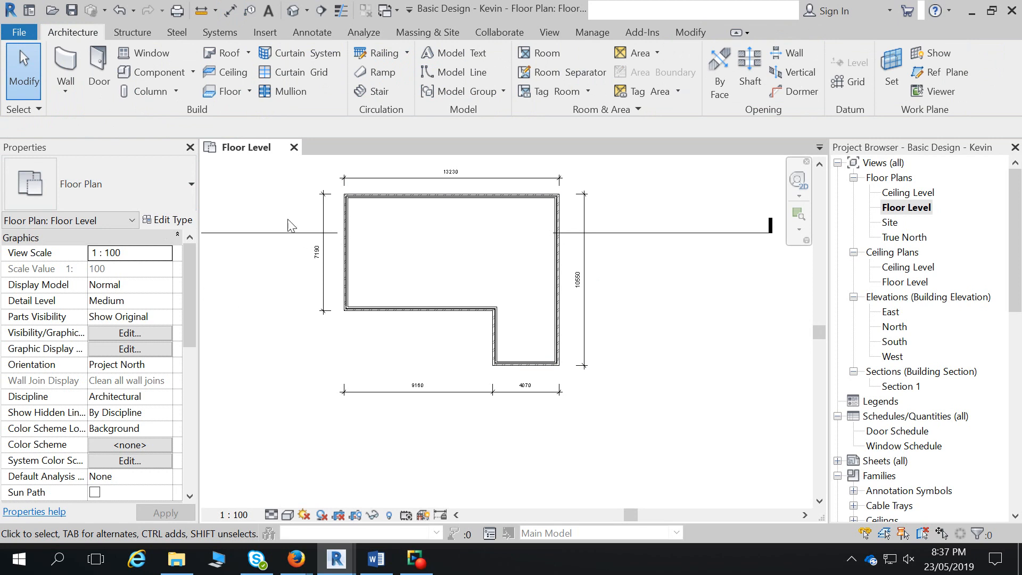
# - Set the wall location line to Wall Centerline and draw a 13230 horizontal wall in the empty area above the house
pyautogui.moveTo(348, 234); pyautogui.dragTo(370, 308, button='middle')
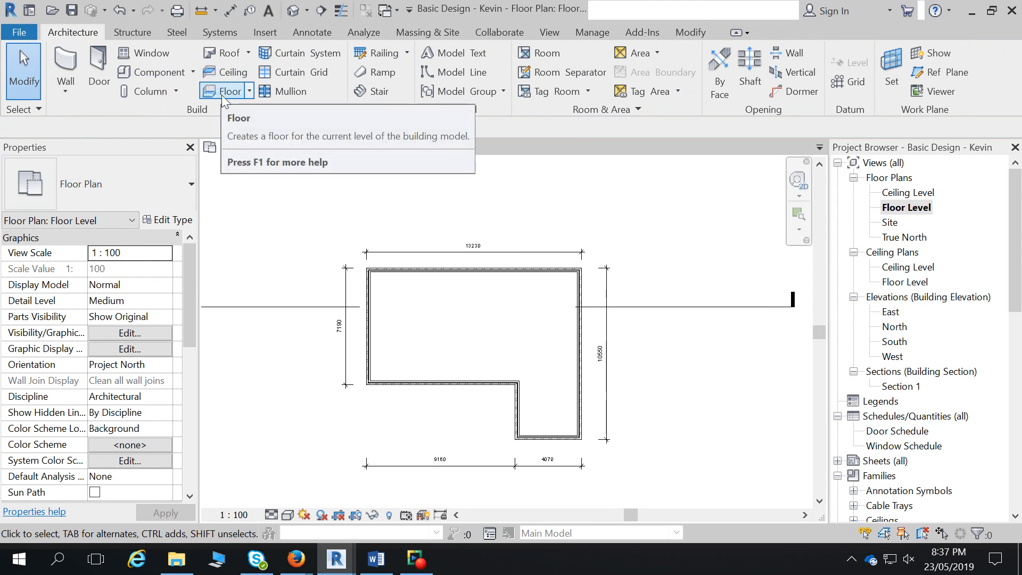
pyautogui.click(68, 79)
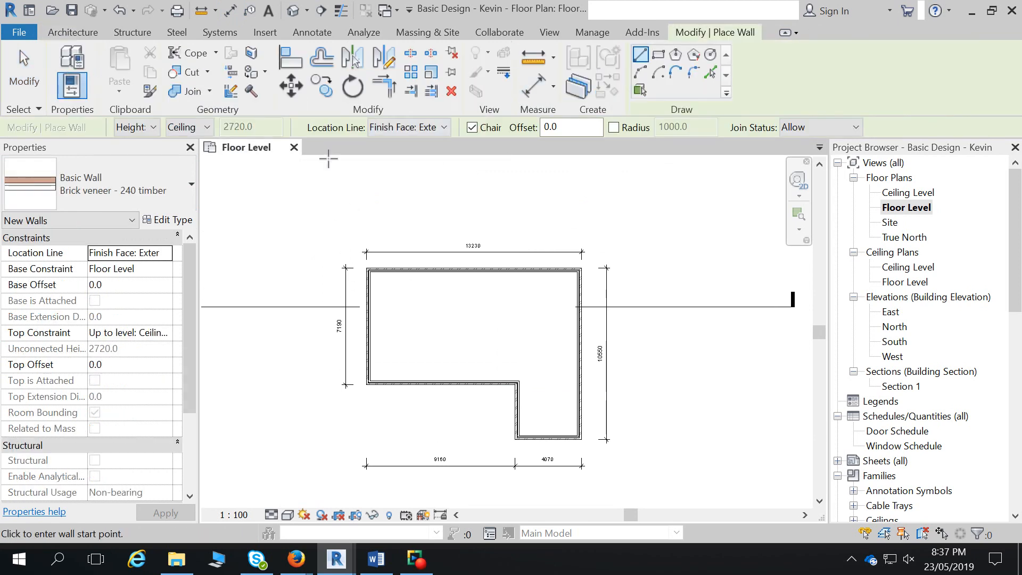
pyautogui.click(396, 127)
pyautogui.click(414, 147)
pyautogui.moveTo(414, 154); pyautogui.dragTo(359, 247, button='middle')
pyautogui.moveTo(358, 191); pyautogui.dragTo(352, 305, button='middle')
pyautogui.click(342, 233)
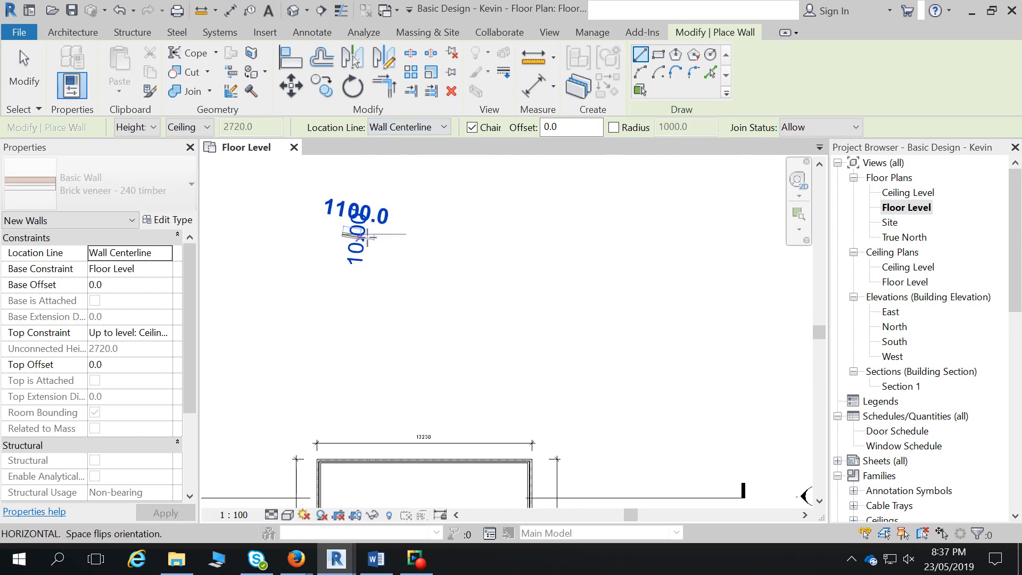
pyautogui.write('13230')
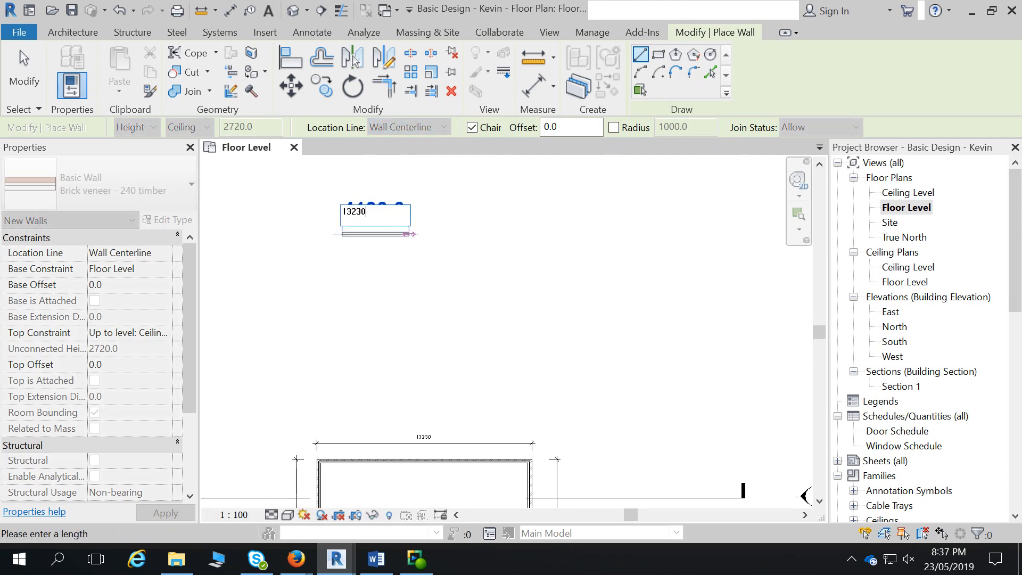
pyautogui.press('Return')
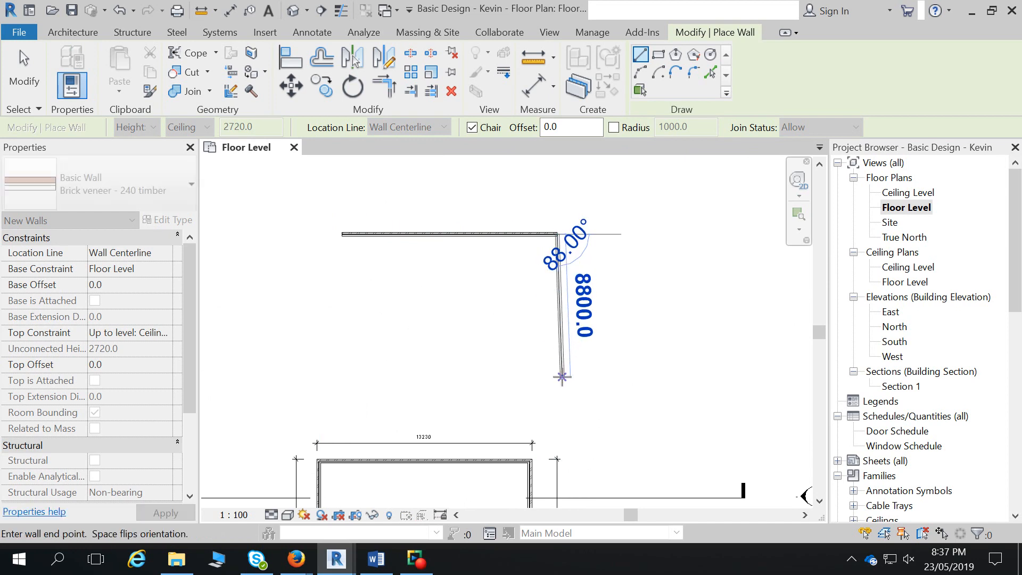
# - Continue the second outline with a 10550 wall downwards and a 4070 wall to the left
pyautogui.write('10550')
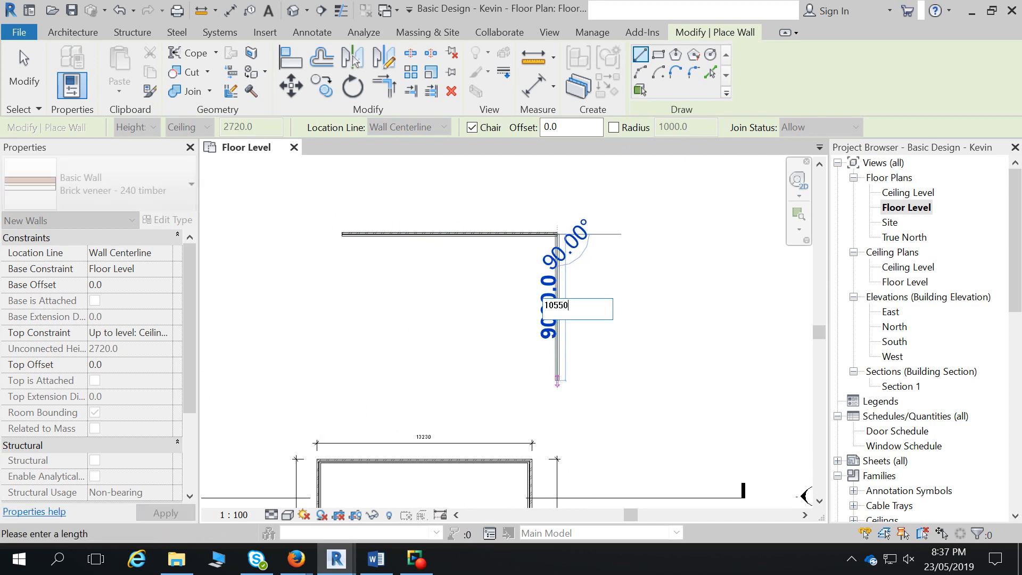
pyautogui.press('Return')
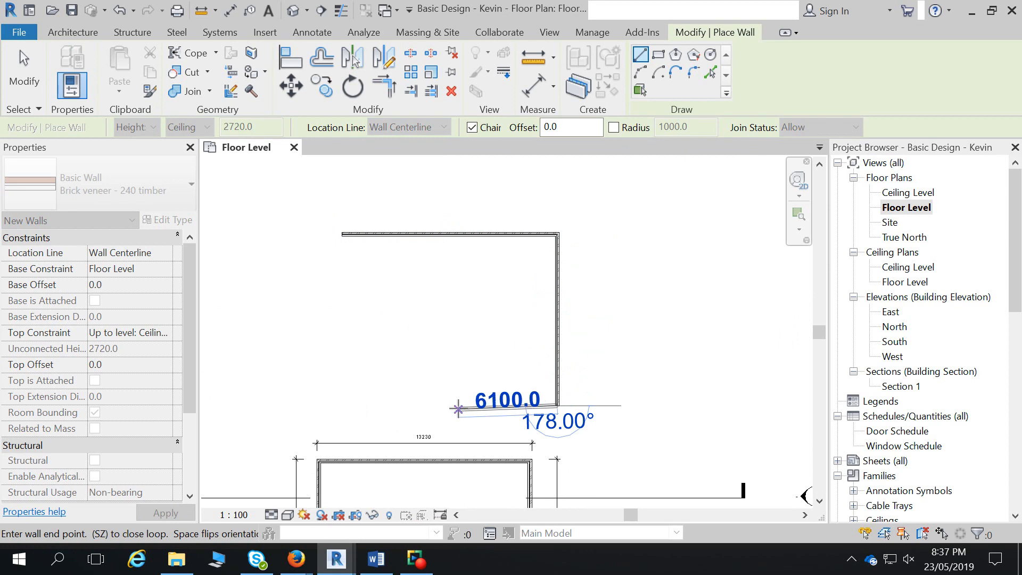
pyautogui.write('4070')
pyautogui.press('Return')
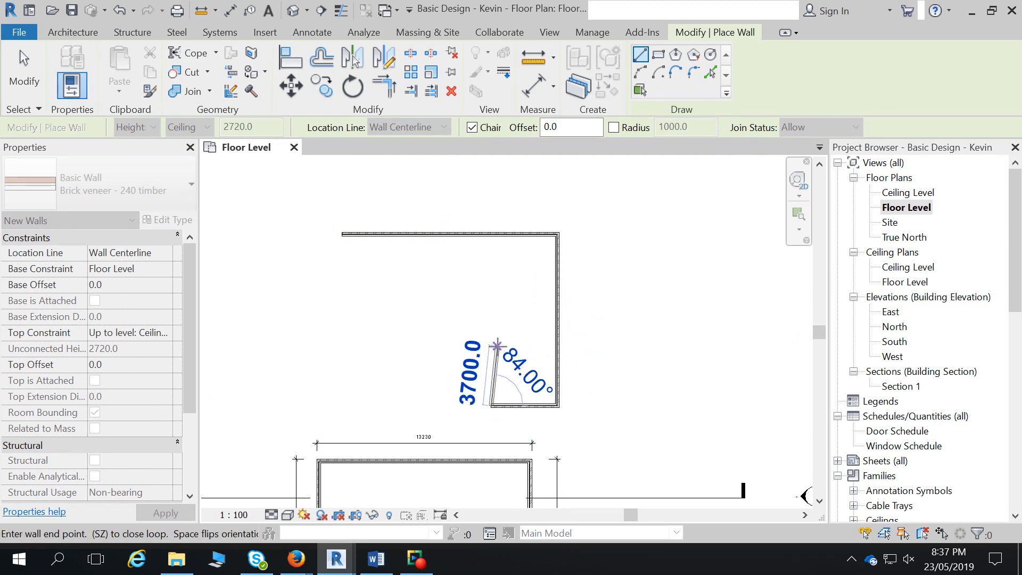
# - Complete the second outline with a 3360 wall upwards, a wall leftwards to below the start, and a wall closing at the start point
pyautogui.write('31')
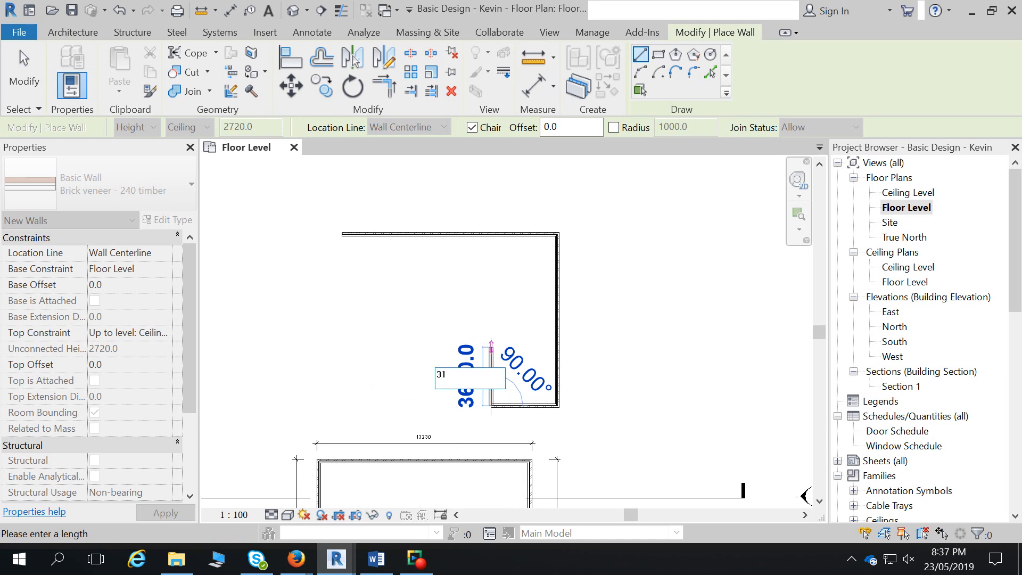
pyautogui.press('BackSpace')
pyautogui.write('360')
pyautogui.press('Return')
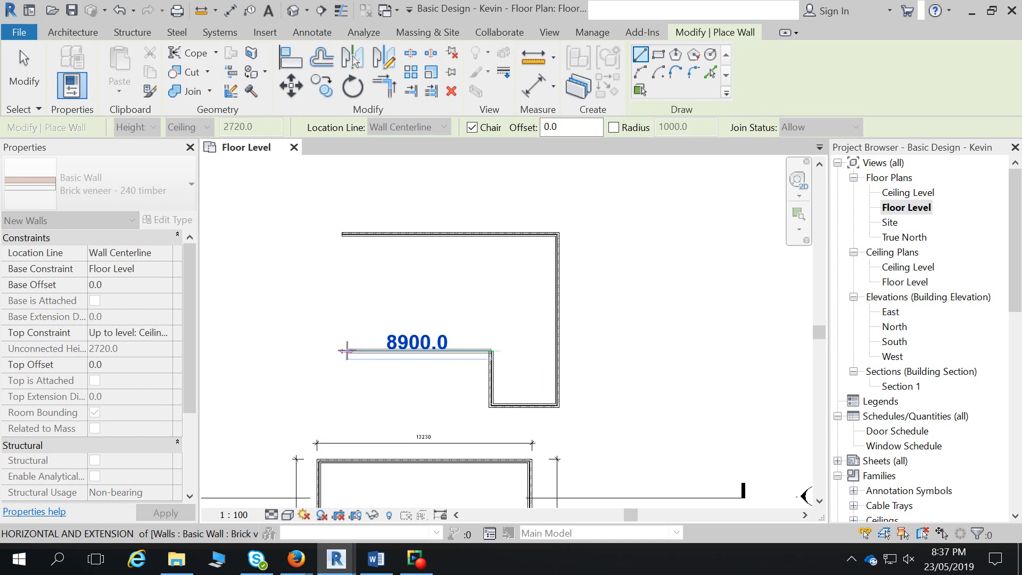
pyautogui.click(341, 350)
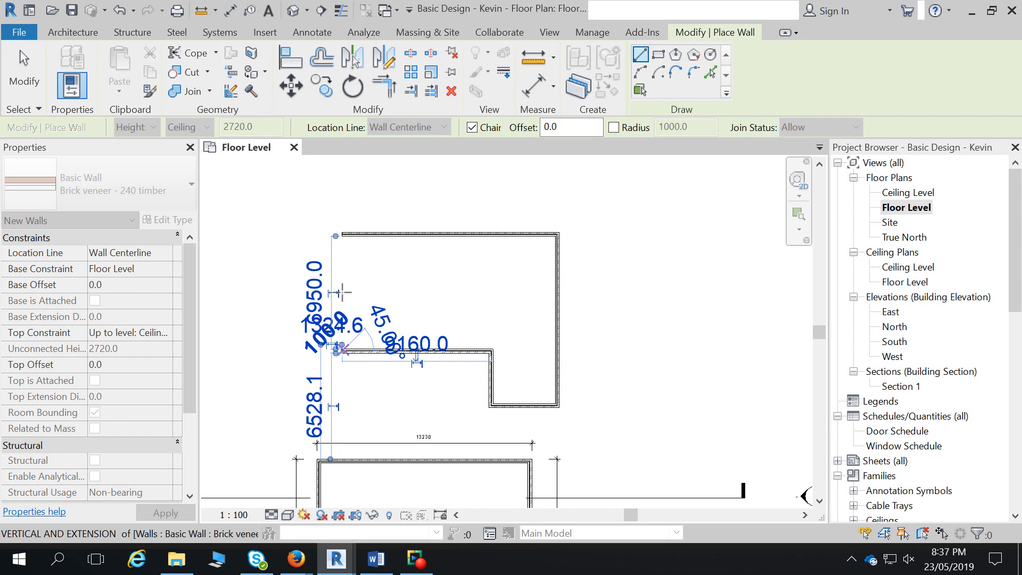
pyautogui.click(340, 234)
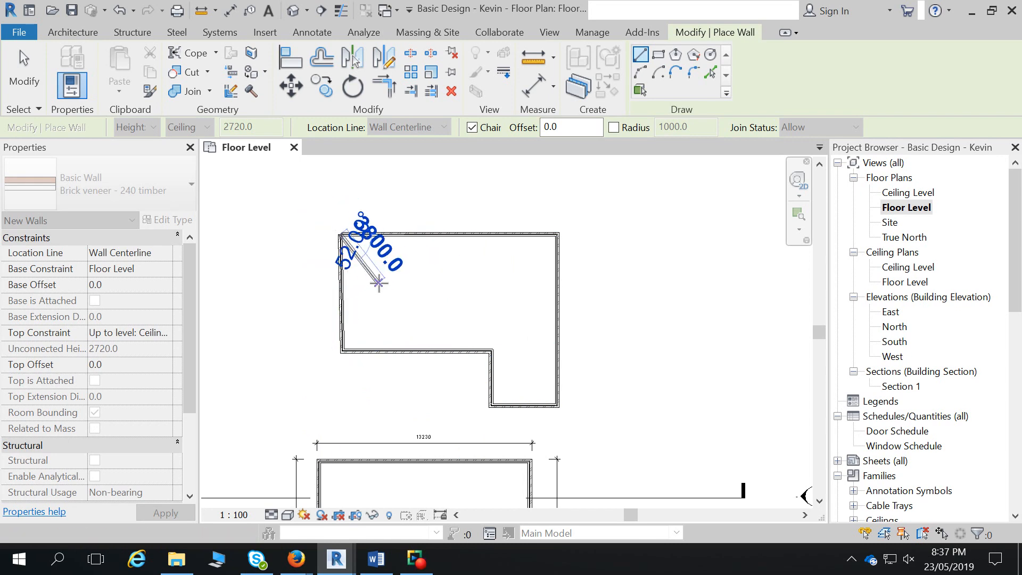
# - Trim the second outline's uppermost wall and left wall to form a clean corner
pyautogui.press('Escape')
pyautogui.press('Escape')
pyautogui.press('t')
pyautogui.press('r')
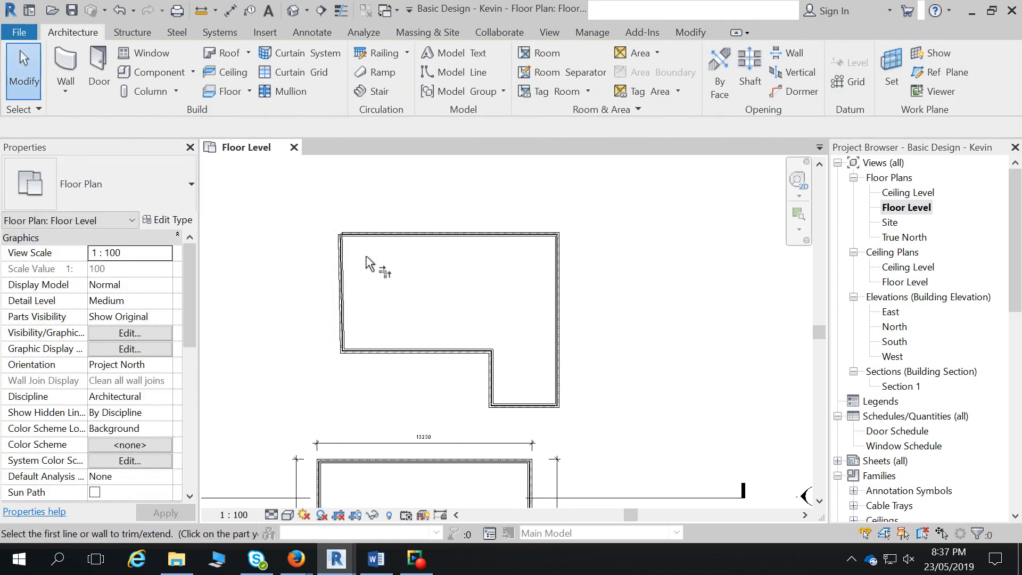
pyautogui.click(367, 236)
pyautogui.click(342, 265)
pyautogui.press('Escape')
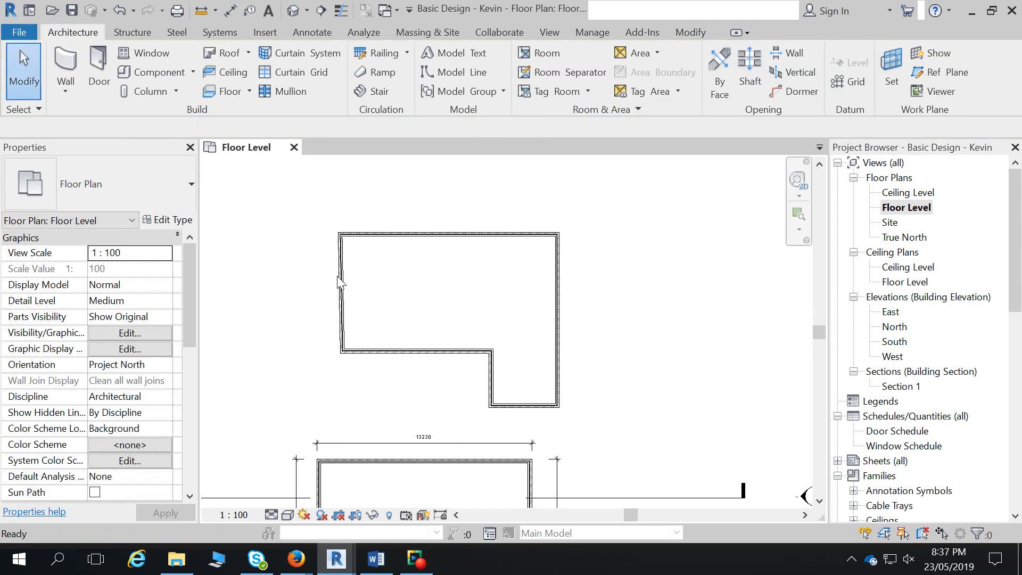
# - Place an angular dimension at the inner corner between the second outline's left wall and the horizontal wall at its lower end
pyautogui.press('d')
pyautogui.press('i')
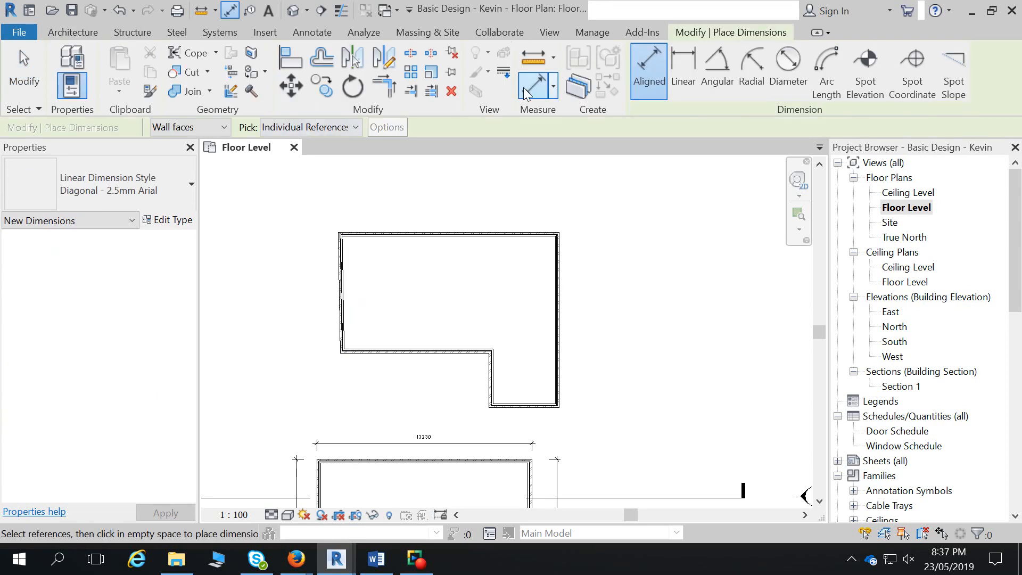
pyautogui.click(719, 64)
pyautogui.scroll(2, 323, 330)
pyautogui.click(361, 336)
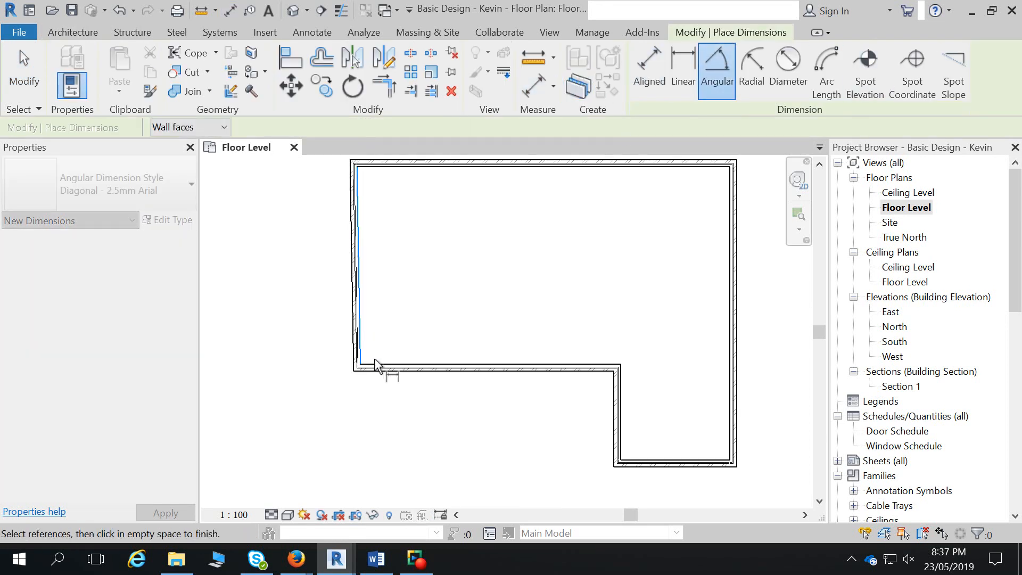
pyautogui.click(377, 364)
pyautogui.click(359, 335)
pyautogui.click(380, 334)
pyautogui.press('Escape')
pyautogui.press('Escape')
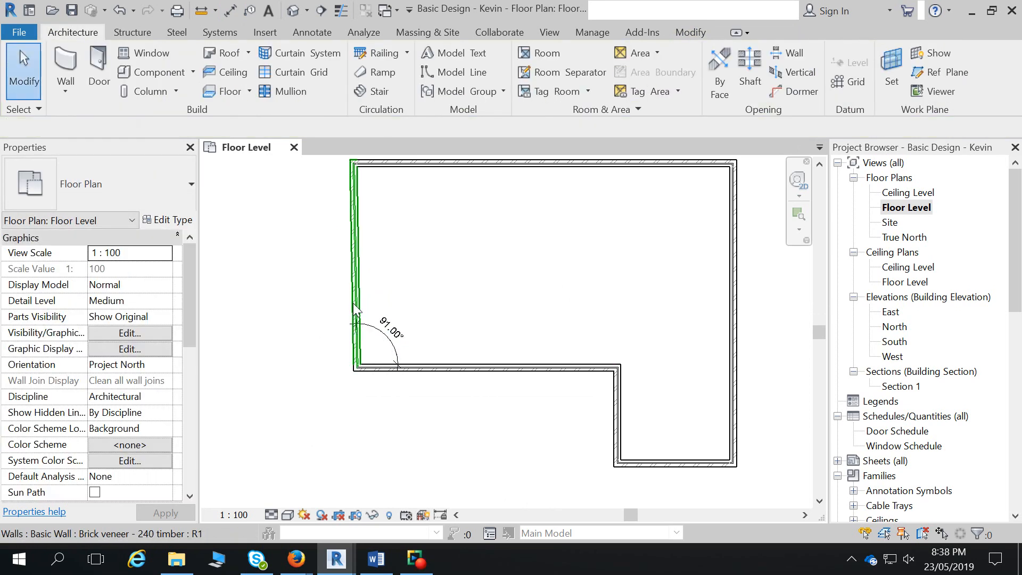
# - Set the left wall's corner angle to 90° and delete the angular dimension
pyautogui.click(355, 319)
pyautogui.click(397, 325)
pyautogui.write('90')
pyautogui.press('Return')
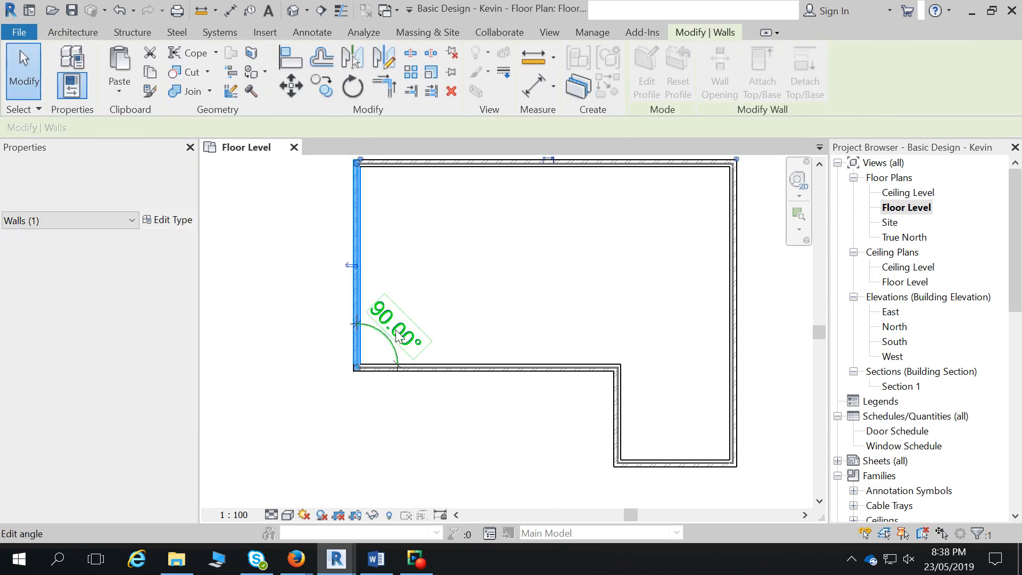
pyautogui.press('Escape')
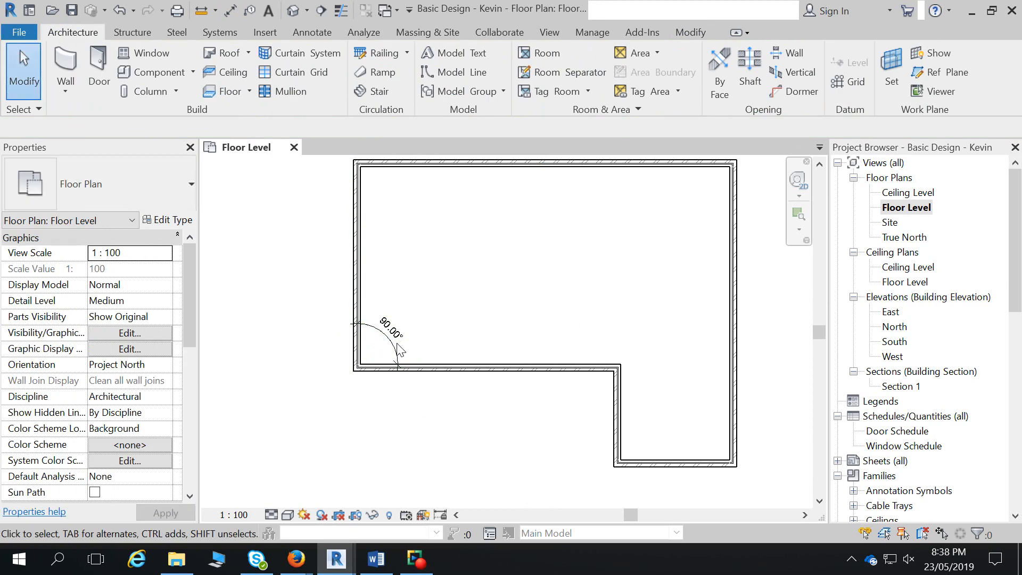
pyautogui.click(394, 346)
pyautogui.press('Delete')
pyautogui.scroll(-2, 393, 346)
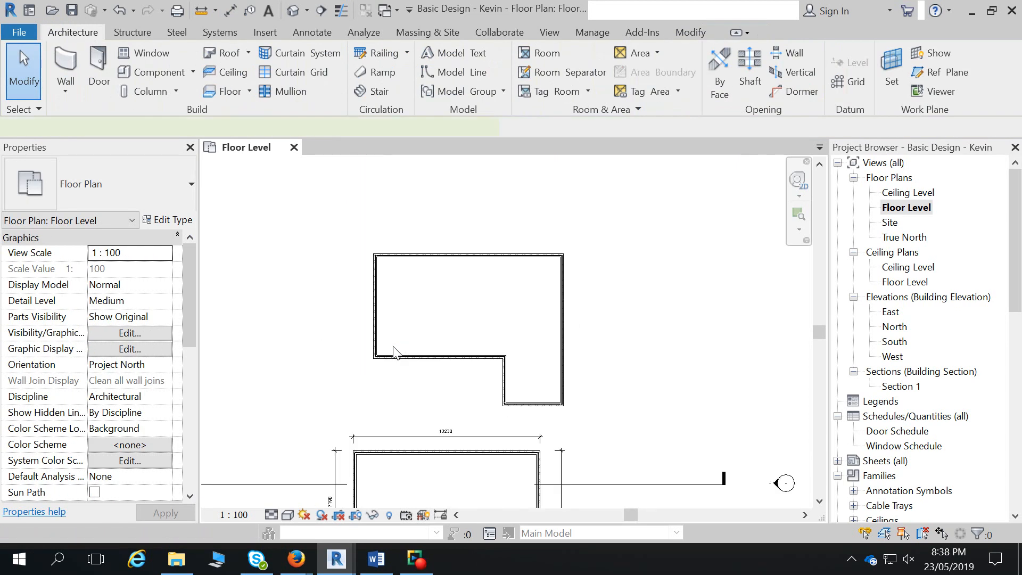
# - Dimension the second outline's overall width above it and its overall depth on its right side, between outer wall faces
pyautogui.press('d')
pyautogui.press('i')
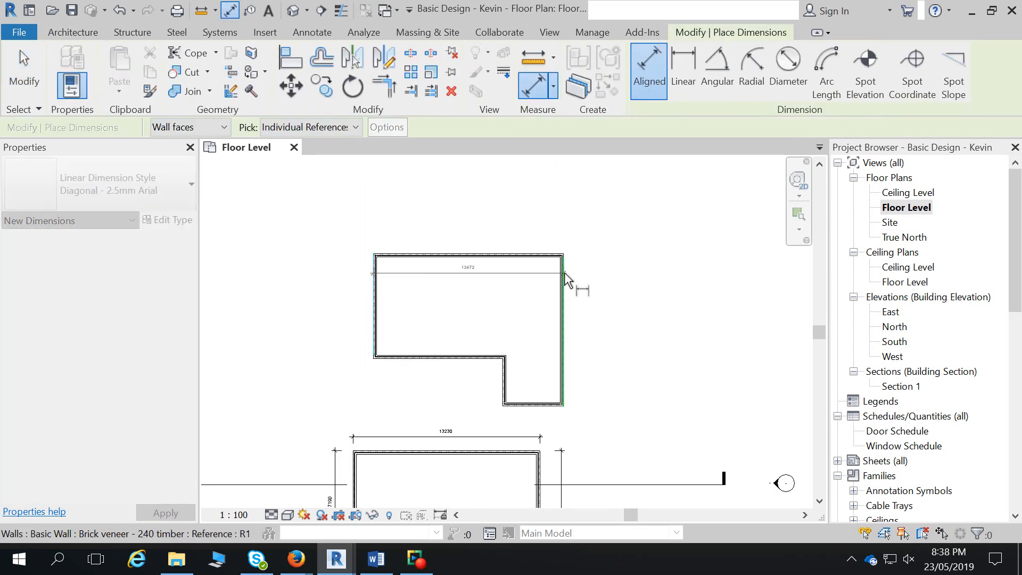
pyautogui.click(565, 274)
pyautogui.click(565, 239)
pyautogui.click(535, 254)
pyautogui.click(534, 409)
pyautogui.click(617, 404)
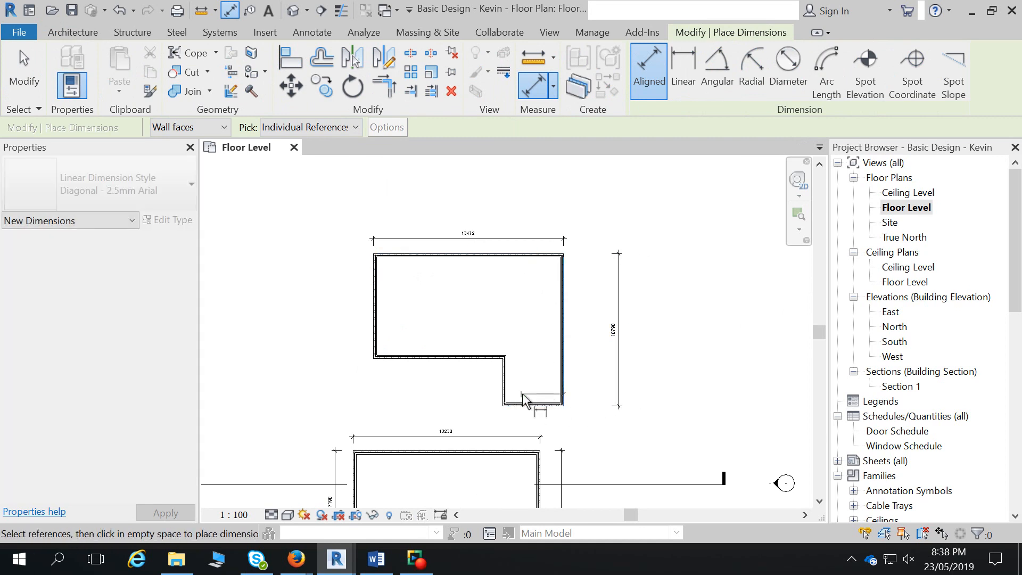
# - Dimension the width of the second outline's lower projection and the depth of its left side, between outer wall faces
pyautogui.click(504, 406)
pyautogui.click(499, 424)
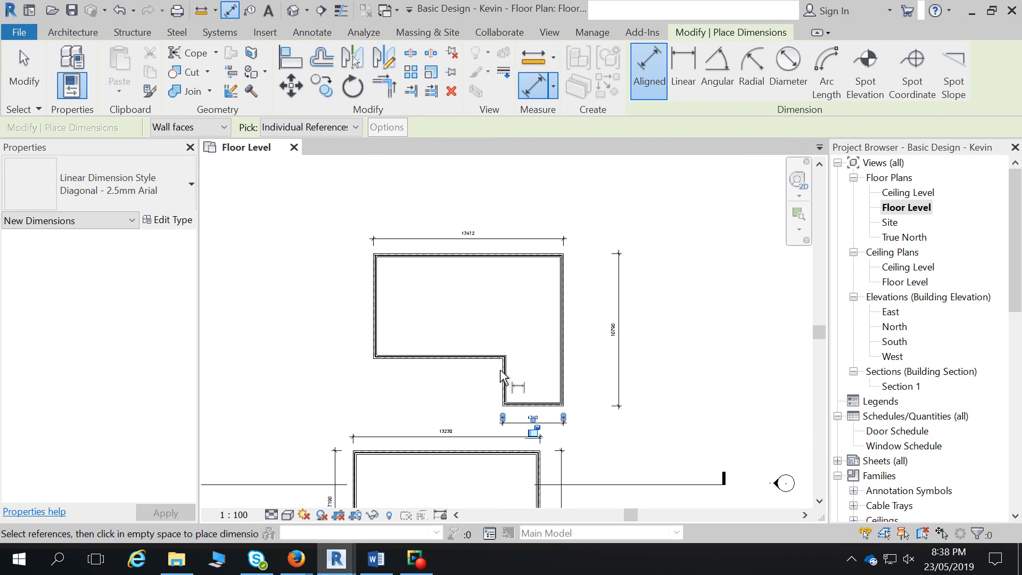
pyautogui.click(400, 260)
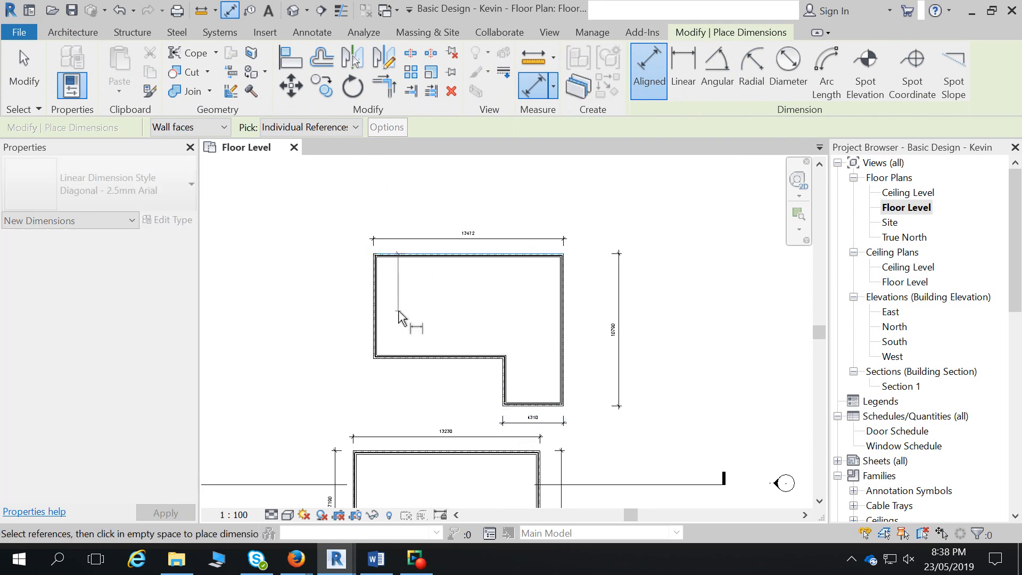
pyautogui.click(403, 360)
pyautogui.click(402, 359)
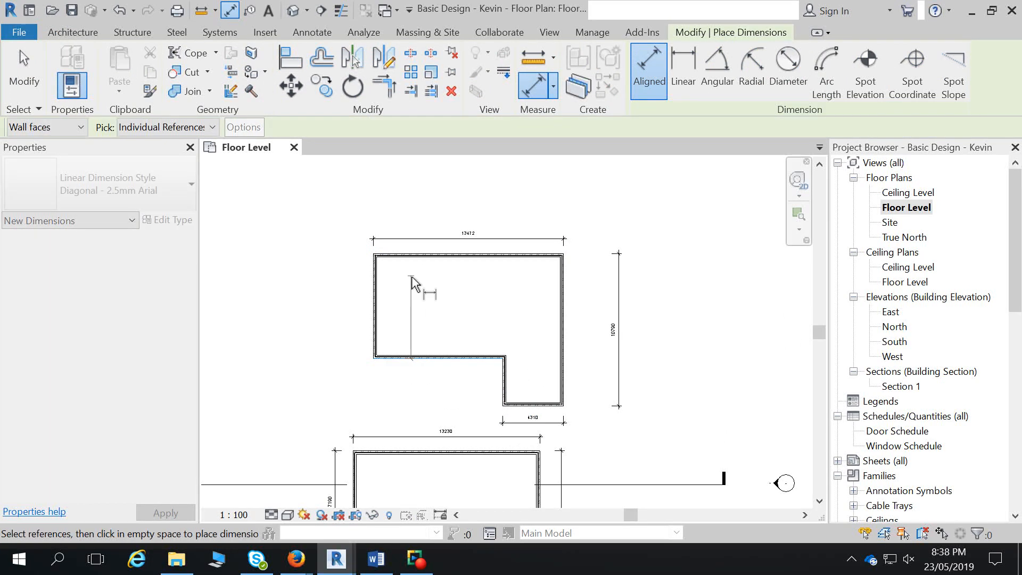
pyautogui.click(347, 293)
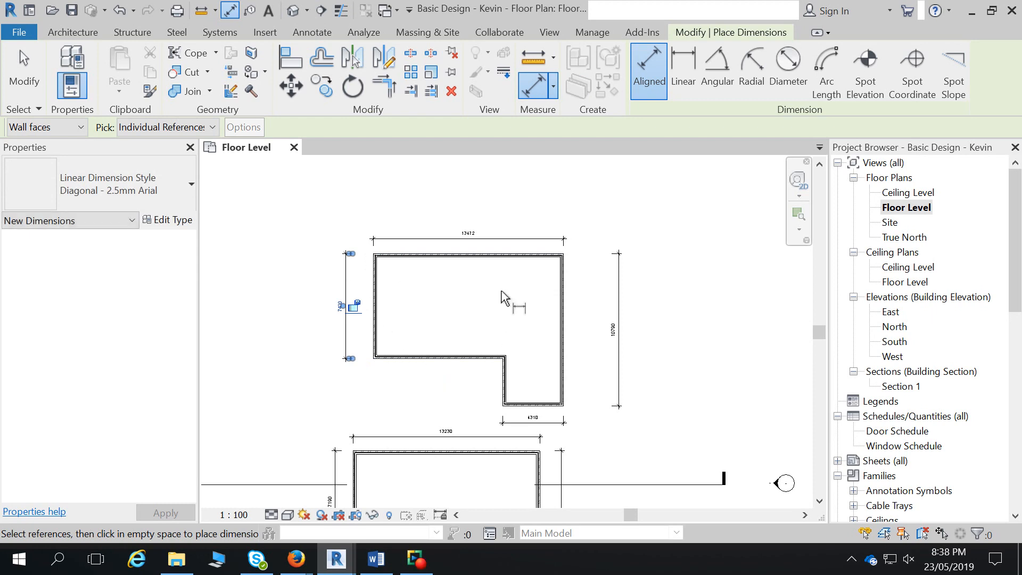
# - Delete the second outline above the house together with its dimensions
pyautogui.scroll(2, 485, 266)
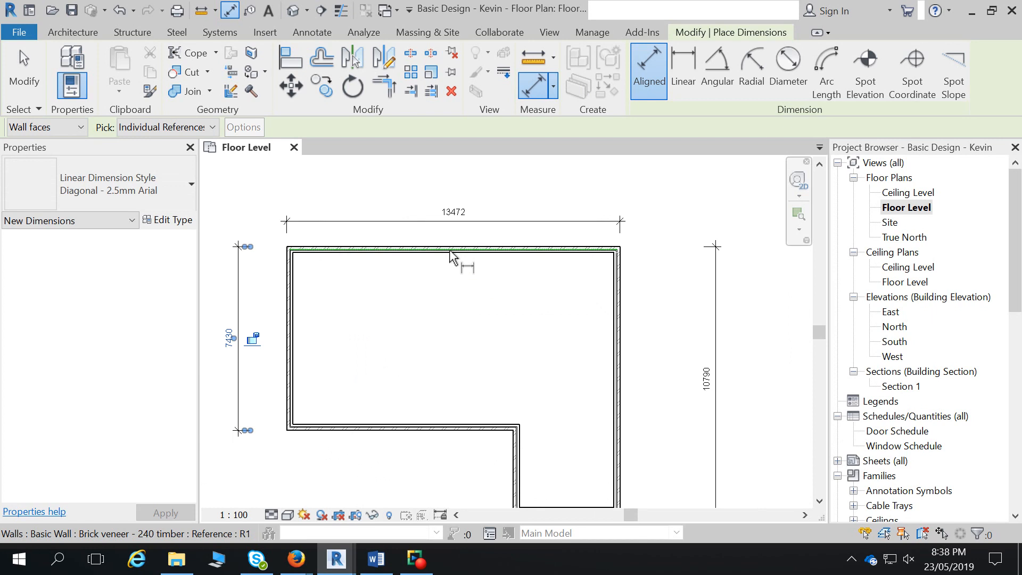
pyautogui.moveTo(449, 255); pyautogui.dragTo(483, 236, button='middle')
pyautogui.scroll(-3, 478, 275)
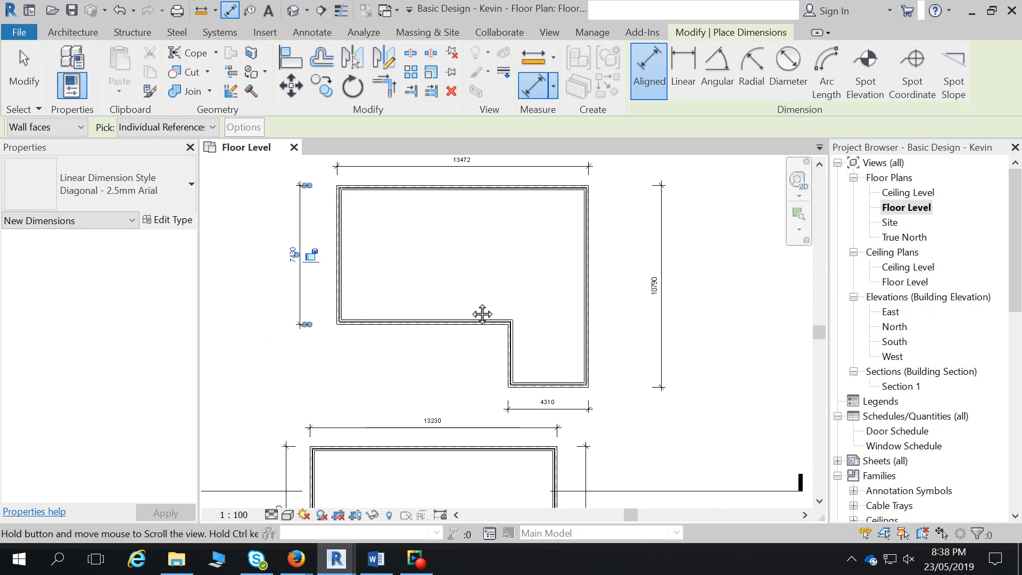
pyautogui.scroll(1, 474, 305)
pyautogui.moveTo(474, 306); pyautogui.dragTo(479, 332, button='middle')
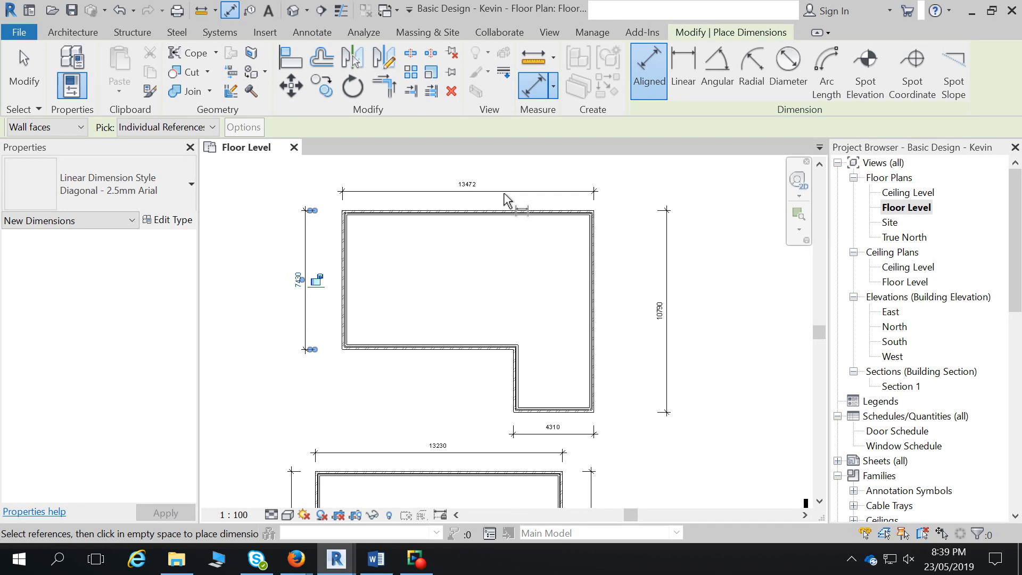
pyautogui.moveTo(303, 203); pyautogui.dragTo(470, 328)
pyautogui.press('Delete')
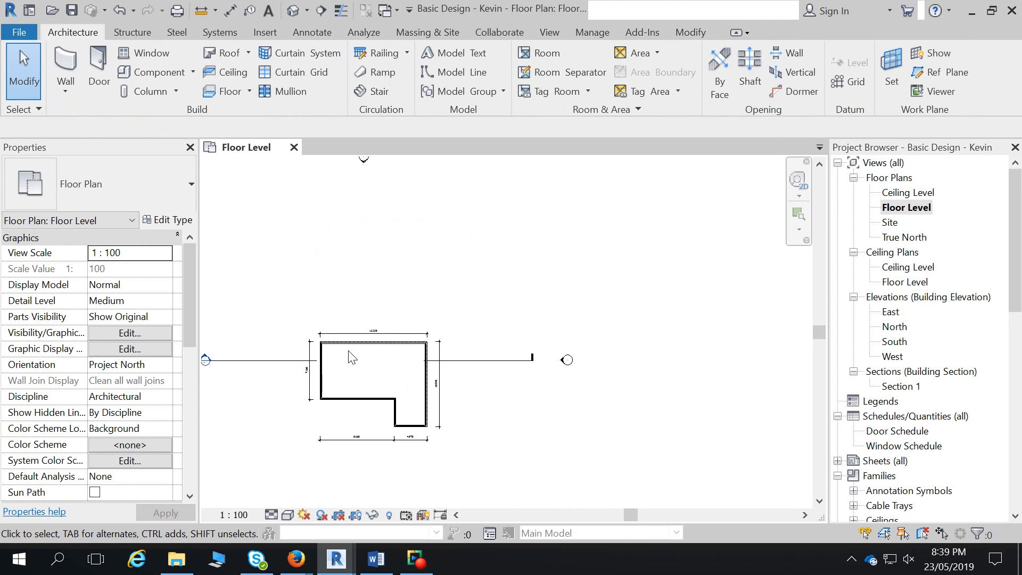
# - Select the right wall of the remaining house and try to set the overall width dimension to 150
pyautogui.moveTo(325, 441); pyautogui.dragTo(359, 365, button='middle')
pyautogui.scroll(2, 426, 375)
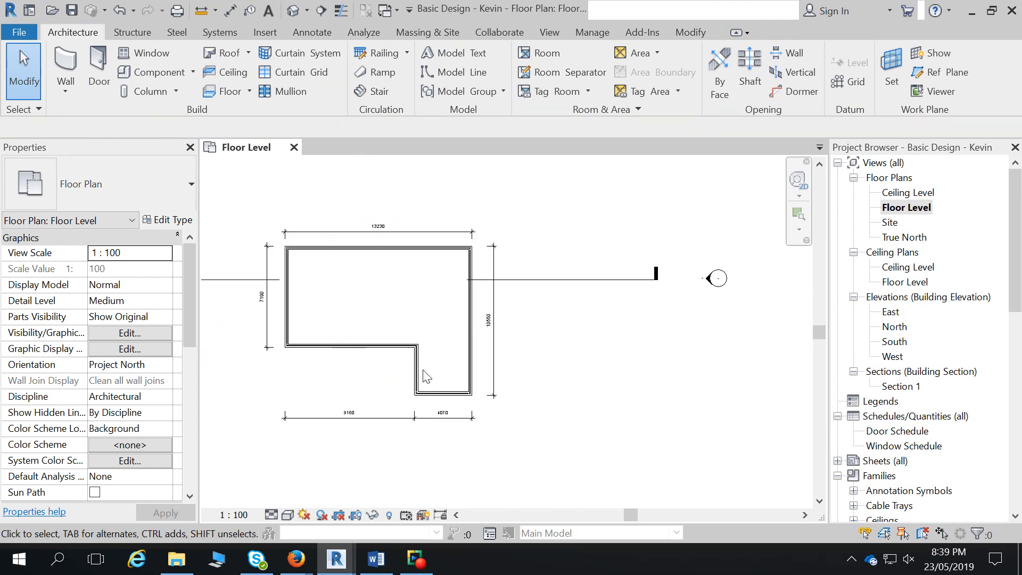
pyautogui.click(471, 341)
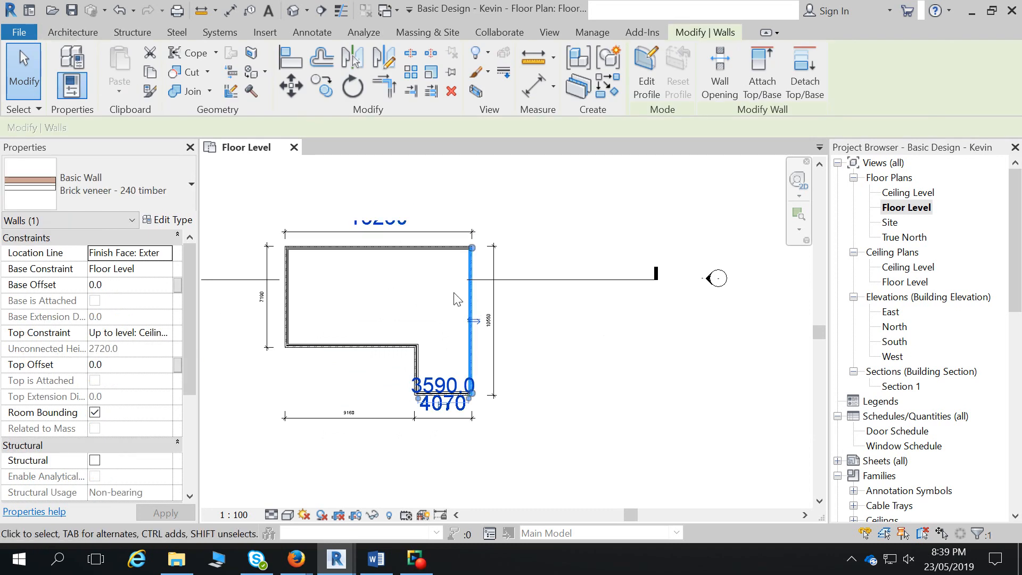
pyautogui.click(394, 223)
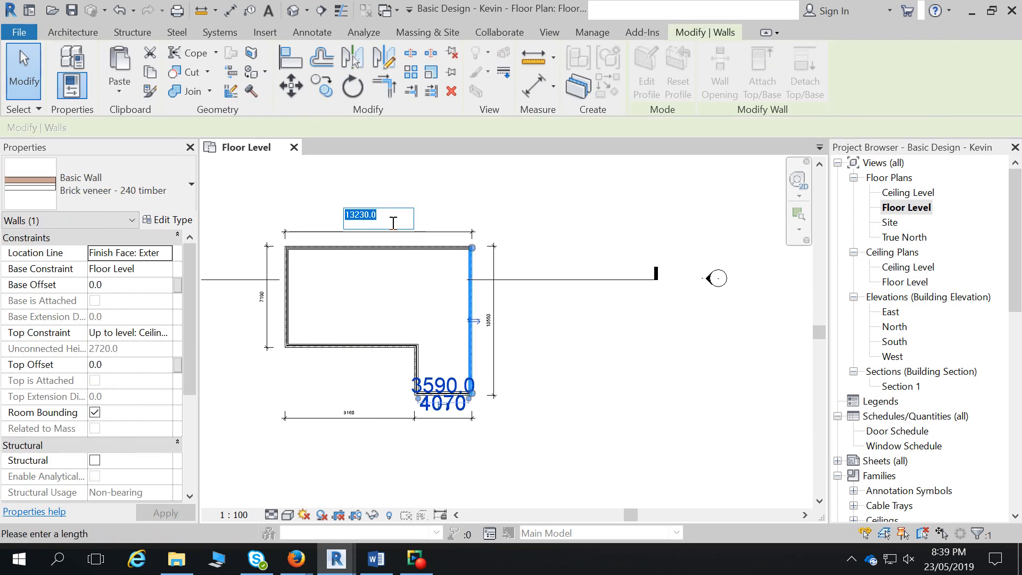
pyautogui.write('150')
pyautogui.press('Return')
pyautogui.press('Escape')
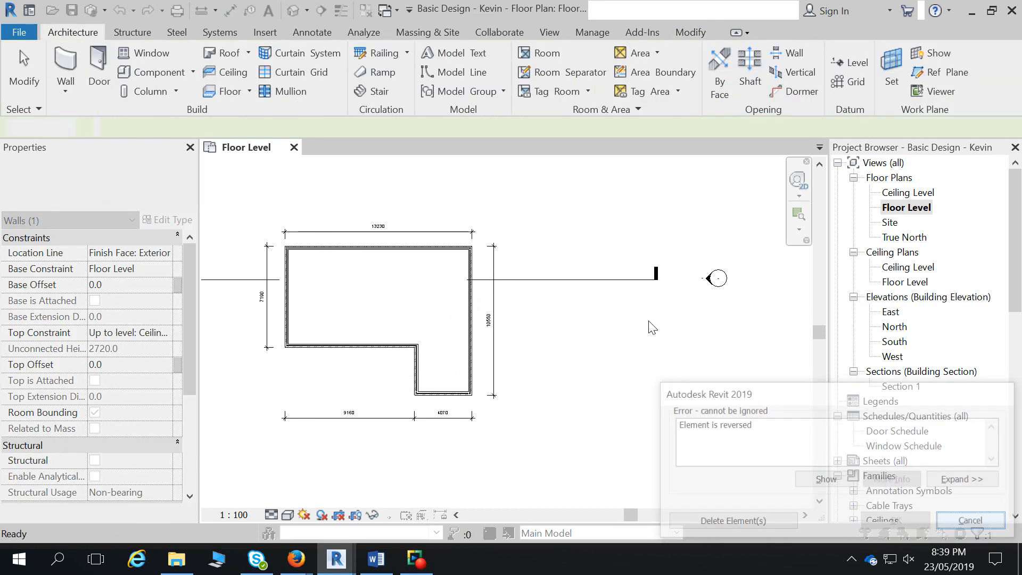
# - Move the house's right wall by setting the overall width dimension to 15000
pyautogui.click(470, 319)
pyautogui.click(375, 218)
pyautogui.write('15000')
pyautogui.press('Return')
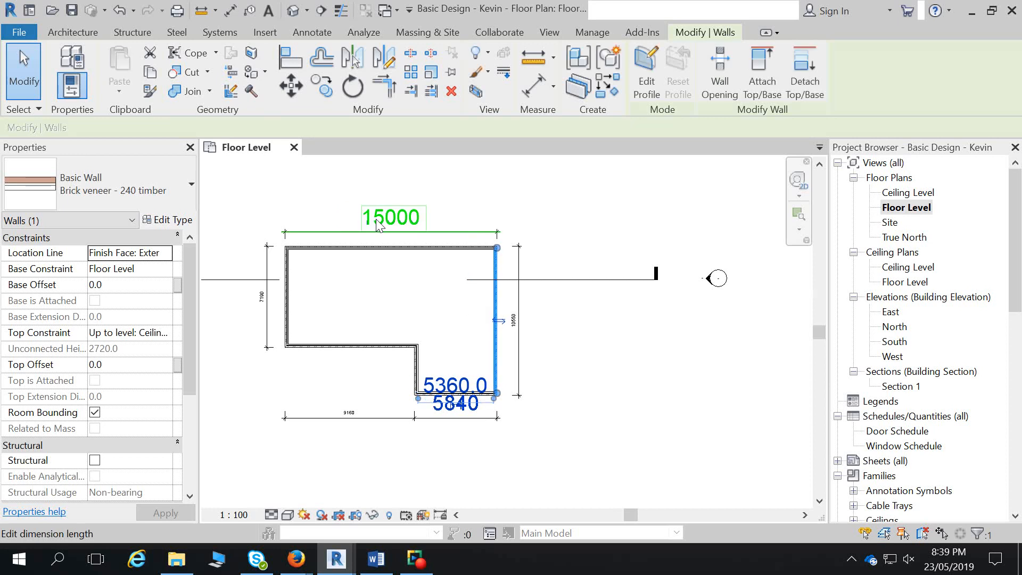
# - Set the house's overall width dimension back to 13230 and deselect the right wall
pyautogui.click(388, 218)
pyautogui.write('13')
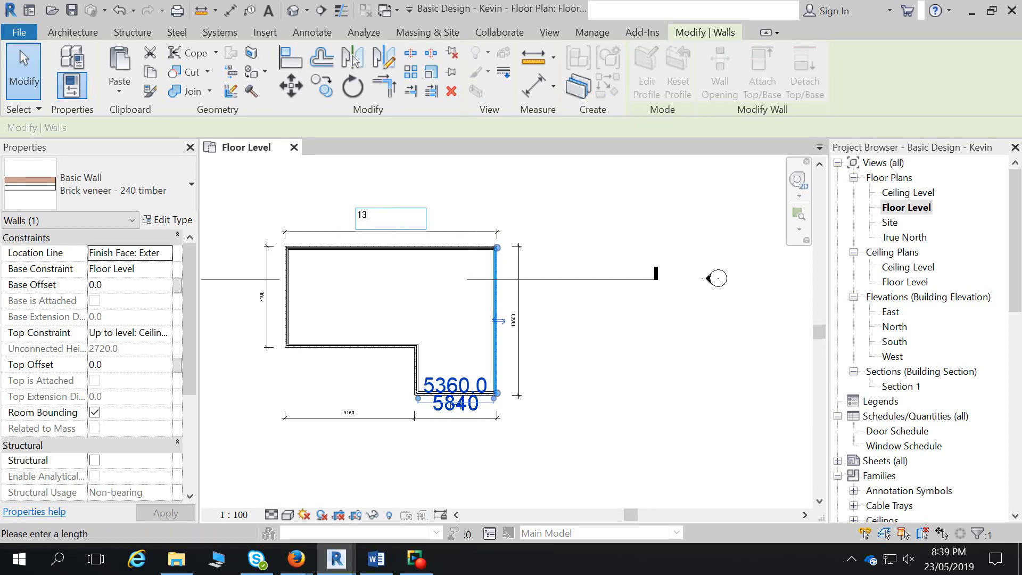
pyautogui.write('230')
pyautogui.press('Return')
pyautogui.click(571, 352)
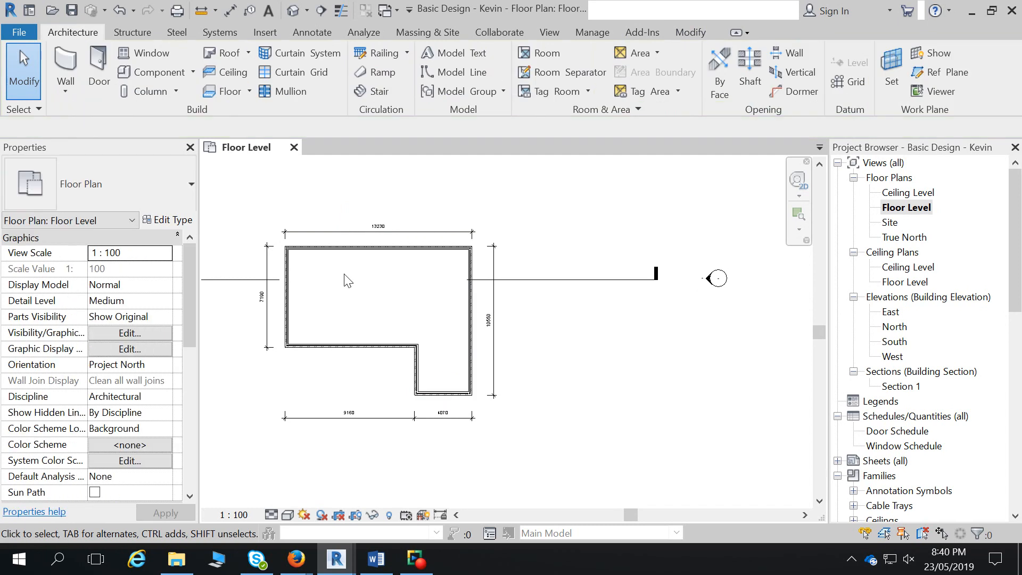
# - Select the whole house with its dimensions, examine the selected categories in the Filter, close it and clear the selection
pyautogui.moveTo(252, 203); pyautogui.dragTo(556, 467)
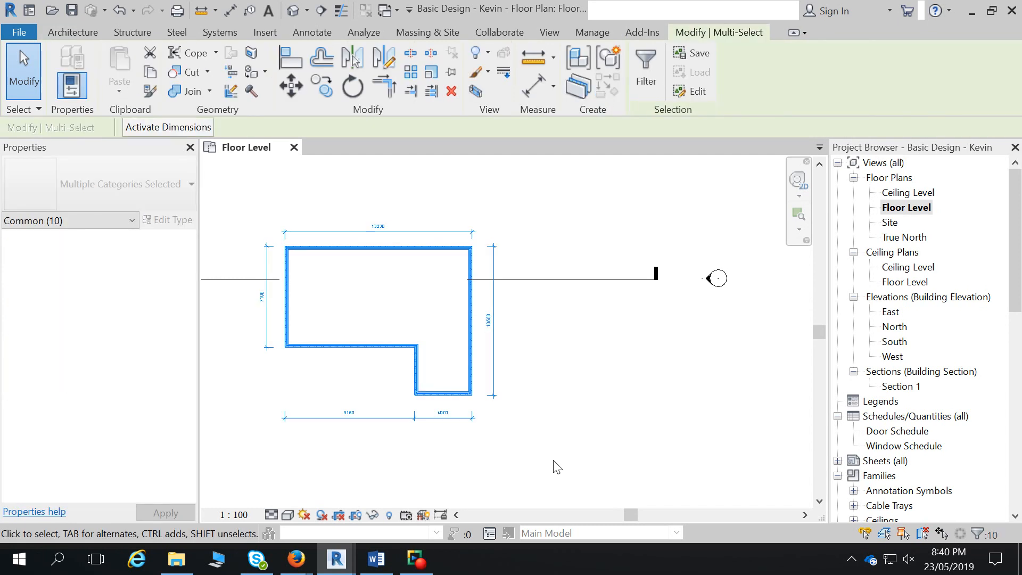
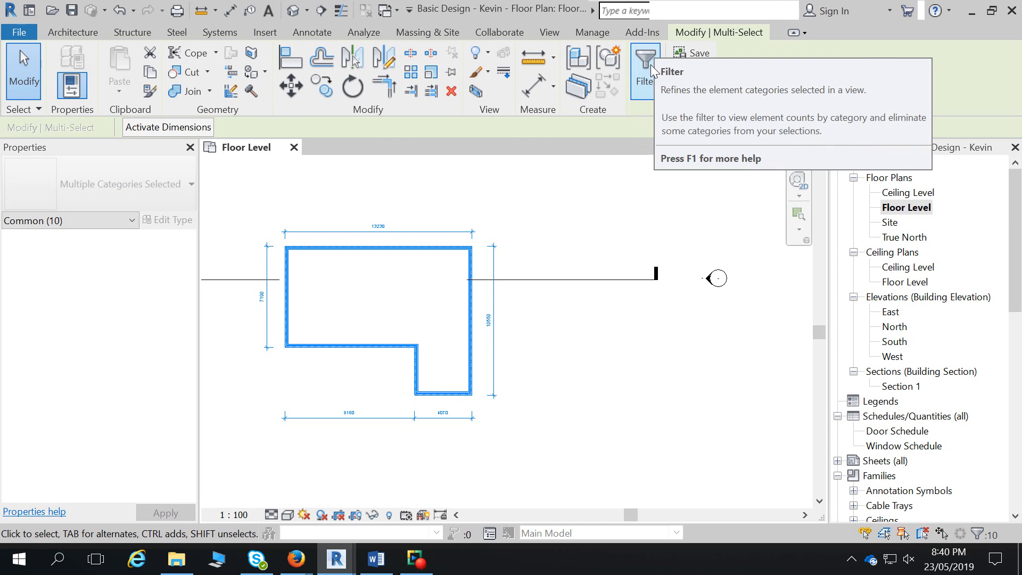
pyautogui.click(646, 69)
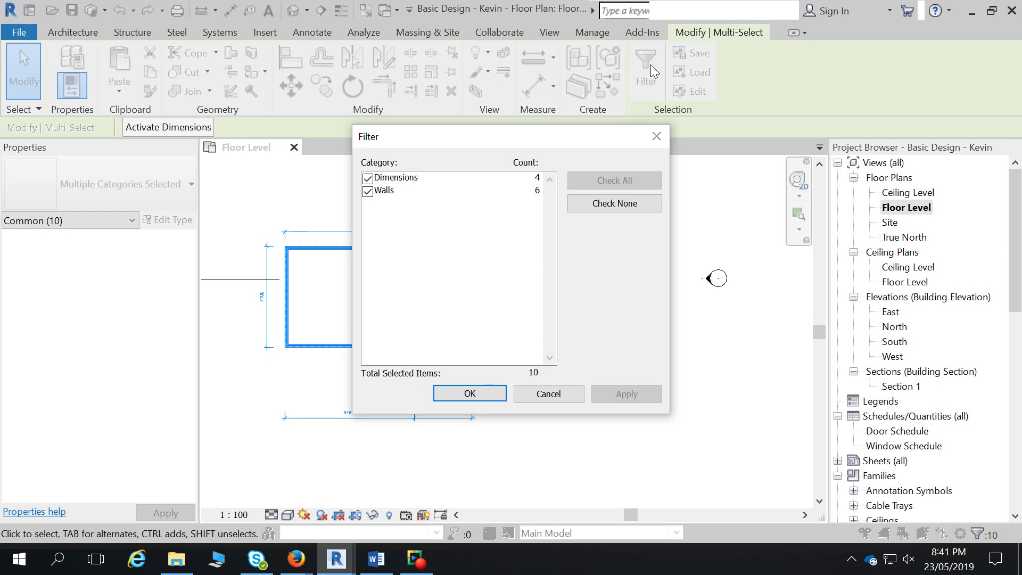
pyautogui.click(659, 134)
pyautogui.click(313, 276)
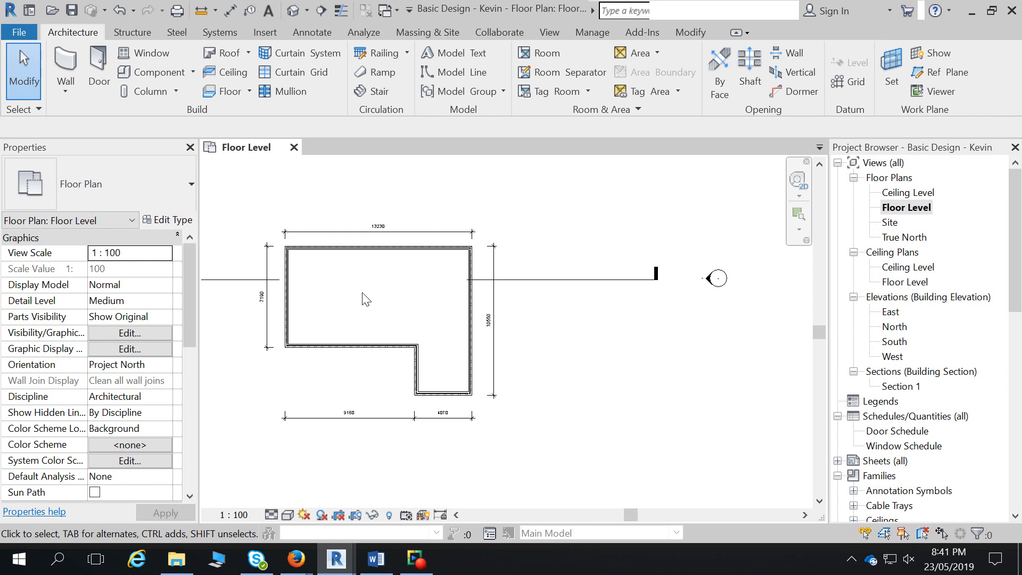
# - Select the whole house with its dimensions and filter the selection down to the Walls category only
pyautogui.moveTo(234, 190); pyautogui.dragTo(556, 463)
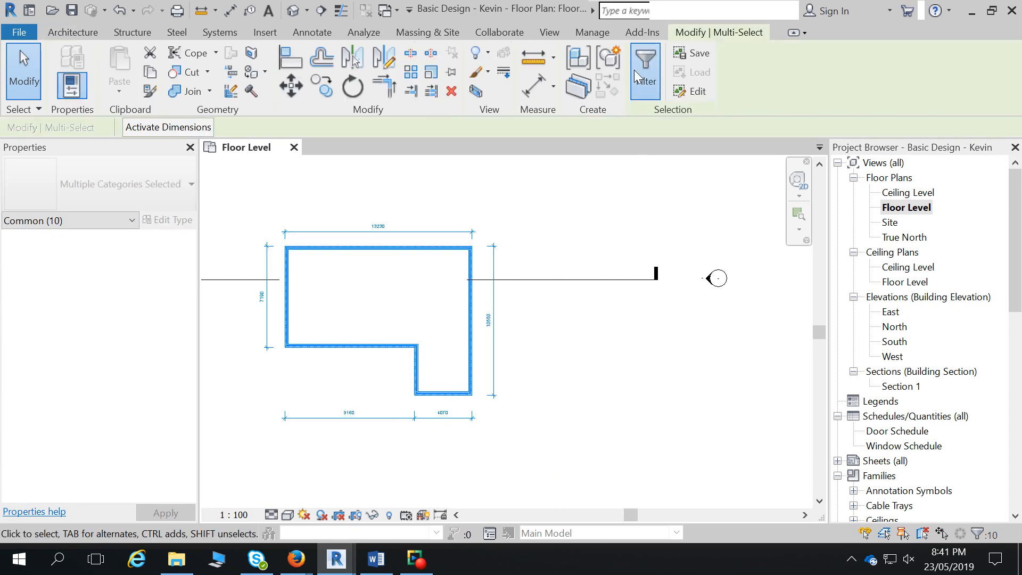
pyautogui.click(636, 69)
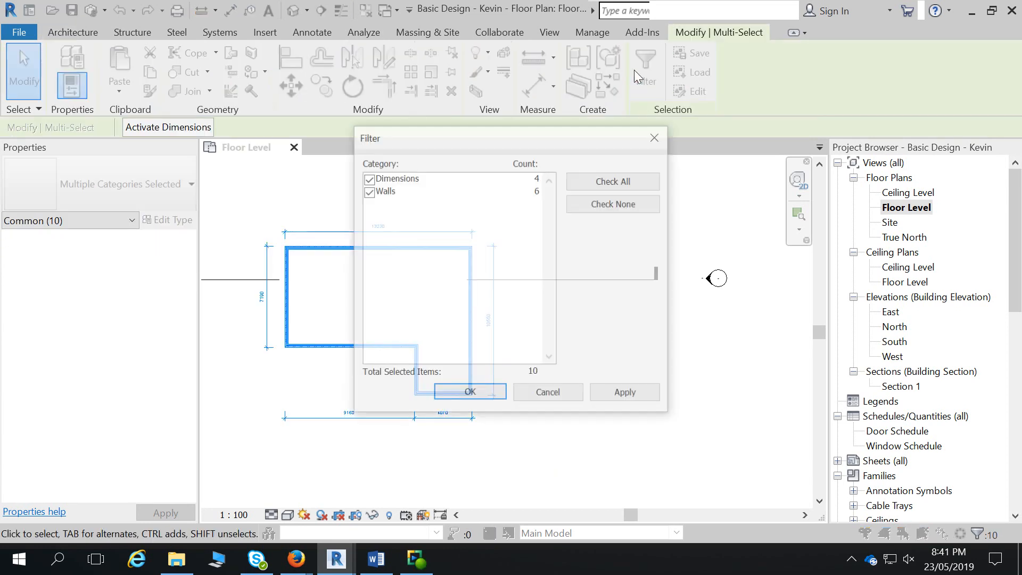
pyautogui.click(629, 209)
pyautogui.click(367, 191)
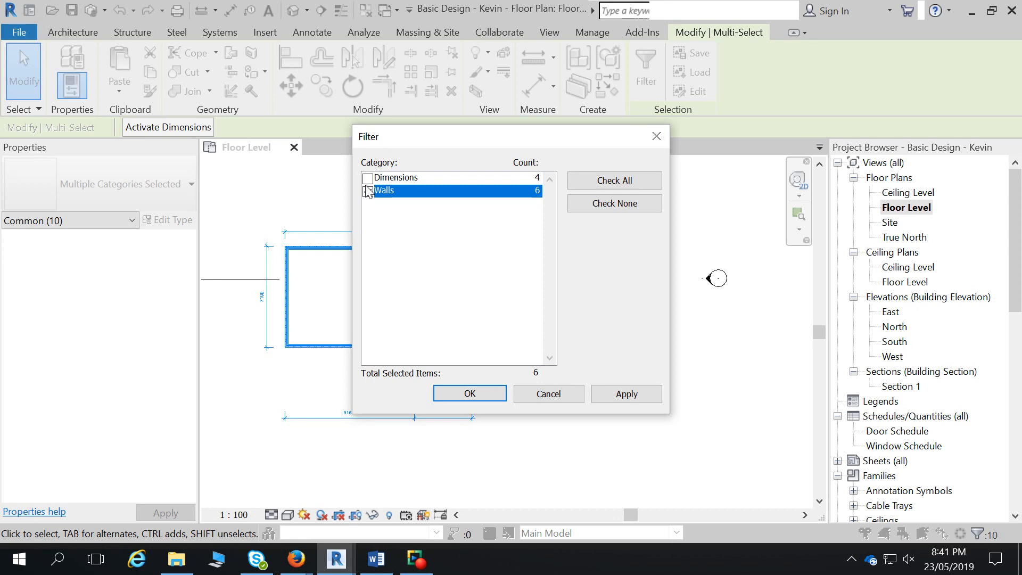
pyautogui.click(370, 180)
pyautogui.click(487, 395)
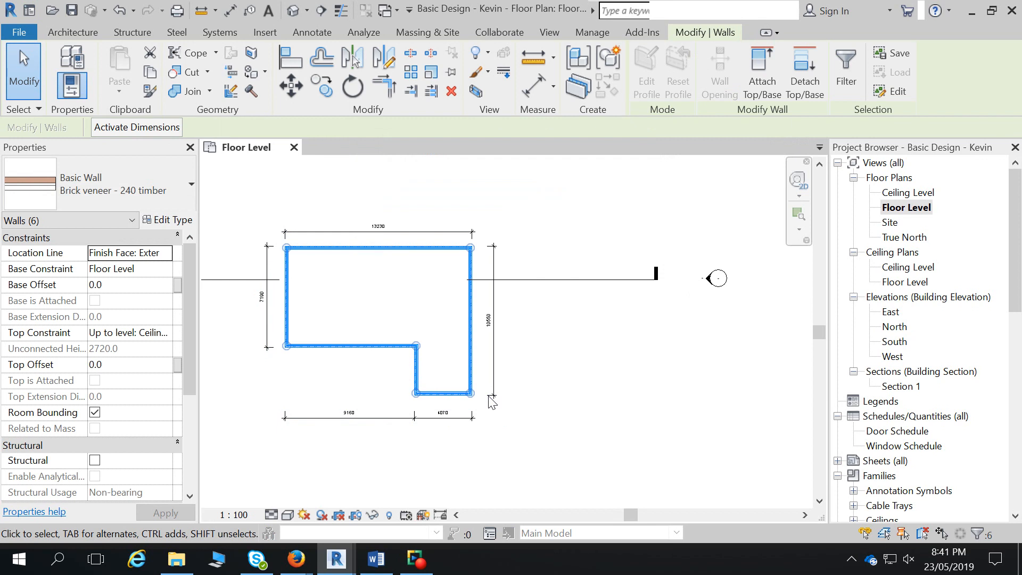
# - Save the selected walls as a selection set named "Exterior walls" and clear the selection
pyautogui.click(904, 54)
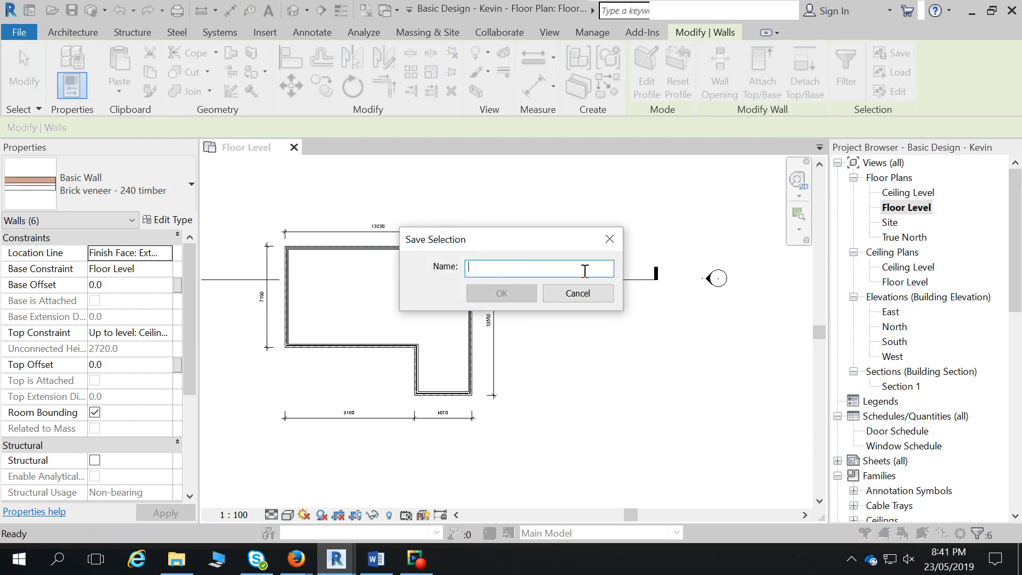
pyautogui.write('Exterior walls')
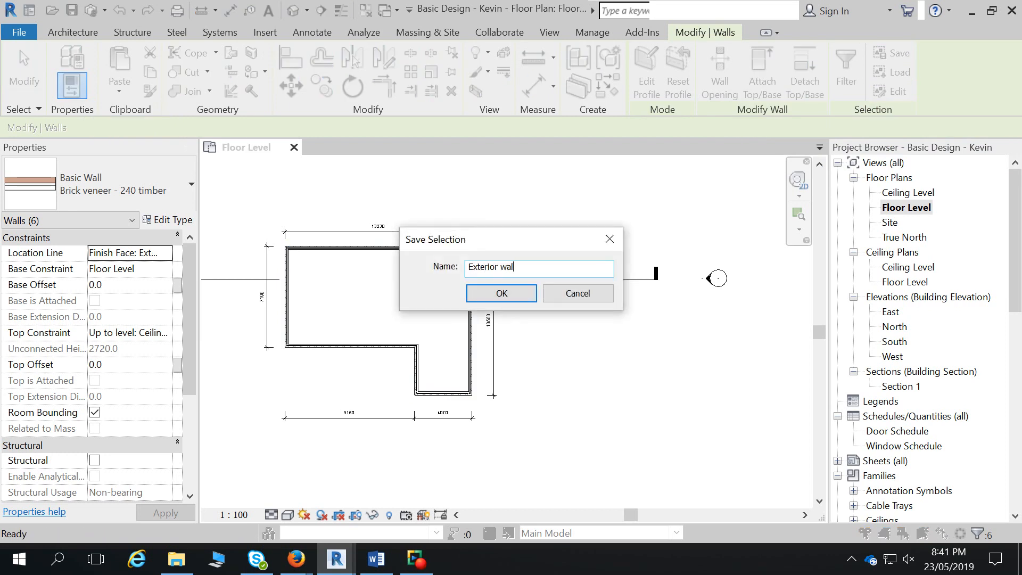
pyautogui.click(519, 294)
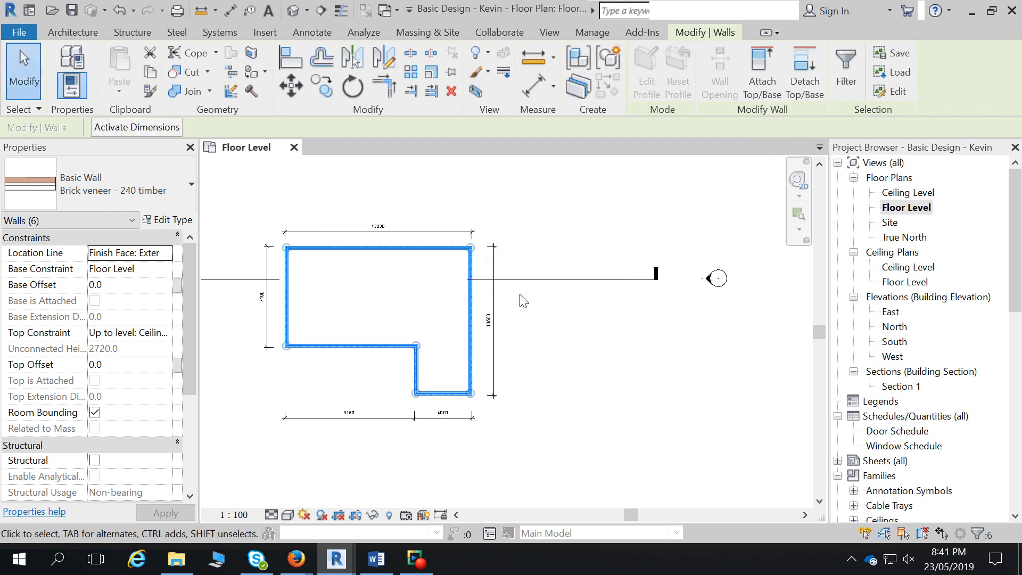
pyautogui.press('Escape')
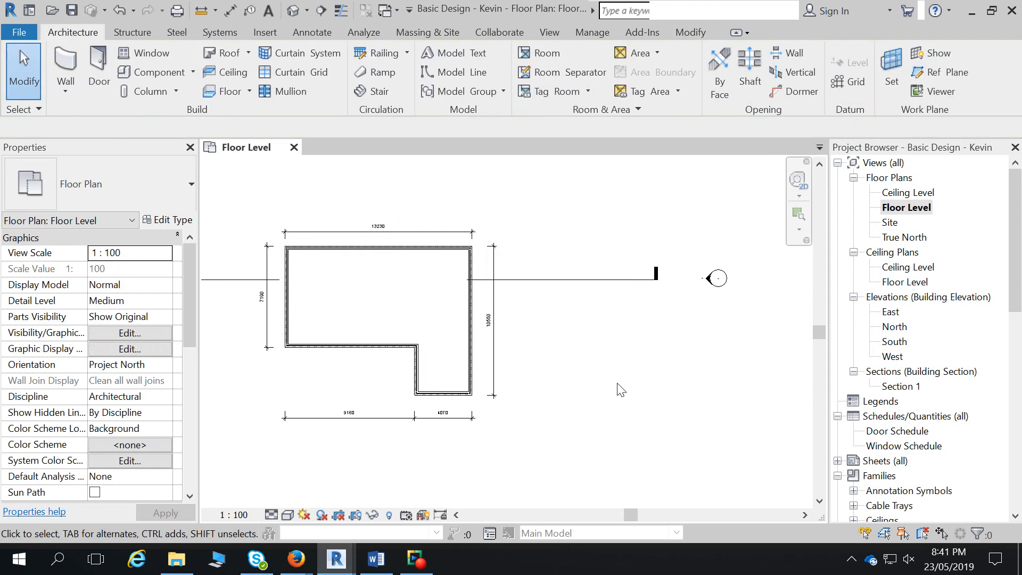
# - Load the saved "Exterior walls" selection set to reselect the perimeter walls, and clear the selection
pyautogui.click(596, 33)
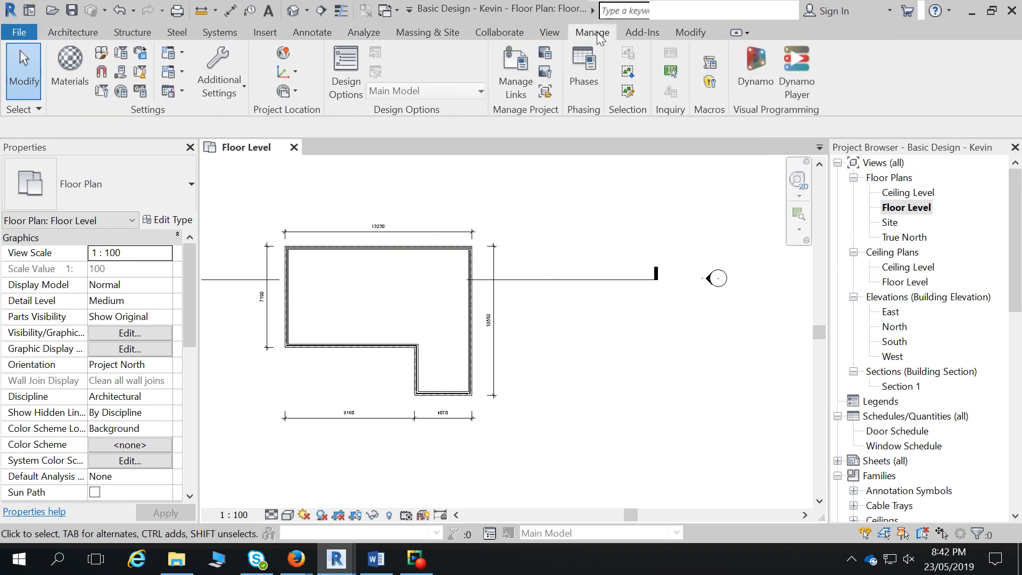
pyautogui.click(633, 73)
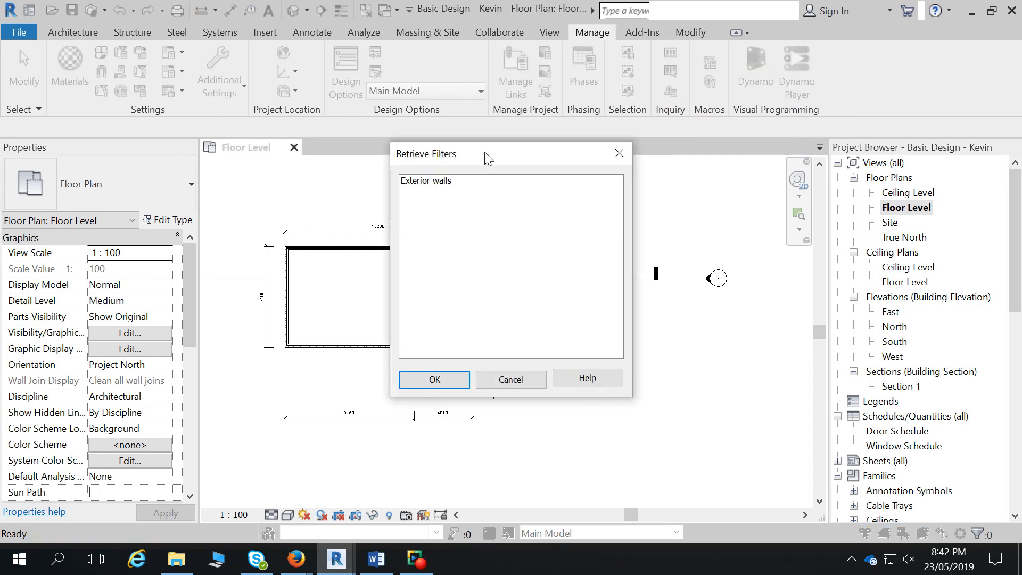
pyautogui.click(441, 180)
pyautogui.click(432, 380)
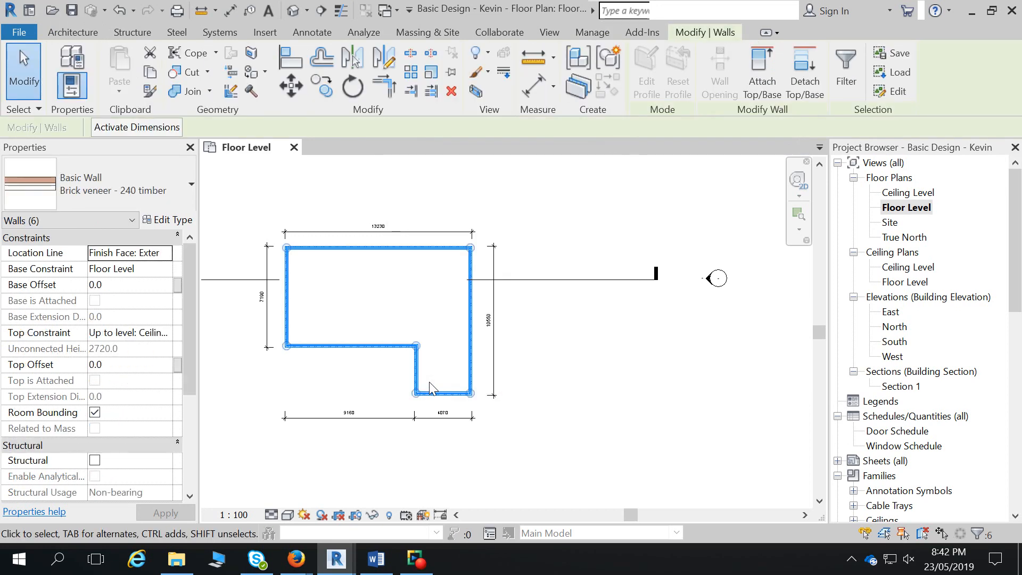
pyautogui.click(261, 218)
# - Select the whole house again and exclude Dimensions from the selection with the Filter
pyautogui.moveTo(249, 203); pyautogui.dragTo(559, 443)
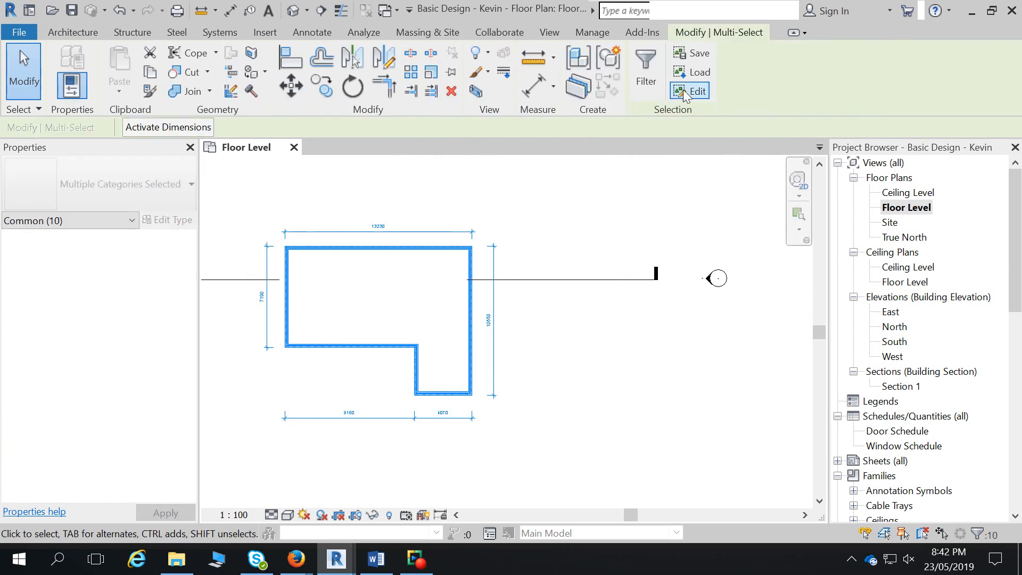
pyautogui.click(649, 56)
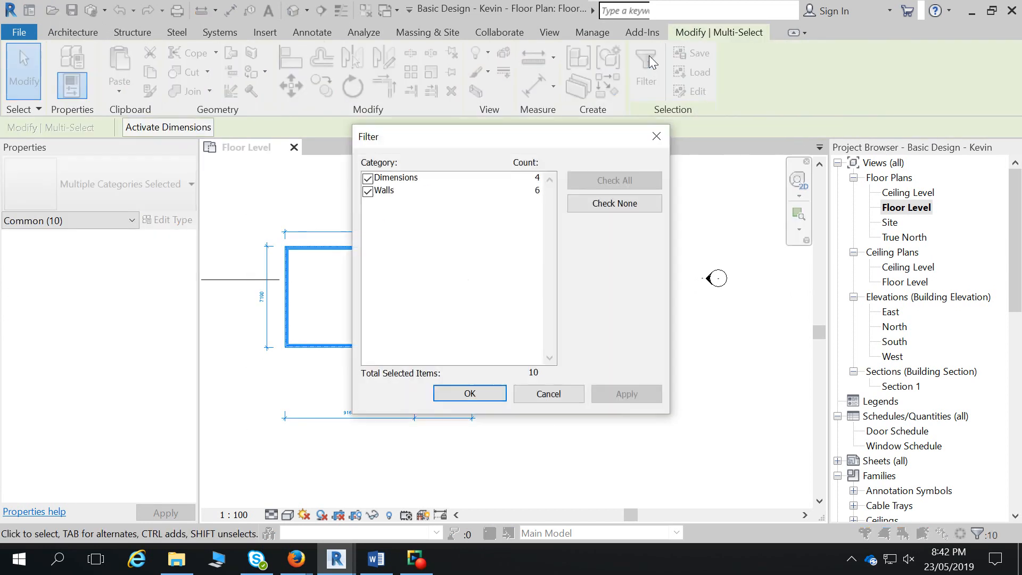
pyautogui.click(368, 177)
pyautogui.click(468, 393)
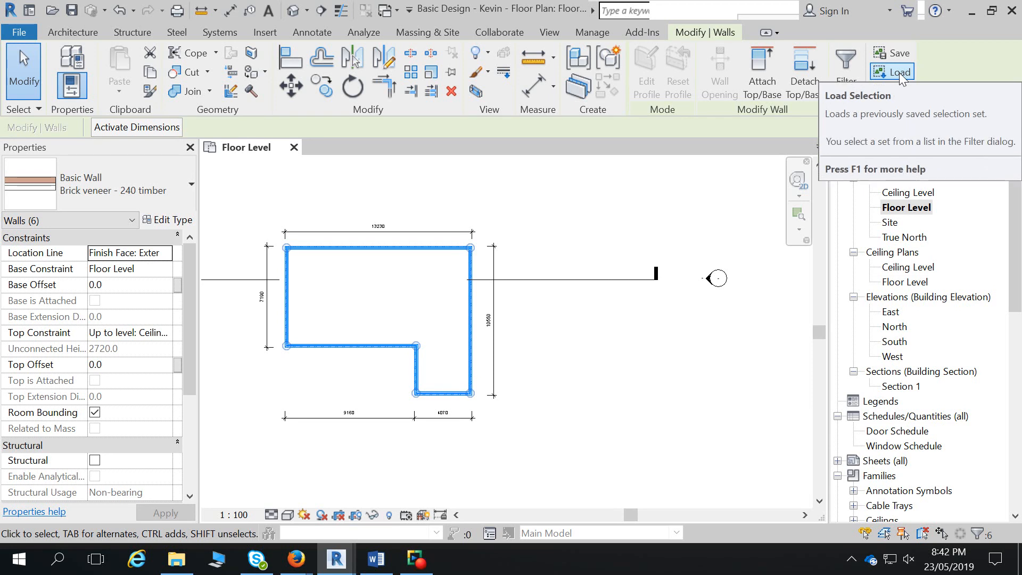
# - Examine the options for saving and loading selection sets without applying either, and deselect the walls
pyautogui.click(849, 80)
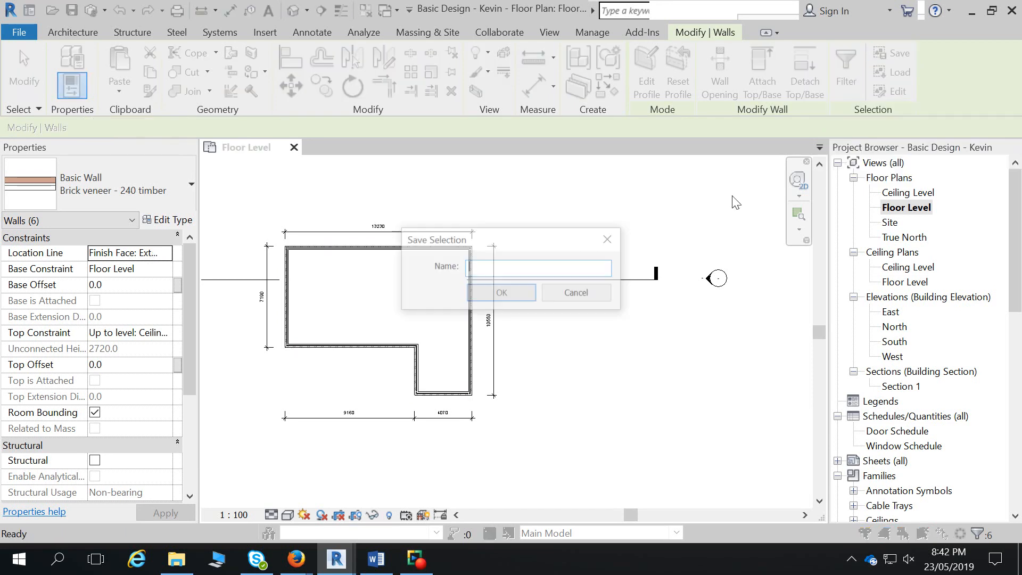
pyautogui.click(581, 294)
pyautogui.click(877, 74)
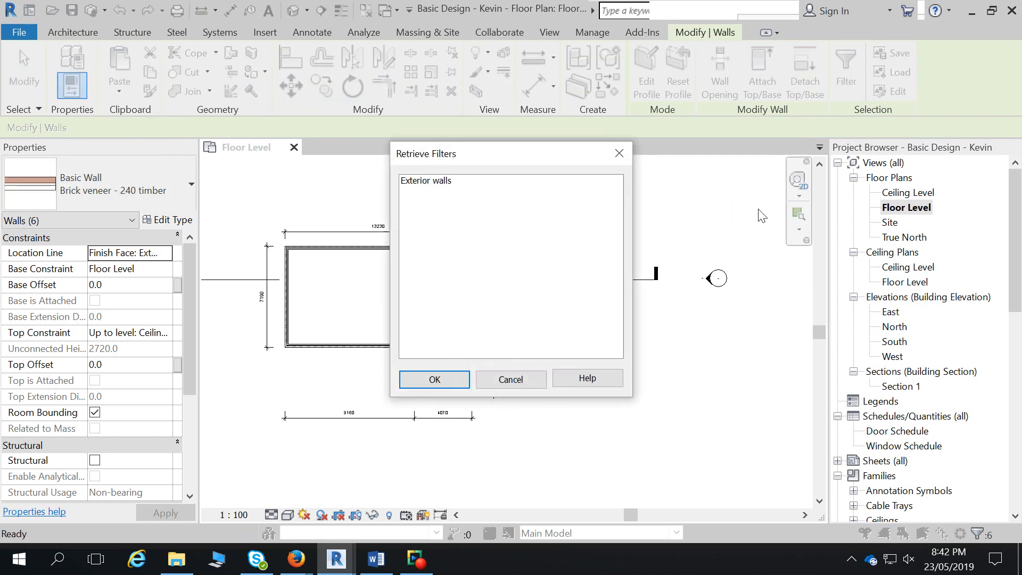
pyautogui.click(622, 154)
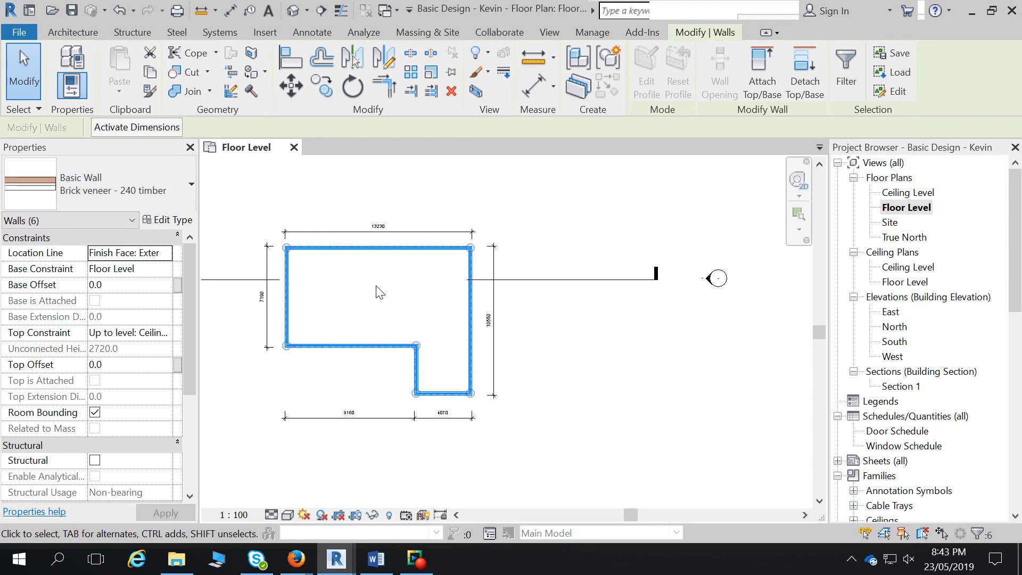
pyautogui.click(603, 380)
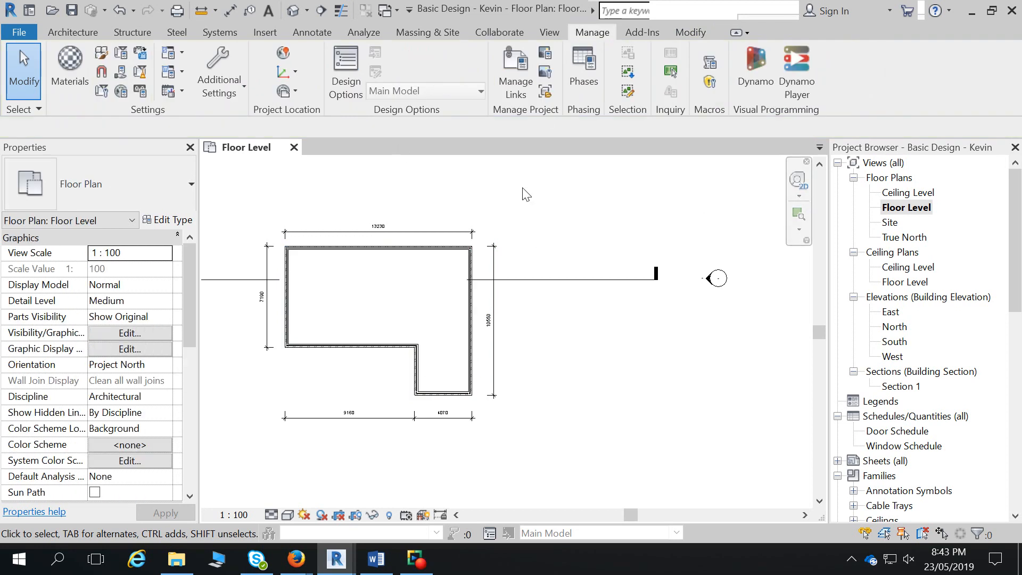
# - Start an architectural wall and choose the Stud timber - 90 wall type
pyautogui.moveTo(413, 347); pyautogui.dragTo(451, 347, button='middle')
pyautogui.scroll(-1, 451, 346)
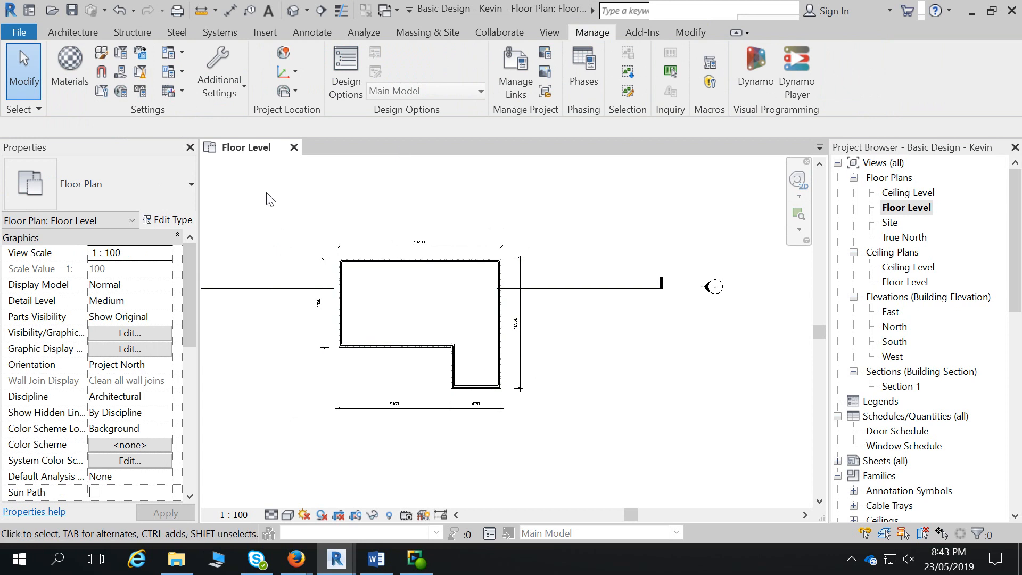
pyautogui.click(75, 38)
pyautogui.click(71, 92)
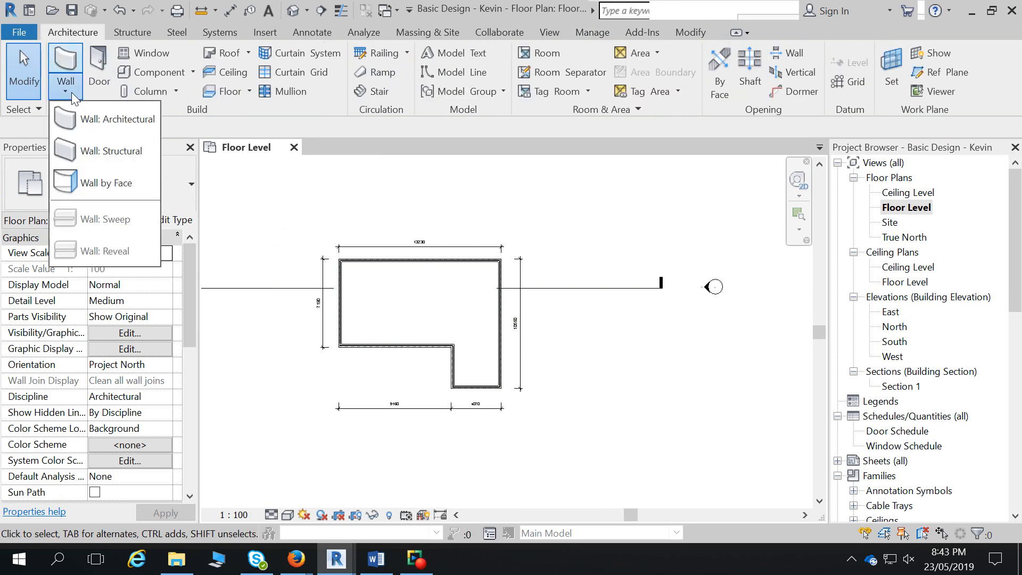
pyautogui.click(102, 121)
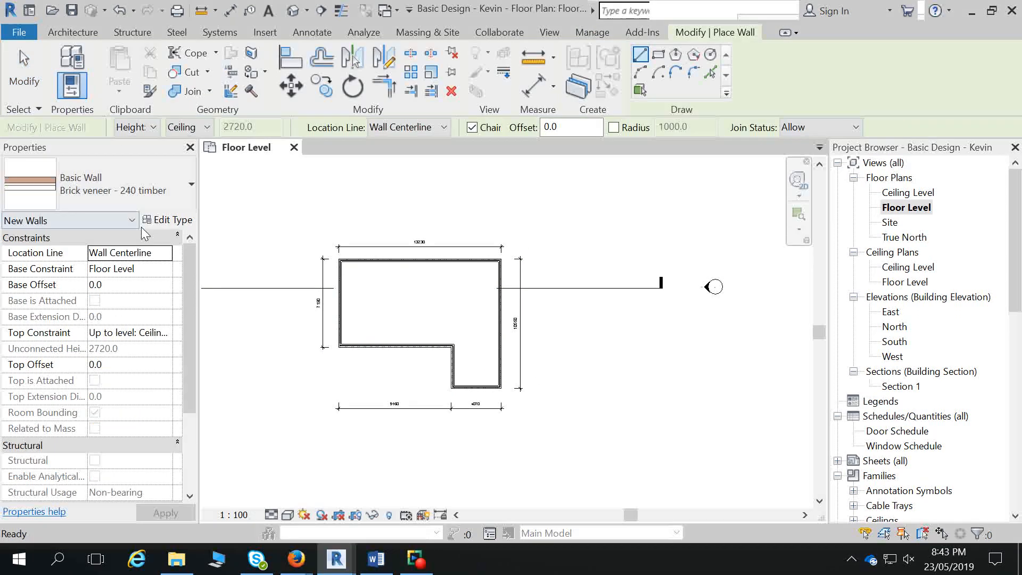
pyautogui.click(168, 169)
pyautogui.scroll(-5, 157, 366)
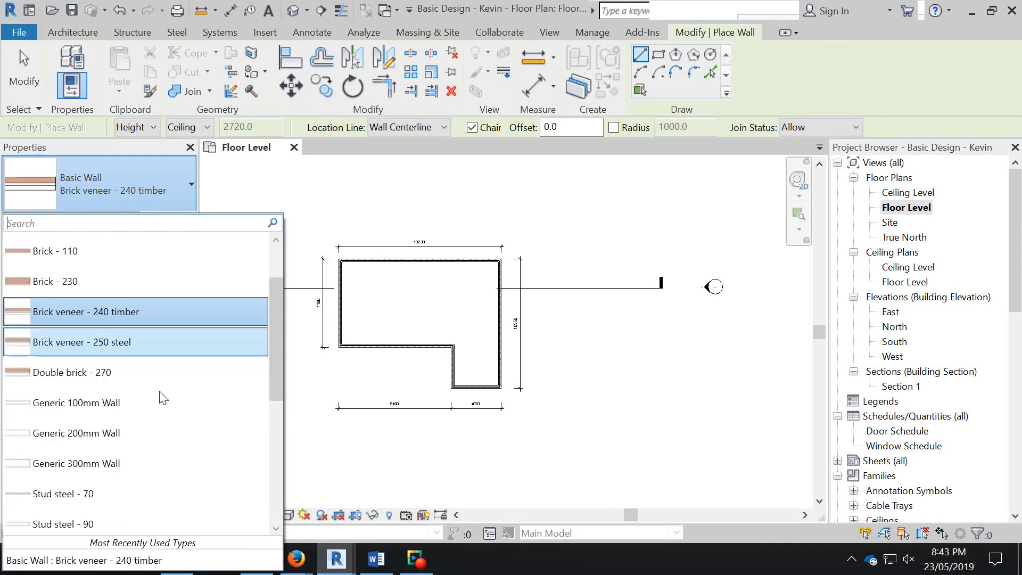
pyautogui.scroll(-2, 159, 390)
pyautogui.scroll(3, 127, 345)
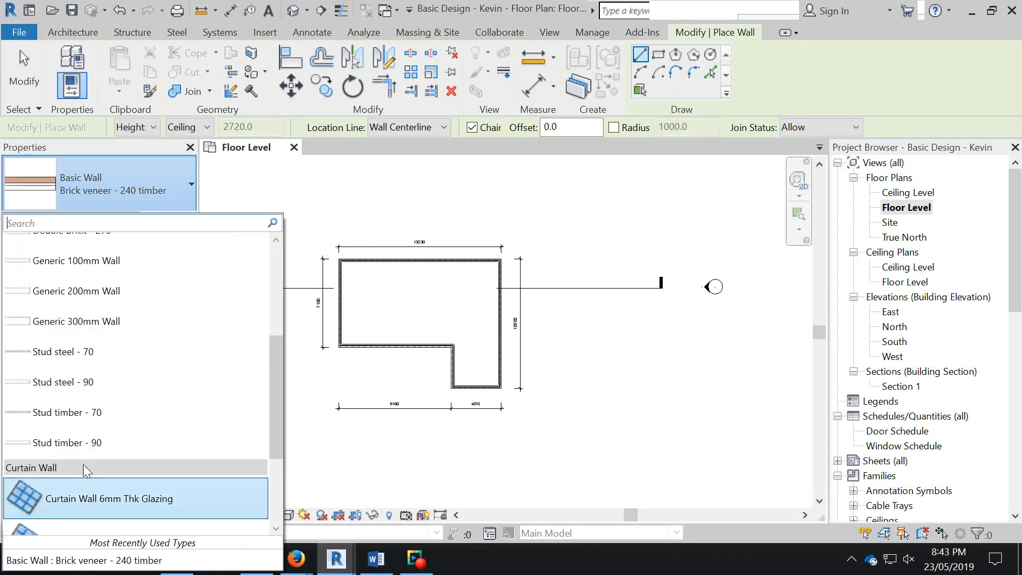
pyautogui.click(84, 442)
# - Set the location line to Finish Face: Exterior and draw a vertical interior wall about 6710 mm long from the inner corner to the upper exterior wall
pyautogui.scroll(3, 343, 300)
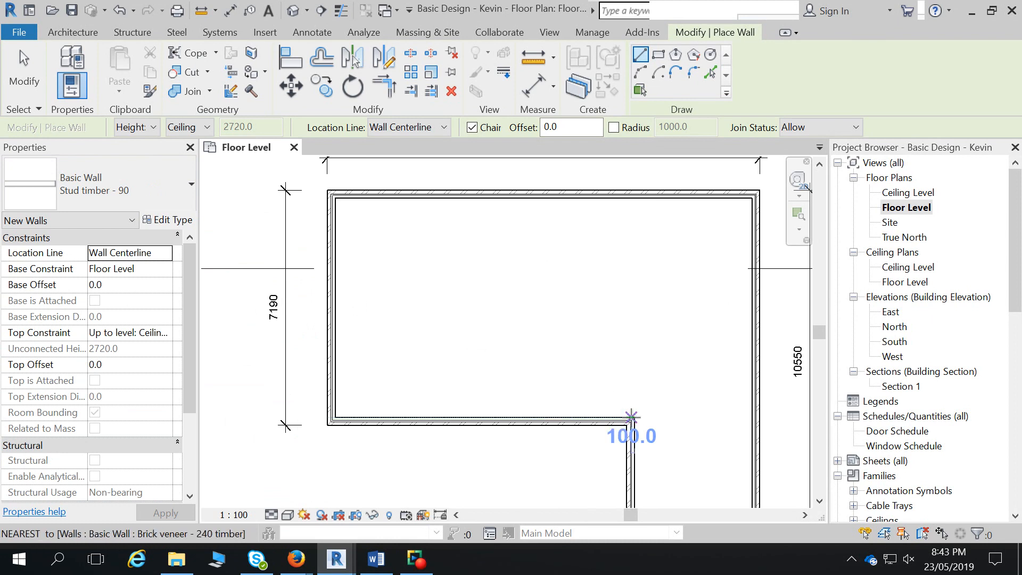
pyautogui.click(424, 127)
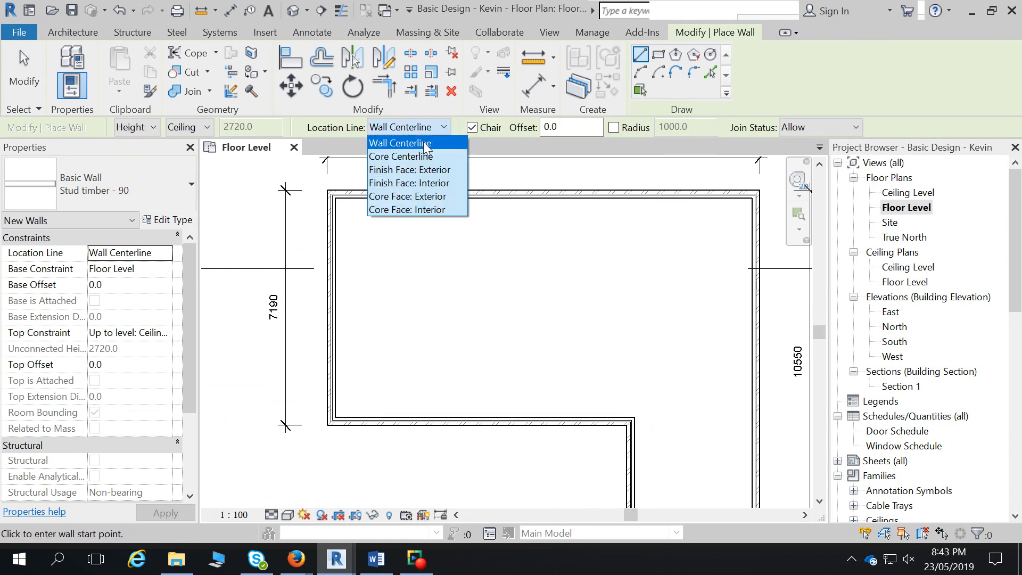
pyautogui.click(440, 171)
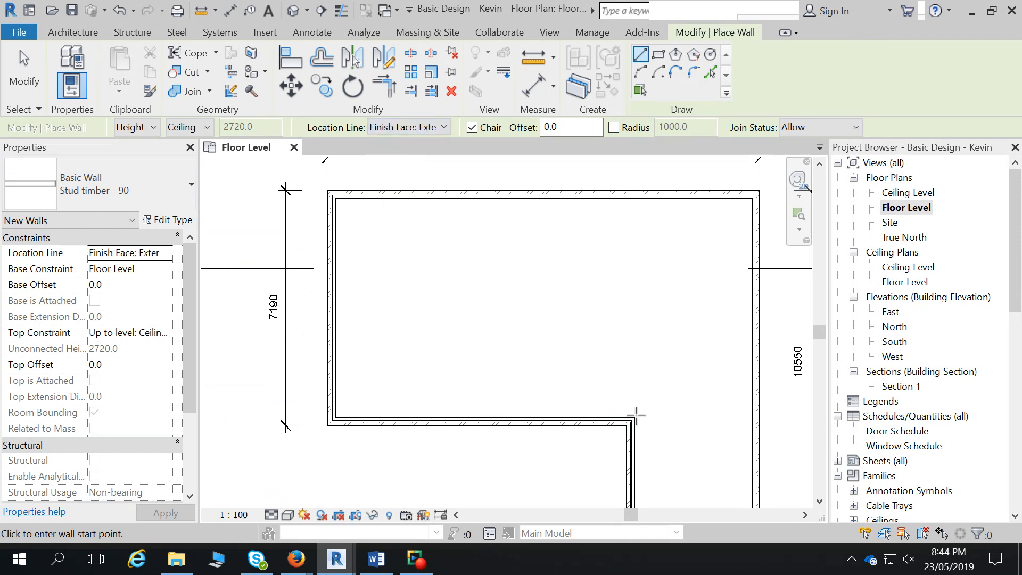
pyautogui.click(633, 417)
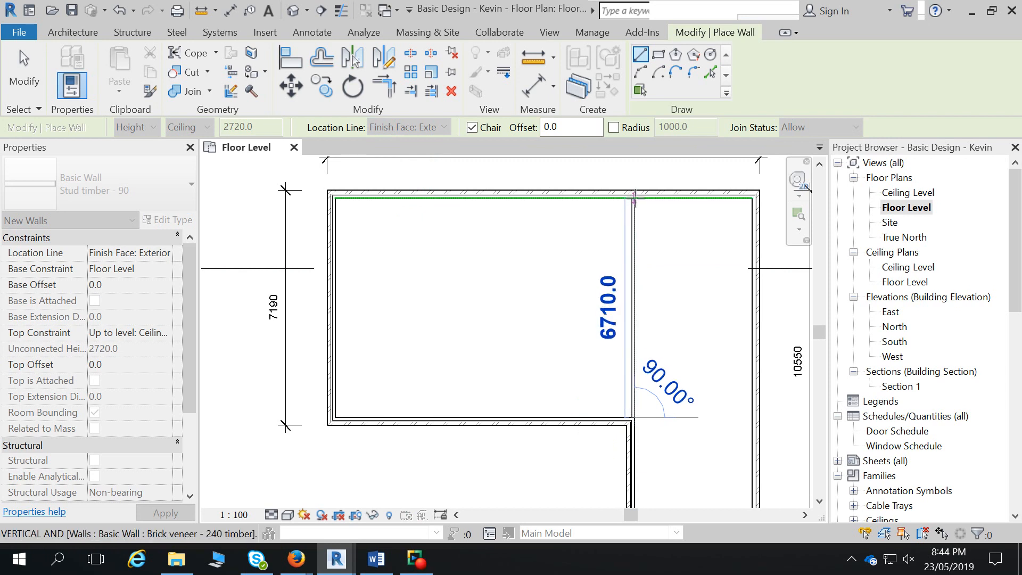
pyautogui.click(633, 193)
pyautogui.press('Escape')
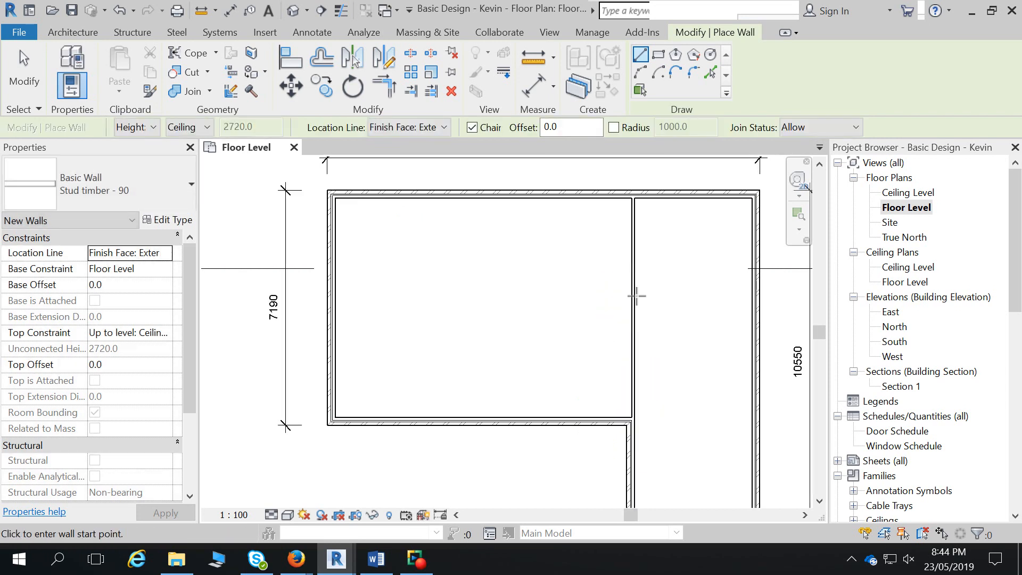
# - Draw a horizontal interior wall about 3640 mm long from the new vertical wall to the right exterior wall
pyautogui.click(633, 355)
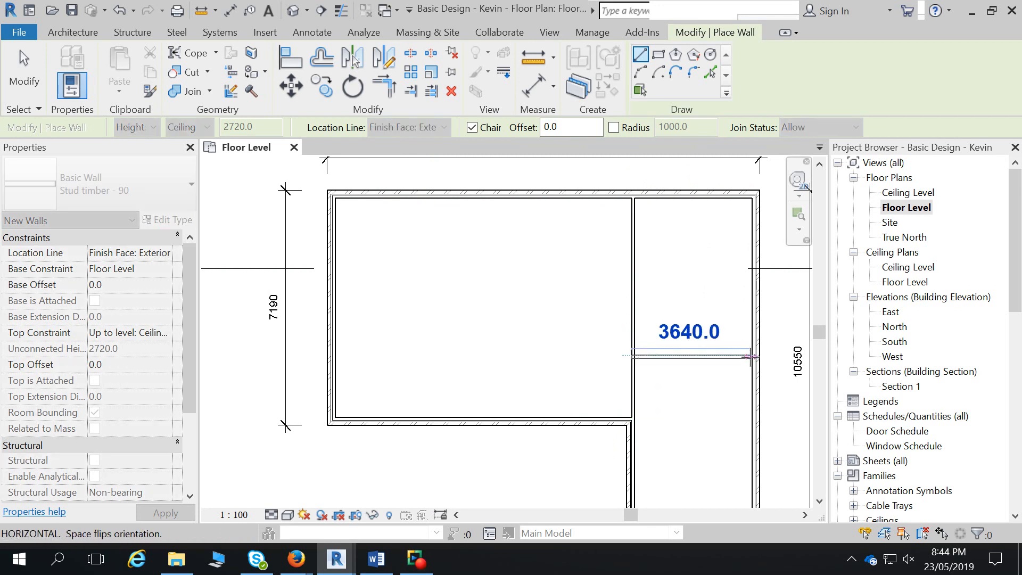
pyautogui.click(758, 356)
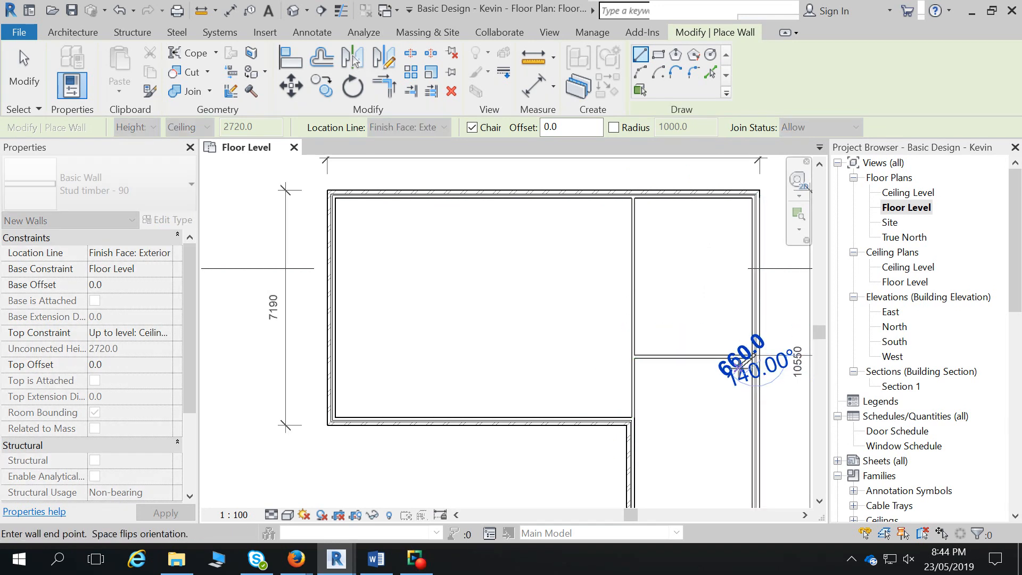
pyautogui.press('Escape')
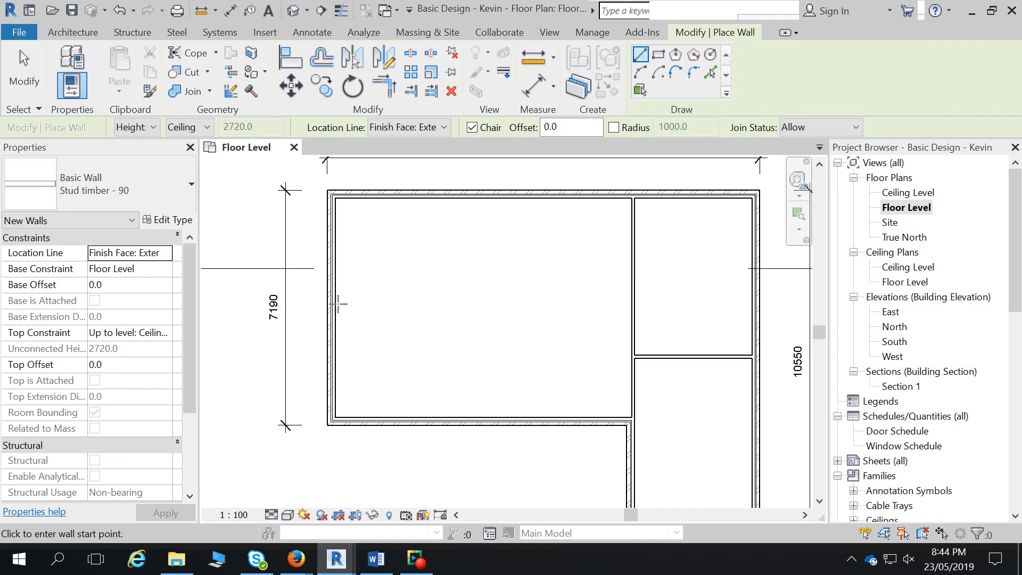
# - Draw an L-shaped interior wall running about 6935 mm from the left exterior wall and down to the lower exterior wall
pyautogui.click(334, 301)
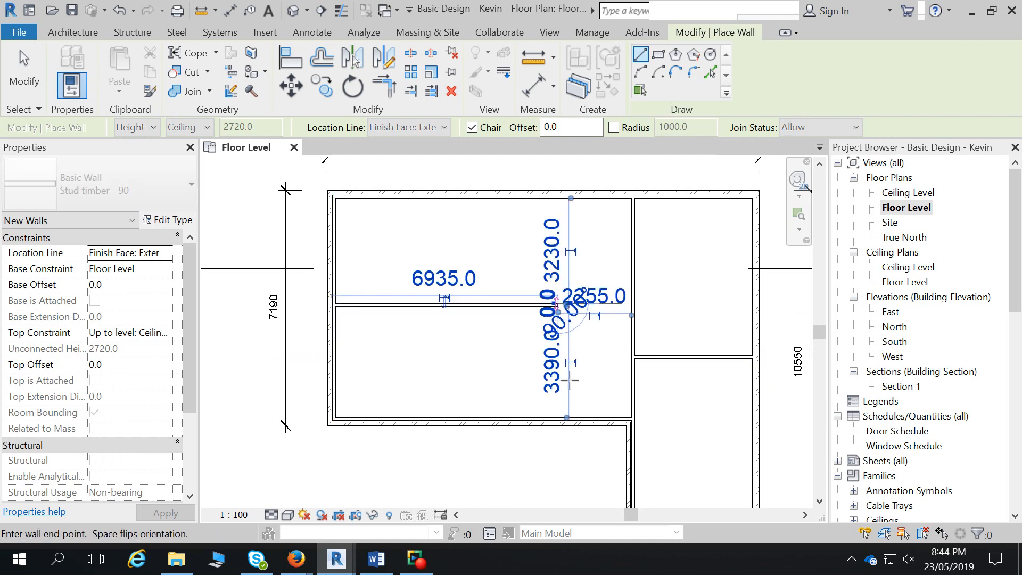
pyautogui.click(557, 420)
pyautogui.press('Escape')
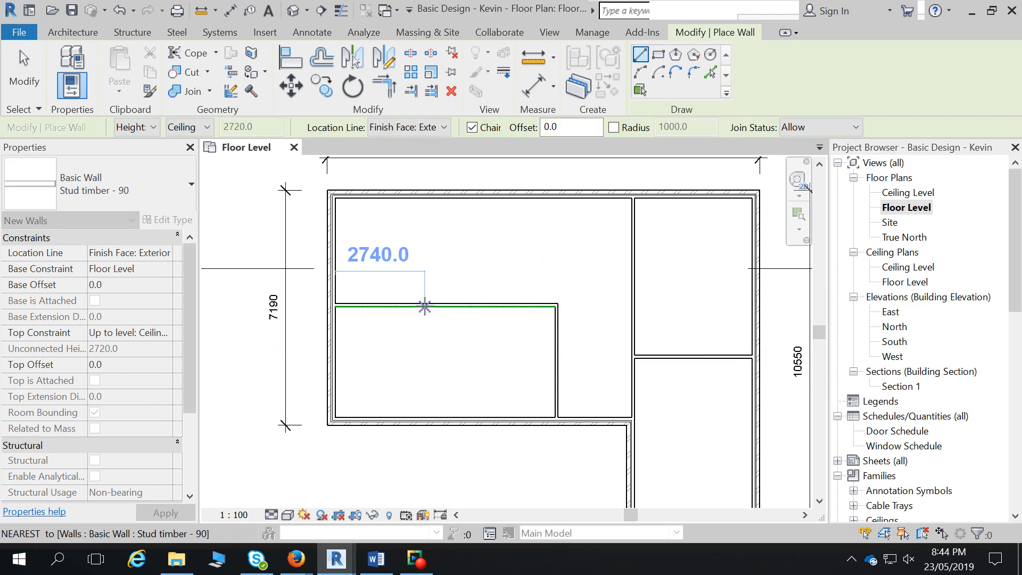
# - Draw a vertical interior wall about 2740 mm from the left exterior wall, from the horizontal partition up to the upper exterior wall
pyautogui.click(421, 303)
pyautogui.click(425, 190)
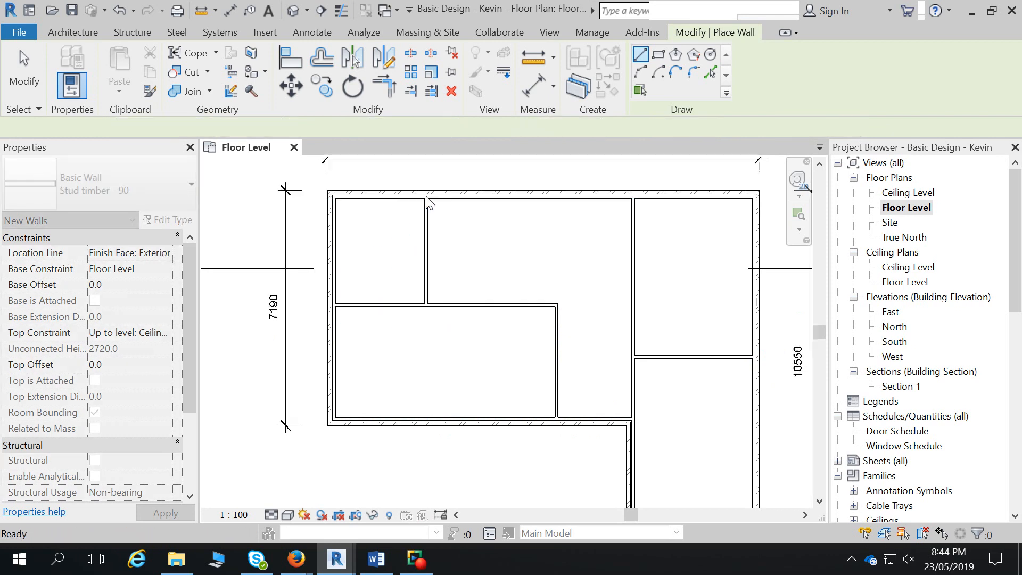
pyautogui.press('Escape')
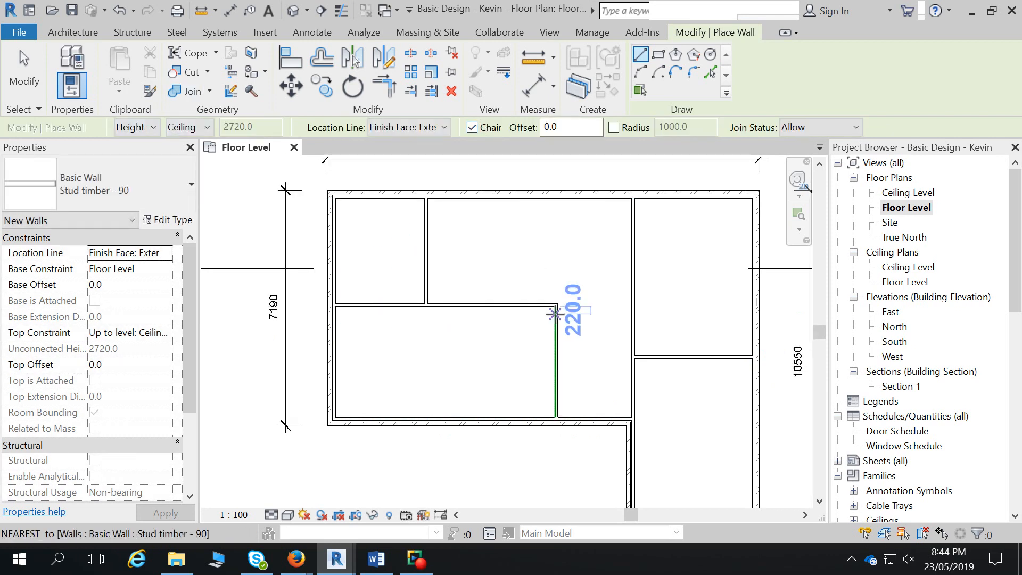
# - Draw a short horizontal stub from the upper-left room's partition, and an L-shaped wall from the upper exterior wall running about 5425 mm across
pyautogui.click(426, 250)
pyautogui.click(454, 251)
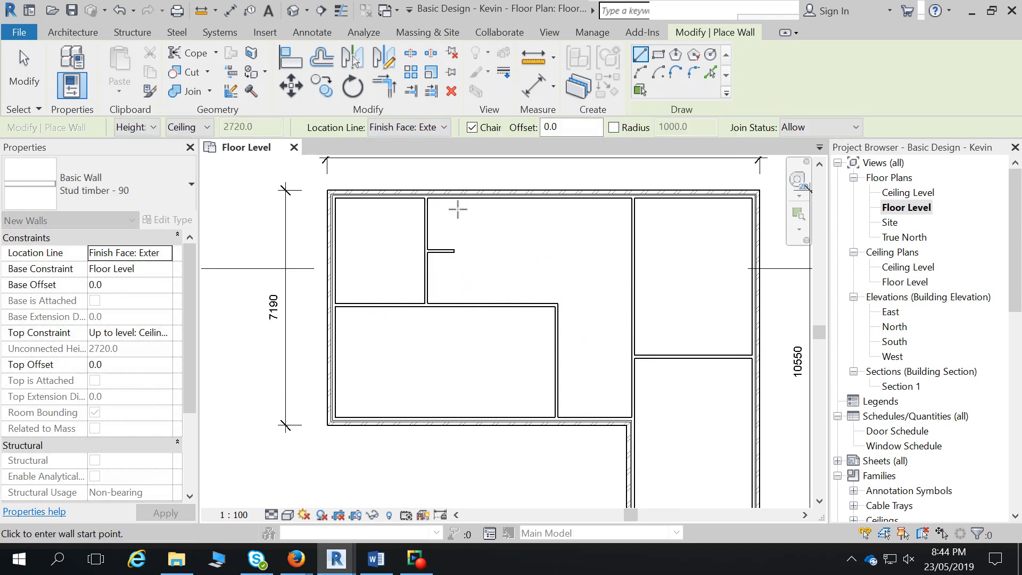
pyautogui.click(452, 198)
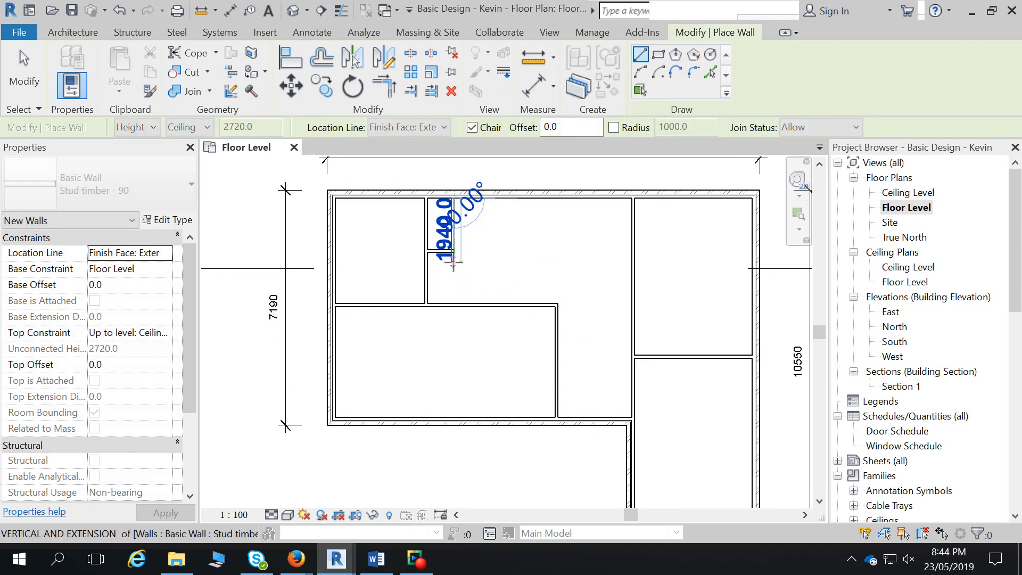
pyautogui.click(453, 263)
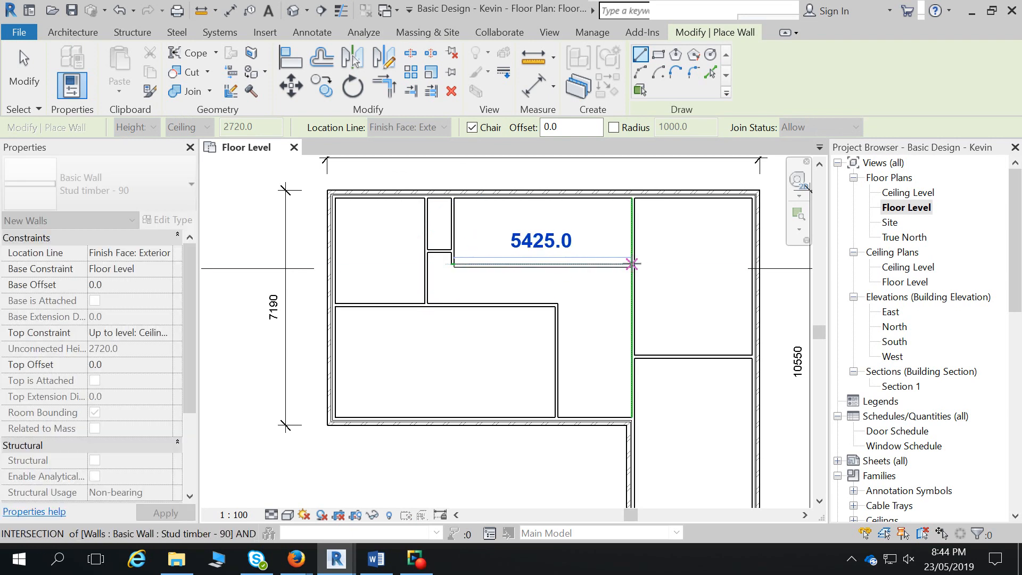
pyautogui.click(632, 264)
# - Draw a vertical interior wall about 2065 mm long dividing the upper middle room, and turn off Chain for wall placement
pyautogui.click(540, 263)
pyautogui.click(540, 198)
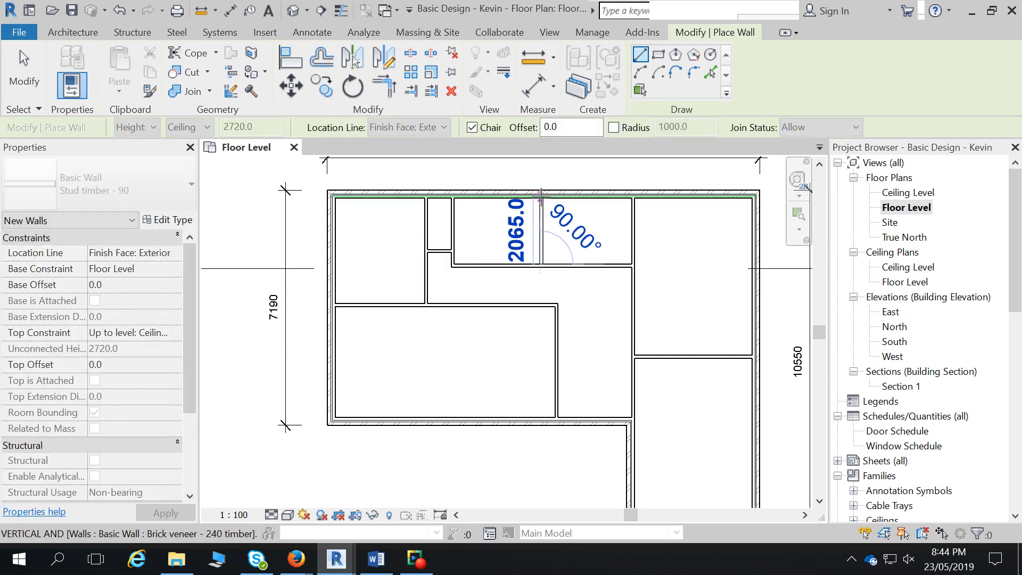
pyautogui.press('Escape')
pyautogui.click(479, 127)
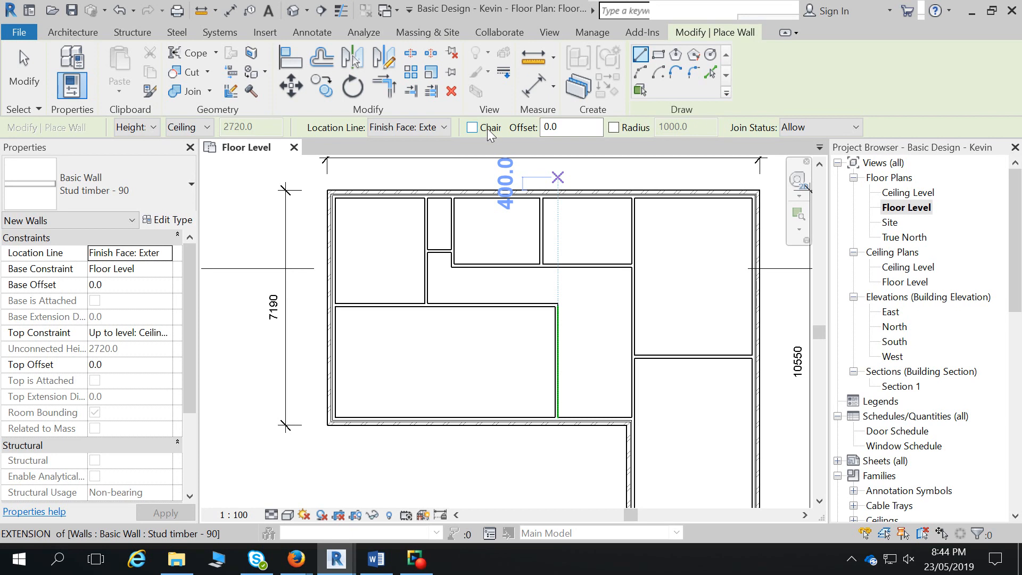
pyautogui.press('Escape')
pyautogui.press('Escape')
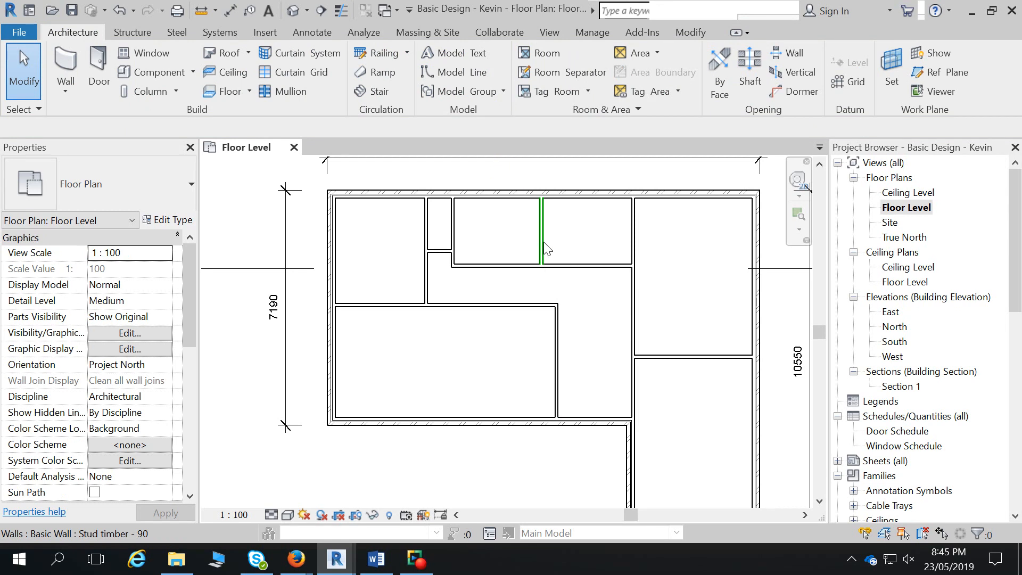
# - Move the right exterior wall by setting the plan's overall width dimension to 15000 mm
pyautogui.scroll(-3, 543, 246)
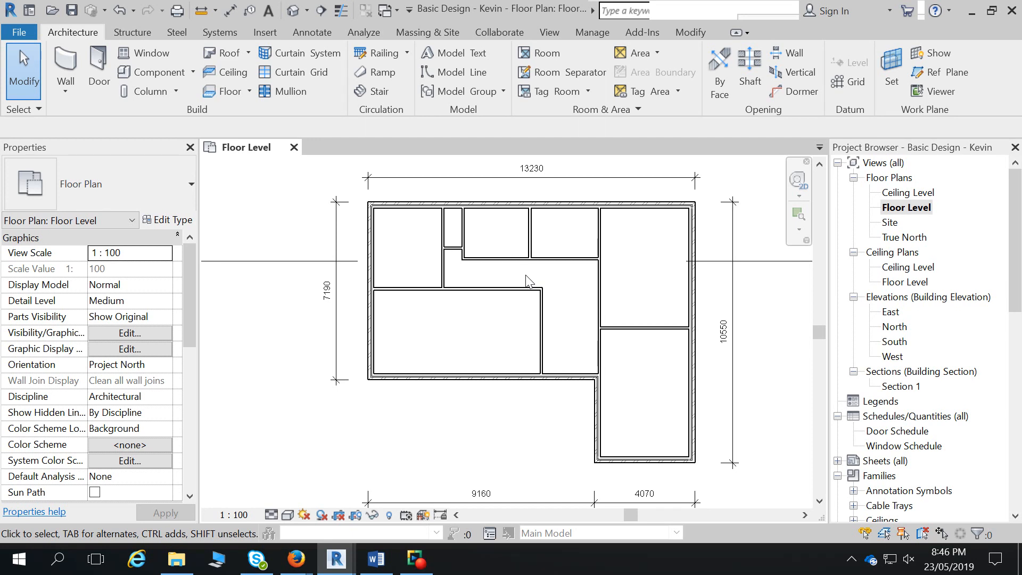
pyautogui.click(693, 274)
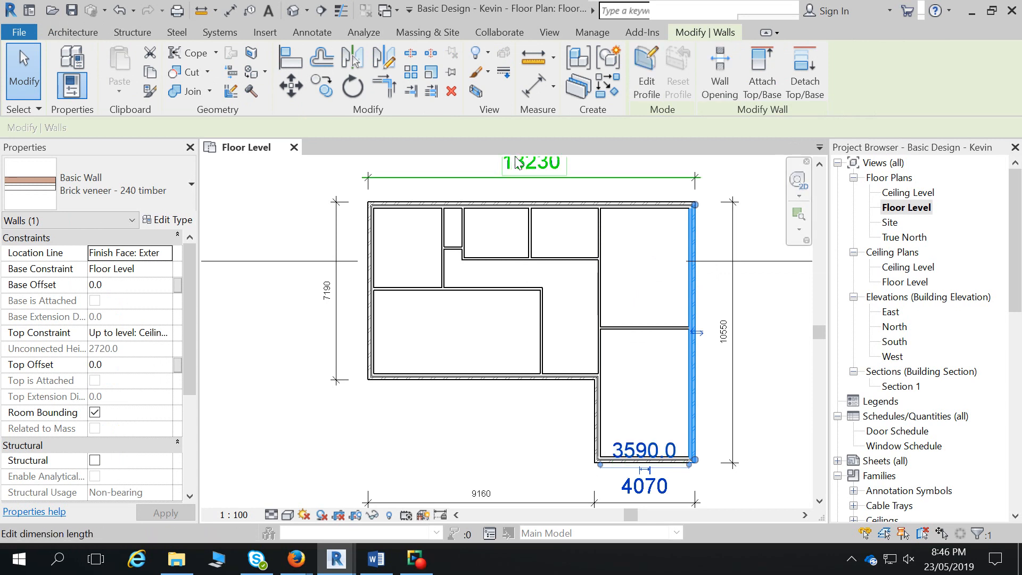
pyautogui.click(530, 167)
pyautogui.write('15000')
pyautogui.press('Return')
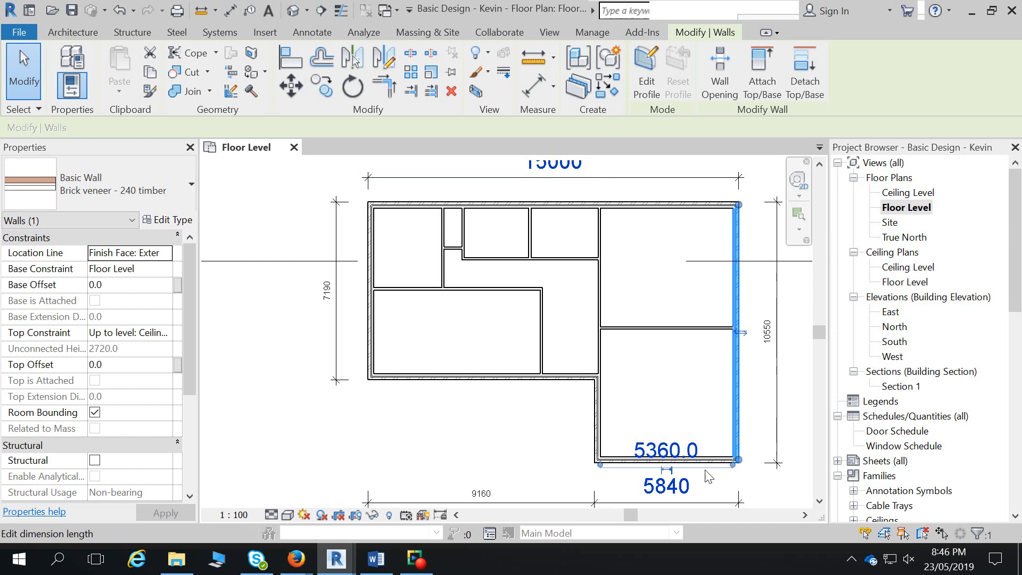
# - Open the overall depth dimension of the lower exterior wall for editing, leave it, and undo the overall width change
pyautogui.click(722, 461)
pyautogui.click(759, 332)
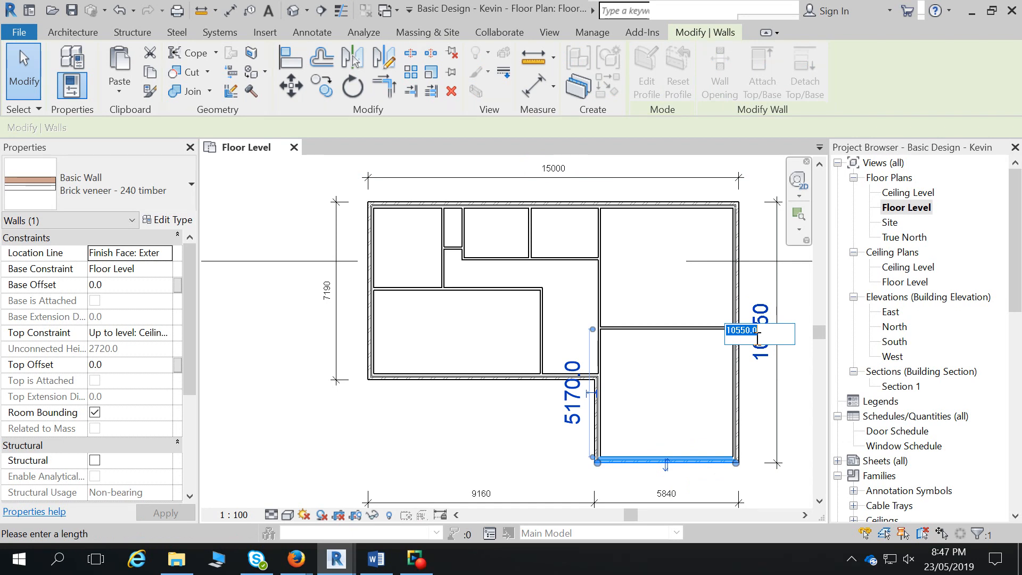
pyautogui.click(660, 415)
pyautogui.hotkey('ctrl', 'z')
pyautogui.press('Escape')
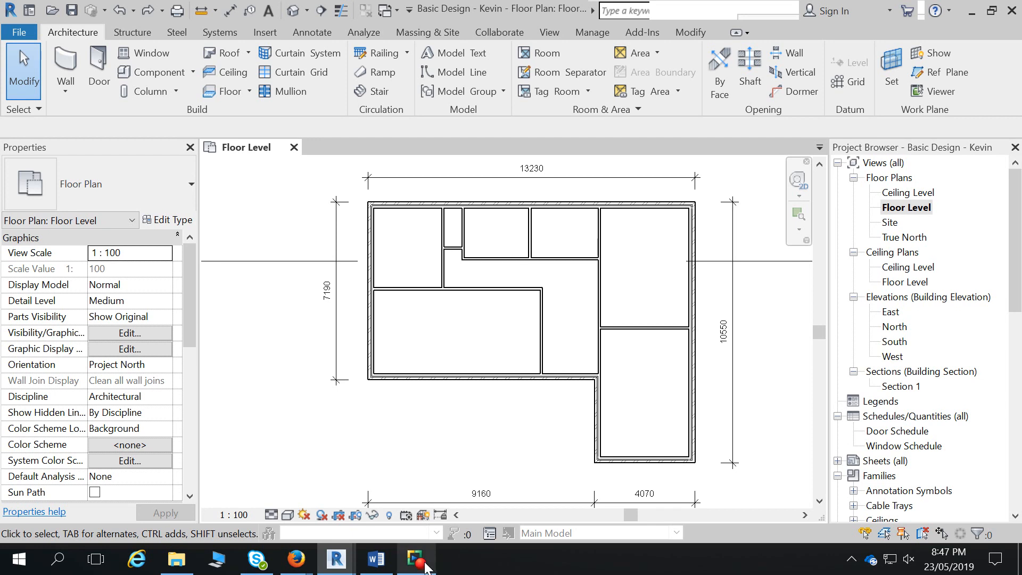
pyautogui.moveTo(415, 556)
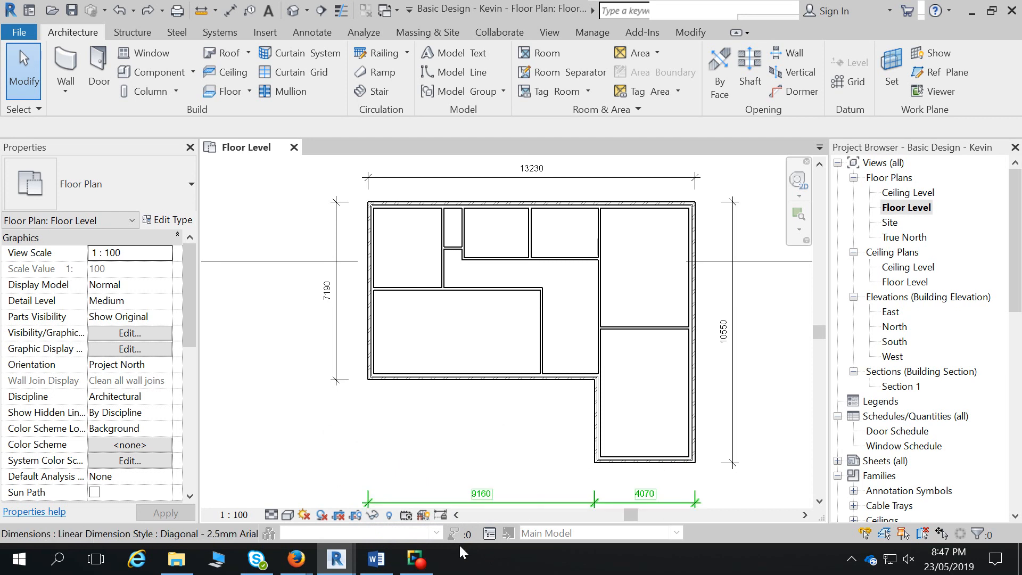
pyautogui.click(416, 559)
pyautogui.click(55, 63)
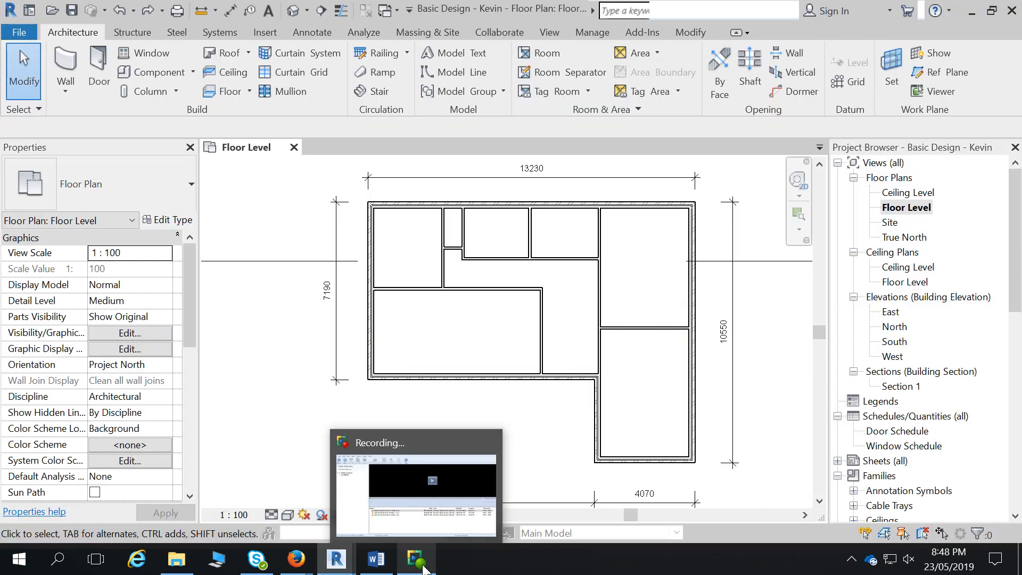
pyautogui.click(424, 569)
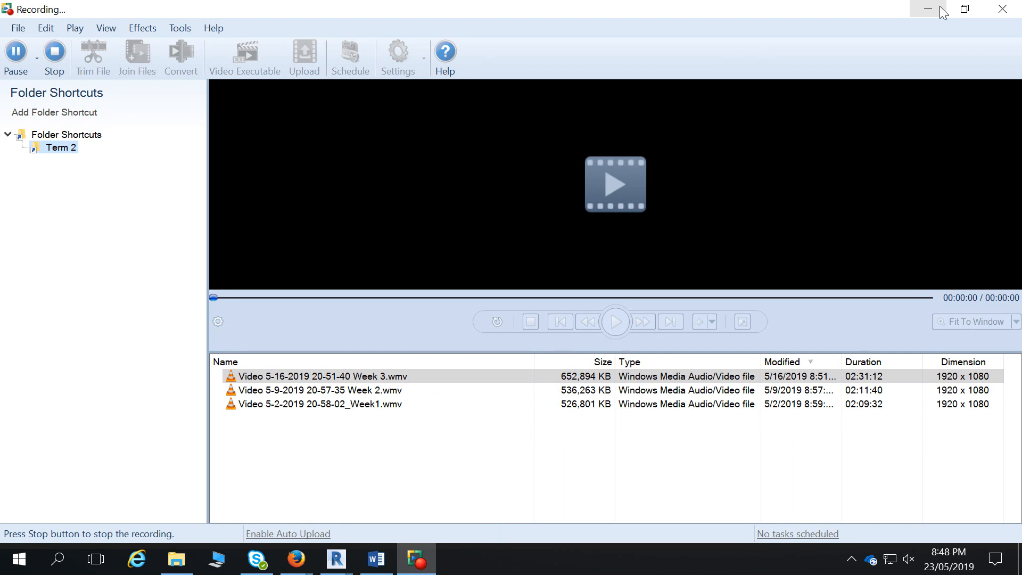
pyautogui.click(24, 59)
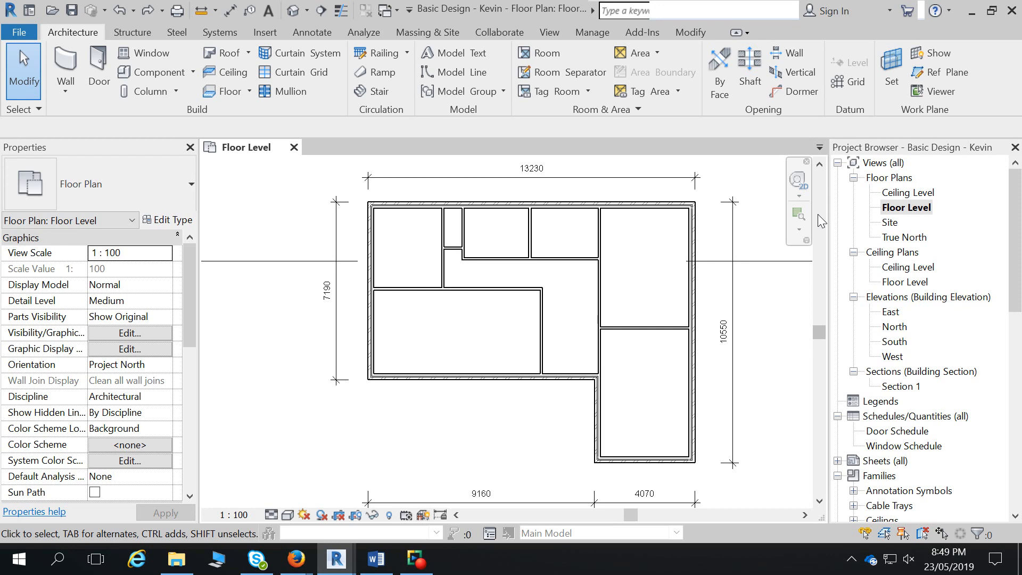
# - Switch to Firefox and look over session 1 in the course's session schedule PDF
pyautogui.moveTo(282, 567)
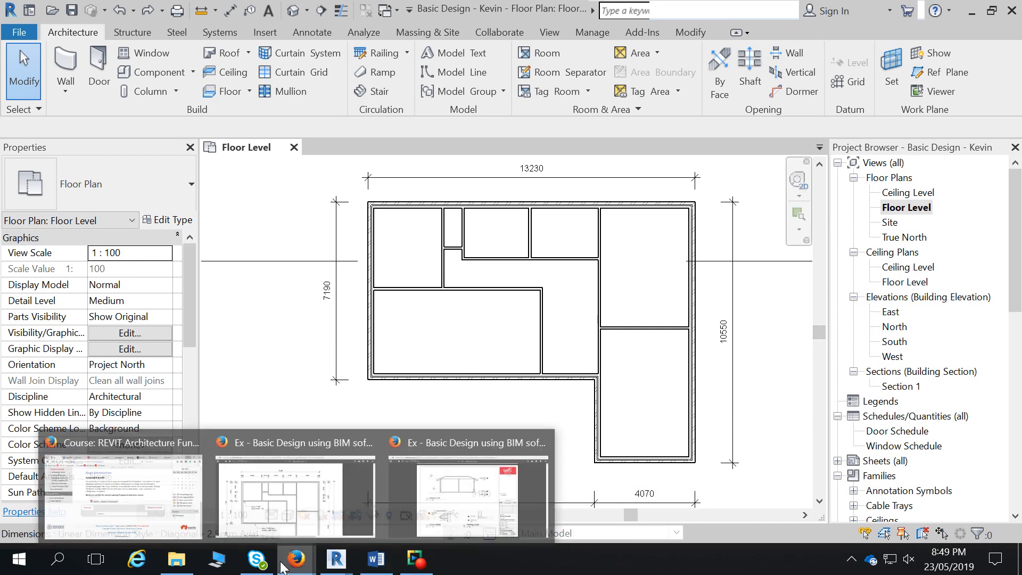
pyautogui.click(362, 299)
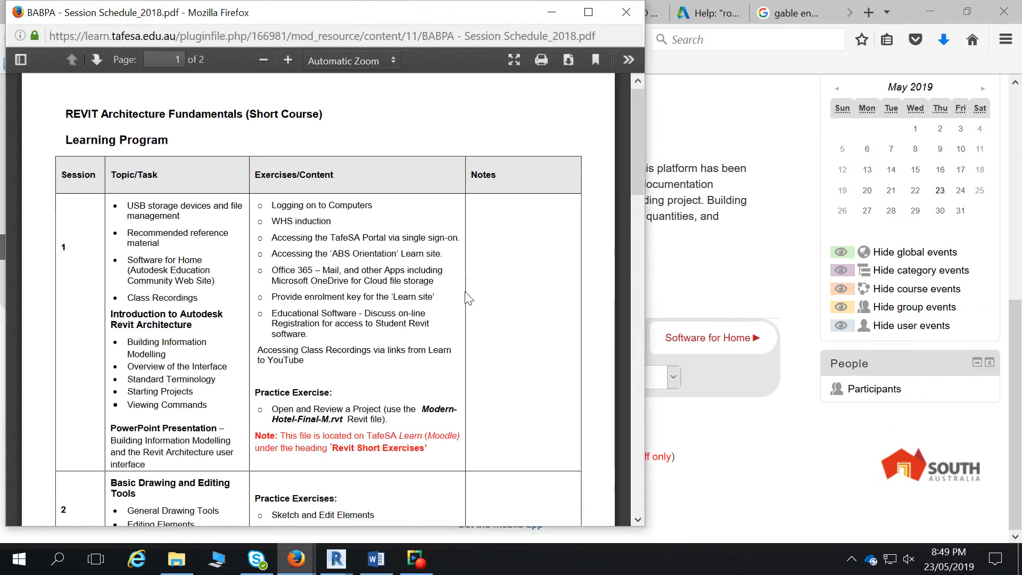
pyautogui.scroll(-2, 466, 295)
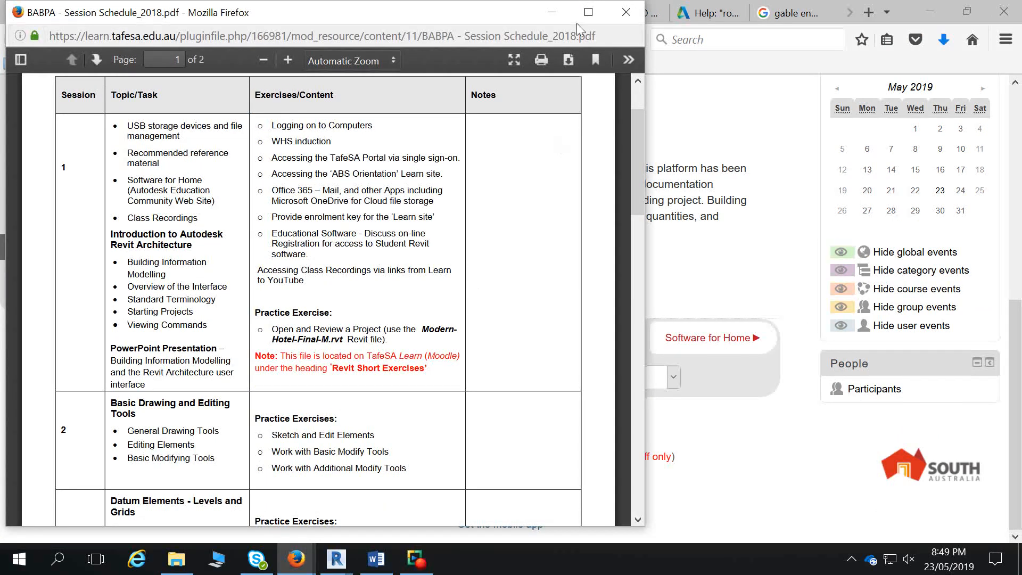
pyautogui.click(554, 16)
# - Reopen the session schedule PDF and review the topics and practice exercises for sessions 2 to 4
pyautogui.moveTo(419, 558)
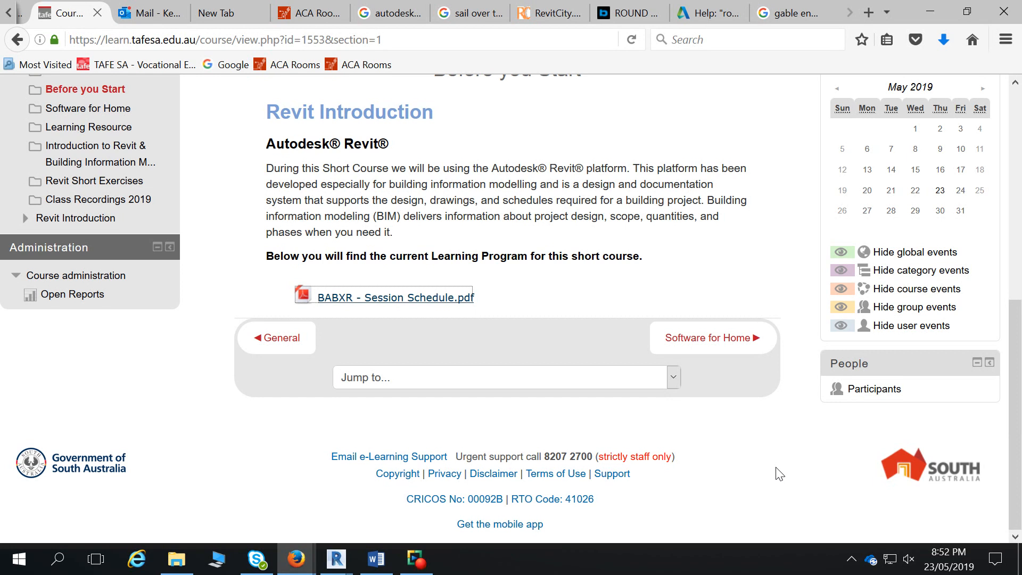
pyautogui.click(419, 298)
pyautogui.scroll(-5, 419, 301)
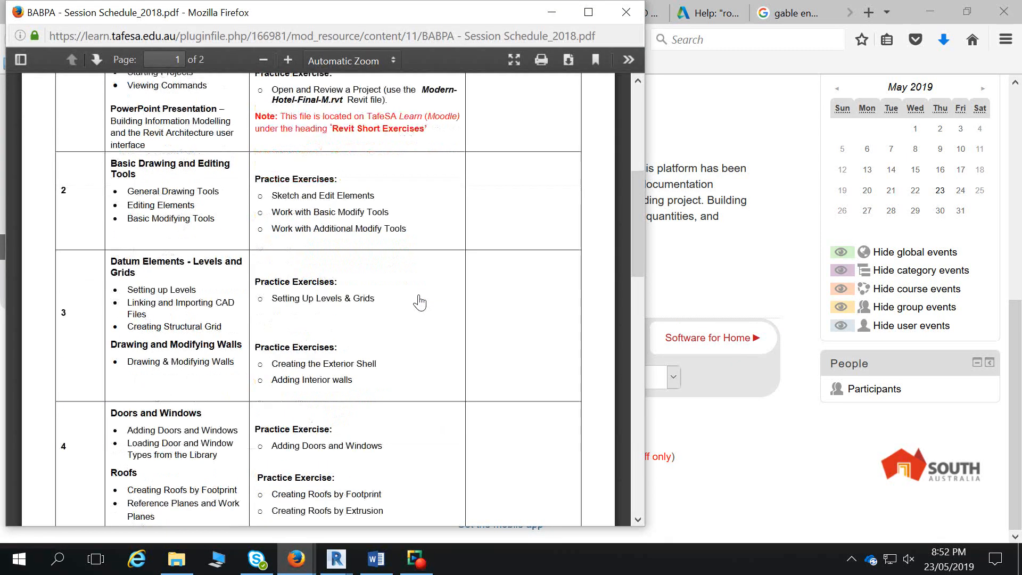
pyautogui.scroll(-3, 420, 301)
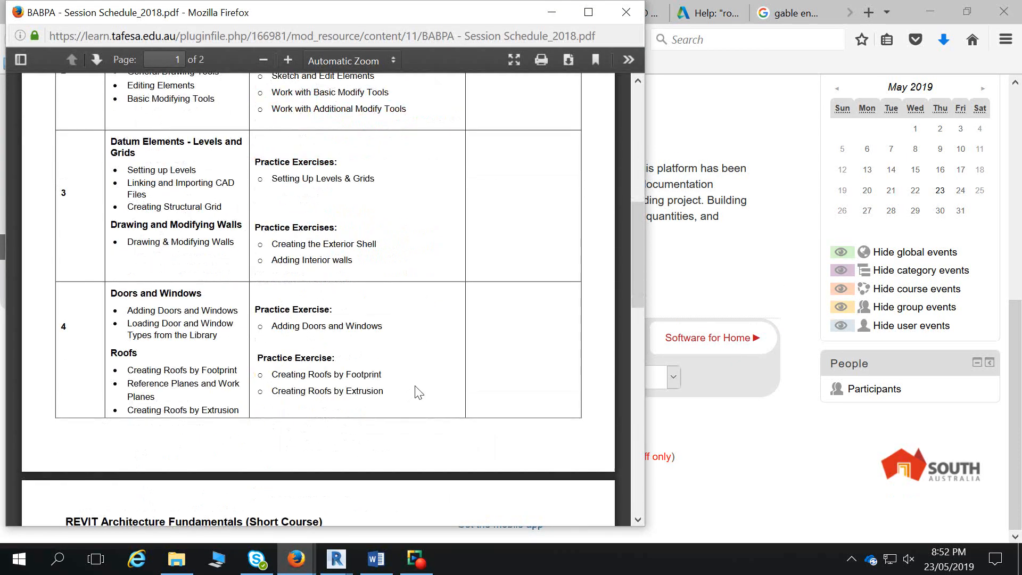
pyautogui.scroll(-1, 418, 392)
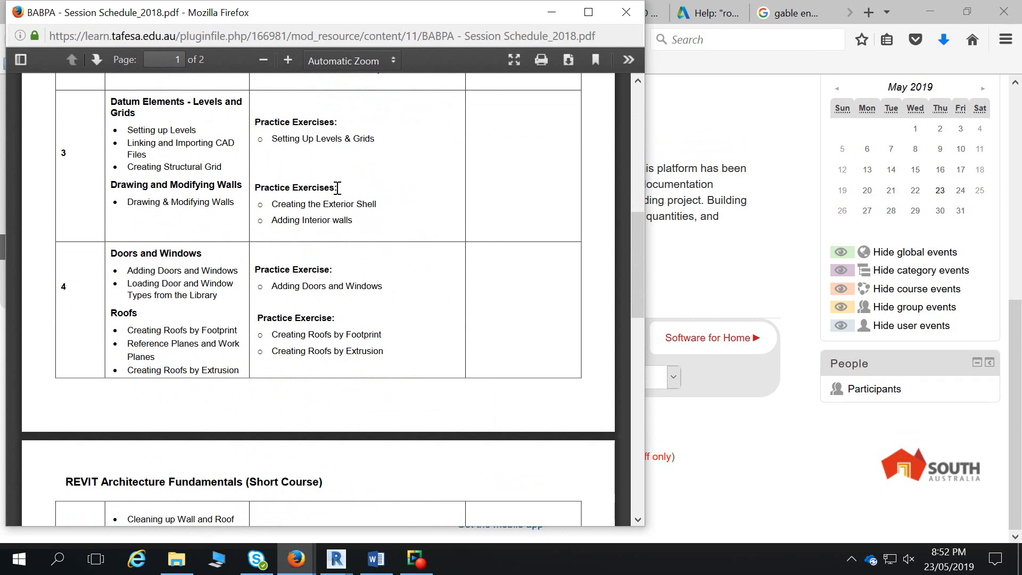
pyautogui.scroll(2, 342, 224)
pyautogui.scroll(1, 348, 222)
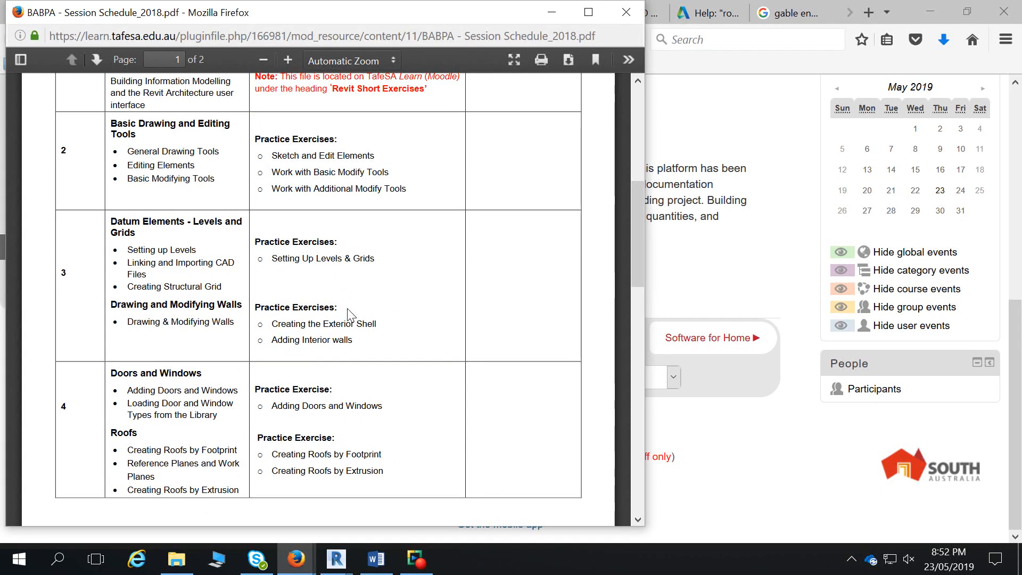
pyautogui.click(554, 13)
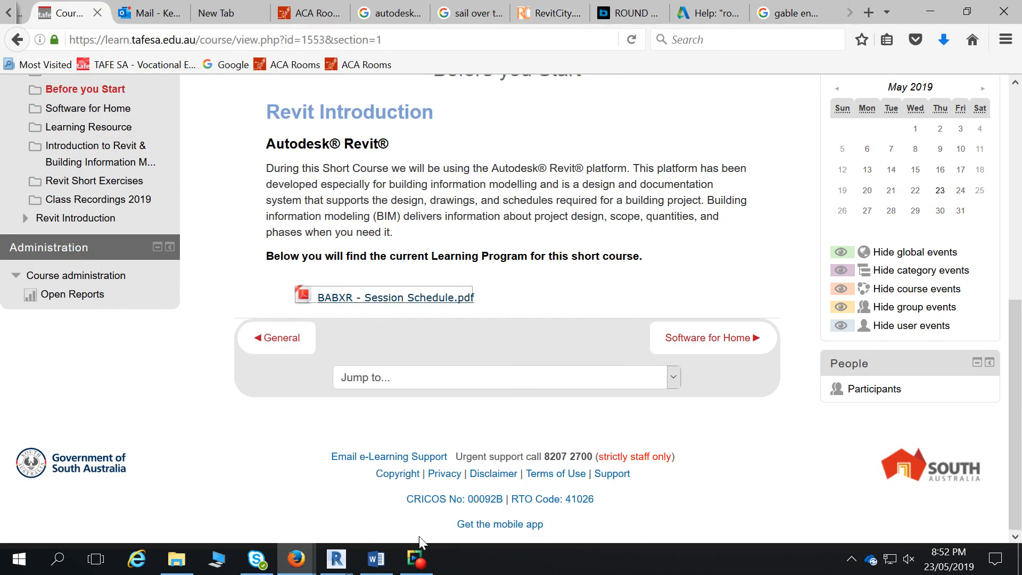
pyautogui.click(930, 11)
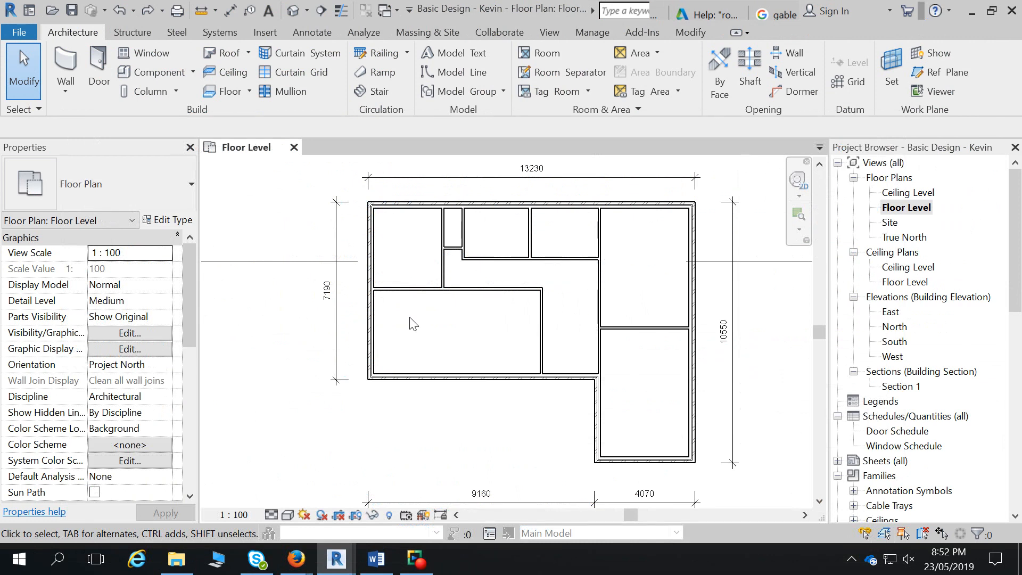
# - Switch to Word and close the Drawing Roof's Step by Step document
pyautogui.moveTo(486, 417); pyautogui.dragTo(451, 403, button='middle')
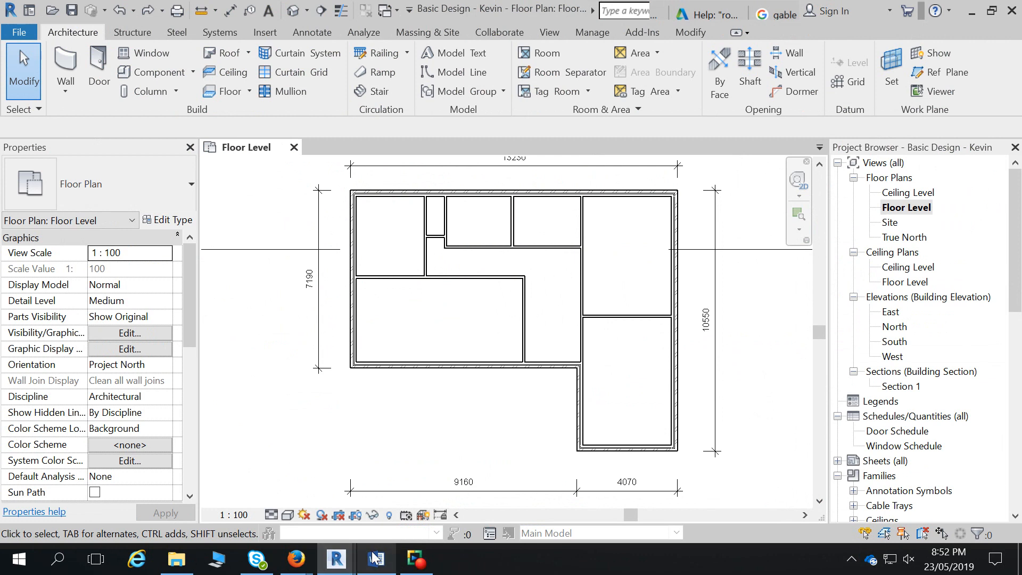
pyautogui.moveTo(375, 557)
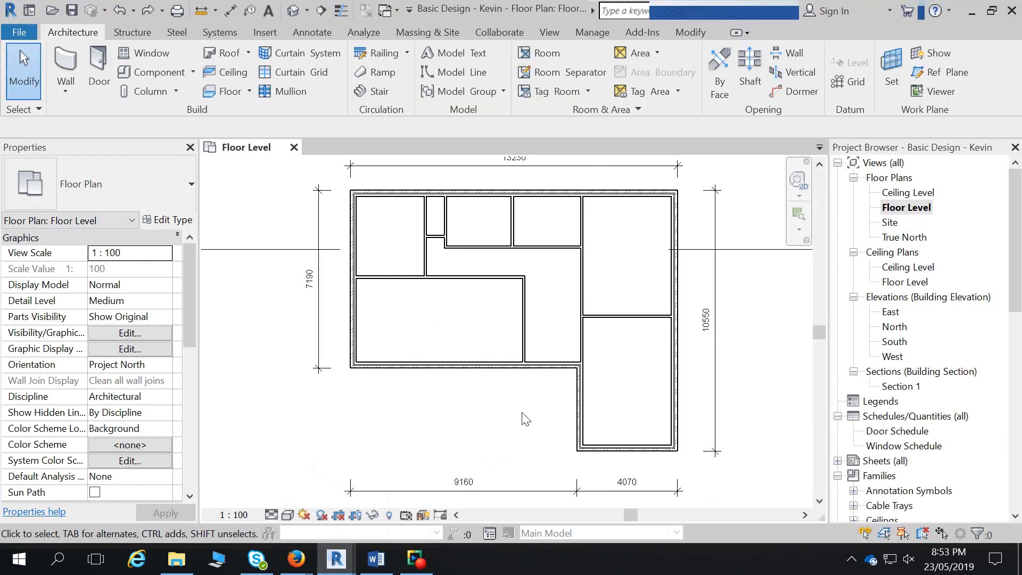
pyautogui.click(376, 559)
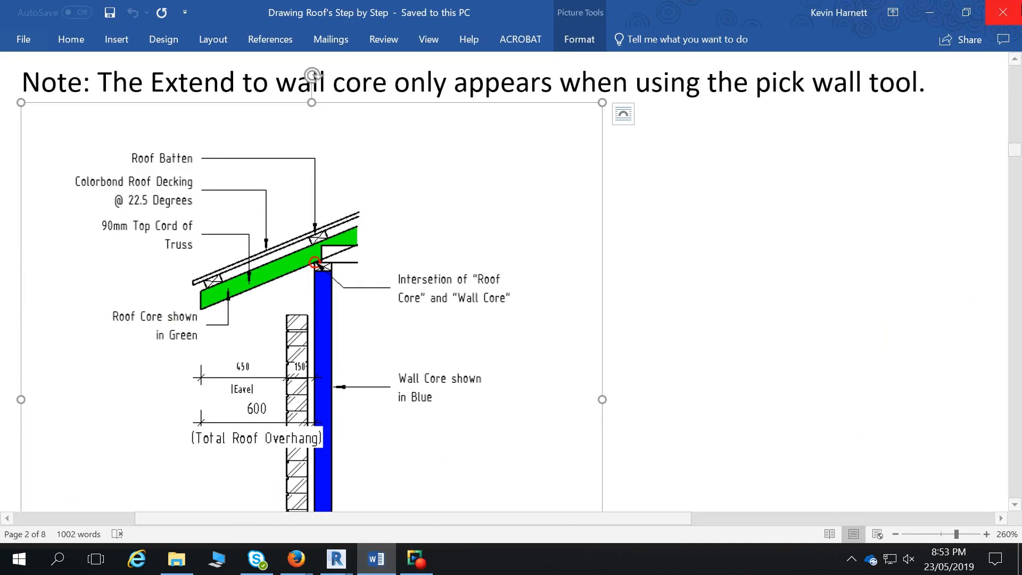
pyautogui.click(1013, 10)
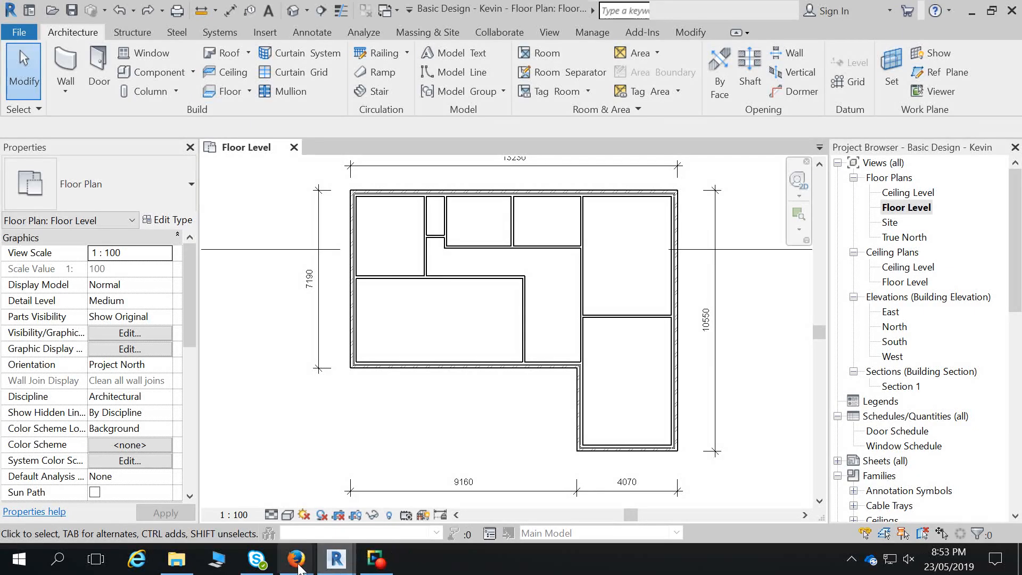
# - Switch to the course page in Firefox and return the account from the student role to its normal role
pyautogui.moveTo(298, 538)
pyautogui.click(145, 503)
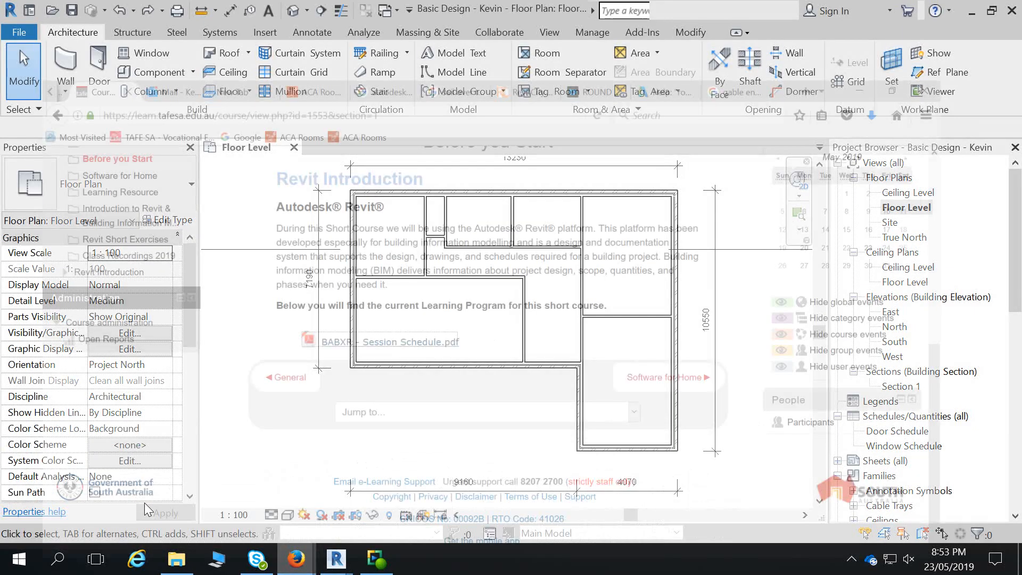
pyautogui.scroll(10, 566, 162)
pyautogui.click(985, 151)
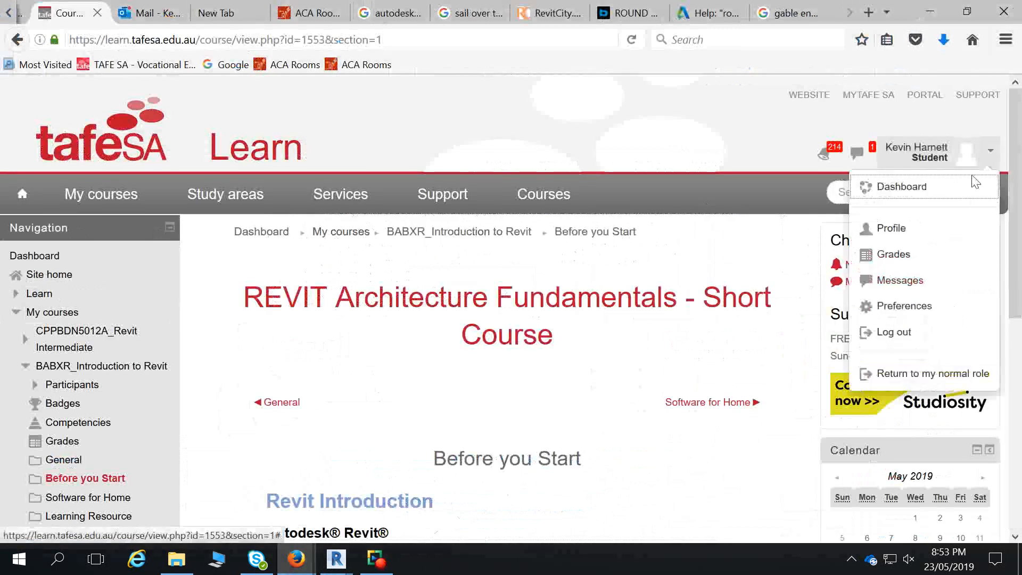
pyautogui.click(923, 379)
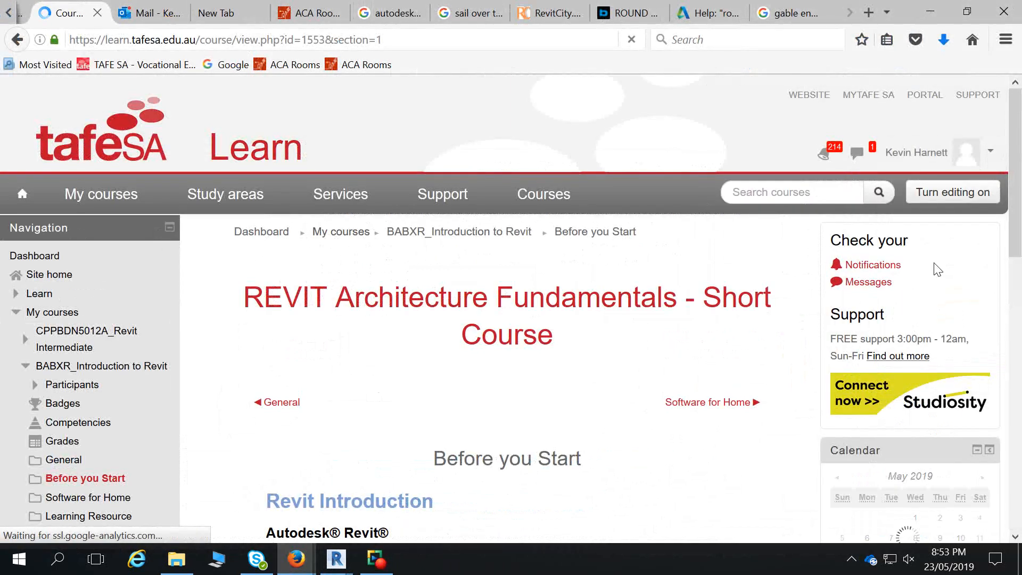
# - Turn on editing for the Before you Start section of the Revit short course and look over the page
pyautogui.click(947, 196)
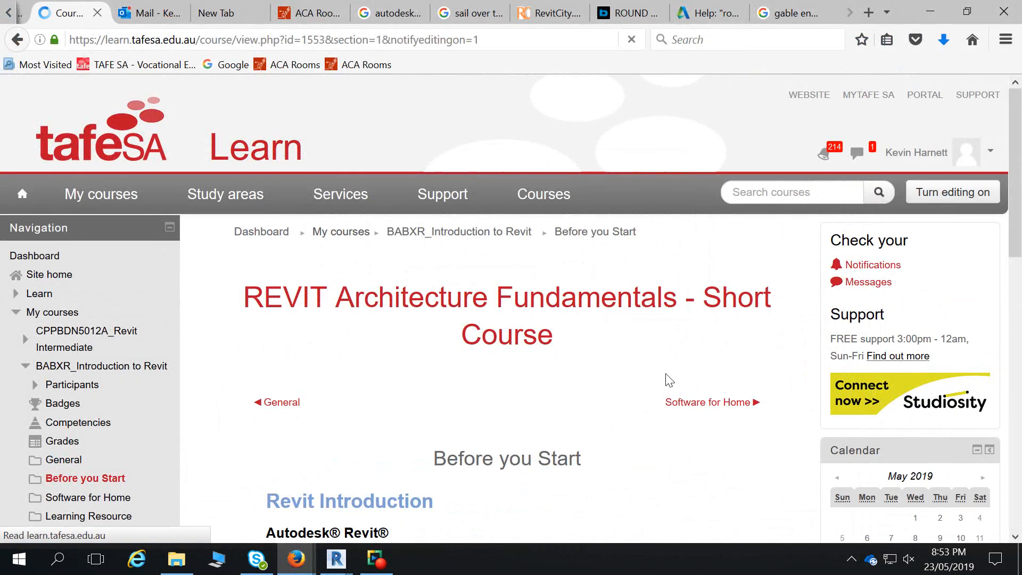
pyautogui.scroll(-15, 669, 380)
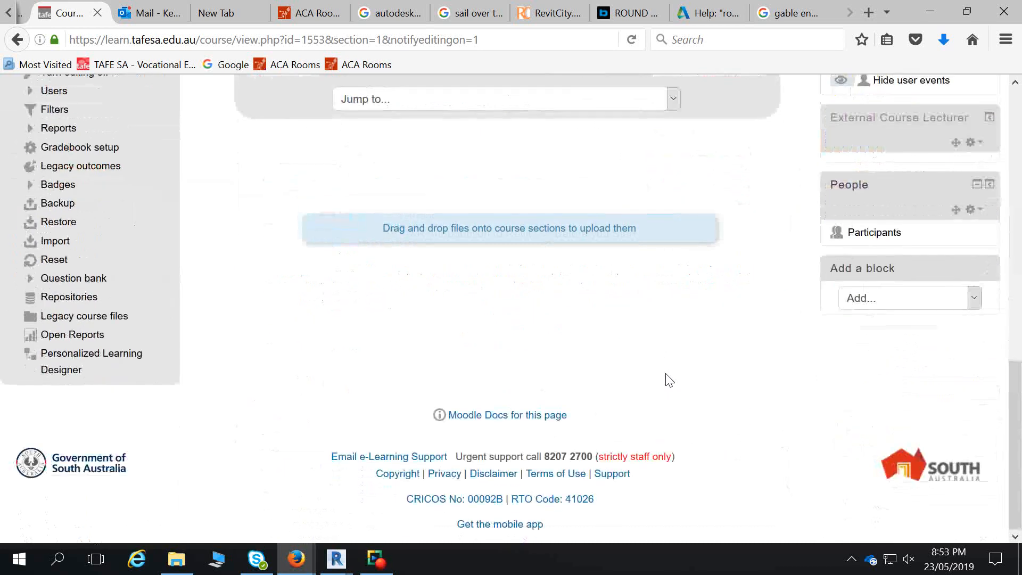
pyautogui.scroll(13, 668, 380)
pyautogui.scroll(-12, 663, 375)
pyautogui.scroll(12, 663, 374)
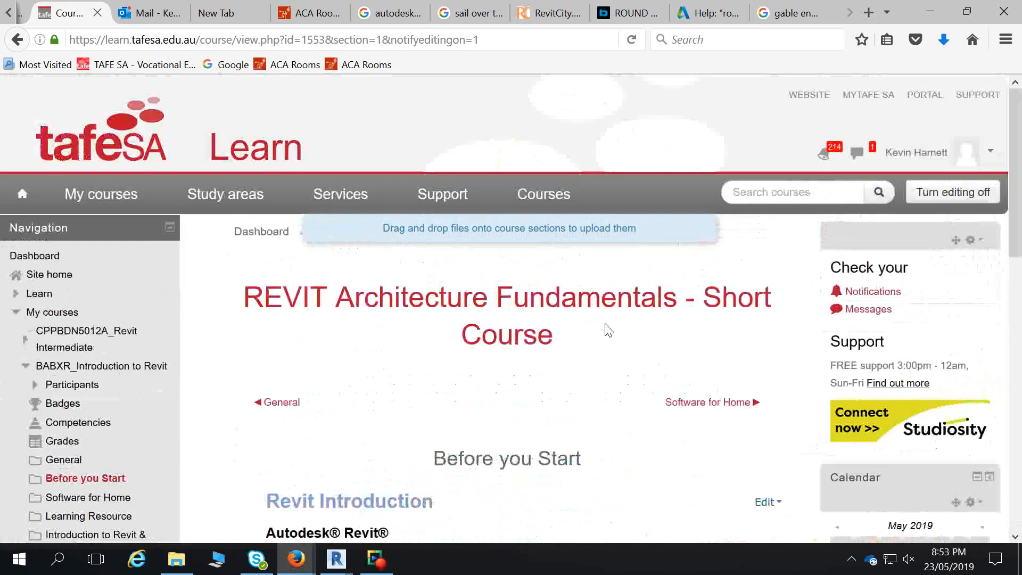
# - Open the full course page and move the Roof Step by Step PDF from the last section to directly below Revit File Week 4
pyautogui.click(447, 233)
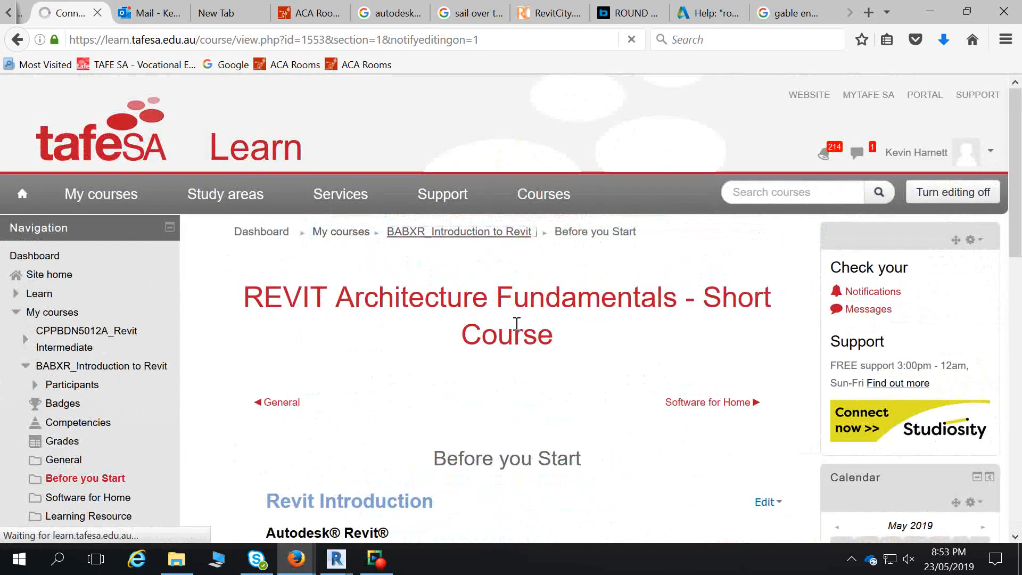
pyautogui.scroll(-10, 516, 324)
pyautogui.scroll(-12, 518, 327)
pyautogui.scroll(-20, 519, 327)
pyautogui.scroll(-20, 518, 330)
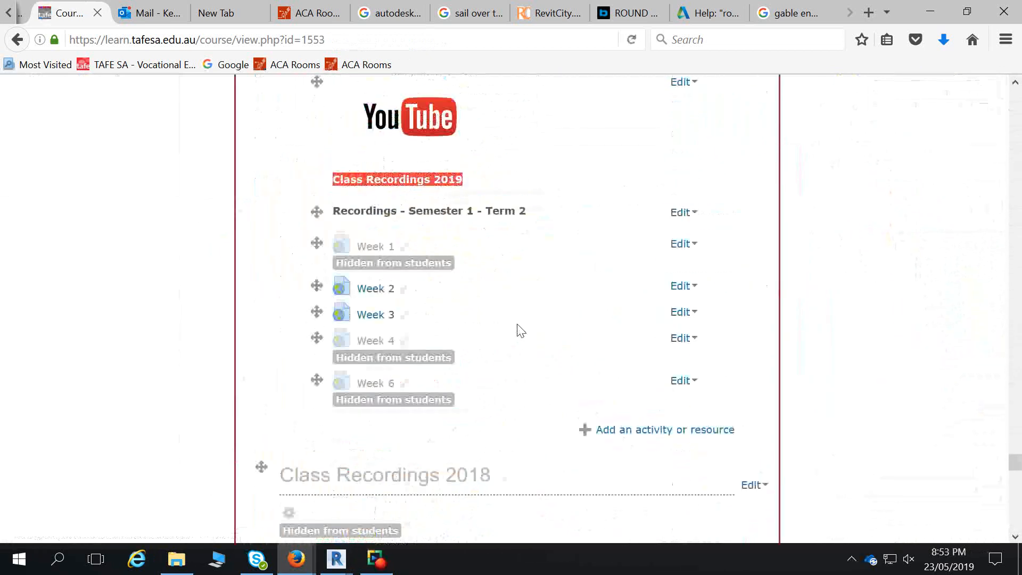
pyautogui.scroll(-20, 518, 329)
pyautogui.scroll(-1, 518, 328)
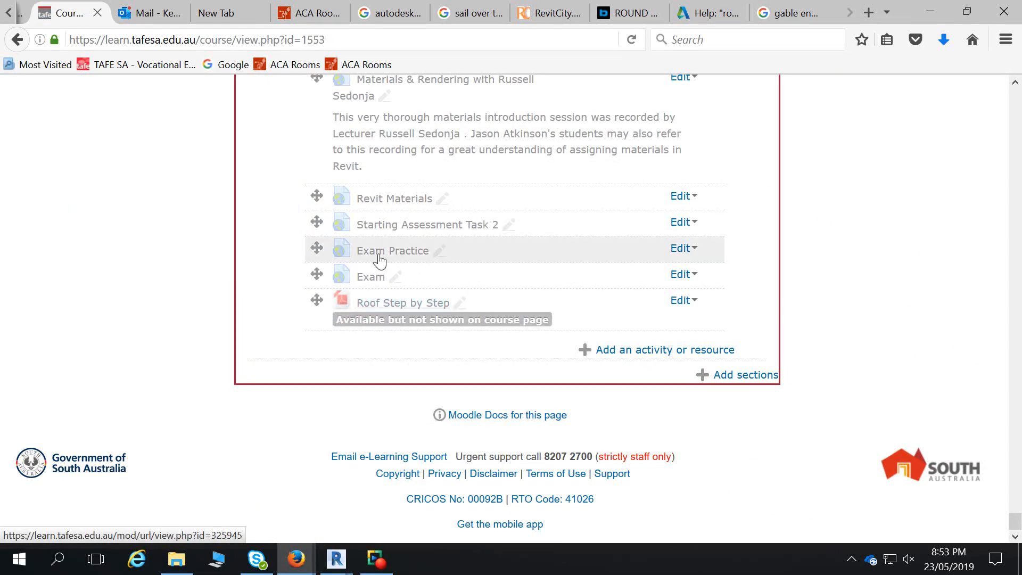
pyautogui.moveTo(317, 301); pyautogui.dragTo(311, 209)
pyautogui.click(689, 214)
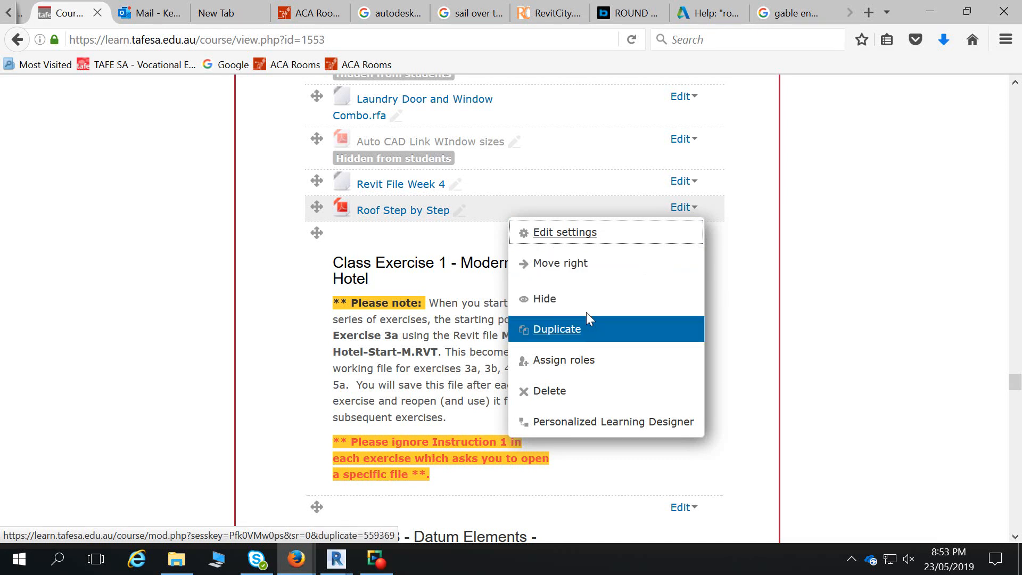
# - Open the relocated Roof Step by Step PDF to check it, return to the course page and turn editing off
pyautogui.click(399, 211)
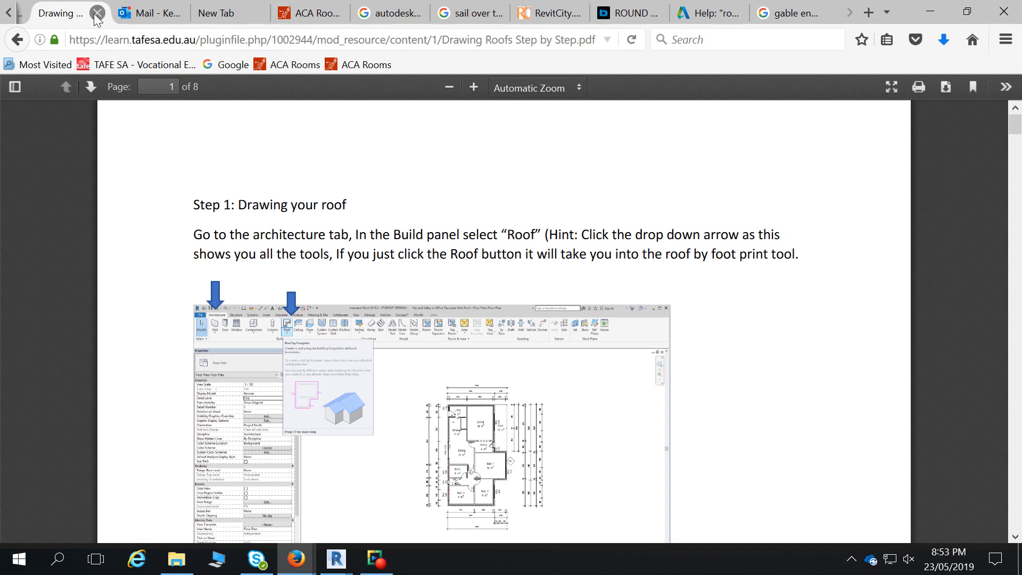
pyautogui.click(17, 40)
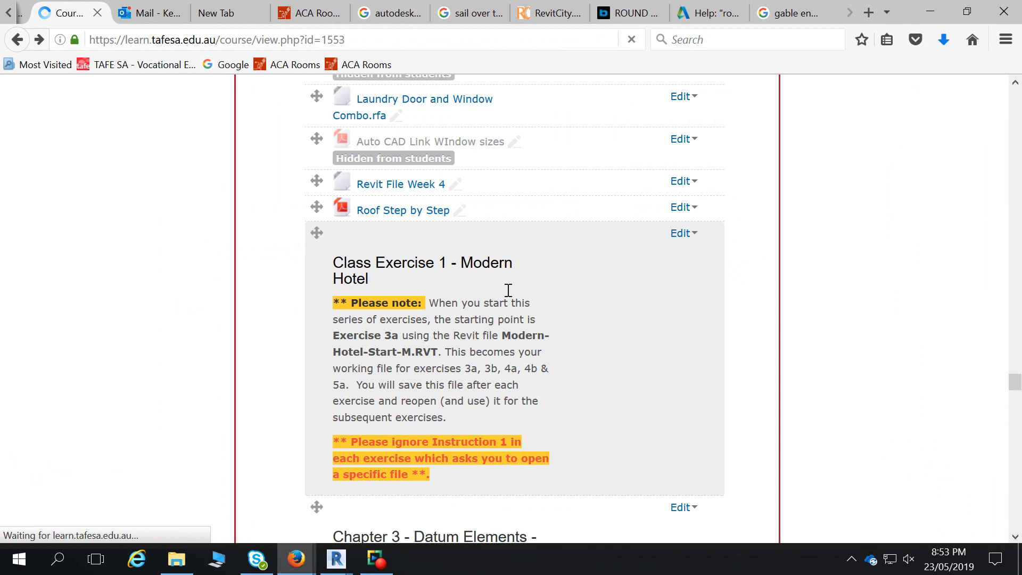
pyautogui.scroll(20, 878, 200)
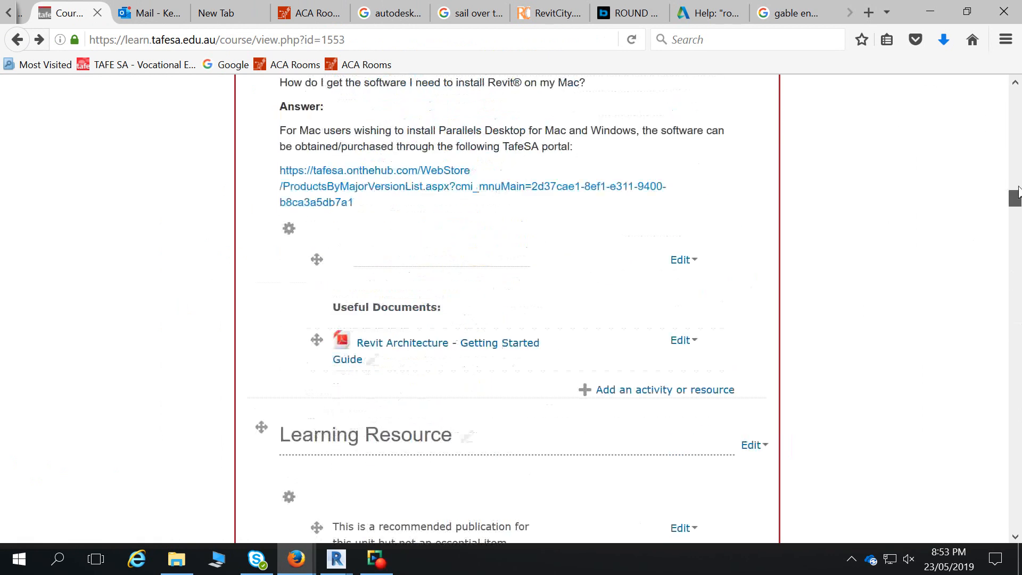
pyautogui.moveTo(1012, 261); pyautogui.dragTo(1017, 101)
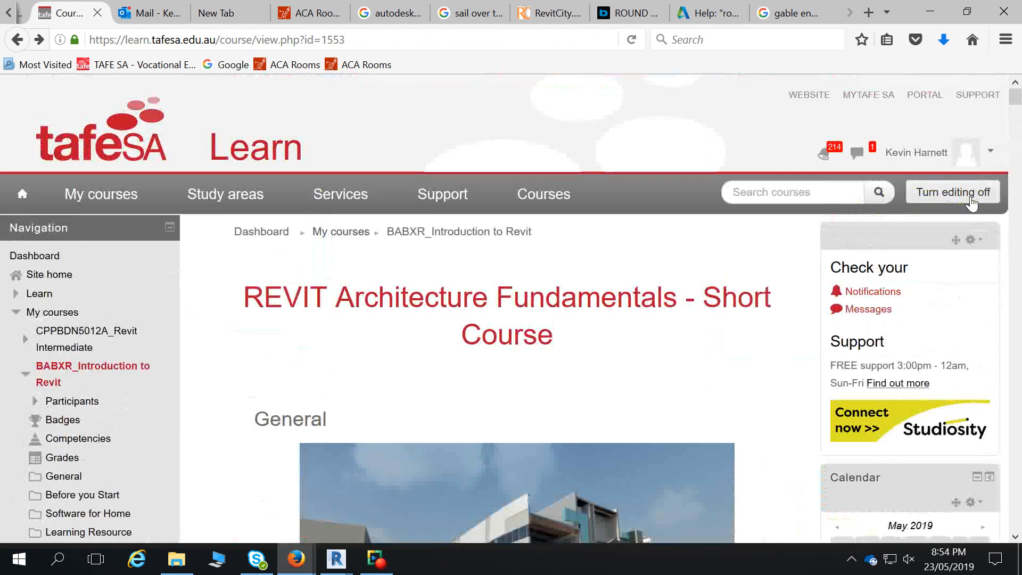
pyautogui.click(971, 202)
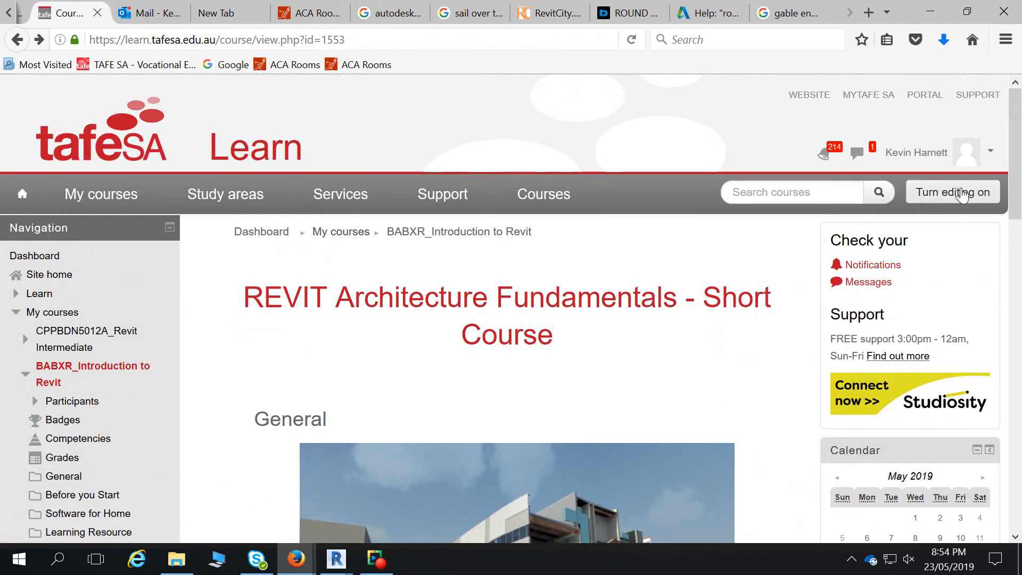
# - Switch the account's role in the course to Student
pyautogui.click(975, 160)
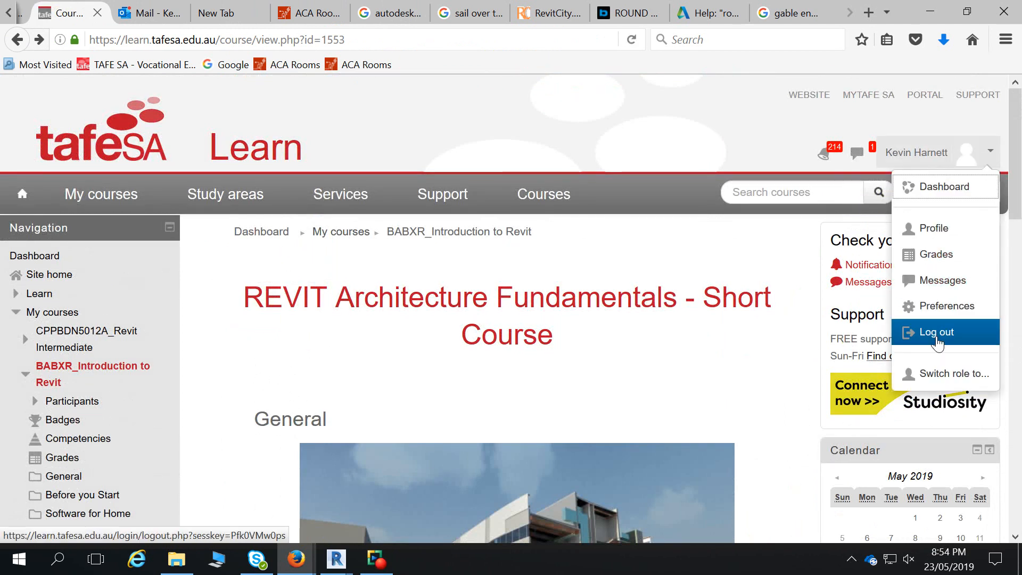
pyautogui.click(945, 374)
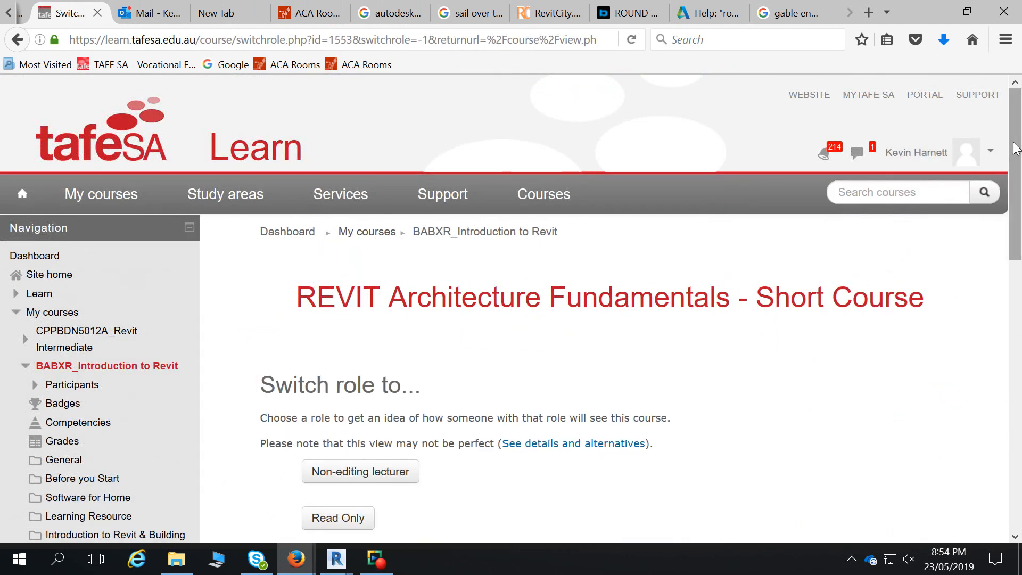
pyautogui.moveTo(1017, 150); pyautogui.dragTo(1019, 206)
pyautogui.scroll(1, 851, 346)
pyautogui.click(343, 444)
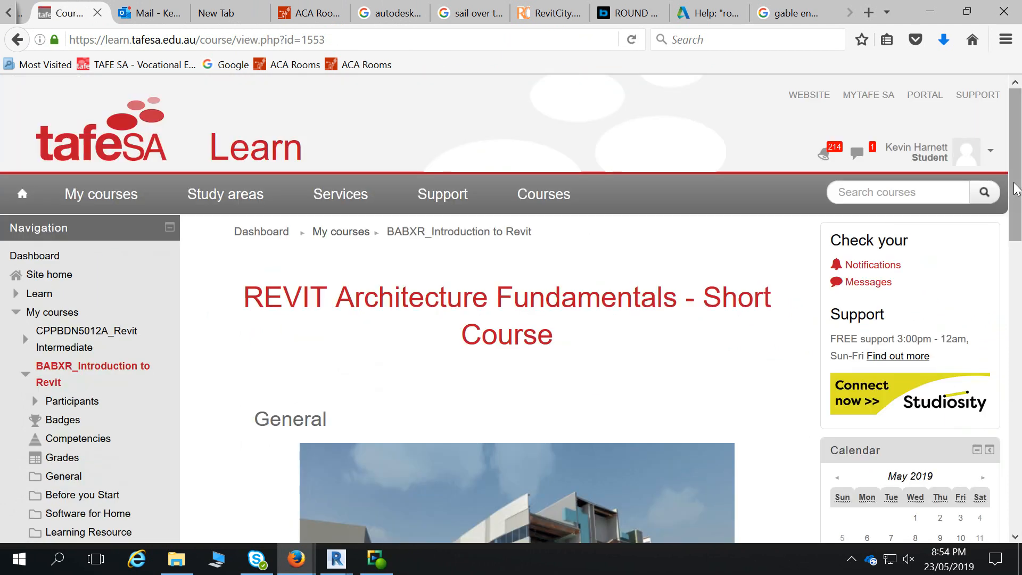
# - Open the Revit Short Exercises section and open the Roof Step by Step PDF listed under Autocad Linking Exercise
pyautogui.moveTo(1015, 188); pyautogui.dragTo(1006, 451)
pyautogui.click(500, 362)
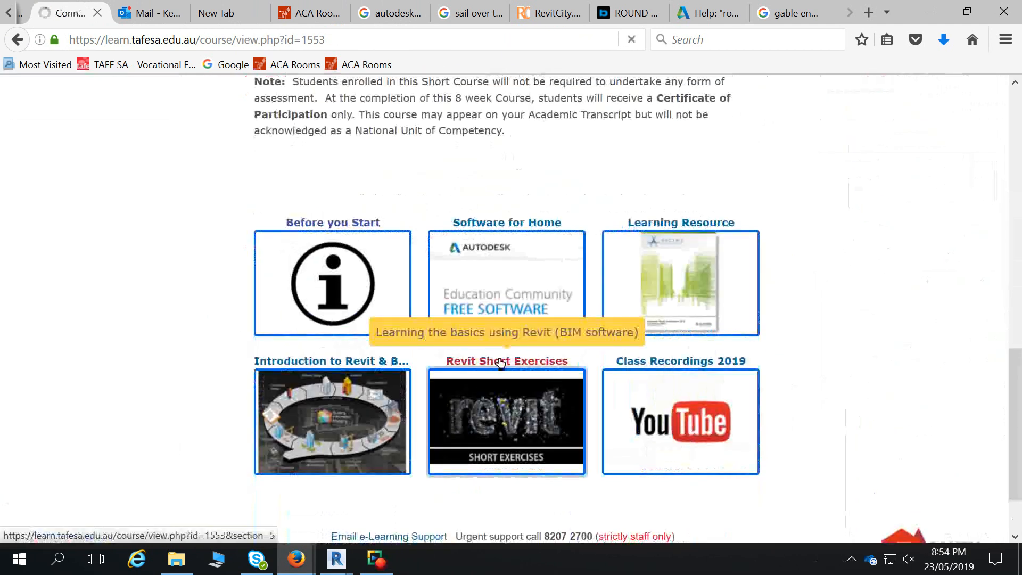
pyautogui.scroll(-15, 559, 343)
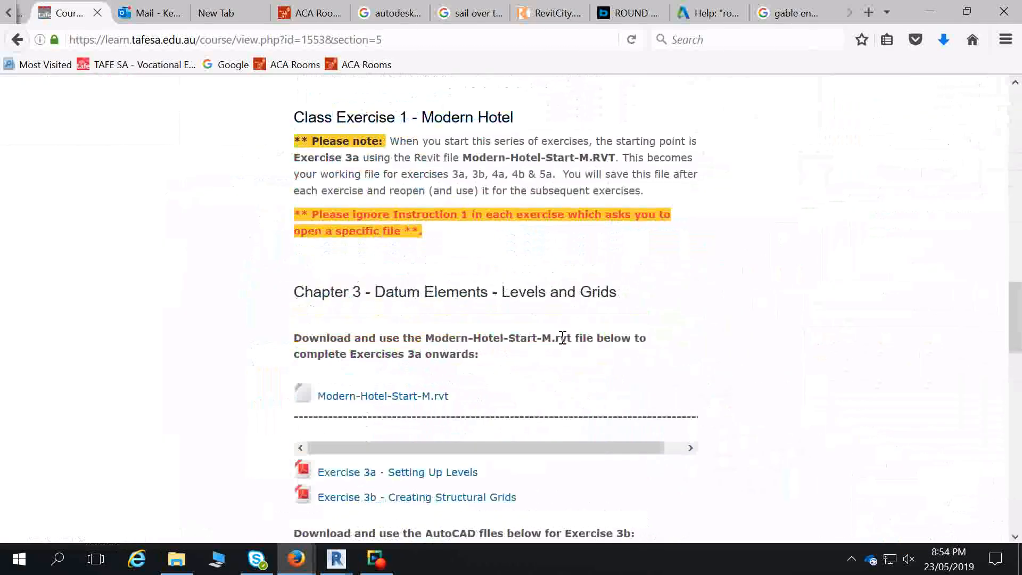
pyautogui.scroll(-15, 562, 338)
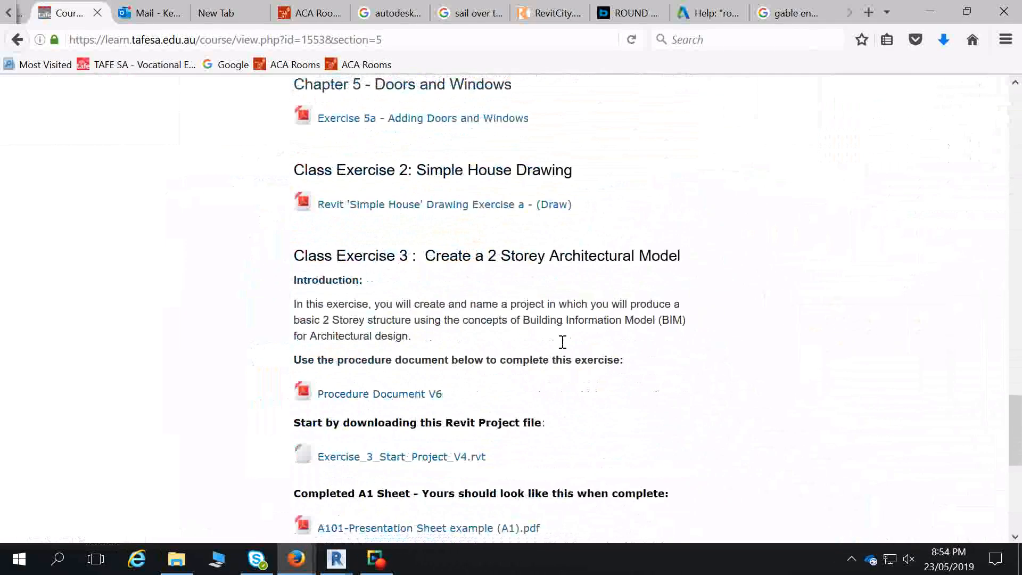
pyautogui.scroll(-3, 582, 371)
pyautogui.scroll(20, 588, 371)
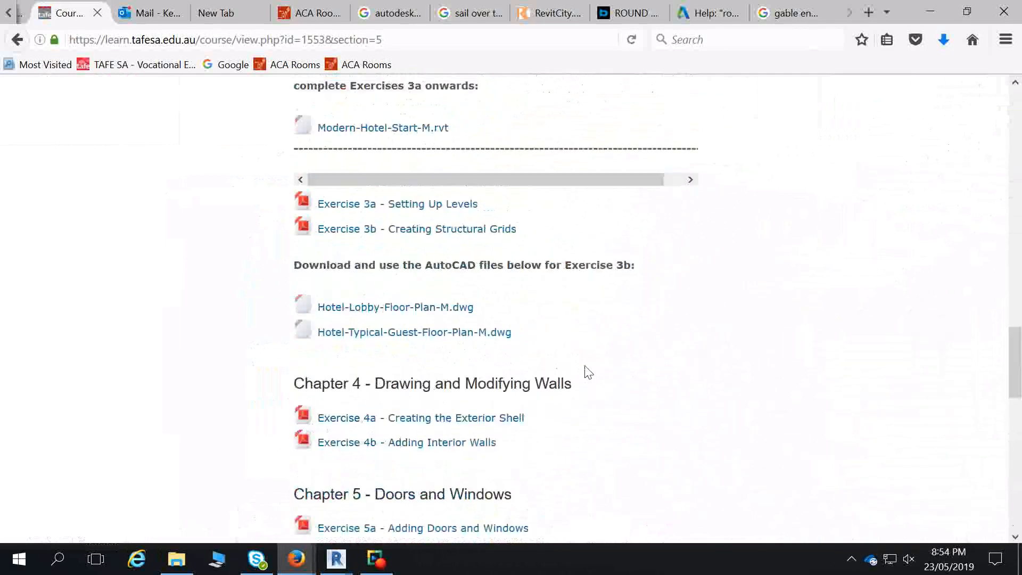
pyautogui.scroll(3, 587, 371)
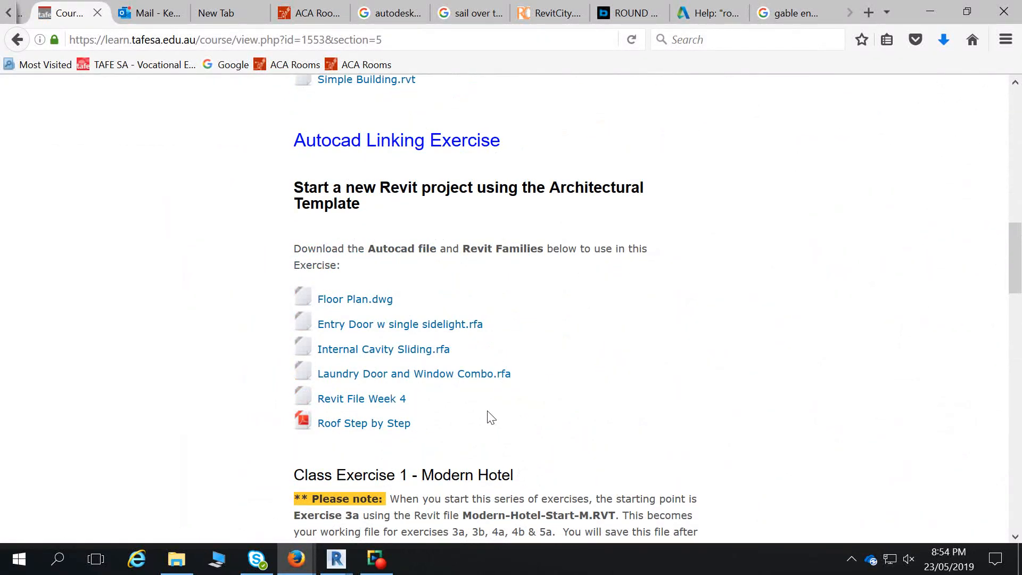
pyautogui.click(352, 424)
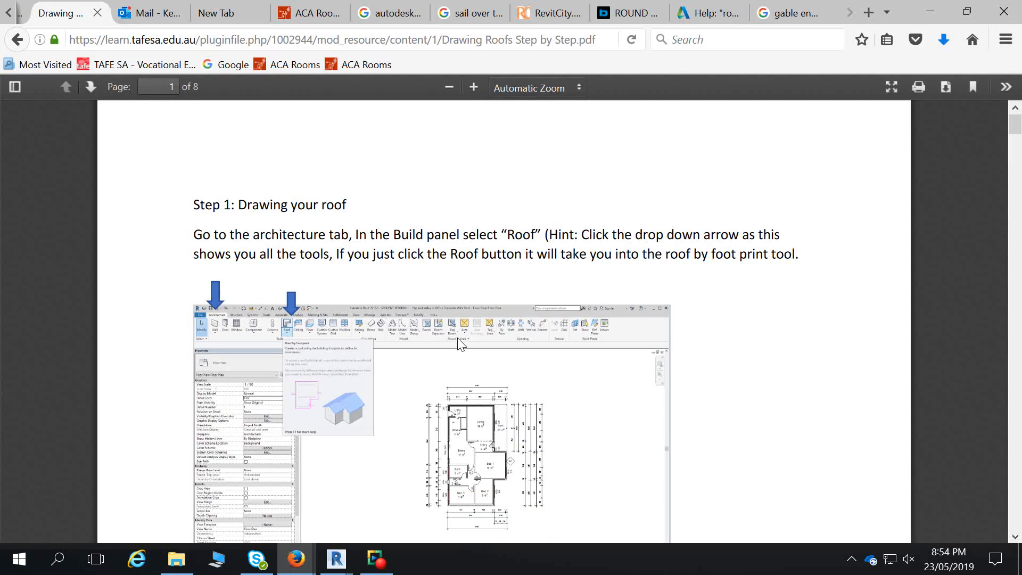
# - Read through the roof guide from Step 1 on drawing the roof to Step 6 on showing its outline on the floor plan
pyautogui.scroll(-3, 455, 276)
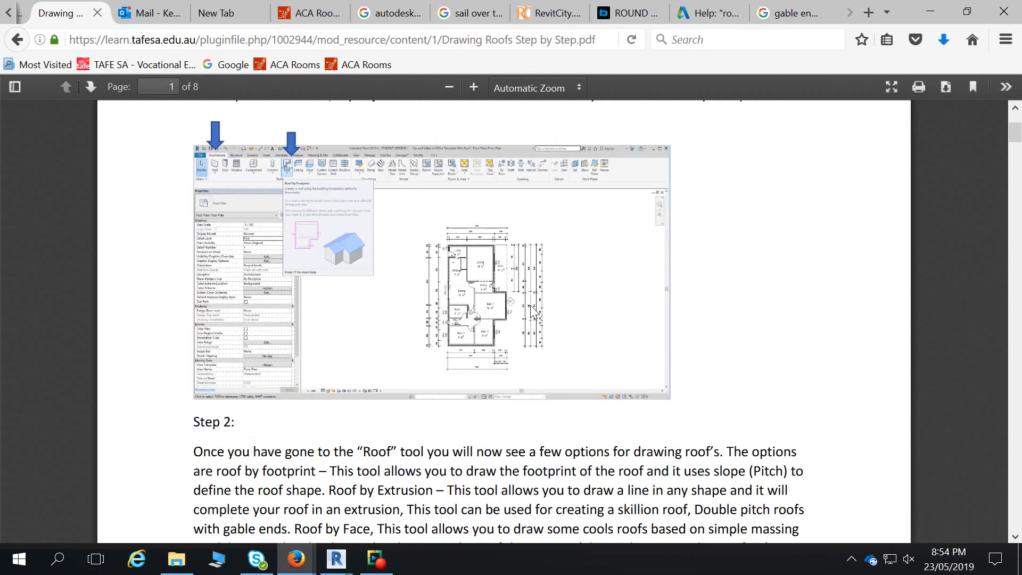
pyautogui.scroll(-7, 534, 337)
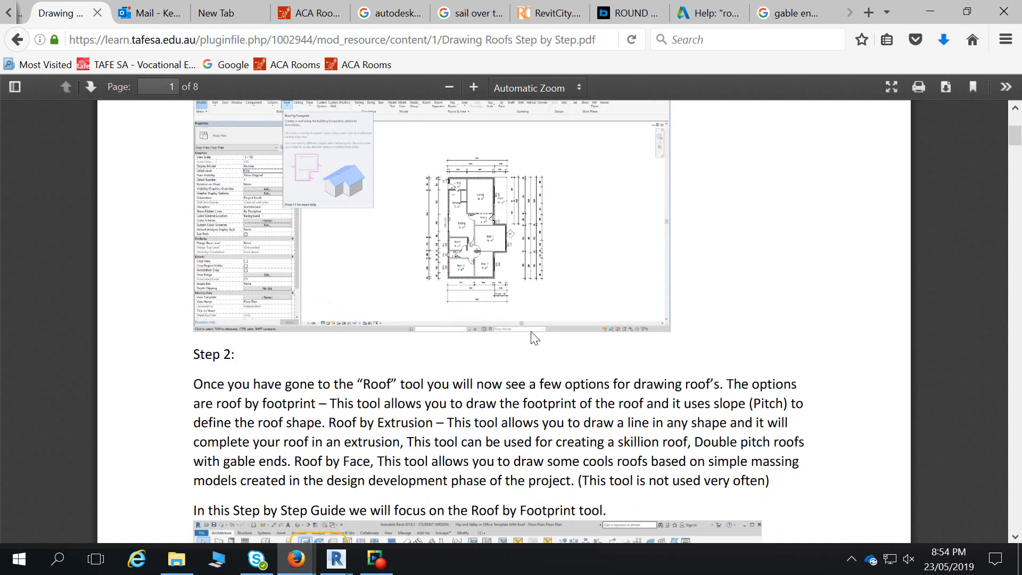
pyautogui.scroll(-2, 533, 337)
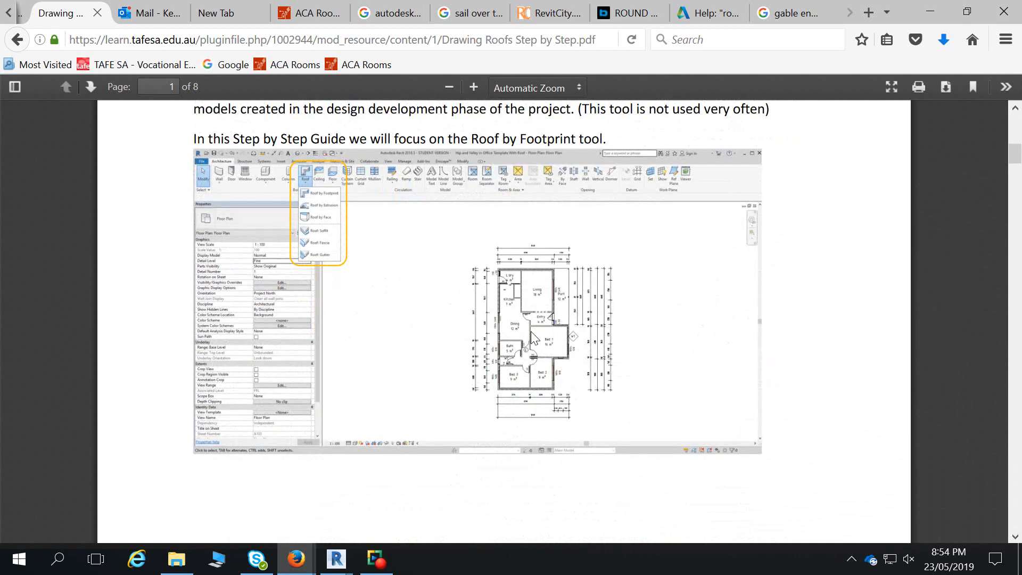
pyautogui.scroll(-1, 534, 337)
pyautogui.scroll(-10, 533, 337)
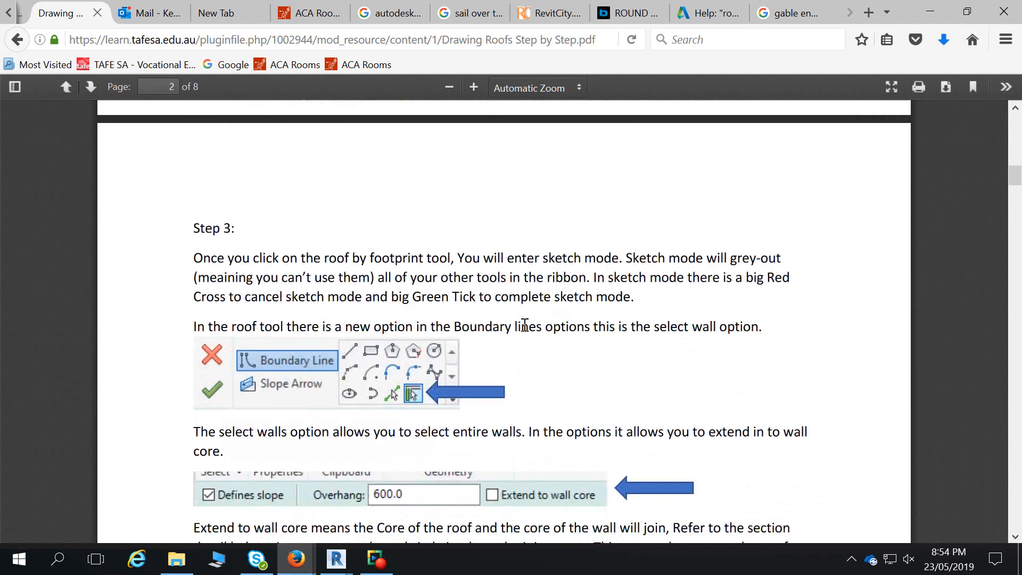
pyautogui.scroll(-13, 557, 305)
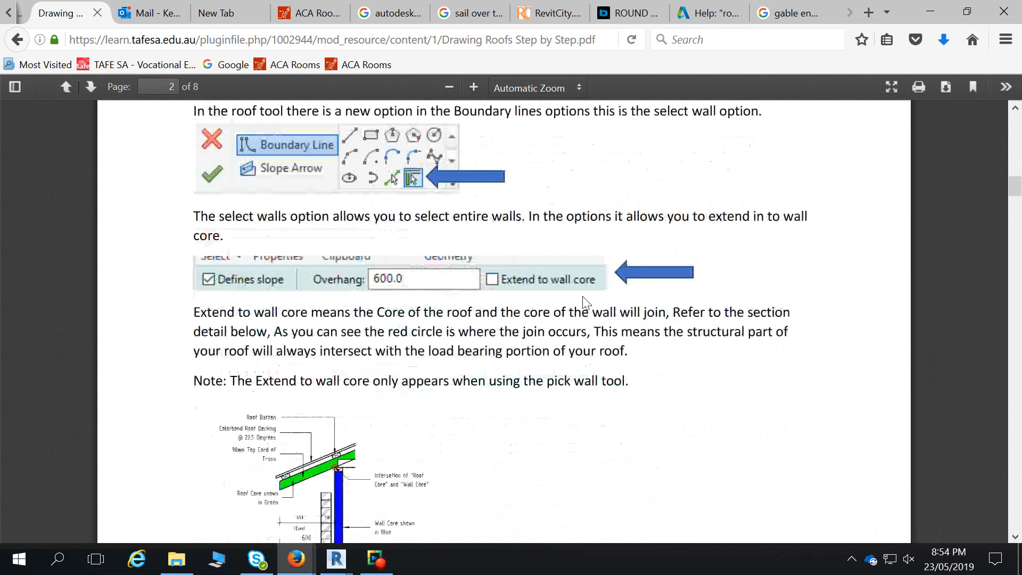
pyautogui.scroll(-20, 585, 302)
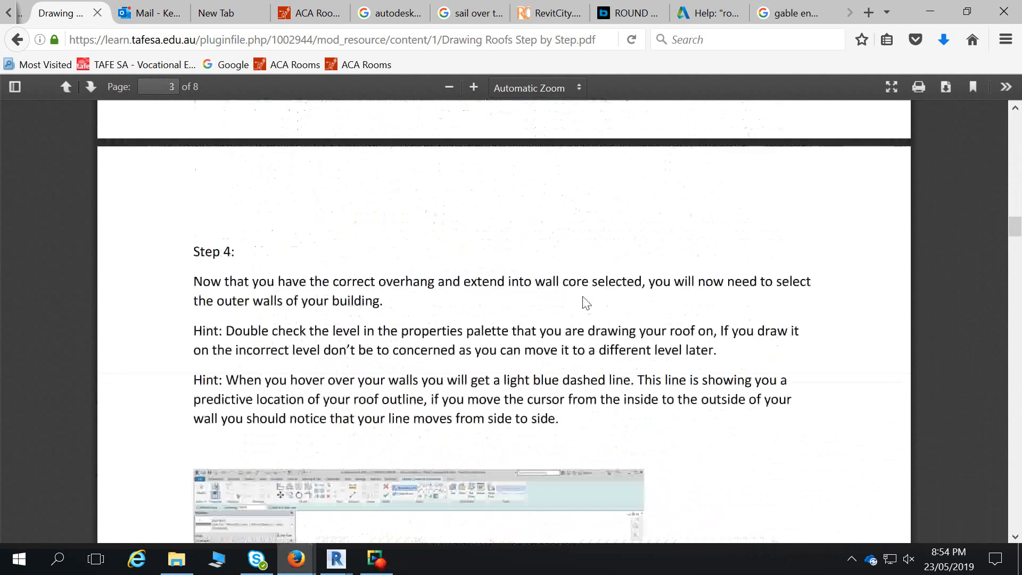
pyautogui.scroll(-20, 585, 303)
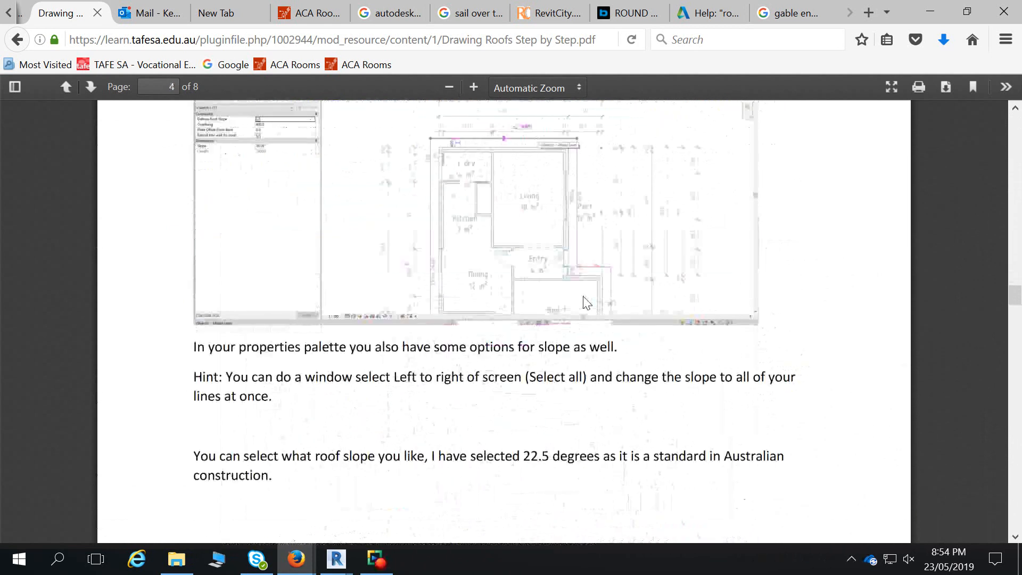
pyautogui.scroll(-20, 586, 309)
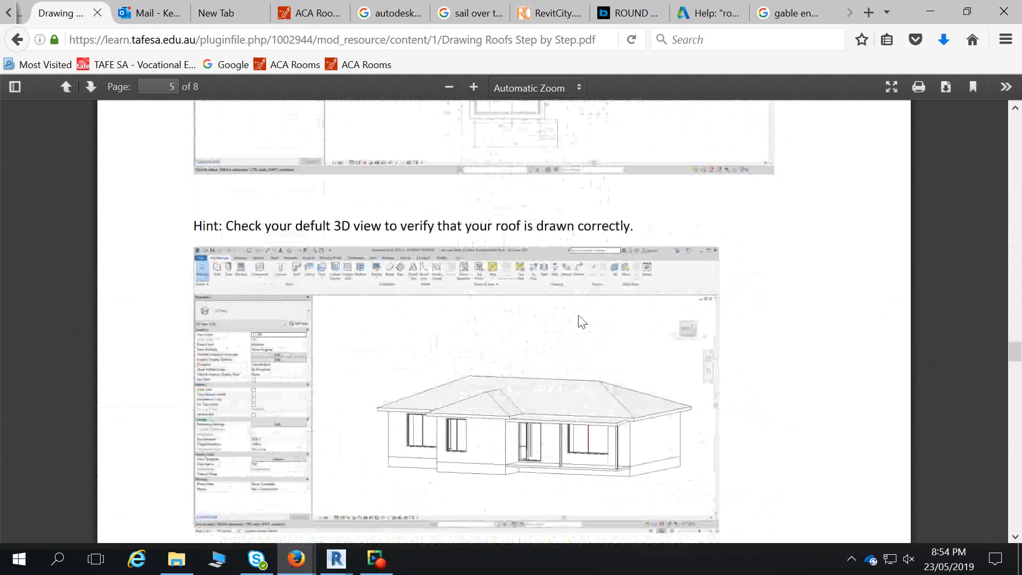
pyautogui.scroll(-20, 585, 323)
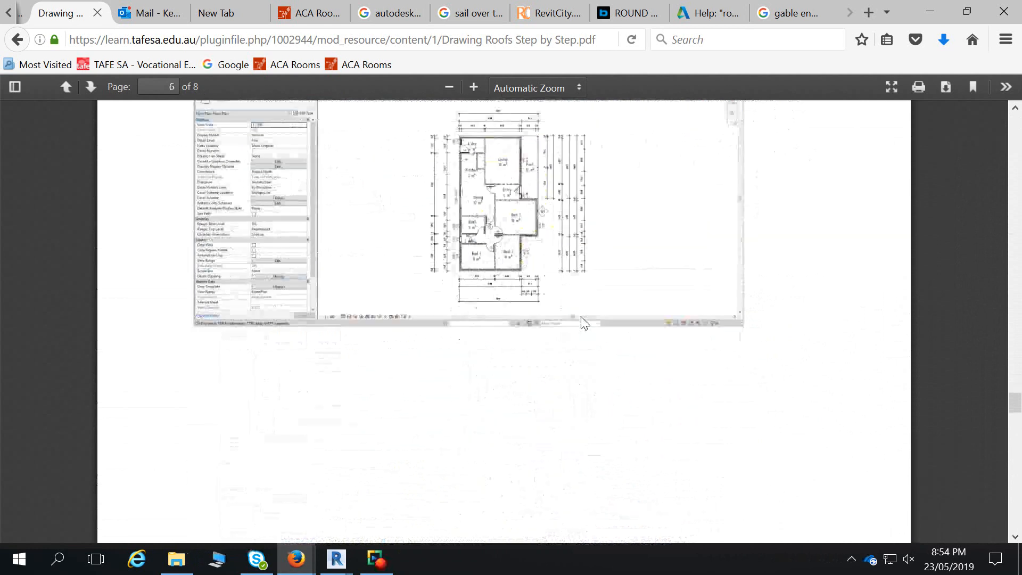
pyautogui.scroll(-1, 584, 323)
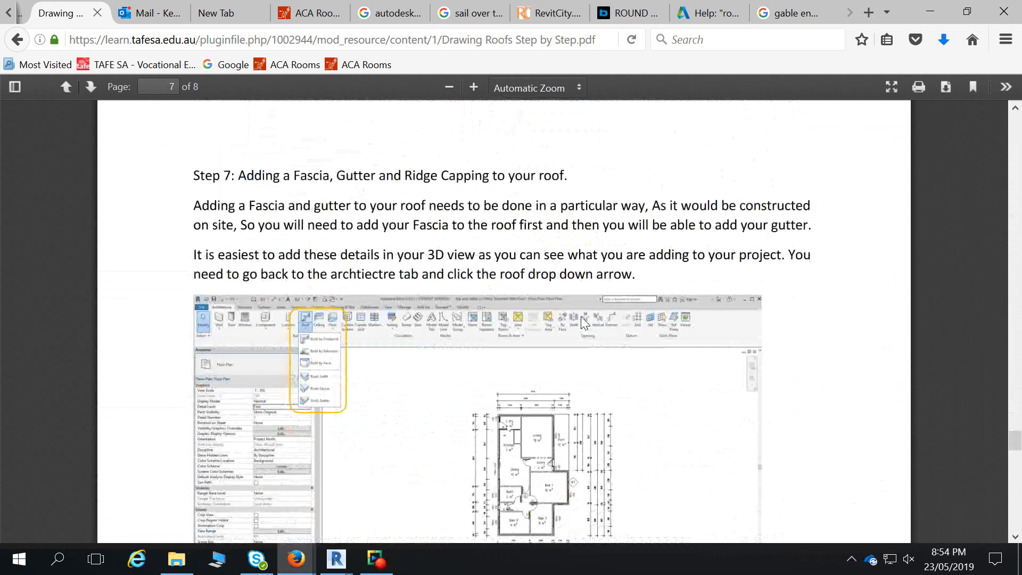
pyautogui.scroll(20, 584, 323)
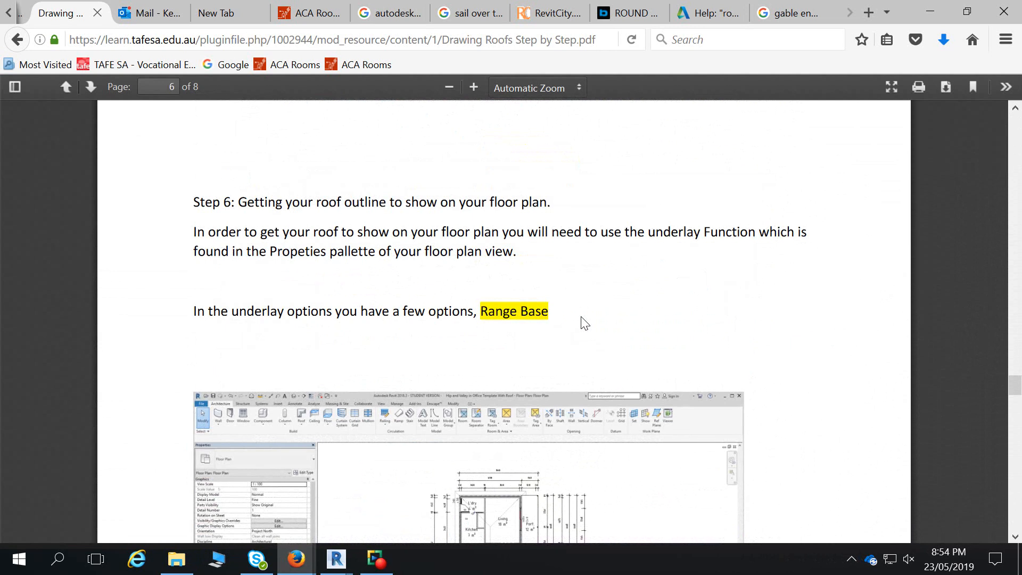
# - Review the fascia, gutter and ridge capping images on pages 7 and 8 of the roof guide and go back to its first page
pyautogui.scroll(-20, 588, 283)
pyautogui.scroll(-15, 617, 367)
pyautogui.scroll(-10, 617, 367)
pyautogui.scroll(5, 617, 367)
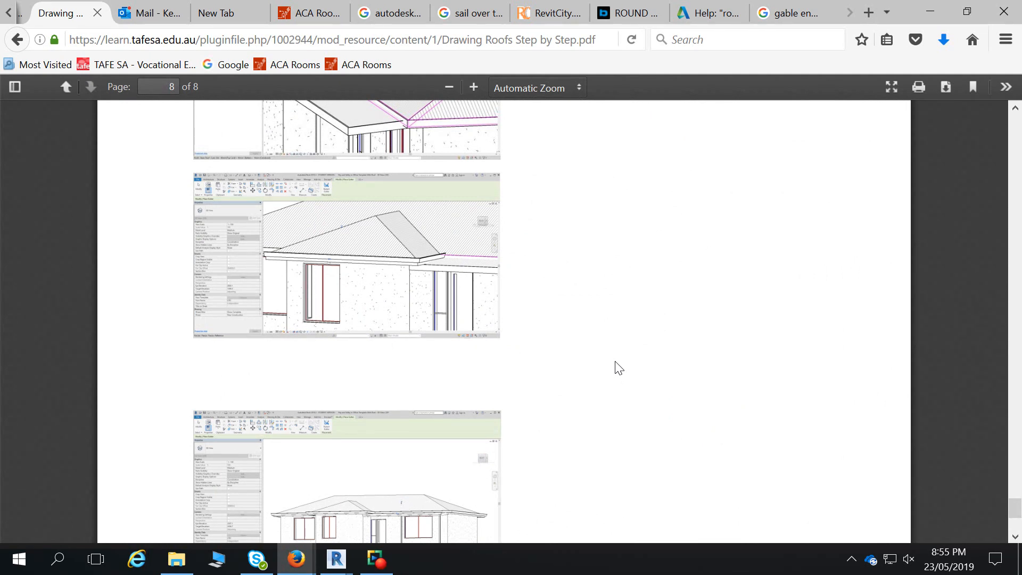
pyautogui.scroll(3, 618, 367)
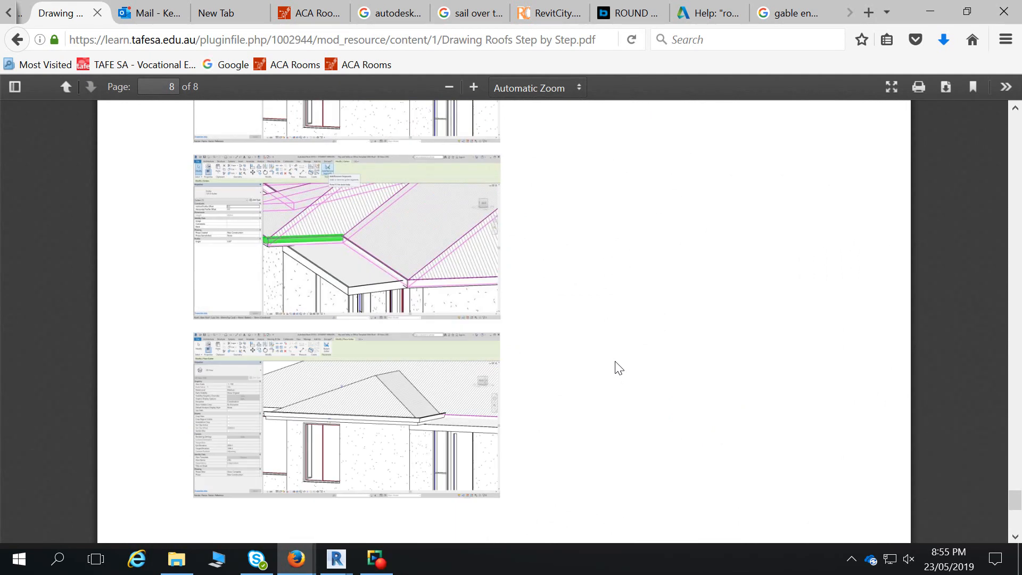
pyautogui.scroll(10, 567, 287)
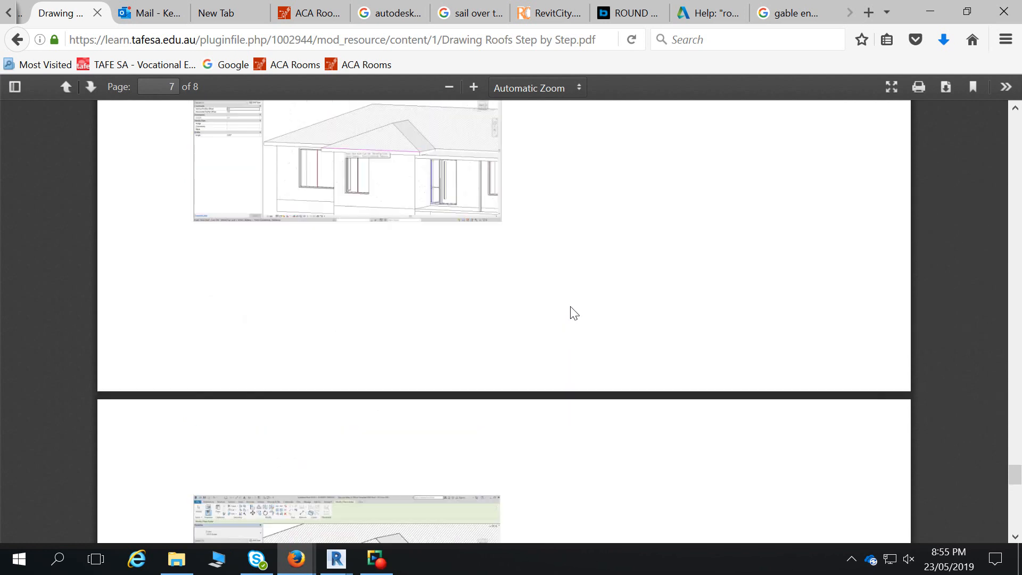
pyautogui.scroll(3, 572, 313)
pyautogui.moveTo(1015, 447); pyautogui.dragTo(1016, 106)
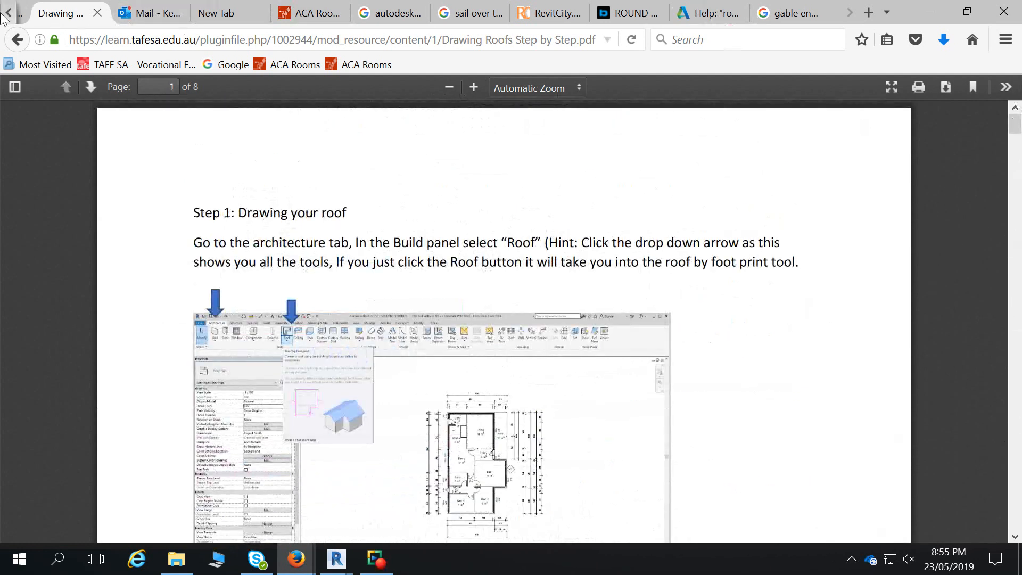
# - Return to the Revit Short Exercises section and switch to the screen recorder window
pyautogui.click(17, 40)
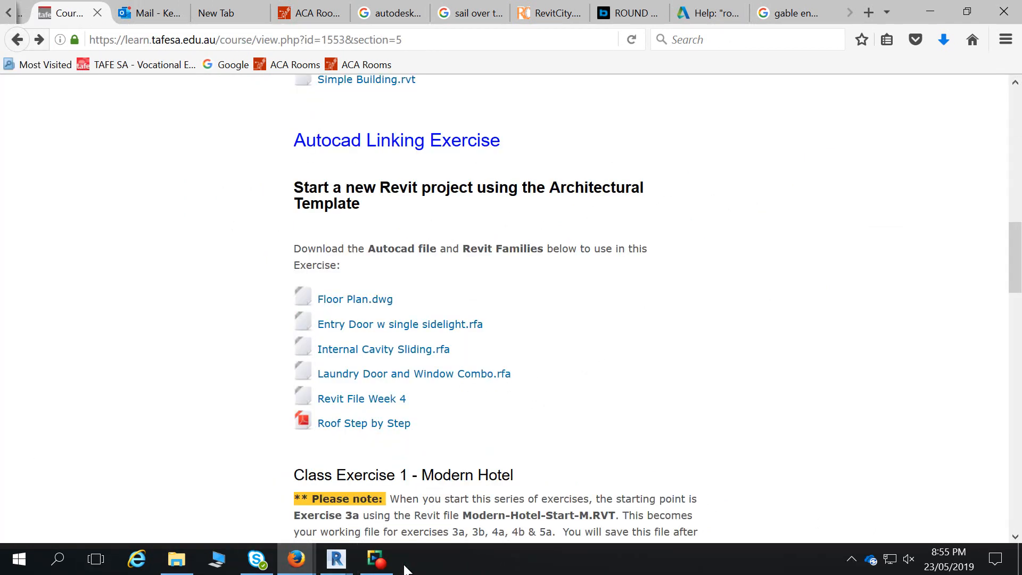
pyautogui.moveTo(373, 565)
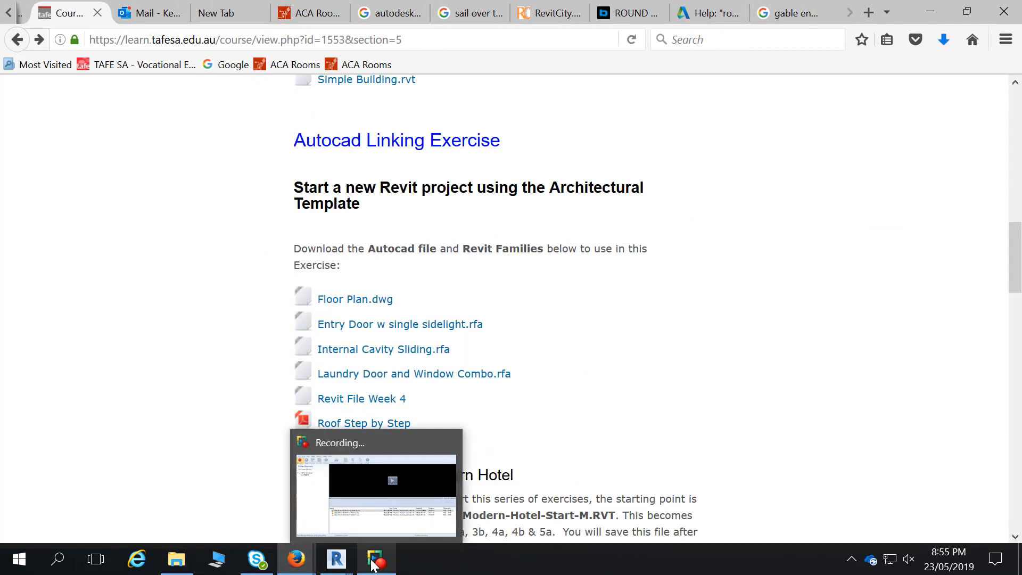
pyautogui.click(374, 563)
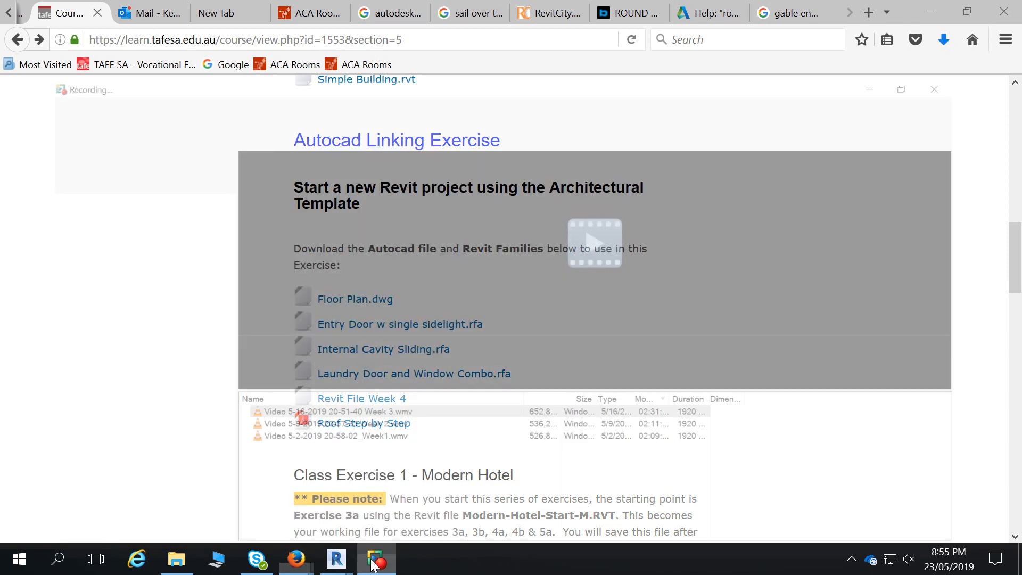